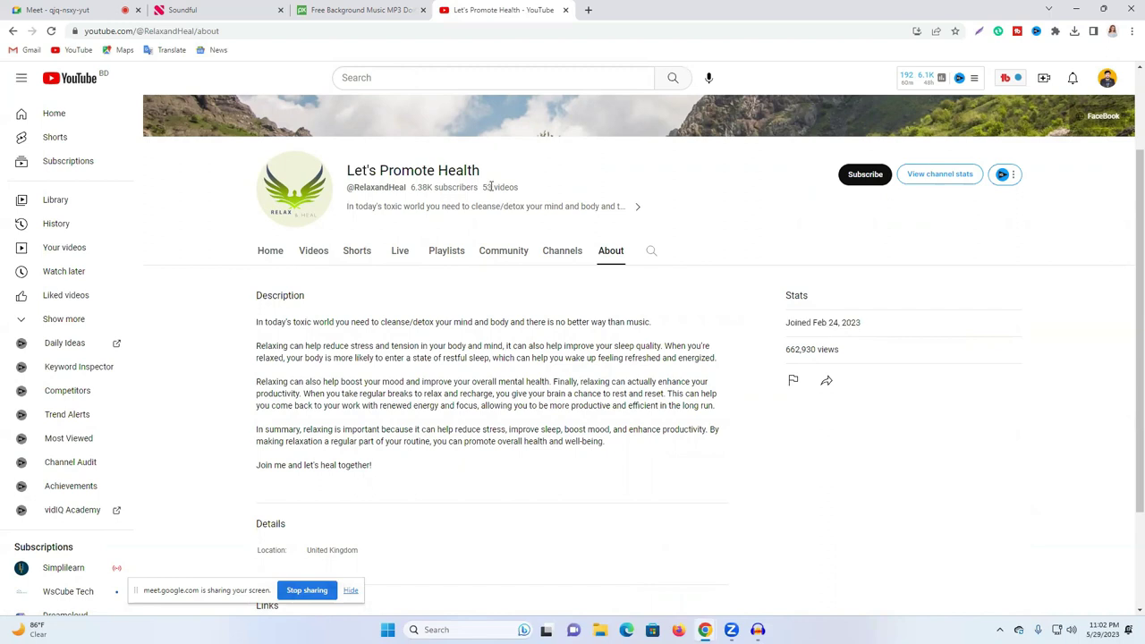
Step: Open the Let's Promote Health channel's Videos tab and browse its relaxing nature-music uploads
{"action": "left_click", "coordinate": [503, 188]}
{"action": "left_click", "coordinate": [315, 253]}
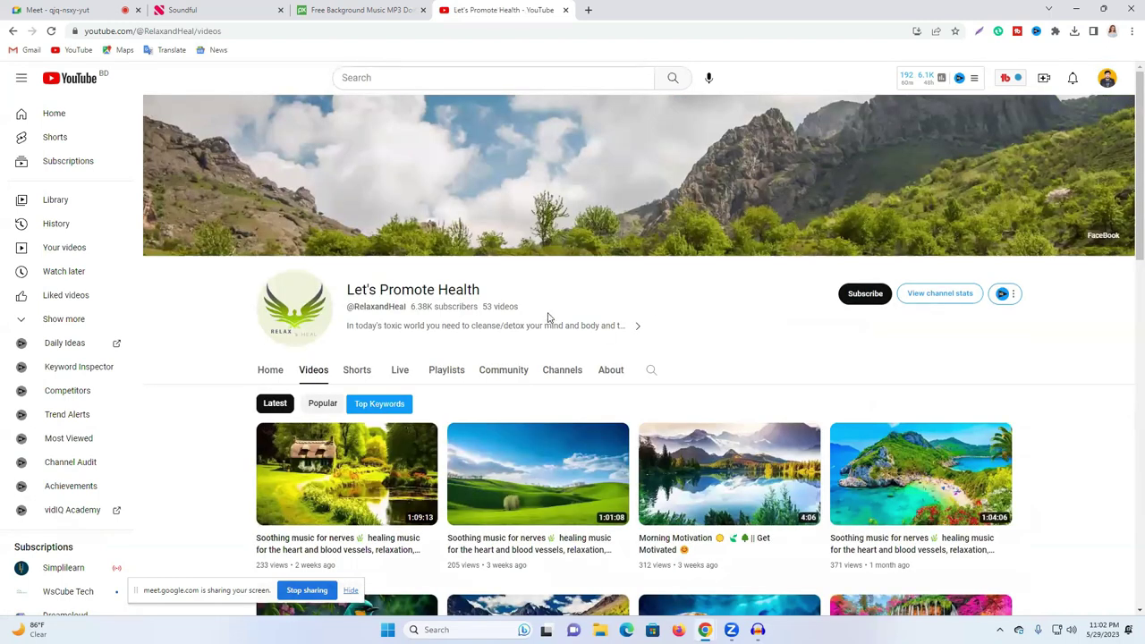
{"action": "scroll", "coordinate": [626, 372], "scroll_direction": "down", "scroll_amount": 2}
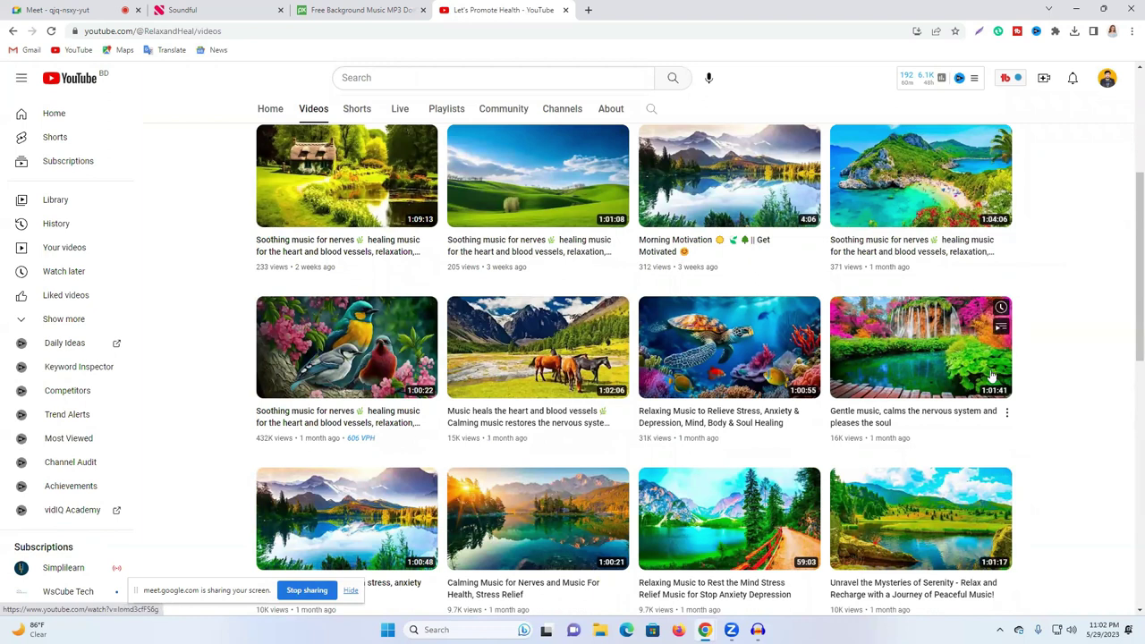
{"action": "scroll", "coordinate": [510, 367], "scroll_direction": "down", "scroll_amount": 2}
{"action": "scroll", "coordinate": [340, 317], "scroll_direction": "up", "scroll_amount": 1}
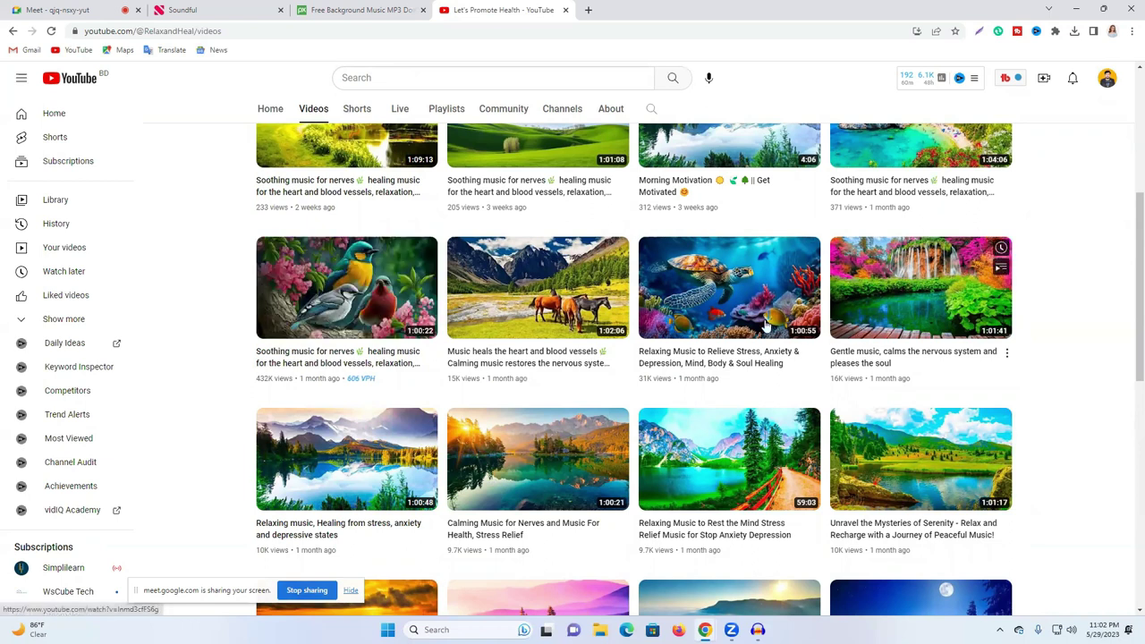
{"action": "scroll", "coordinate": [410, 291], "scroll_direction": "up", "scroll_amount": 1}
{"action": "scroll", "coordinate": [410, 291], "scroll_direction": "up", "scroll_amount": 3}
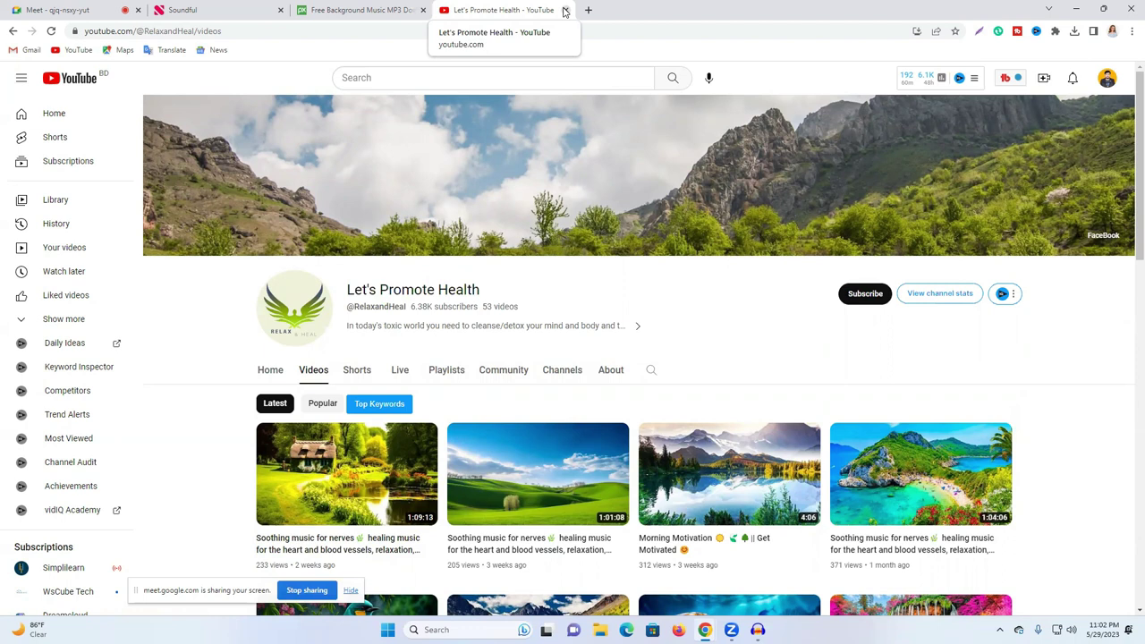
Step: Close the YouTube channel tab and minimize the Pixabay browser to reveal the desktop
{"action": "left_click", "coordinate": [565, 9]}
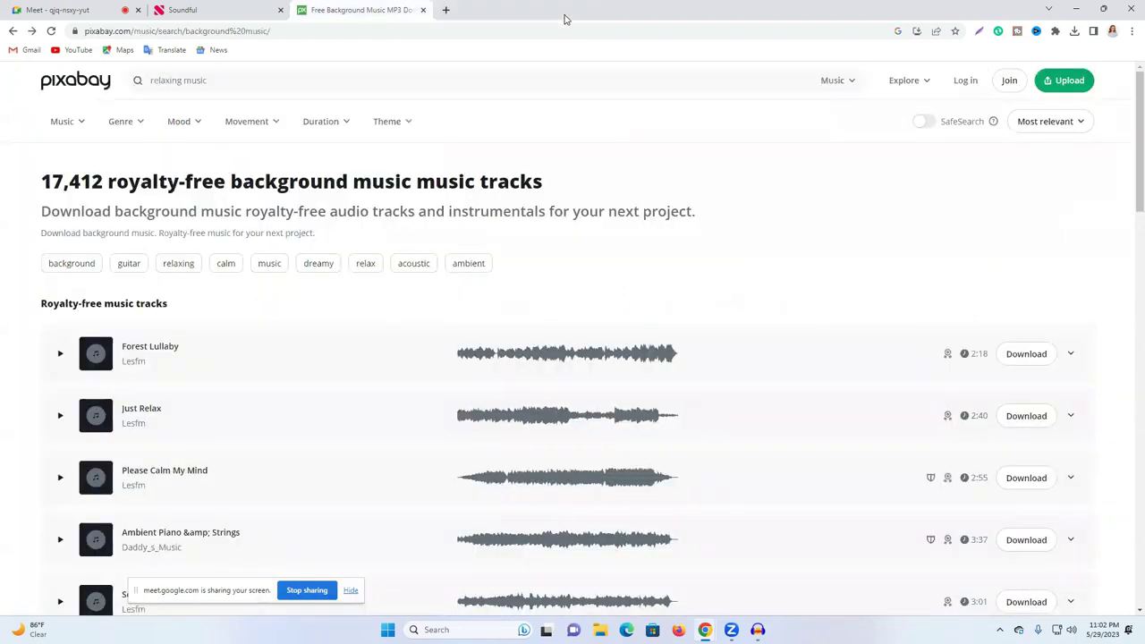
{"action": "left_click", "coordinate": [1076, 11]}
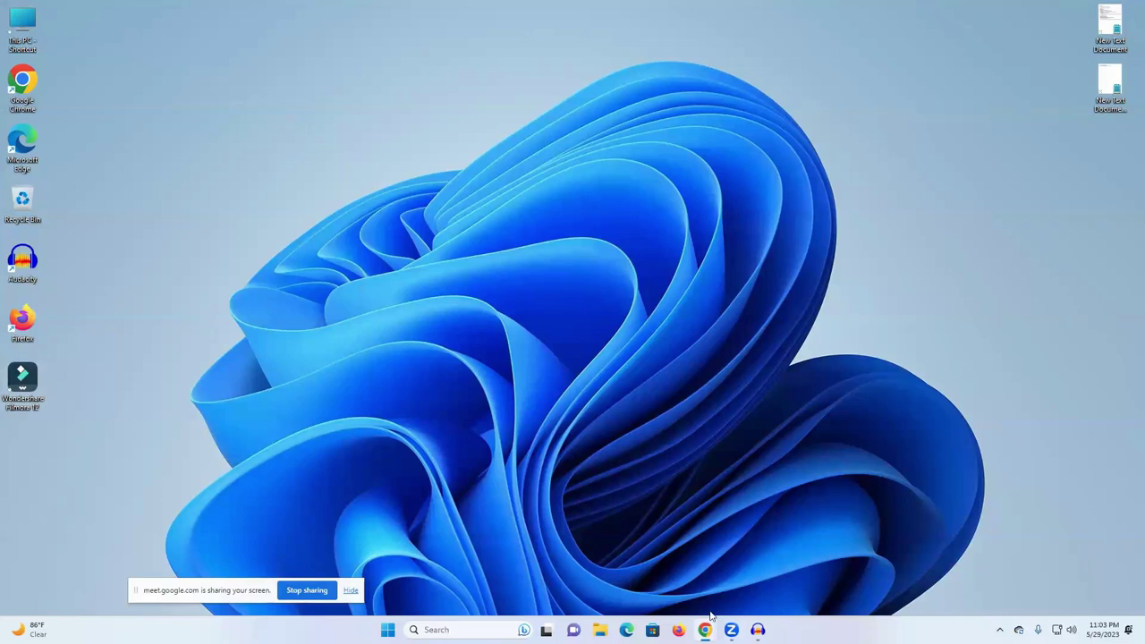
{"action": "mouse_move", "coordinate": [713, 620]}
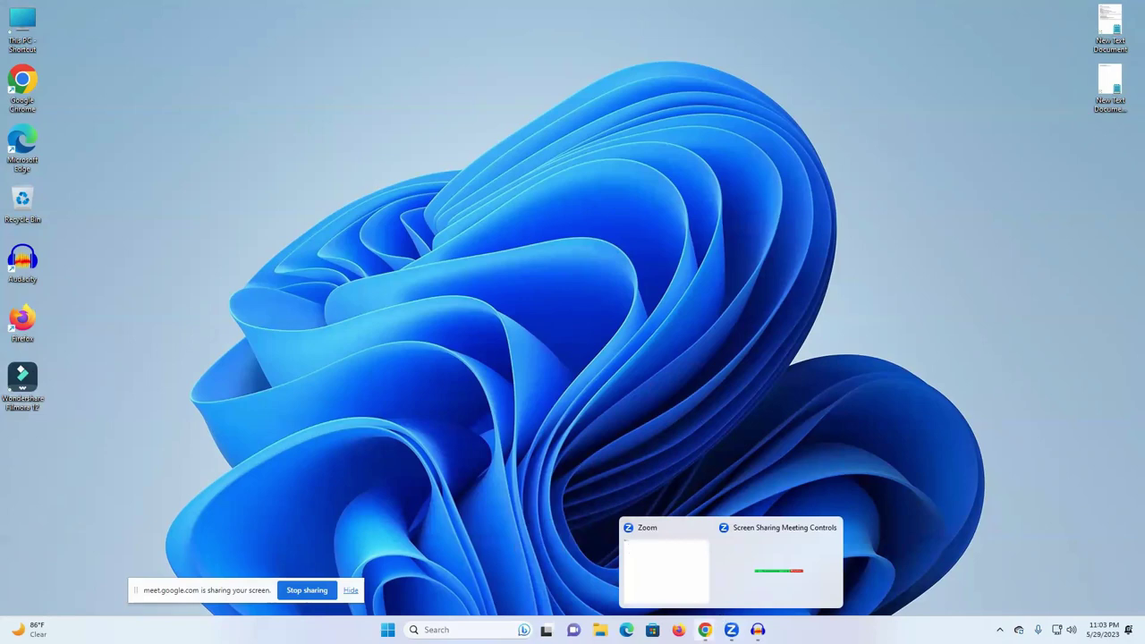
Step: Restore the Fiverr results window, then discard a briefly started new incognito tab
{"action": "left_click", "coordinate": [839, 586]}
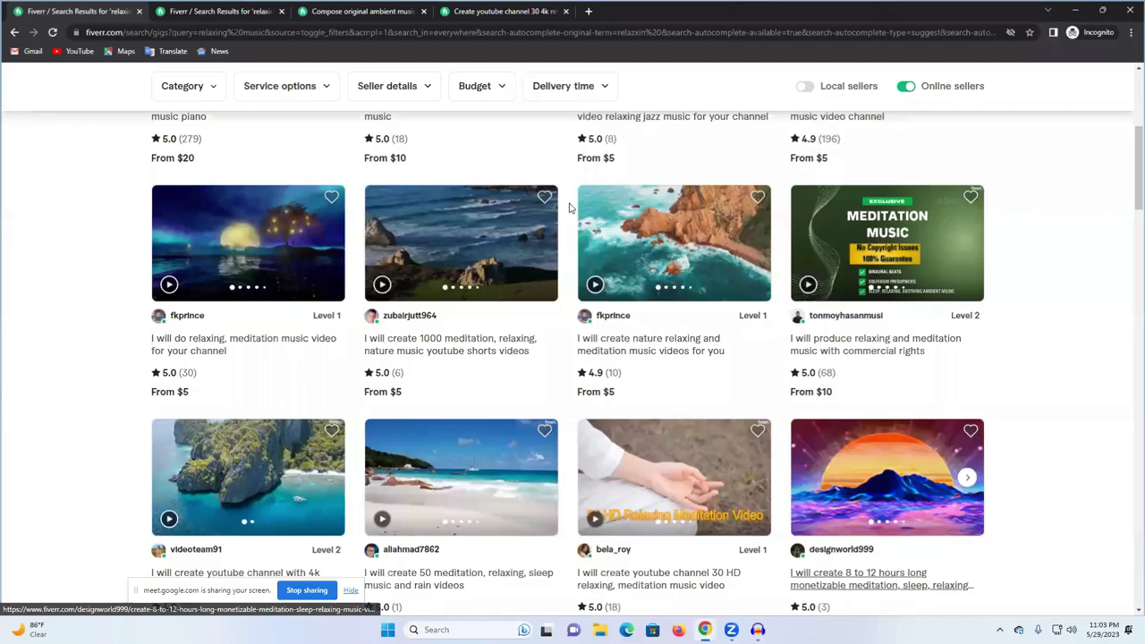
{"action": "left_click", "coordinate": [589, 10]}
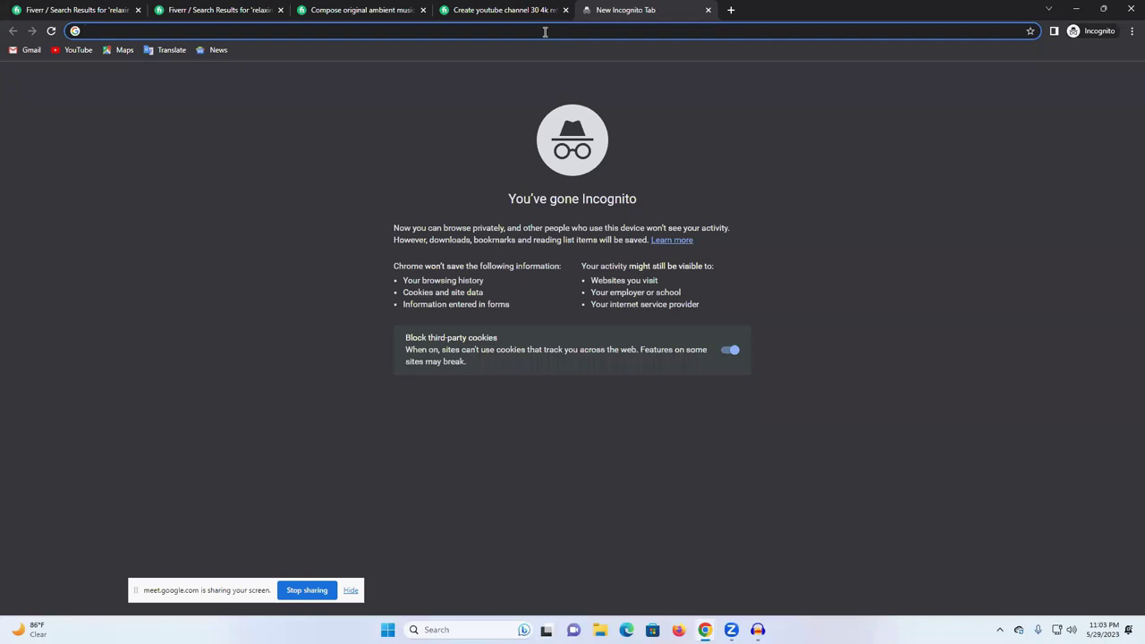
{"action": "type", "text": "get"}
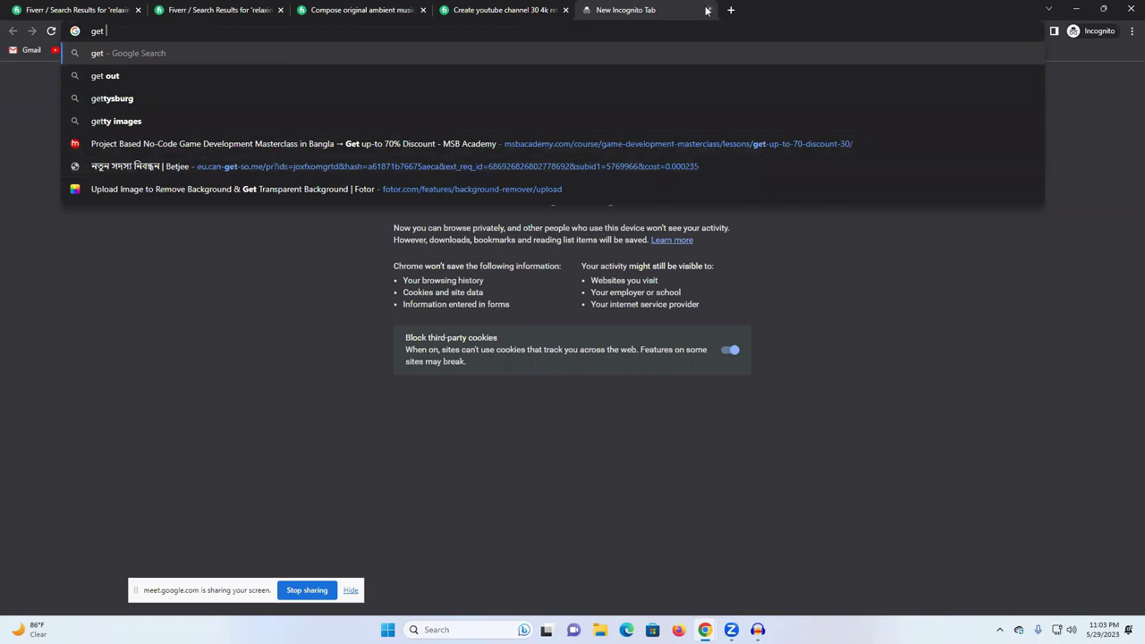
{"action": "key", "text": "ctrl+1"}
{"action": "left_click", "coordinate": [679, 10]}
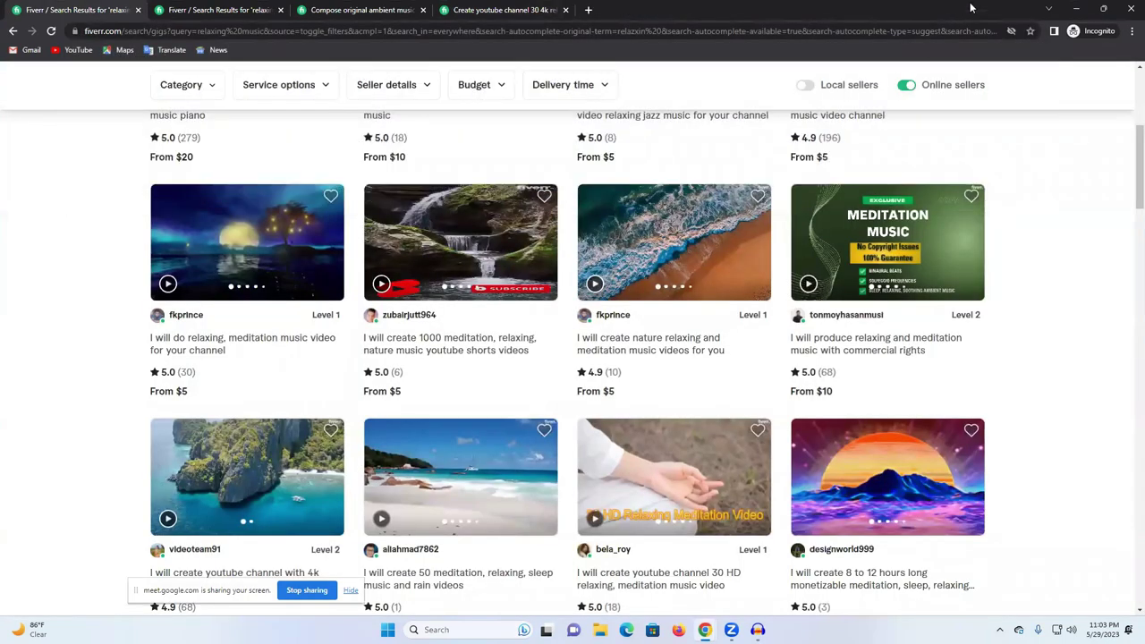
Step: Minimize and restore the Fiverr window twice, ending with a fresh blank incognito tab
{"action": "left_click", "coordinate": [1067, 8]}
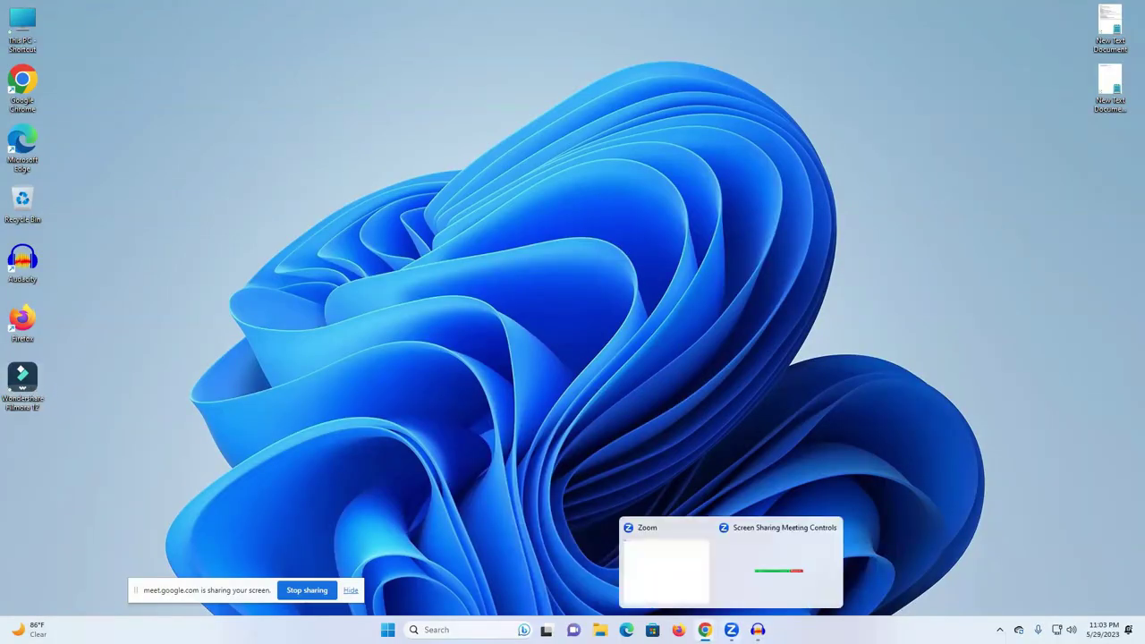
{"action": "mouse_move", "coordinate": [705, 629]}
{"action": "left_click", "coordinate": [816, 574]}
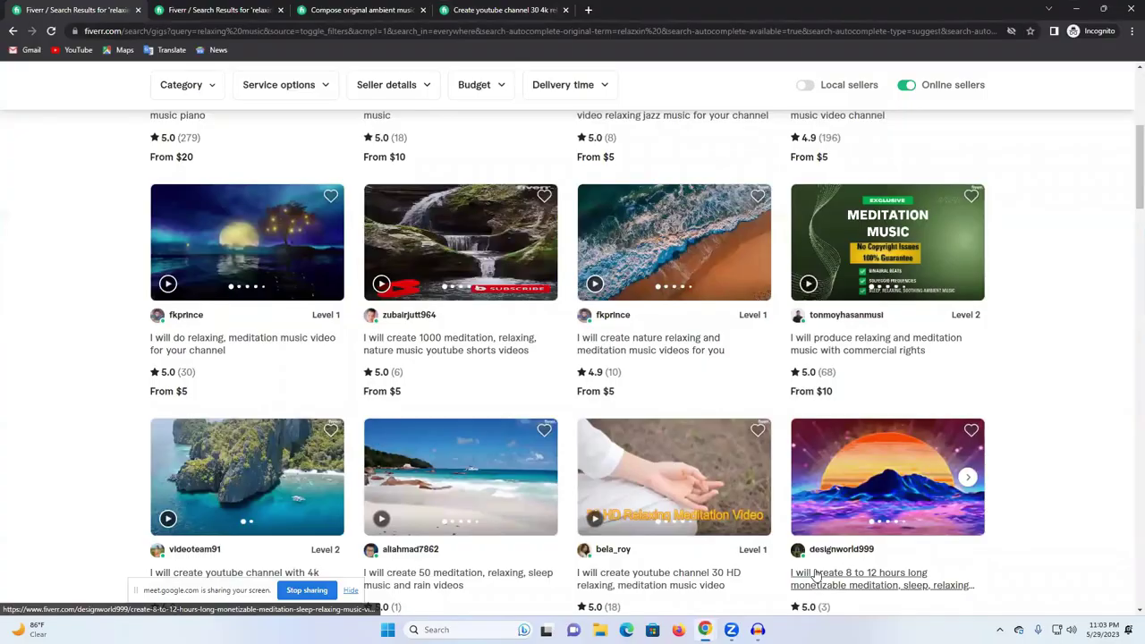
{"action": "left_click", "coordinate": [1069, 8]}
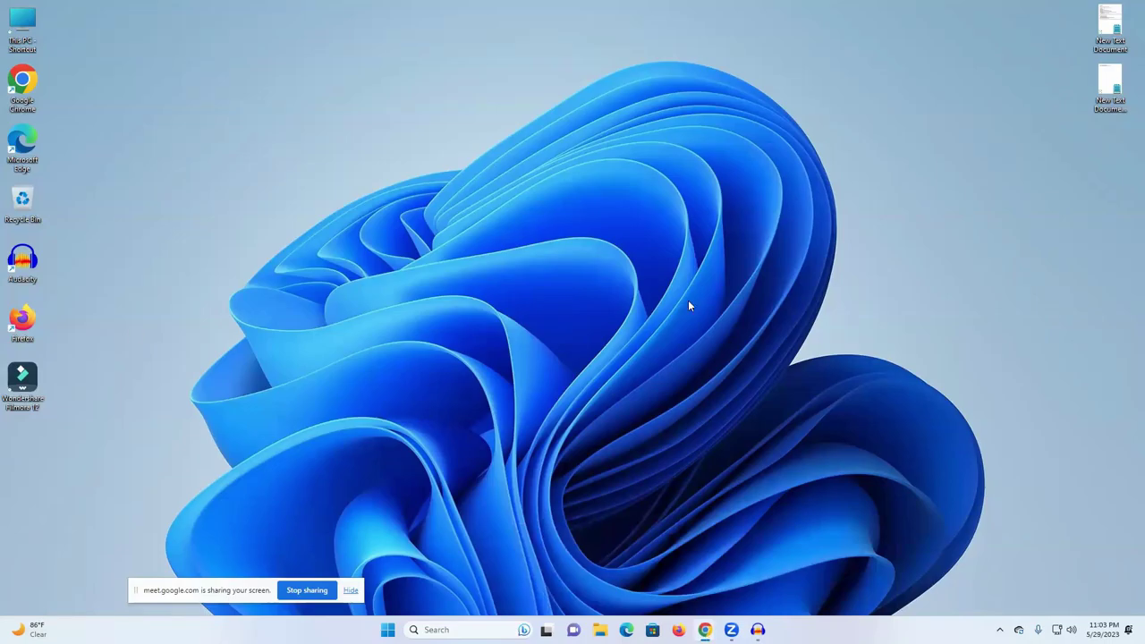
{"action": "mouse_move", "coordinate": [705, 628]}
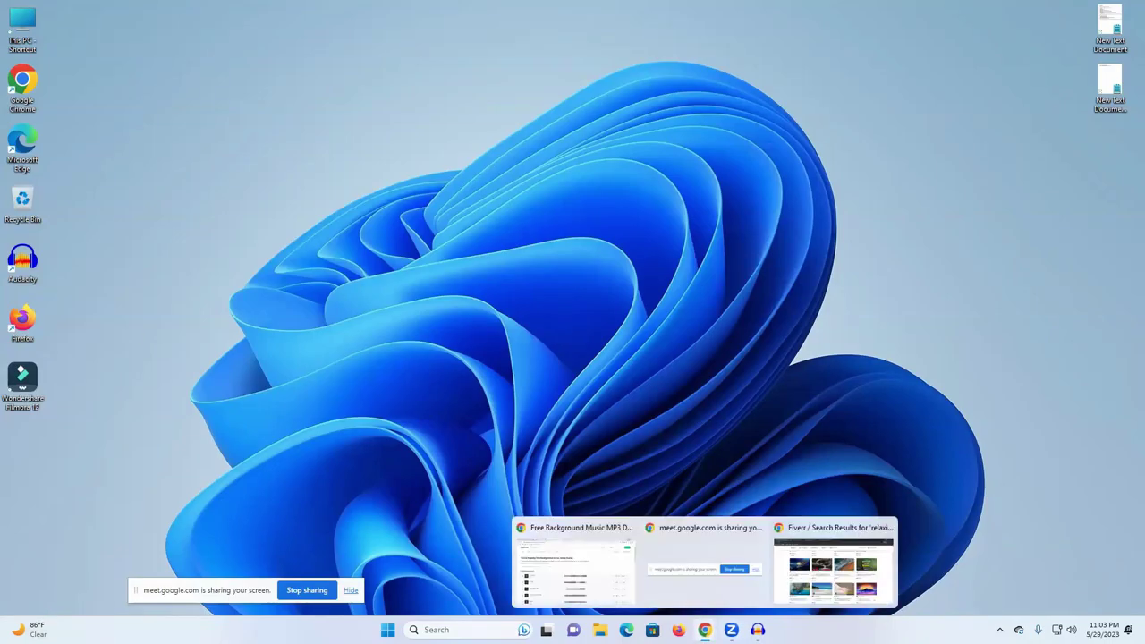
{"action": "left_click", "coordinate": [836, 582]}
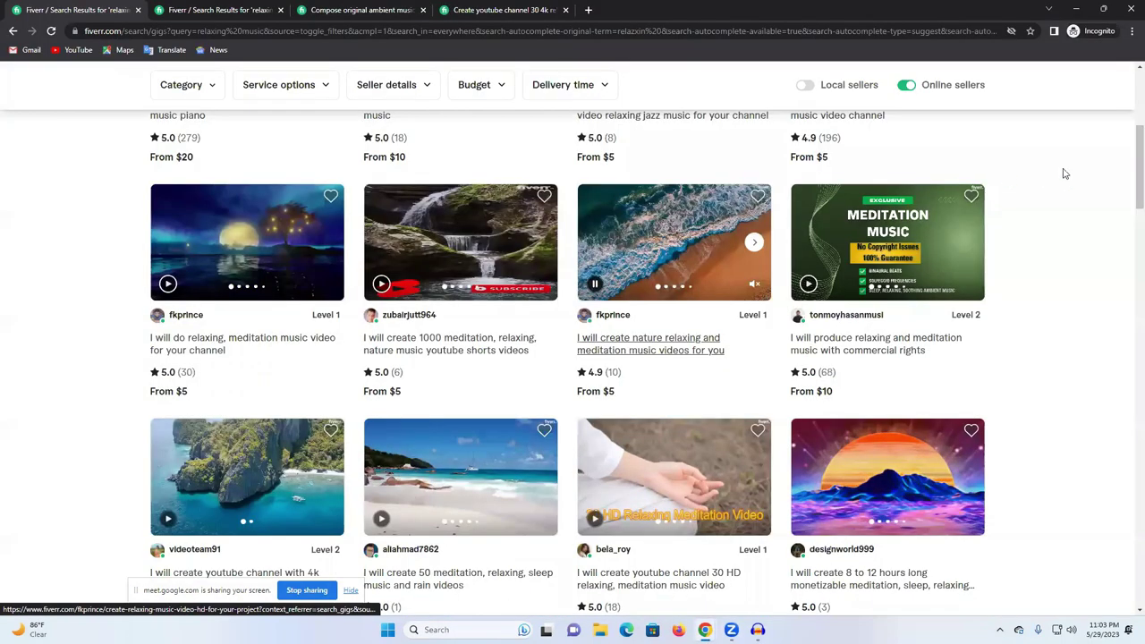
{"action": "scroll", "coordinate": [1053, 174], "scroll_direction": "up", "scroll_amount": 2}
{"action": "left_click", "coordinate": [590, 10]}
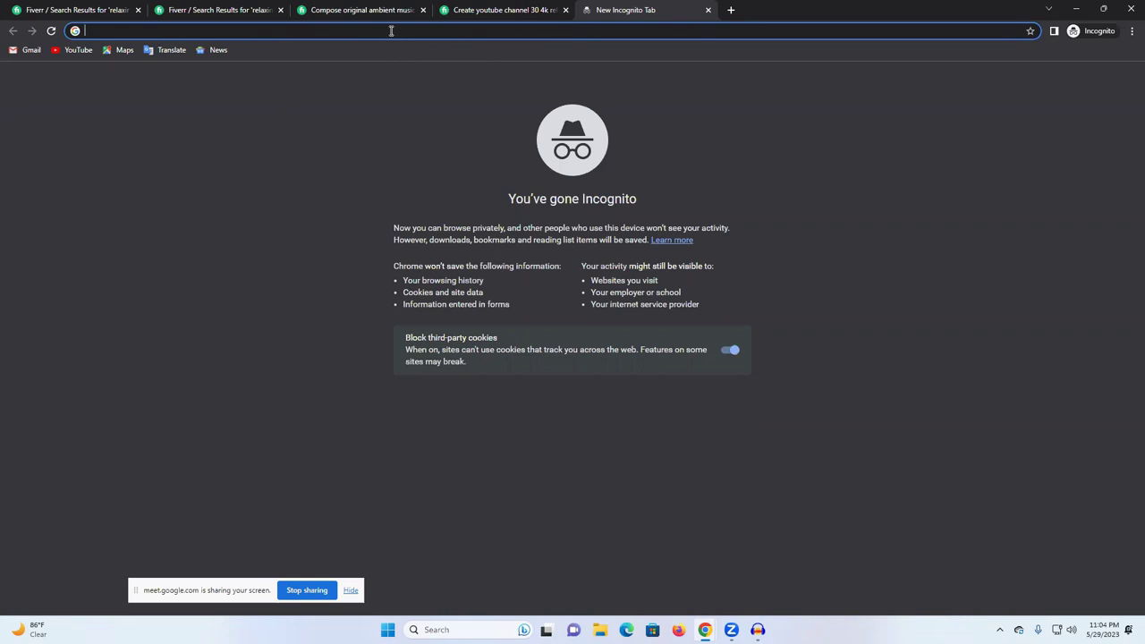
Step: Search Google for 'get intro pc', open igetintopc.com and search the site for 'filmora'
{"action": "type", "text": "ge"}
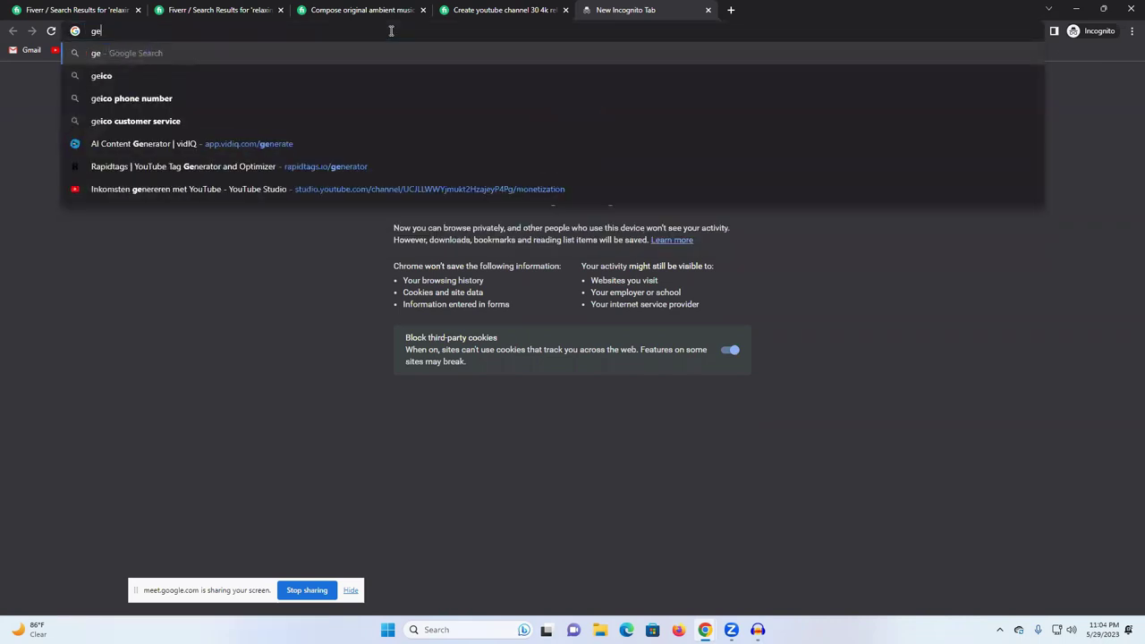
{"action": "type", "text": "t i"}
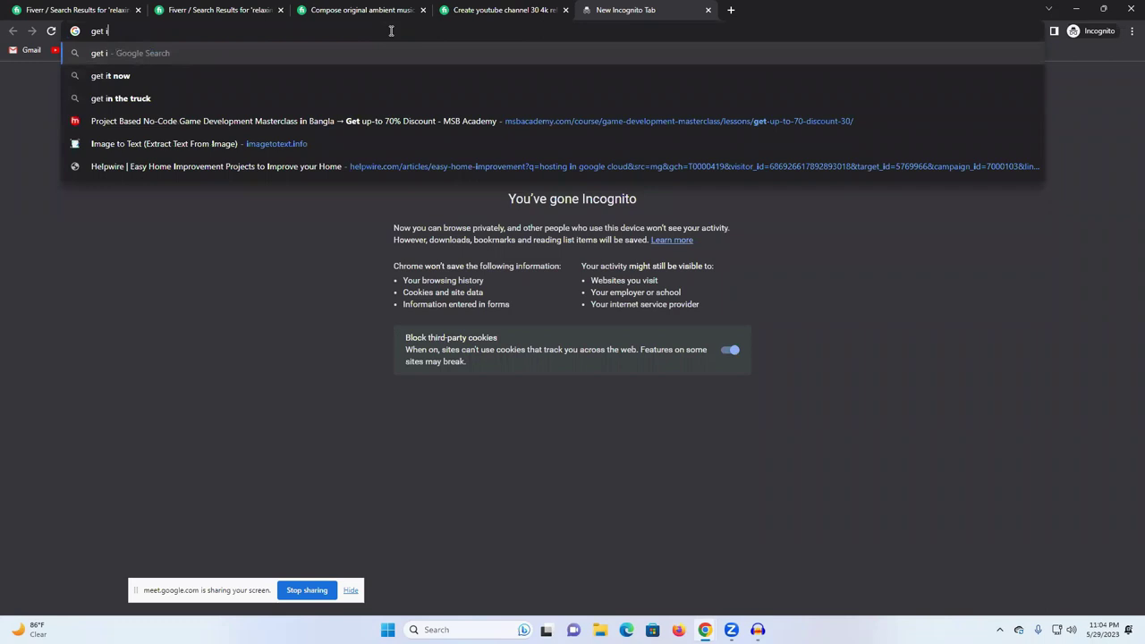
{"action": "type", "text": "ntro"}
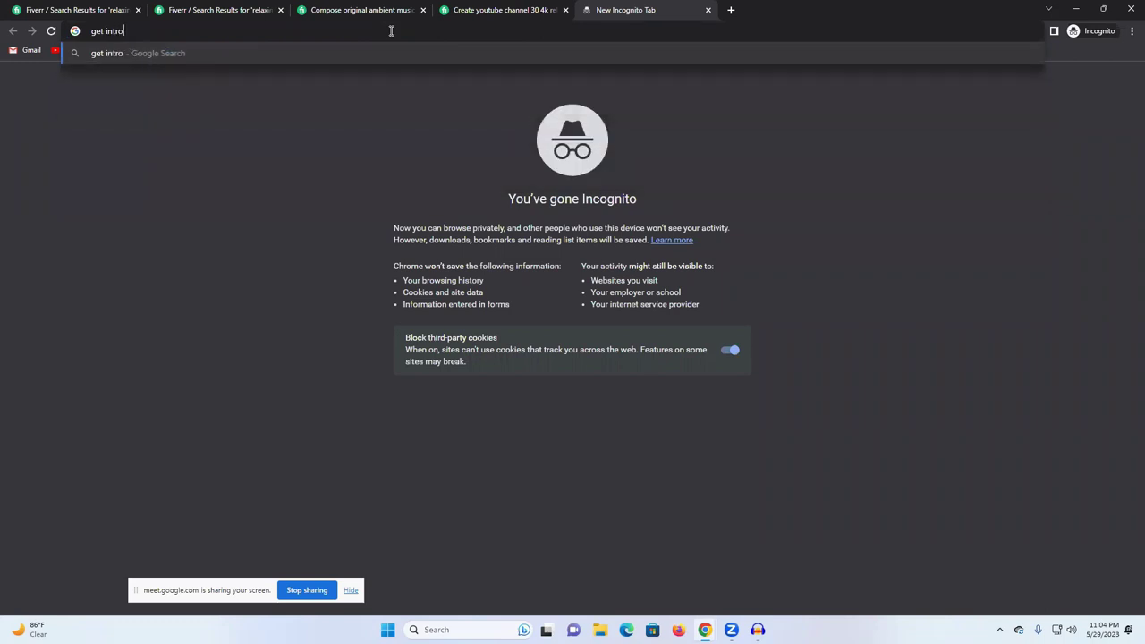
{"action": "type", "text": " pc"}
{"action": "key", "text": "Return"}
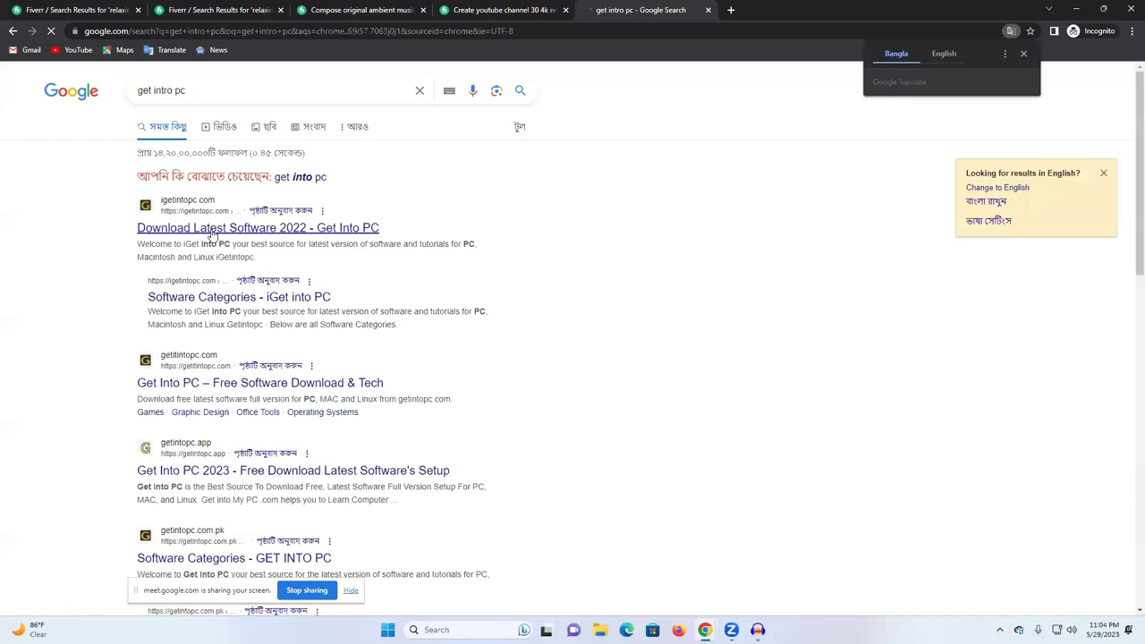
{"action": "left_click", "coordinate": [224, 228]}
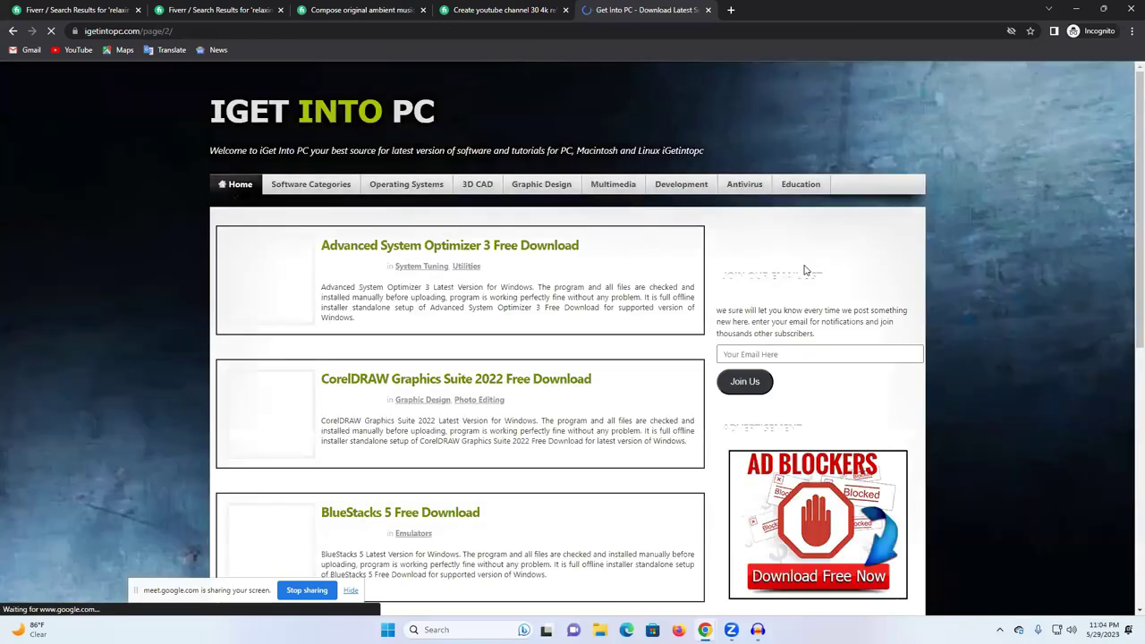
{"action": "left_click", "coordinate": [754, 229]}
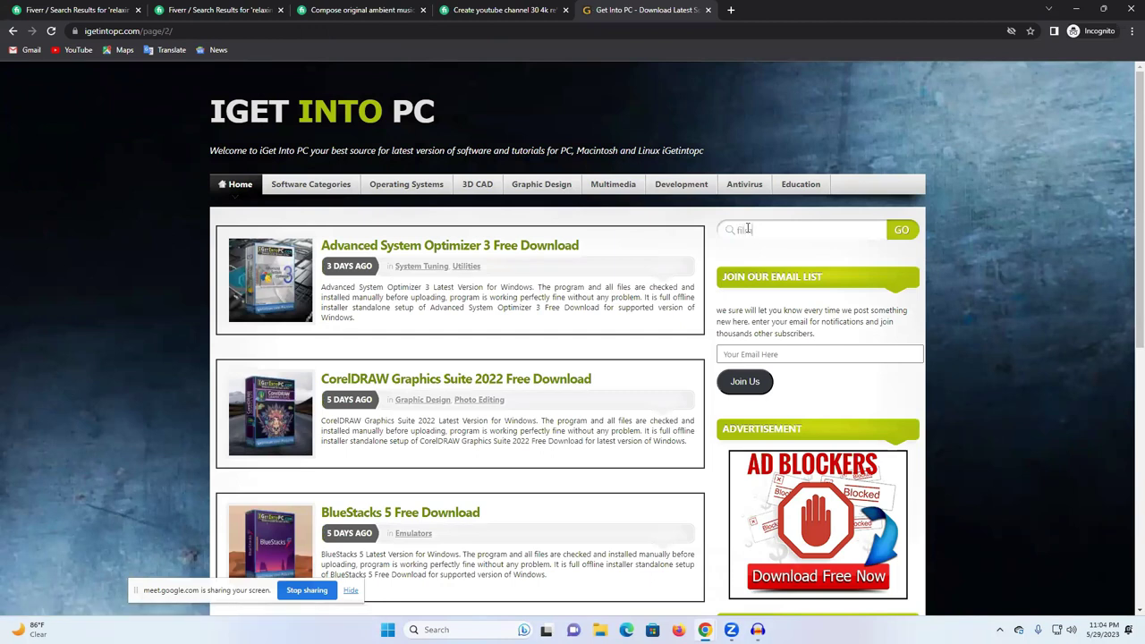
{"action": "type", "text": "filmora"}
{"action": "key", "text": "Return"}
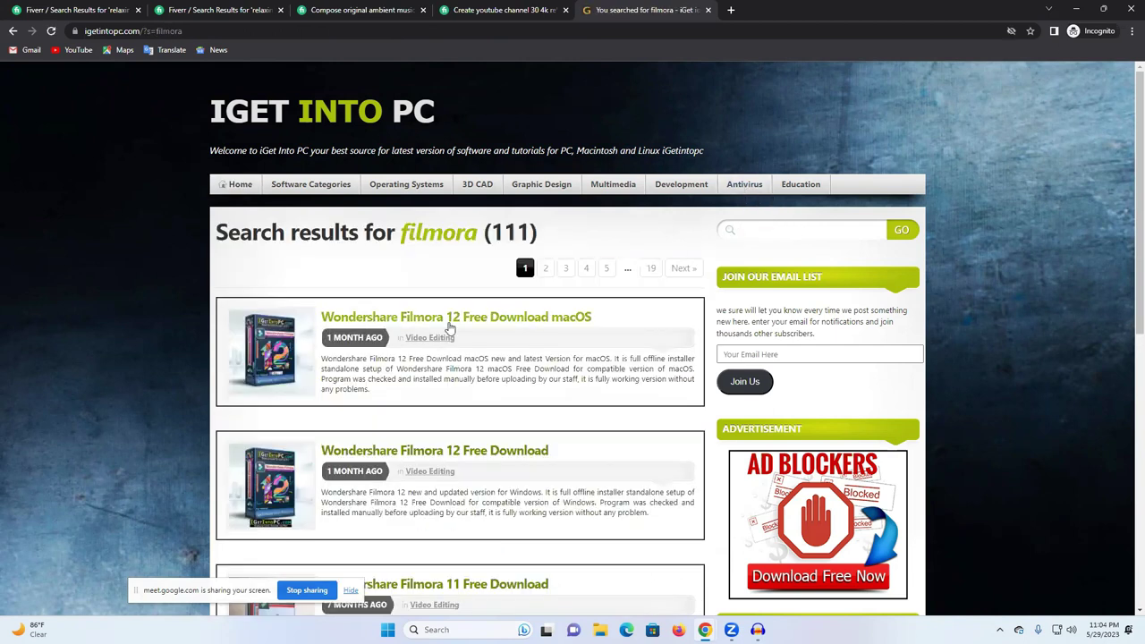
Step: Open the Wondershare Filmora 12 Free Download article, view its download instructions, then return to Fiverr
{"action": "scroll", "coordinate": [322, 328], "scroll_direction": "down", "scroll_amount": 2}
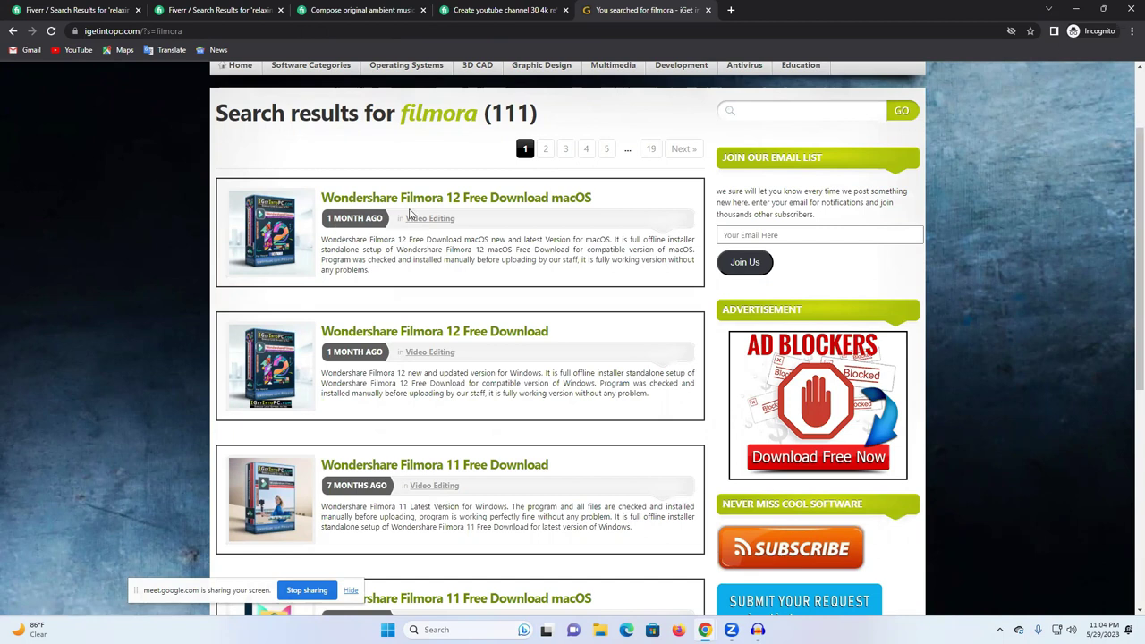
{"action": "scroll", "coordinate": [402, 357], "scroll_direction": "down", "scroll_amount": 2}
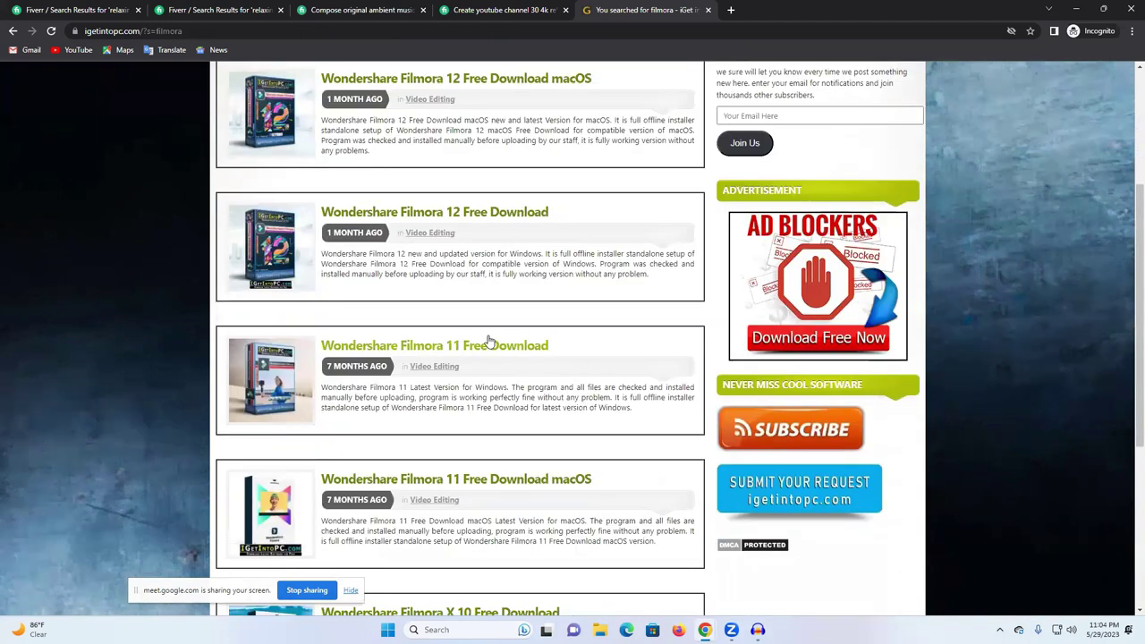
{"action": "left_click", "coordinate": [667, 255]}
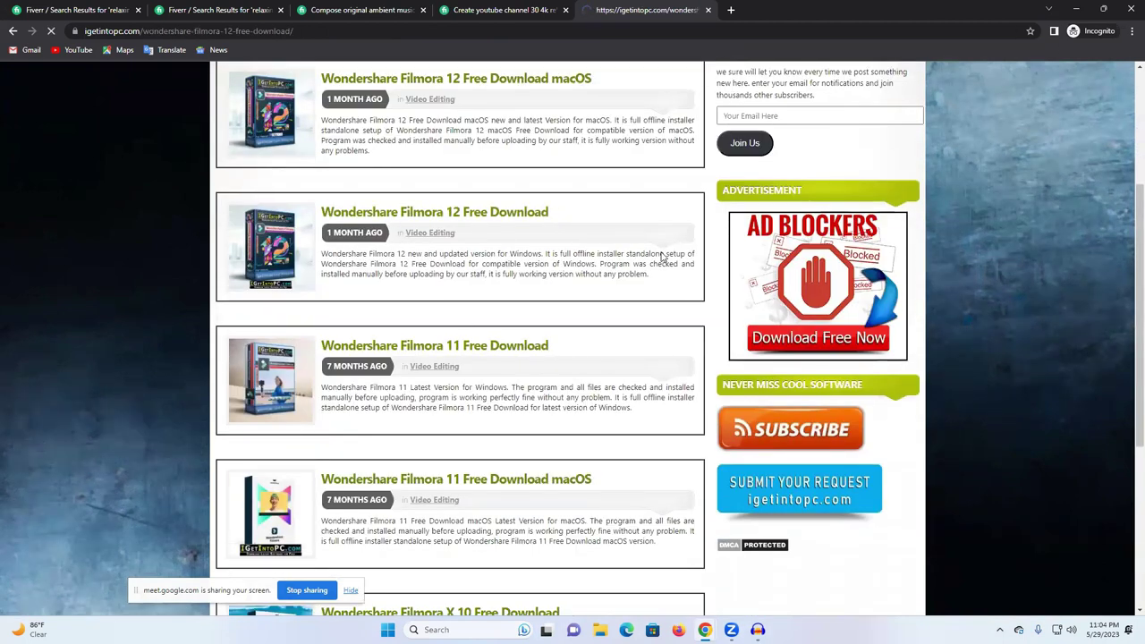
{"action": "scroll", "coordinate": [564, 349], "scroll_direction": "down", "scroll_amount": 5}
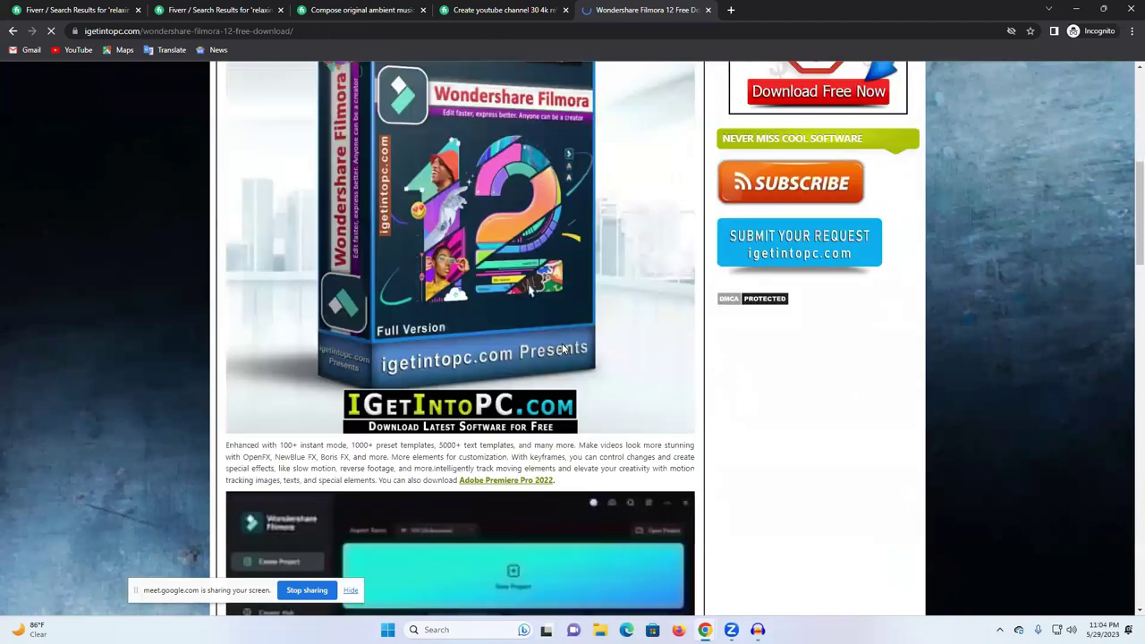
{"action": "scroll", "coordinate": [564, 349], "scroll_direction": "down", "scroll_amount": 15}
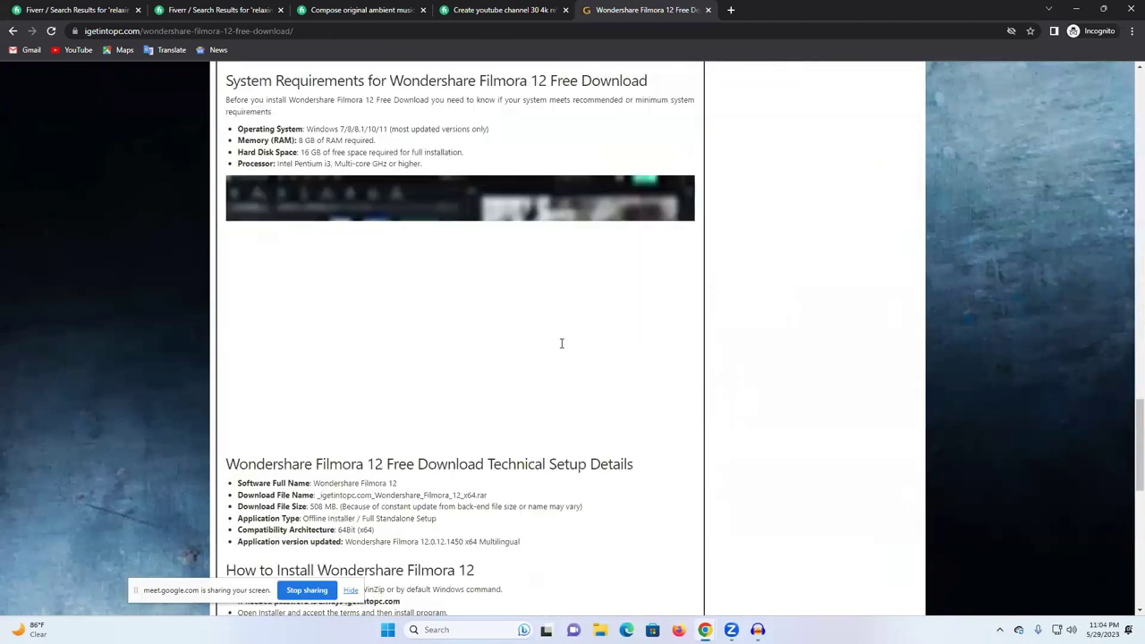
{"action": "scroll", "coordinate": [562, 343], "scroll_direction": "down", "scroll_amount": 5}
{"action": "scroll", "coordinate": [626, 89], "scroll_direction": "up", "scroll_amount": 1}
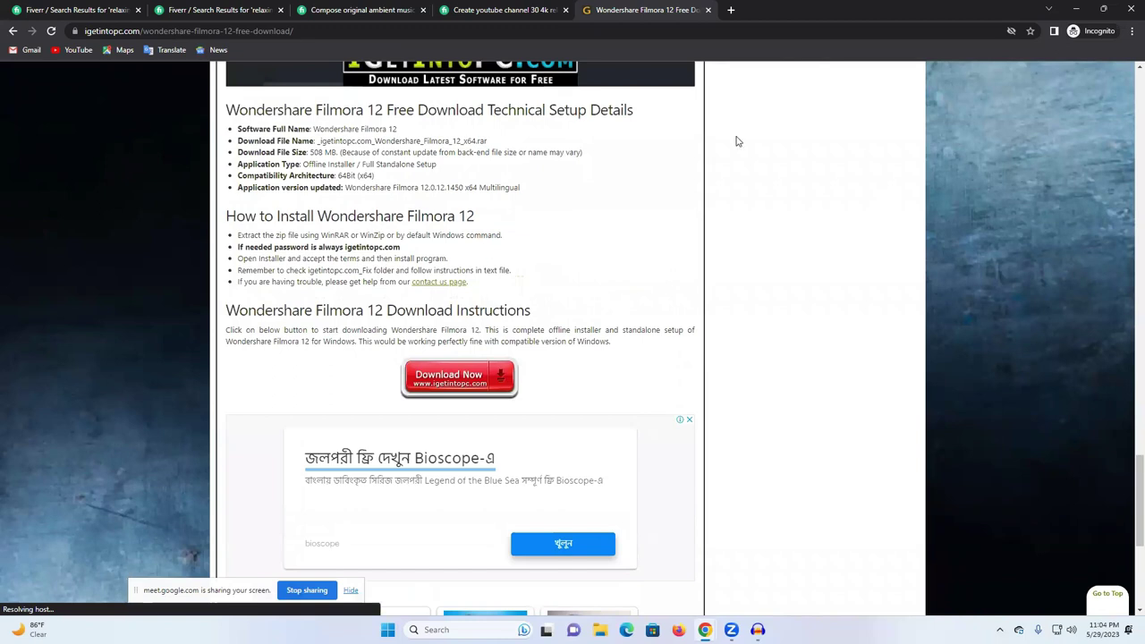
{"action": "left_click", "coordinate": [708, 12]}
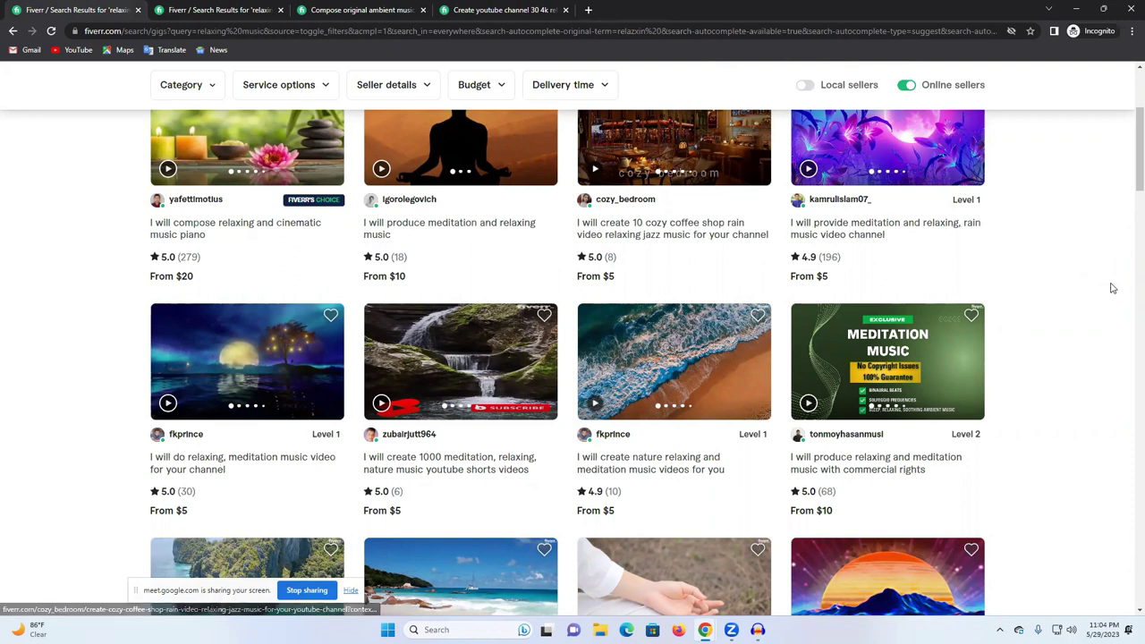
Step: Scroll to the top of the Fiverr relaxing-music results and start a blank incognito tab
{"action": "scroll", "coordinate": [1105, 277], "scroll_direction": "up", "scroll_amount": 2}
{"action": "scroll", "coordinate": [1074, 246], "scroll_direction": "up", "scroll_amount": 1}
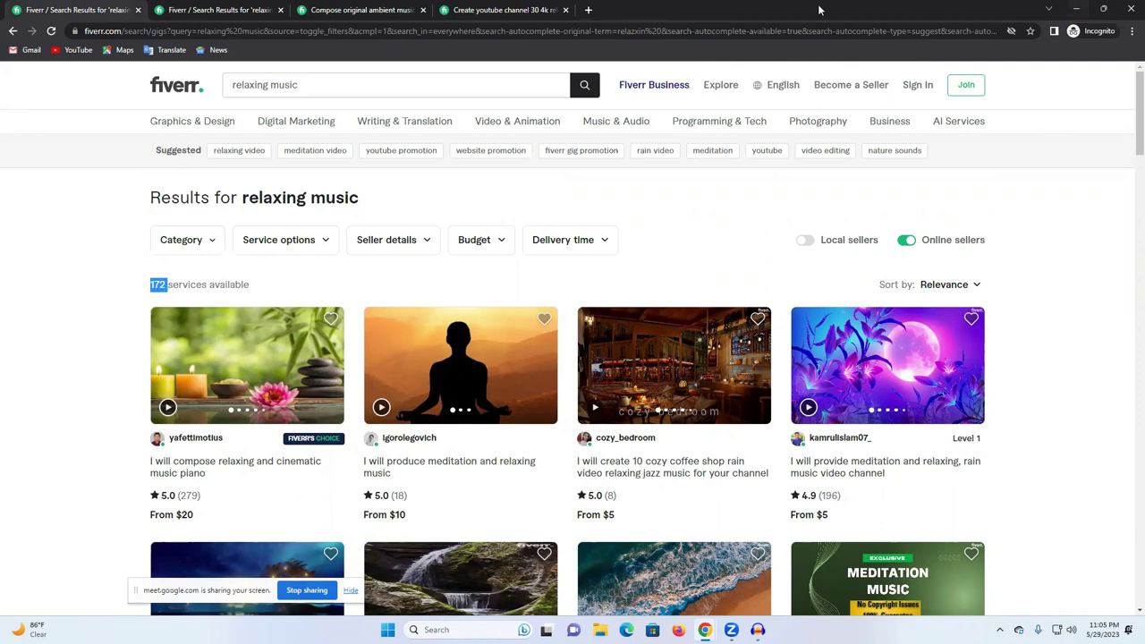
{"action": "left_click", "coordinate": [588, 10]}
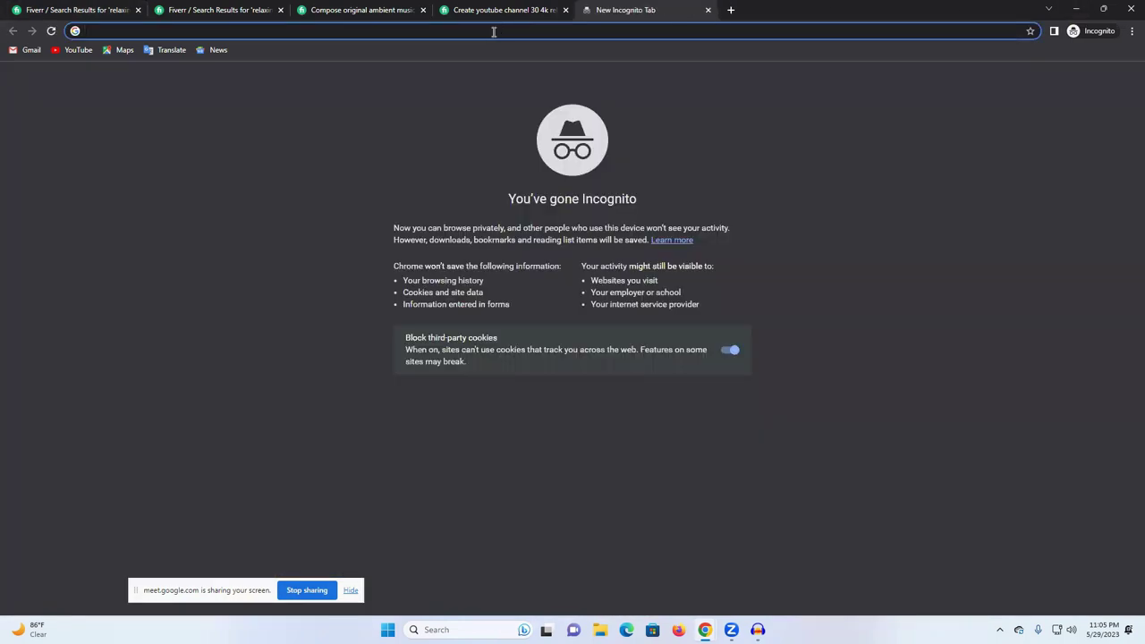
Step: Search 'filmora' and open the official Wondershare Filmora video editor site
{"action": "type", "text": "fi"}
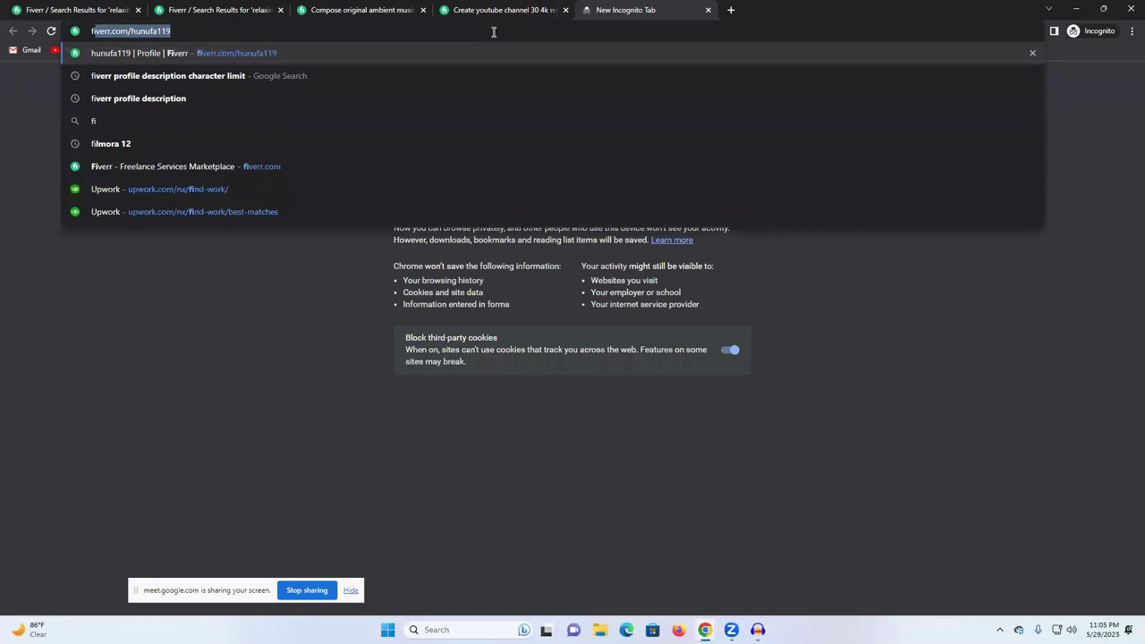
{"action": "type", "text": "lmora"}
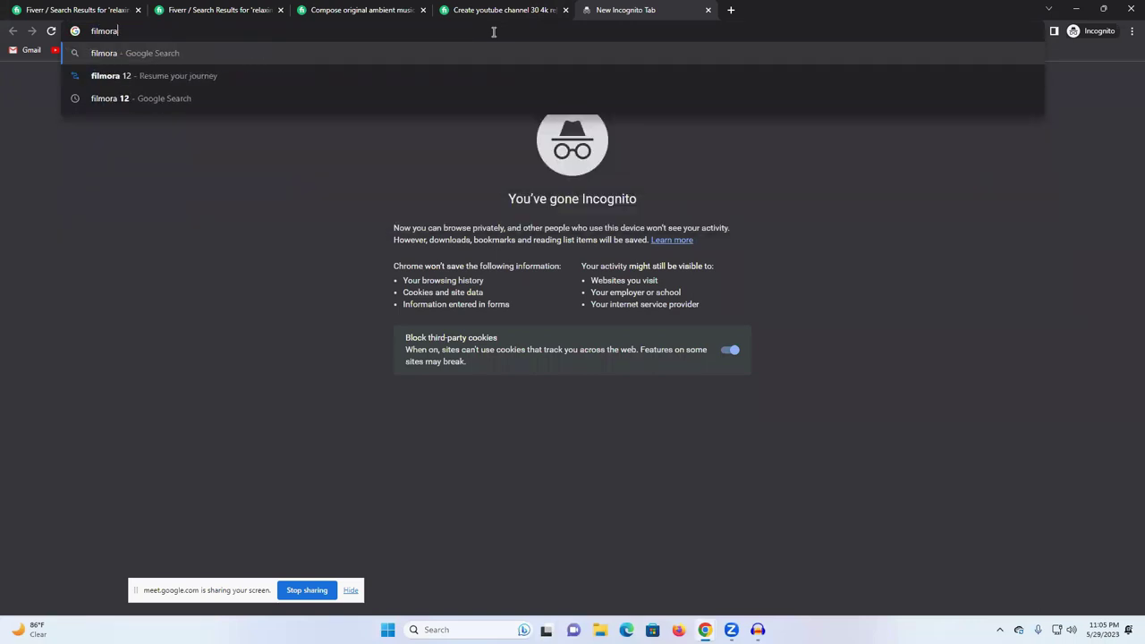
{"action": "key", "text": "Return"}
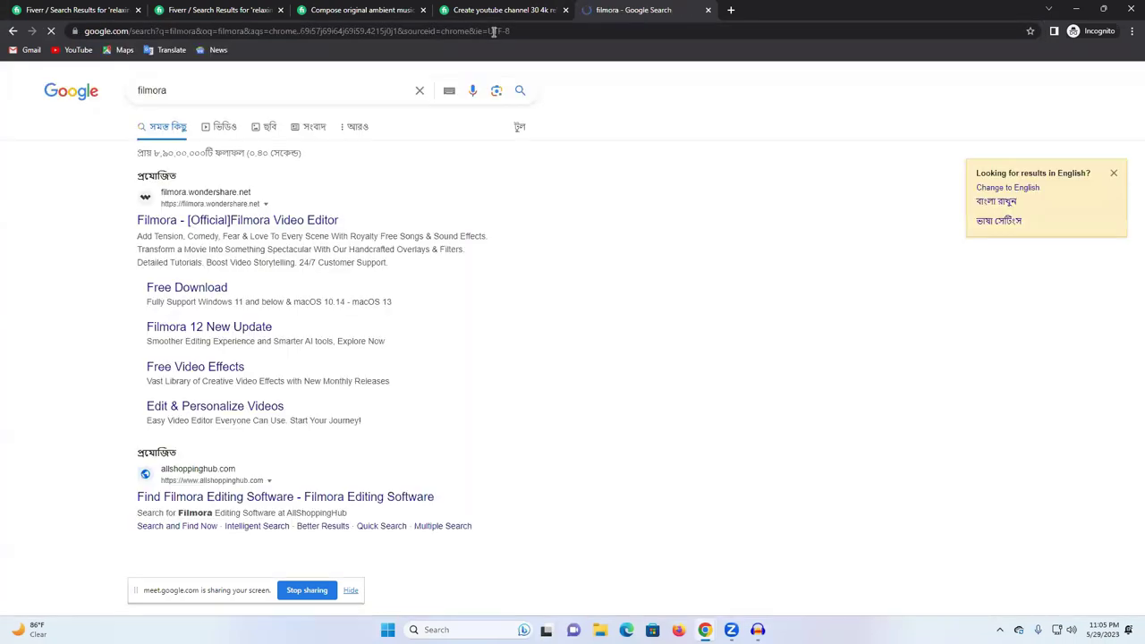
{"action": "left_click", "coordinate": [197, 225]}
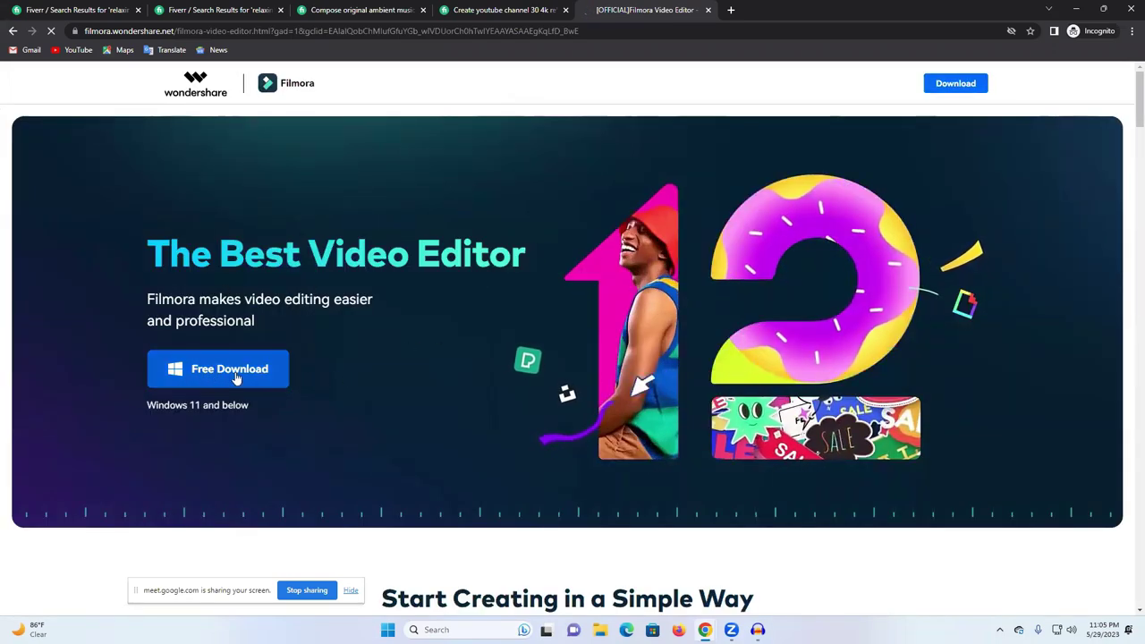
{"action": "scroll", "coordinate": [670, 369], "scroll_direction": "down", "scroll_amount": 3}
{"action": "scroll", "coordinate": [669, 369], "scroll_direction": "up", "scroll_amount": 3}
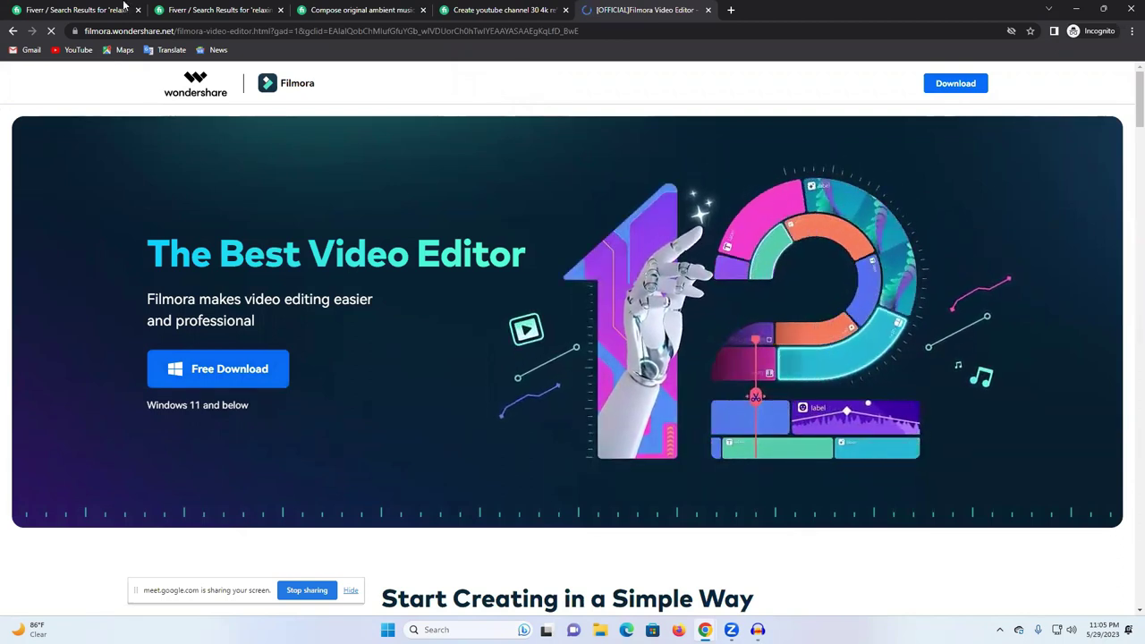
Step: Switch to the Fiverr results tab and bring the Google Meet window to the front
{"action": "left_click", "coordinate": [79, 7]}
{"action": "mouse_move", "coordinate": [705, 630]}
{"action": "left_click", "coordinate": [617, 573]}
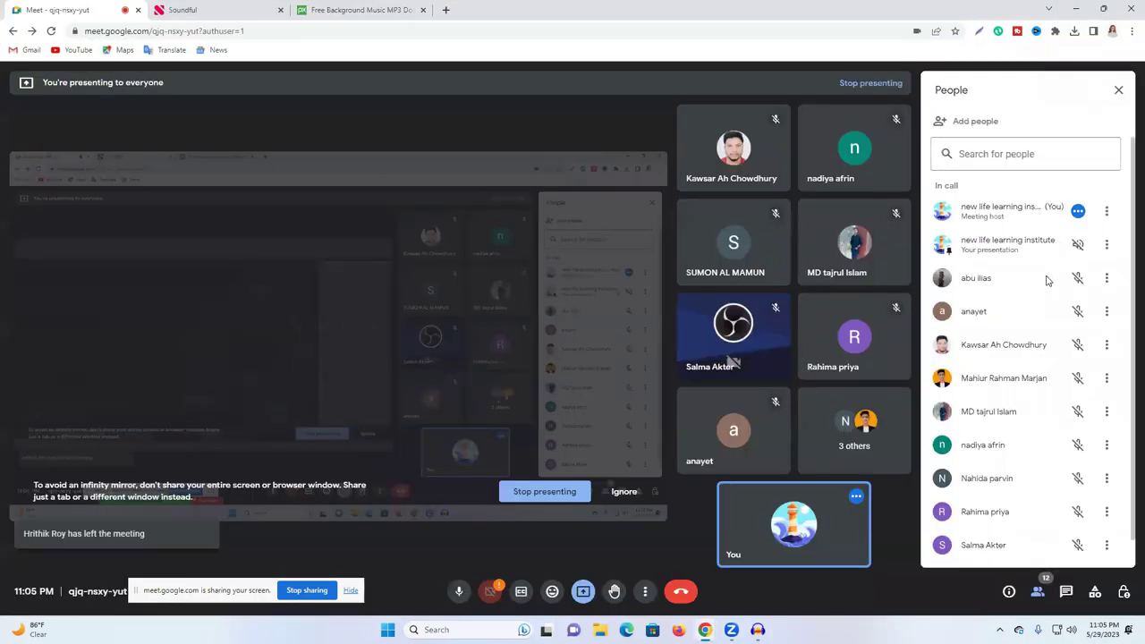
{"action": "left_click", "coordinate": [1078, 311]}
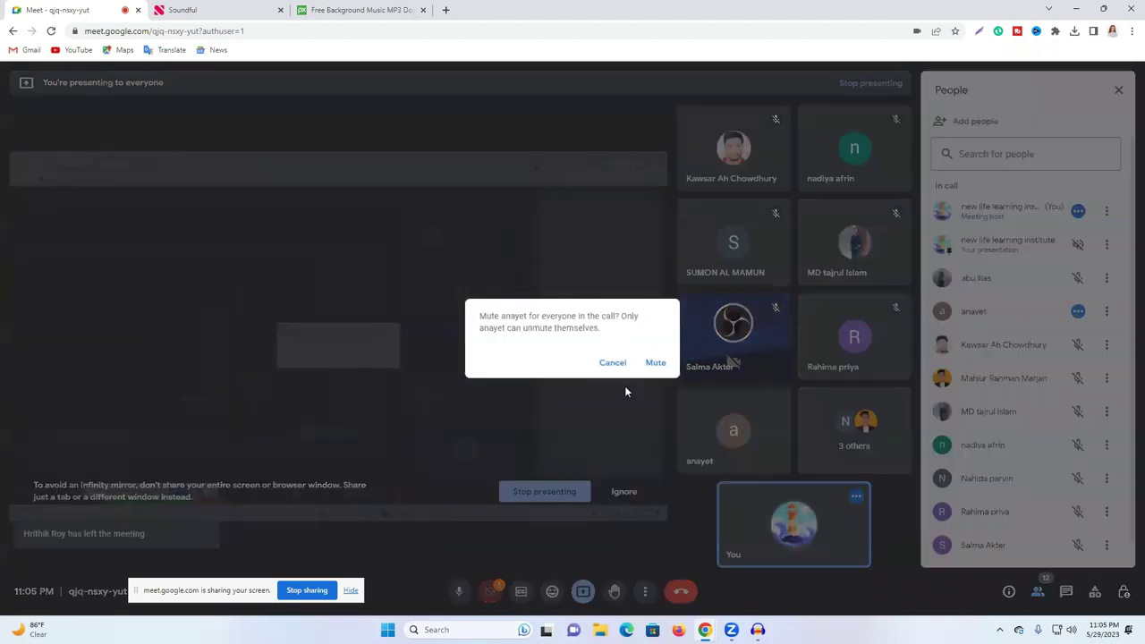
{"action": "left_click", "coordinate": [775, 360]}
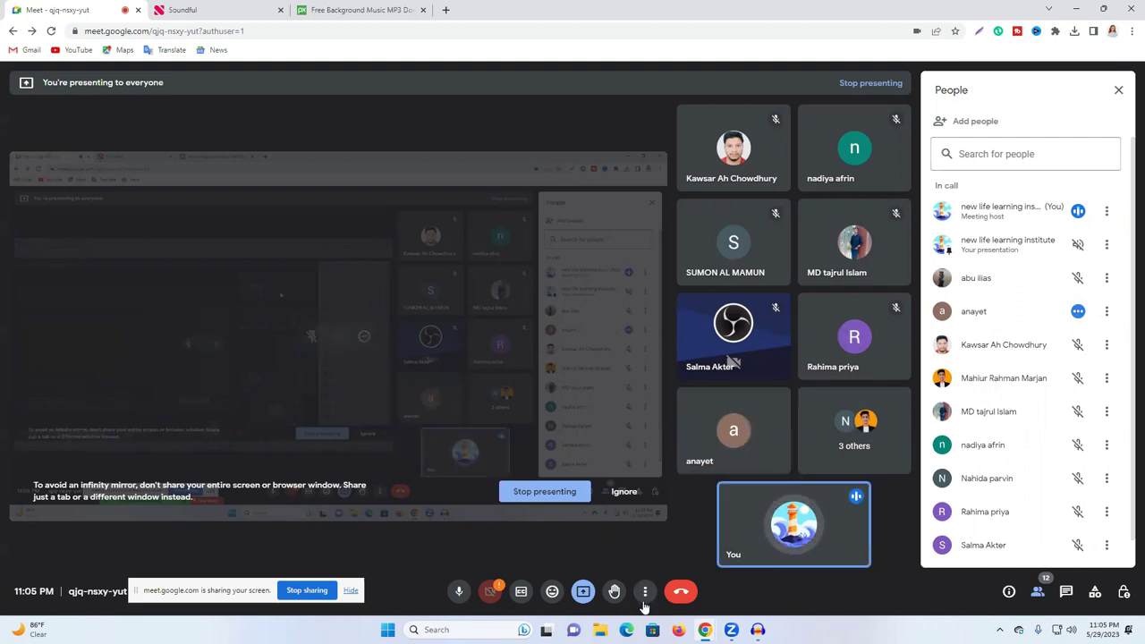
{"action": "mouse_move", "coordinate": [705, 630]}
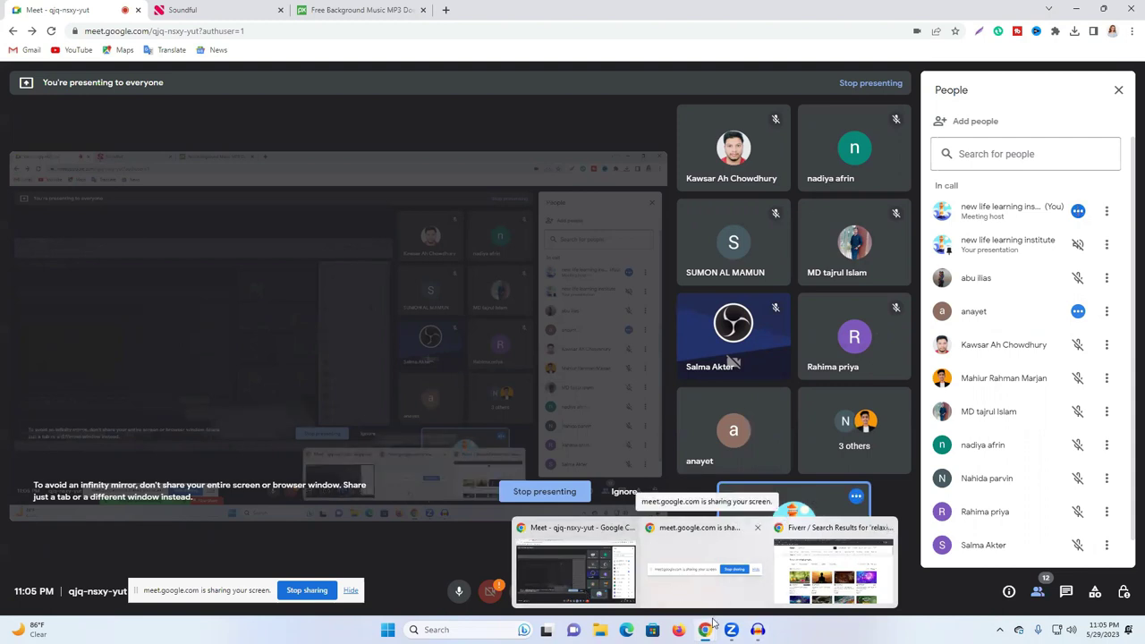
Step: Bring the Fiverr window forward, close its Filmora website tab, and minimize the window
{"action": "left_click", "coordinate": [821, 589]}
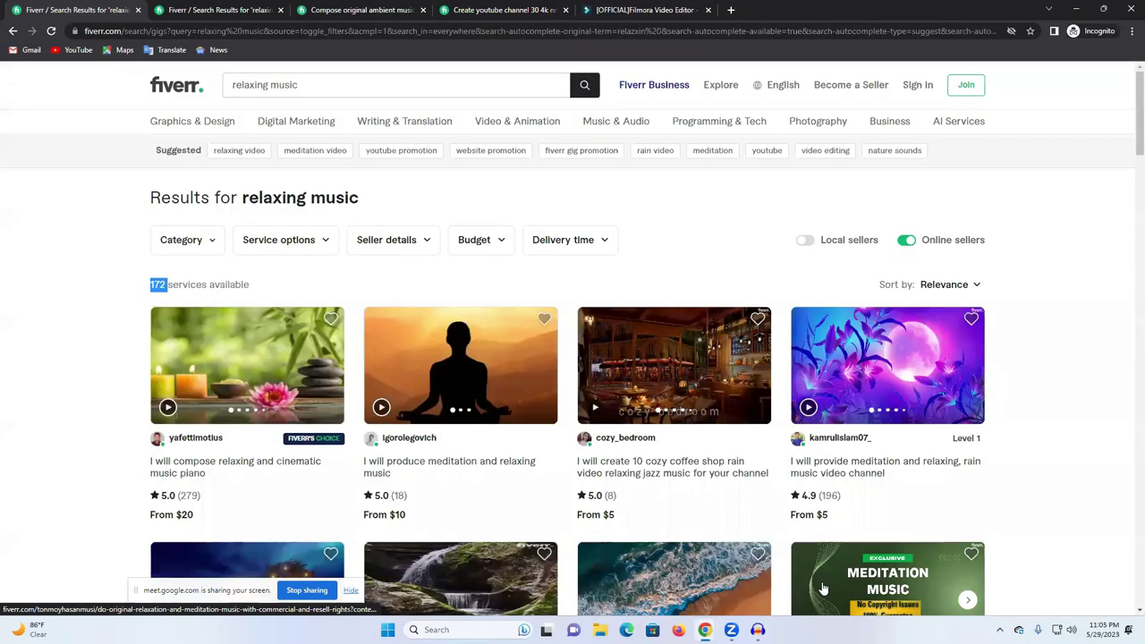
{"action": "left_click", "coordinate": [638, 10]}
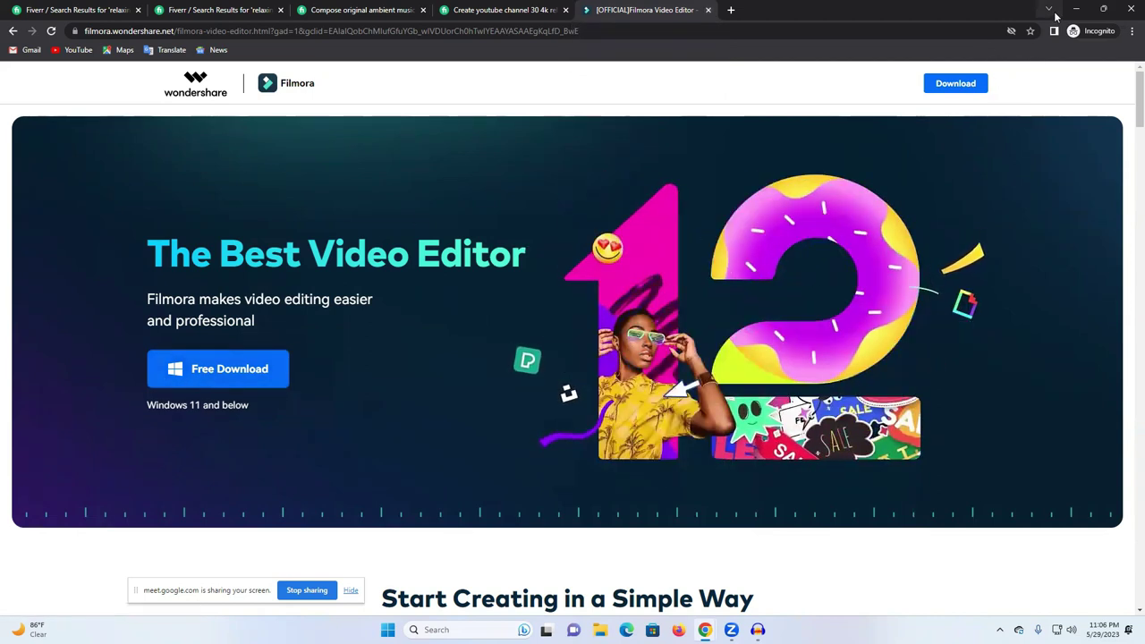
{"action": "left_click", "coordinate": [708, 10]}
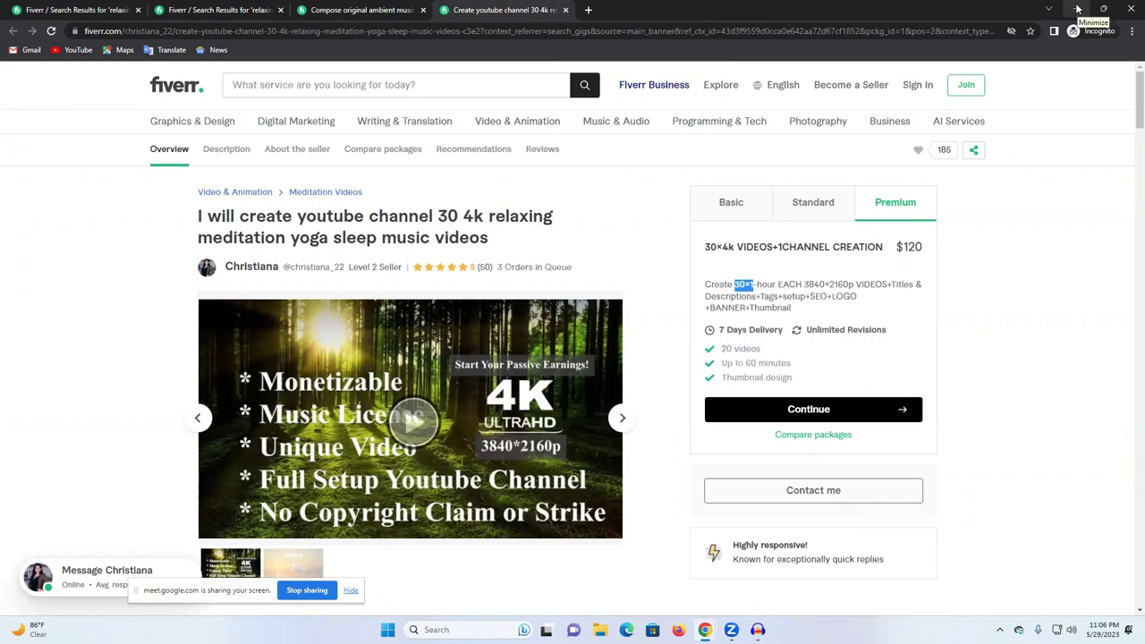
{"action": "left_click", "coordinate": [1078, 9]}
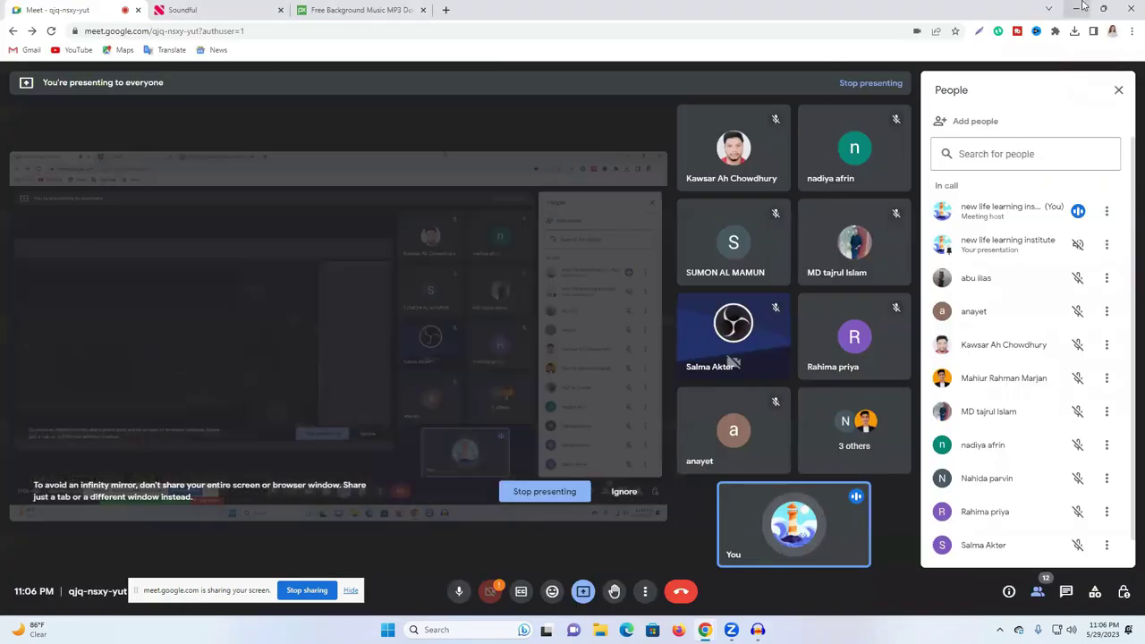
Step: Minimize the Google Meet window and launch Wondershare Filmora from its desktop icon
{"action": "left_click", "coordinate": [1077, 9]}
{"action": "double_click", "coordinate": [32, 390]}
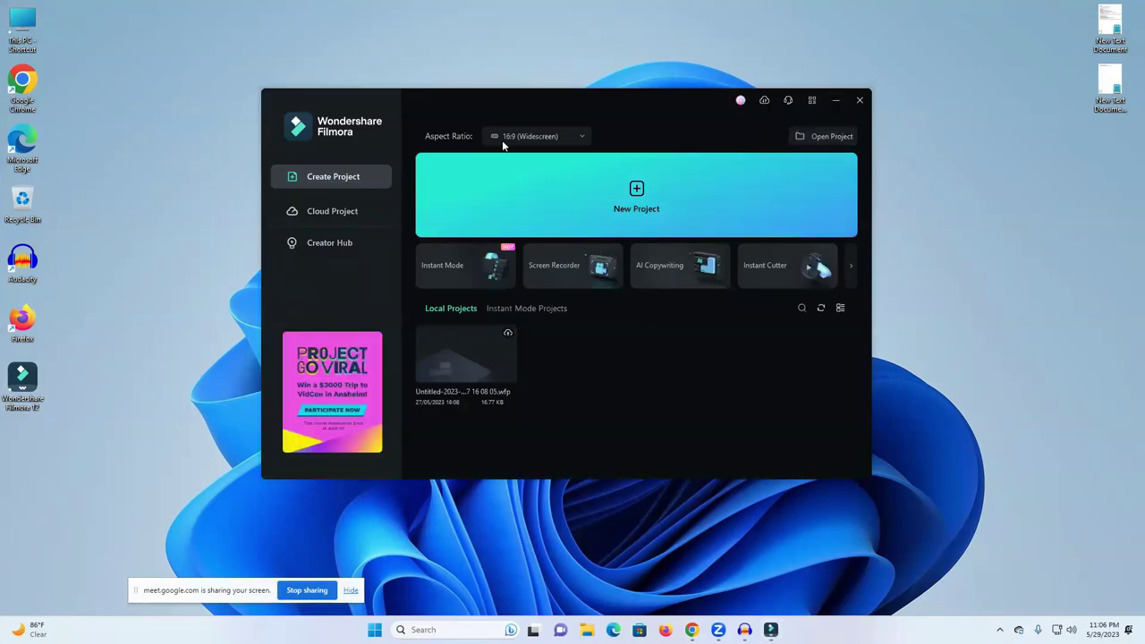
Step: Create a new Untitled 1920 x 1080, 25fps Filmora project, then minimize the editor
{"action": "left_click", "coordinate": [637, 200]}
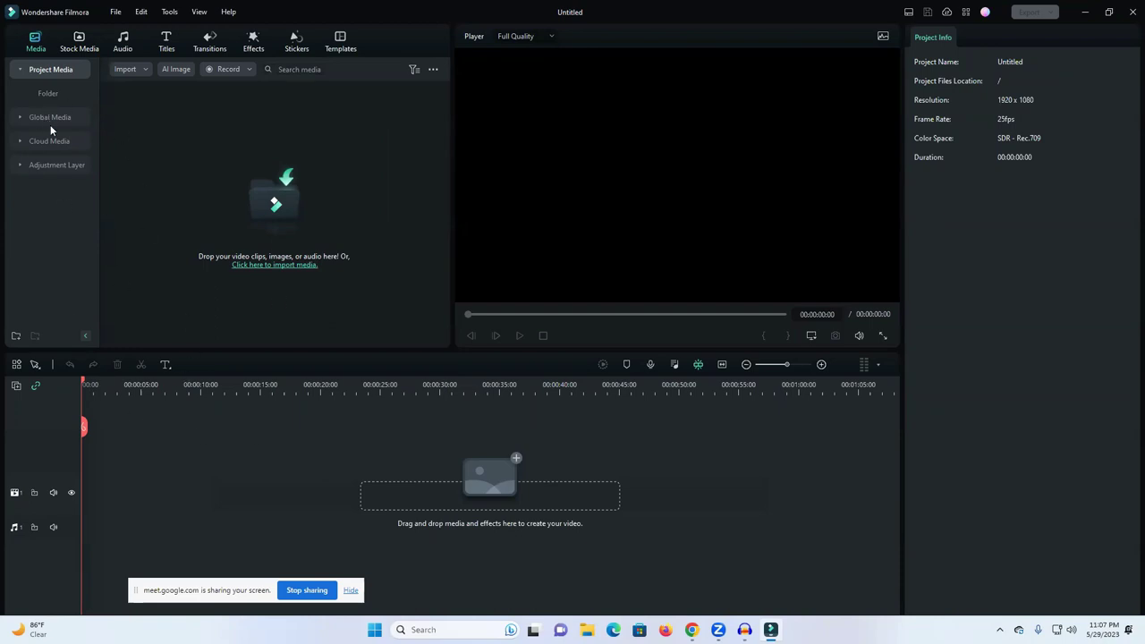
{"action": "left_click", "coordinate": [1085, 12]}
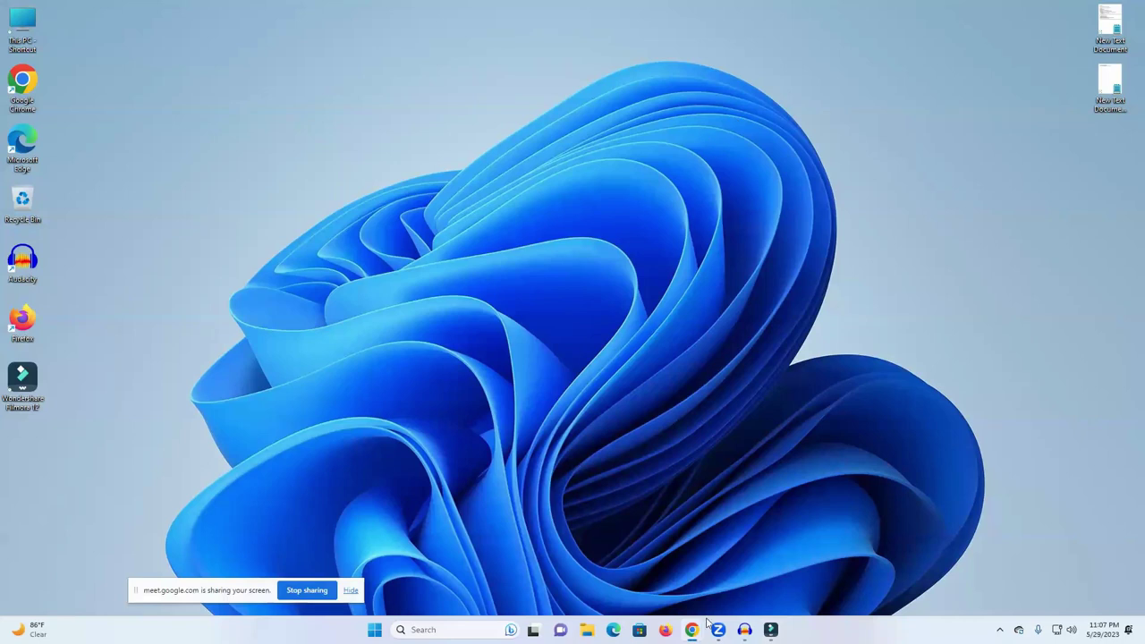
Step: Close the Fiverr gig window and show Pixabay's relaxing-music results in the other Chrome window
{"action": "mouse_move", "coordinate": [694, 629]}
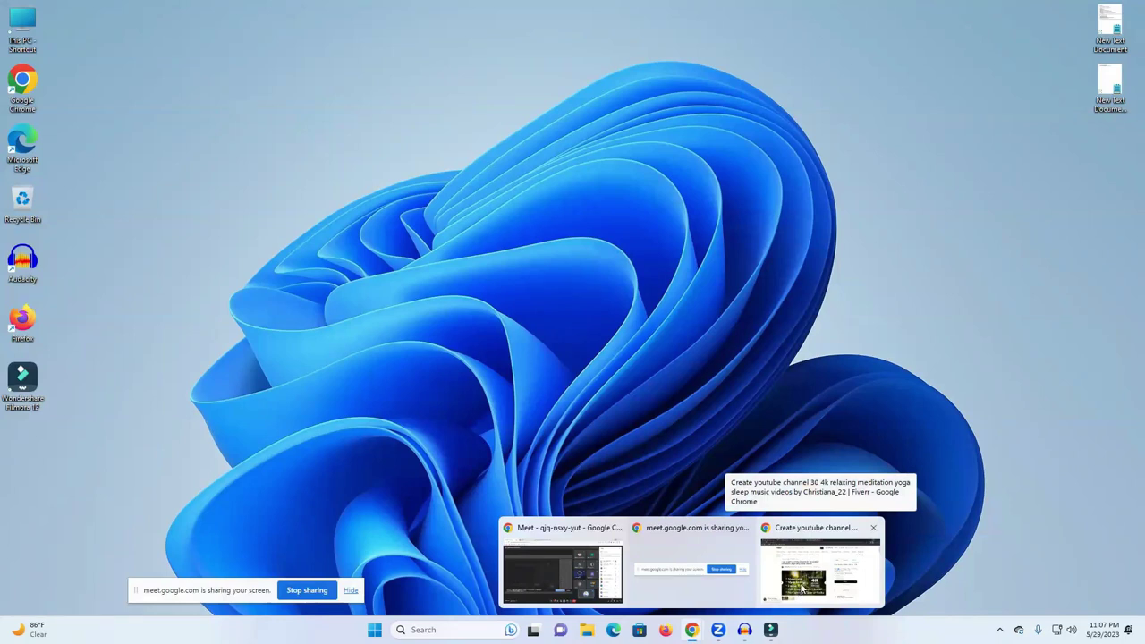
{"action": "left_click", "coordinate": [802, 587]}
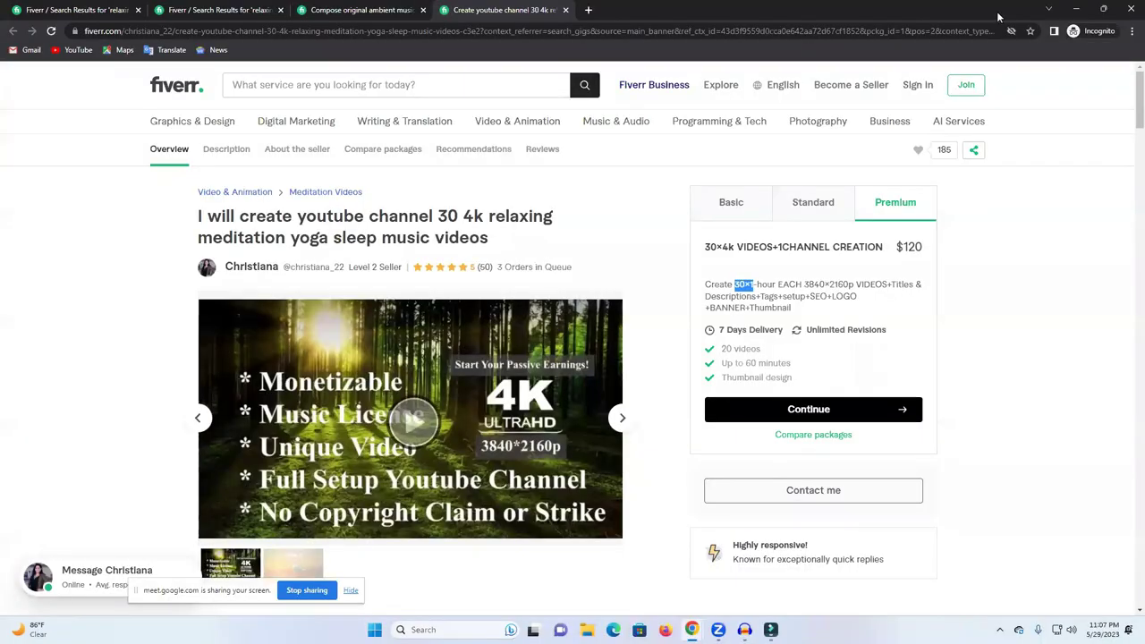
{"action": "left_click", "coordinate": [1131, 8]}
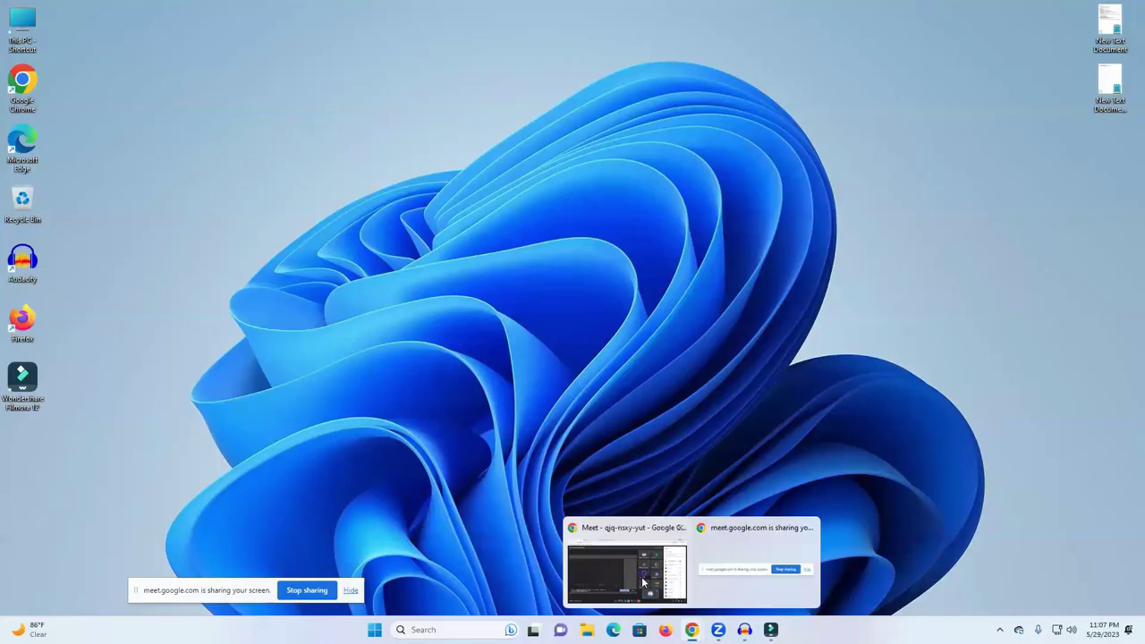
{"action": "left_click", "coordinate": [624, 567]}
{"action": "left_click", "coordinate": [307, 8]}
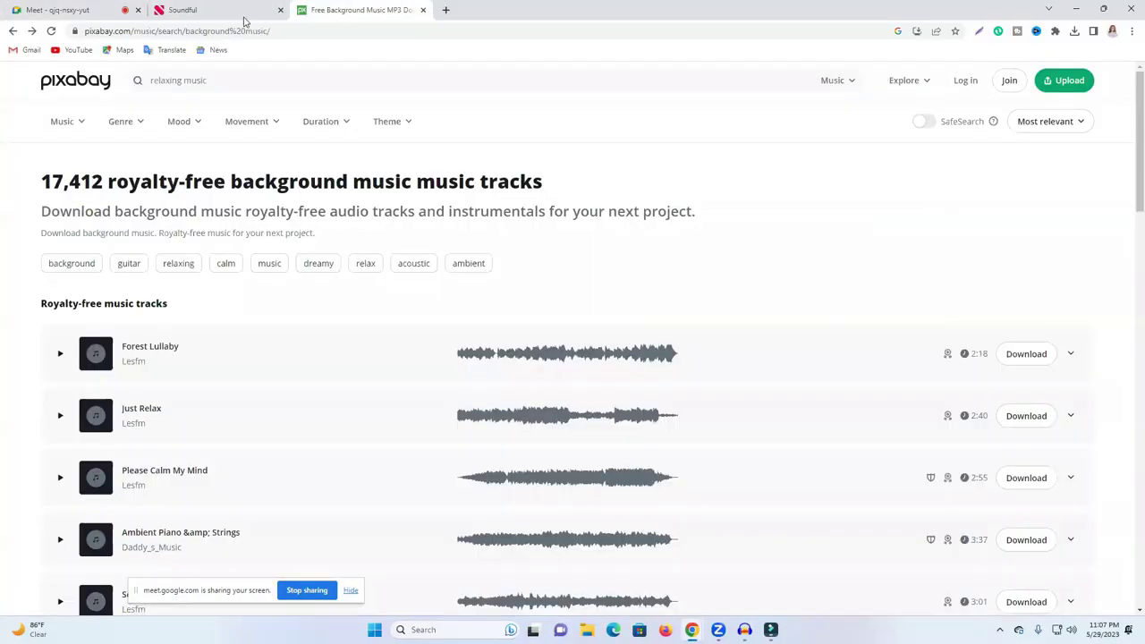
Step: Switch to the Soundful tab and scroll through its genres, top templates and new releases
{"action": "left_click", "coordinate": [205, 9]}
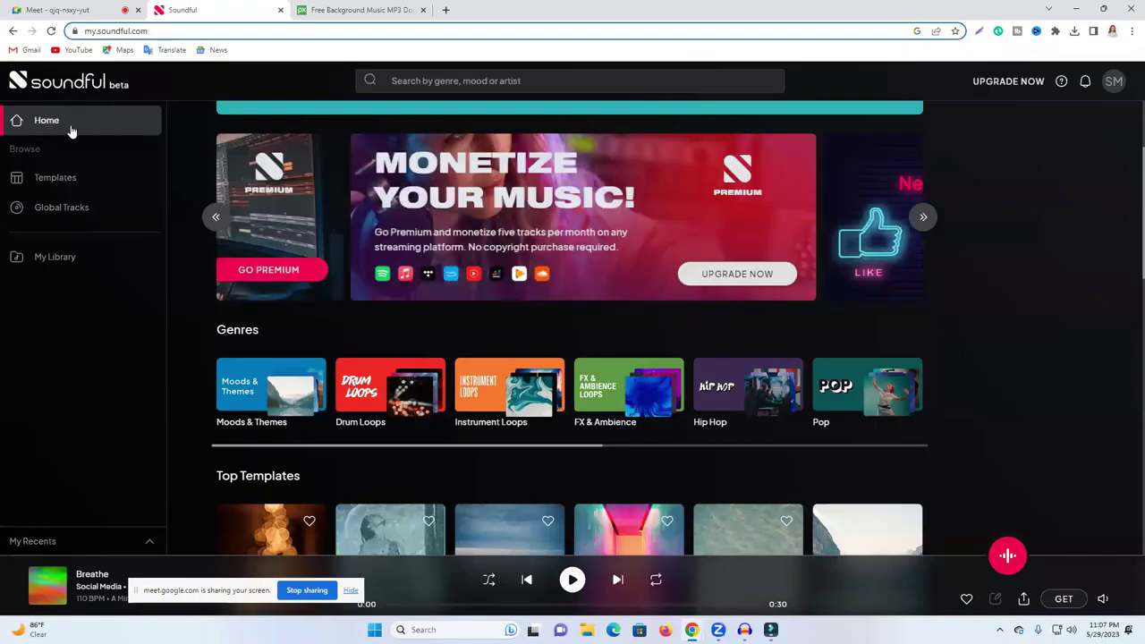
{"action": "scroll", "coordinate": [491, 335], "scroll_direction": "down", "scroll_amount": 1}
{"action": "scroll", "coordinate": [490, 334], "scroll_direction": "down", "scroll_amount": 2}
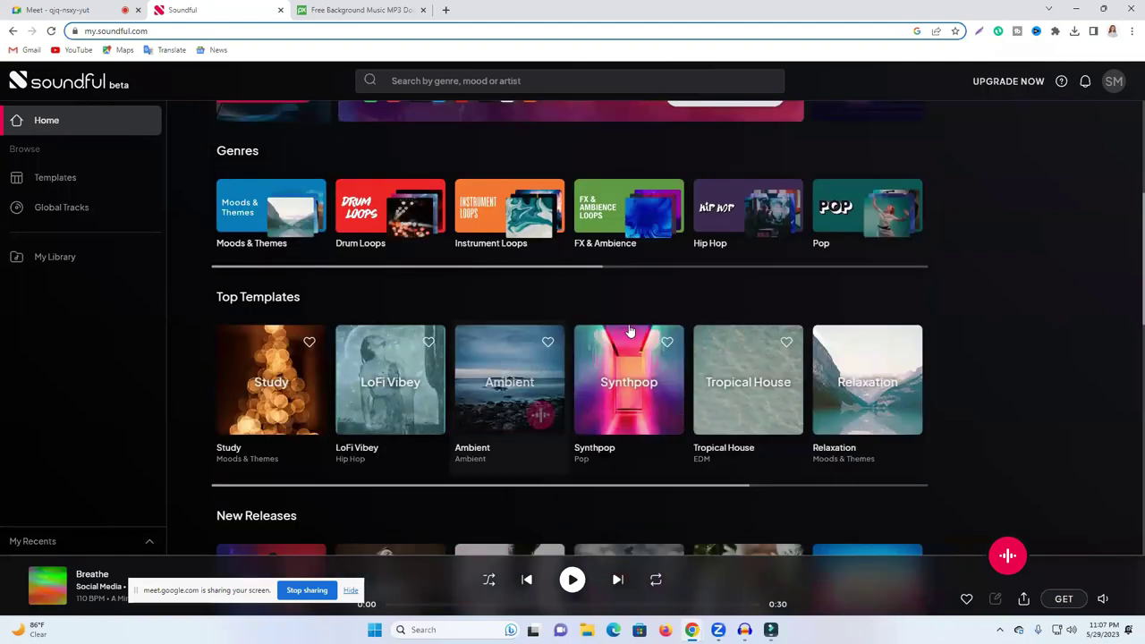
{"action": "scroll", "coordinate": [492, 376], "scroll_direction": "up", "scroll_amount": 1}
{"action": "scroll", "coordinate": [488, 374], "scroll_direction": "down", "scroll_amount": 1}
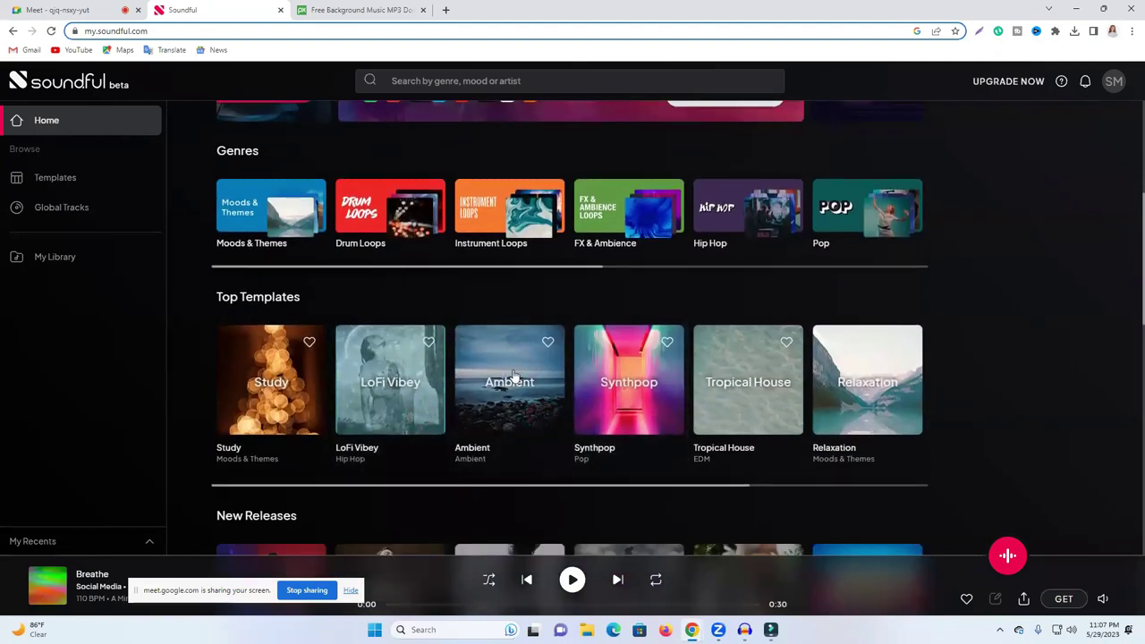
{"action": "scroll", "coordinate": [486, 438], "scroll_direction": "up", "scroll_amount": 2}
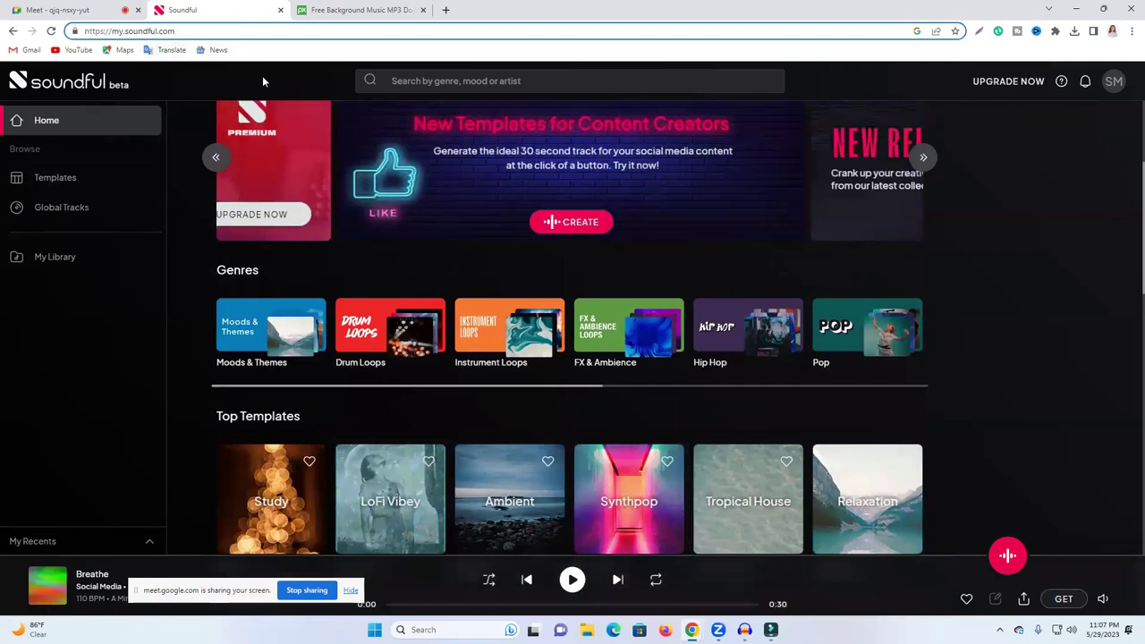
{"action": "scroll", "coordinate": [716, 322], "scroll_direction": "down", "scroll_amount": 4}
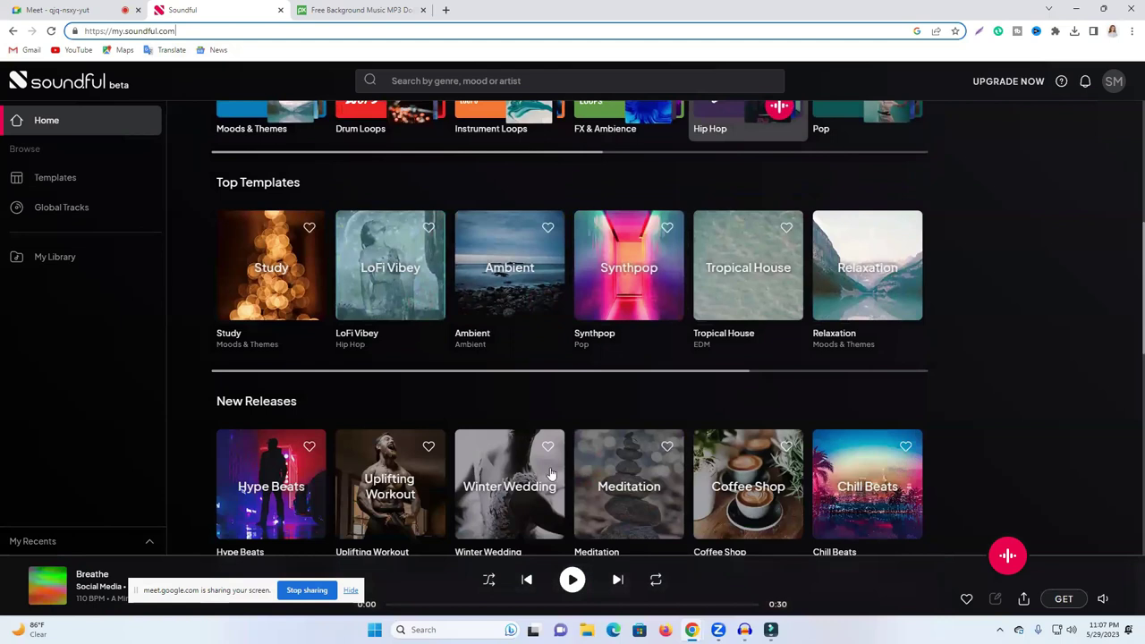
{"action": "scroll", "coordinate": [471, 296], "scroll_direction": "up", "scroll_amount": 6}
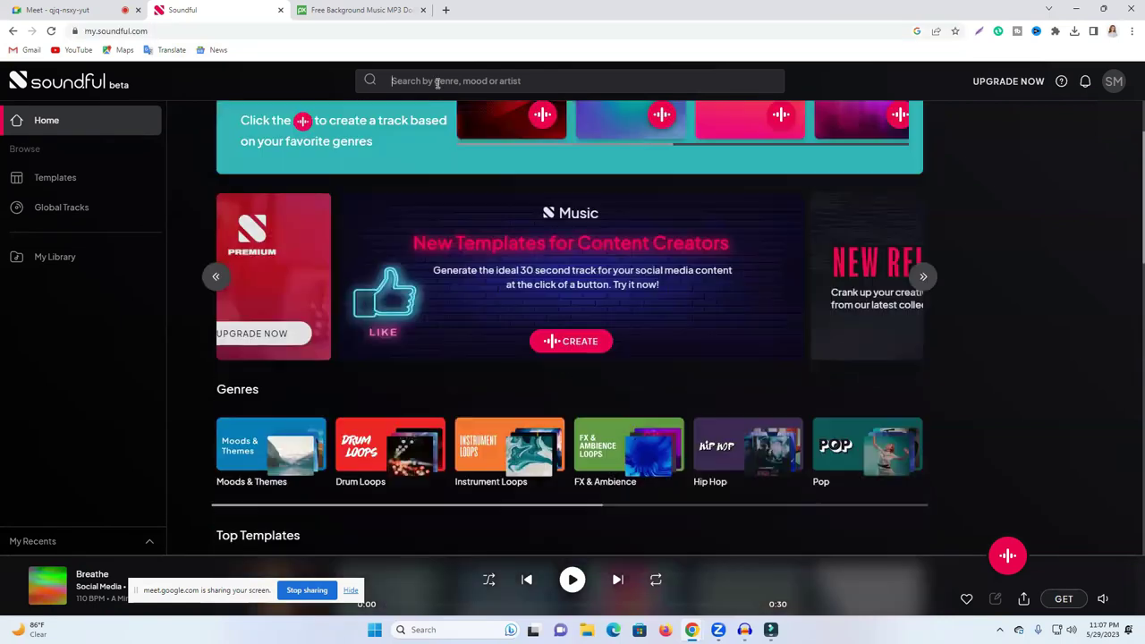
Step: Try Soundful's genre/mood/artist search, dismiss its suggestions, and close the Soundful tab
{"action": "left_click", "coordinate": [438, 82]}
{"action": "left_click", "coordinate": [1015, 234]}
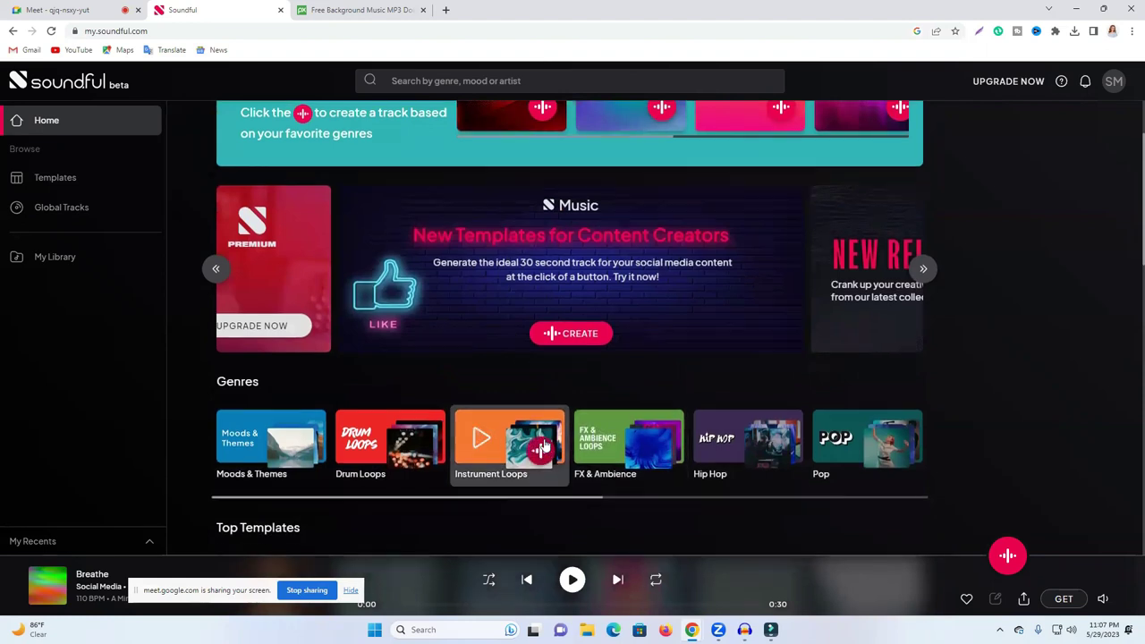
{"action": "scroll", "coordinate": [543, 444], "scroll_direction": "down", "scroll_amount": 3}
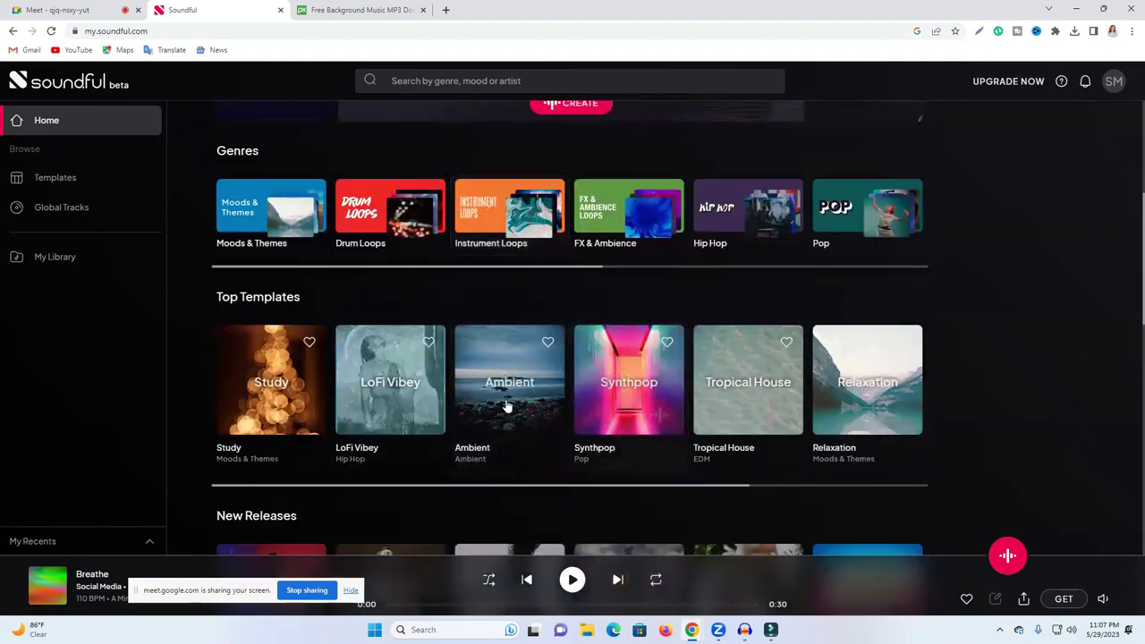
{"action": "left_click", "coordinate": [280, 10]}
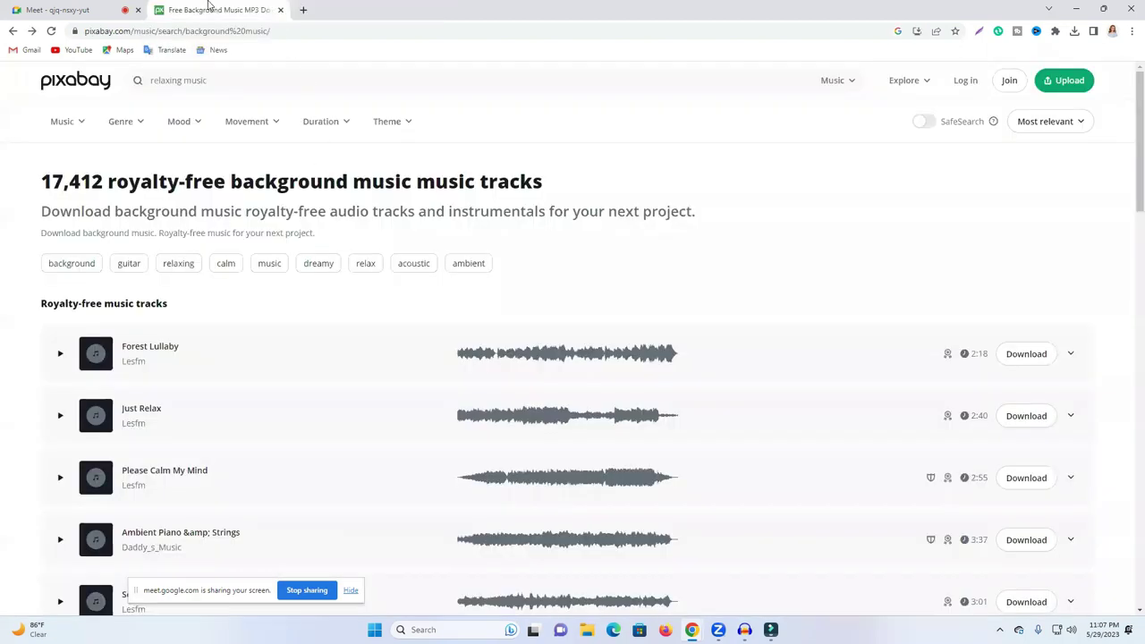
Step: Search Pixabay for 'relaxing music' limited to Music tracks
{"action": "left_click", "coordinate": [89, 83]}
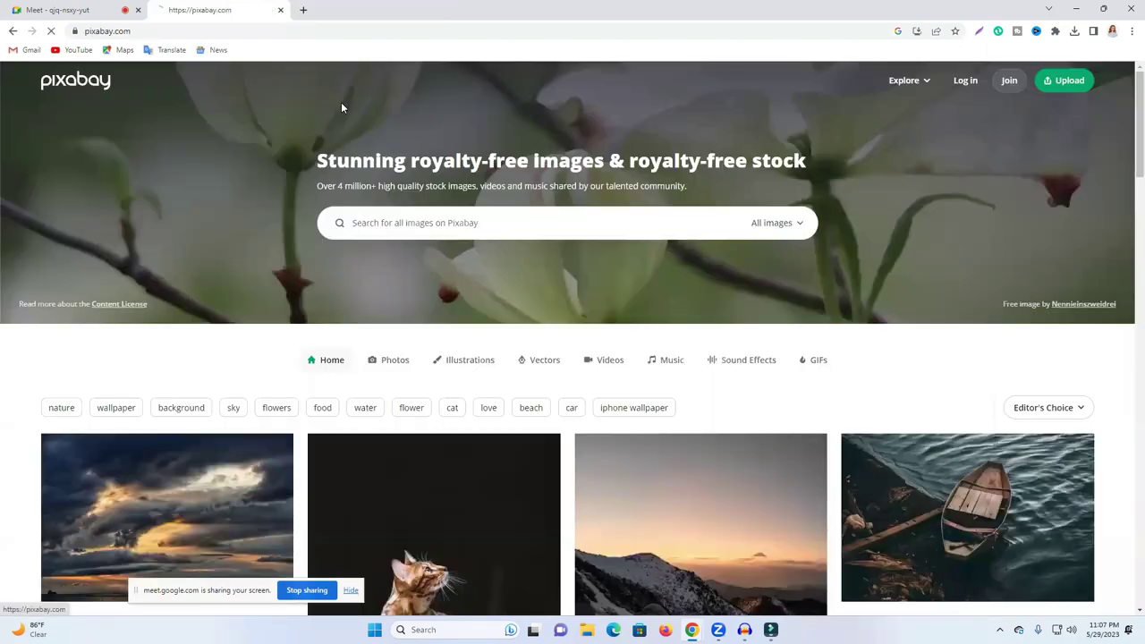
{"action": "left_click", "coordinate": [453, 229]}
{"action": "left_click", "coordinate": [441, 260]}
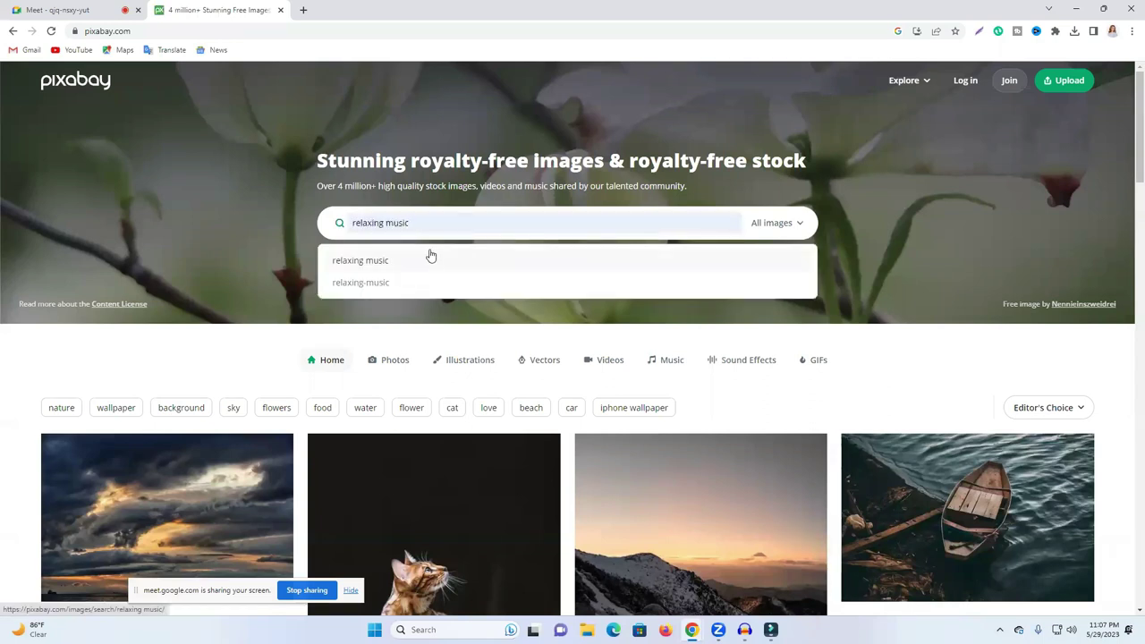
{"action": "left_click", "coordinate": [781, 226]}
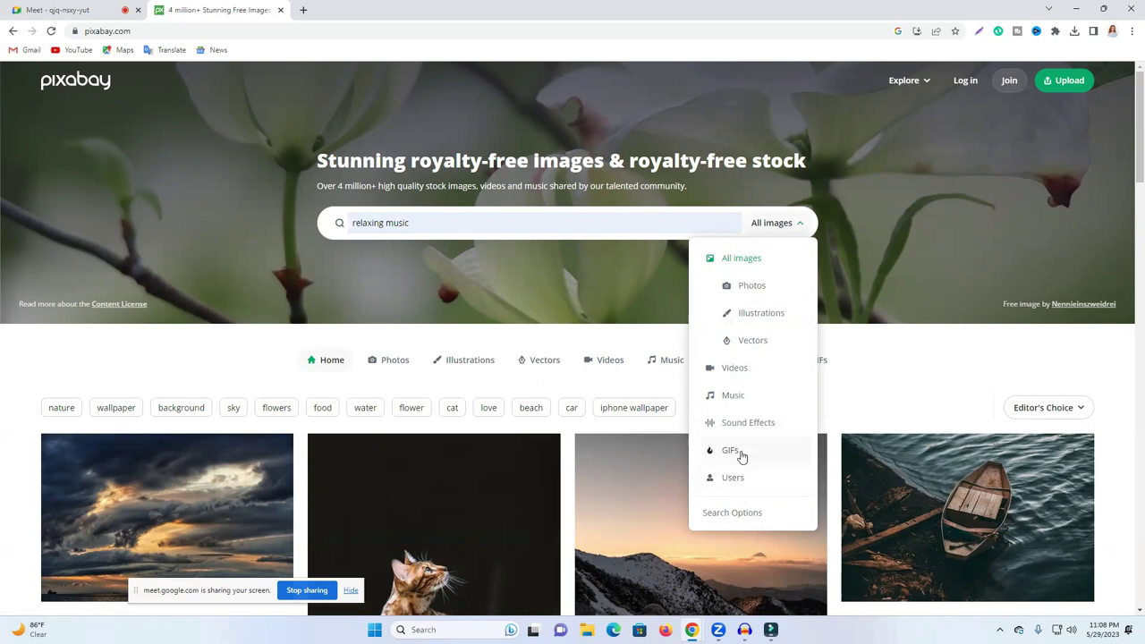
{"action": "left_click", "coordinate": [739, 397]}
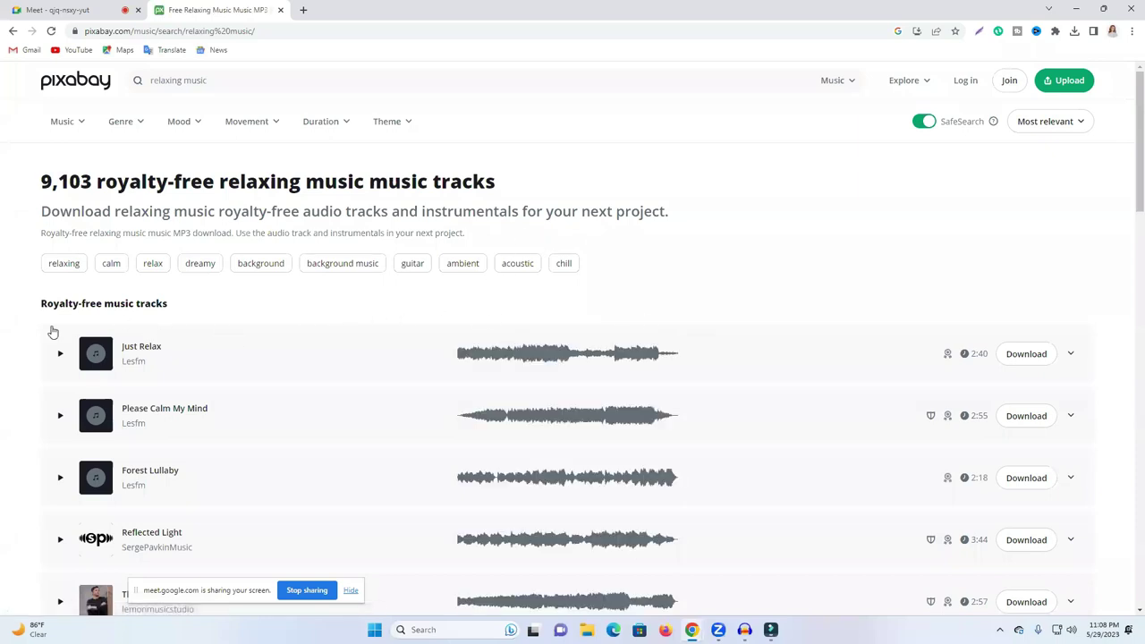
Step: Preview the Please Calm My Mind track, skipping through it before pausing
{"action": "scroll", "coordinate": [576, 364], "scroll_direction": "down", "scroll_amount": 2}
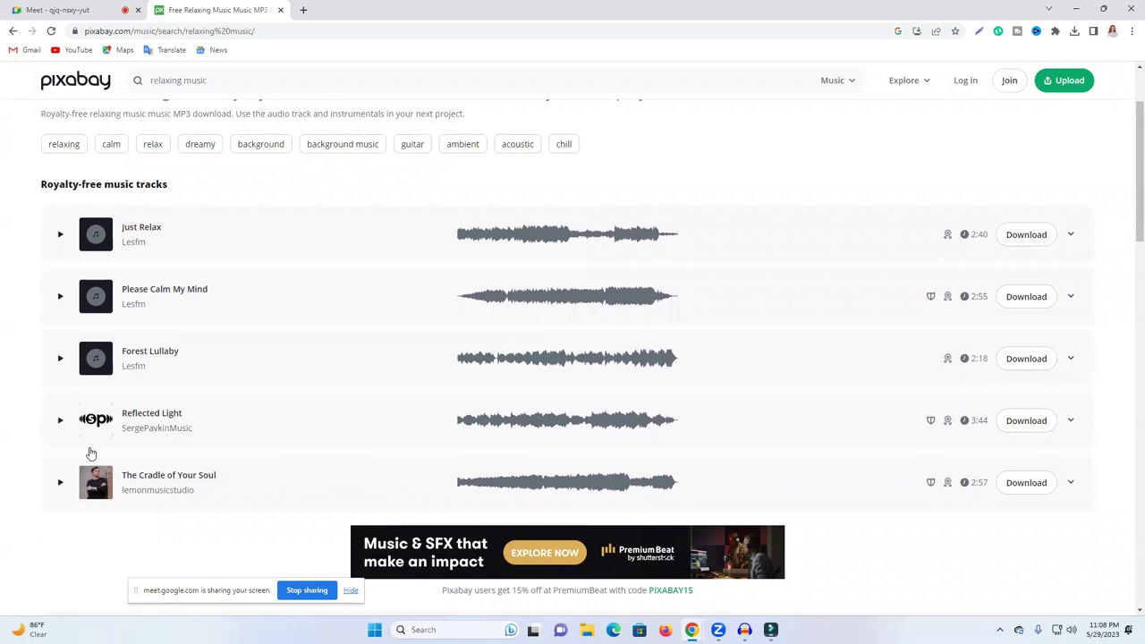
{"action": "scroll", "coordinate": [277, 445], "scroll_direction": "down", "scroll_amount": 2}
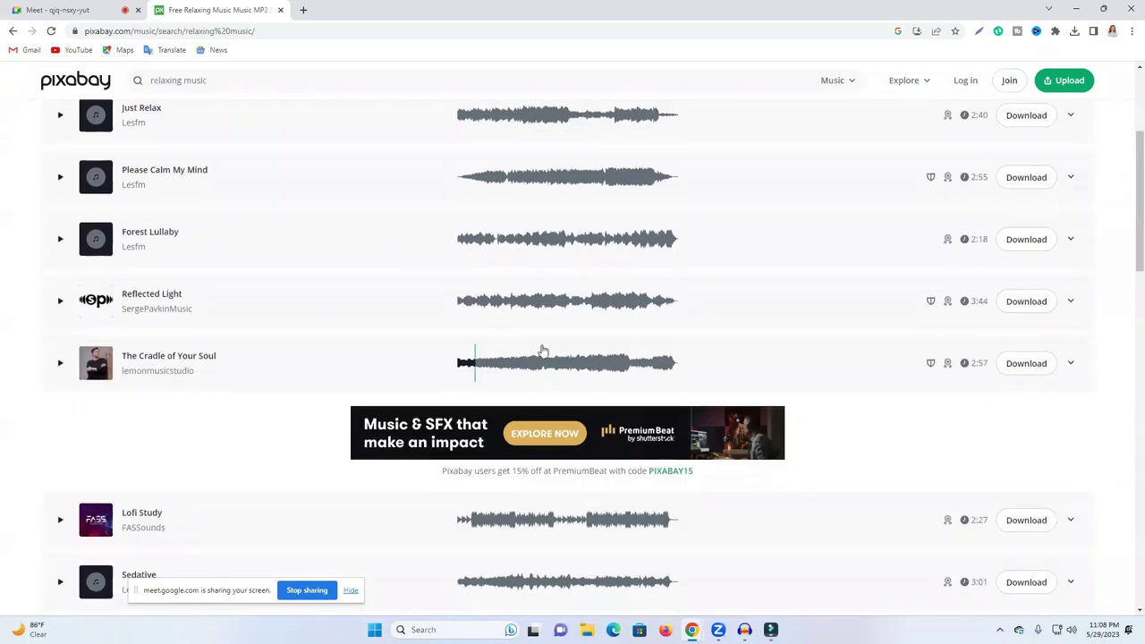
{"action": "left_click", "coordinate": [57, 178]}
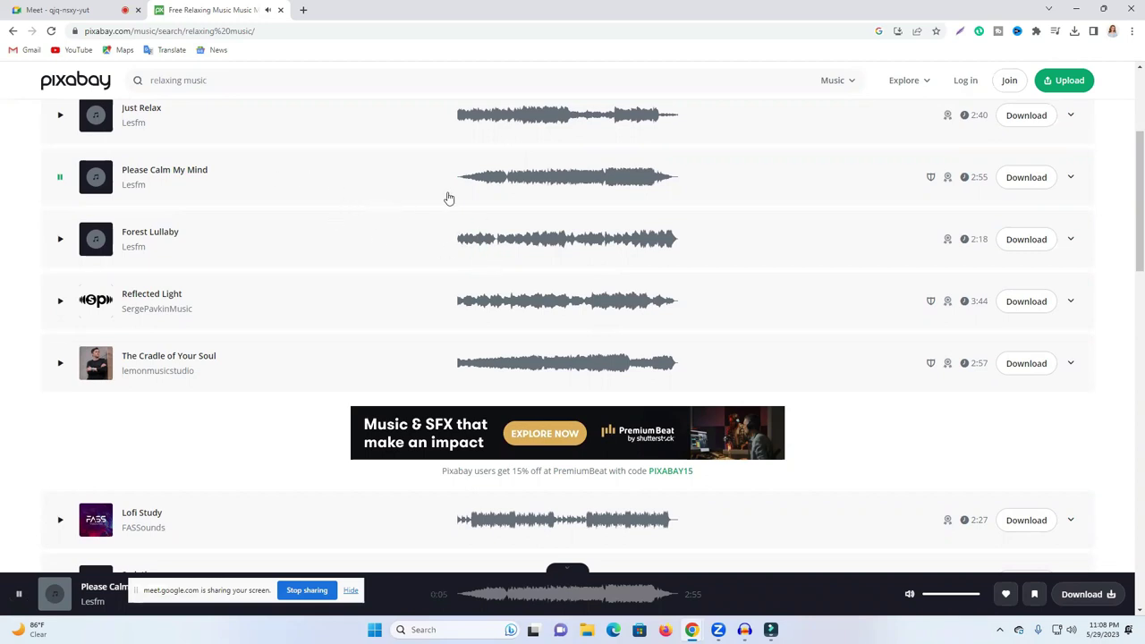
{"action": "left_click", "coordinate": [493, 179]}
{"action": "left_click", "coordinate": [527, 183]}
{"action": "left_click", "coordinate": [60, 177]}
{"action": "scroll", "coordinate": [257, 239], "scroll_direction": "down", "scroll_amount": 1}
{"action": "scroll", "coordinate": [90, 419], "scroll_direction": "down", "scroll_amount": 2}
Step: Preview the Sedative and Relaxed Vlog (Night Street) tracks
{"action": "left_click", "coordinate": [60, 344]}
{"action": "left_click", "coordinate": [515, 346]}
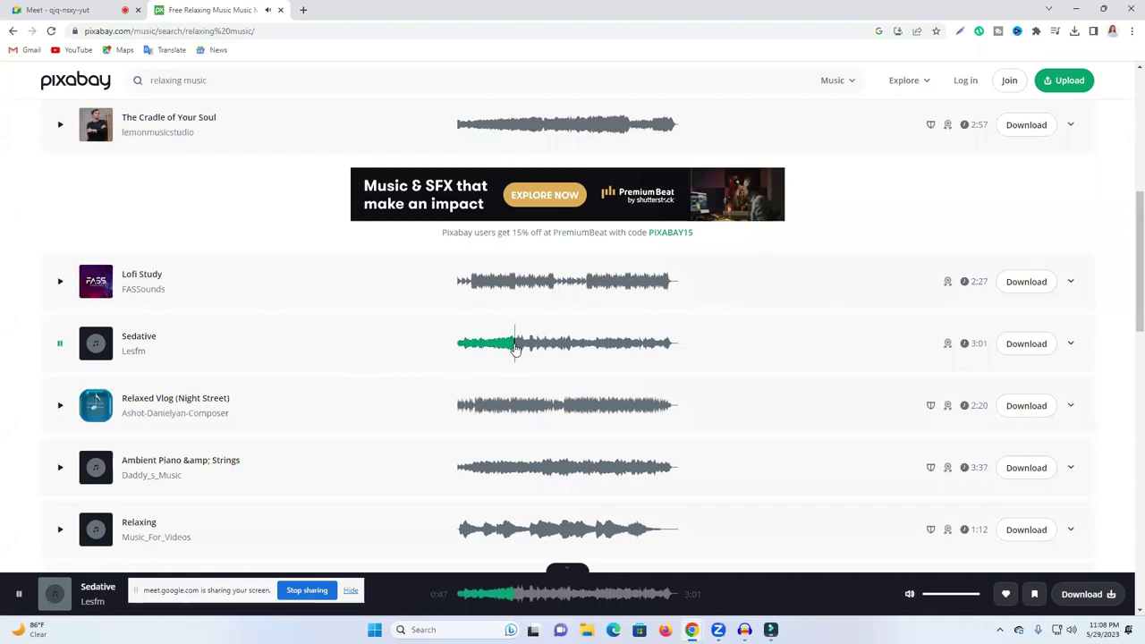
{"action": "left_click", "coordinate": [578, 347]}
{"action": "left_click", "coordinate": [60, 407]}
{"action": "left_click", "coordinate": [481, 417]}
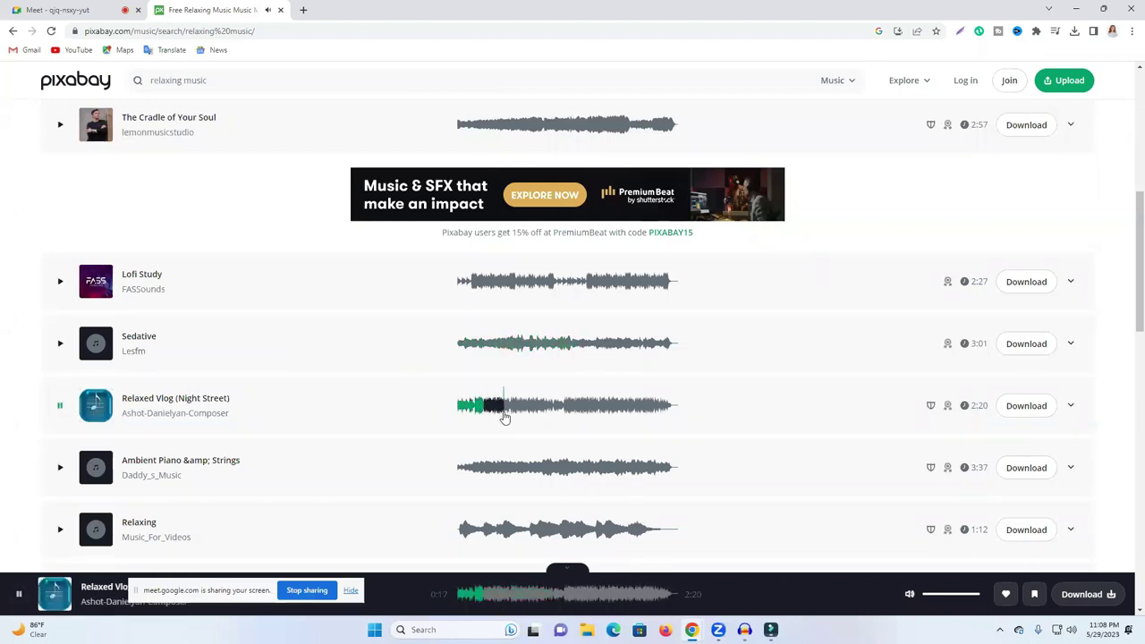
{"action": "scroll", "coordinate": [271, 435], "scroll_direction": "down", "scroll_amount": 1}
{"action": "left_click", "coordinate": [58, 349]}
{"action": "scroll", "coordinate": [274, 420], "scroll_direction": "down", "scroll_amount": 2}
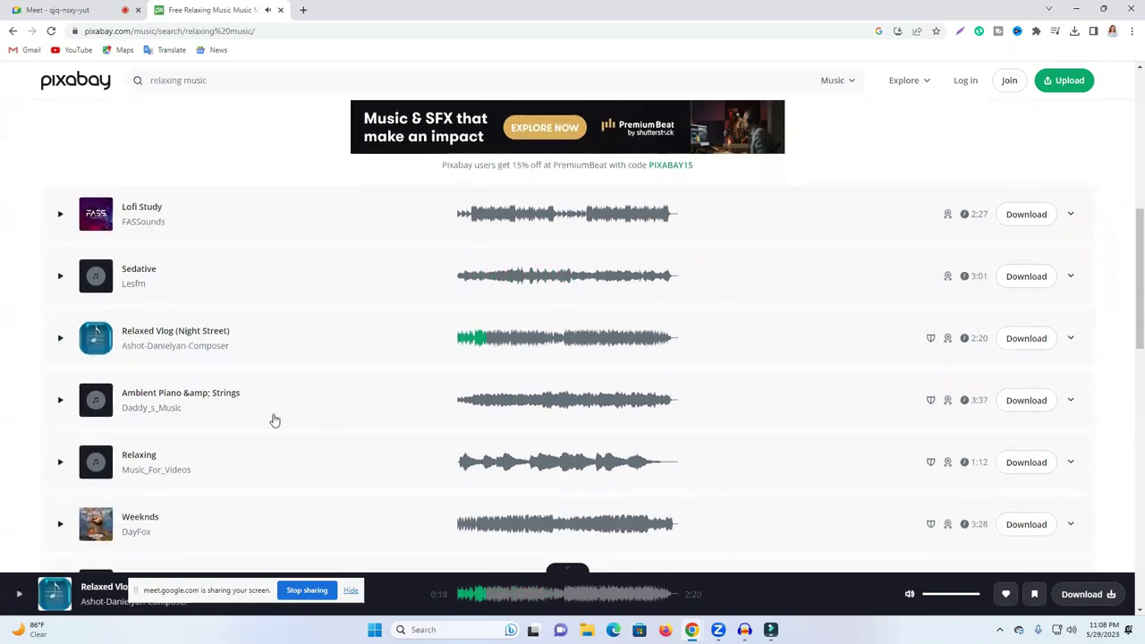
{"action": "scroll", "coordinate": [337, 396], "scroll_direction": "up", "scroll_amount": 9}
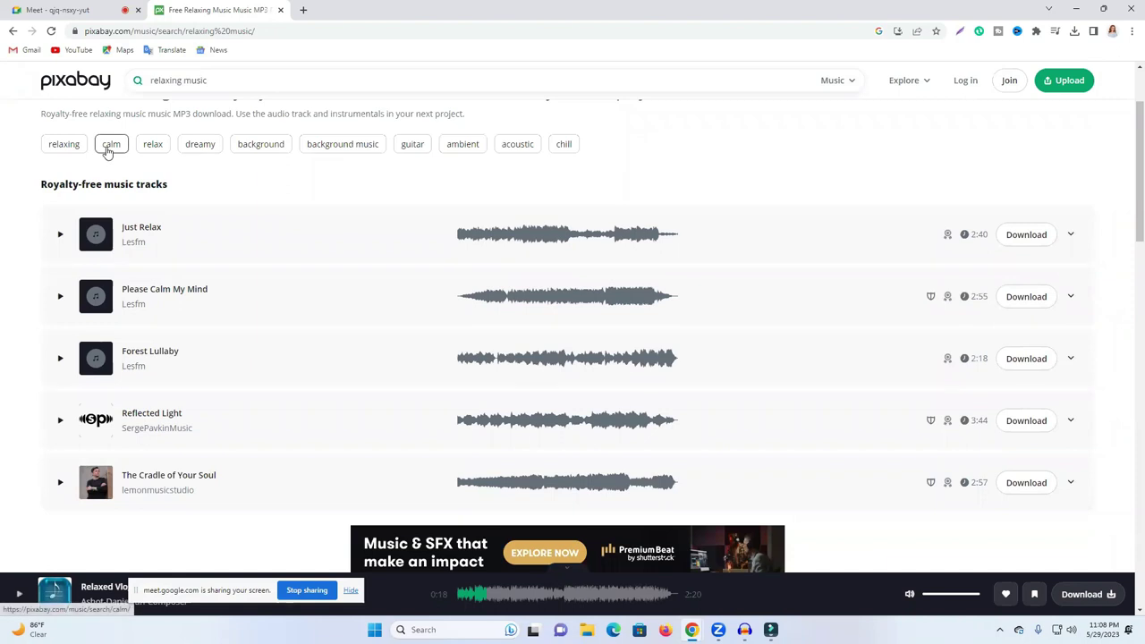
{"action": "left_click", "coordinate": [226, 85]}
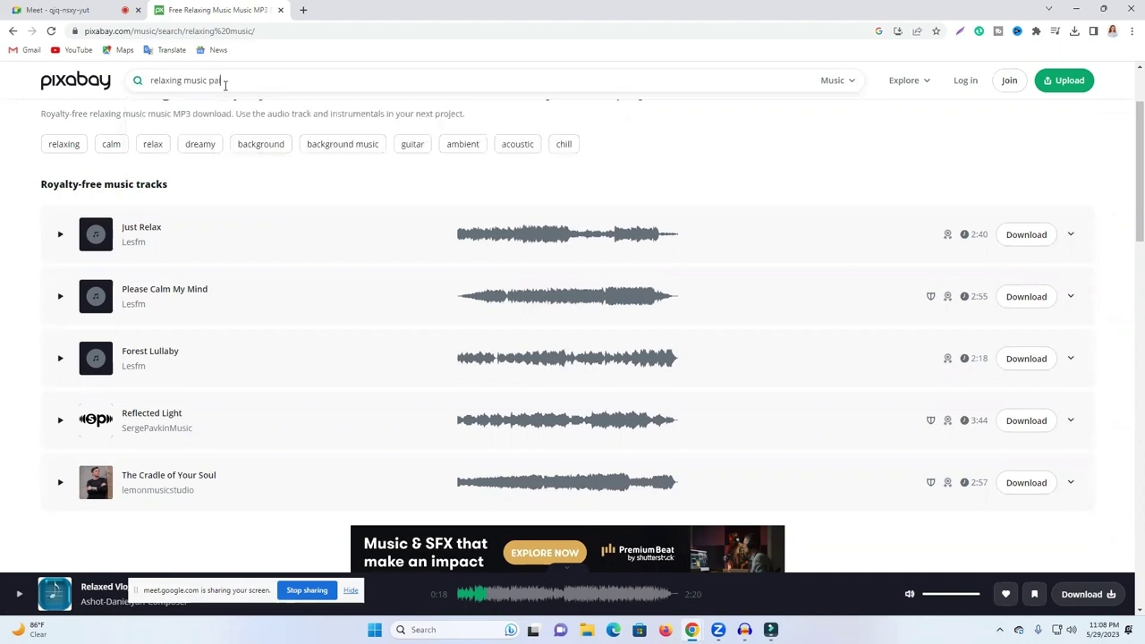
Step: Search 'relaxing music piano', fixing the 'paino' typo with the spelling suggestion
{"action": "type", "text": "paino"}
{"action": "key", "text": "Return"}
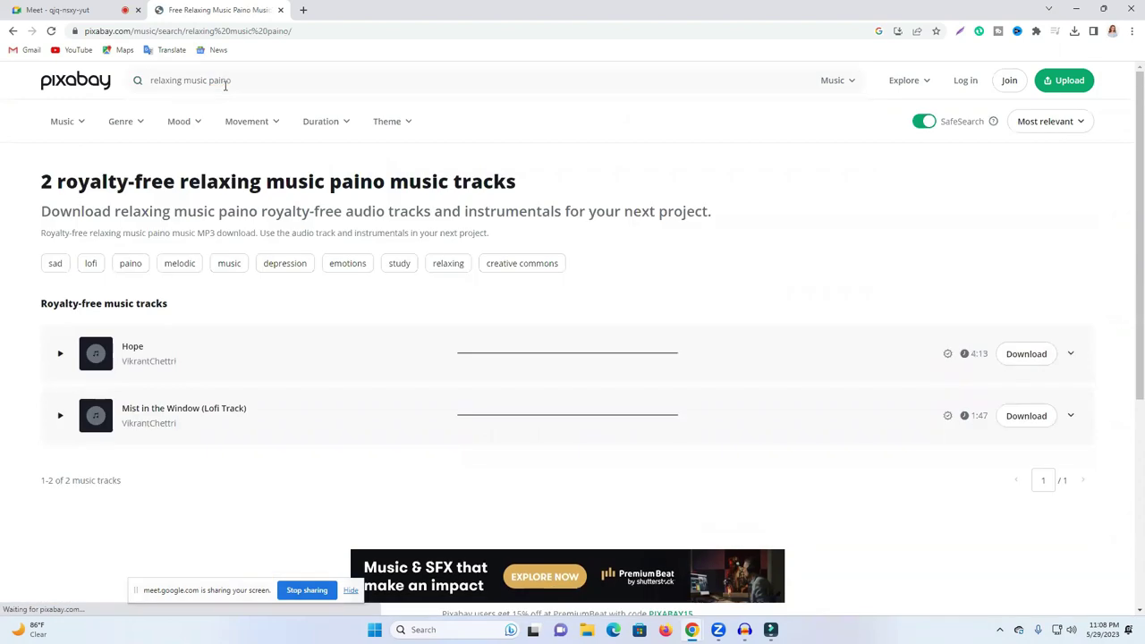
{"action": "double_click", "coordinate": [221, 80]}
{"action": "right_click", "coordinate": [224, 82]}
{"action": "left_click", "coordinate": [251, 91]}
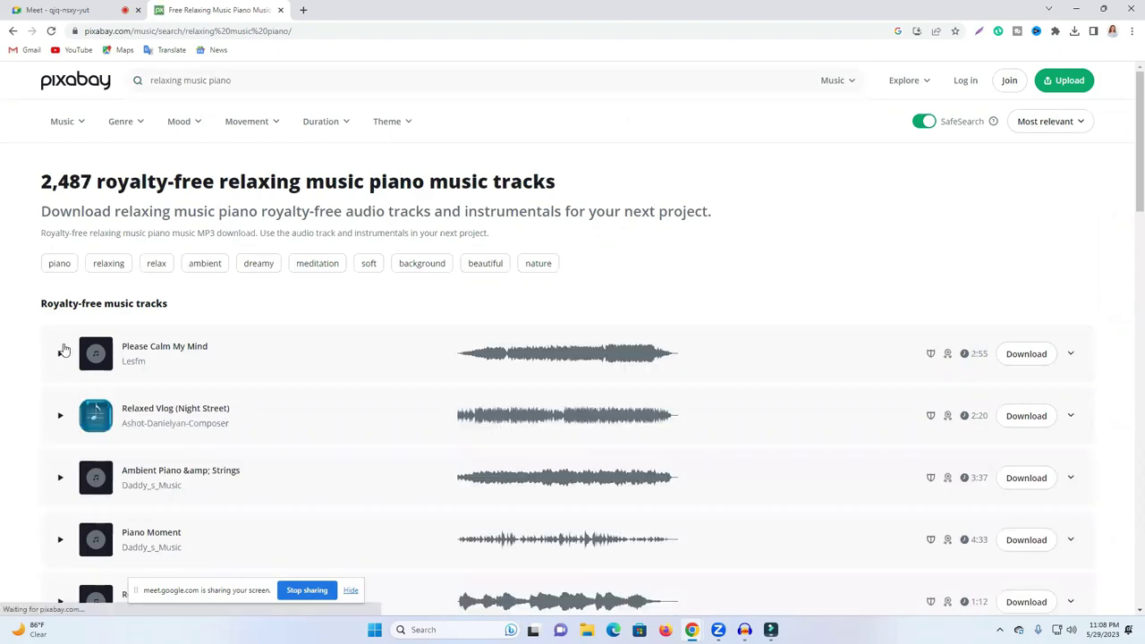
Step: Preview the Ambient Piano & Strings and Piano Moment tracks
{"action": "left_click", "coordinate": [60, 479]}
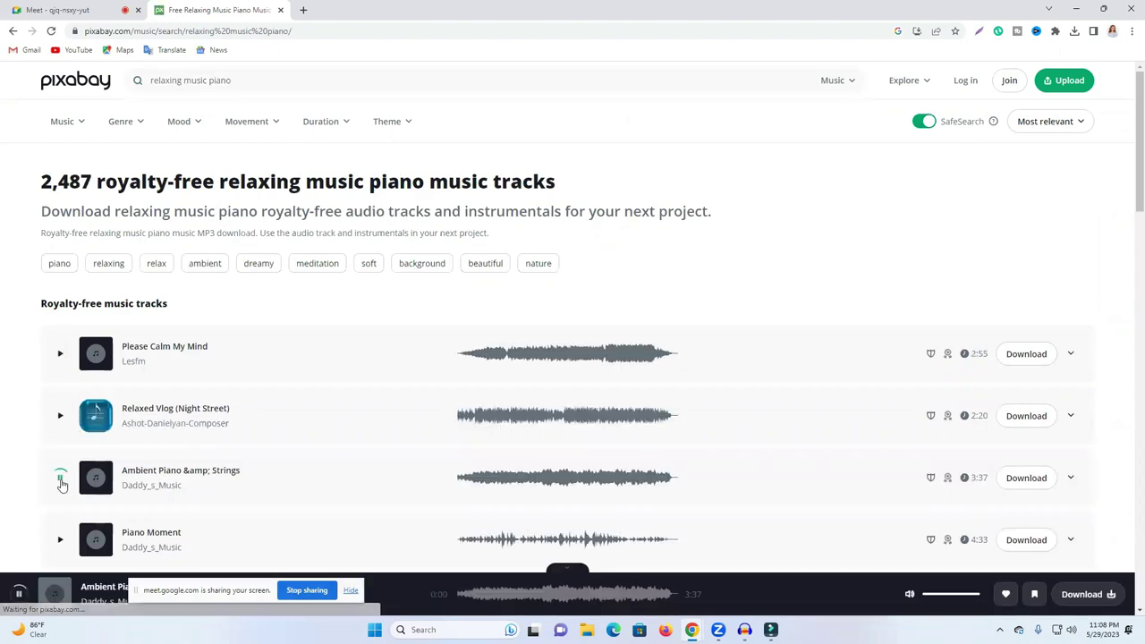
{"action": "left_click", "coordinate": [471, 481]}
{"action": "left_click", "coordinate": [514, 481]}
{"action": "left_click", "coordinate": [578, 479]}
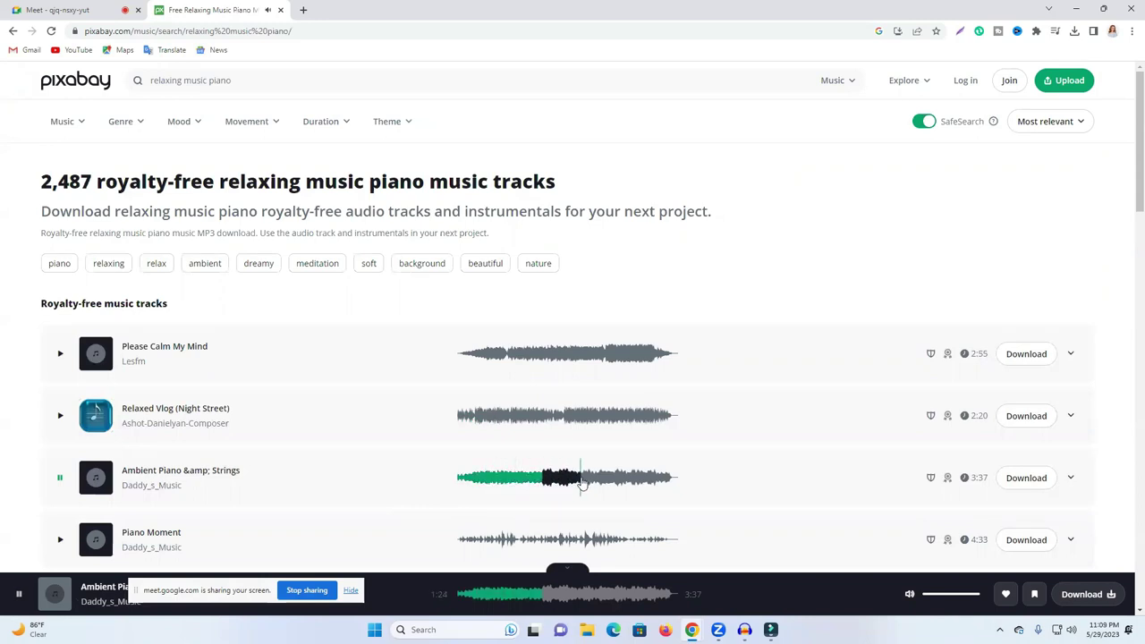
{"action": "scroll", "coordinate": [607, 477], "scroll_direction": "down", "scroll_amount": 2}
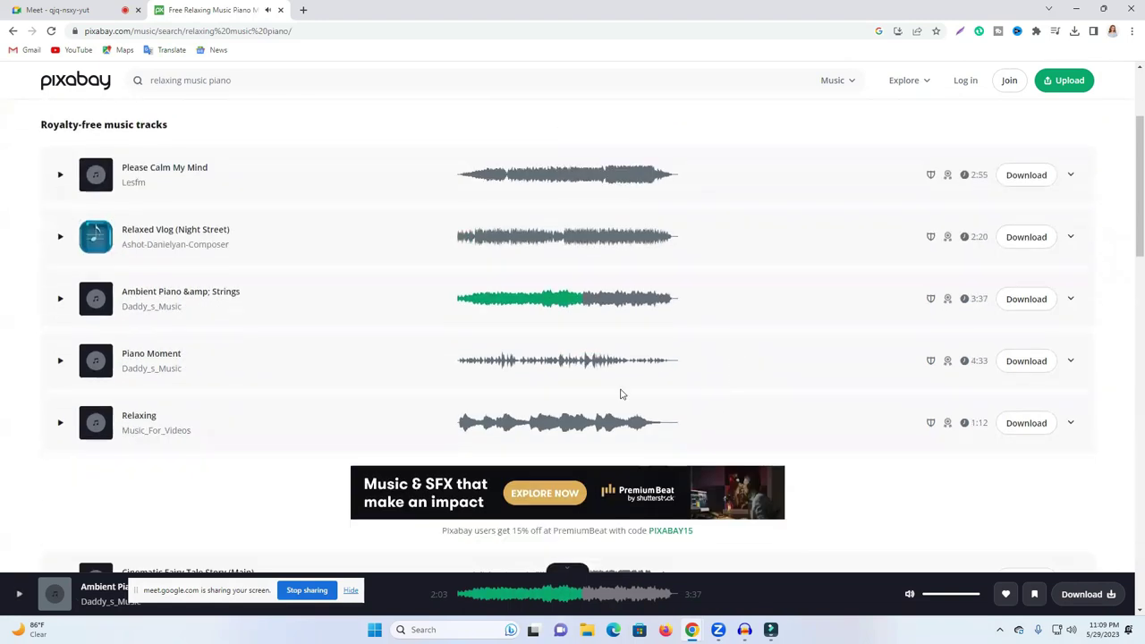
{"action": "left_click", "coordinate": [59, 363]}
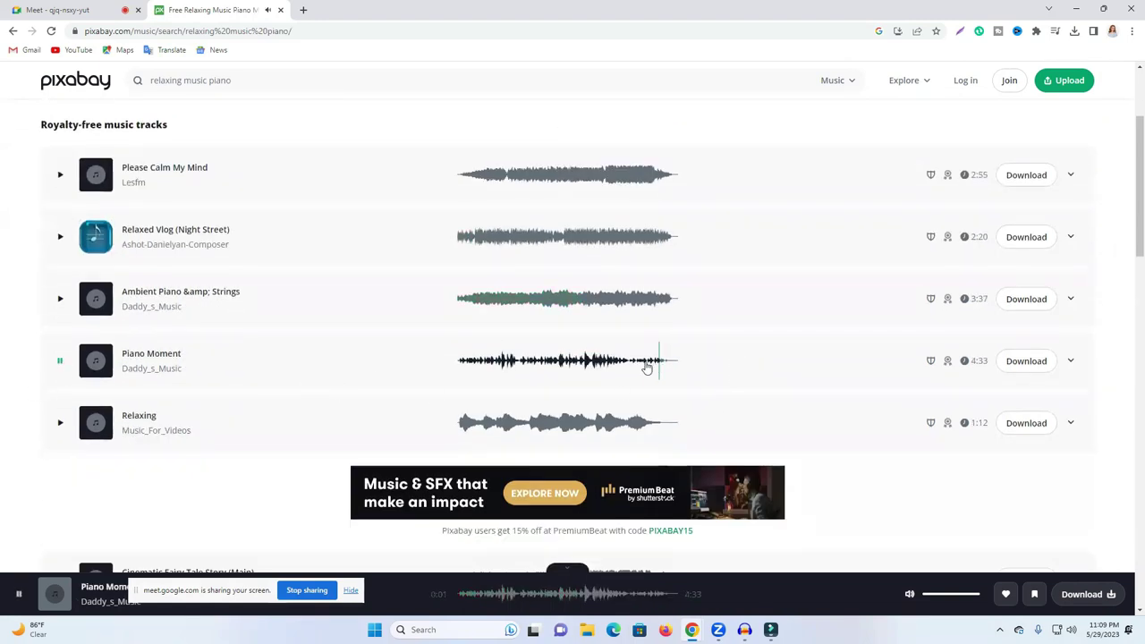
{"action": "left_click", "coordinate": [475, 360]}
{"action": "left_click", "coordinate": [553, 361]}
{"action": "left_click", "coordinate": [60, 360]}
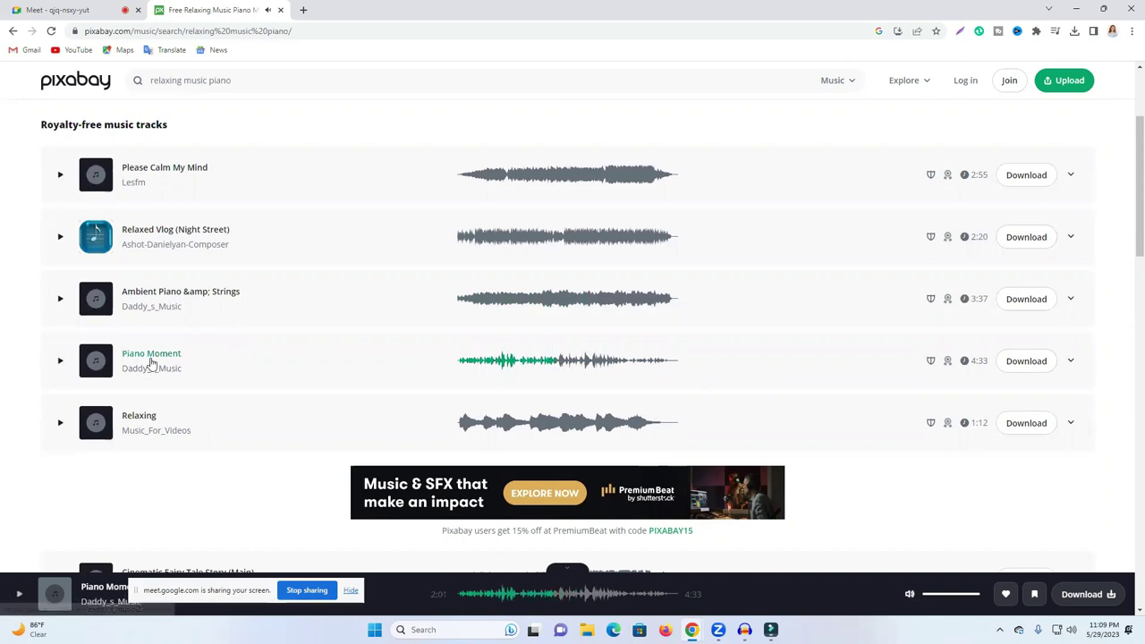
Step: Download Piano Moment as piano-moment-9835.mp3 and check it in Chrome's downloads list
{"action": "left_click", "coordinate": [1025, 362]}
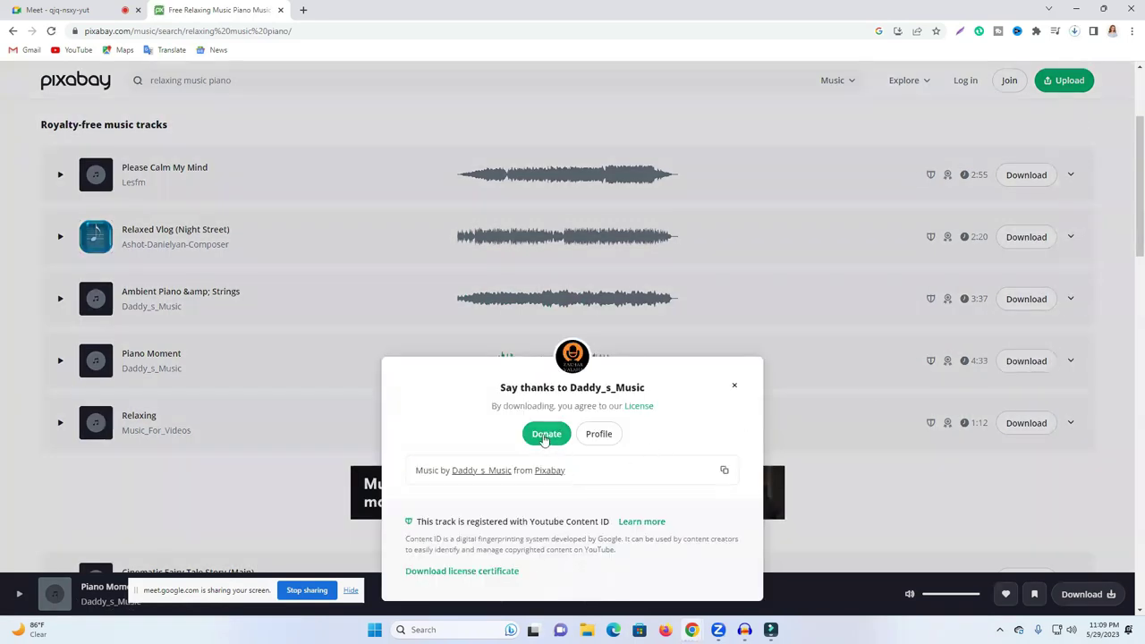
{"action": "left_click", "coordinate": [1076, 33]}
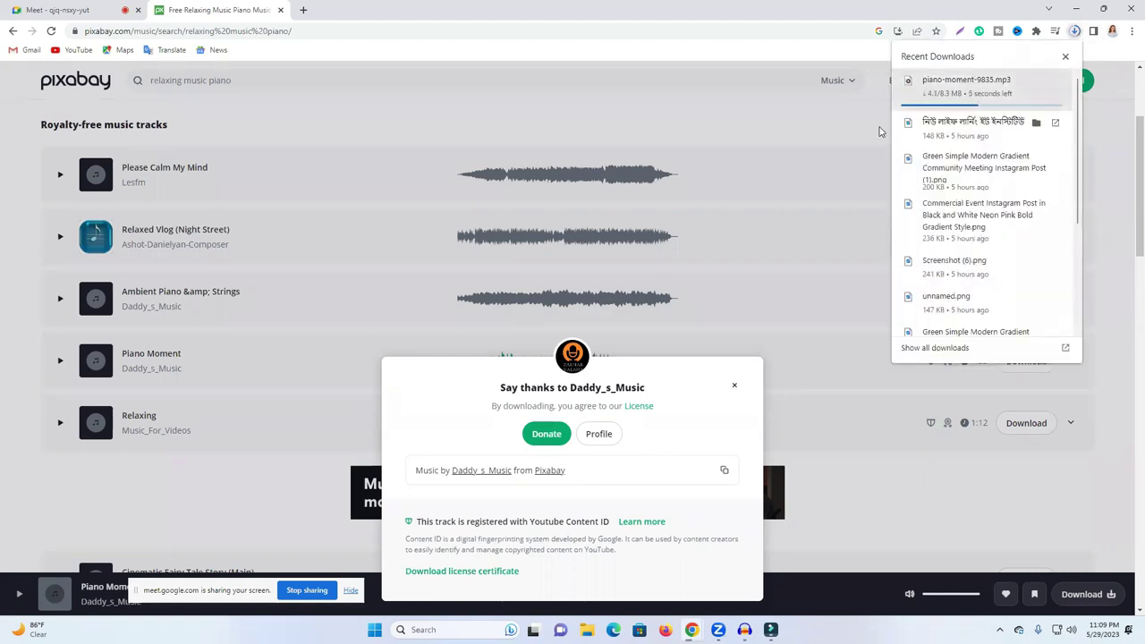
{"action": "left_click", "coordinate": [725, 135]}
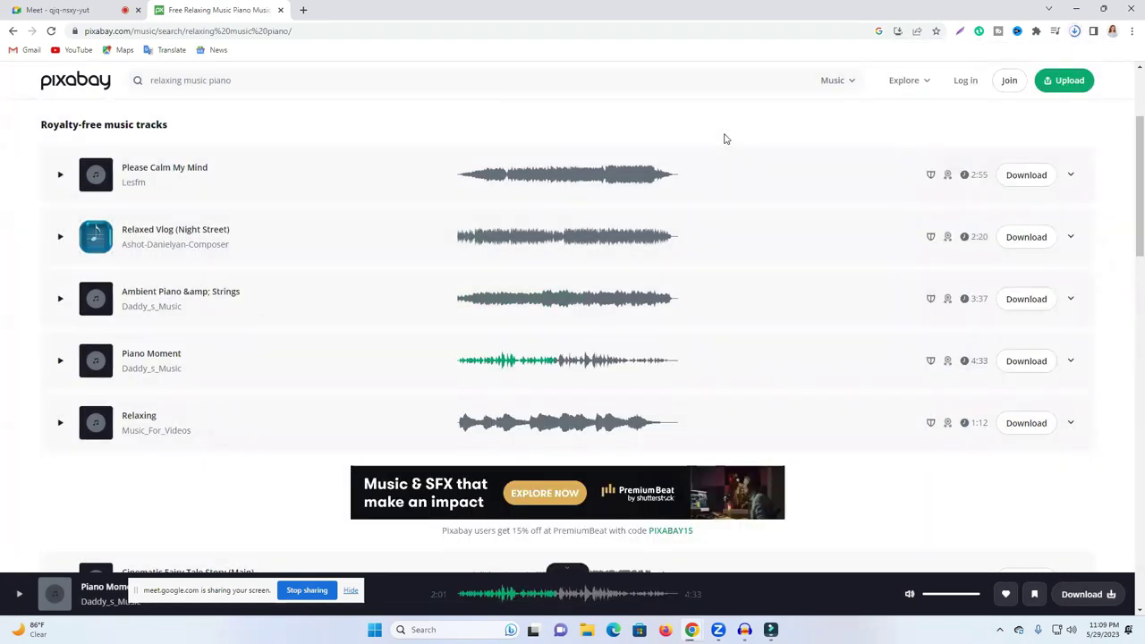
{"action": "scroll", "coordinate": [726, 142], "scroll_direction": "up", "scroll_amount": 2}
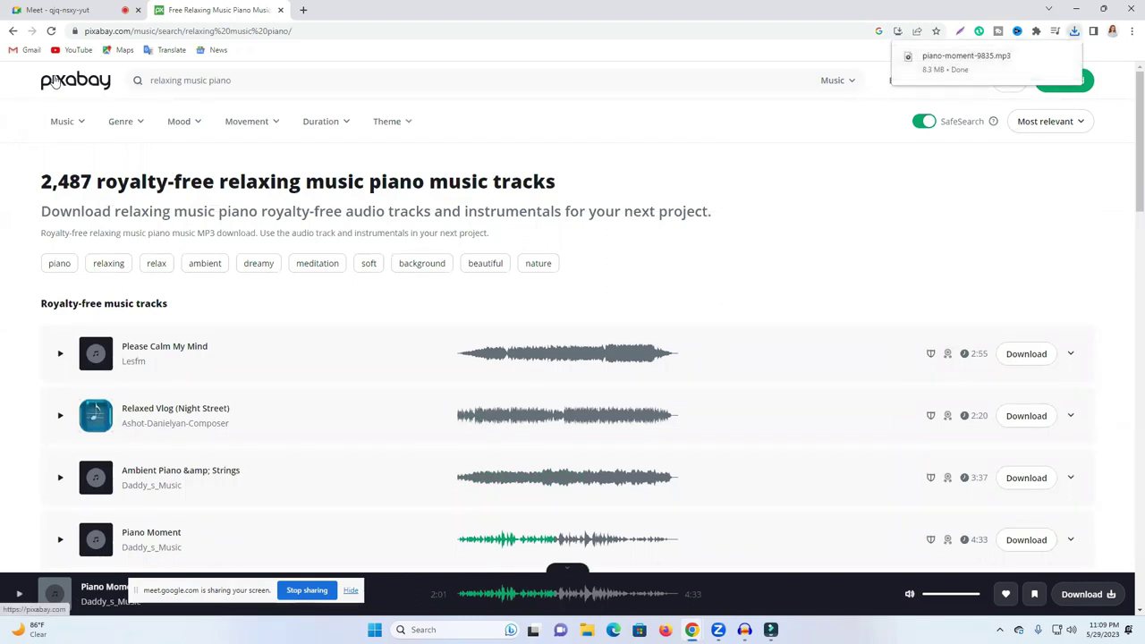
{"action": "left_click", "coordinate": [78, 87]}
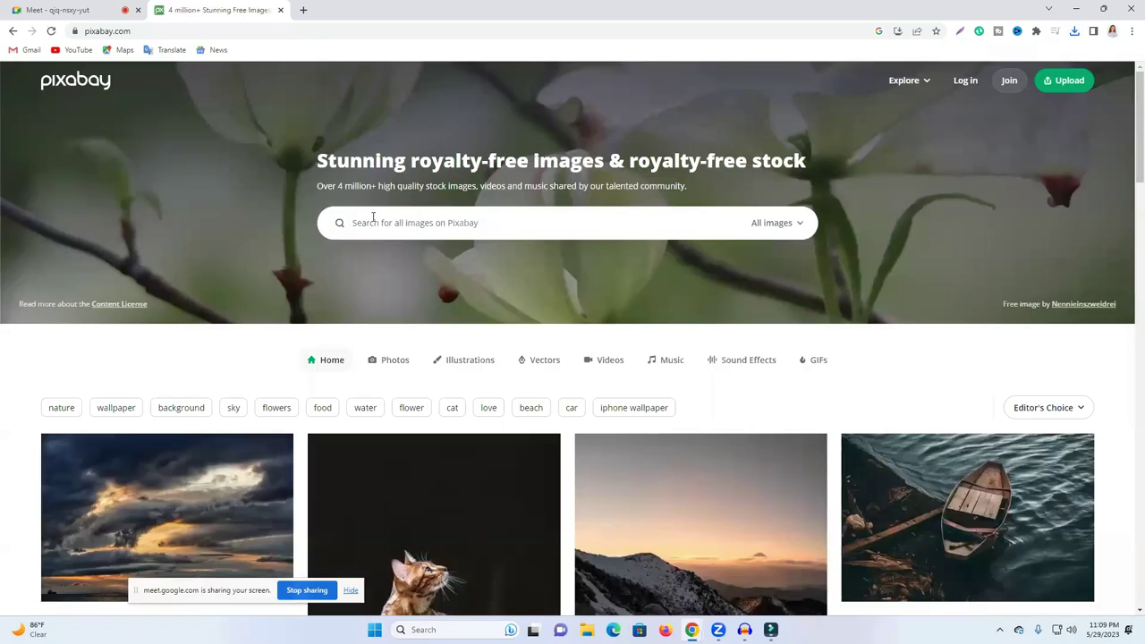
Step: Run a brief 'relaxing music' image search, clear the query, and go back to Pixabay's home page
{"action": "left_click", "coordinate": [449, 230]}
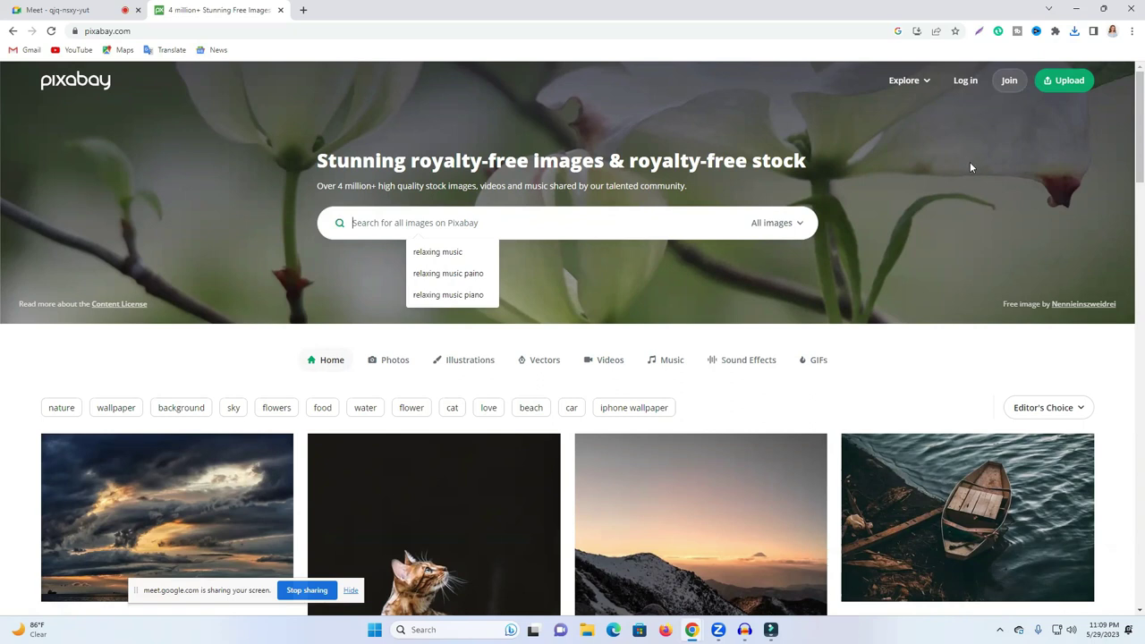
{"action": "left_click", "coordinate": [447, 254]}
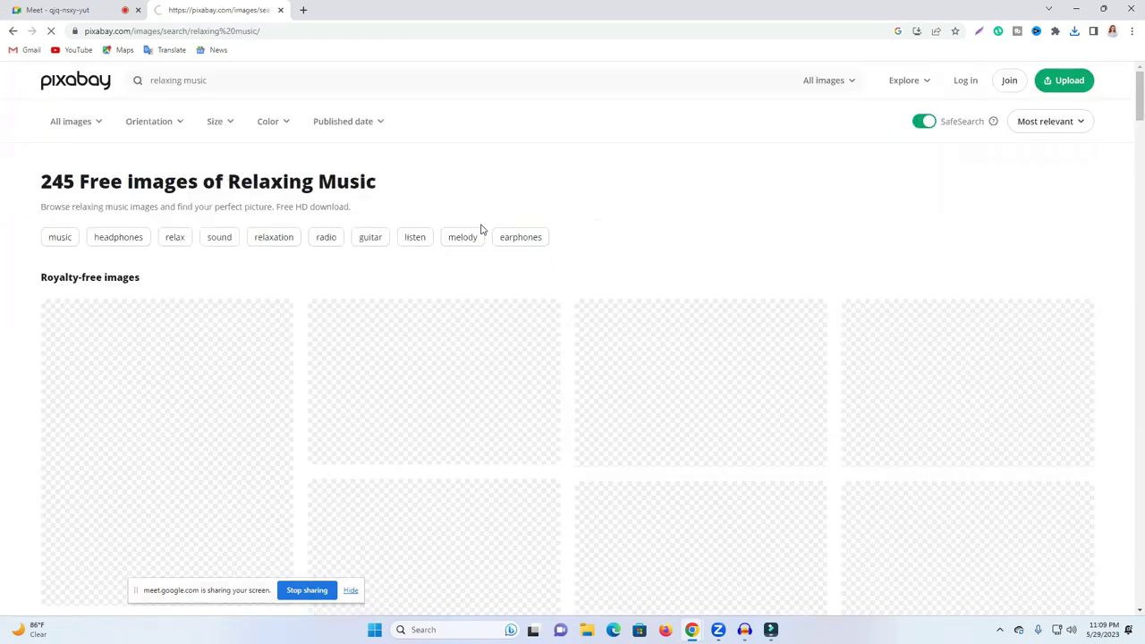
{"action": "left_click", "coordinate": [185, 80]}
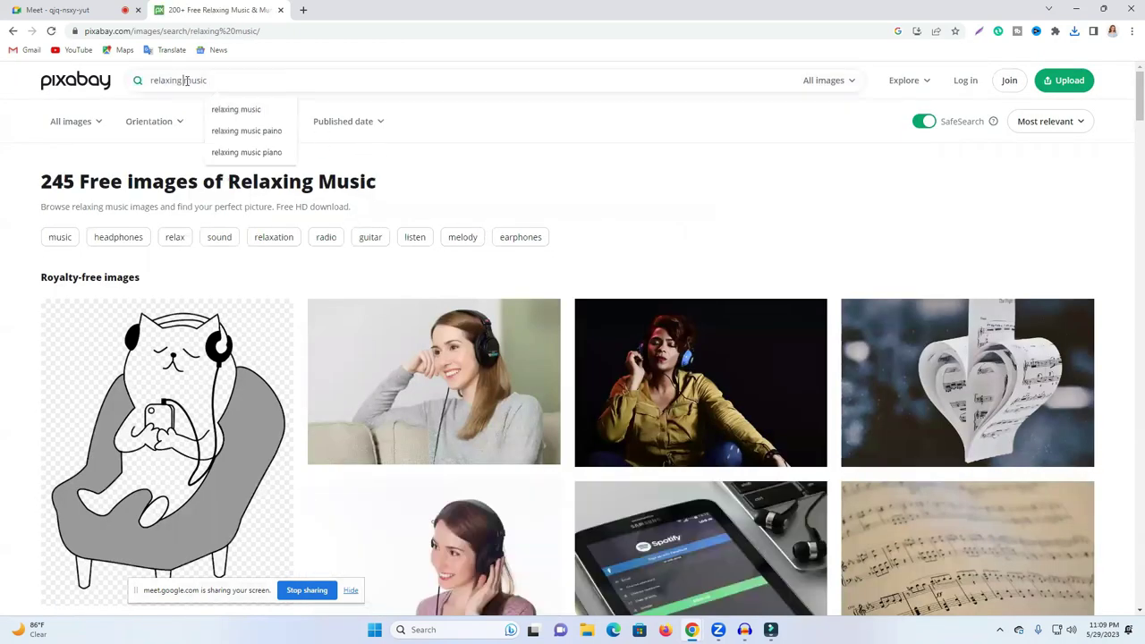
{"action": "left_click", "coordinate": [205, 80]}
{"action": "key", "text": "BackSpace"}
{"action": "key", "text": "BackSpace"}
{"action": "key", "text": "BackSpace"}
{"action": "key", "text": "BackSpace"}
{"action": "key", "text": "BackSpace"}
{"action": "key", "text": "BackSpace"}
{"action": "key", "text": "ctrl+a"}
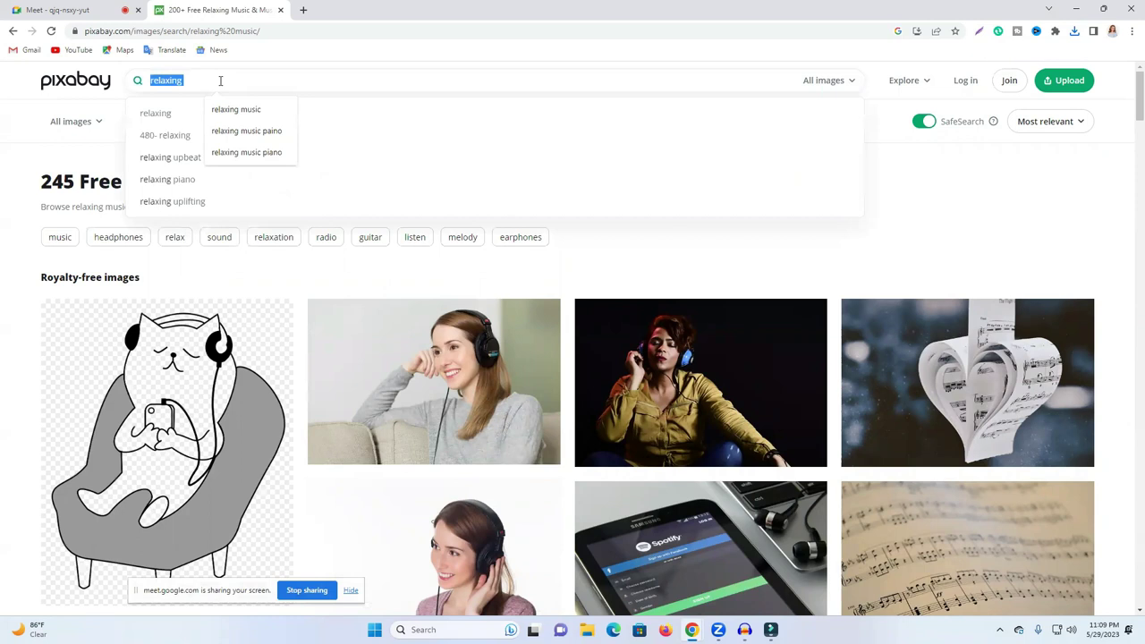
{"action": "key", "text": "BackSpace"}
{"action": "left_click", "coordinate": [73, 88]}
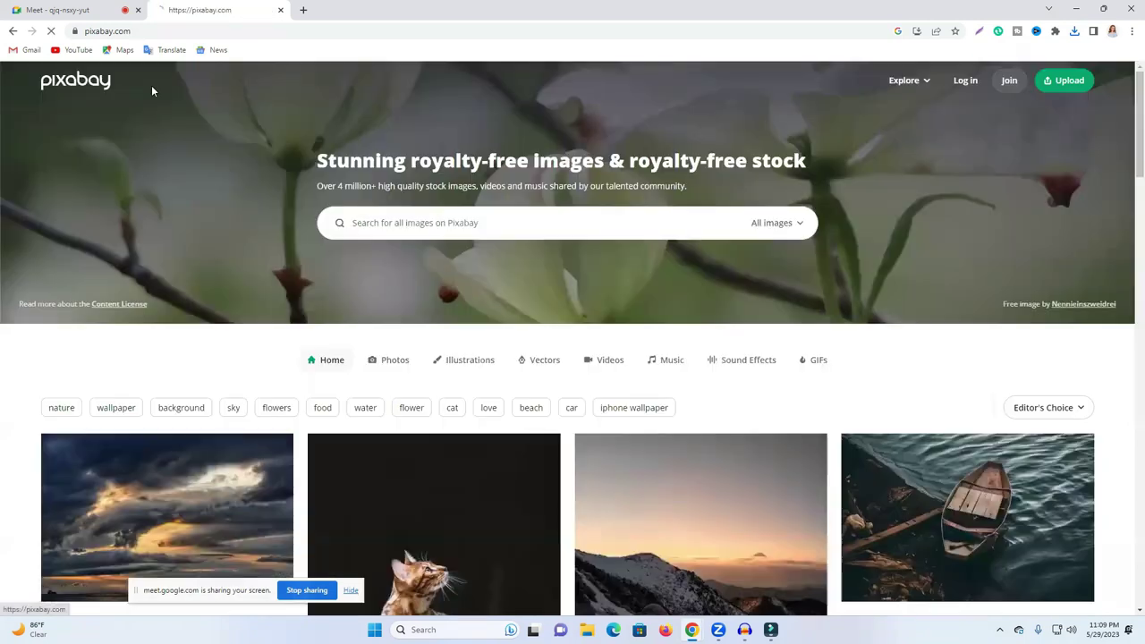
{"action": "scroll", "coordinate": [422, 260], "scroll_direction": "down", "scroll_amount": 3}
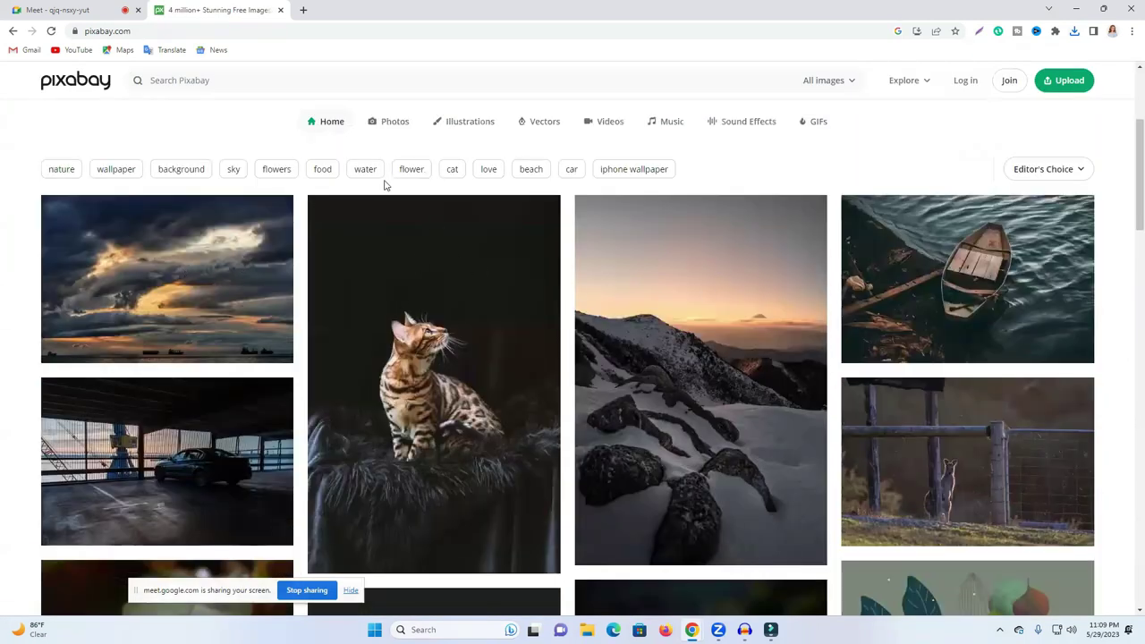
{"action": "scroll", "coordinate": [384, 185], "scroll_direction": "up", "scroll_amount": 3}
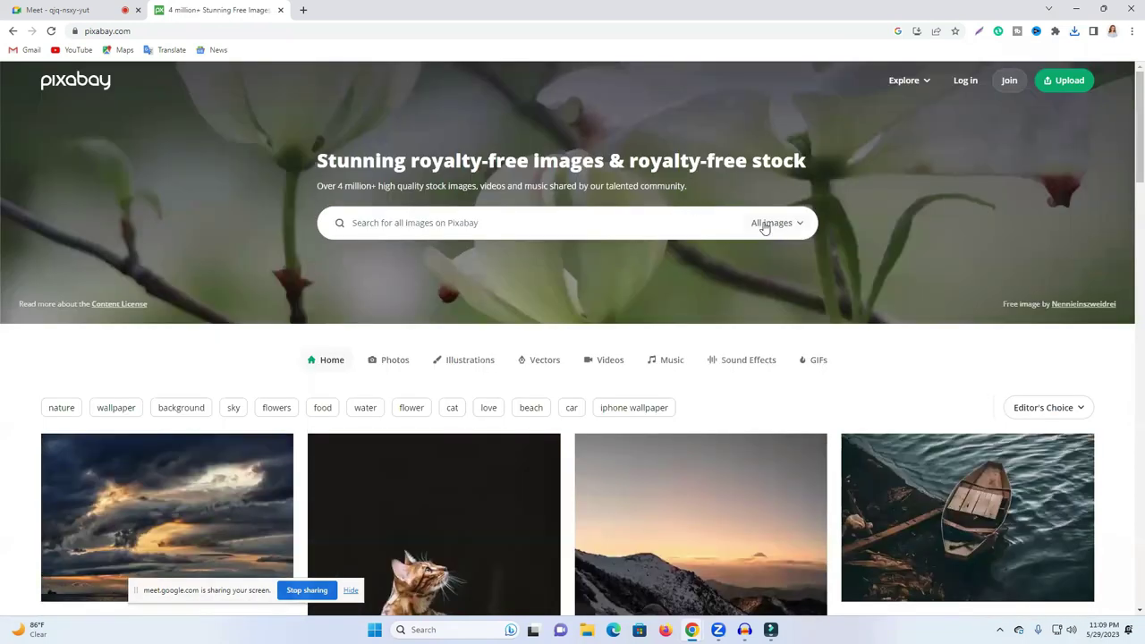
Step: Search Pixabay's Videos category for 'nature'
{"action": "left_click", "coordinate": [765, 226]}
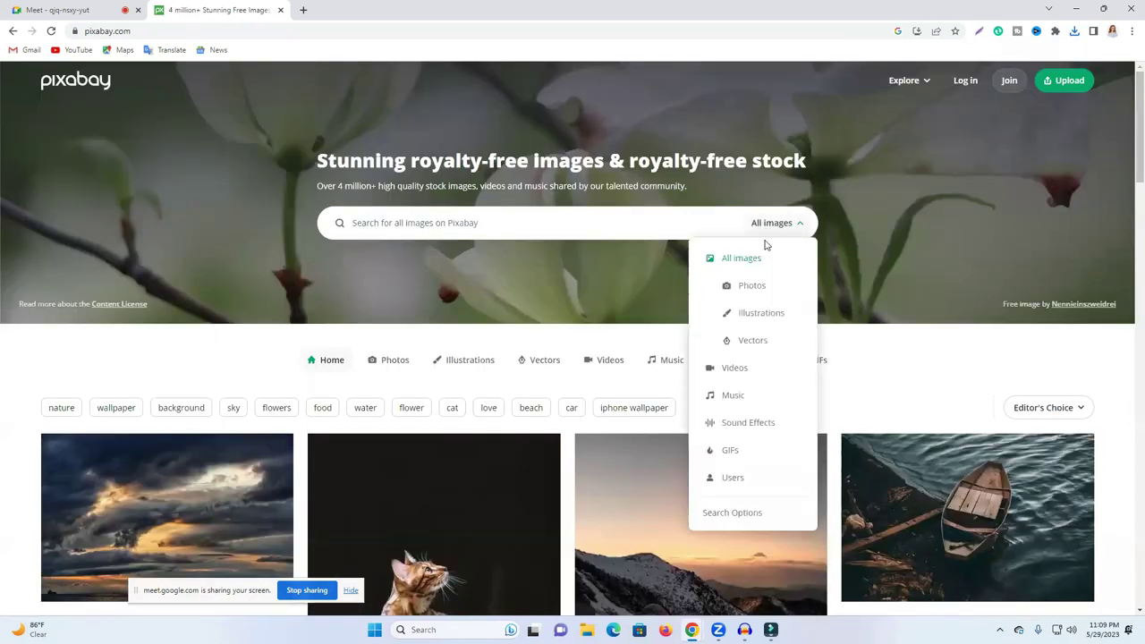
{"action": "left_click", "coordinate": [739, 377]}
{"action": "left_click", "coordinate": [427, 224]}
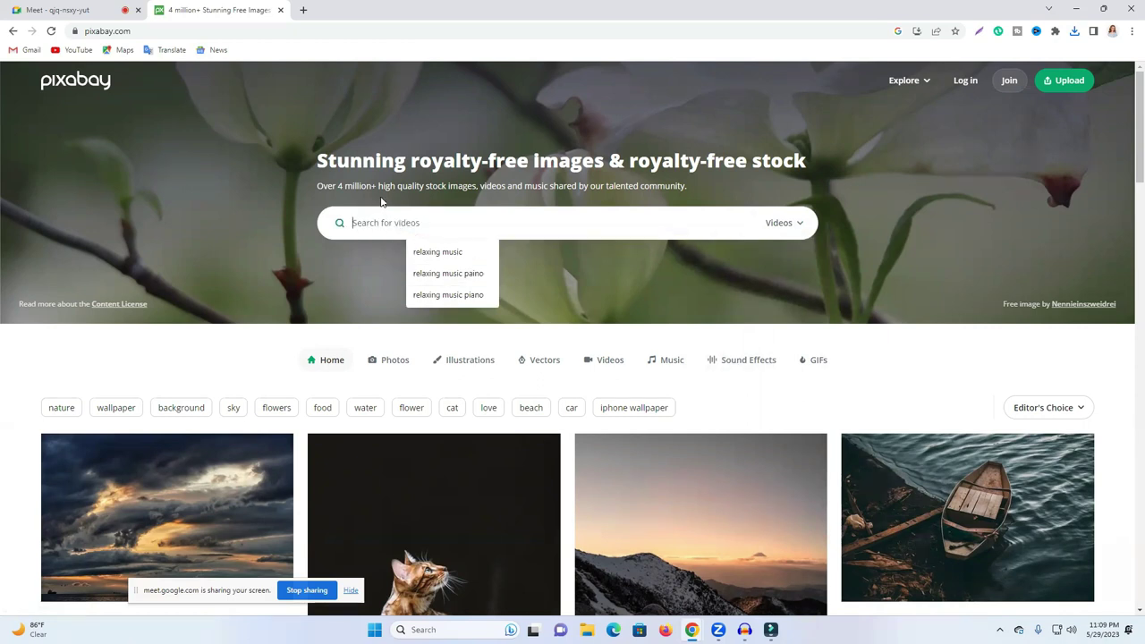
{"action": "type", "text": "na"}
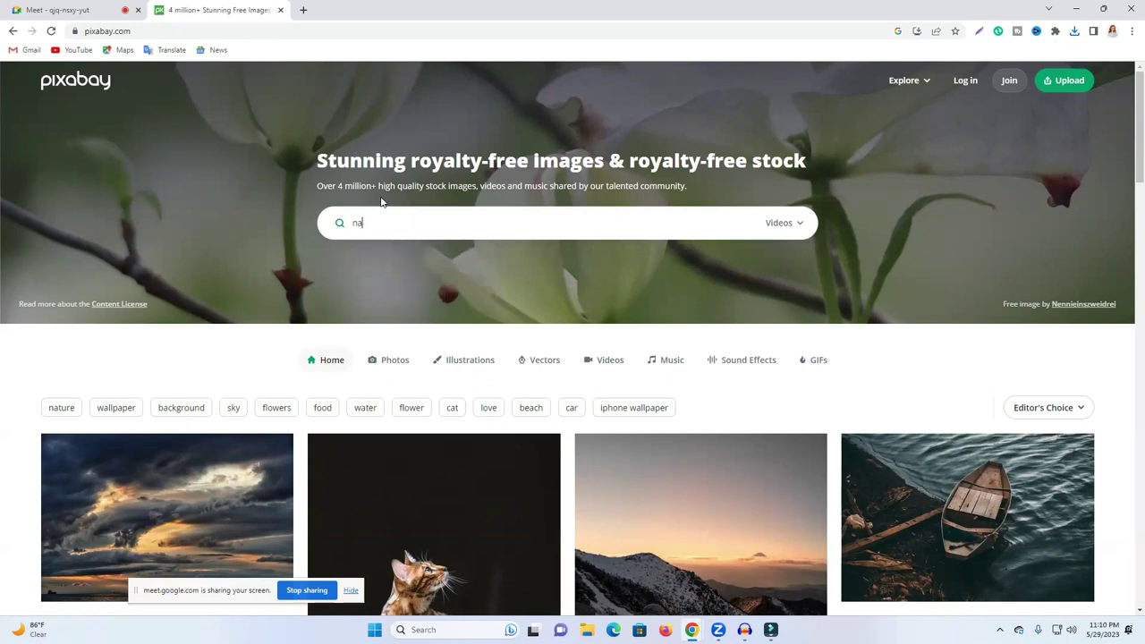
{"action": "type", "text": "tu"}
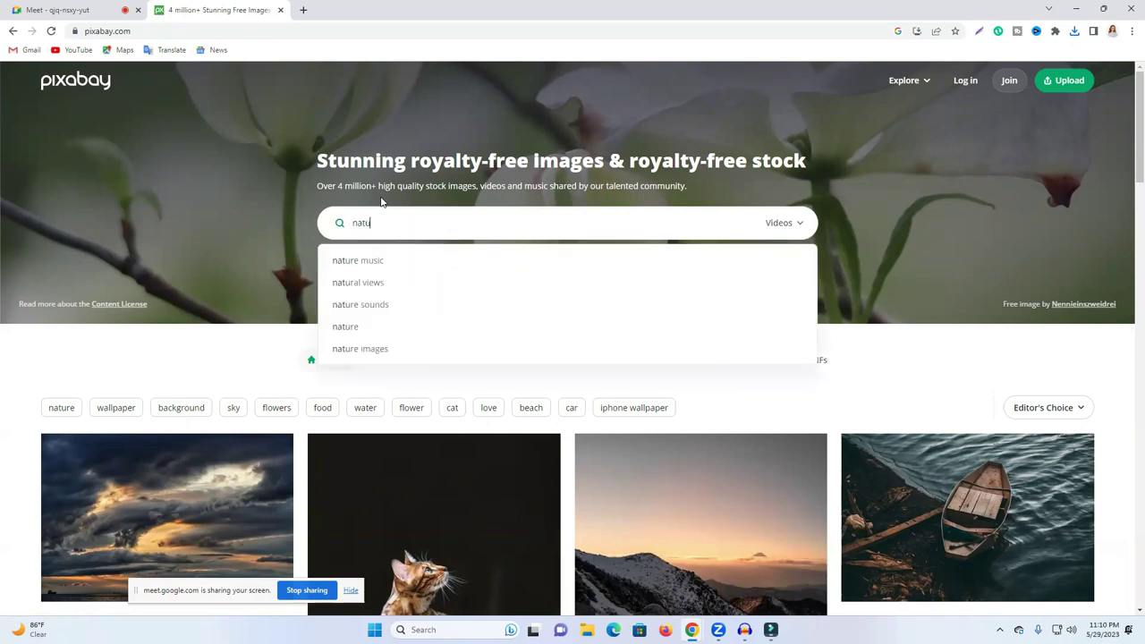
{"action": "type", "text": "re"}
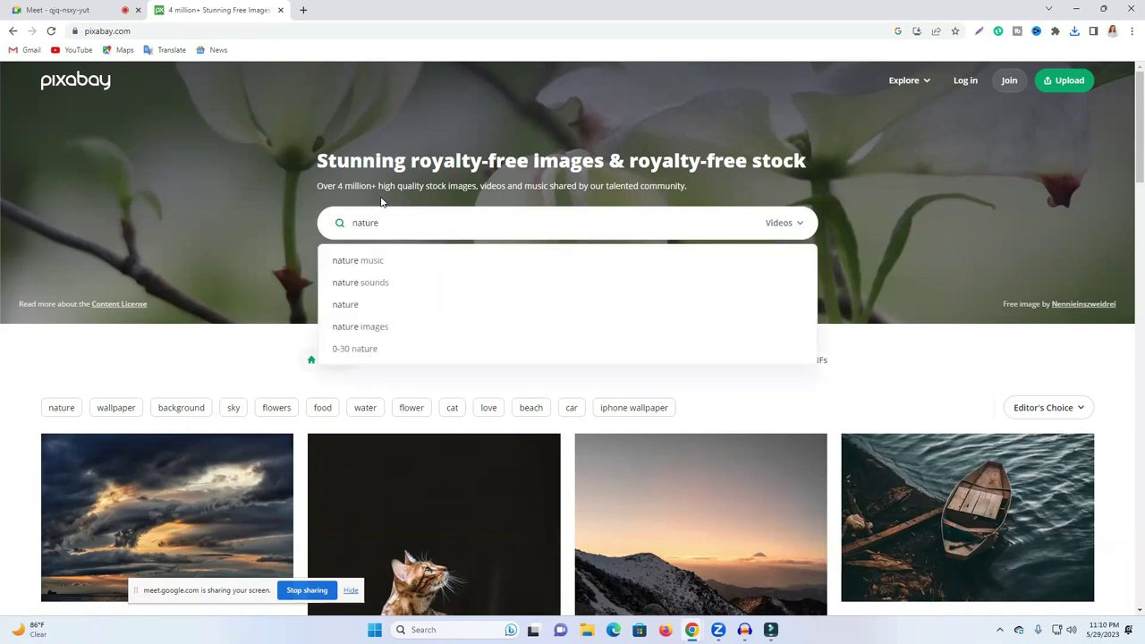
{"action": "key", "text": "Return"}
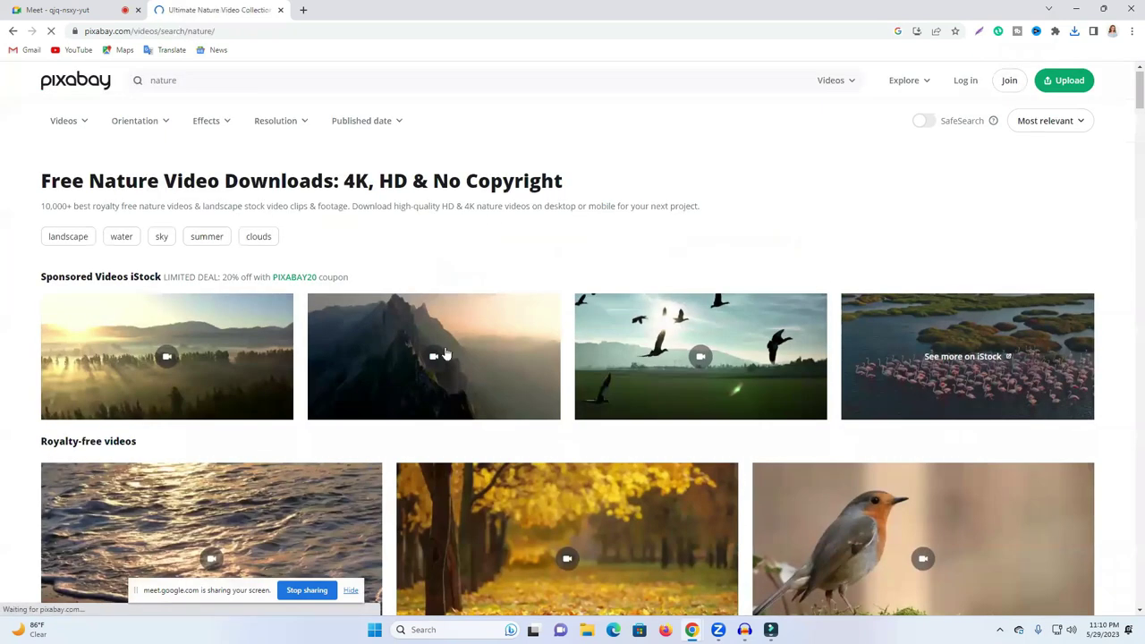
Step: Scroll the nature results and open the mountain sky fog hills clip
{"action": "scroll", "coordinate": [421, 358], "scroll_direction": "down", "scroll_amount": 1}
{"action": "scroll", "coordinate": [215, 282], "scroll_direction": "down", "scroll_amount": 2}
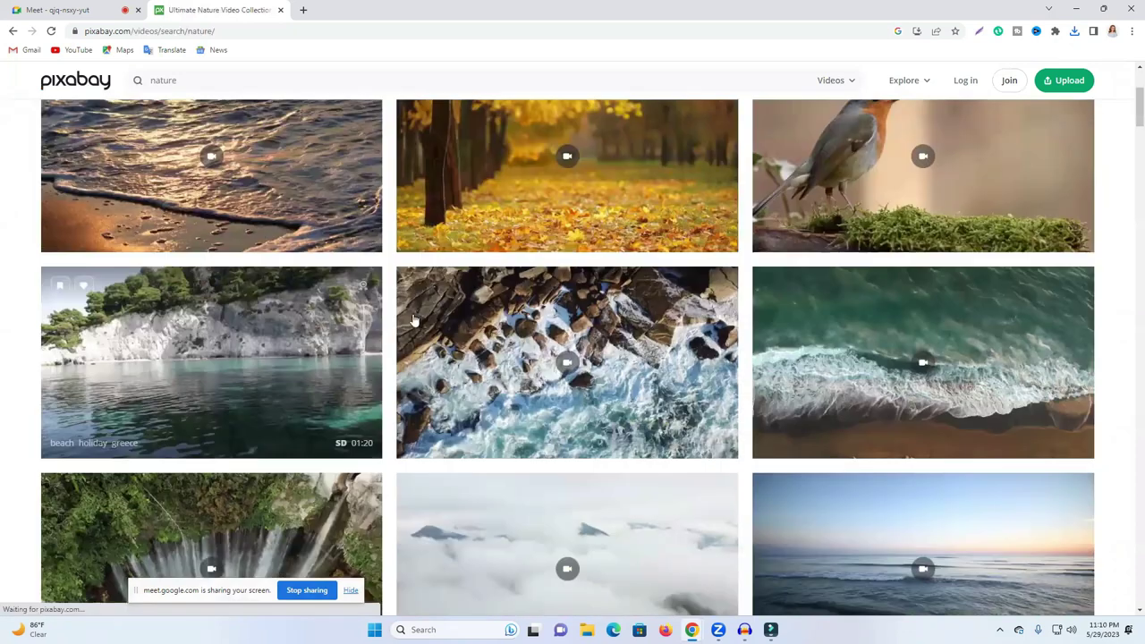
{"action": "scroll", "coordinate": [420, 322], "scroll_direction": "down", "scroll_amount": 1}
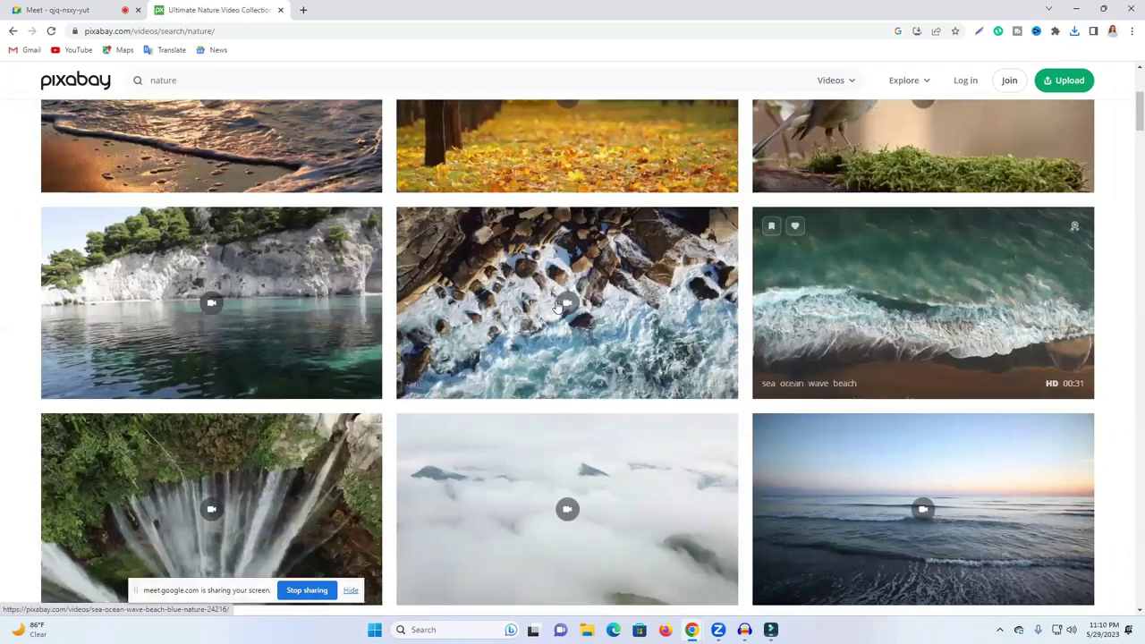
{"action": "scroll", "coordinate": [976, 346], "scroll_direction": "down", "scroll_amount": 2}
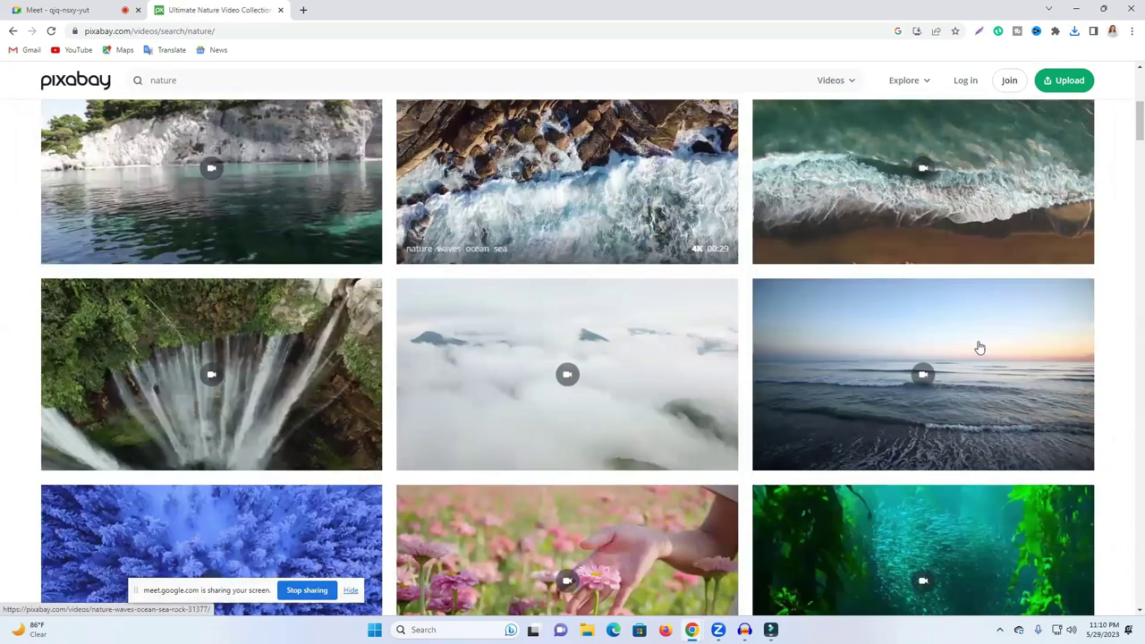
{"action": "scroll", "coordinate": [637, 297], "scroll_direction": "down", "scroll_amount": 2}
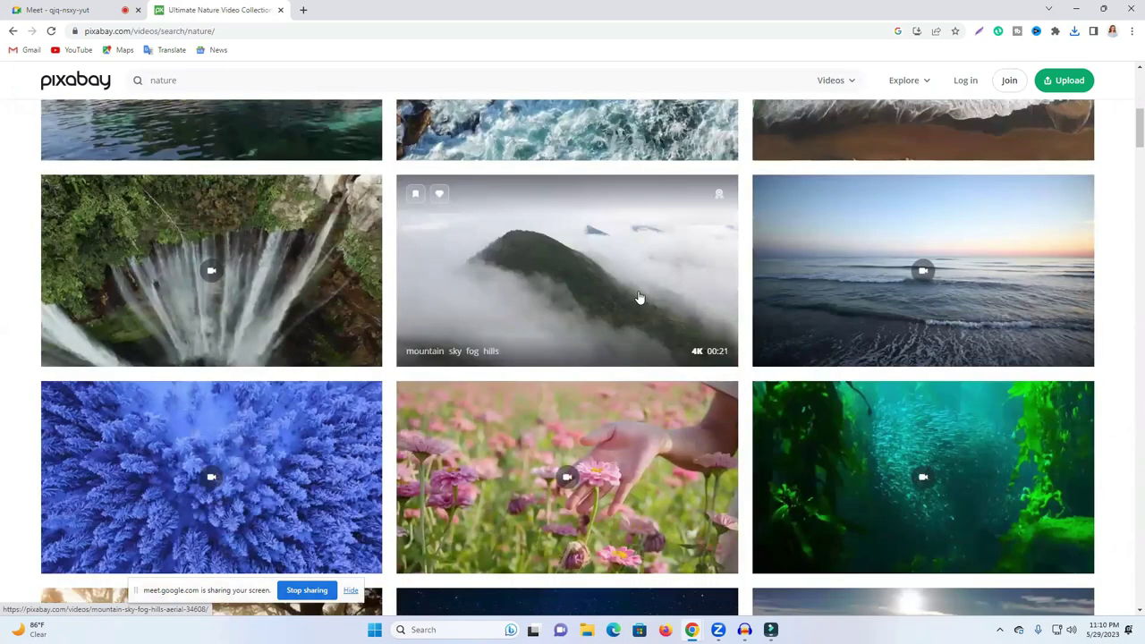
{"action": "left_click", "coordinate": [603, 266]}
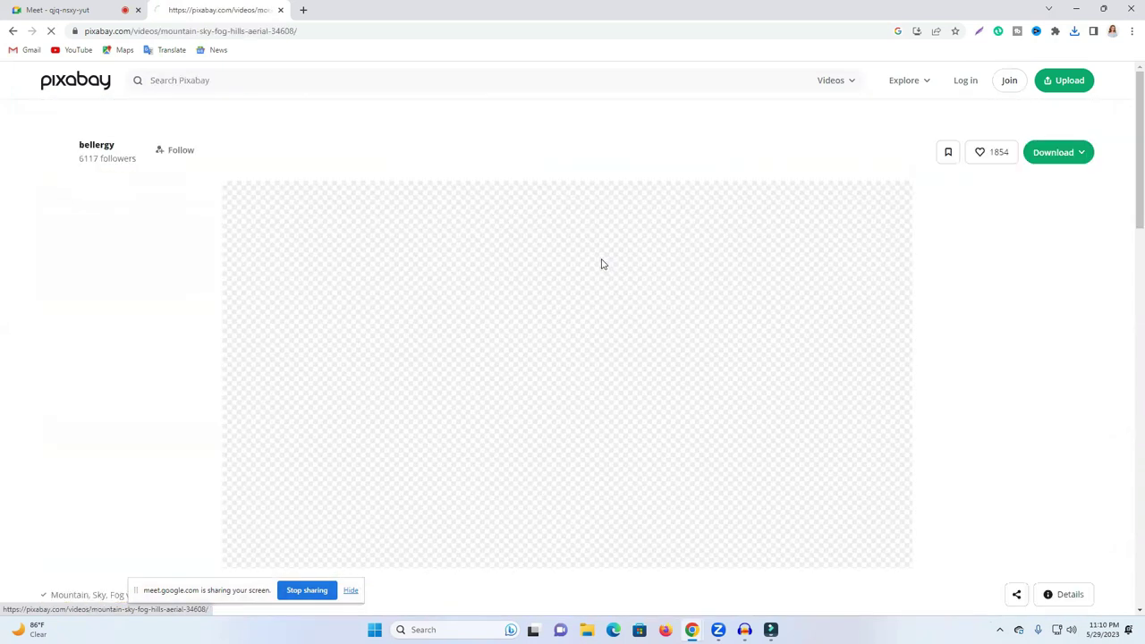
Step: Request the 2560×1440 download and sign in with a Google account
{"action": "left_click", "coordinate": [1056, 154]}
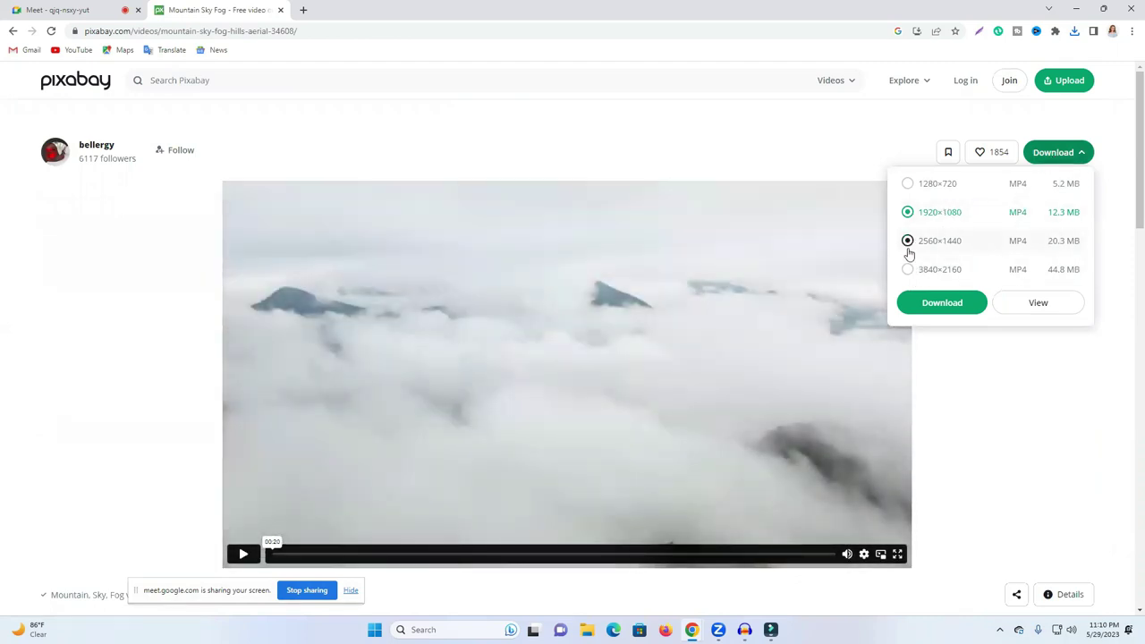
{"action": "left_click", "coordinate": [908, 241]}
{"action": "left_click", "coordinate": [939, 304]}
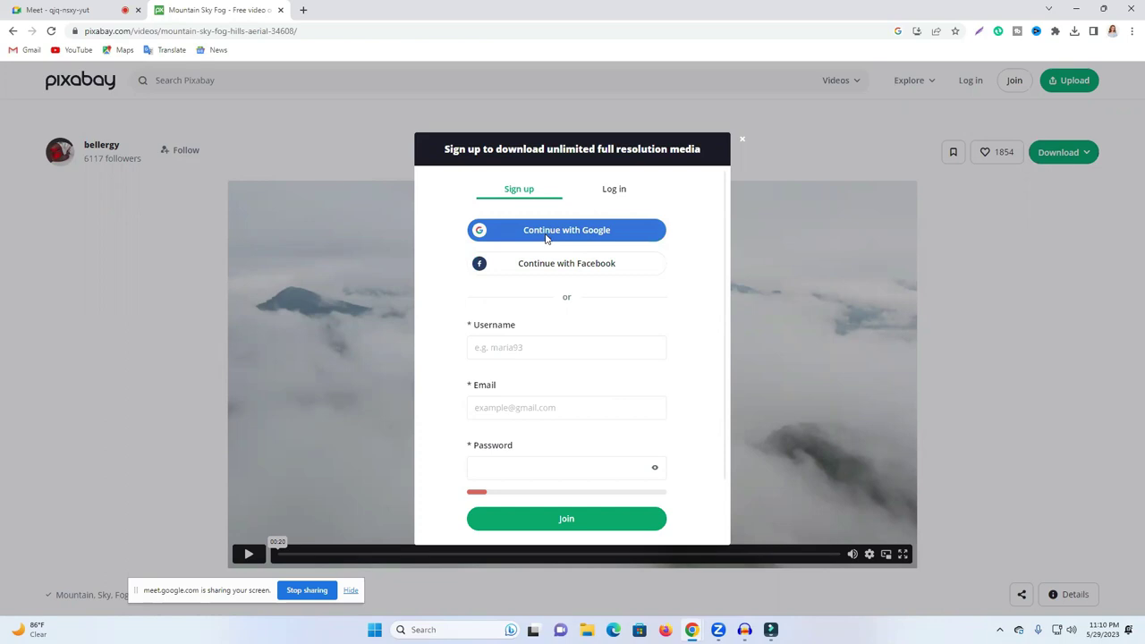
{"action": "left_click", "coordinate": [547, 235]}
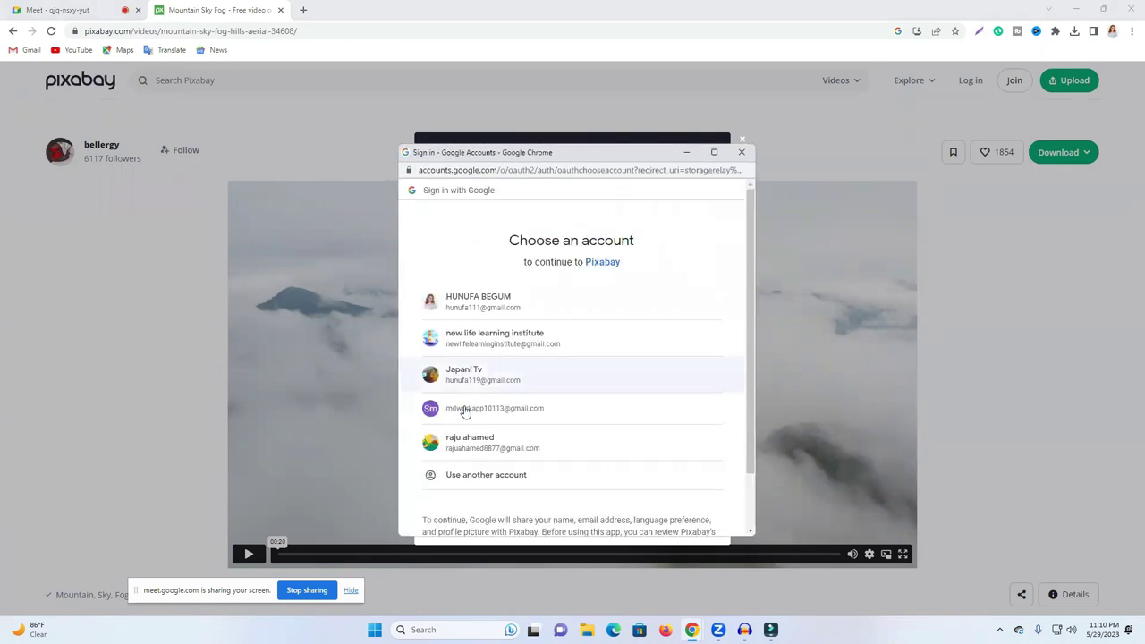
{"action": "left_click", "coordinate": [506, 408]}
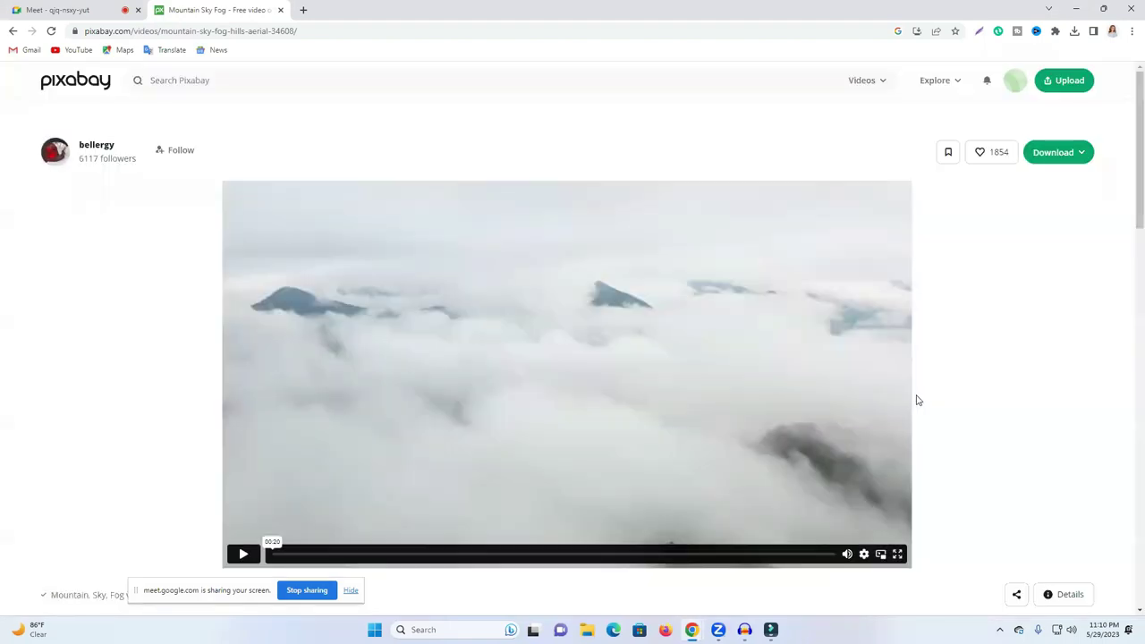
Step: Download the foggy mountain clip at 2560×1440, check its progress, and return to the results
{"action": "left_click", "coordinate": [1047, 161]}
{"action": "left_click", "coordinate": [952, 304]}
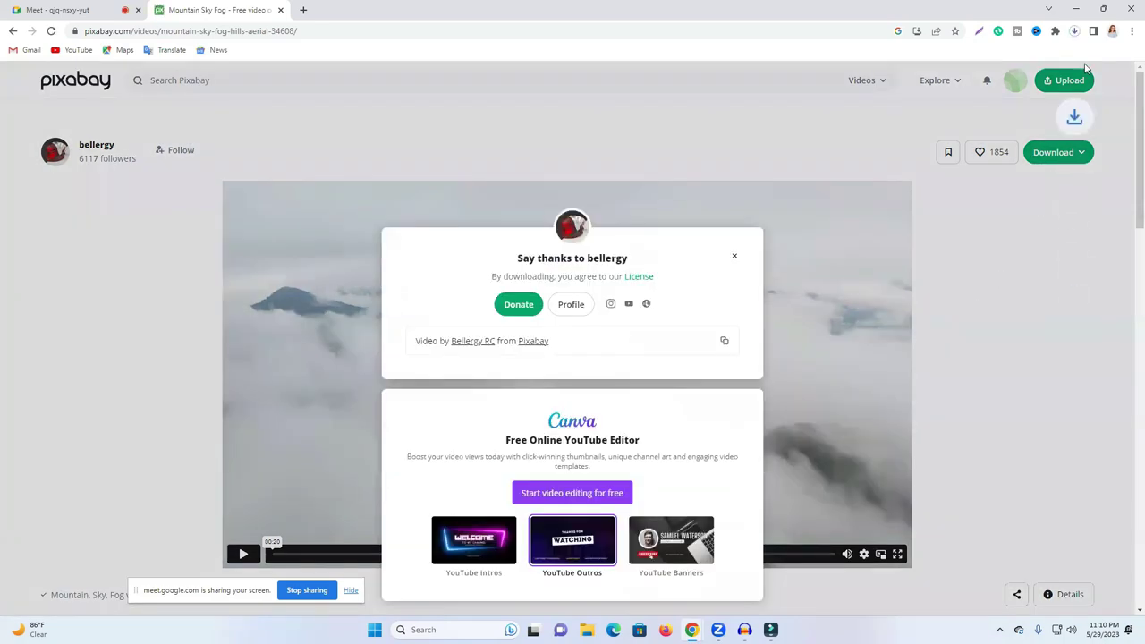
{"action": "left_click", "coordinate": [1076, 34]}
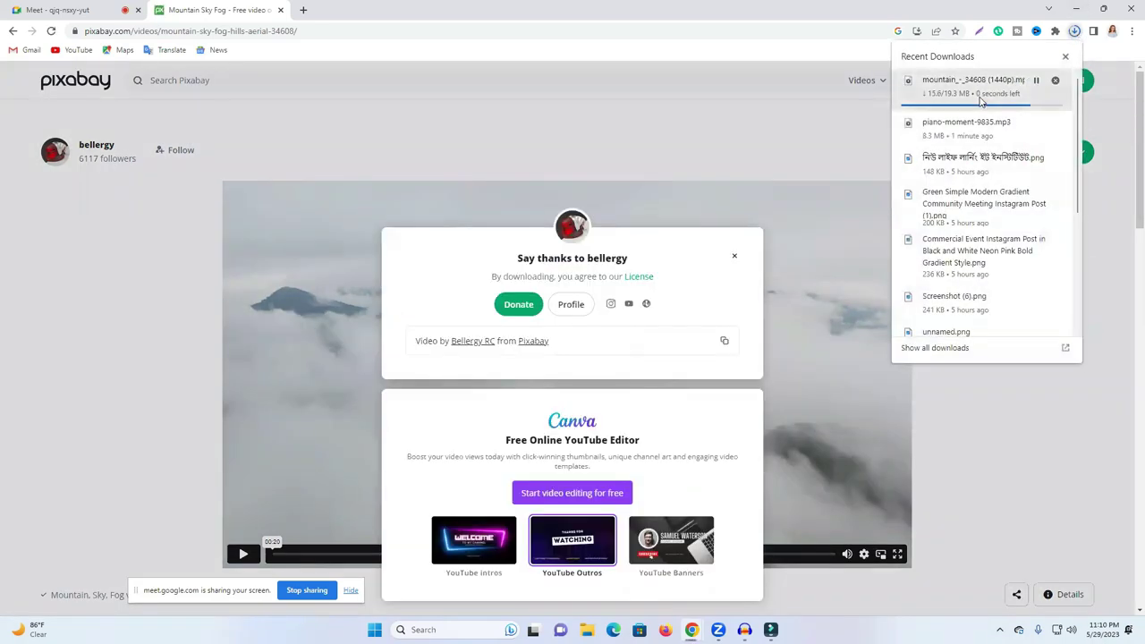
{"action": "left_click", "coordinate": [13, 31]}
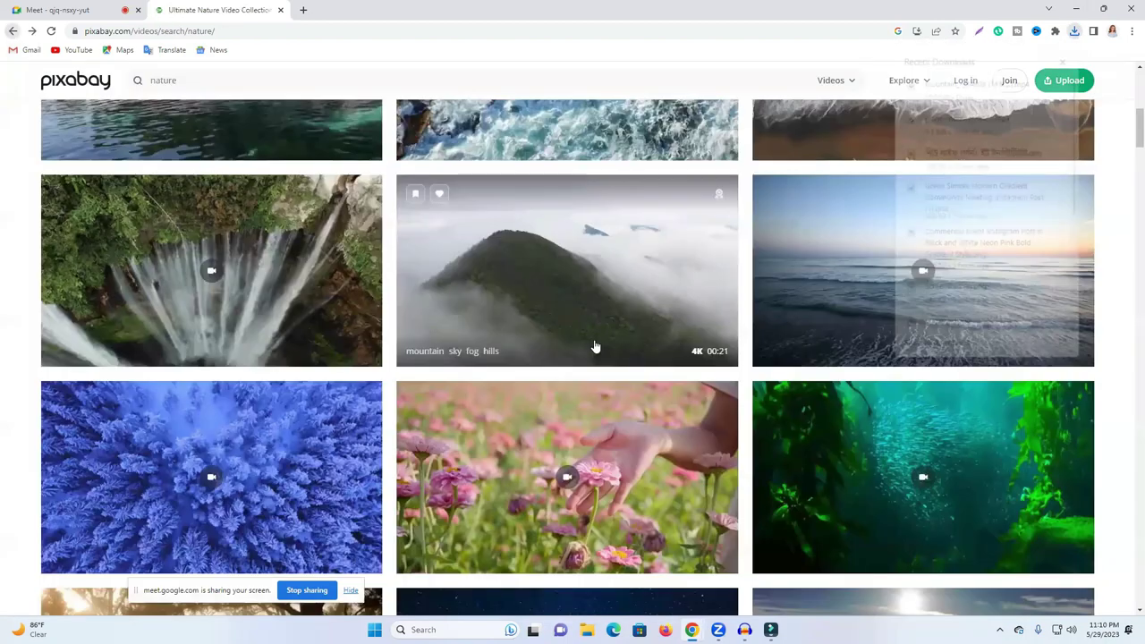
Step: Download the sea ocean wave beach clip at 960×540
{"action": "scroll", "coordinate": [840, 358], "scroll_direction": "down", "scroll_amount": 2}
{"action": "scroll", "coordinate": [900, 384], "scroll_direction": "down", "scroll_amount": 1}
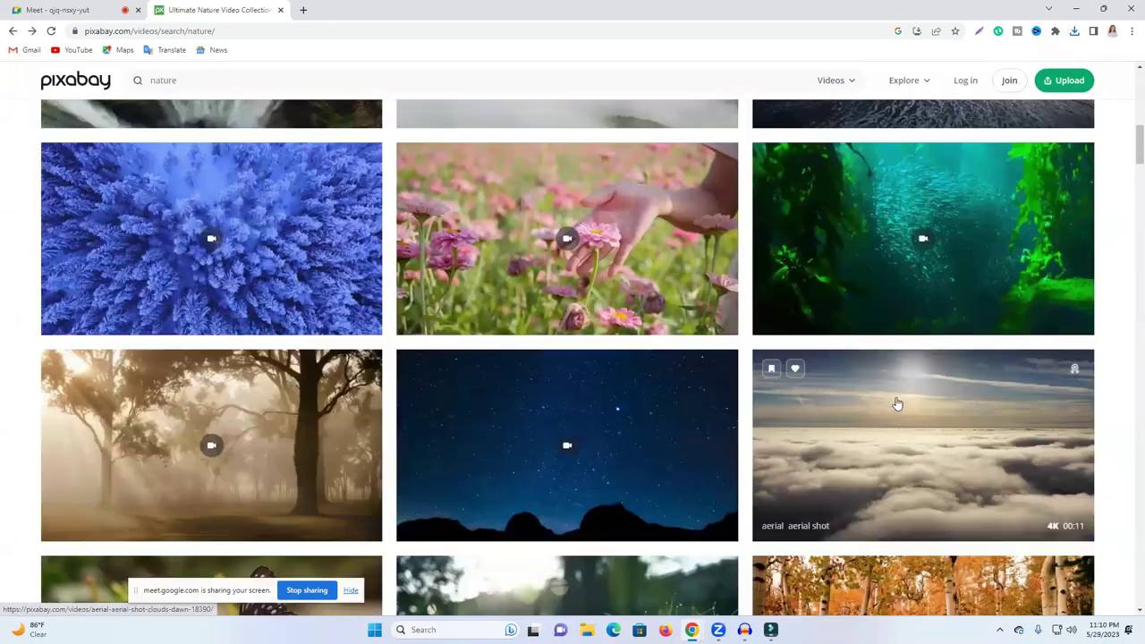
{"action": "scroll", "coordinate": [325, 289], "scroll_direction": "up", "scroll_amount": 2}
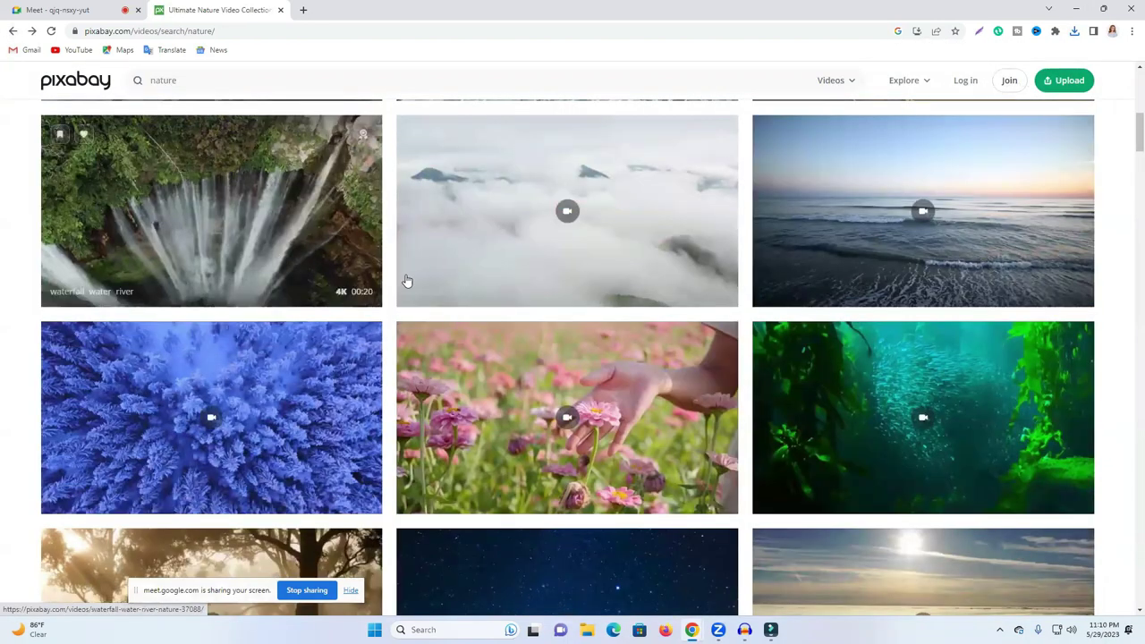
{"action": "scroll", "coordinate": [404, 281], "scroll_direction": "up", "scroll_amount": 1}
{"action": "scroll", "coordinate": [886, 289], "scroll_direction": "up", "scroll_amount": 1}
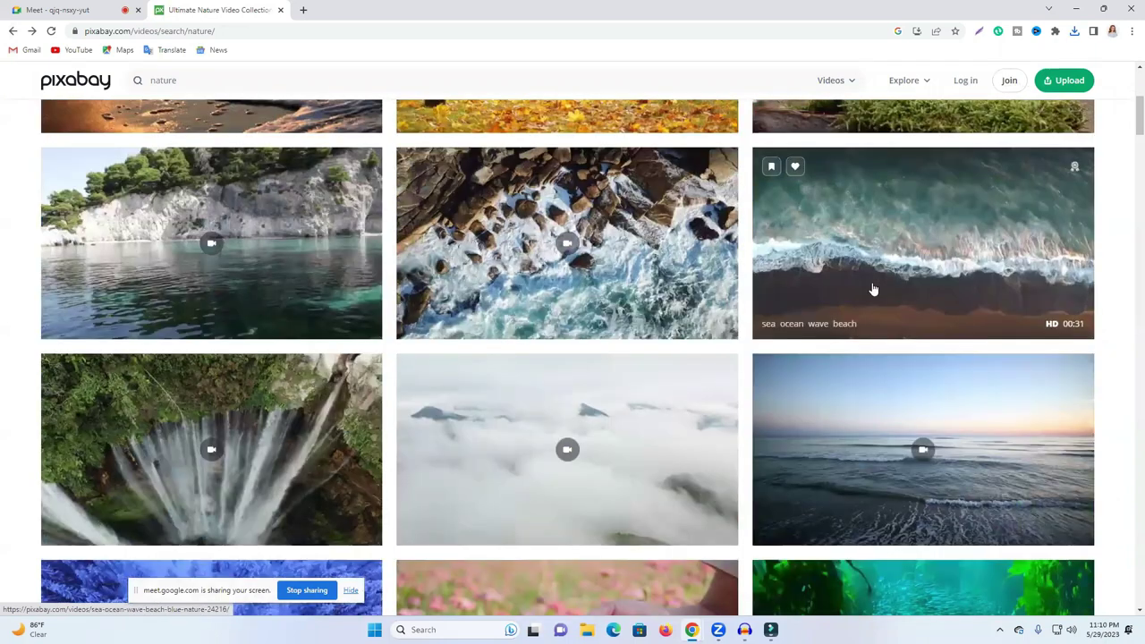
{"action": "left_click", "coordinate": [907, 289]}
{"action": "left_click", "coordinate": [1055, 154]}
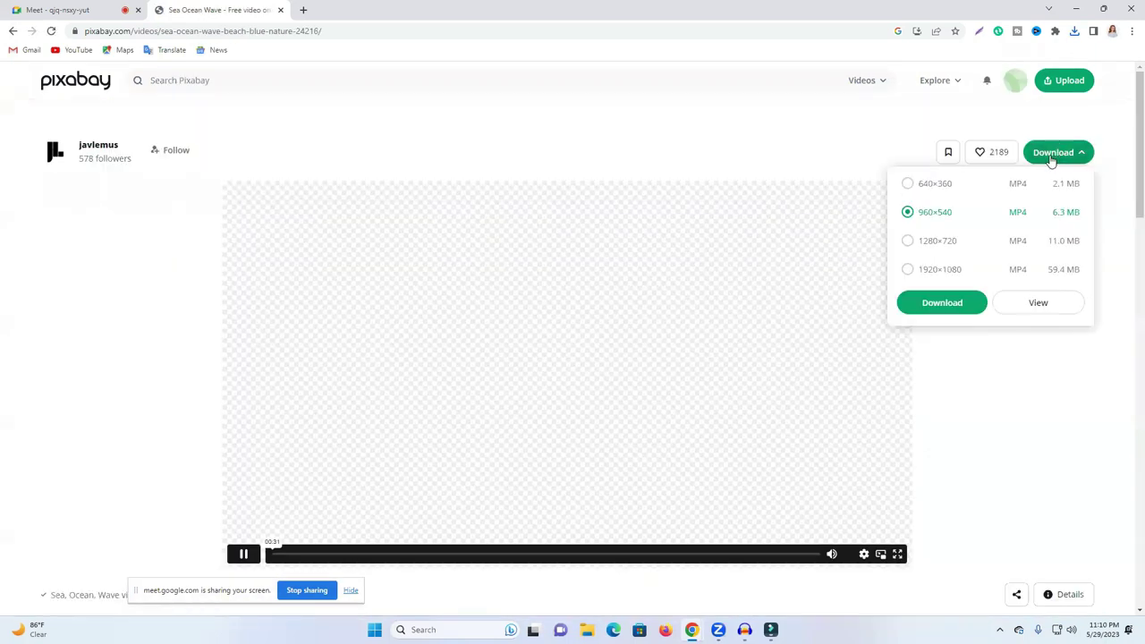
{"action": "left_click", "coordinate": [938, 309]}
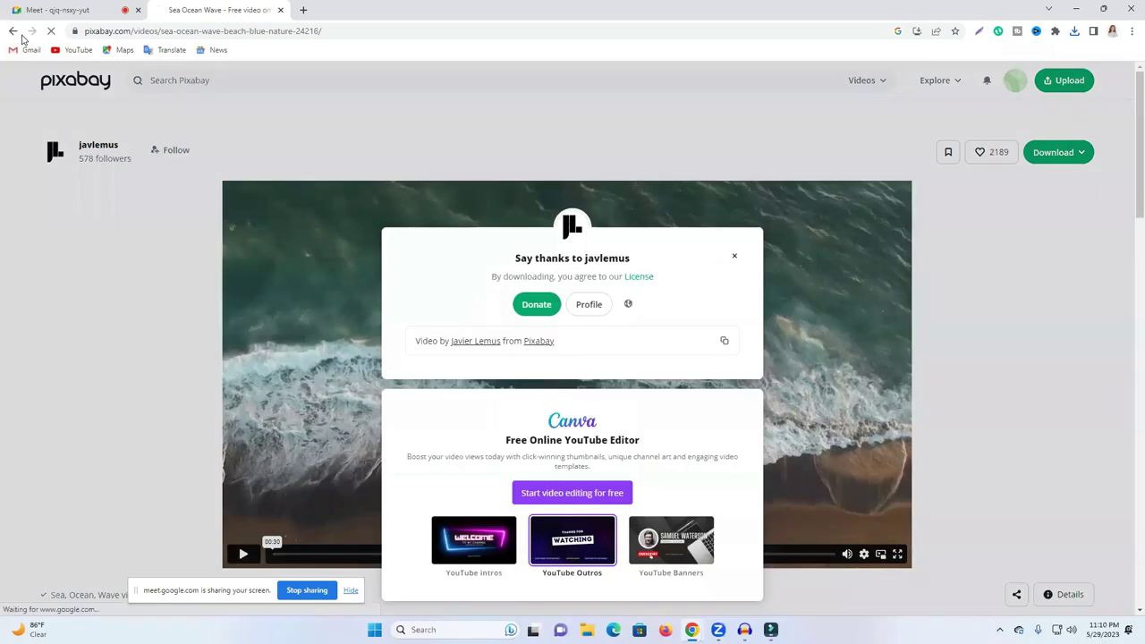
{"action": "left_click", "coordinate": [15, 32]}
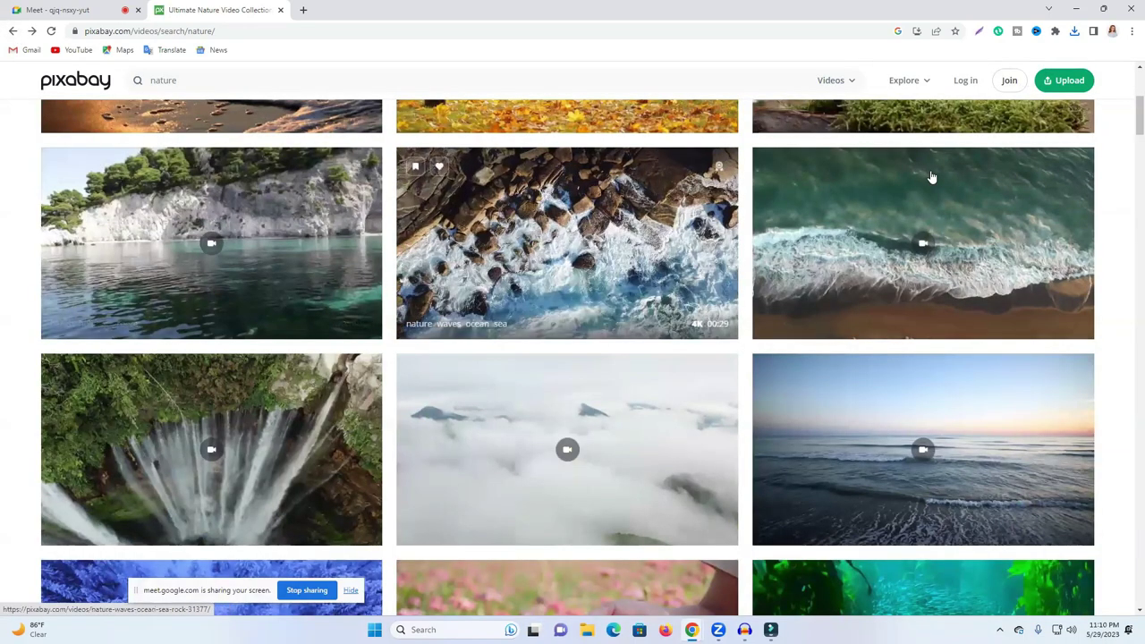
Step: Download the waves-on-rocks clip at 1920×1080, then open the snowy mountain drone clip
{"action": "left_click", "coordinate": [580, 260]}
{"action": "left_click", "coordinate": [1045, 153]}
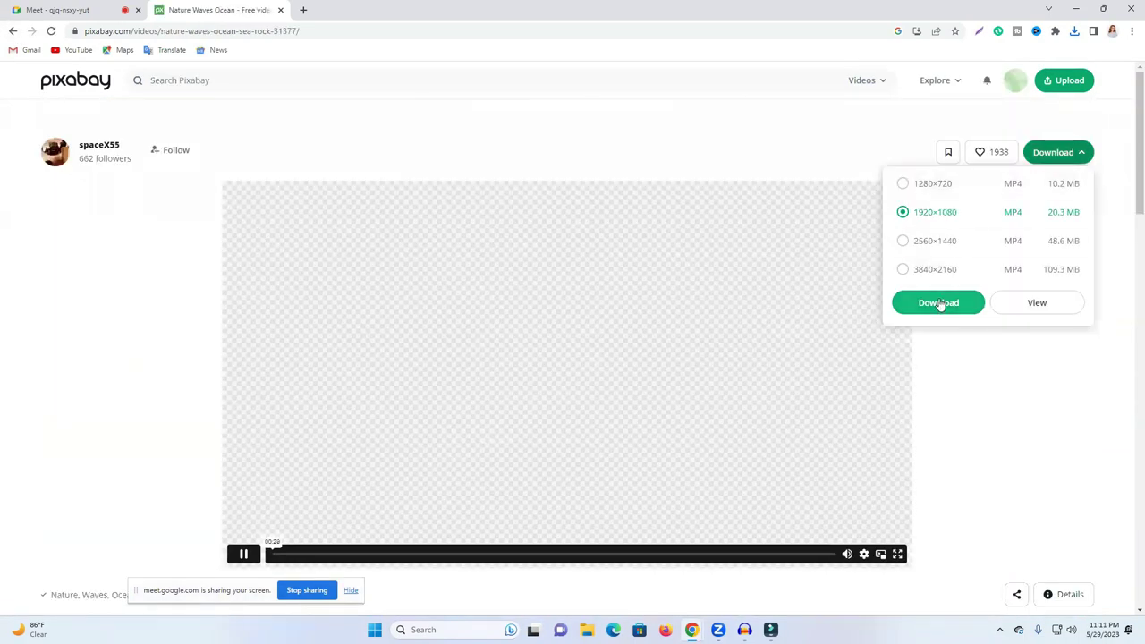
{"action": "left_click", "coordinate": [941, 302]}
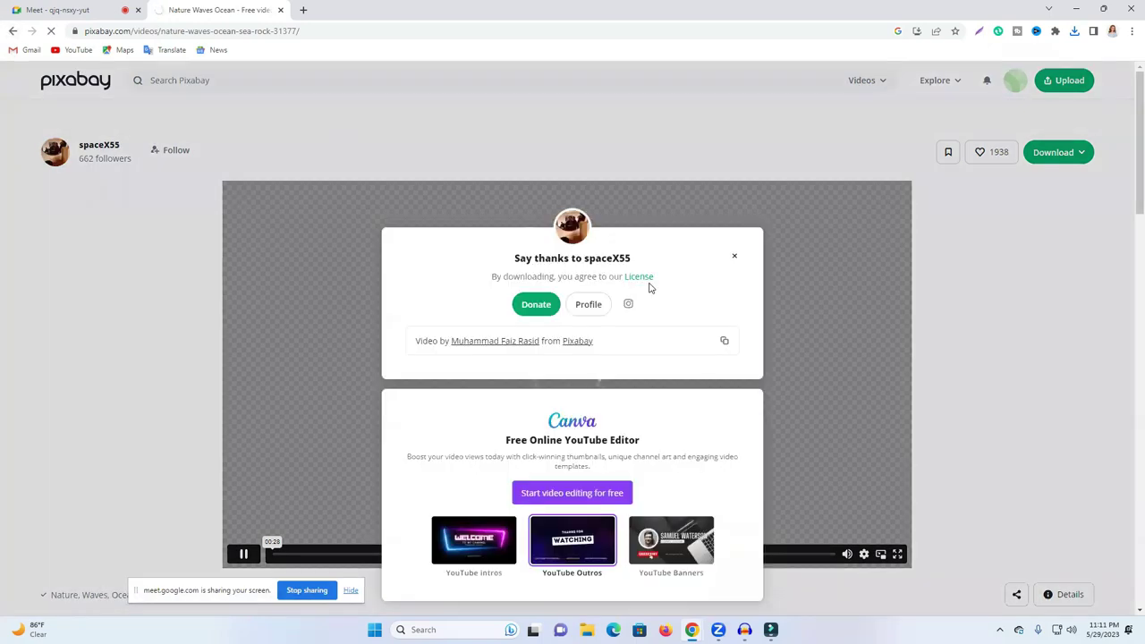
{"action": "key", "text": "alt+Left"}
{"action": "scroll", "coordinate": [443, 292], "scroll_direction": "down", "scroll_amount": 4}
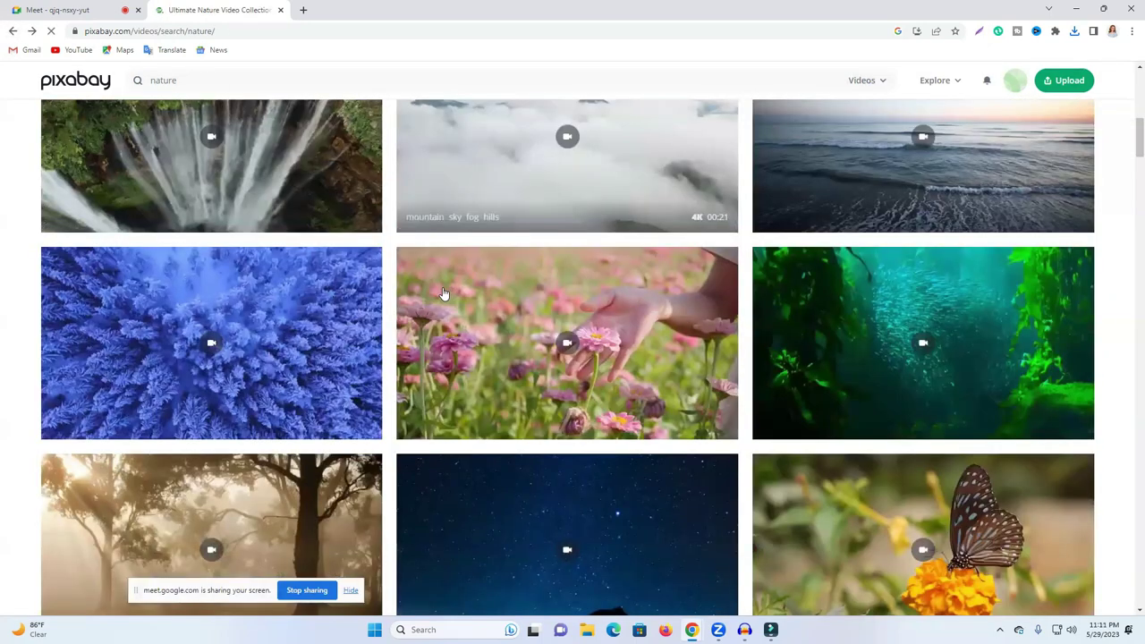
{"action": "scroll", "coordinate": [444, 293], "scroll_direction": "down", "scroll_amount": 5}
{"action": "scroll", "coordinate": [475, 321], "scroll_direction": "down", "scroll_amount": 4}
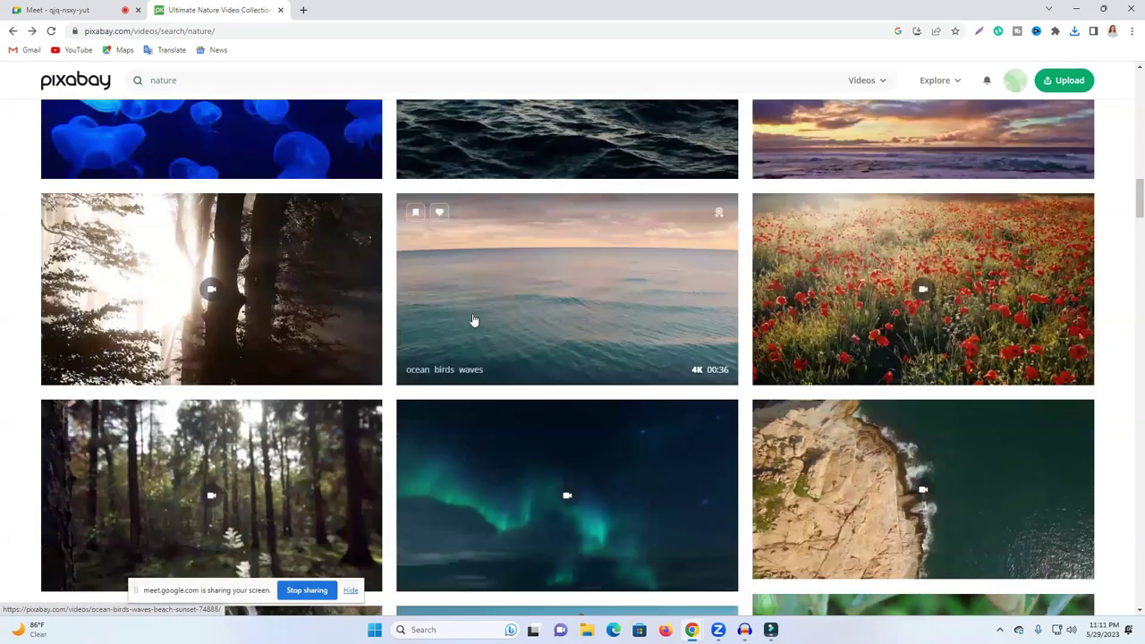
{"action": "scroll", "coordinate": [450, 297], "scroll_direction": "down", "scroll_amount": 2}
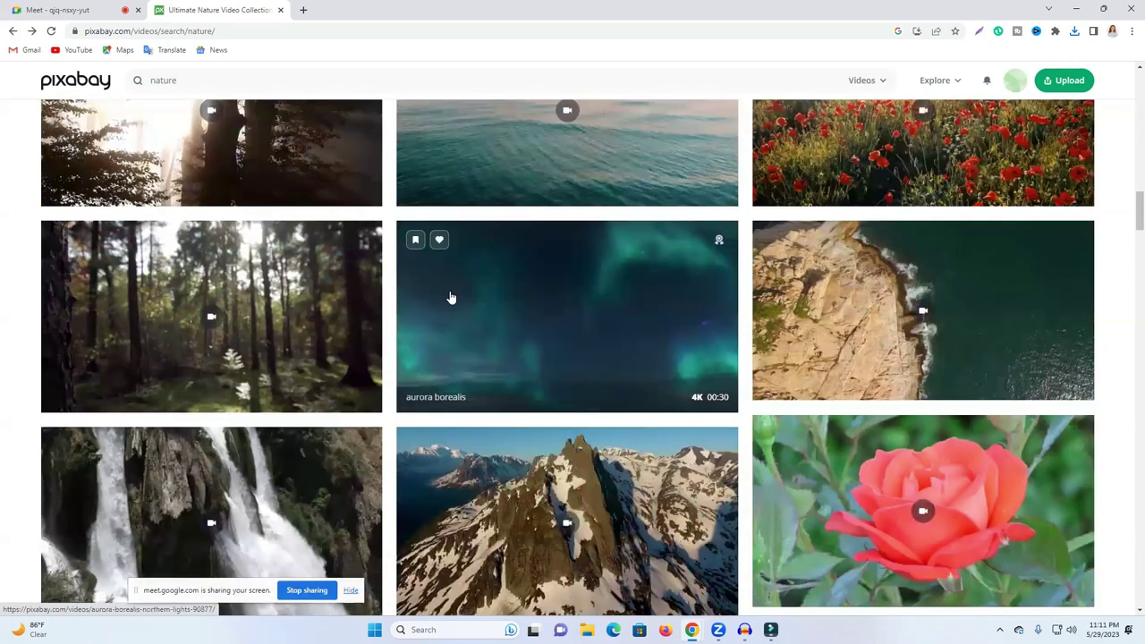
{"action": "scroll", "coordinate": [453, 313], "scroll_direction": "down", "scroll_amount": 2}
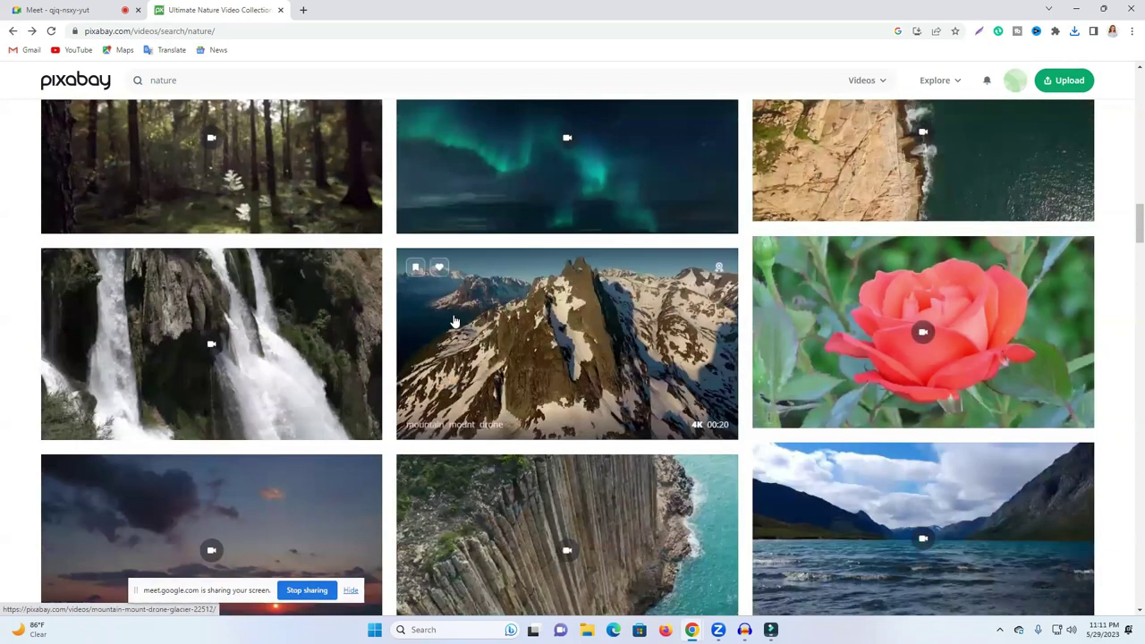
{"action": "left_click", "coordinate": [453, 321]}
Step: Skip the snowy mountain drone clip and download the Waterfall Iceland clip at 960×540
{"action": "left_click", "coordinate": [1056, 152]}
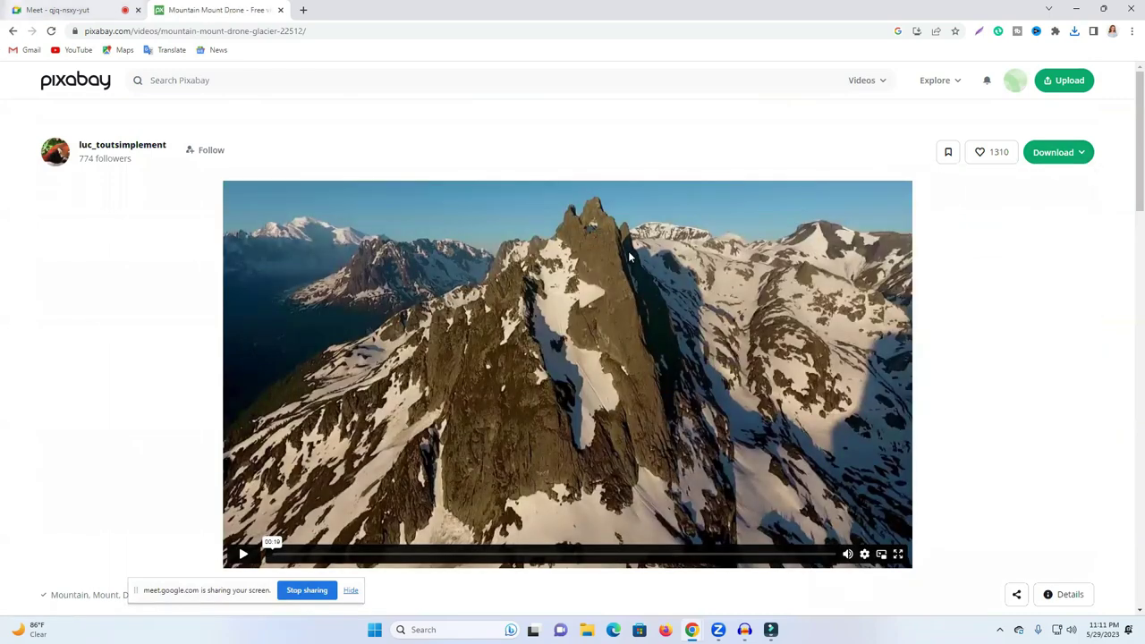
{"action": "key", "text": "alt+Left"}
{"action": "scroll", "coordinate": [265, 261], "scroll_direction": "down", "scroll_amount": 1}
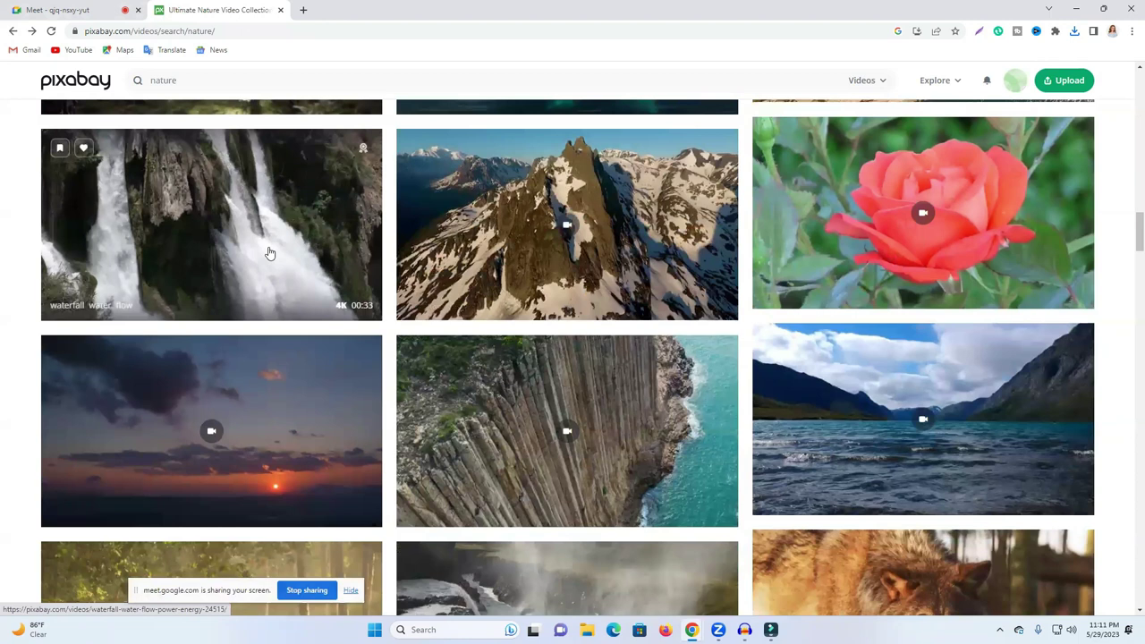
{"action": "scroll", "coordinate": [882, 391], "scroll_direction": "down", "scroll_amount": 3}
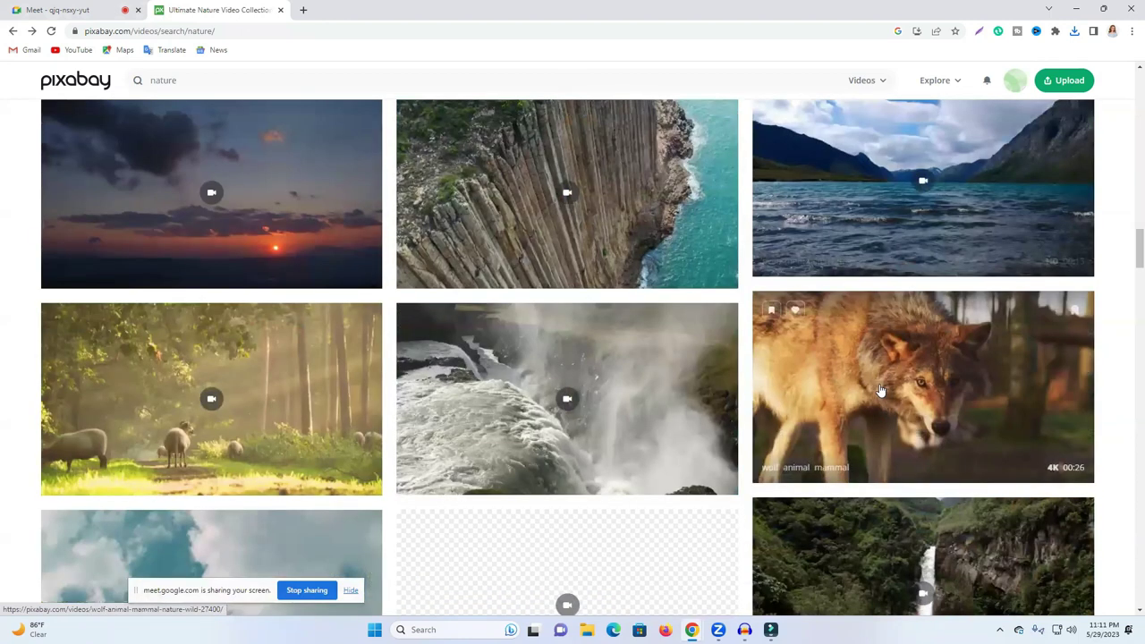
{"action": "left_click", "coordinate": [1009, 157]}
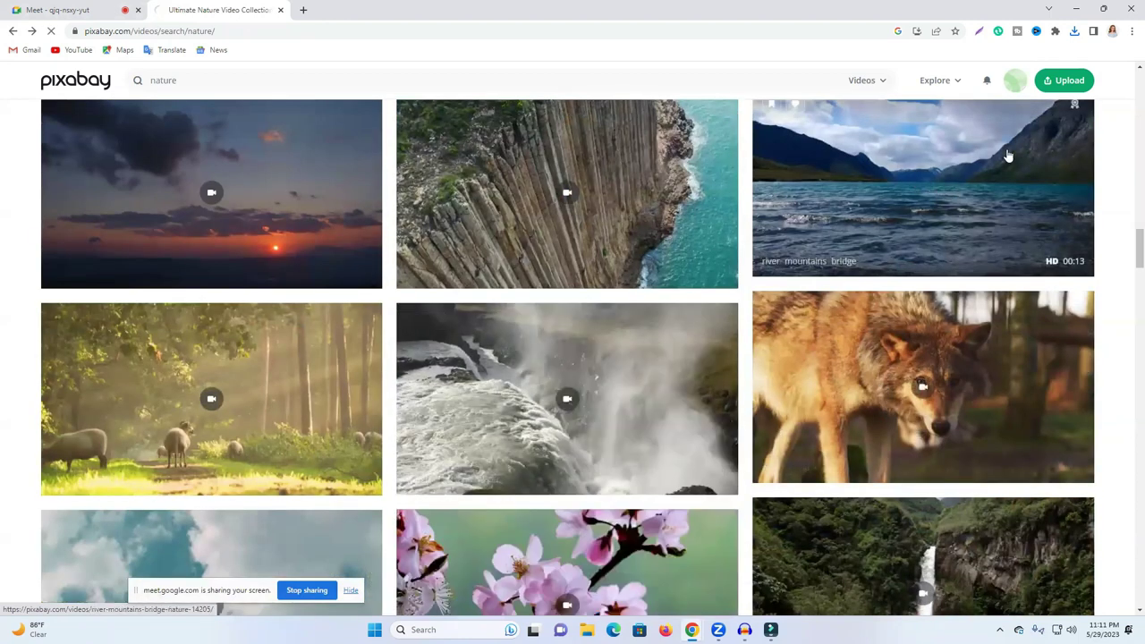
{"action": "left_click", "coordinate": [1056, 152]}
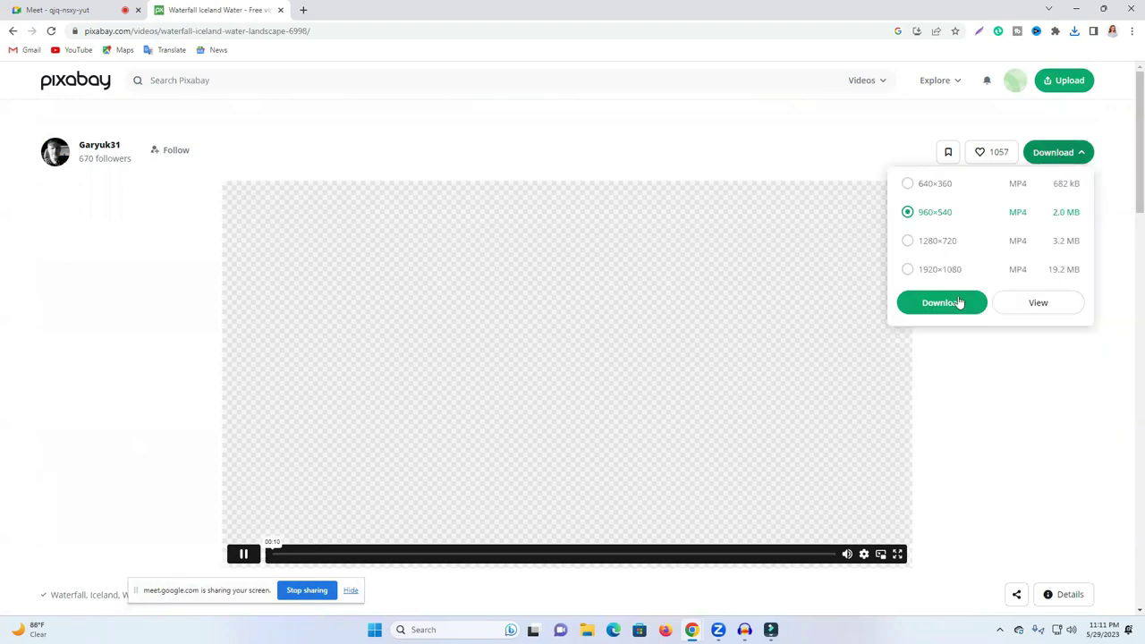
{"action": "left_click", "coordinate": [959, 302]}
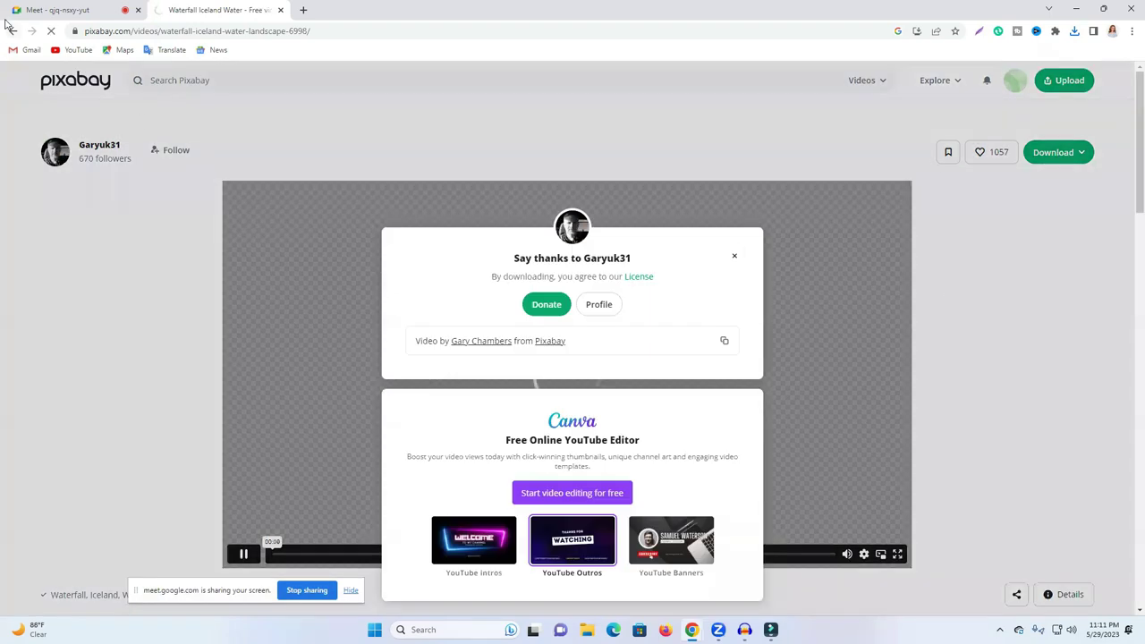
{"action": "left_click", "coordinate": [13, 31]}
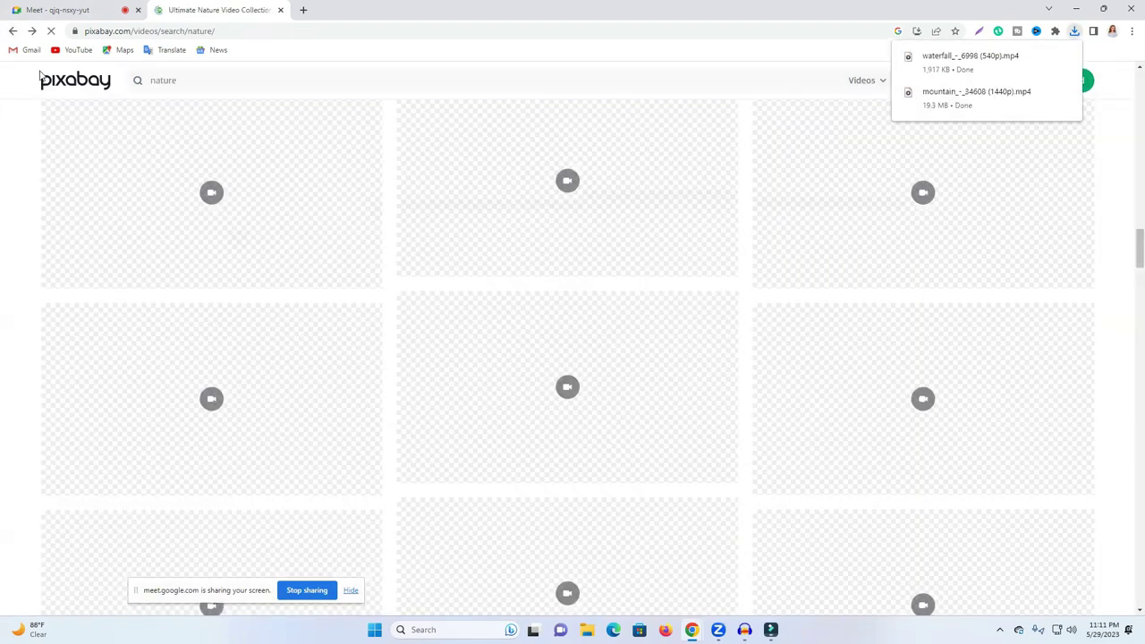
Step: Download the Vosges France Snow forest clip at 1282×720 and check recent downloads
{"action": "scroll", "coordinate": [380, 404], "scroll_direction": "down", "scroll_amount": 5}
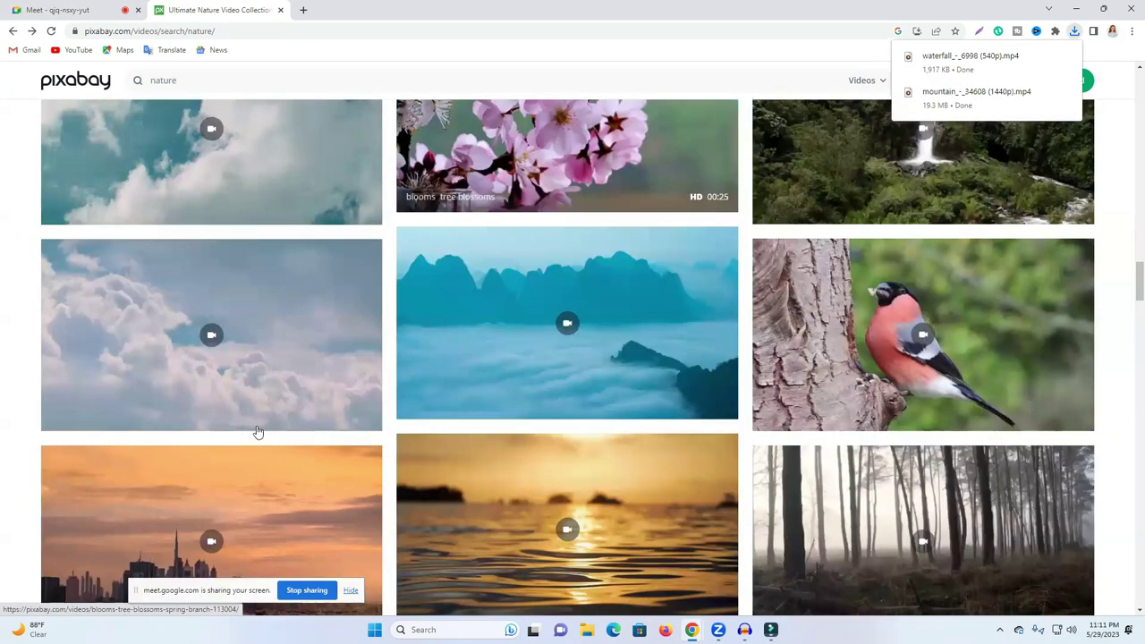
{"action": "scroll", "coordinate": [257, 432], "scroll_direction": "down", "scroll_amount": 1}
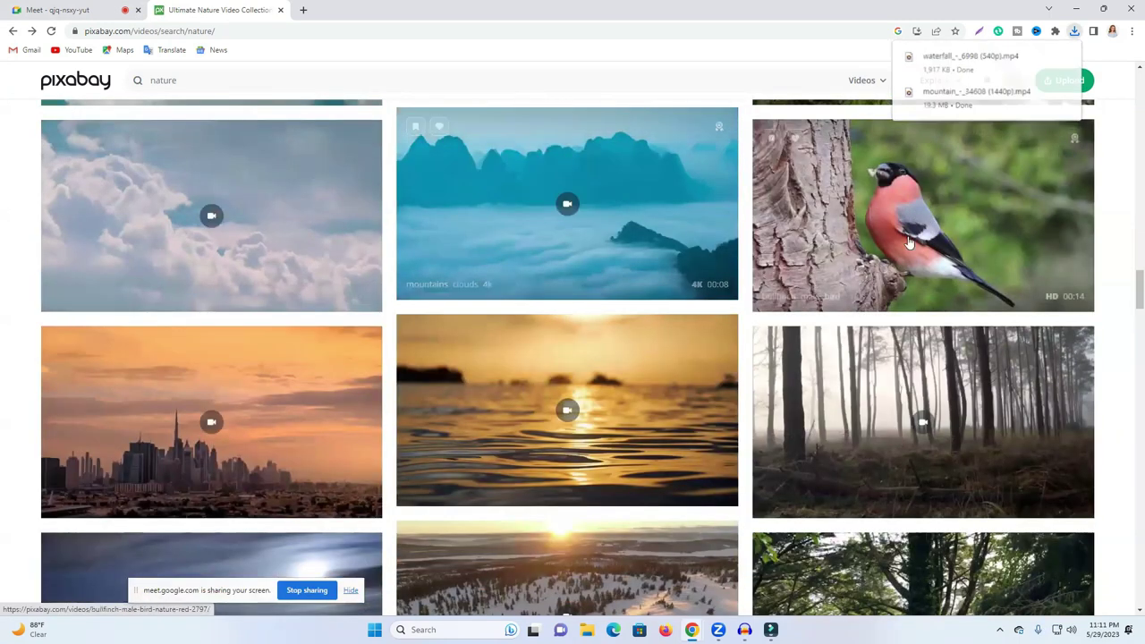
{"action": "scroll", "coordinate": [909, 241], "scroll_direction": "down", "scroll_amount": 2}
{"action": "scroll", "coordinate": [782, 283], "scroll_direction": "down", "scroll_amount": 4}
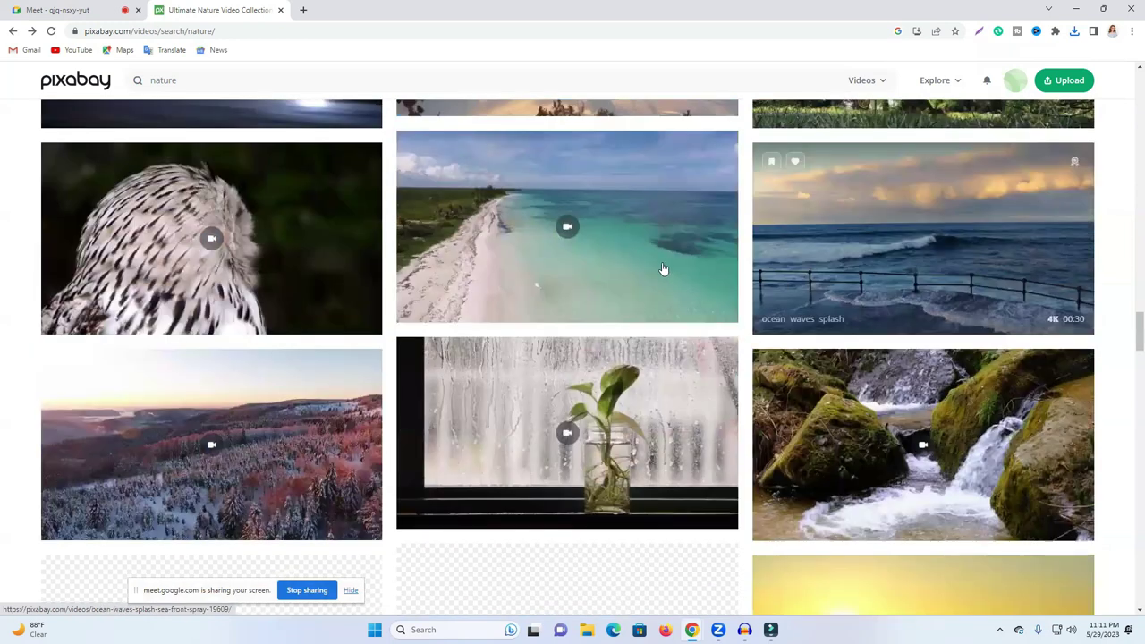
{"action": "scroll", "coordinate": [300, 324], "scroll_direction": "down", "scroll_amount": 1}
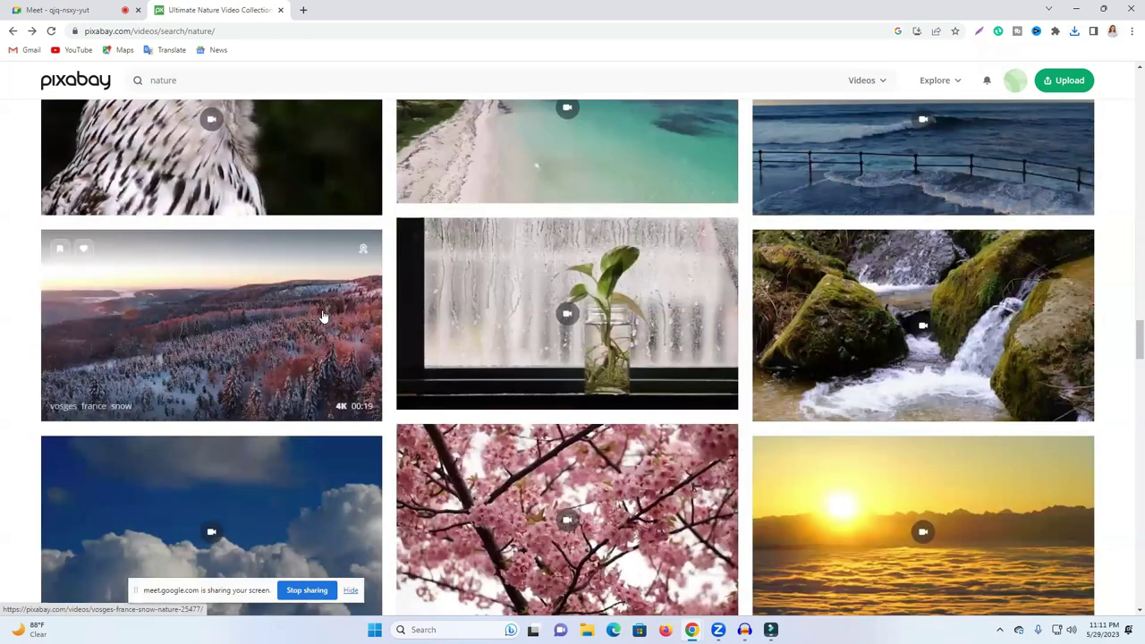
{"action": "left_click", "coordinate": [324, 317]}
{"action": "left_click", "coordinate": [1046, 154]}
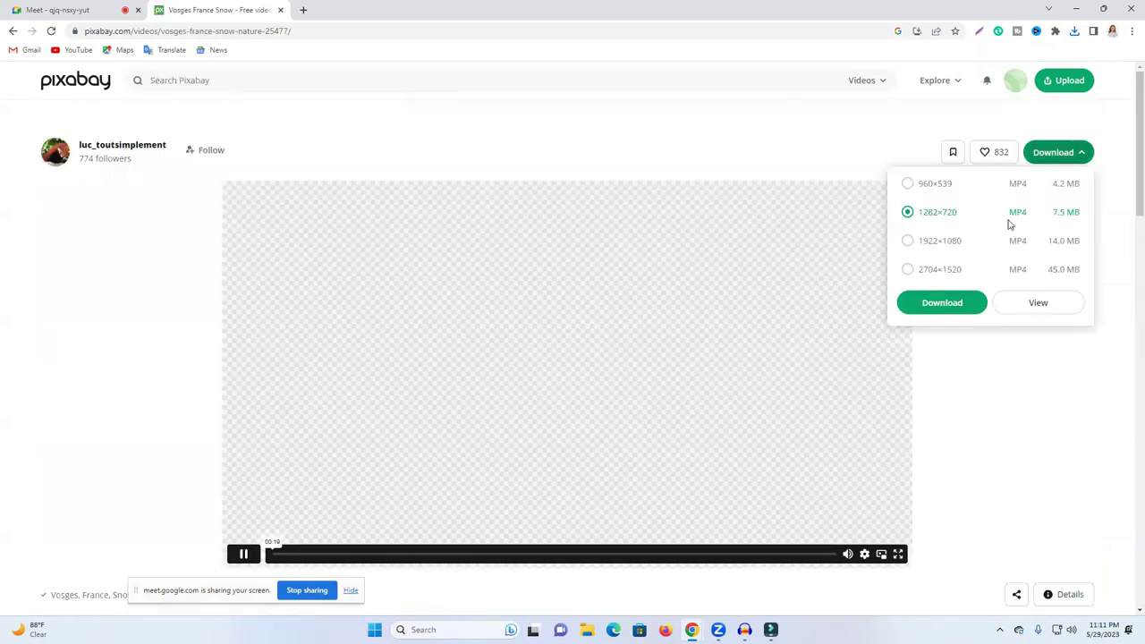
{"action": "left_click", "coordinate": [945, 305]}
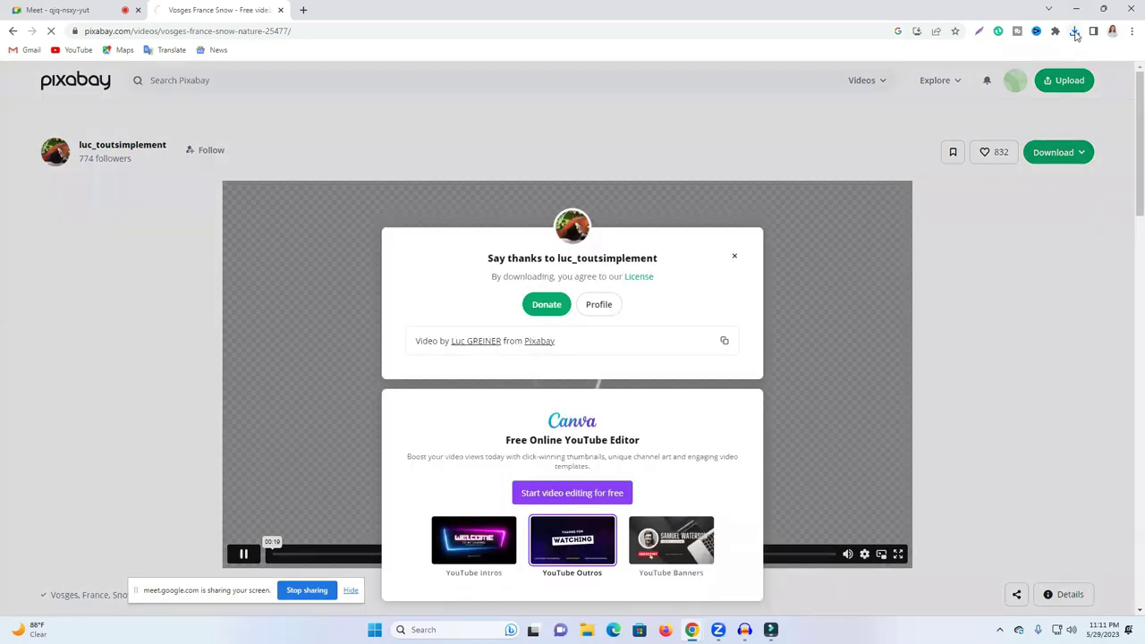
{"action": "left_click", "coordinate": [1075, 32]}
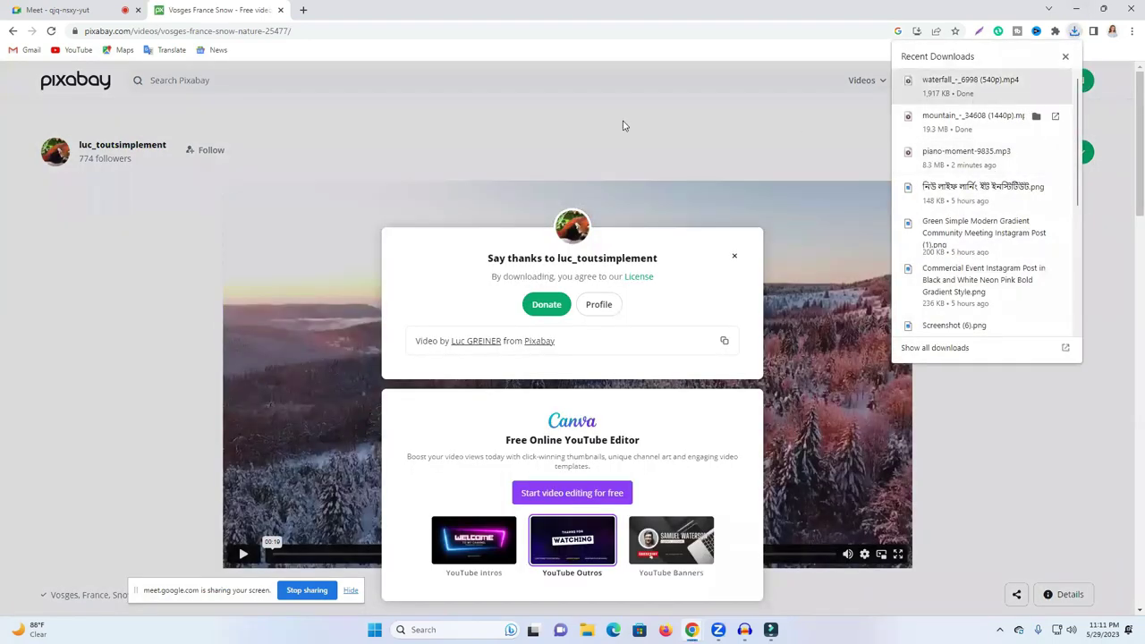
{"action": "left_click", "coordinate": [12, 31]}
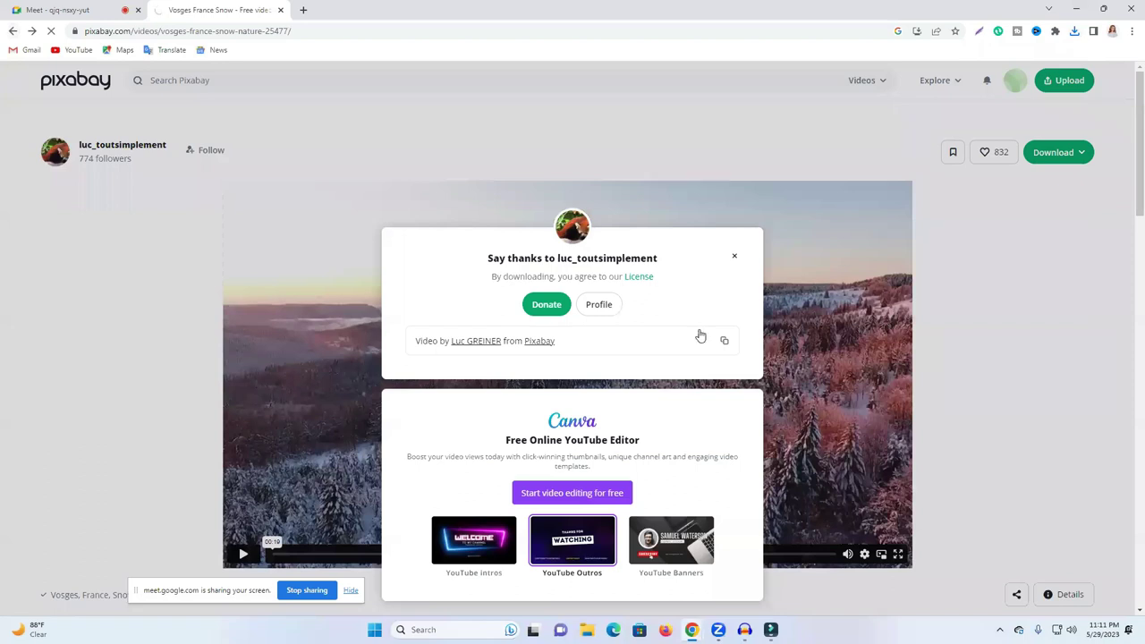
Step: Download the Swimming Sea Ocean and Mountains Clouds Fog clips, then open a new browser tab
{"action": "scroll", "coordinate": [868, 314], "scroll_direction": "down", "scroll_amount": 4}
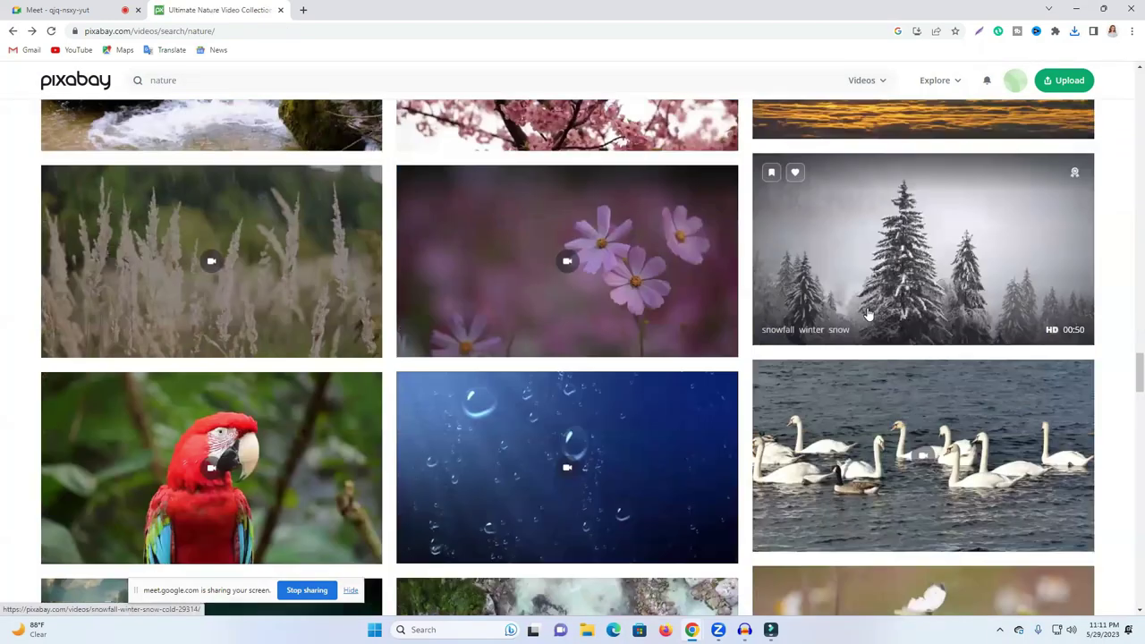
{"action": "scroll", "coordinate": [566, 414], "scroll_direction": "down", "scroll_amount": 3}
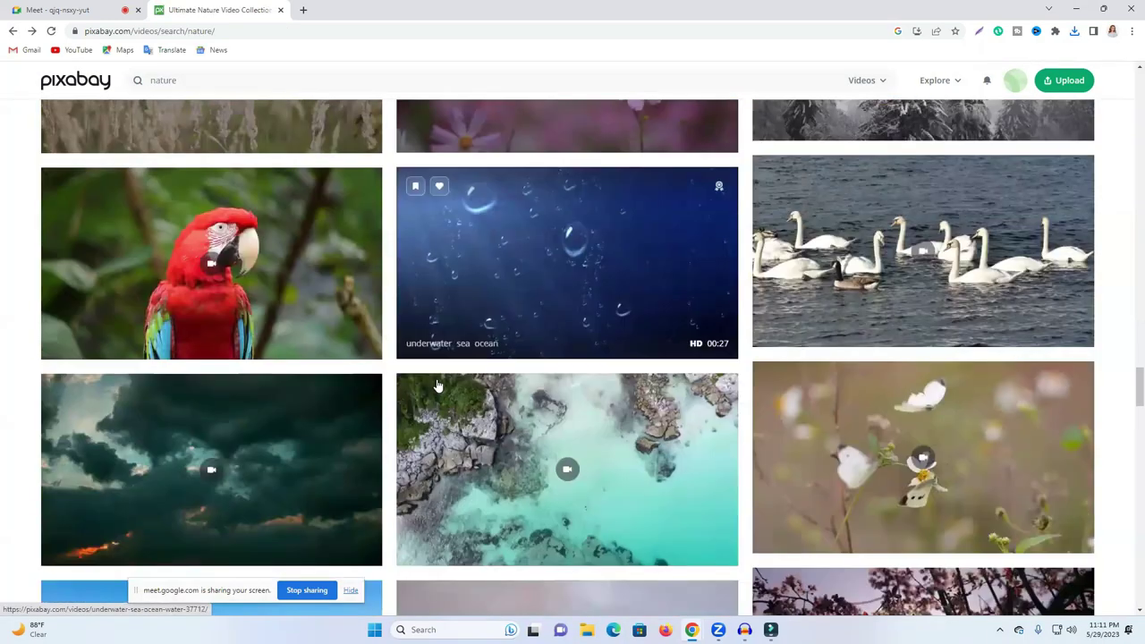
{"action": "left_click", "coordinate": [565, 414]}
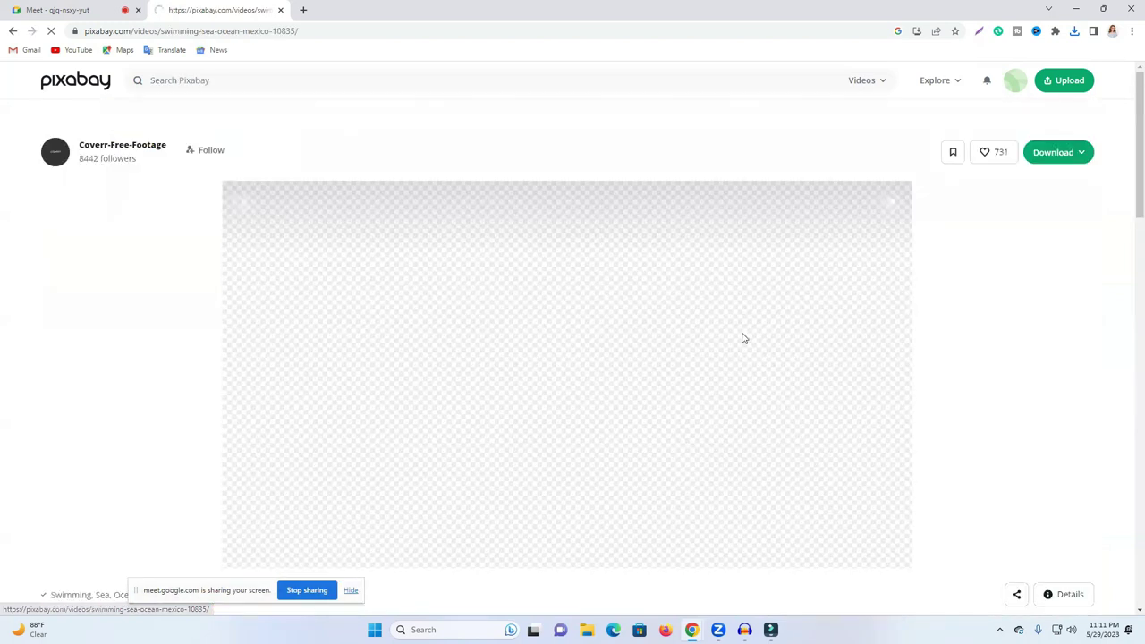
{"action": "left_click", "coordinate": [1059, 154]}
{"action": "left_click", "coordinate": [940, 309]}
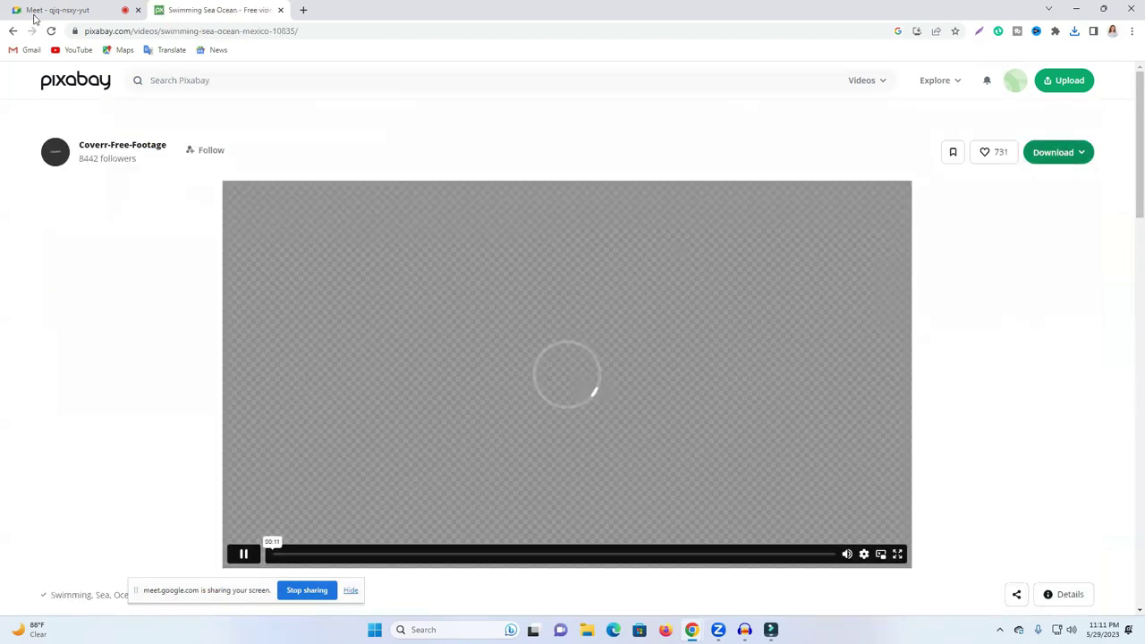
{"action": "left_click", "coordinate": [13, 32]}
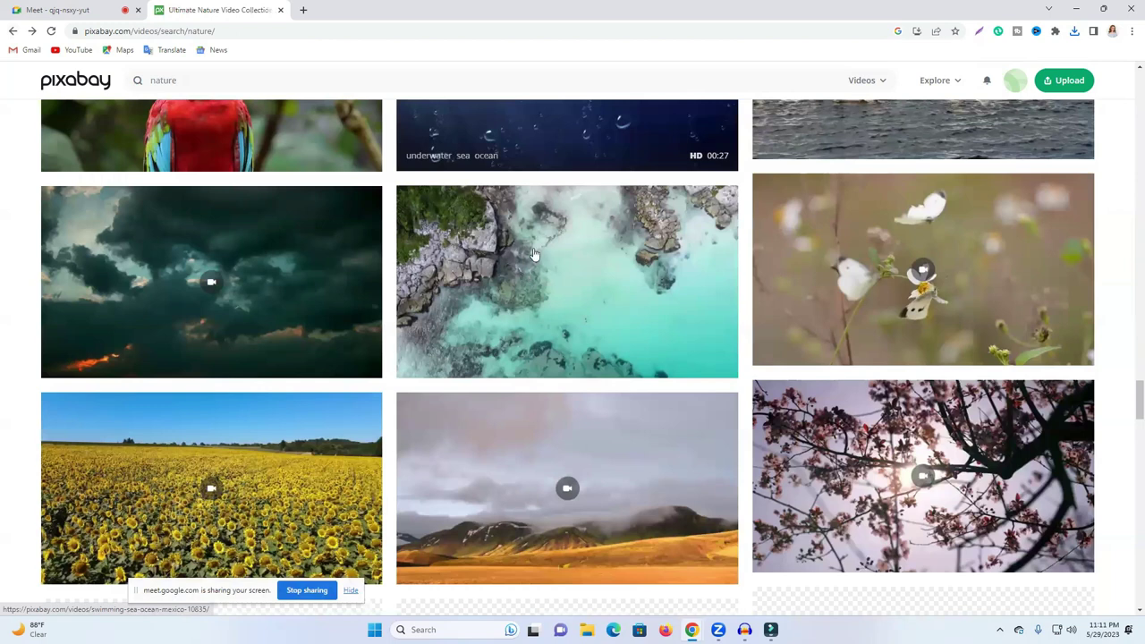
{"action": "scroll", "coordinate": [506, 198], "scroll_direction": "down", "scroll_amount": 3}
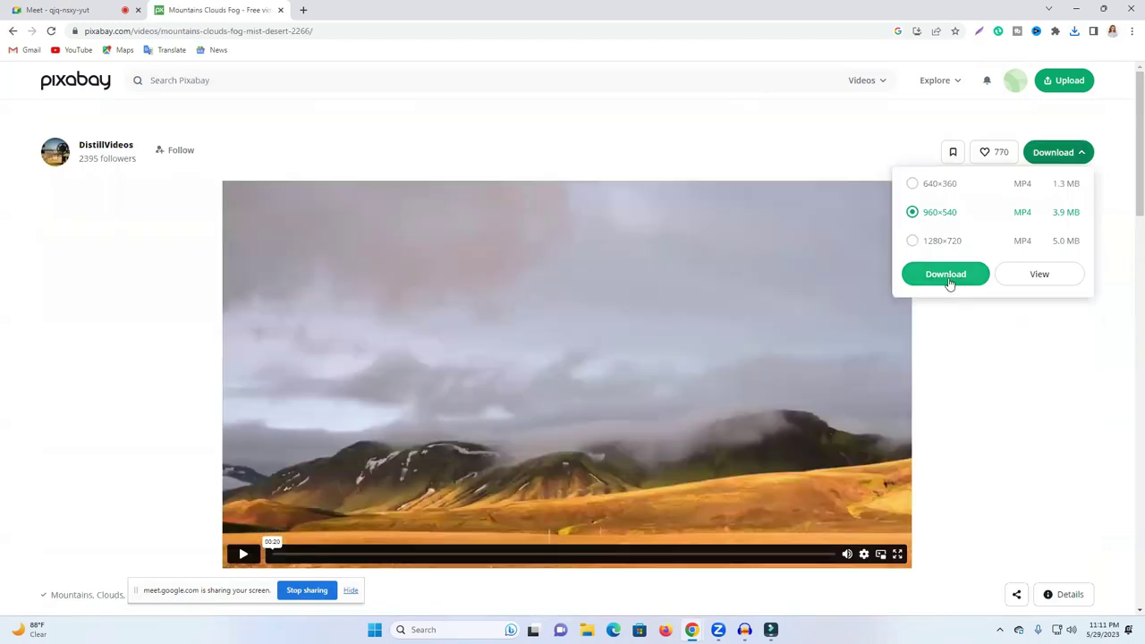
{"action": "left_click", "coordinate": [948, 274]}
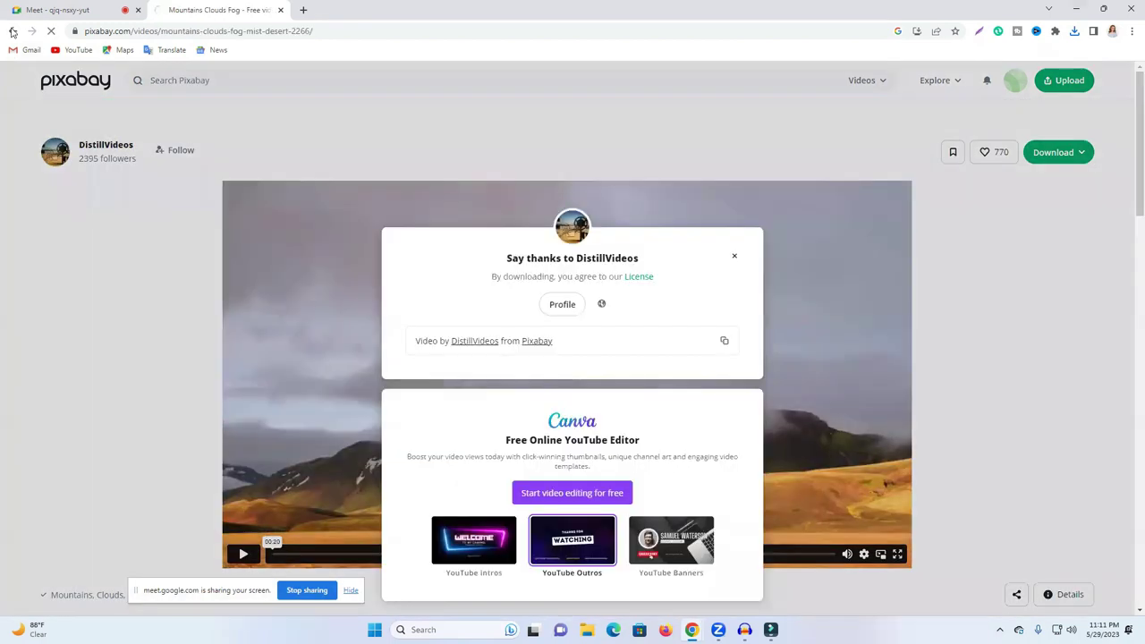
{"action": "key", "text": "alt+Left"}
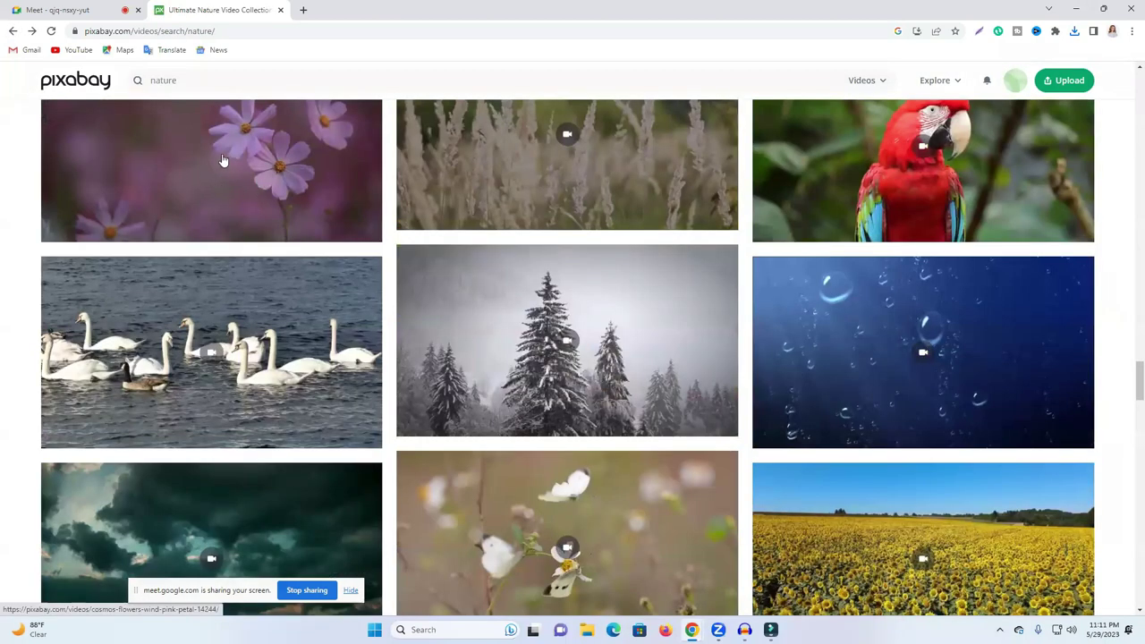
{"action": "scroll", "coordinate": [88, 101], "scroll_direction": "up", "scroll_amount": 10}
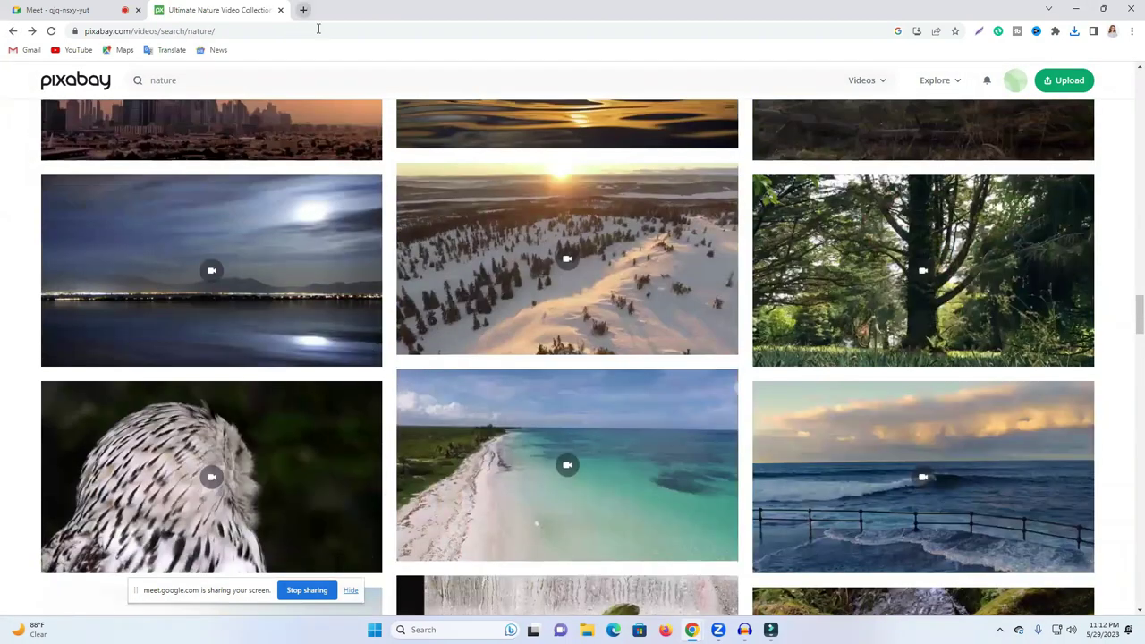
{"action": "left_click", "coordinate": [305, 10]}
{"action": "left_click", "coordinate": [318, 29]}
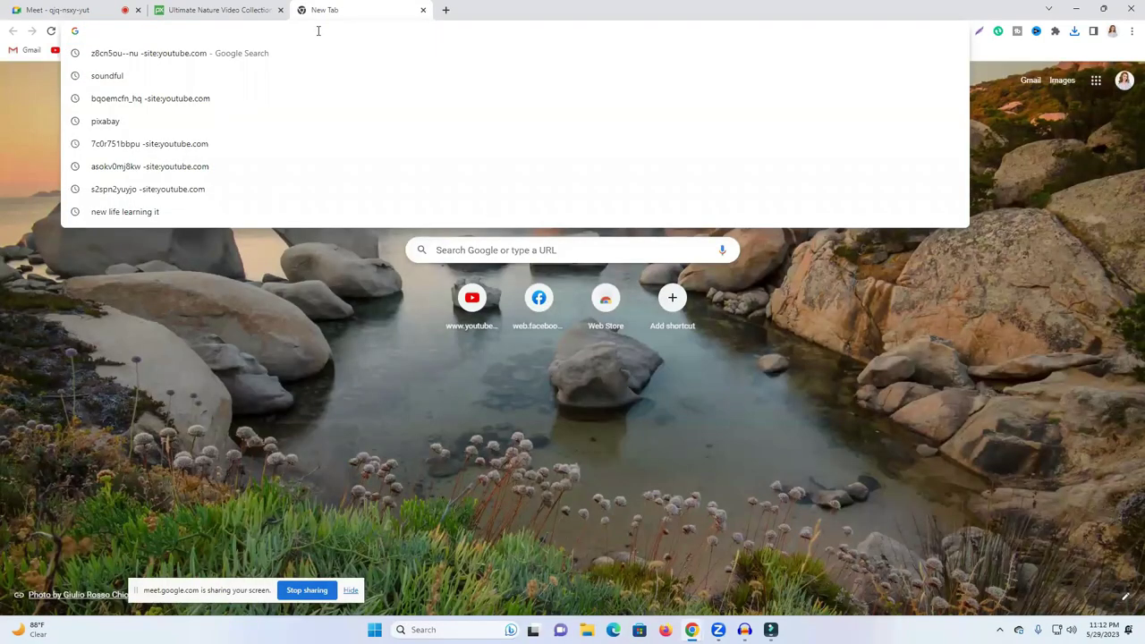
Step: Search the web for 'pixel' and open the Pexels result in a new tab
{"action": "type", "text": "free"}
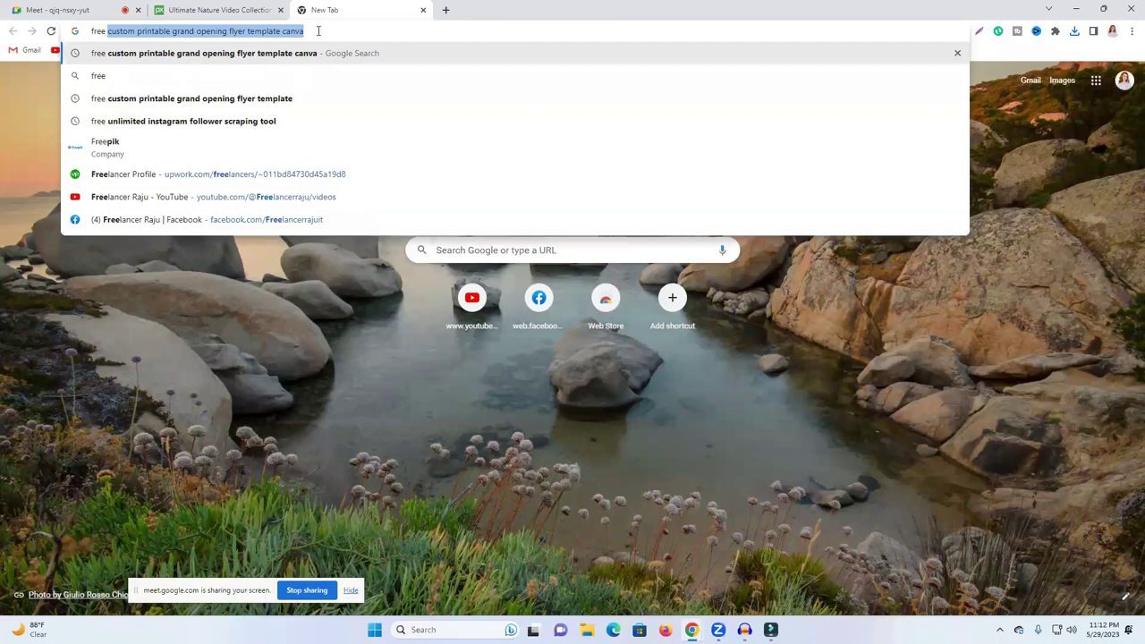
{"action": "type", "text": " ph"}
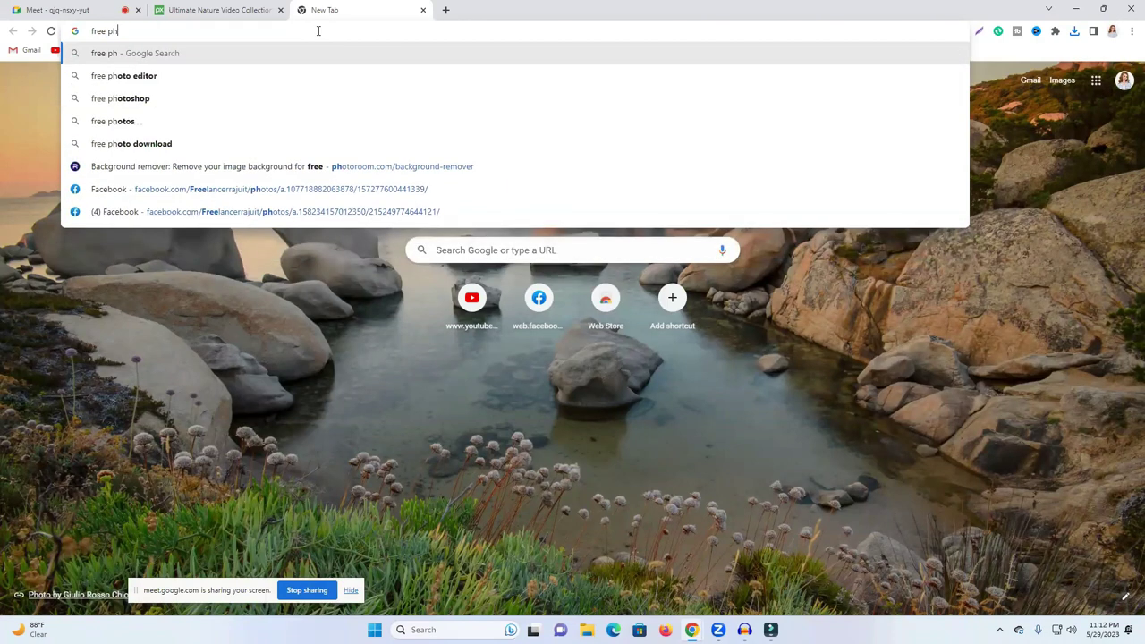
{"action": "key", "text": "BackSpace"}
{"action": "key", "text": "BackSpace"}
{"action": "key", "text": "BackSpace"}
{"action": "key", "text": "BackSpace"}
{"action": "key", "text": "BackSpace"}
{"action": "key", "text": "BackSpace"}
{"action": "key", "text": "BackSpace"}
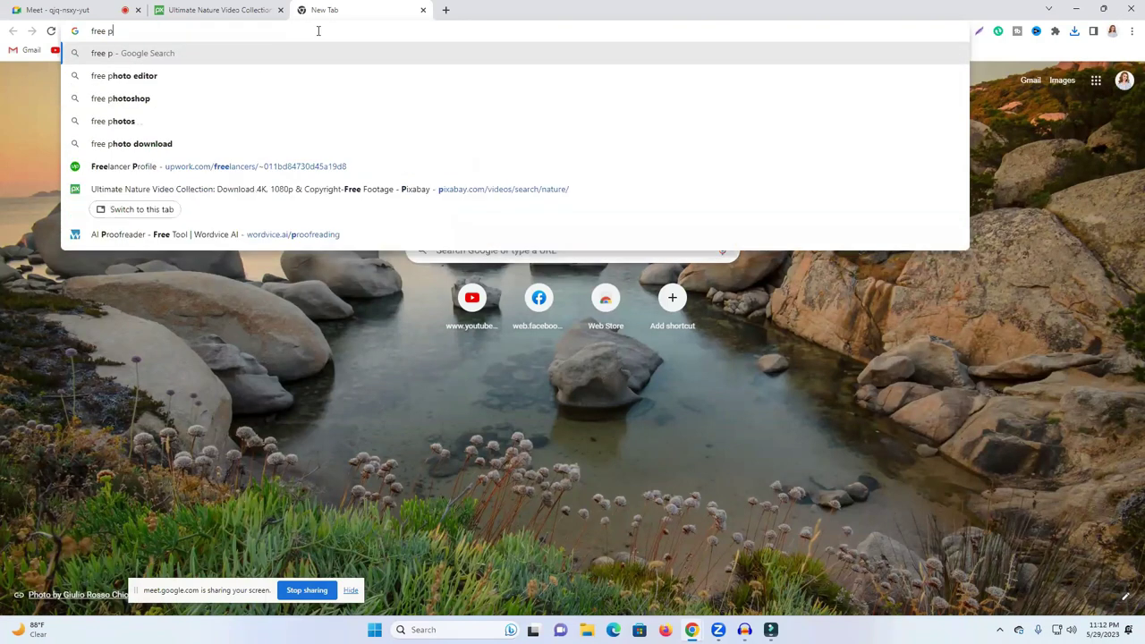
{"action": "type", "text": "p"}
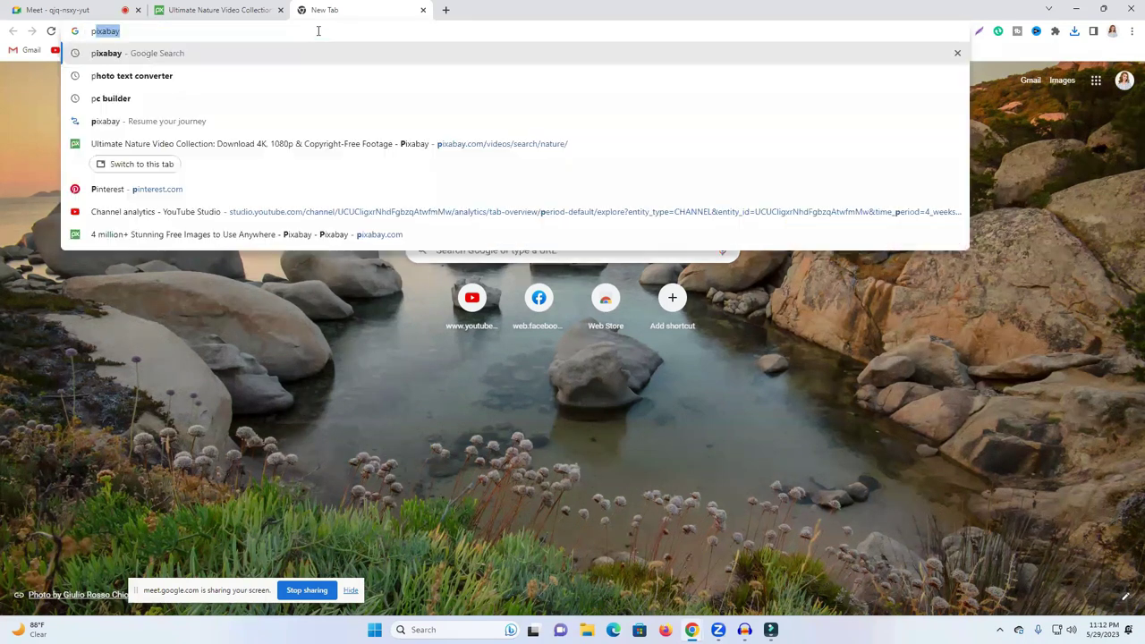
{"action": "type", "text": "ixel"}
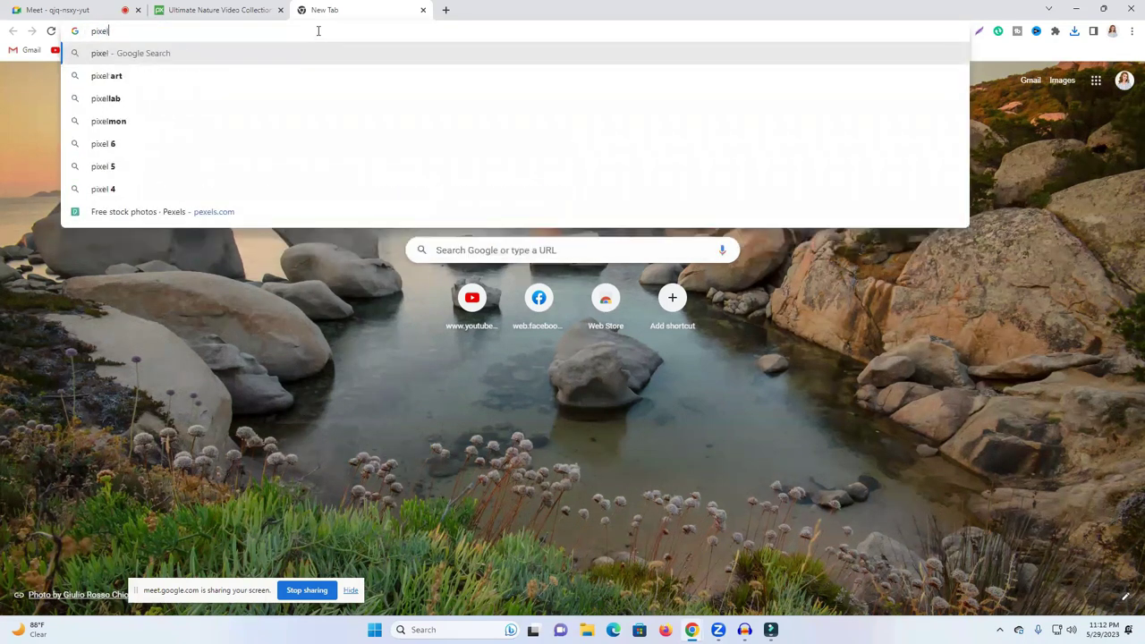
{"action": "key", "text": "Return"}
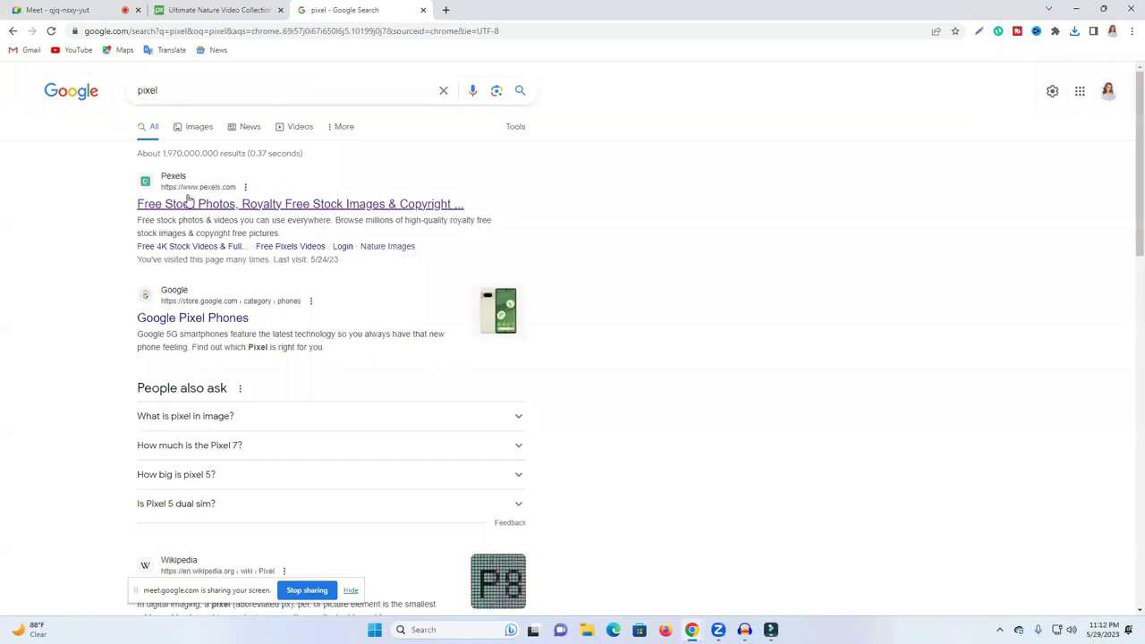
{"action": "scroll", "coordinate": [223, 191], "scroll_direction": "down", "scroll_amount": 3}
{"action": "scroll", "coordinate": [269, 165], "scroll_direction": "up", "scroll_amount": 3}
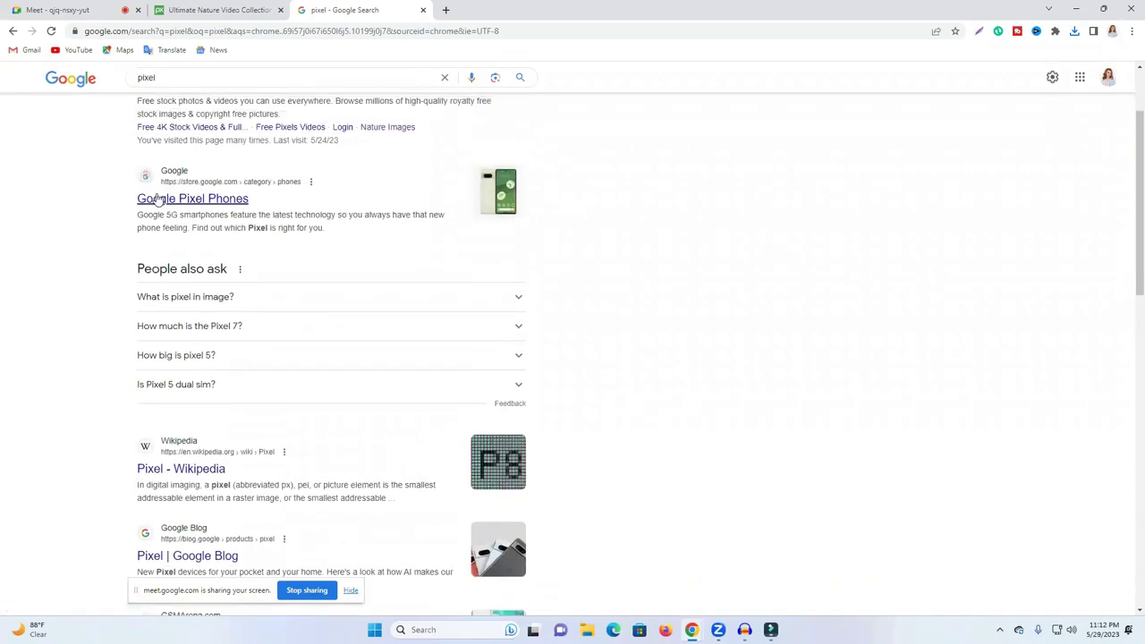
{"action": "right_click", "coordinate": [195, 209]}
{"action": "left_click", "coordinate": [225, 218]}
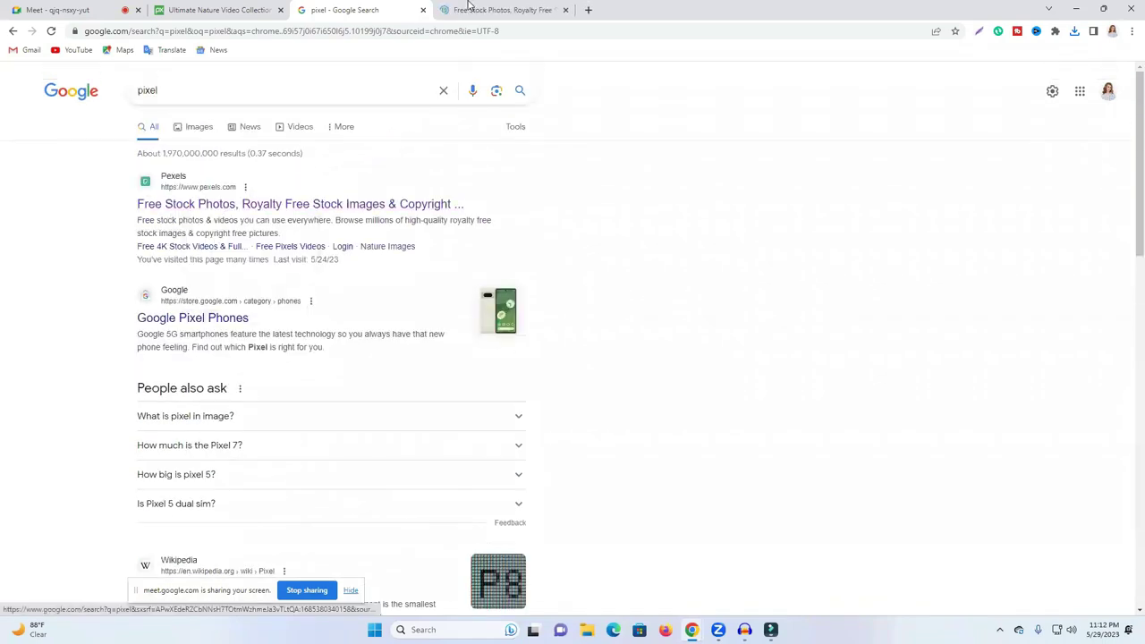
{"action": "left_click", "coordinate": [493, 8]}
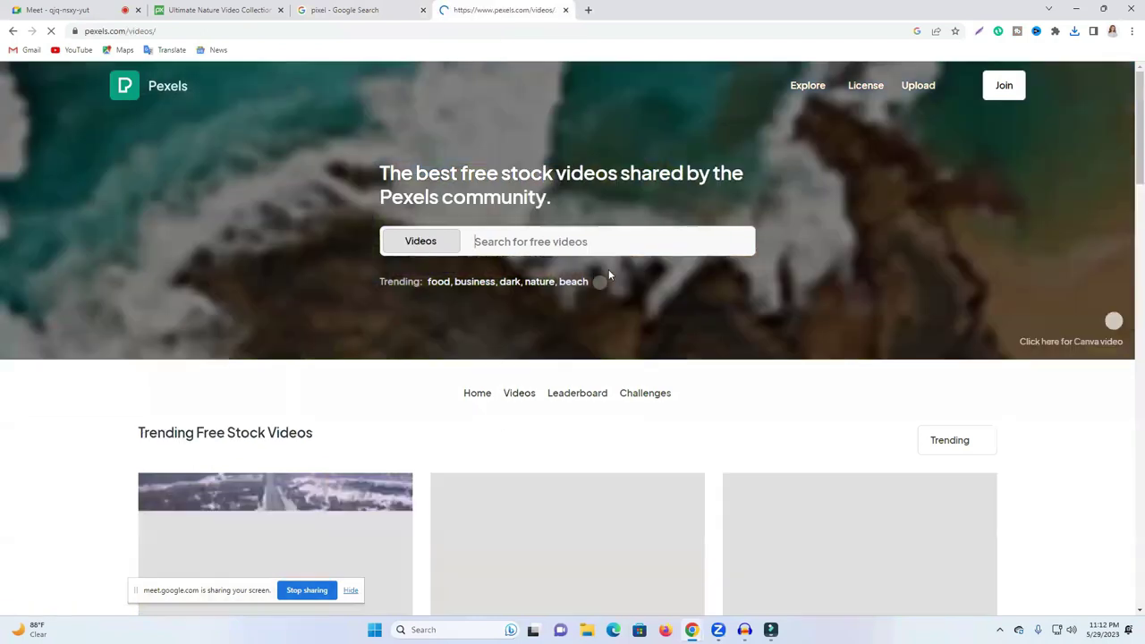
Step: Download the pink shoreline aerial clip from Pexels, then return to the pixel search results
{"action": "scroll", "coordinate": [510, 384], "scroll_direction": "down", "scroll_amount": 1}
{"action": "scroll", "coordinate": [497, 339], "scroll_direction": "down", "scroll_amount": 2}
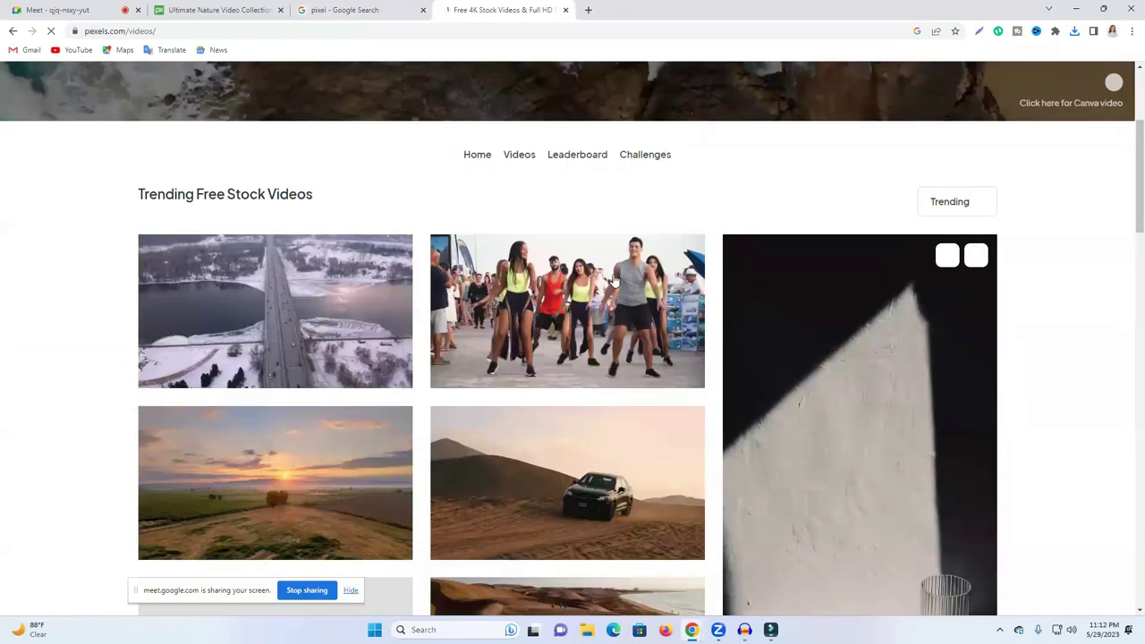
{"action": "scroll", "coordinate": [609, 271], "scroll_direction": "down", "scroll_amount": 5}
{"action": "mouse_move", "coordinate": [304, 249]}
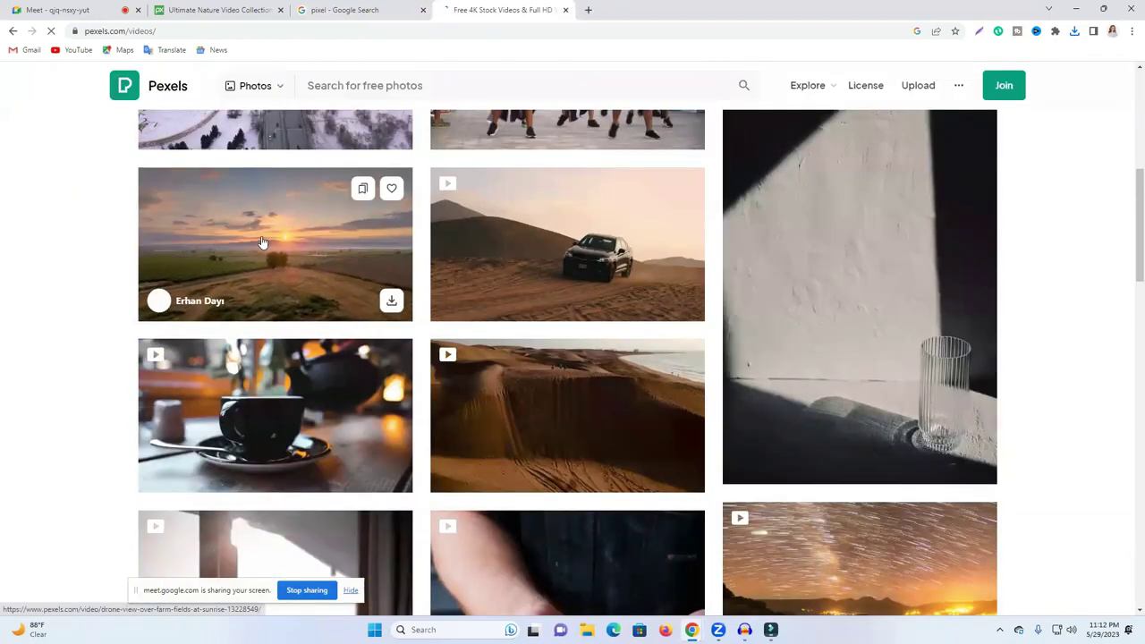
{"action": "scroll", "coordinate": [1016, 433], "scroll_direction": "down", "scroll_amount": 2}
{"action": "scroll", "coordinate": [1016, 432], "scroll_direction": "down", "scroll_amount": 6}
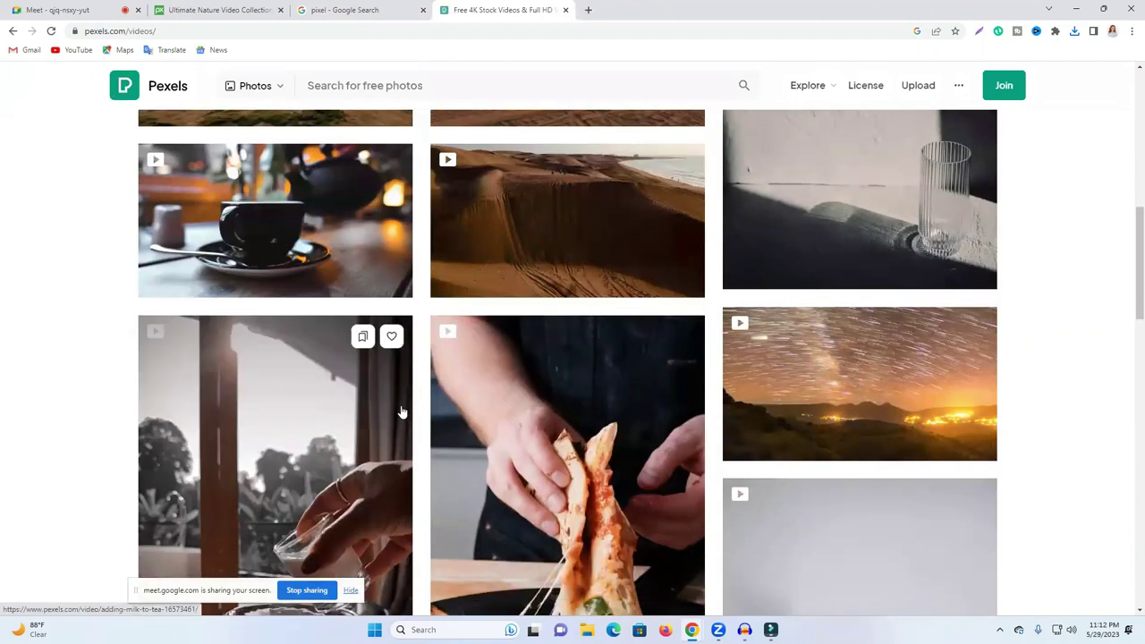
{"action": "scroll", "coordinate": [631, 396], "scroll_direction": "down", "scroll_amount": 9}
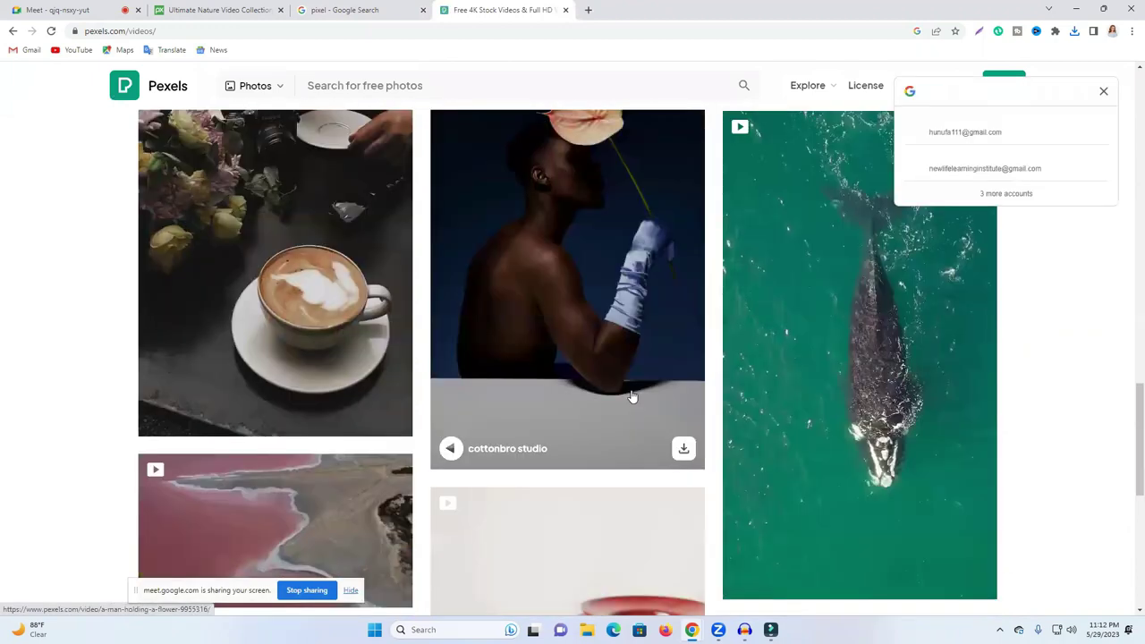
{"action": "scroll", "coordinate": [632, 396], "scroll_direction": "up", "scroll_amount": 8}
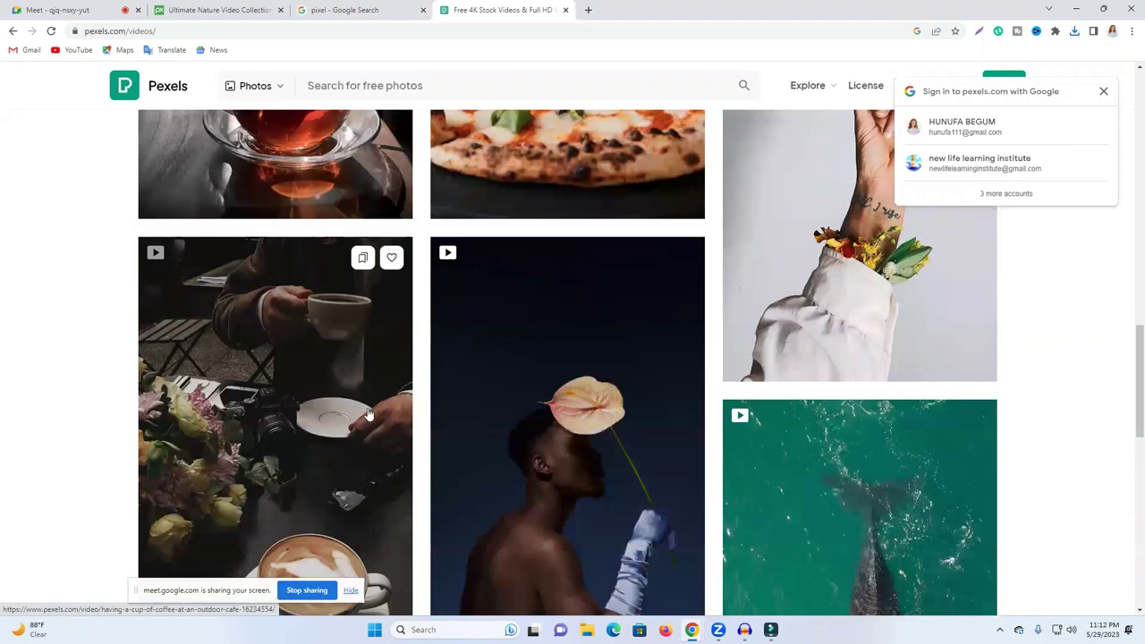
{"action": "scroll", "coordinate": [409, 378], "scroll_direction": "down", "scroll_amount": 5}
{"action": "left_click", "coordinate": [391, 402]}
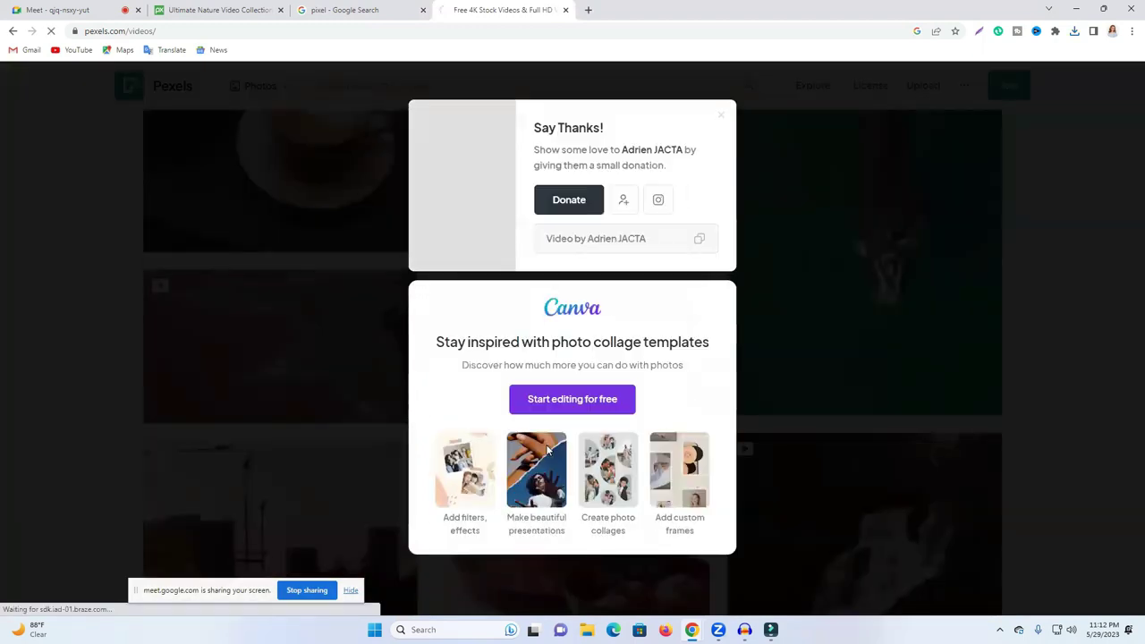
{"action": "left_click", "coordinate": [721, 115]}
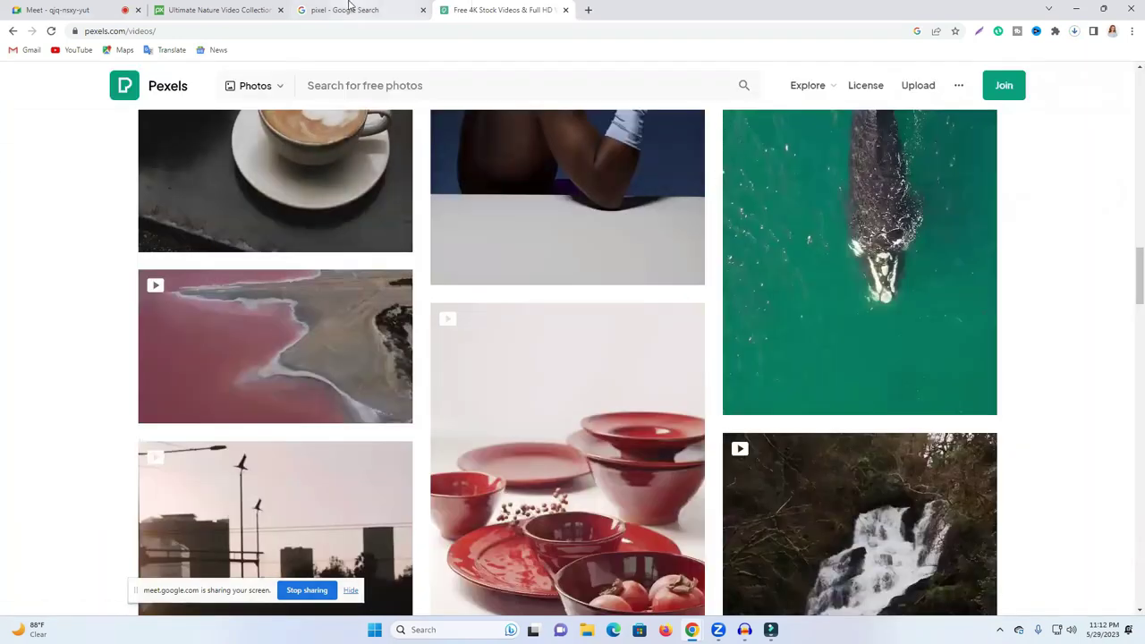
{"action": "left_click", "coordinate": [336, 8]}
Step: Change the search to 'pixabay' and open the Unsplash #pixabay pictures page
{"action": "scroll", "coordinate": [185, 218], "scroll_direction": "down", "scroll_amount": 8}
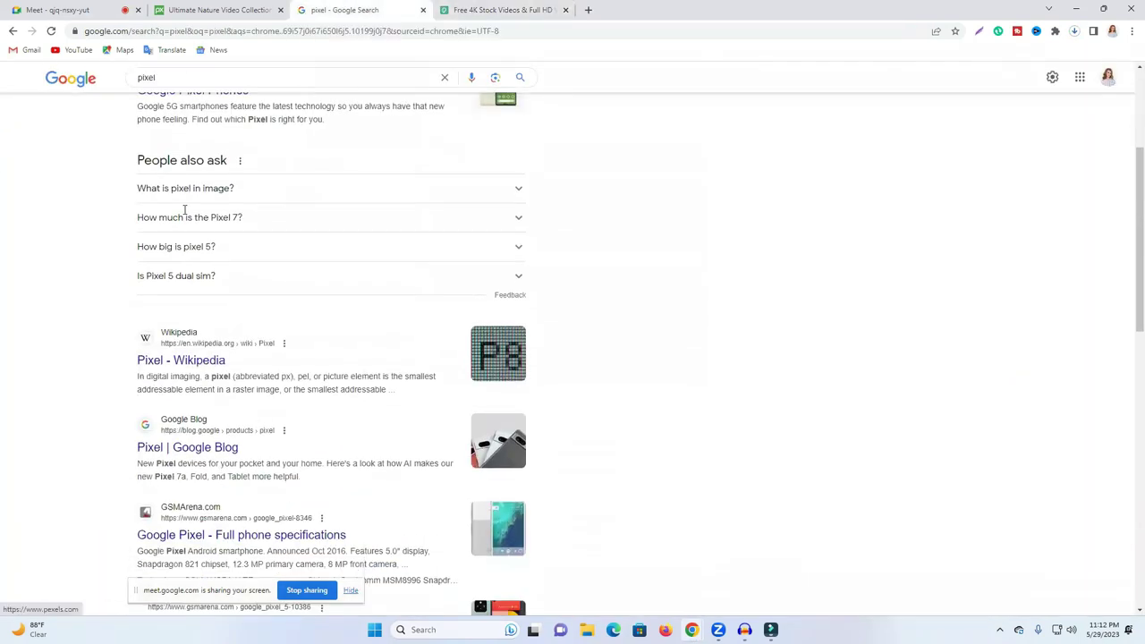
{"action": "scroll", "coordinate": [184, 218], "scroll_direction": "down", "scroll_amount": 3}
{"action": "scroll", "coordinate": [206, 220], "scroll_direction": "up", "scroll_amount": 2}
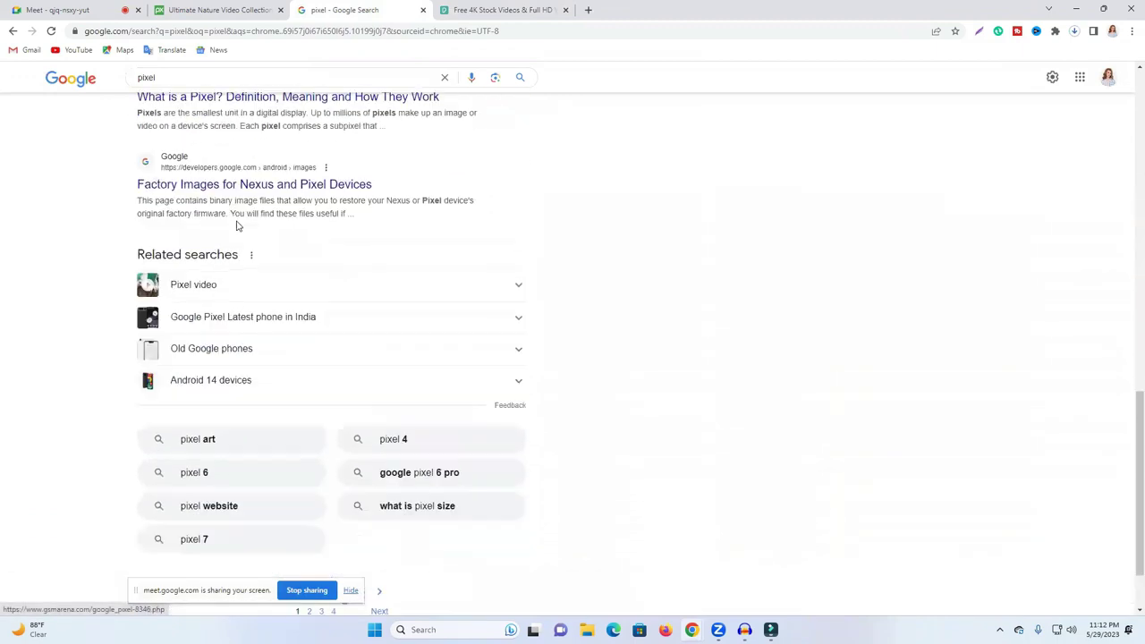
{"action": "left_click", "coordinate": [177, 79]}
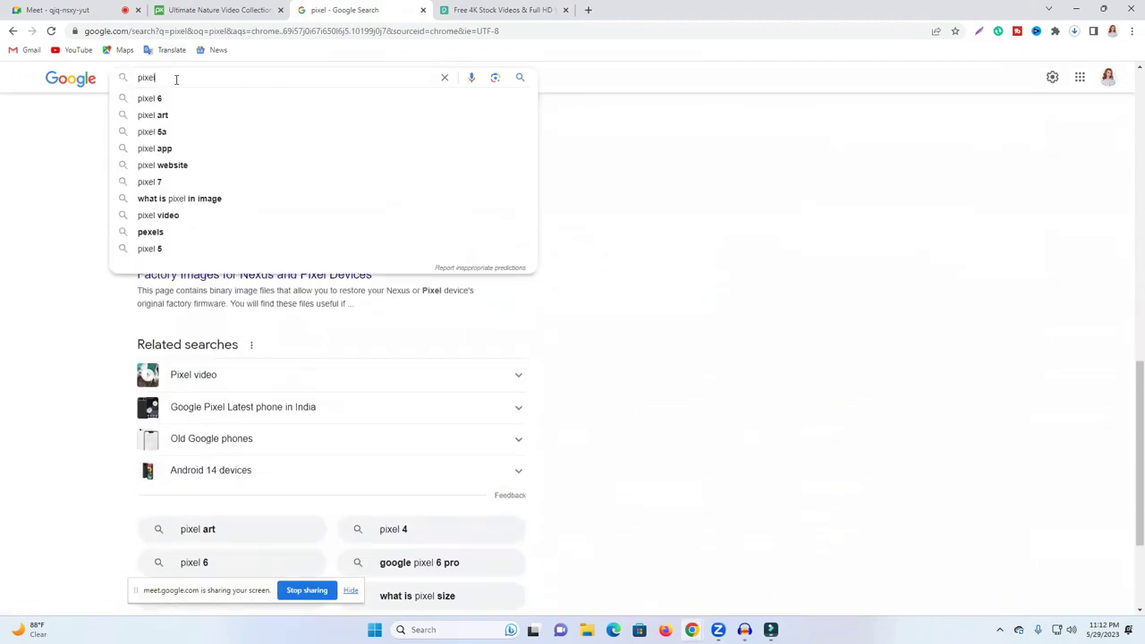
{"action": "type", "text": "b"}
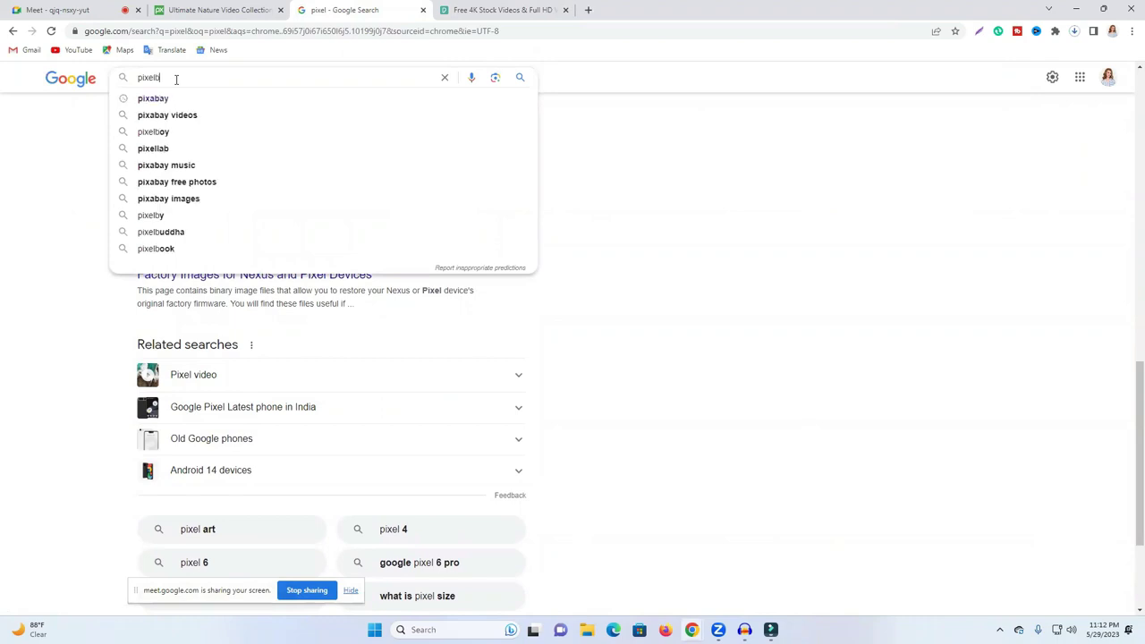
{"action": "left_click", "coordinate": [175, 97]}
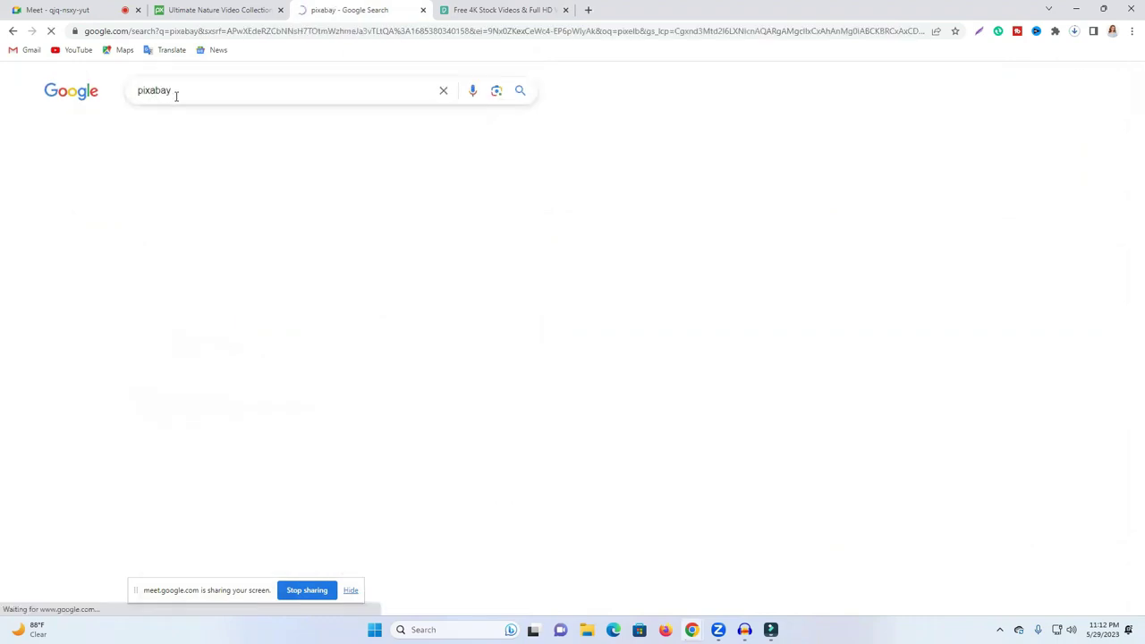
{"action": "scroll", "coordinate": [246, 358], "scroll_direction": "down", "scroll_amount": 10}
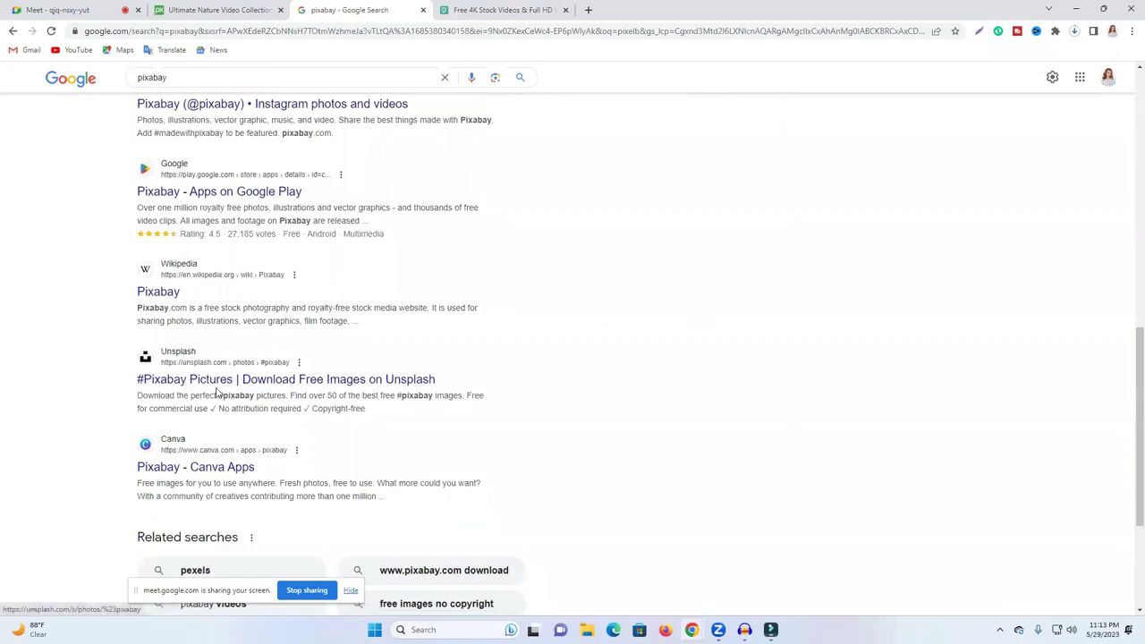
{"action": "left_click", "coordinate": [191, 382]}
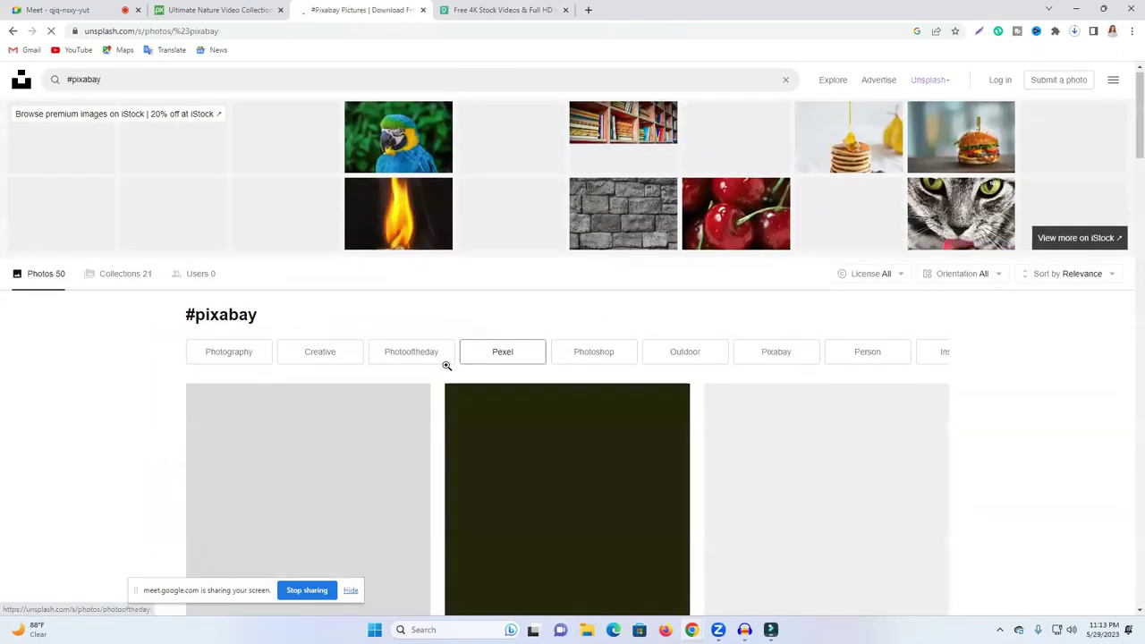
Step: Close the Unsplash tab and the Pexels stock videos tab, back on Pixabay nature videos
{"action": "scroll", "coordinate": [506, 374], "scroll_direction": "down", "scroll_amount": 3}
{"action": "scroll", "coordinate": [470, 327], "scroll_direction": "up", "scroll_amount": 2}
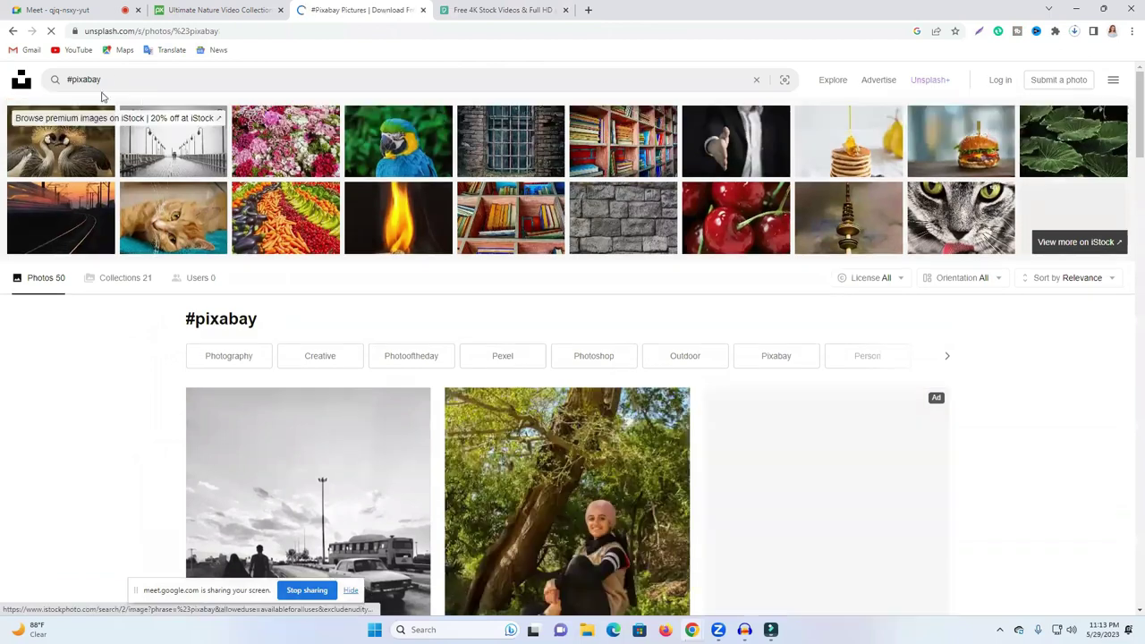
{"action": "left_click", "coordinate": [422, 11]}
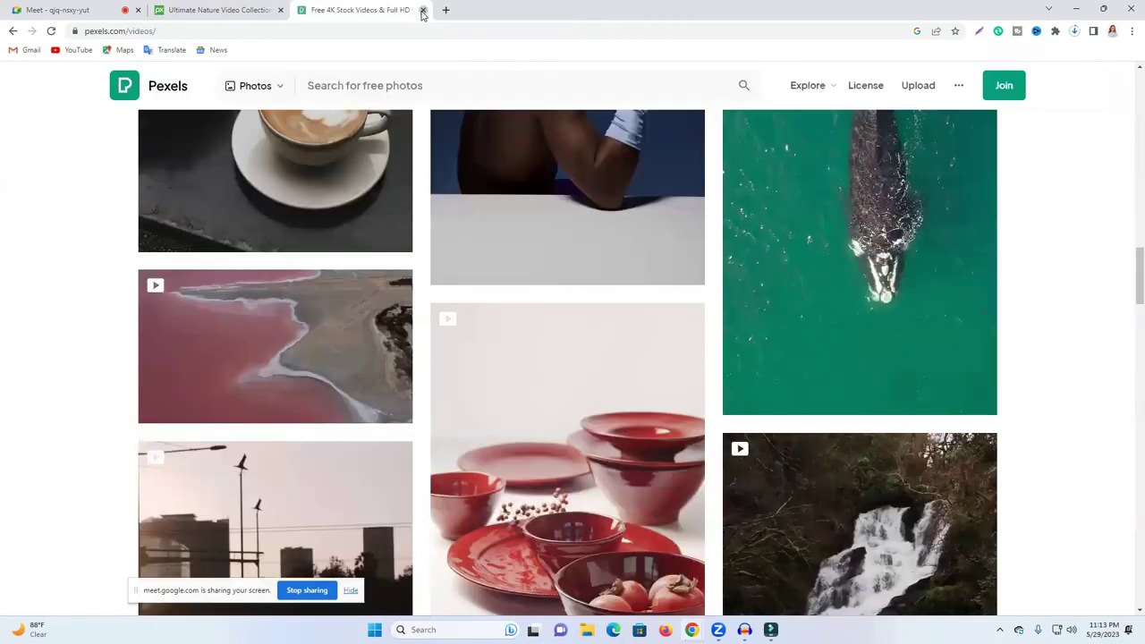
{"action": "key", "text": "ctrl+Page_Up"}
{"action": "middle_click", "coordinate": [295, 9]}
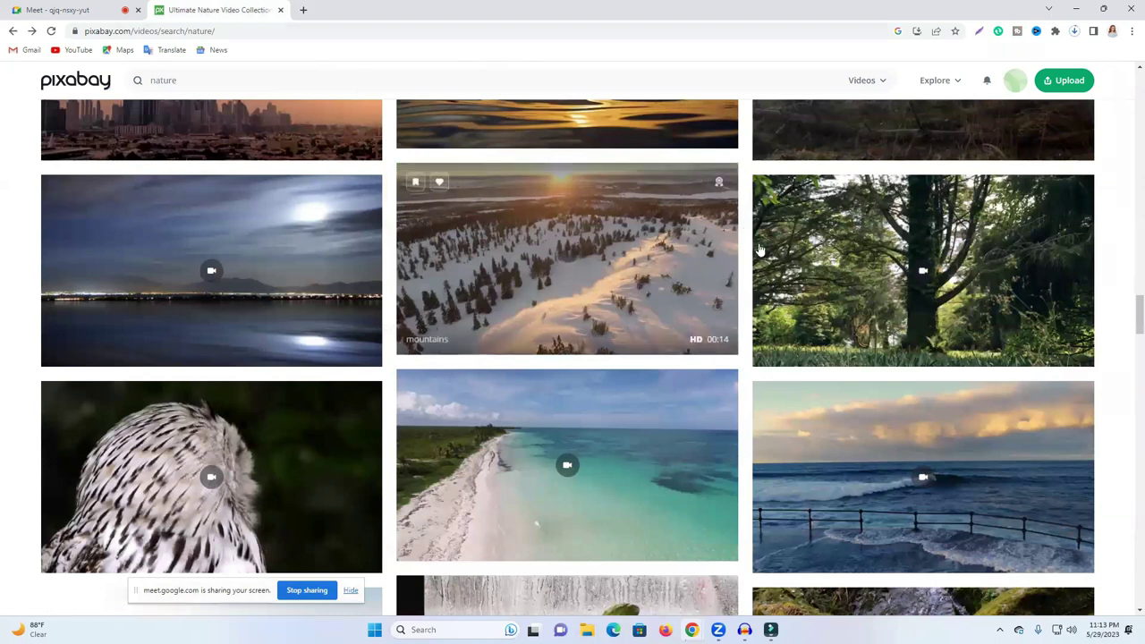
Step: Scroll the Pixabay nature video results back to the top and open a new blank tab
{"action": "scroll", "coordinate": [706, 248], "scroll_direction": "up", "scroll_amount": 2}
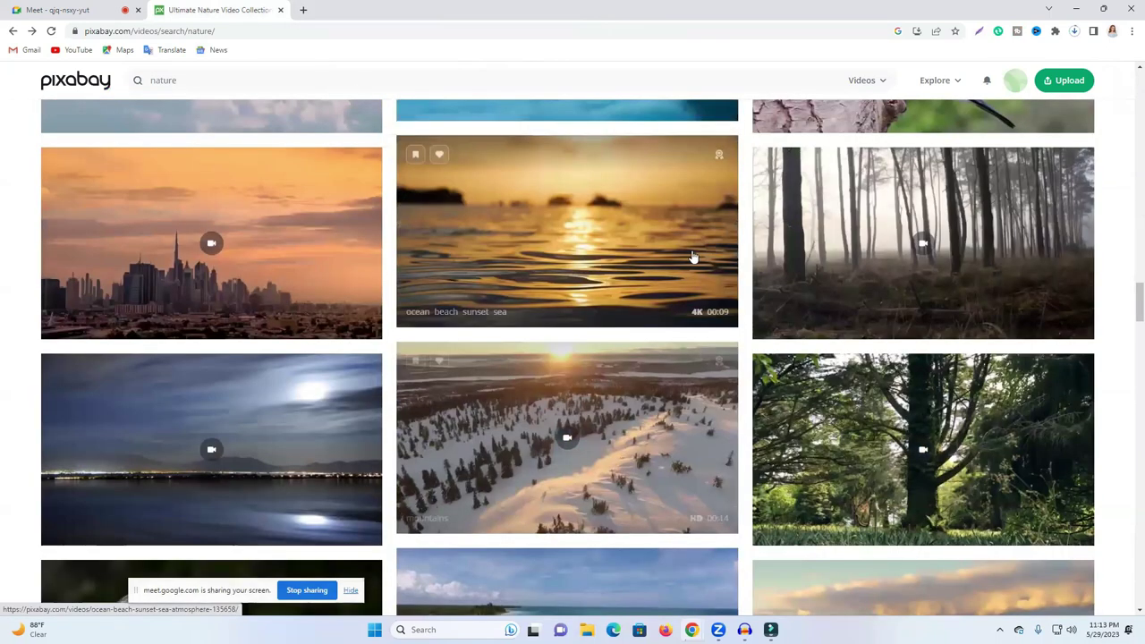
{"action": "scroll", "coordinate": [693, 258], "scroll_direction": "up", "scroll_amount": 8}
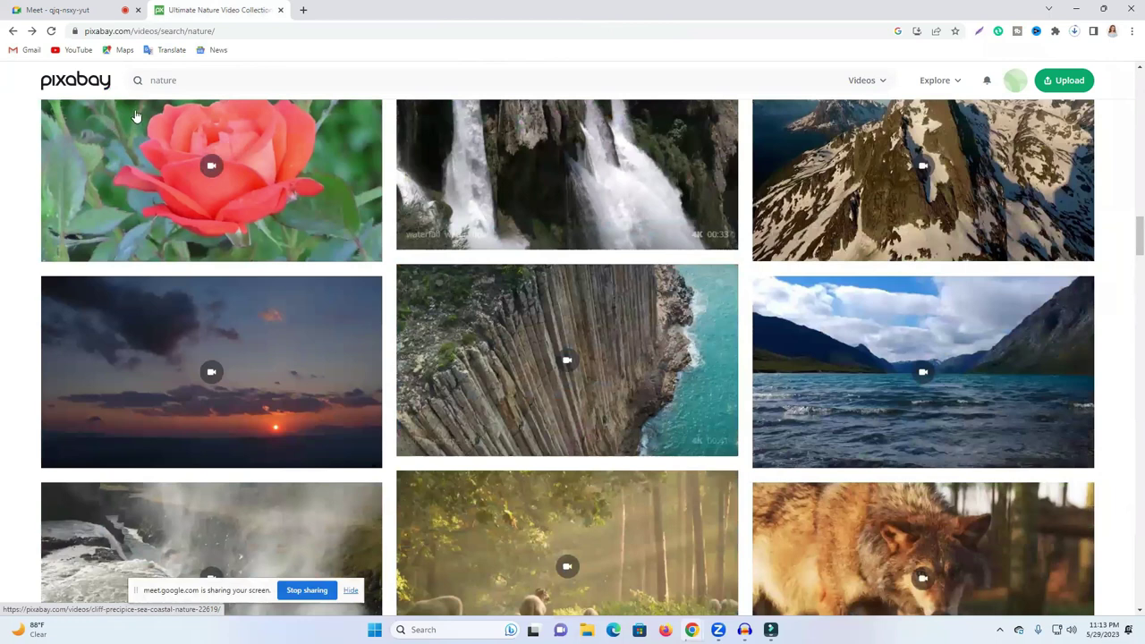
{"action": "scroll", "coordinate": [834, 296], "scroll_direction": "up", "scroll_amount": 5}
{"action": "scroll", "coordinate": [848, 297], "scroll_direction": "up", "scroll_amount": 5}
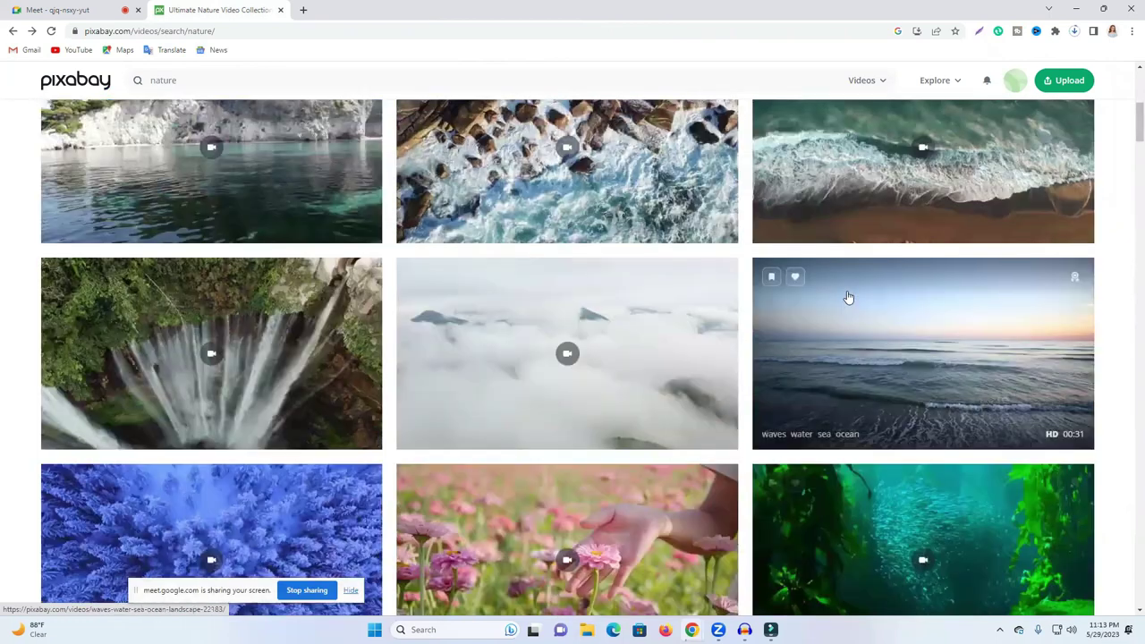
{"action": "scroll", "coordinate": [694, 73], "scroll_direction": "up", "scroll_amount": 4}
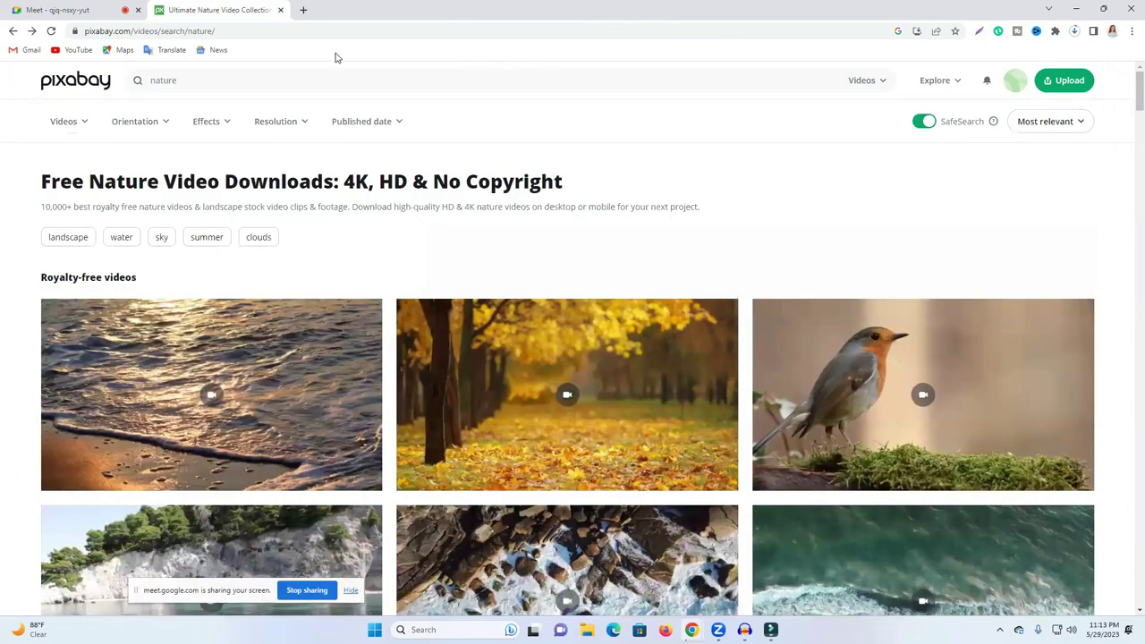
{"action": "key", "text": "ctrl+t"}
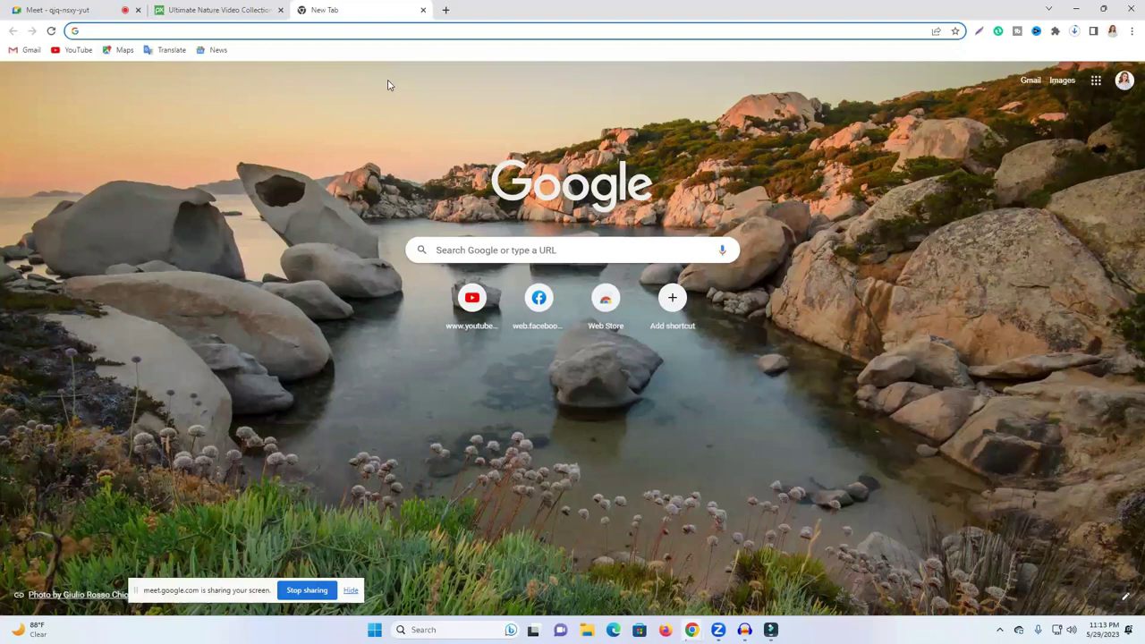
Step: Open YouTube, then in another tab search 'youtube library' and open the YouTube Audio Library
{"action": "left_click", "coordinate": [472, 299]}
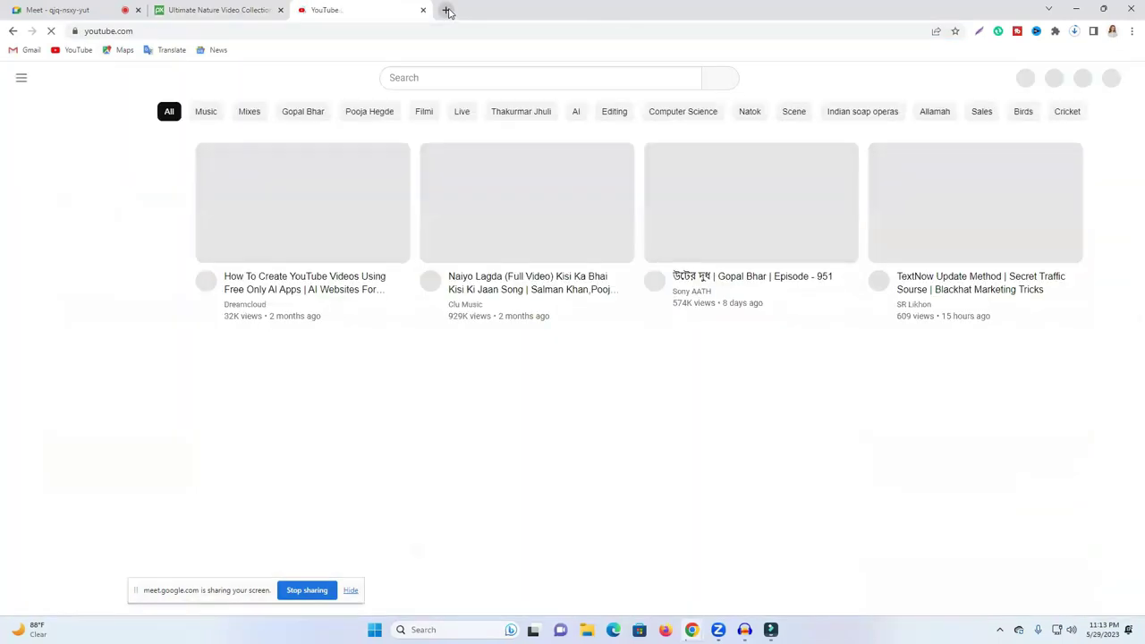
{"action": "left_click", "coordinate": [446, 10]}
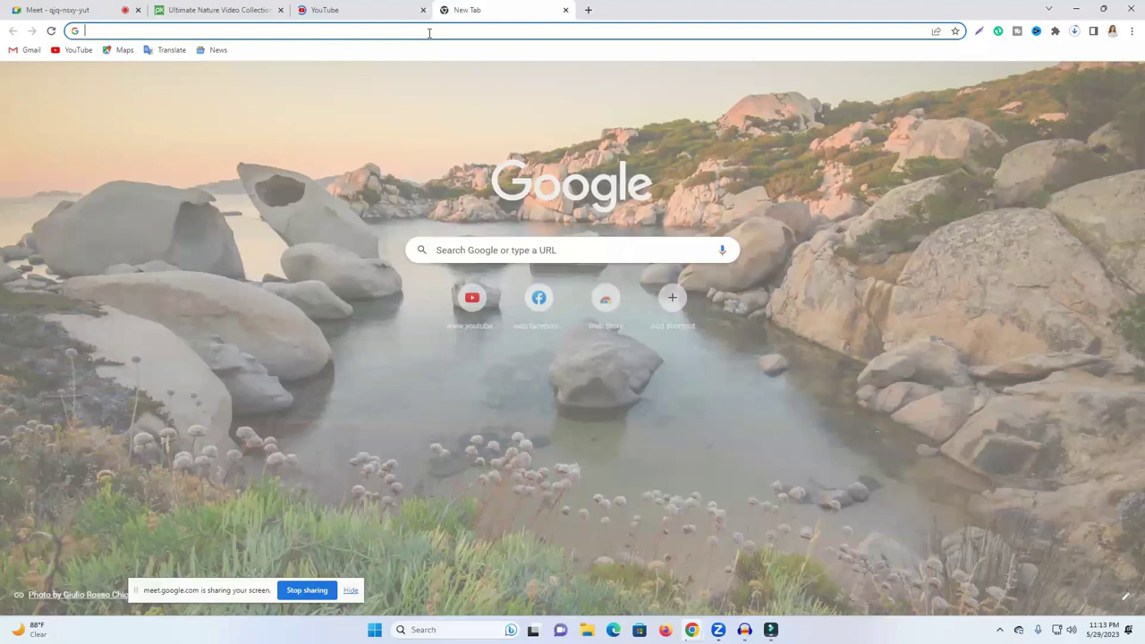
{"action": "type", "text": "yout"}
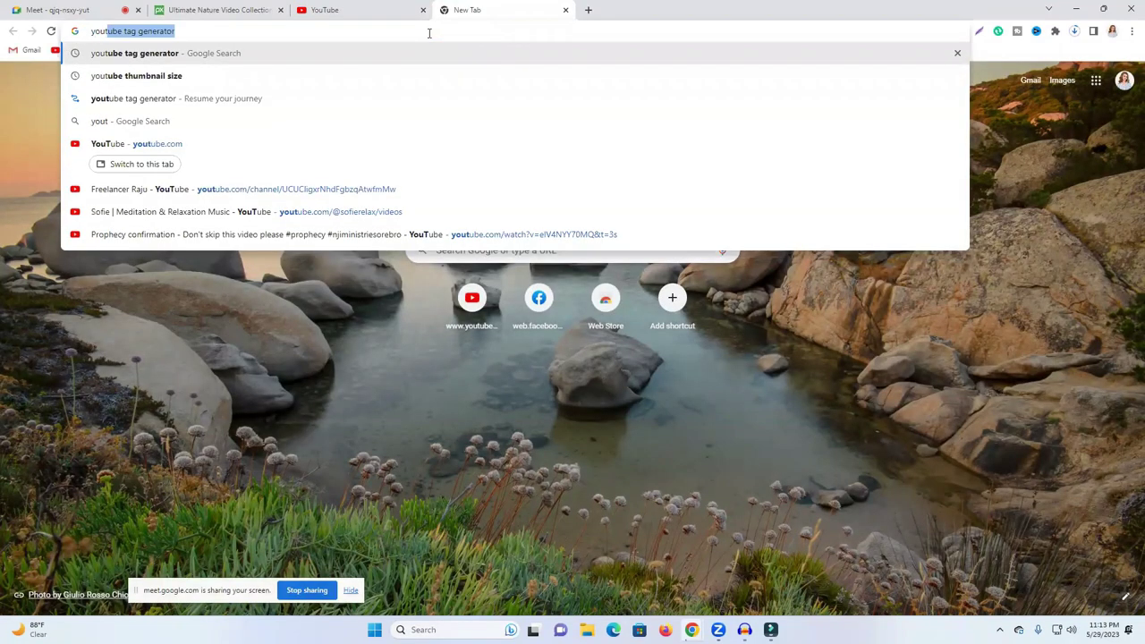
{"action": "type", "text": "u"}
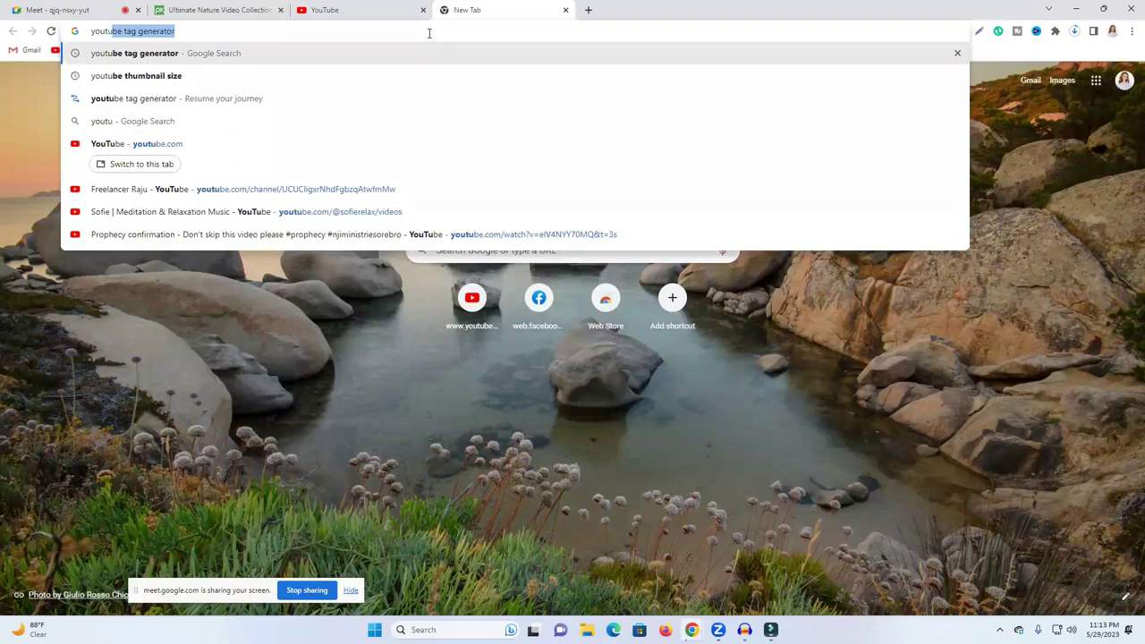
{"action": "type", "text": "be"}
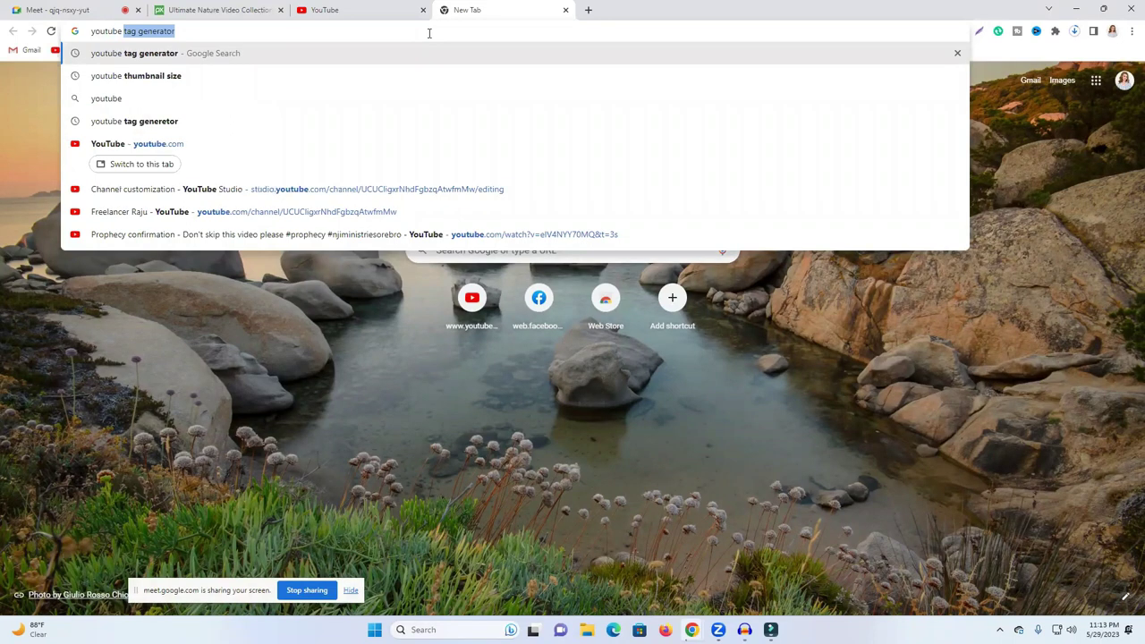
{"action": "type", "text": " li"}
{"action": "key", "text": "Return"}
{"action": "left_click", "coordinate": [209, 215]}
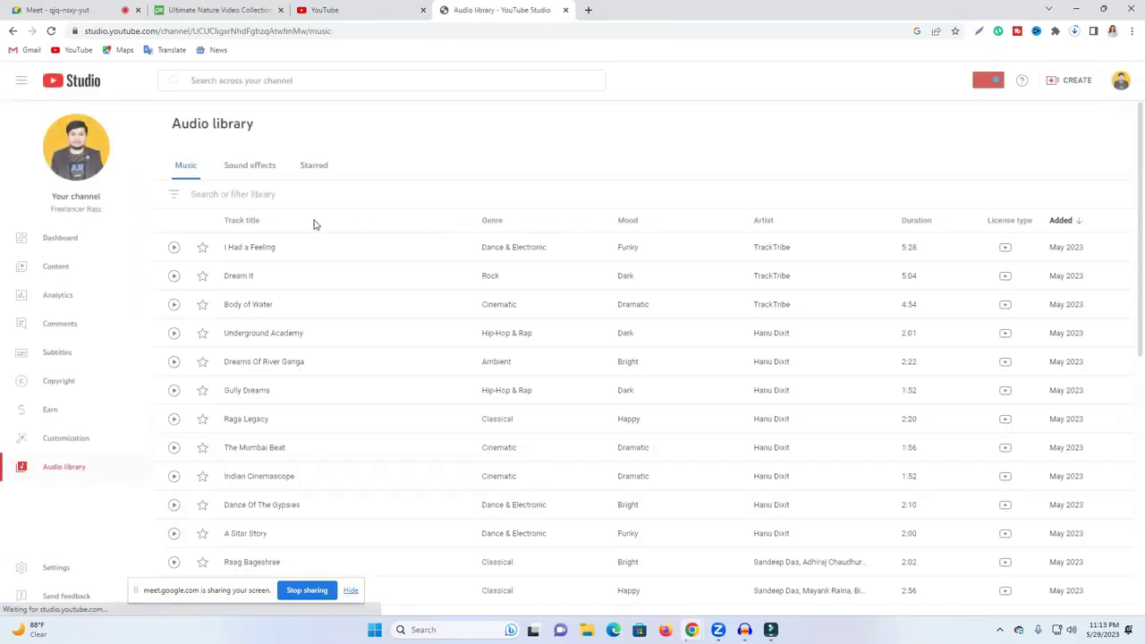
Step: Go back twice from the Audio library, past the search results, to the blank new tab page
{"action": "scroll", "coordinate": [202, 268], "scroll_direction": "down", "scroll_amount": 5}
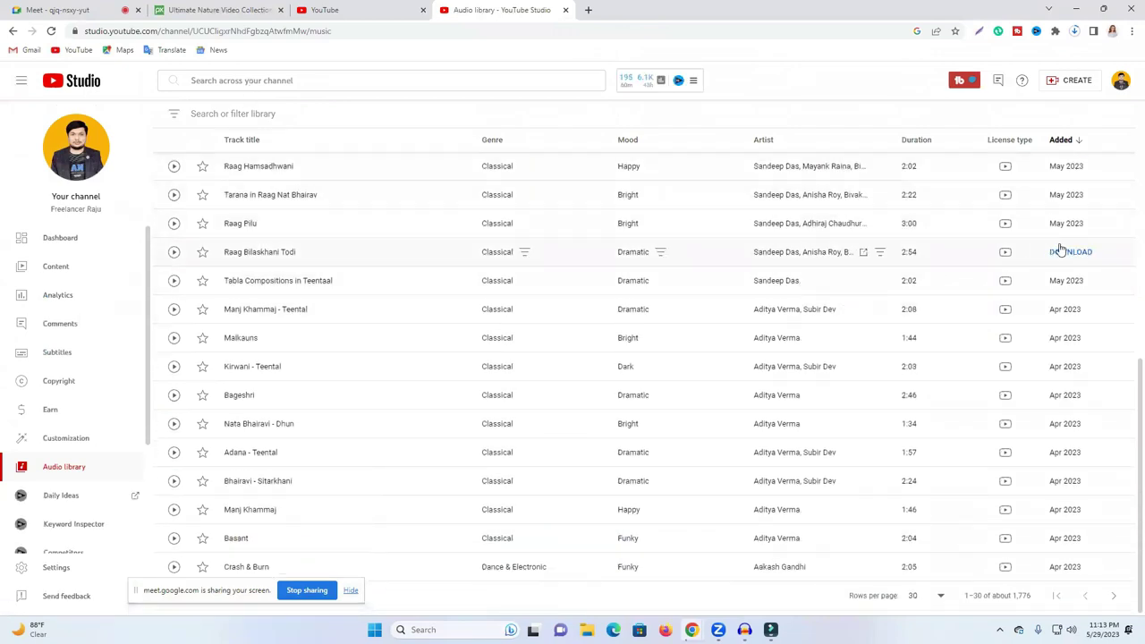
{"action": "scroll", "coordinate": [463, 289], "scroll_direction": "up", "scroll_amount": 5}
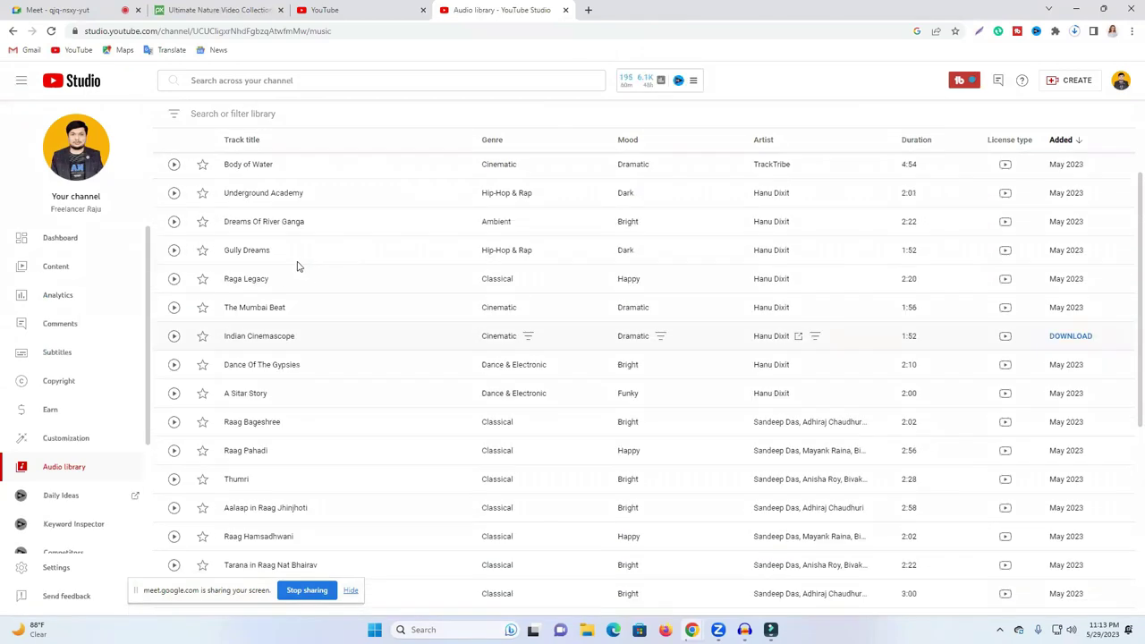
{"action": "left_click", "coordinate": [13, 30]}
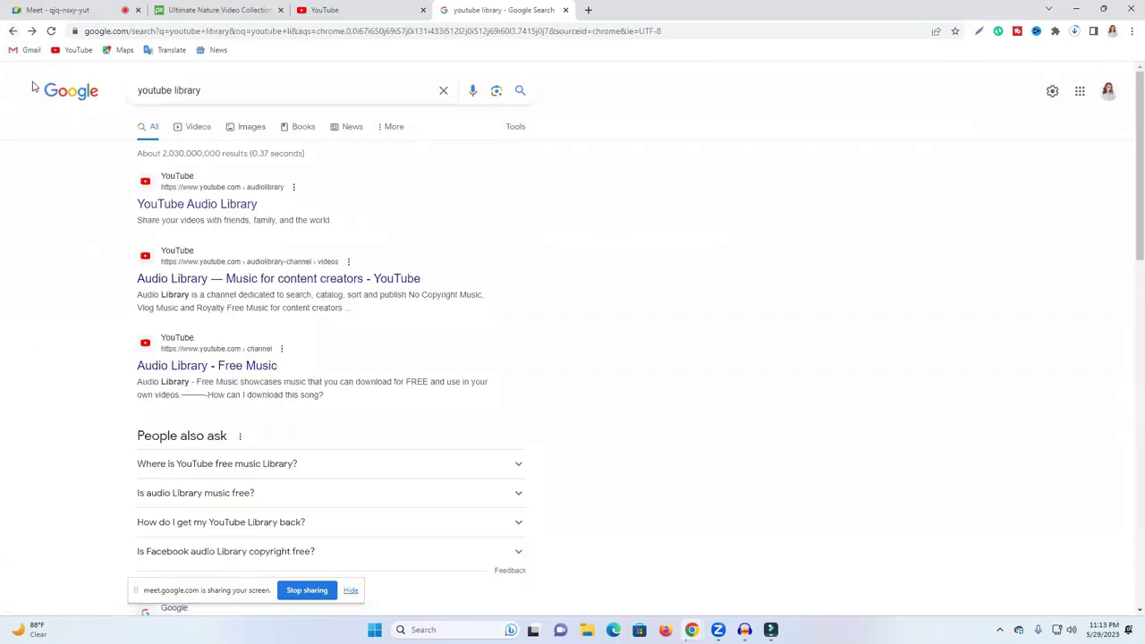
{"action": "left_click", "coordinate": [14, 31]}
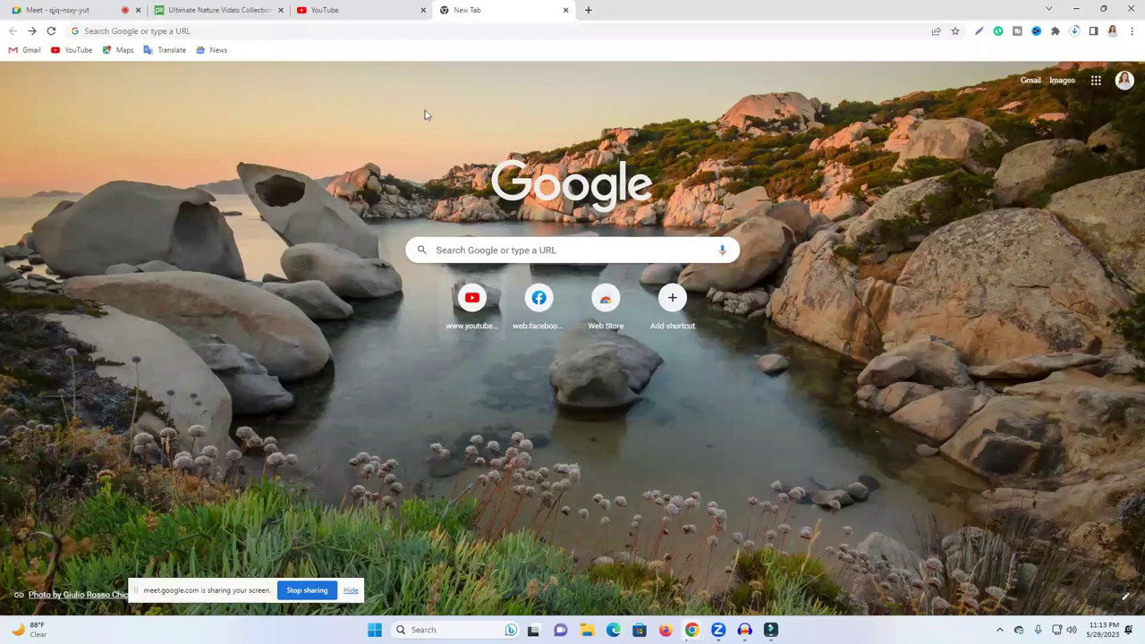
Step: Load youtube.com and search for 'ncs background music'
{"action": "type", "text": "youtube.com"}
{"action": "key", "text": "Return"}
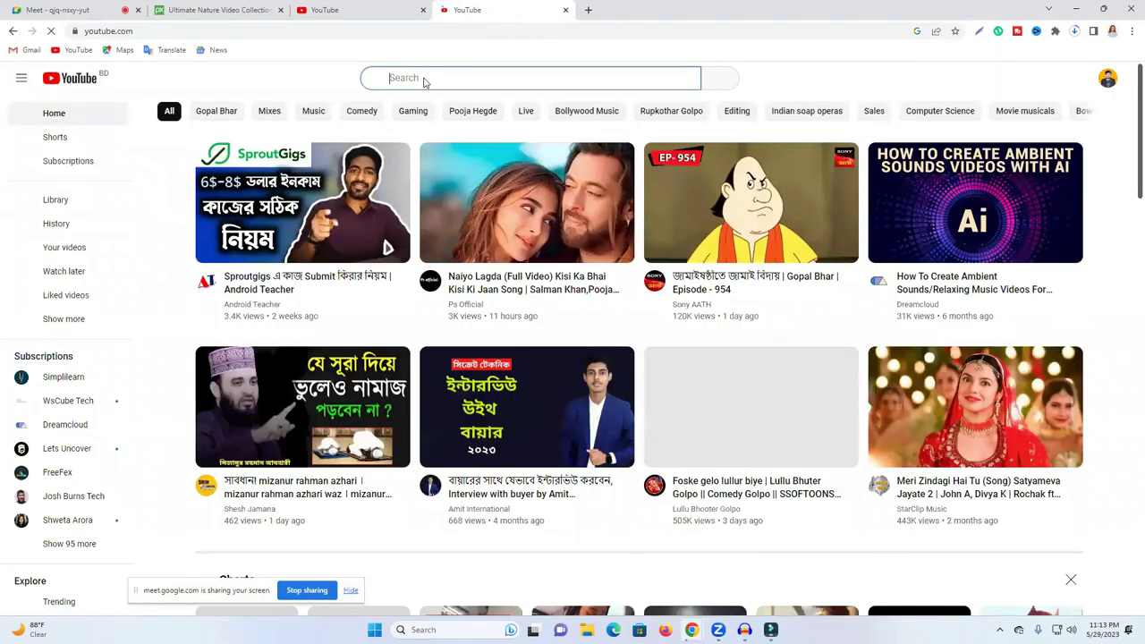
{"action": "type", "text": "nc"}
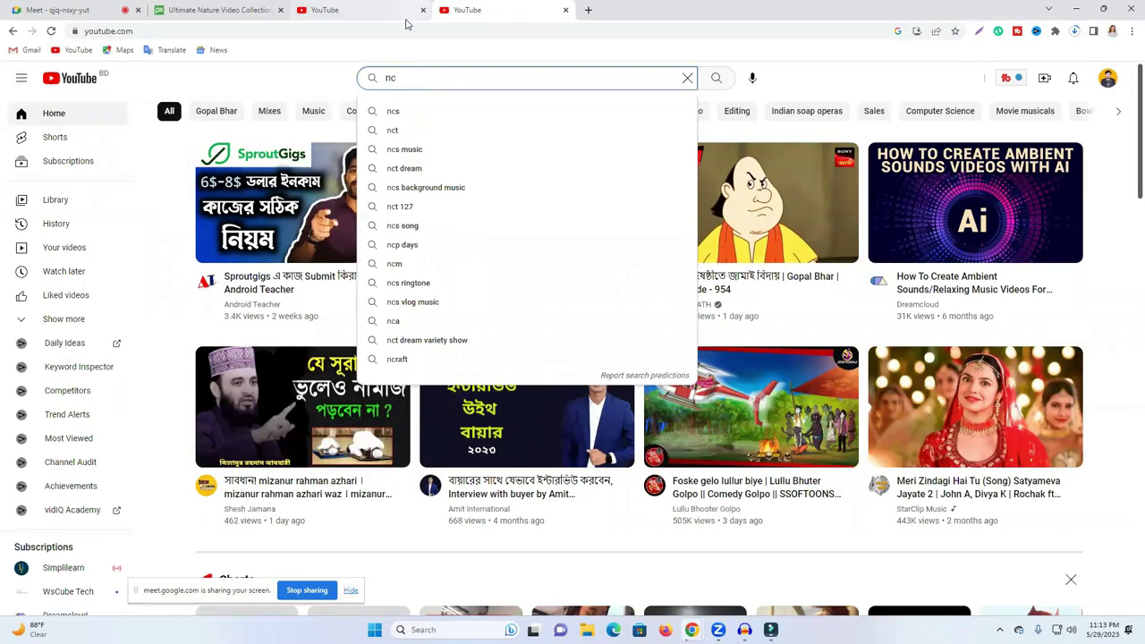
{"action": "type", "text": "c"}
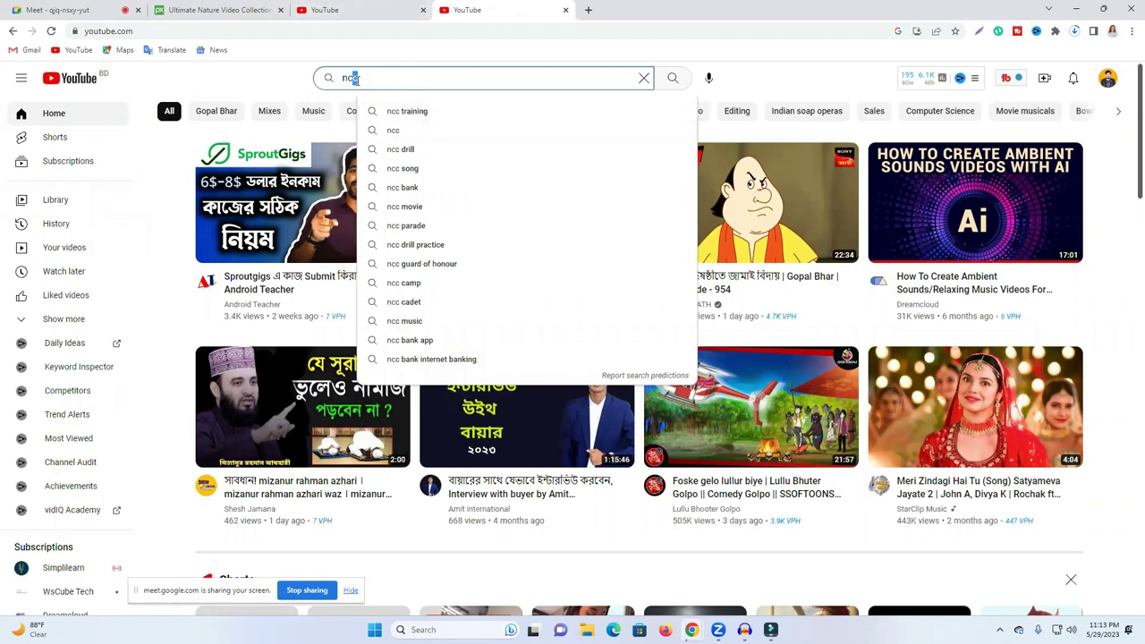
{"action": "type", "text": "s background music"}
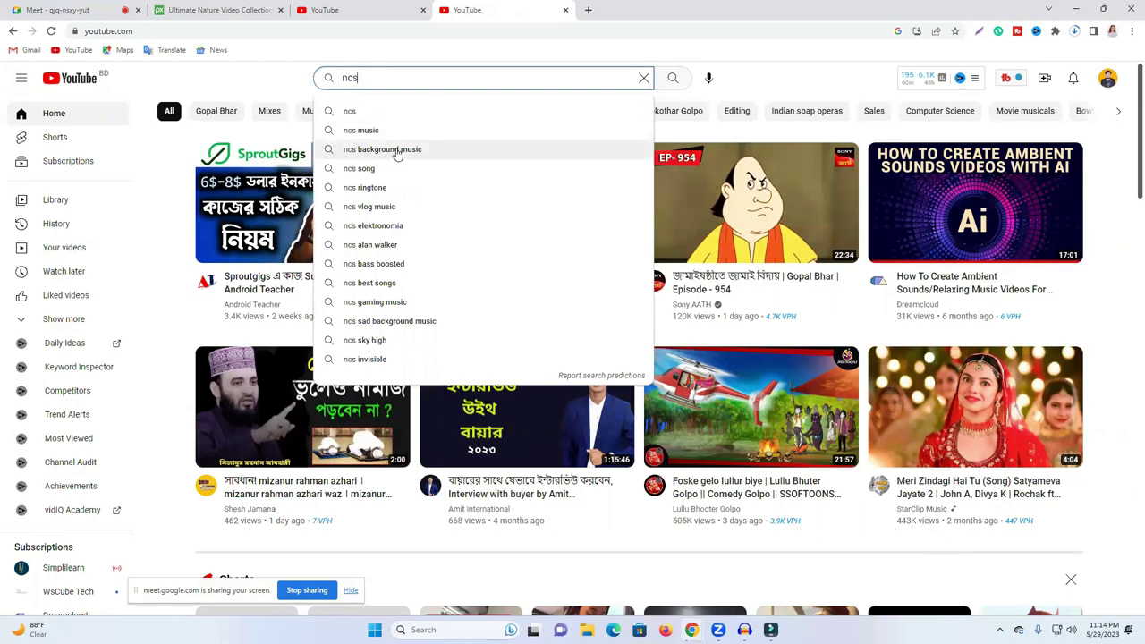
{"action": "left_click", "coordinate": [398, 152]}
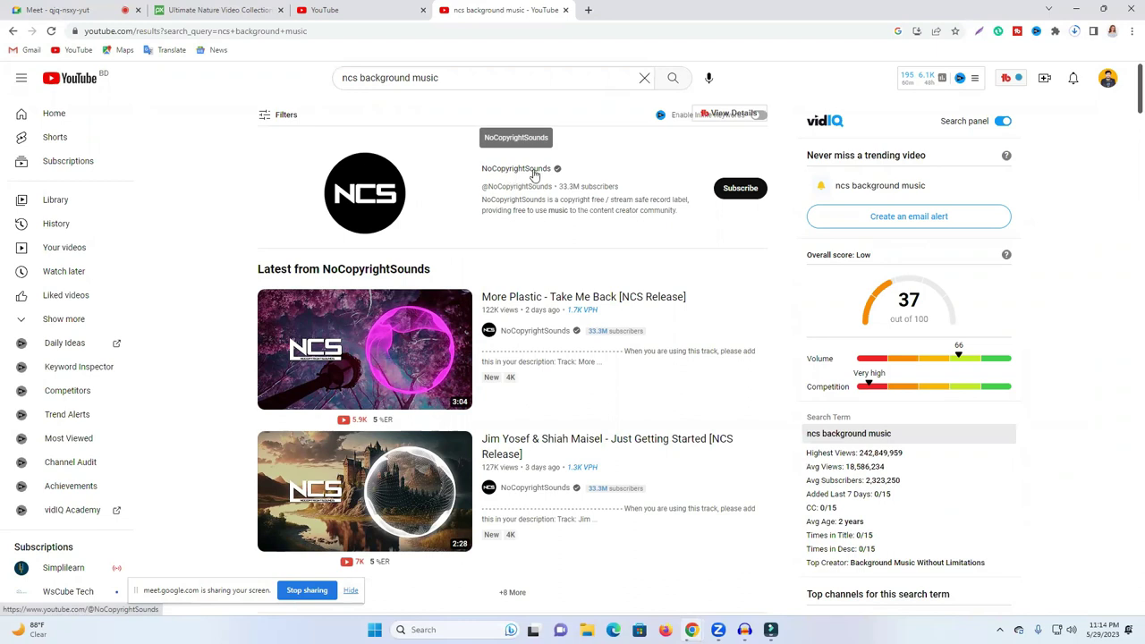
Step: Open the NoCopyrightSounds channel's videos and play 'More Plastic - Take Me Back'
{"action": "left_click", "coordinate": [534, 176]}
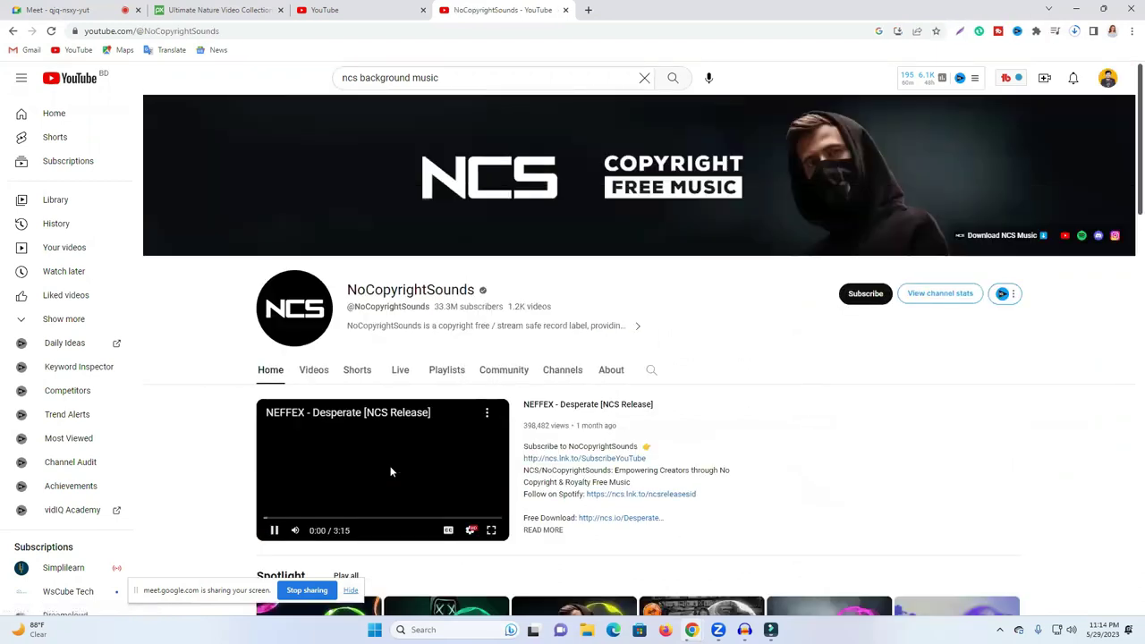
{"action": "left_click", "coordinate": [390, 472]}
{"action": "scroll", "coordinate": [491, 434], "scroll_direction": "down", "scroll_amount": 3}
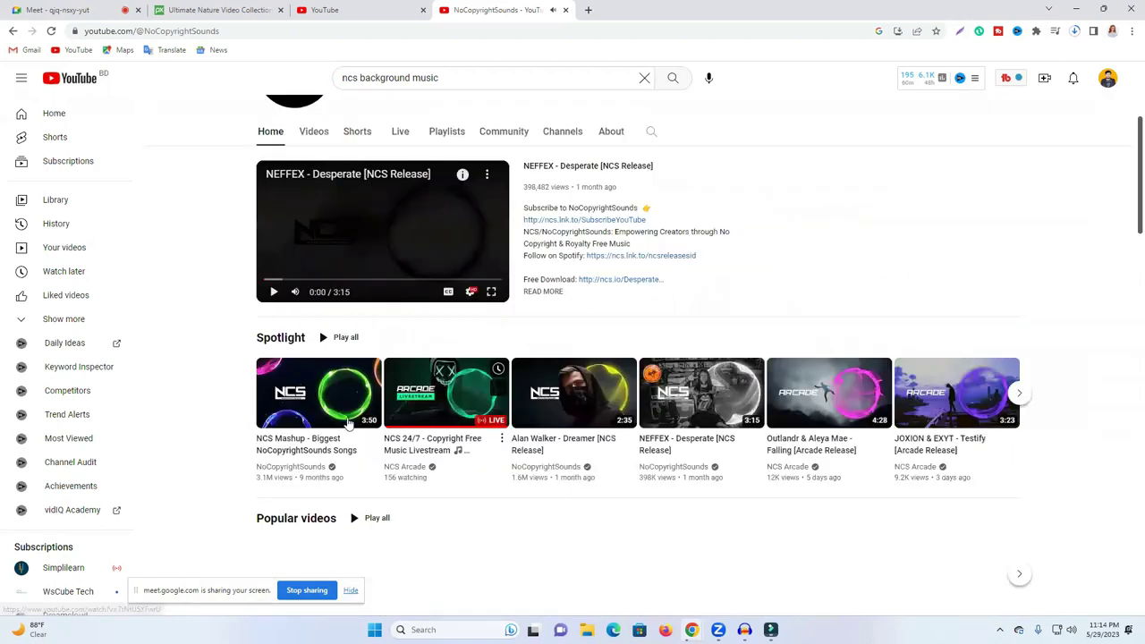
{"action": "scroll", "coordinate": [373, 286], "scroll_direction": "up", "scroll_amount": 1}
{"action": "scroll", "coordinate": [394, 340], "scroll_direction": "up", "scroll_amount": 1}
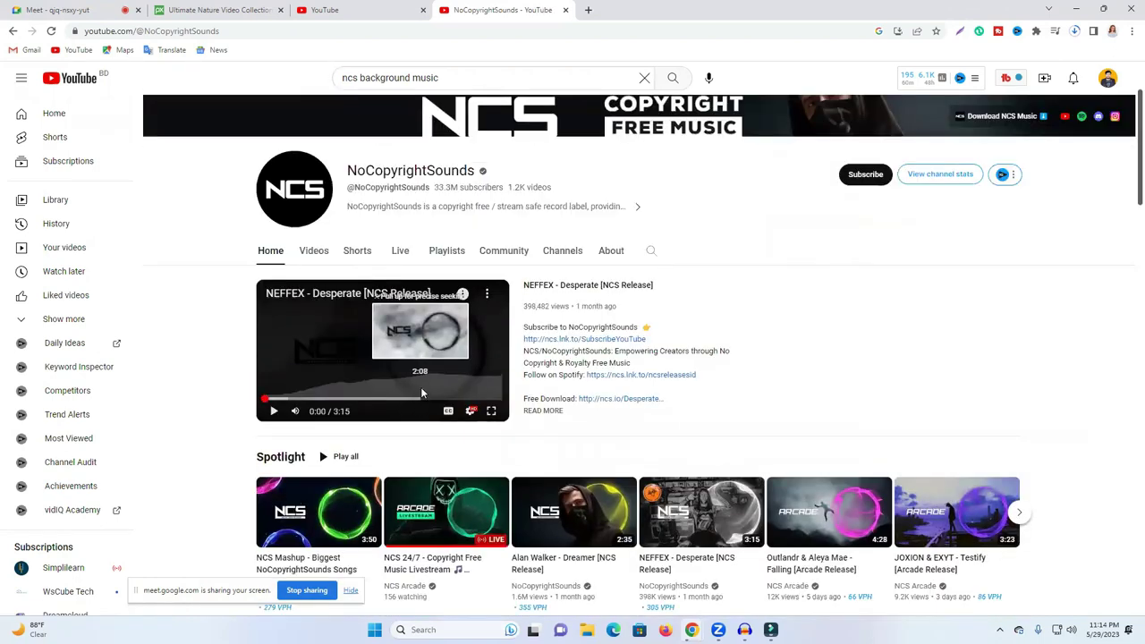
{"action": "left_click", "coordinate": [314, 253]}
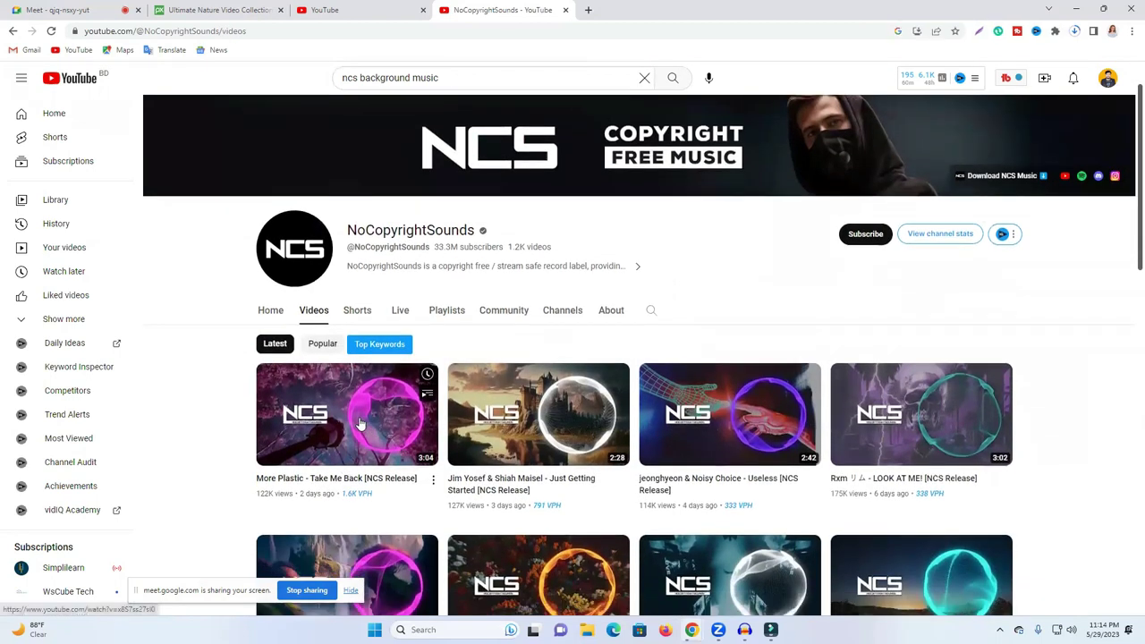
{"action": "left_click", "coordinate": [360, 423]}
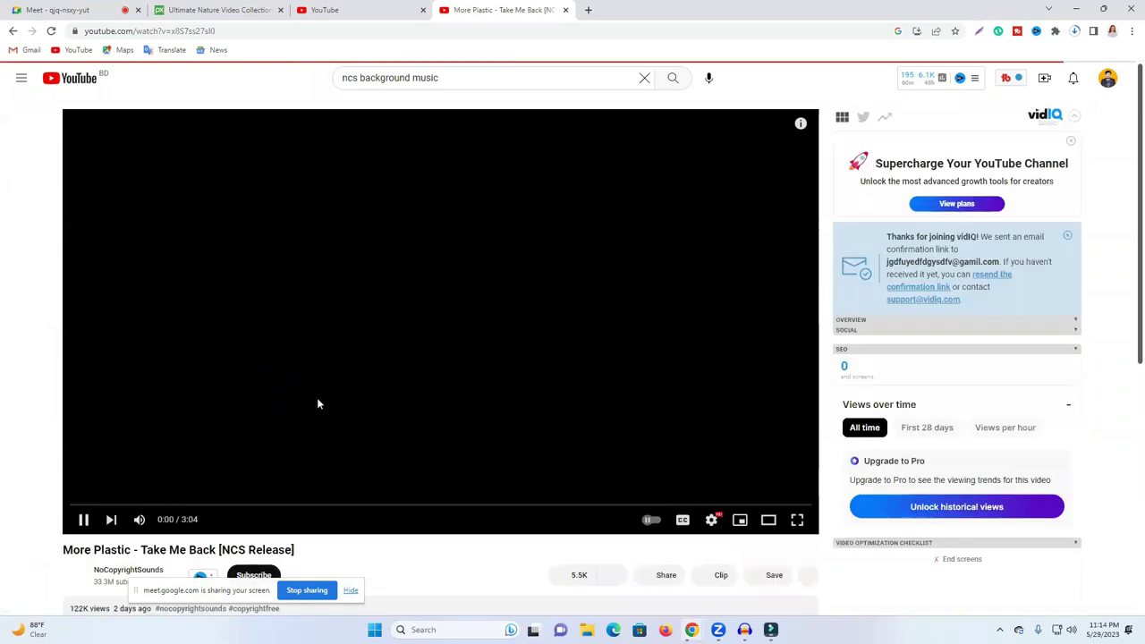
Step: Expand the full description of the More Plastic - Take Me Back video
{"action": "scroll", "coordinate": [242, 430], "scroll_direction": "down", "scroll_amount": 3}
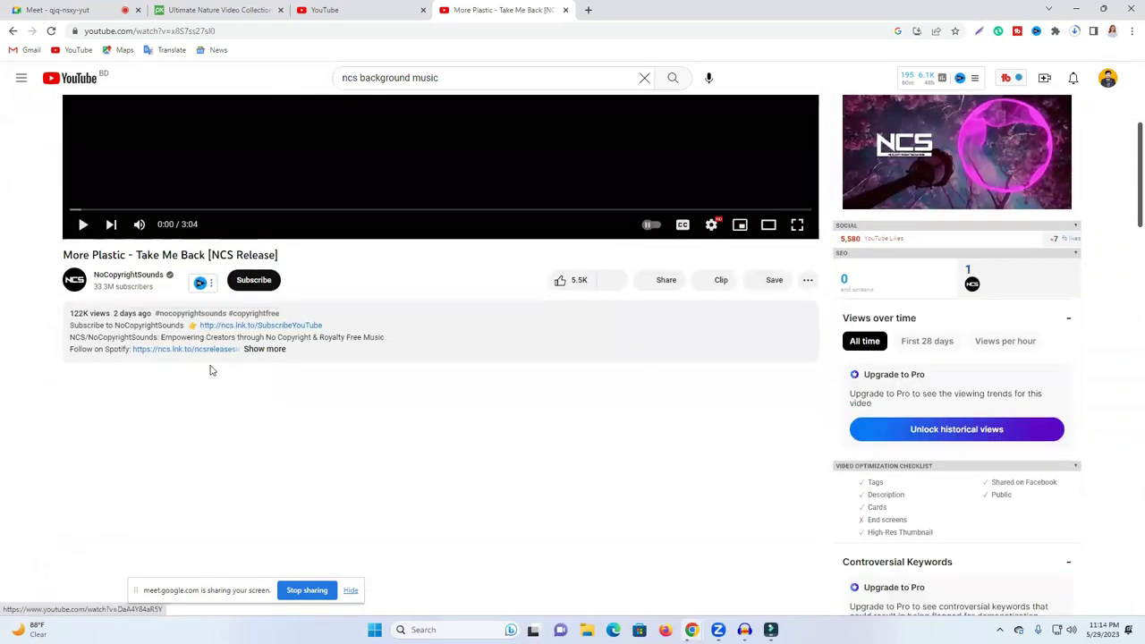
{"action": "left_click", "coordinate": [262, 349]}
{"action": "scroll", "coordinate": [331, 385], "scroll_direction": "down", "scroll_amount": 4}
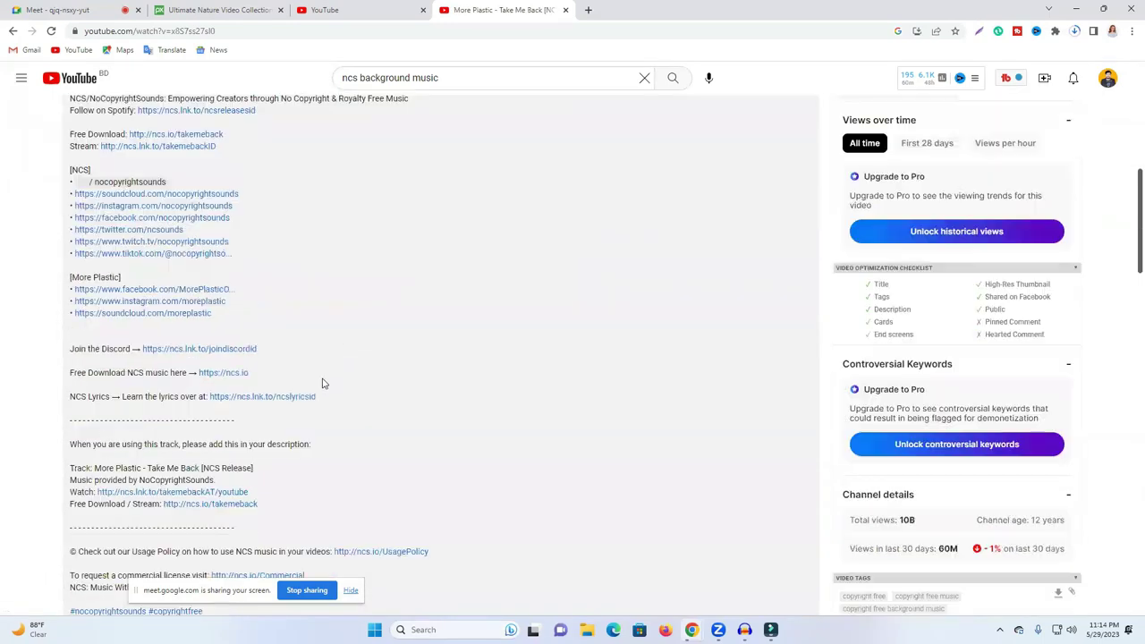
{"action": "scroll", "coordinate": [161, 358], "scroll_direction": "up", "scroll_amount": 2}
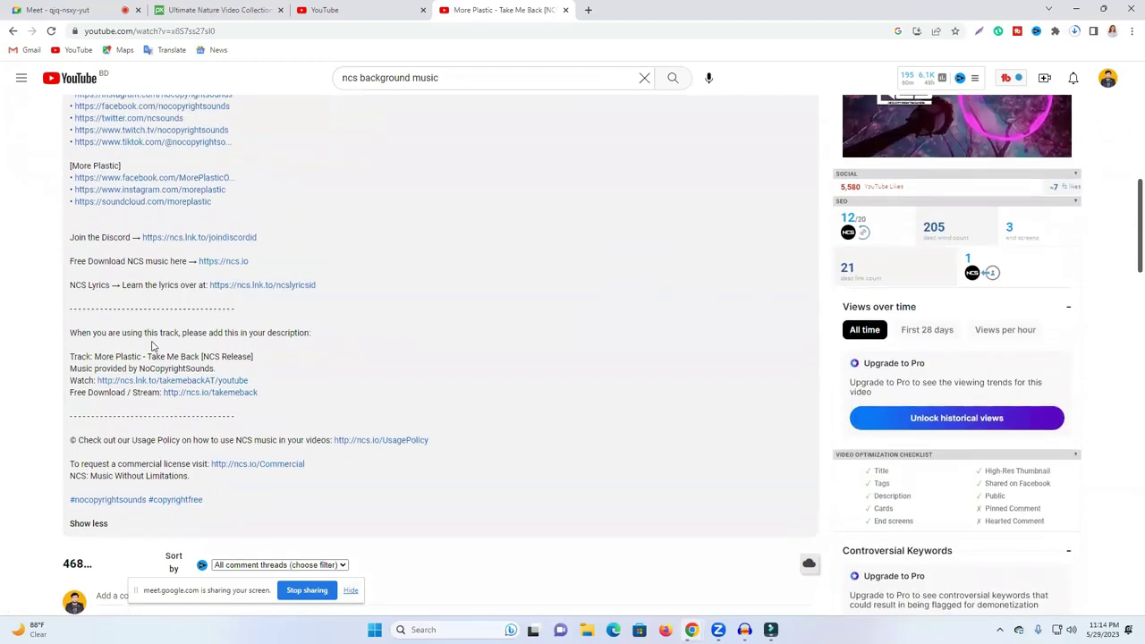
{"action": "scroll", "coordinate": [140, 344], "scroll_direction": "up", "scroll_amount": 3}
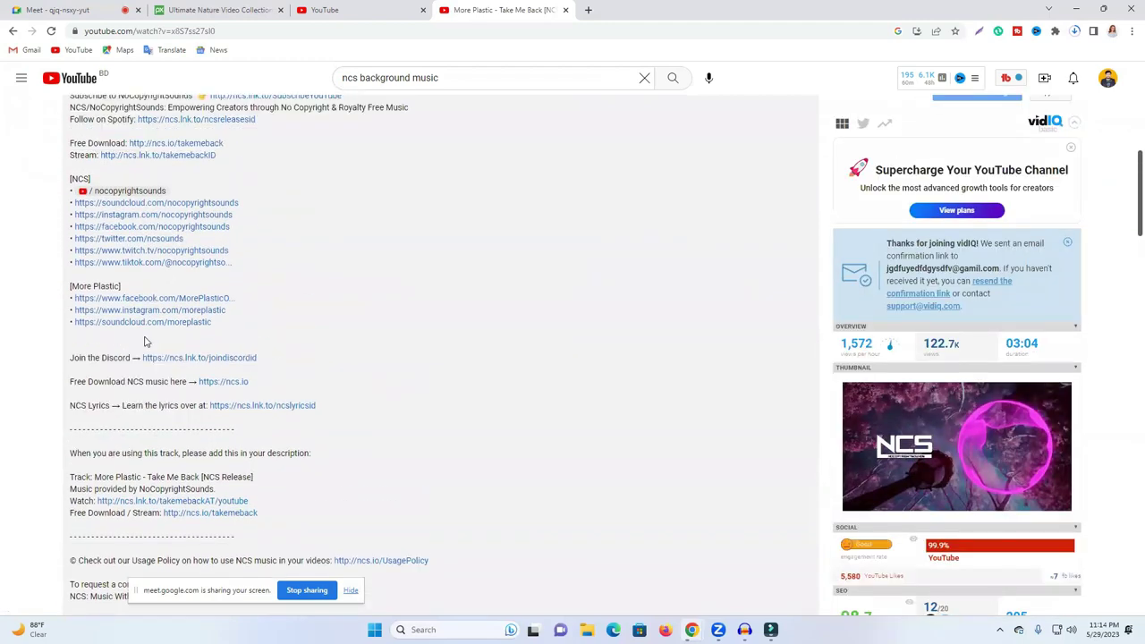
{"action": "scroll", "coordinate": [224, 376], "scroll_direction": "down", "scroll_amount": 3}
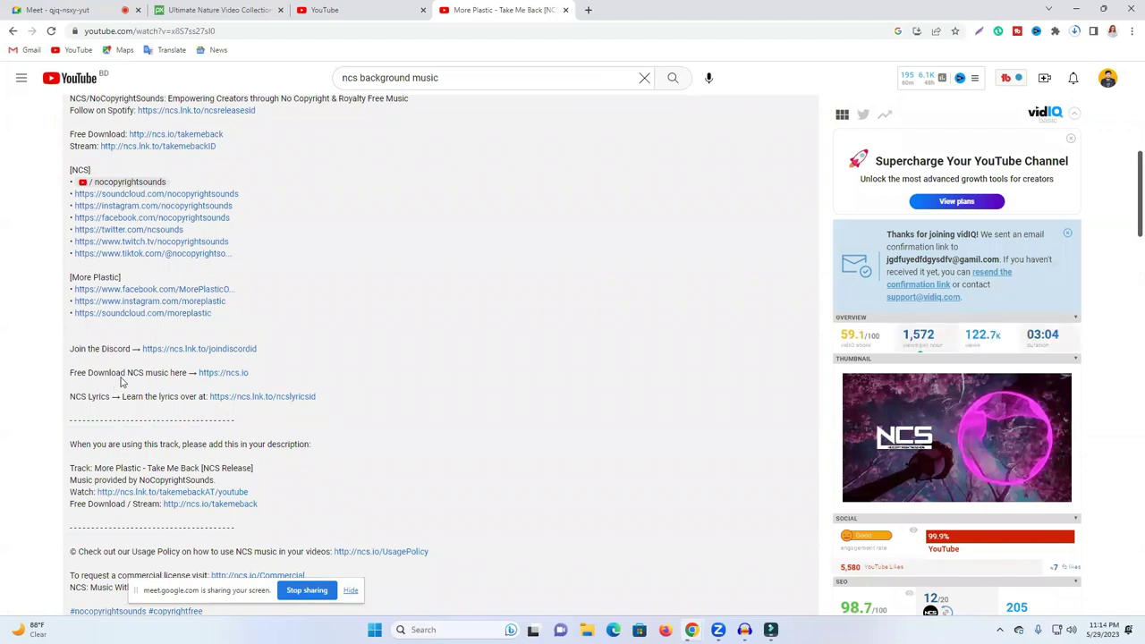
{"action": "scroll", "coordinate": [123, 382], "scroll_direction": "down", "scroll_amount": 2}
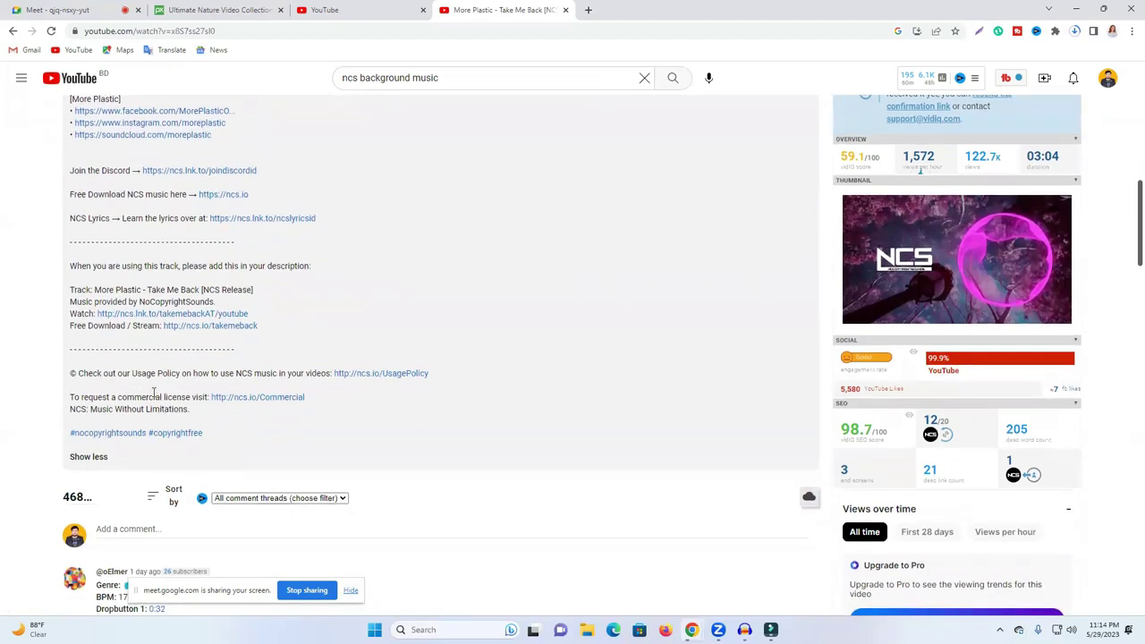
{"action": "scroll", "coordinate": [179, 391], "scroll_direction": "up", "scroll_amount": 2}
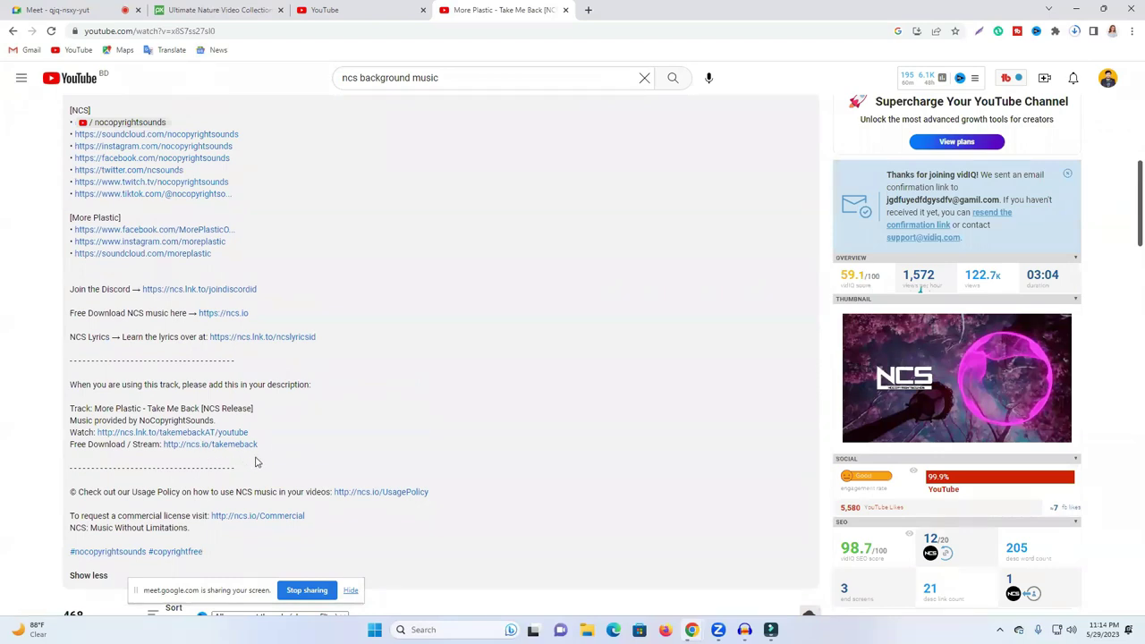
Step: Select the 'When you are using this track…' credit lines down to the download link
{"action": "left_click_drag", "start_coordinate": [262, 447], "coordinate": [74, 382]}
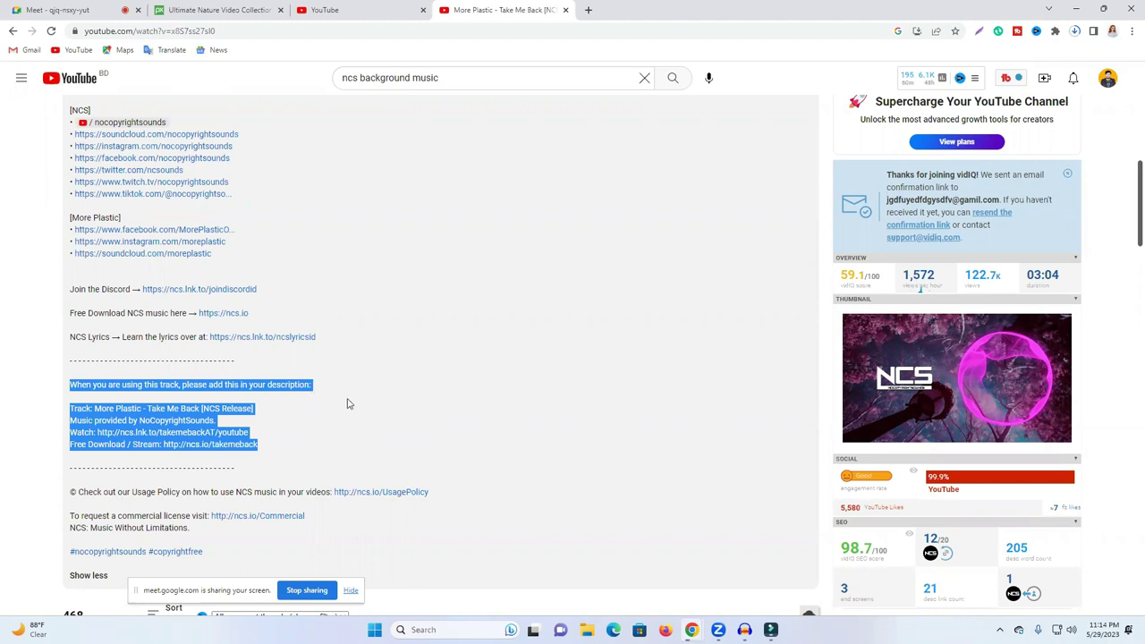
{"action": "left_click", "coordinate": [167, 408]}
{"action": "left_click_drag", "start_coordinate": [71, 386], "coordinate": [279, 451]}
{"action": "scroll", "coordinate": [349, 376], "scroll_direction": "up", "scroll_amount": 3}
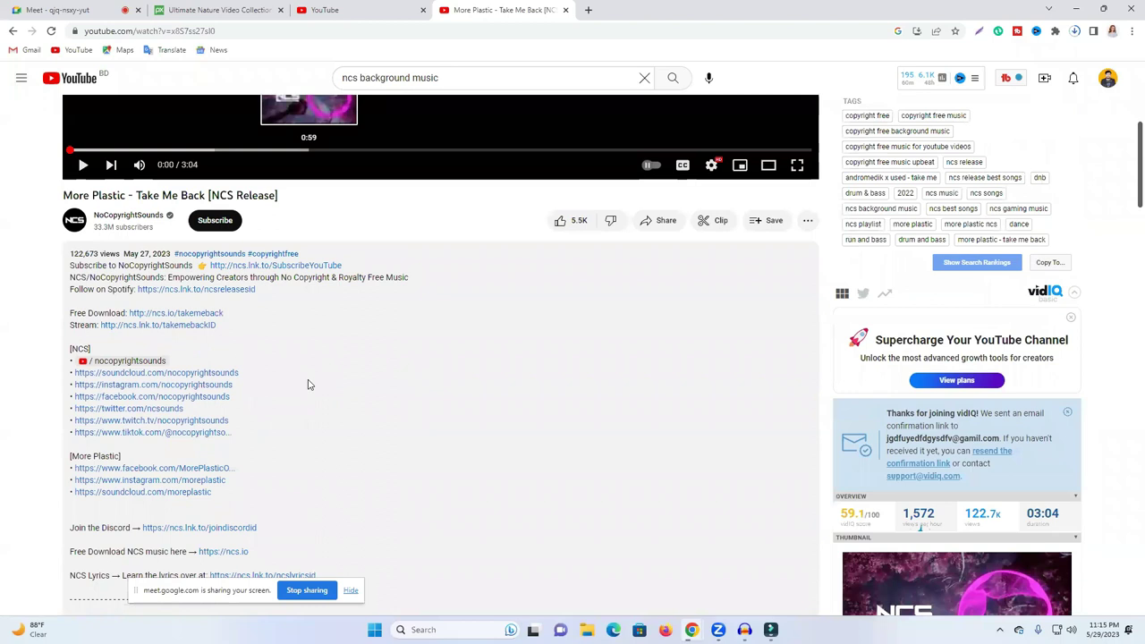
{"action": "scroll", "coordinate": [308, 385], "scroll_direction": "down", "scroll_amount": 2}
Step: Replace the search query and search YouTube for 'copyright free music'
{"action": "triple_click", "coordinate": [425, 79]}
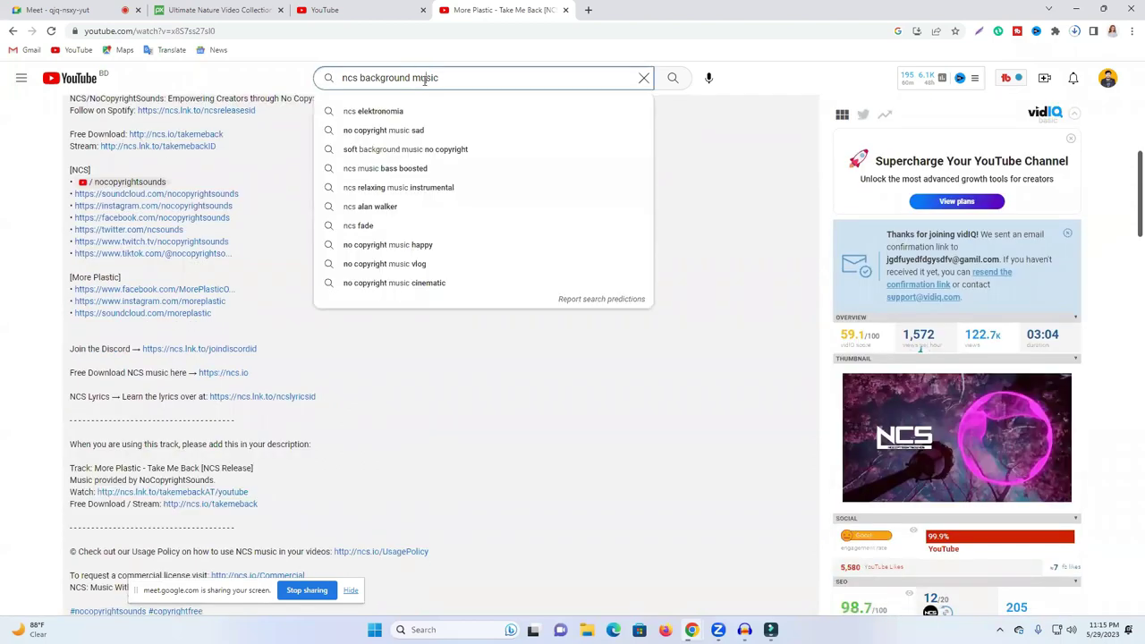
{"action": "triple_click", "coordinate": [391, 78]}
{"action": "type", "text": "copy"}
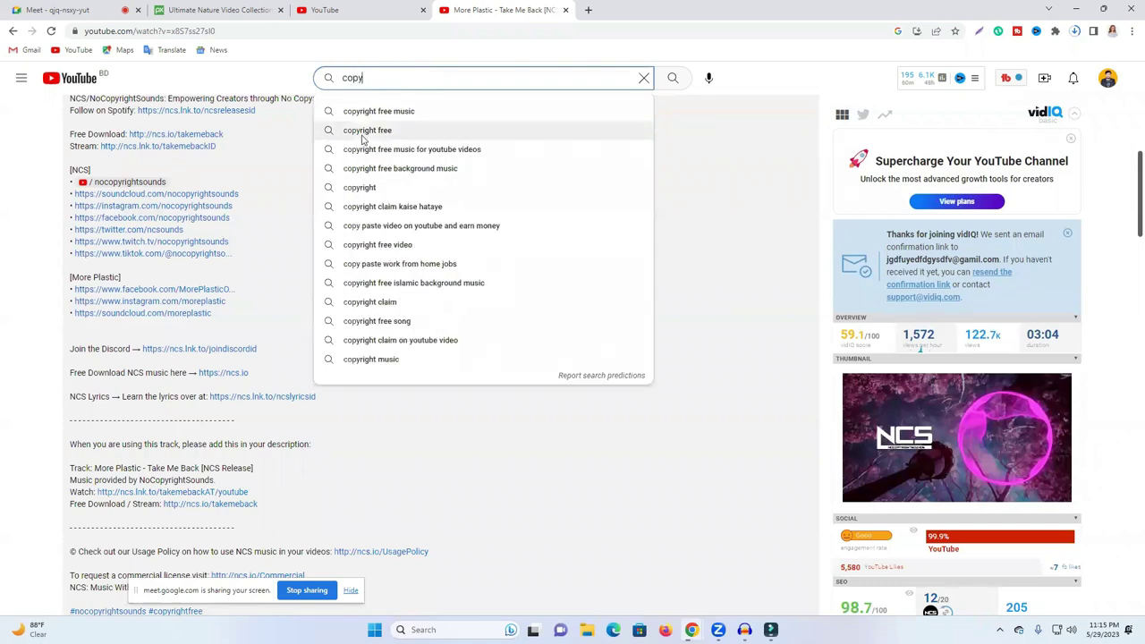
{"action": "left_click", "coordinate": [434, 116]}
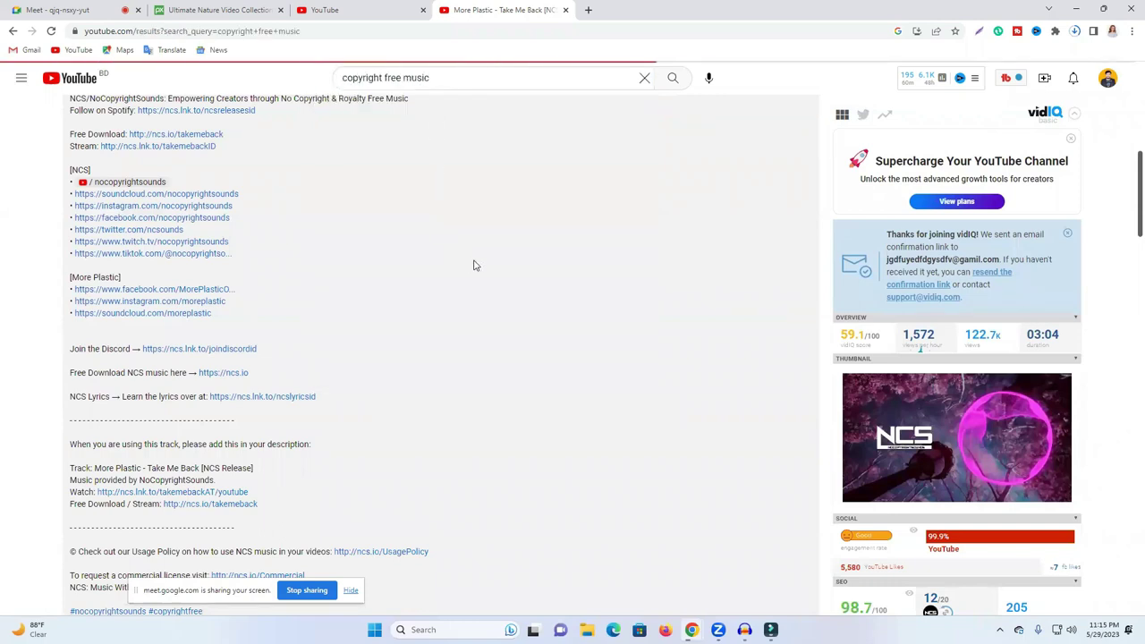
Step: Open the Audio Library channel and play Declan DP's 'Like You' track
{"action": "scroll", "coordinate": [550, 273], "scroll_direction": "down", "scroll_amount": 2}
{"action": "scroll", "coordinate": [558, 272], "scroll_direction": "down", "scroll_amount": 6}
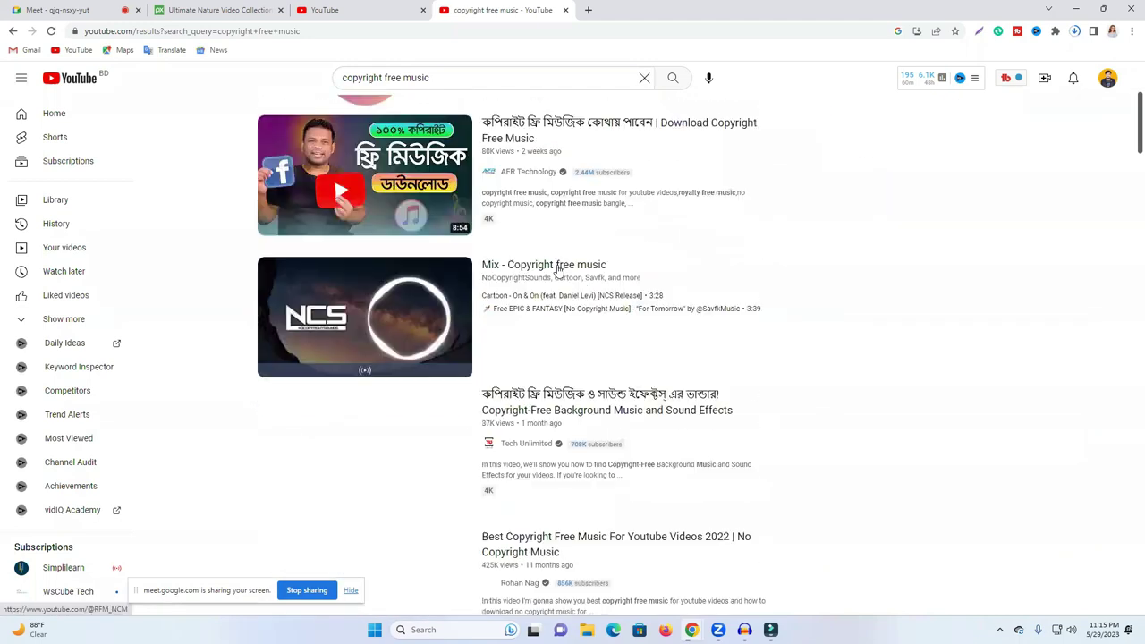
{"action": "scroll", "coordinate": [568, 274], "scroll_direction": "down", "scroll_amount": 5}
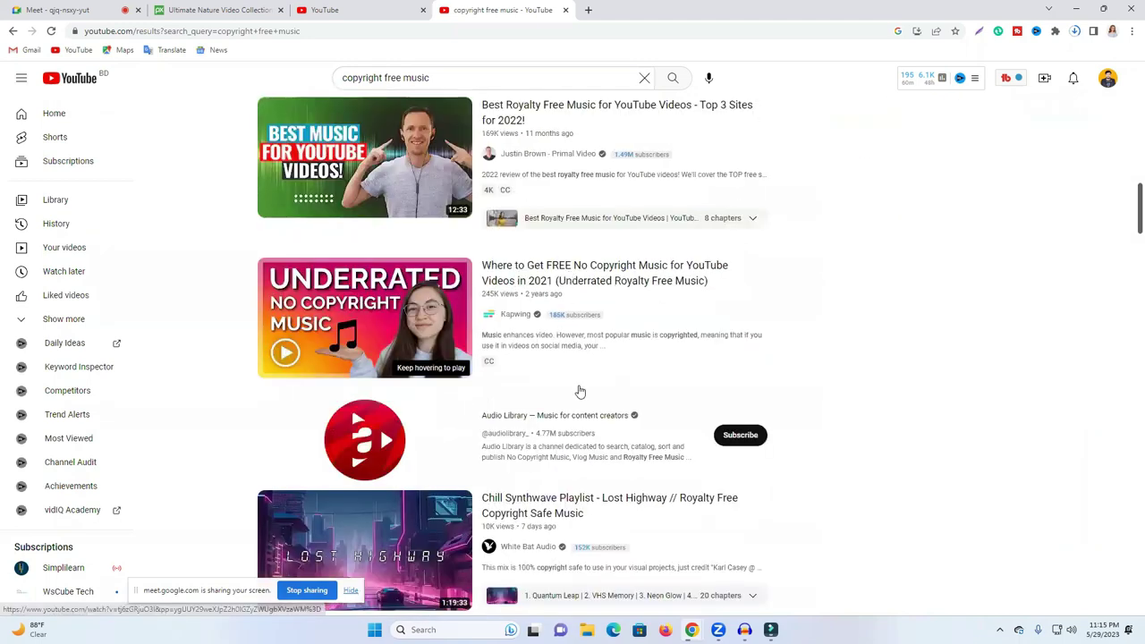
{"action": "left_click", "coordinate": [544, 416]}
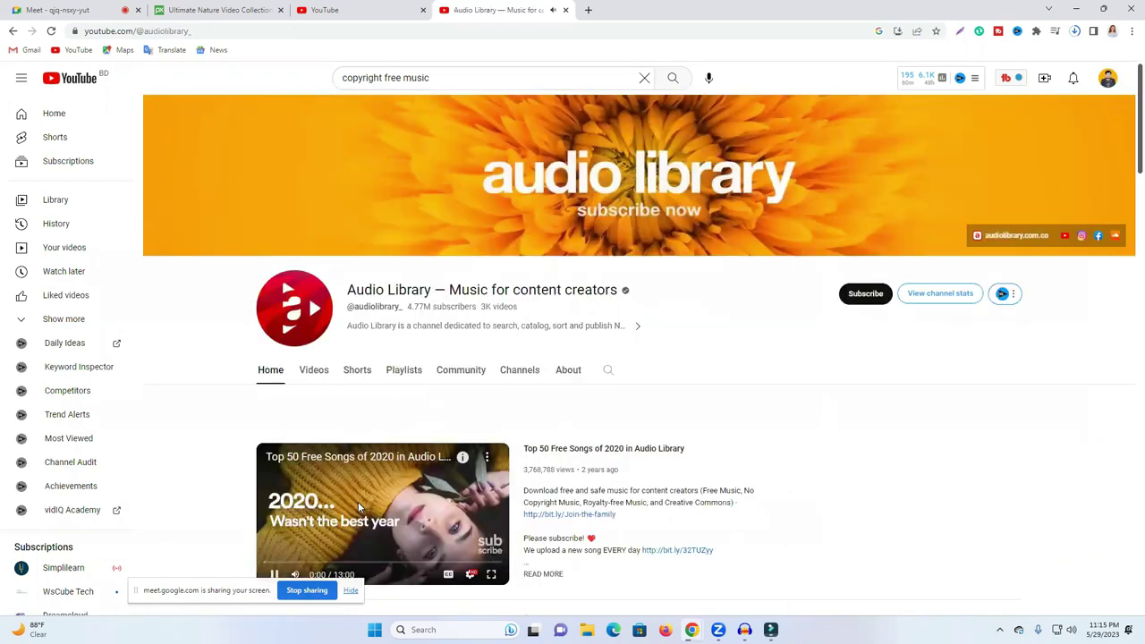
{"action": "scroll", "coordinate": [394, 483], "scroll_direction": "down", "scroll_amount": 3}
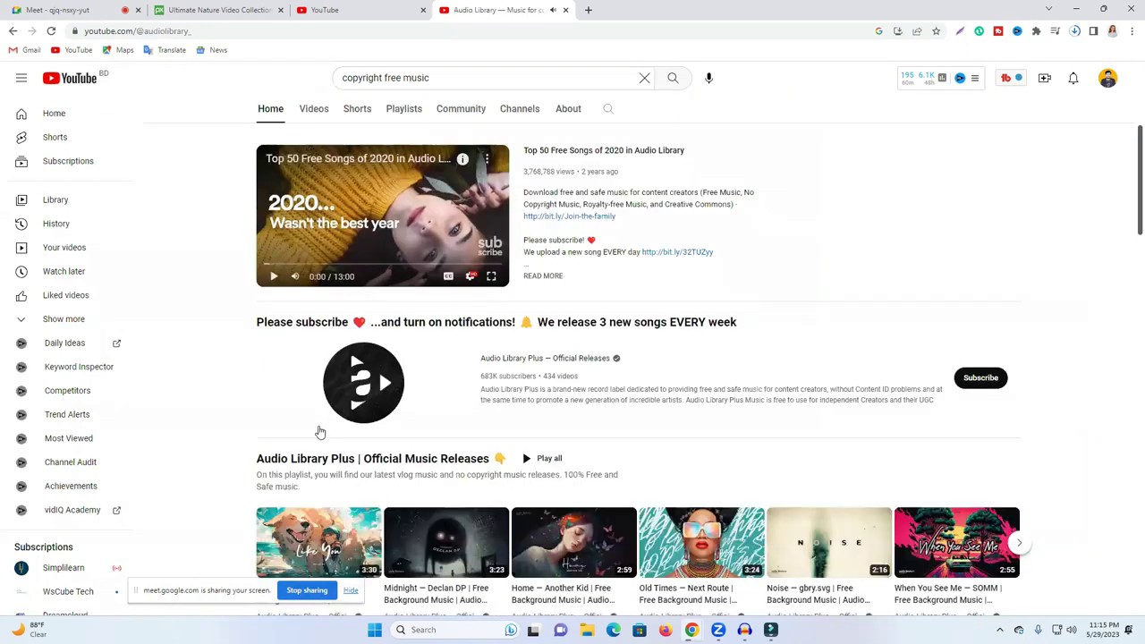
{"action": "scroll", "coordinate": [319, 435], "scroll_direction": "down", "scroll_amount": 2}
{"action": "left_click", "coordinate": [313, 420]}
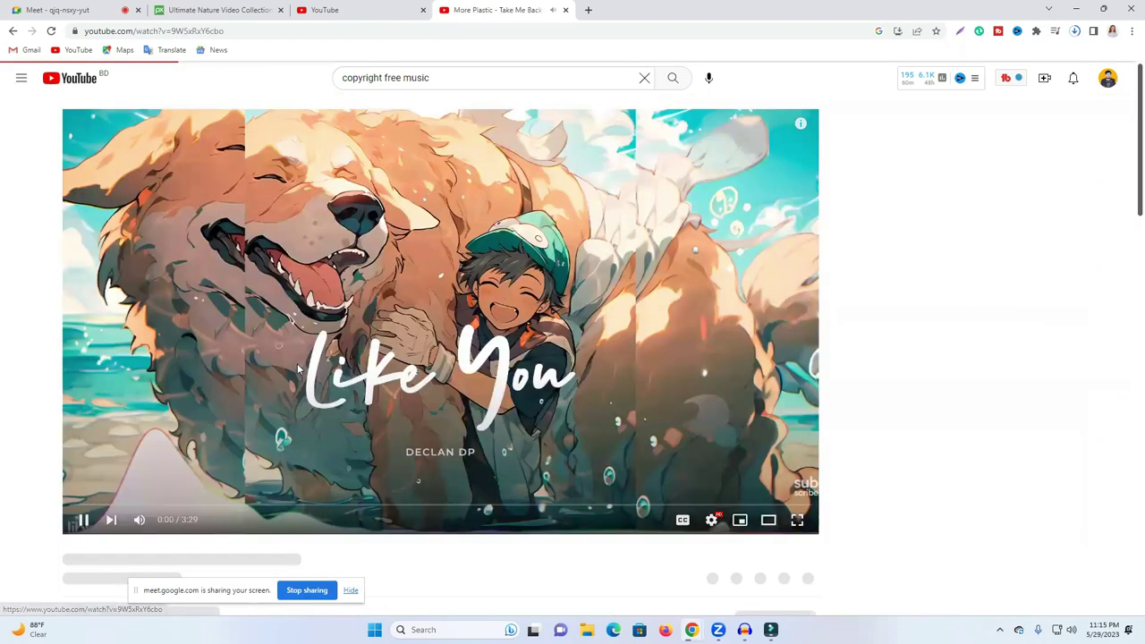
{"action": "scroll", "coordinate": [164, 414], "scroll_direction": "down", "scroll_amount": 3}
{"action": "left_click", "coordinate": [281, 407]}
{"action": "scroll", "coordinate": [335, 409], "scroll_direction": "down", "scroll_amount": 2}
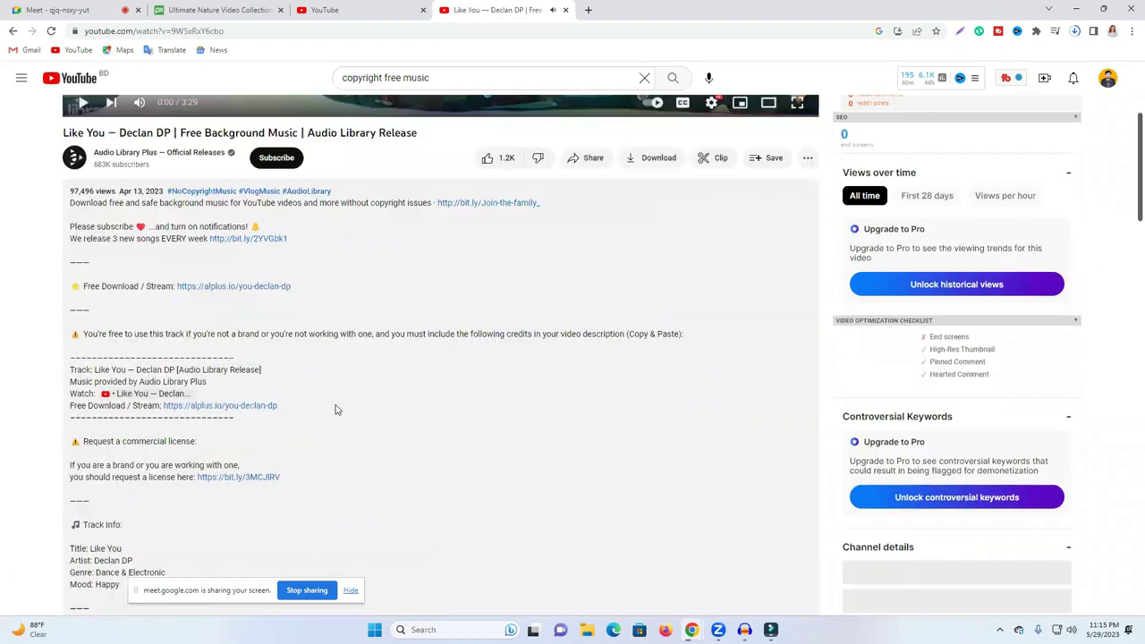
{"action": "scroll", "coordinate": [336, 409], "scroll_direction": "down", "scroll_amount": 3}
{"action": "scroll", "coordinate": [182, 424], "scroll_direction": "down", "scroll_amount": 5}
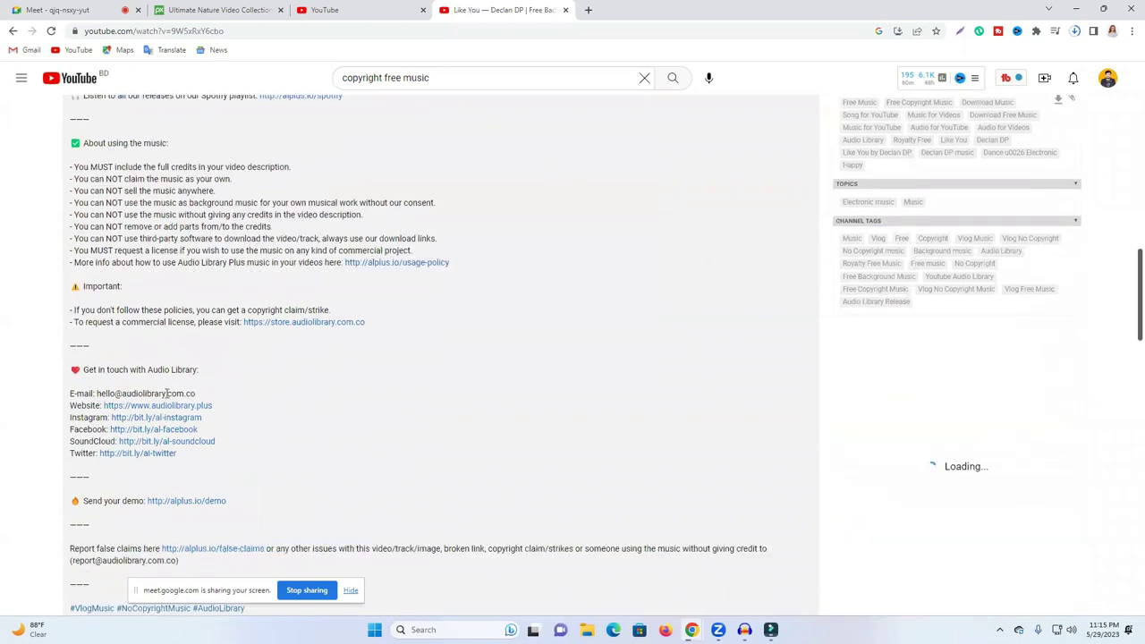
{"action": "scroll", "coordinate": [232, 414], "scroll_direction": "down", "scroll_amount": 1}
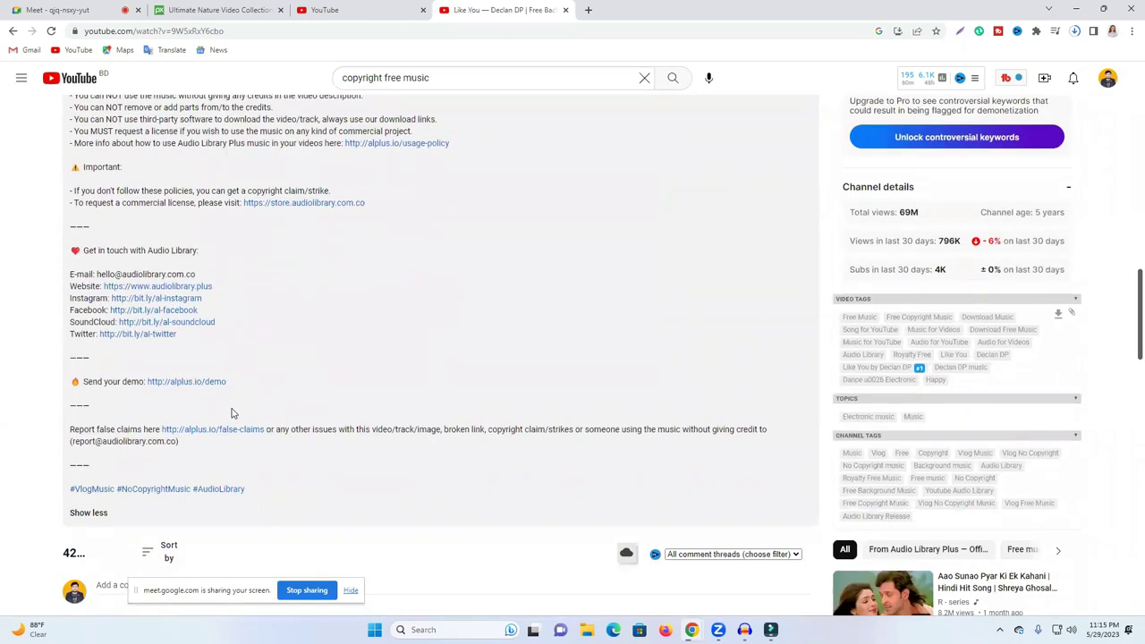
{"action": "scroll", "coordinate": [231, 413], "scroll_direction": "up", "scroll_amount": 1}
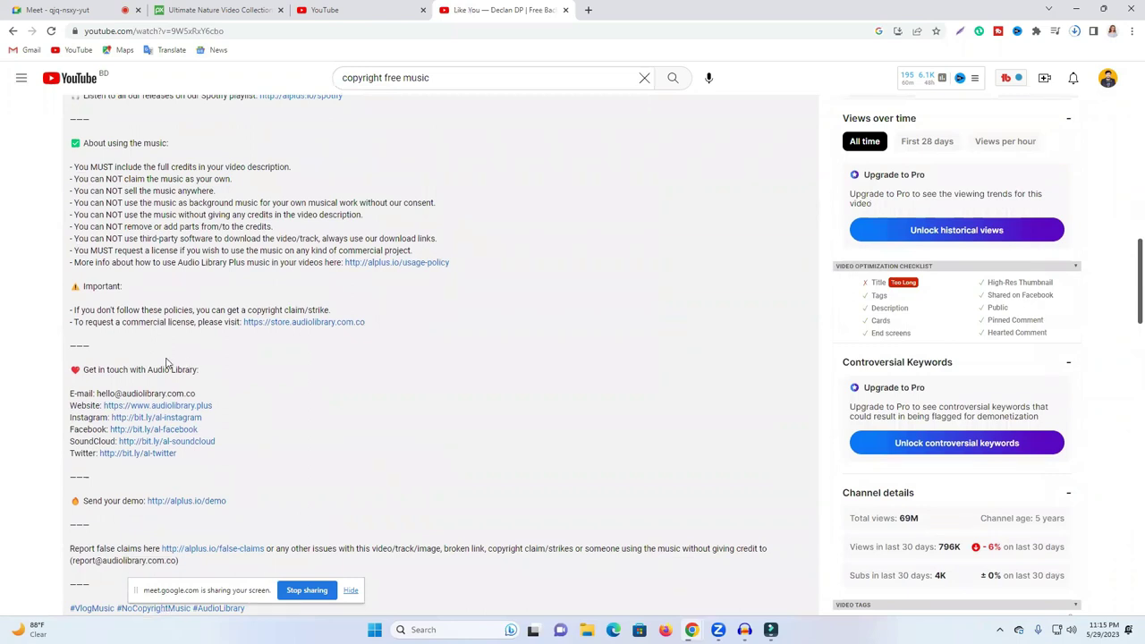
{"action": "scroll", "coordinate": [156, 398], "scroll_direction": "up", "scroll_amount": 1}
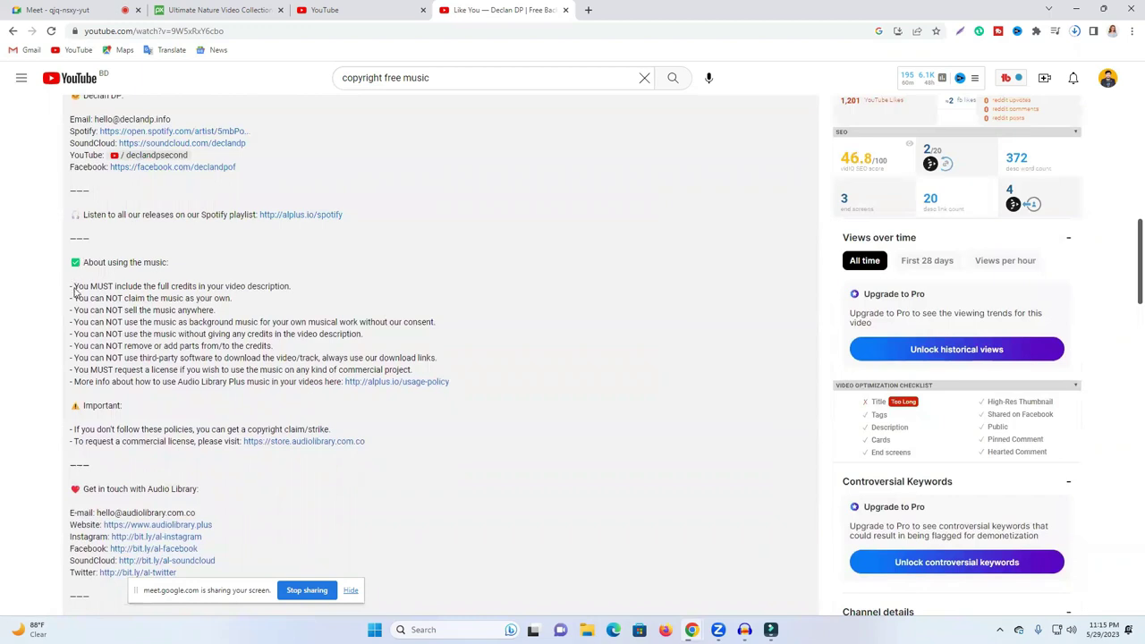
{"action": "left_click_drag", "start_coordinate": [69, 292], "coordinate": [378, 450]}
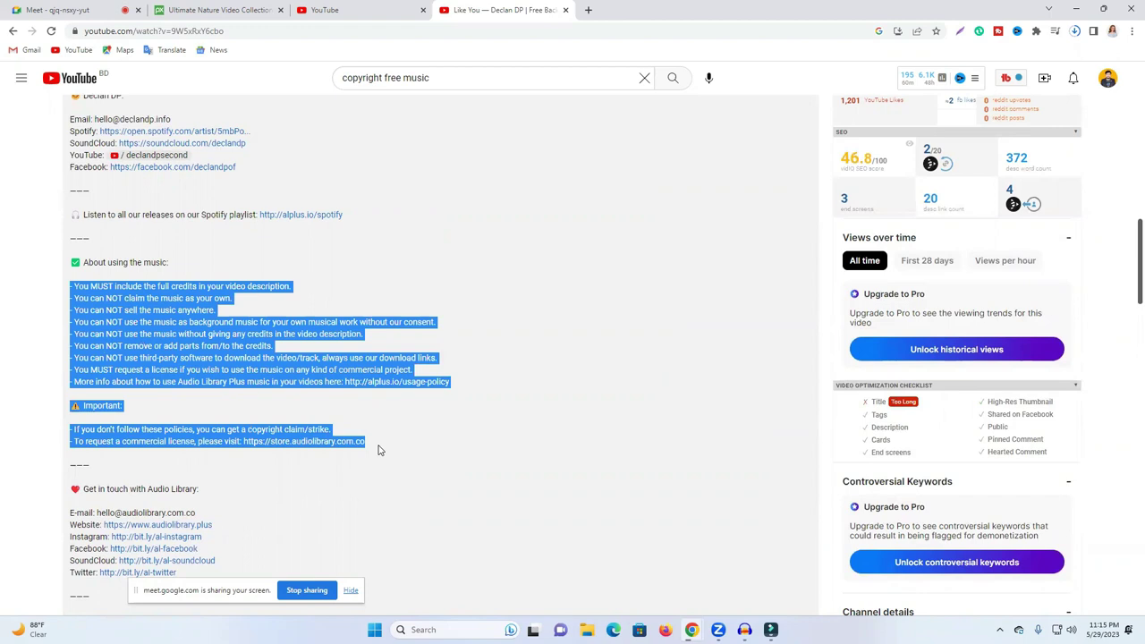
{"action": "left_click", "coordinate": [691, 303]}
{"action": "scroll", "coordinate": [560, 281], "scroll_direction": "up", "scroll_amount": 10}
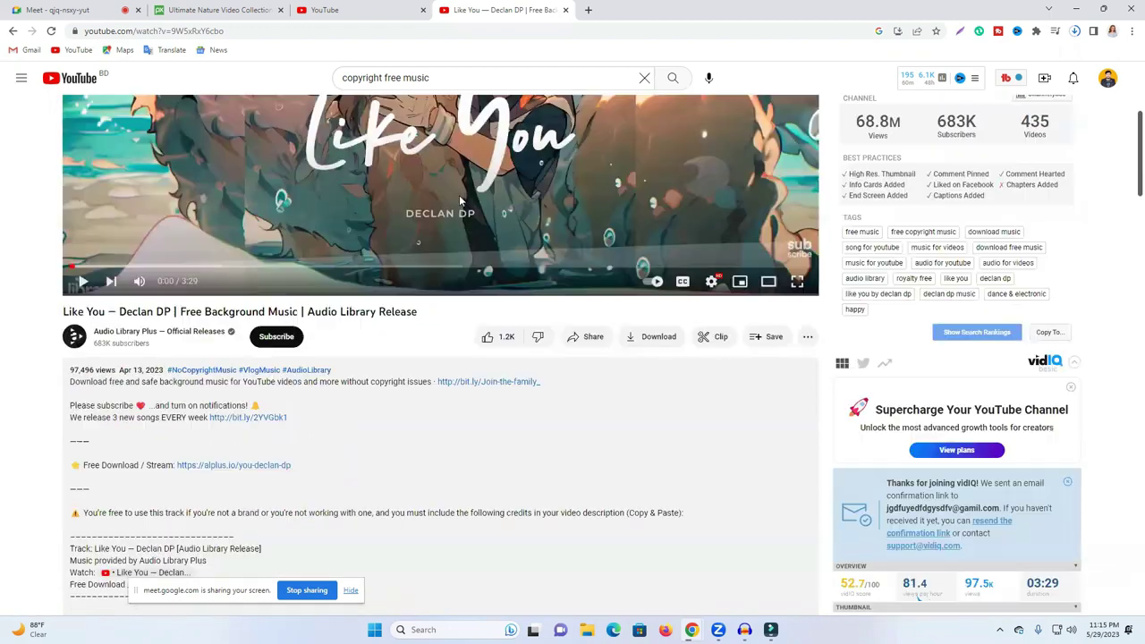
{"action": "scroll", "coordinate": [537, 206], "scroll_direction": "up", "scroll_amount": 3}
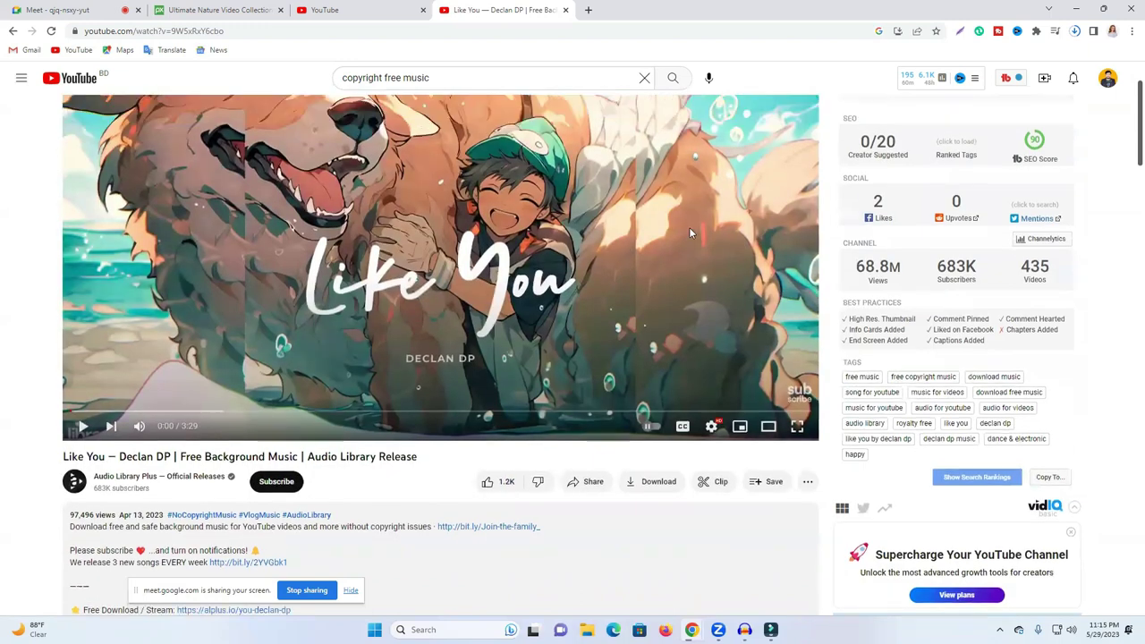
{"action": "scroll", "coordinate": [689, 227], "scroll_direction": "up", "scroll_amount": 1}
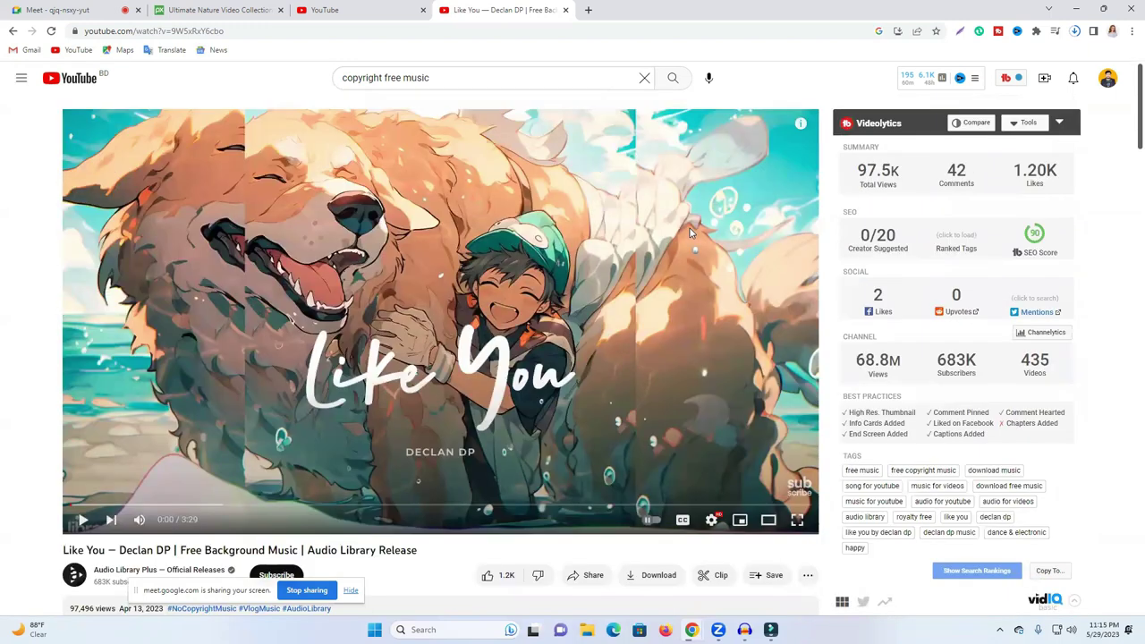
{"action": "left_click", "coordinate": [339, 11]}
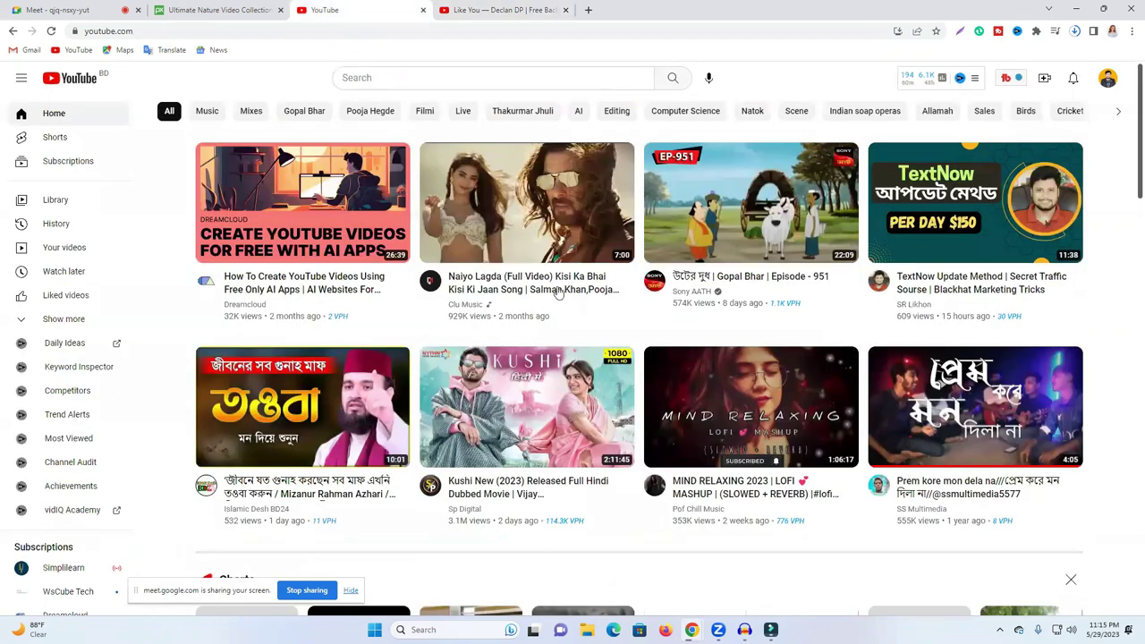
Step: Search YouTube for 'relaxing music', then open a new blank tab ready for an address
{"action": "left_click", "coordinate": [380, 79]}
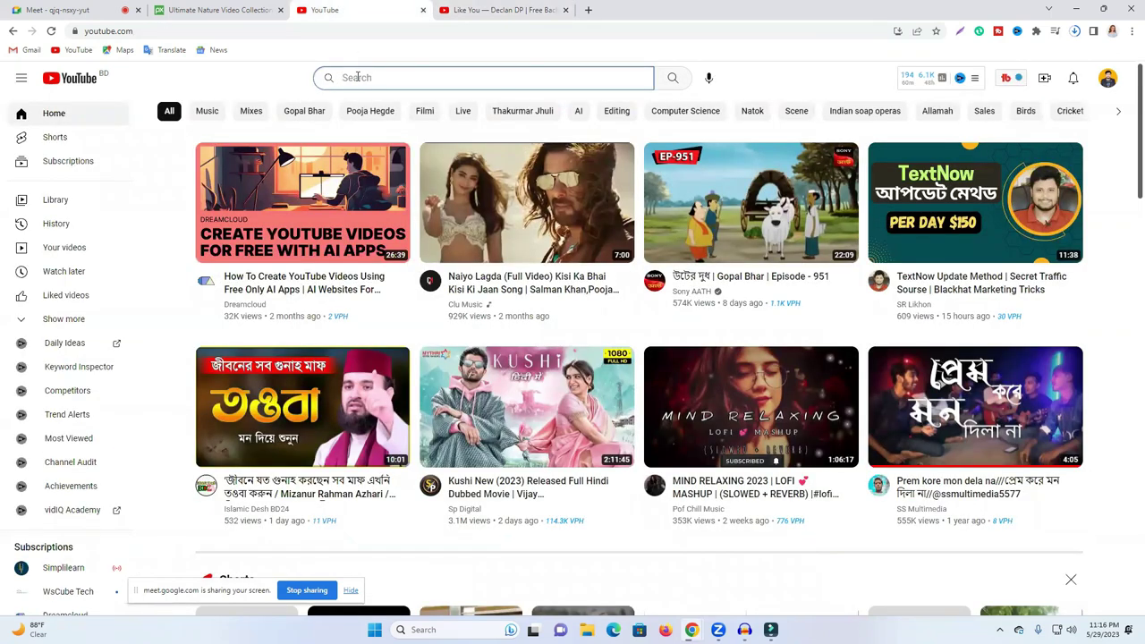
{"action": "type", "text": "re"}
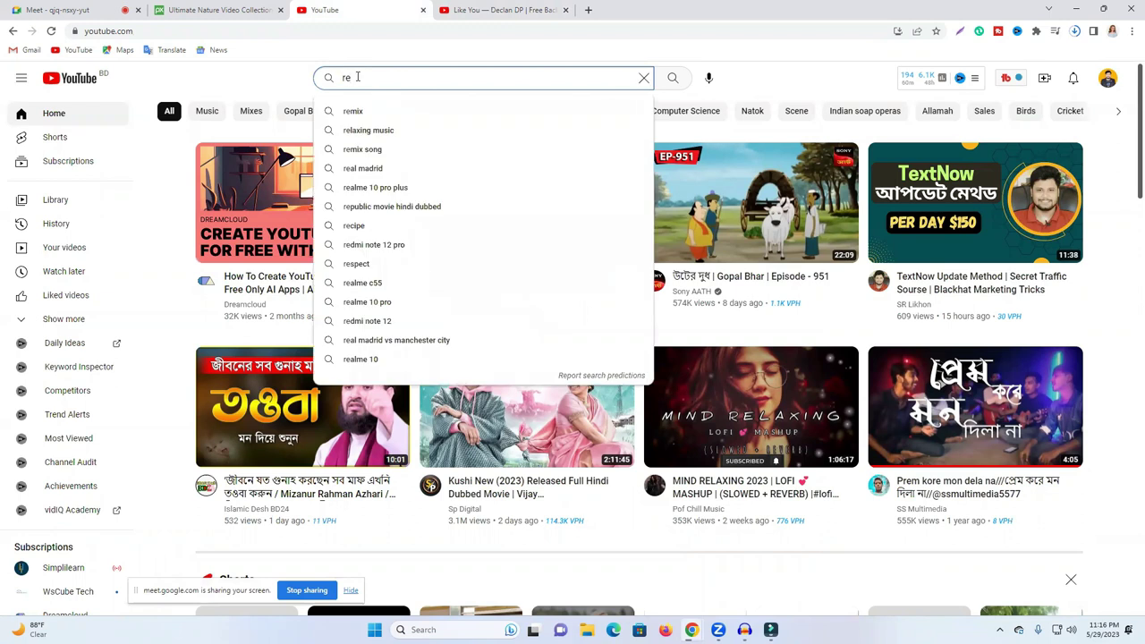
{"action": "left_click", "coordinate": [365, 130]}
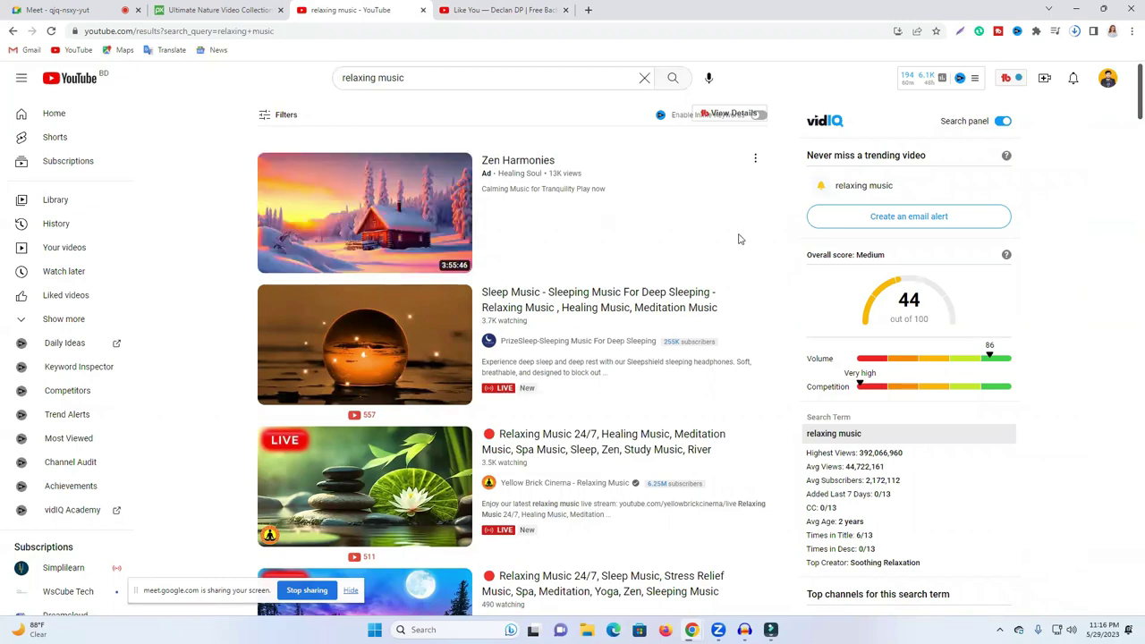
{"action": "scroll", "coordinate": [739, 239], "scroll_direction": "down", "scroll_amount": 1}
{"action": "scroll", "coordinate": [740, 239], "scroll_direction": "up", "scroll_amount": 1}
{"action": "left_click", "coordinate": [588, 11]}
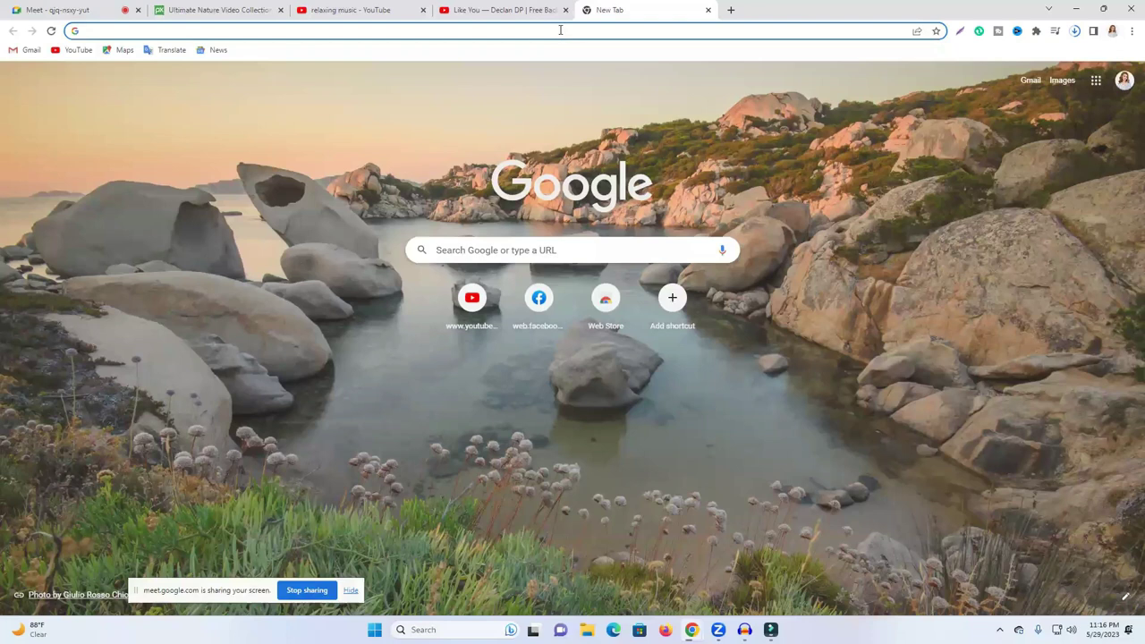
{"action": "left_click", "coordinate": [560, 29]}
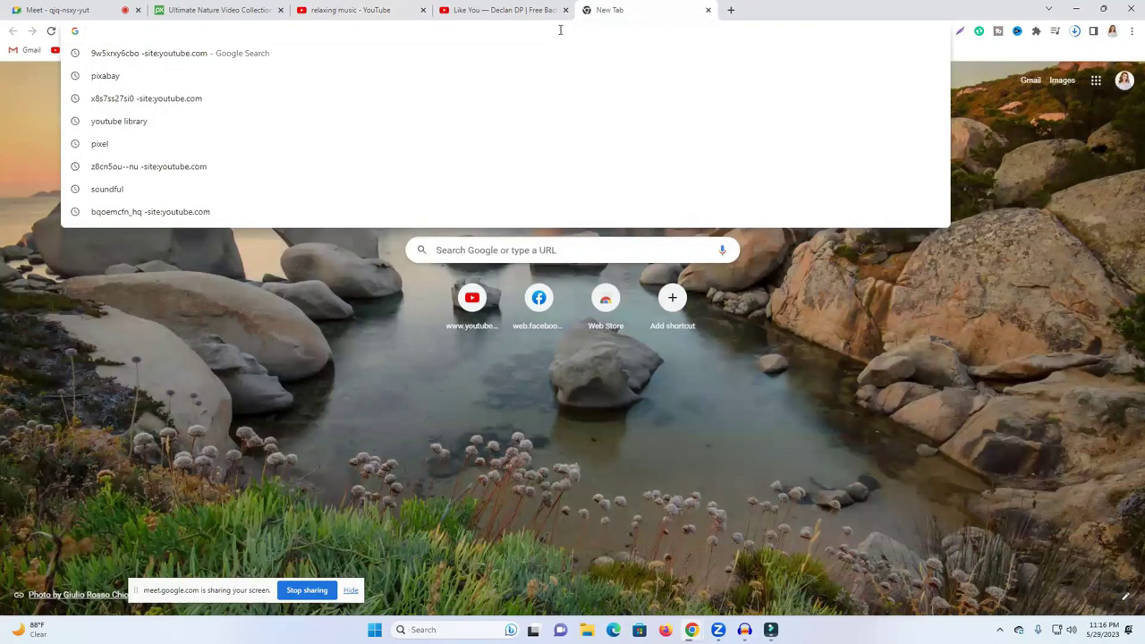
Step: Search Google for 'lexica' and open the Lexica website
{"action": "type", "text": "lexica"}
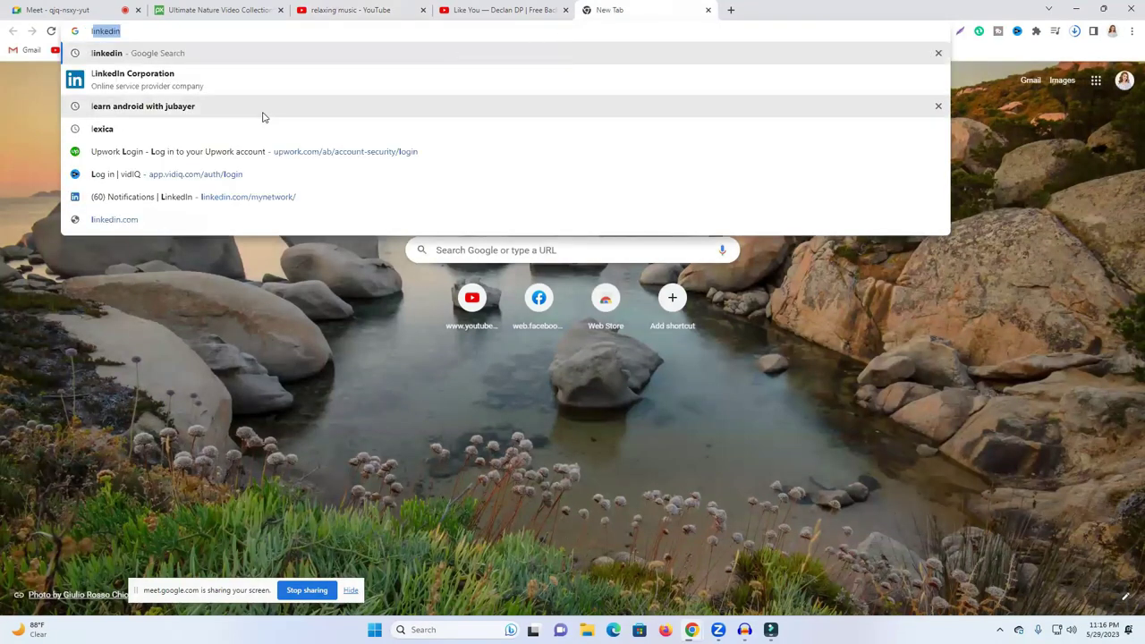
{"action": "left_click", "coordinate": [259, 128]}
{"action": "left_click", "coordinate": [159, 205]}
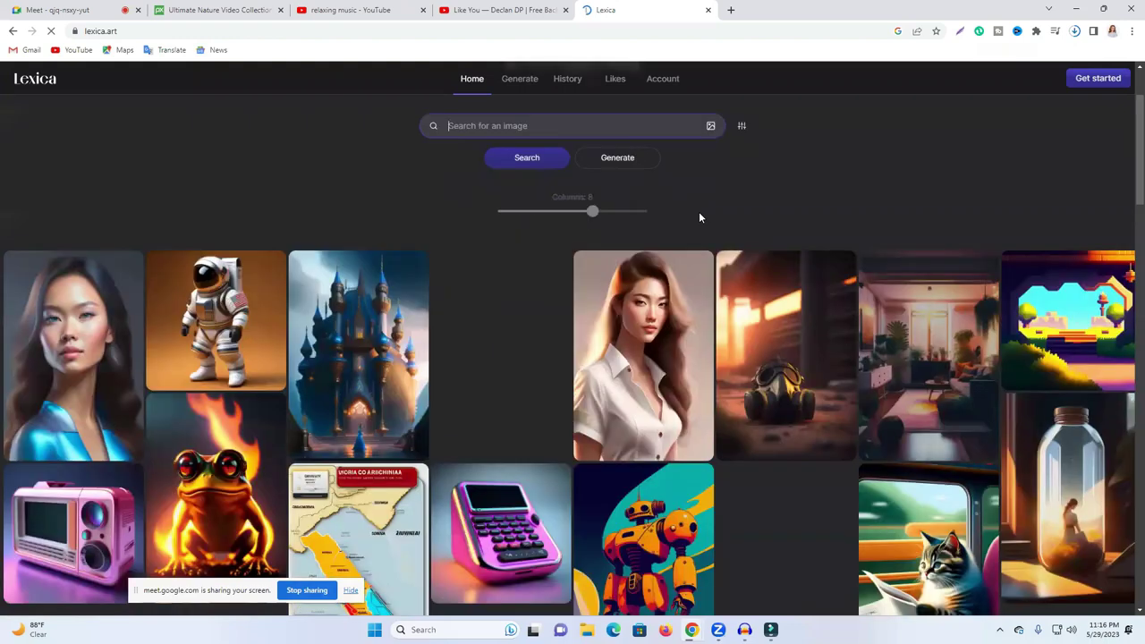
Step: Browse Lexica's image gallery and open the details of the island sea image
{"action": "scroll", "coordinate": [695, 215], "scroll_direction": "down", "scroll_amount": 2}
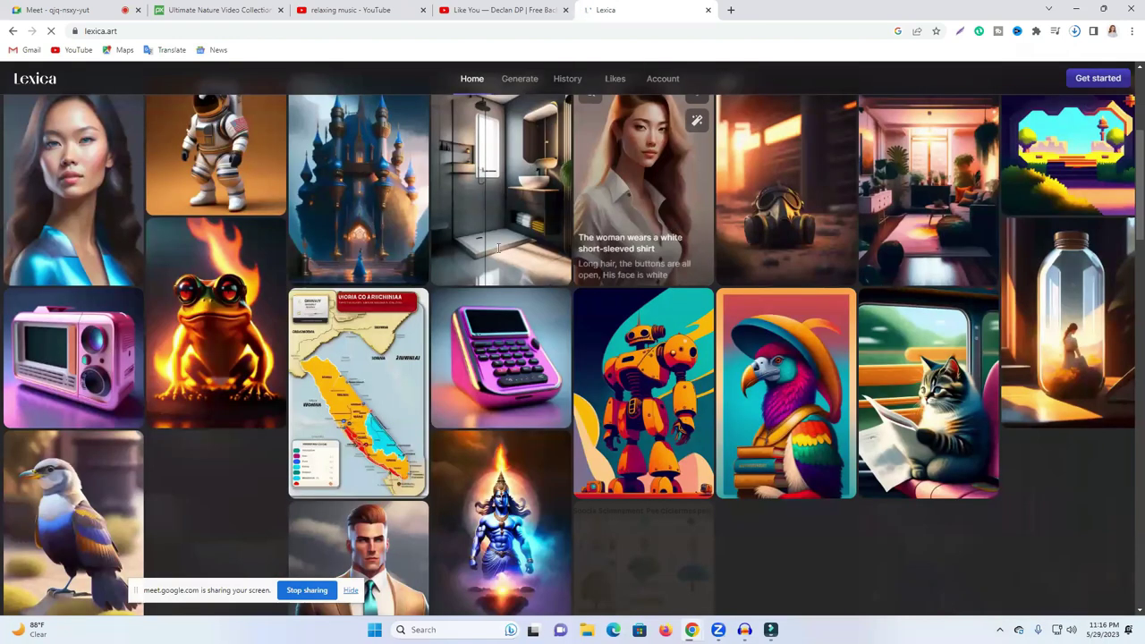
{"action": "scroll", "coordinate": [498, 248], "scroll_direction": "up", "scroll_amount": 3}
{"action": "scroll", "coordinate": [728, 243], "scroll_direction": "down", "scroll_amount": 2}
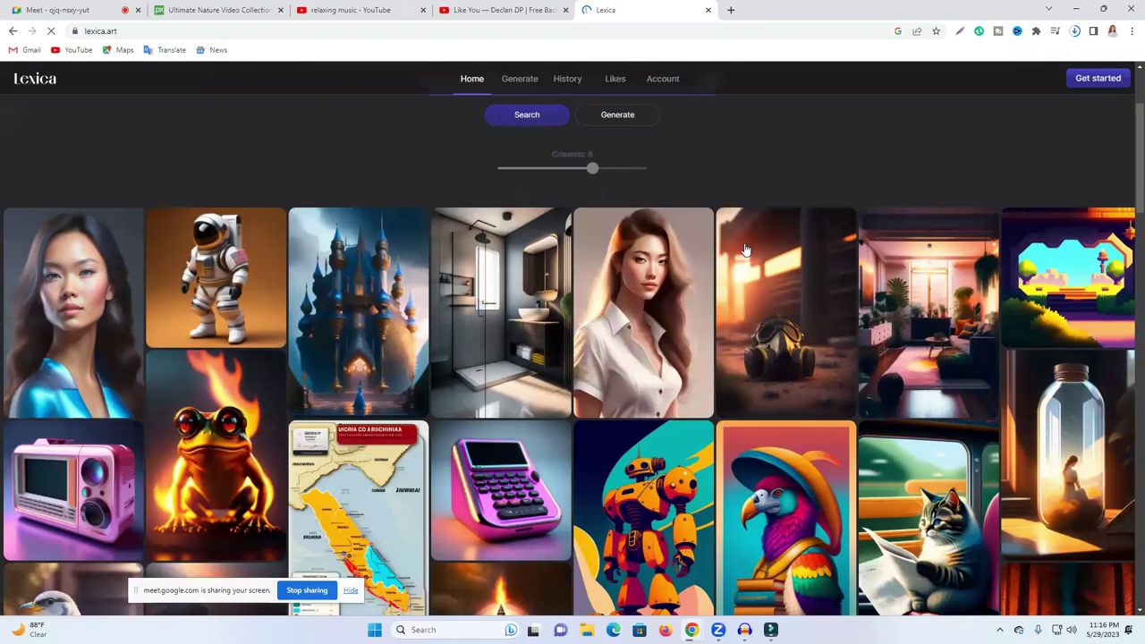
{"action": "scroll", "coordinate": [729, 243], "scroll_direction": "down", "scroll_amount": 3}
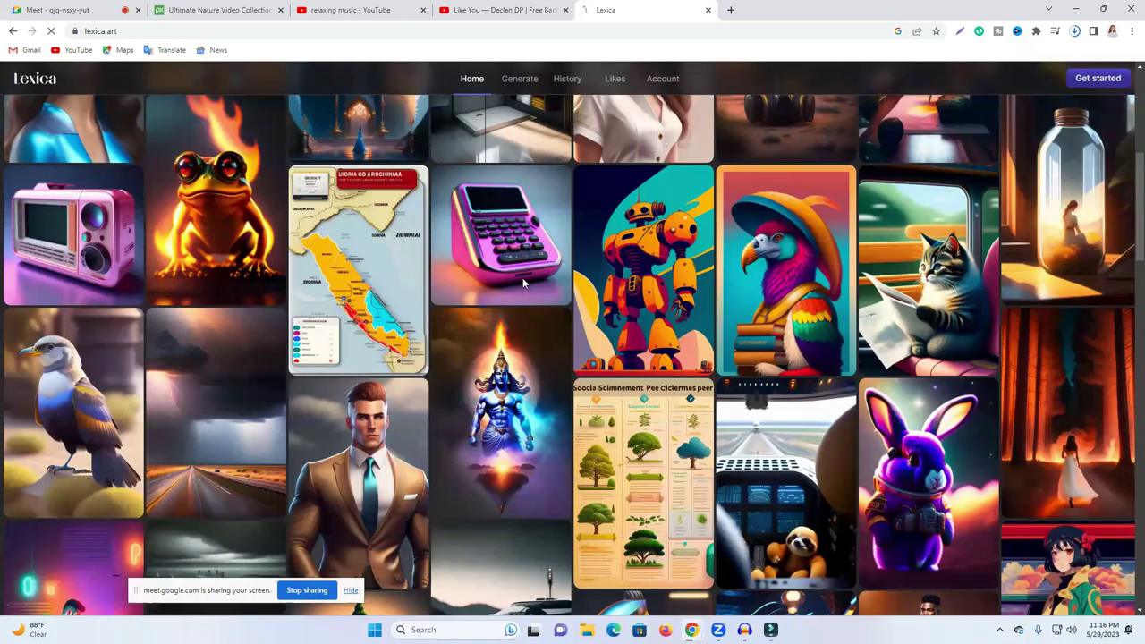
{"action": "scroll", "coordinate": [523, 283], "scroll_direction": "down", "scroll_amount": 5}
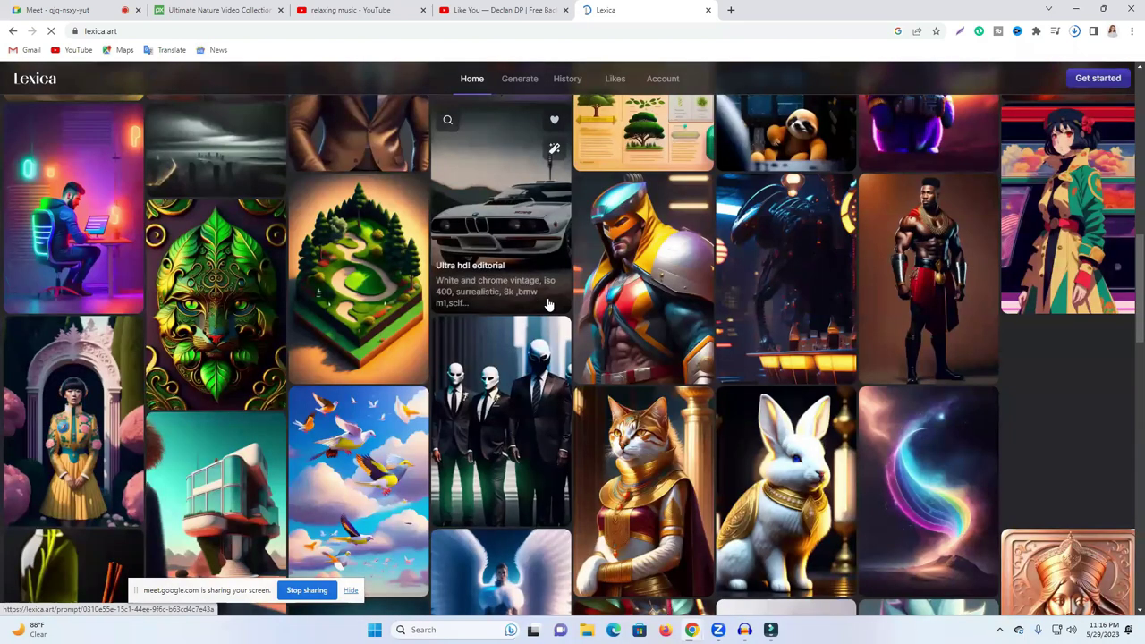
{"action": "scroll", "coordinate": [548, 305], "scroll_direction": "down", "scroll_amount": 3}
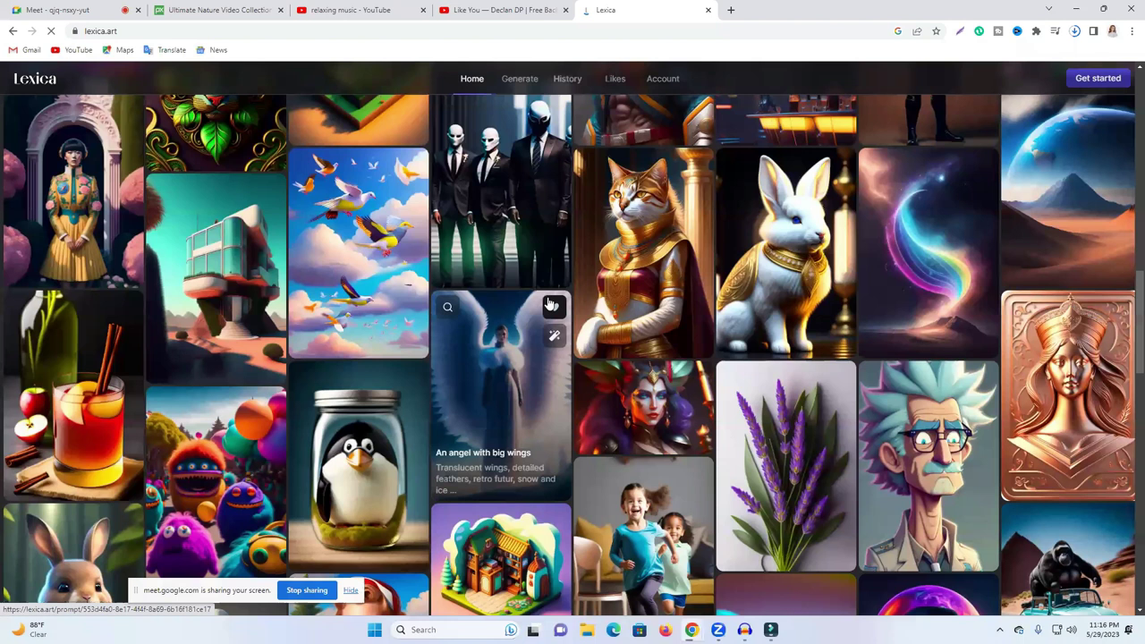
{"action": "scroll", "coordinate": [552, 305], "scroll_direction": "down", "scroll_amount": 5}
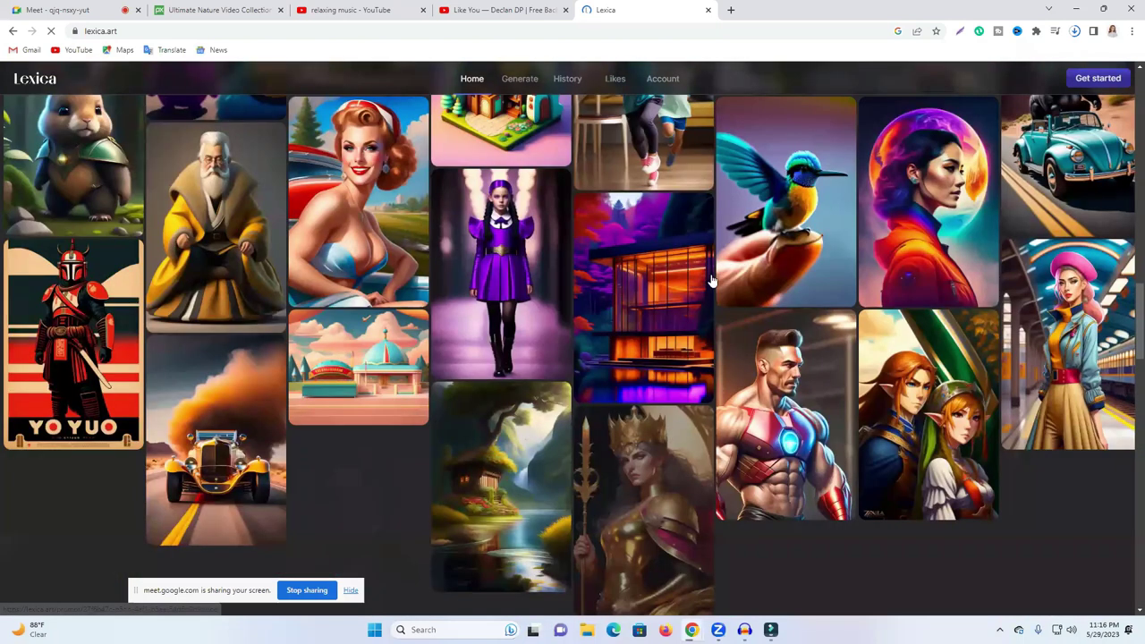
{"action": "scroll", "coordinate": [713, 280], "scroll_direction": "down", "scroll_amount": 3}
{"action": "scroll", "coordinate": [665, 282], "scroll_direction": "down", "scroll_amount": 4}
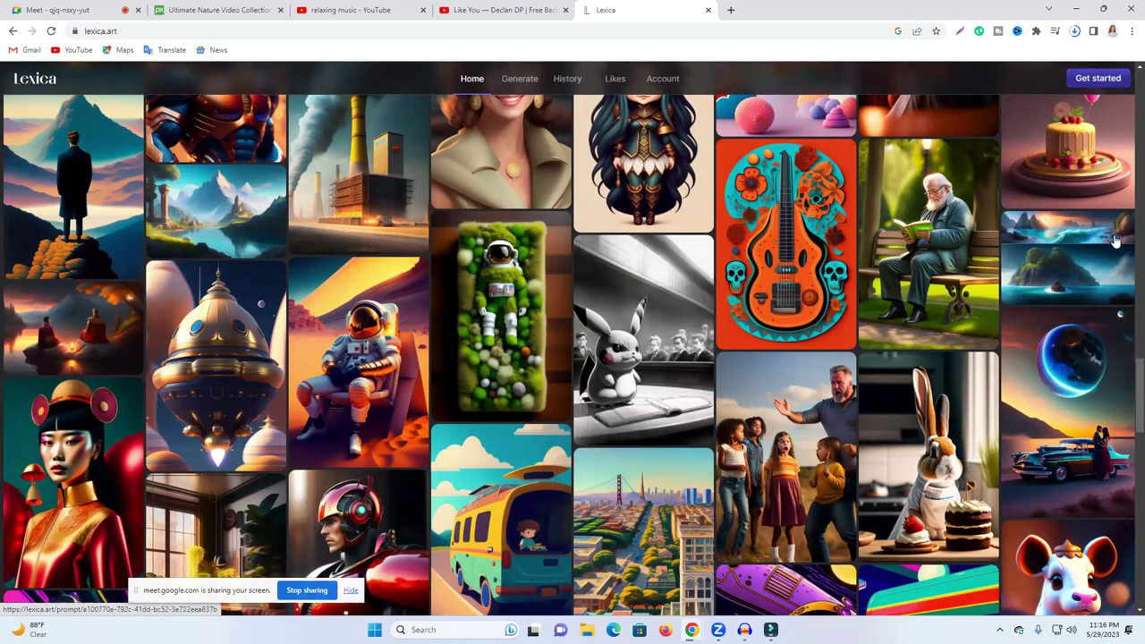
{"action": "left_click", "coordinate": [1022, 268]}
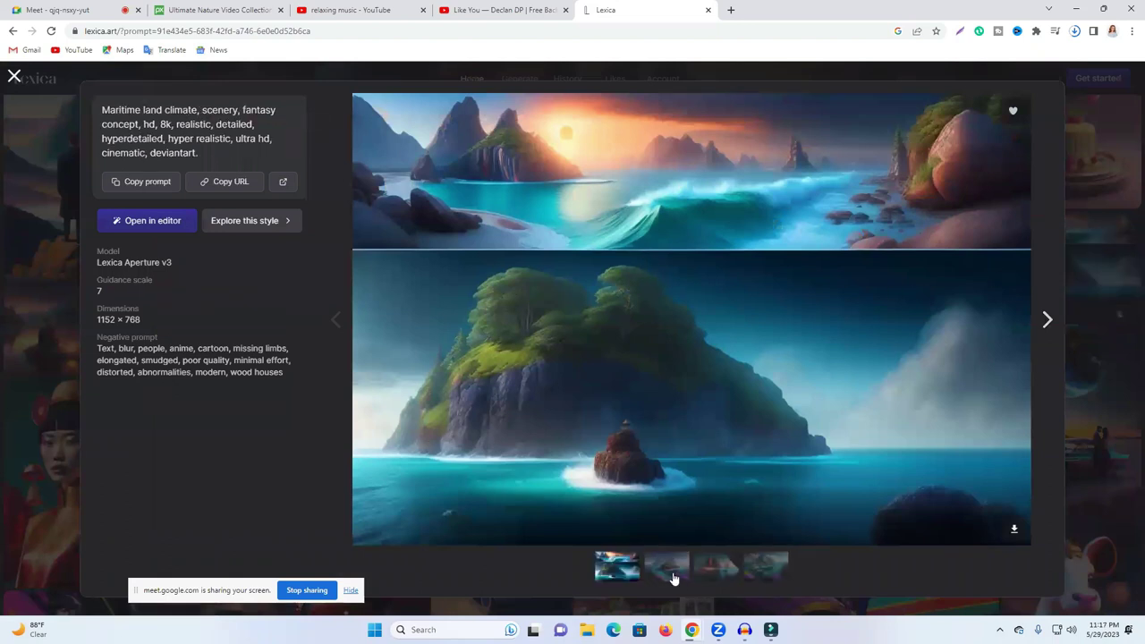
Step: Download the second island-in-turquoise-sea picture, then return to Lexica's empty search box
{"action": "left_click", "coordinate": [671, 575]}
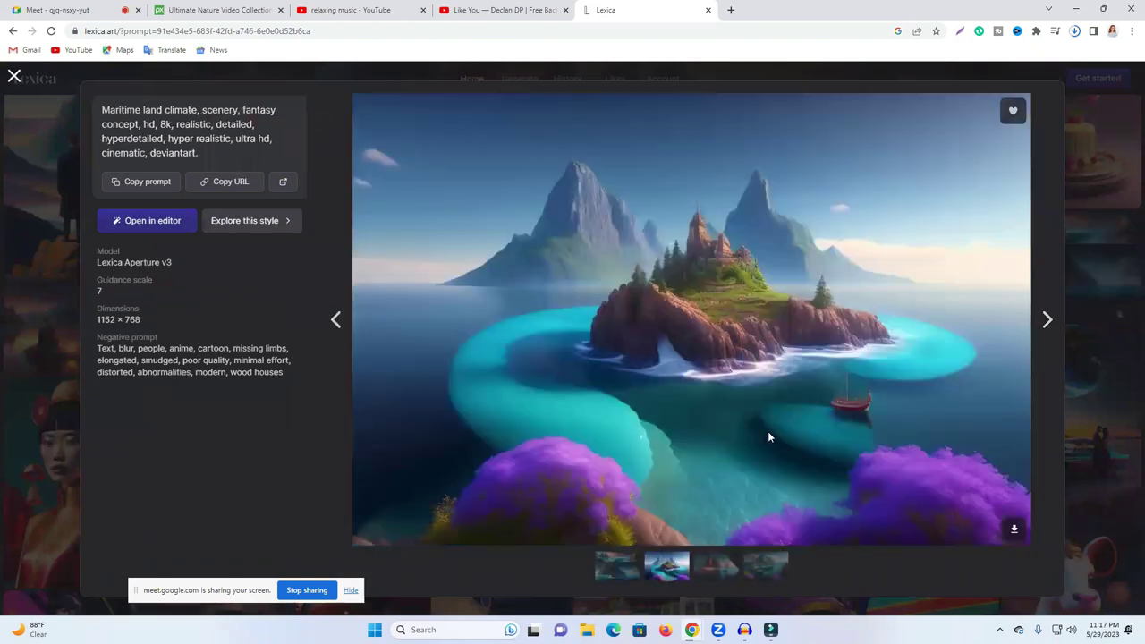
{"action": "left_click", "coordinate": [1015, 529]}
{"action": "left_click", "coordinate": [10, 79]}
{"action": "scroll", "coordinate": [421, 168], "scroll_direction": "up", "scroll_amount": 2}
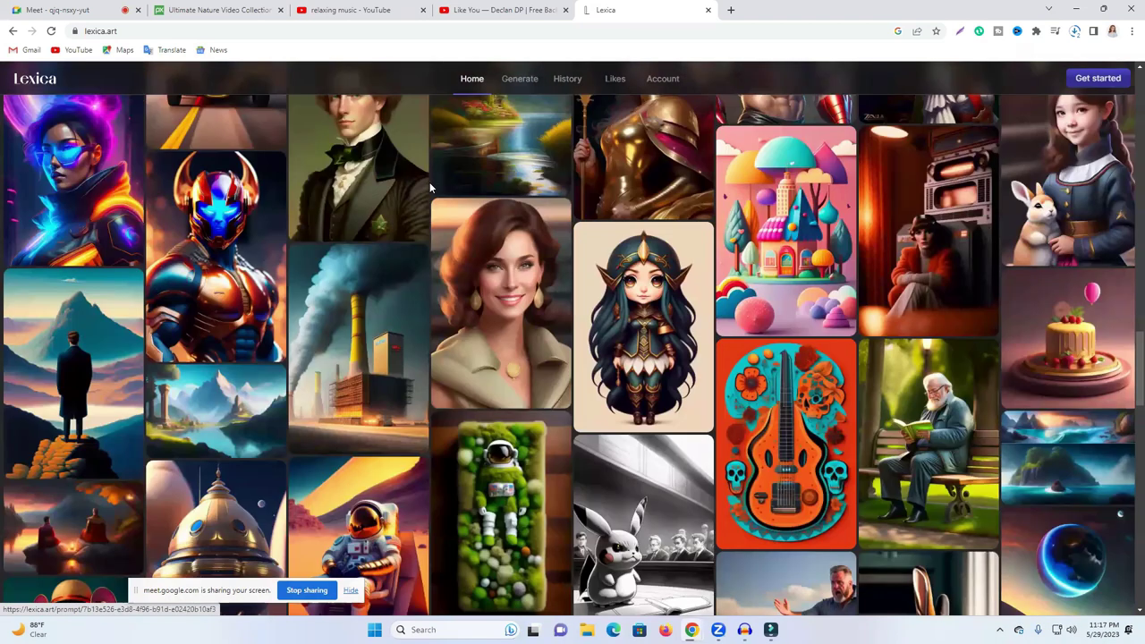
{"action": "scroll", "coordinate": [448, 228], "scroll_direction": "up", "scroll_amount": 5}
{"action": "left_click", "coordinate": [487, 250]}
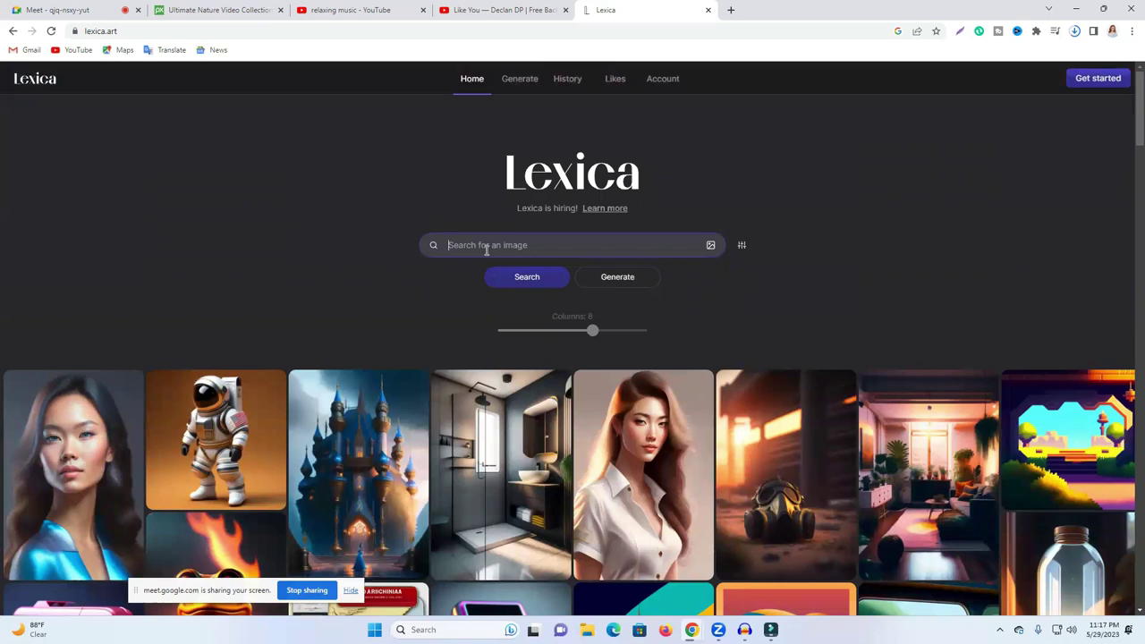
{"action": "type", "text": "dogs arm6y"}
{"action": "key", "text": "Return"}
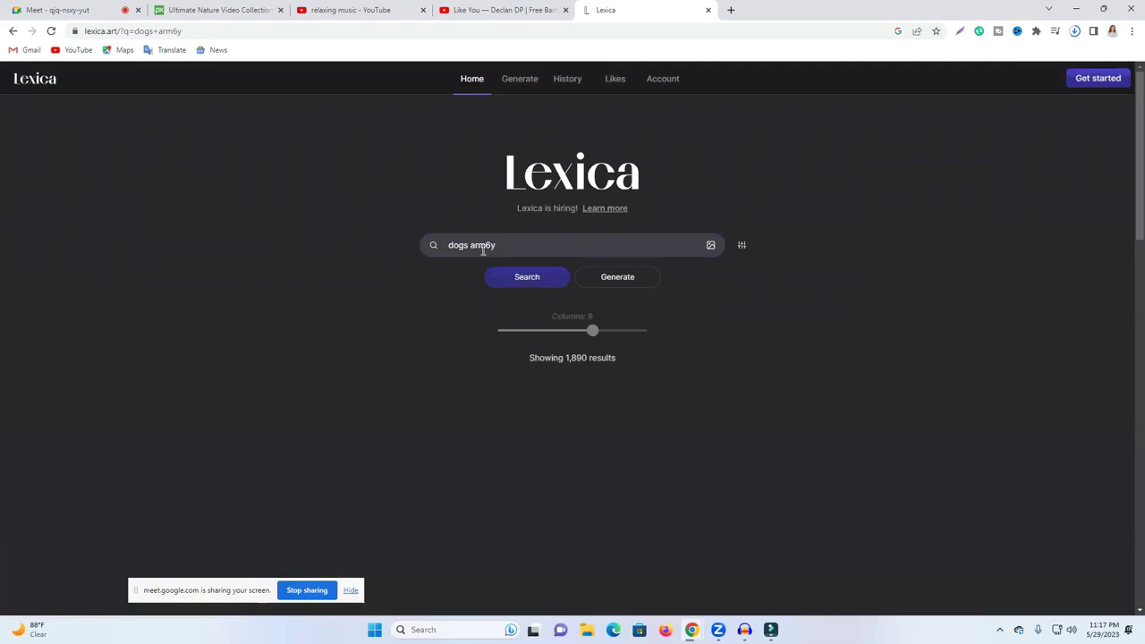
{"action": "left_click_drag", "start_coordinate": [486, 244], "coordinate": [492, 244]}
{"action": "key", "text": "BackSpace"}
{"action": "key", "text": "Return"}
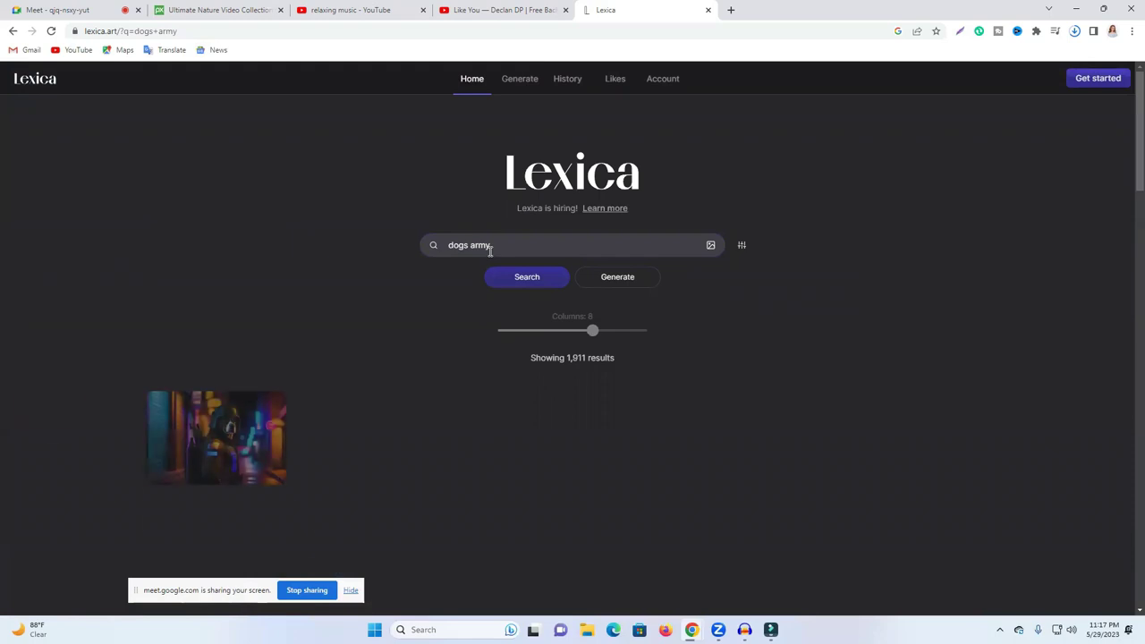
{"action": "scroll", "coordinate": [564, 271], "scroll_direction": "down", "scroll_amount": 3}
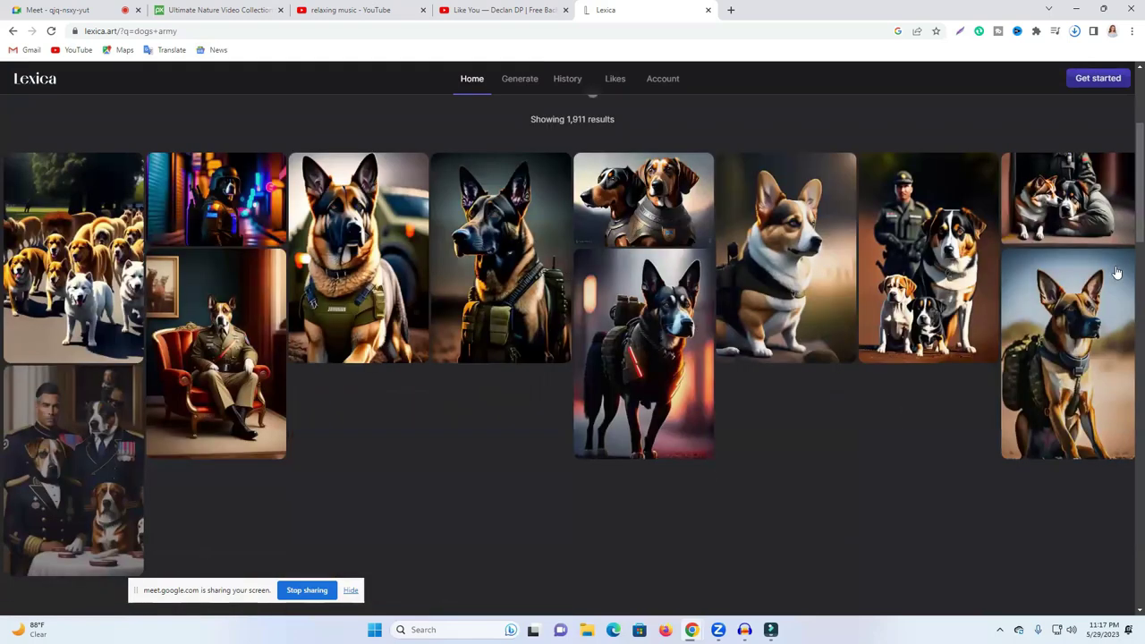
{"action": "scroll", "coordinate": [1065, 305], "scroll_direction": "down", "scroll_amount": 3}
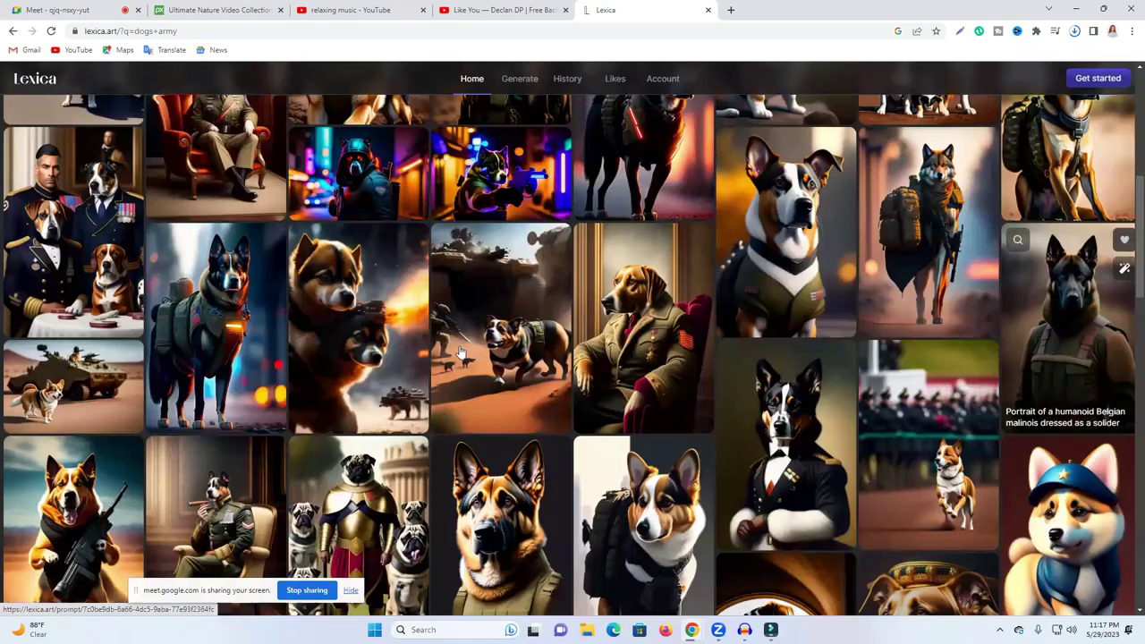
{"action": "scroll", "coordinate": [121, 362], "scroll_direction": "down", "scroll_amount": 2}
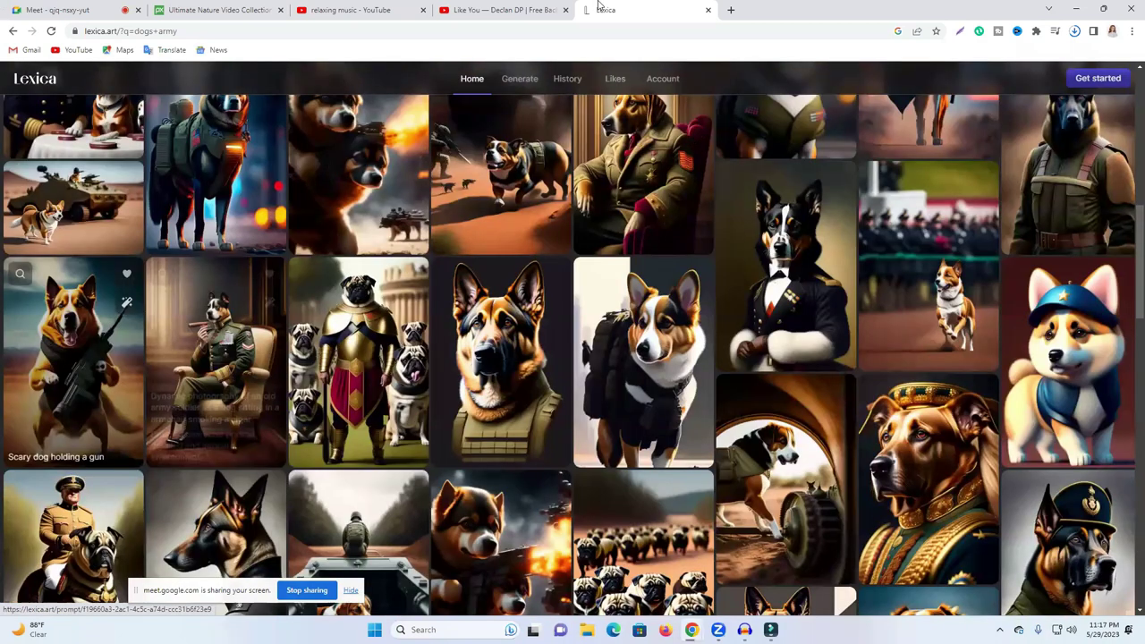
{"action": "key", "text": "ctrl+1"}
{"action": "key", "text": "ctrl+5"}
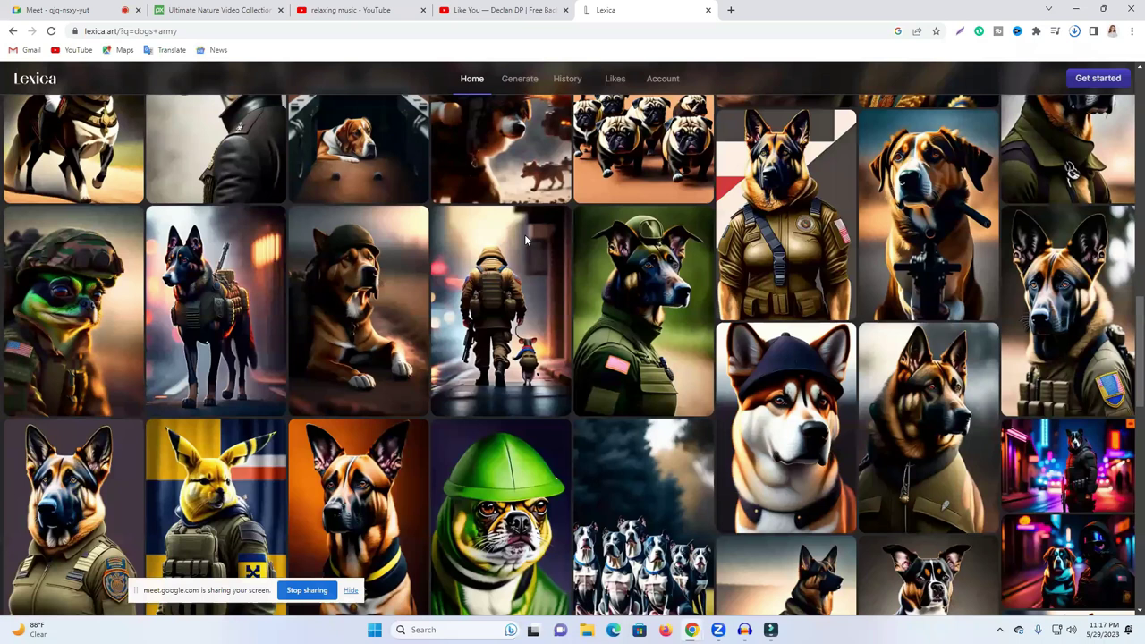
{"action": "scroll", "coordinate": [493, 322], "scroll_direction": "down", "scroll_amount": 4}
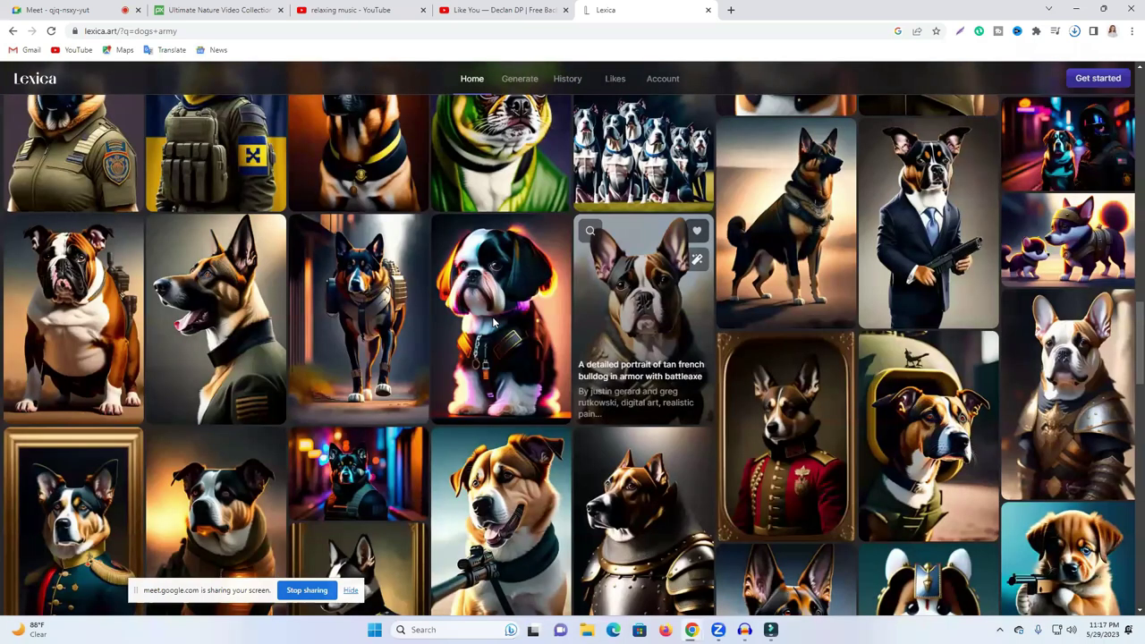
{"action": "scroll", "coordinate": [654, 318], "scroll_direction": "down", "scroll_amount": 5}
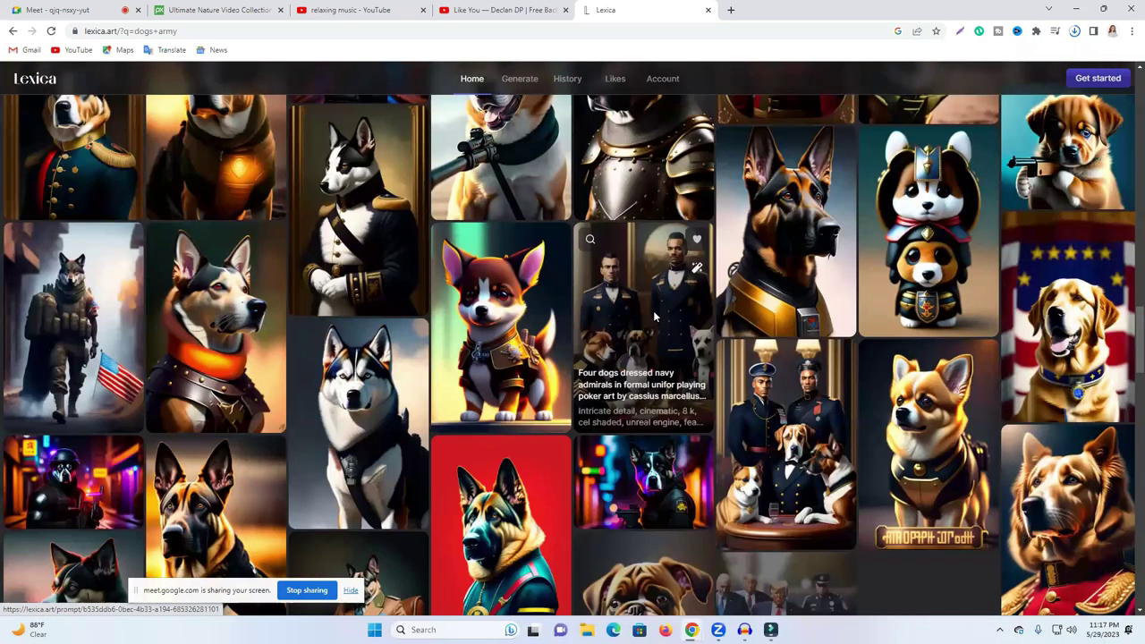
{"action": "scroll", "coordinate": [654, 317], "scroll_direction": "down", "scroll_amount": 4}
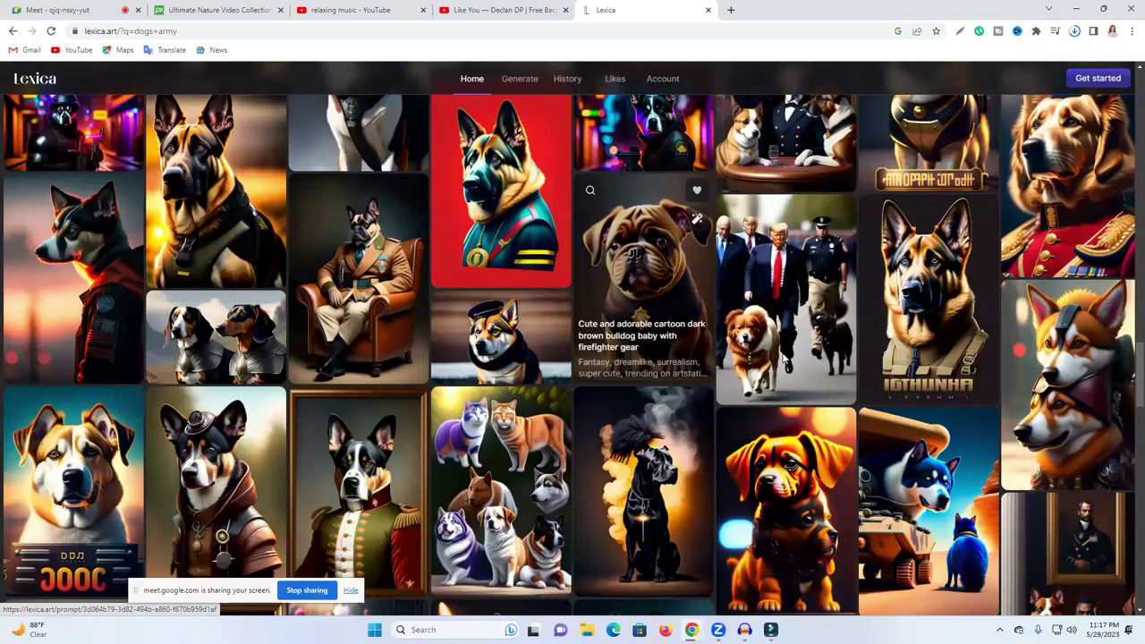
{"action": "scroll", "coordinate": [576, 356], "scroll_direction": "down", "scroll_amount": 4}
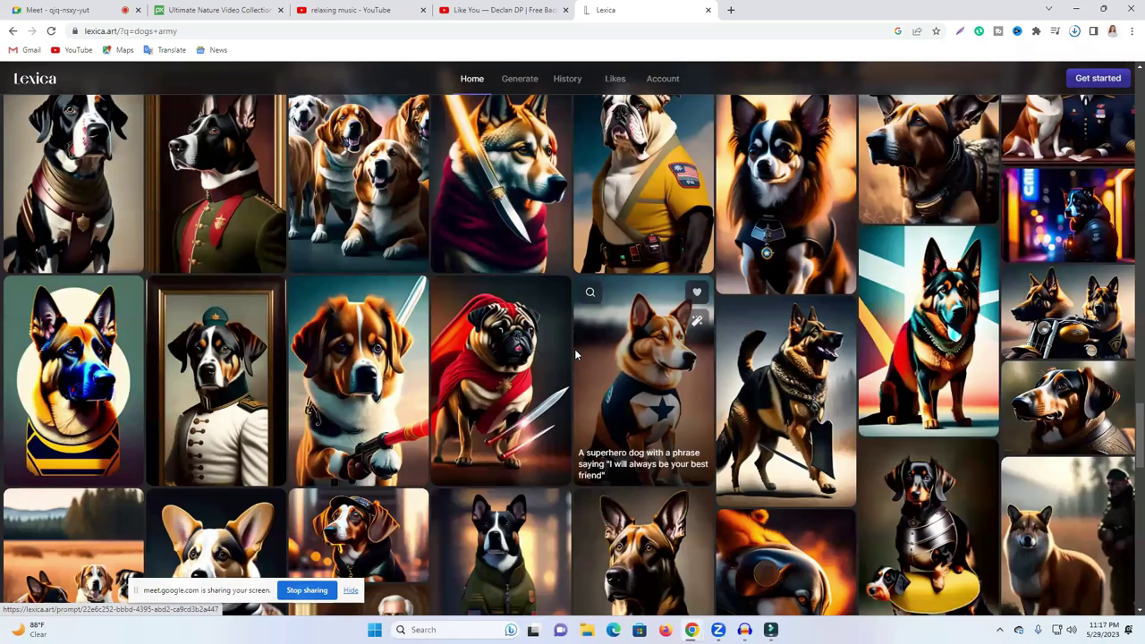
{"action": "scroll", "coordinate": [575, 352], "scroll_direction": "down", "scroll_amount": 4}
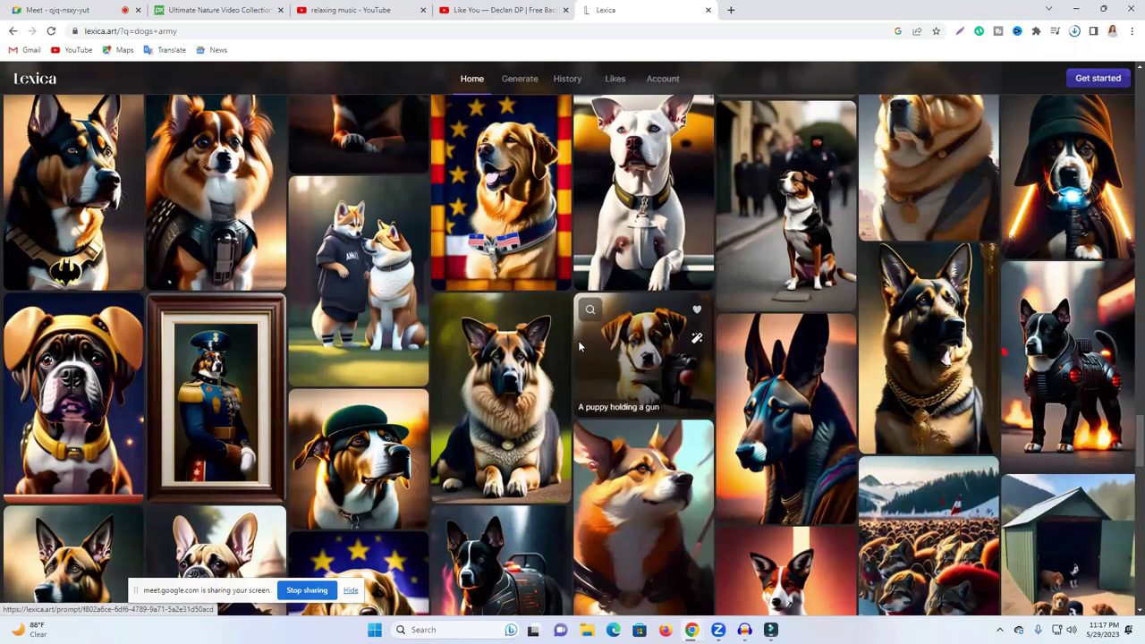
{"action": "scroll", "coordinate": [927, 166], "scroll_direction": "up", "scroll_amount": 10}
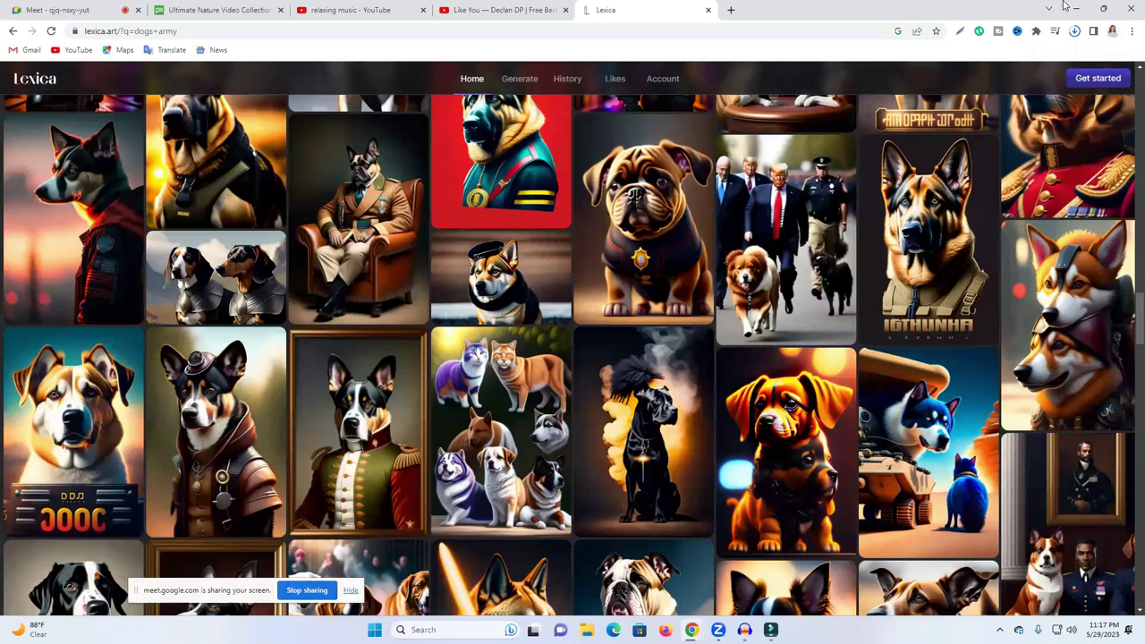
{"action": "left_click", "coordinate": [1074, 32]}
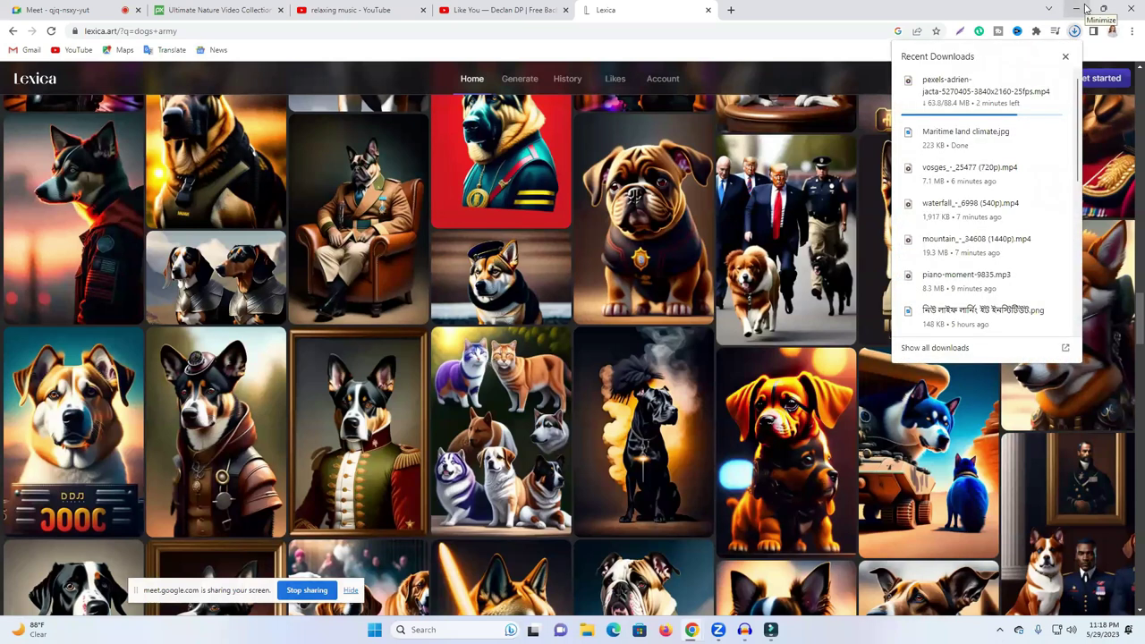
Step: Close Chrome's downloads list, minimize the browser and launch Wondershare Filmora
{"action": "left_click", "coordinate": [1085, 9]}
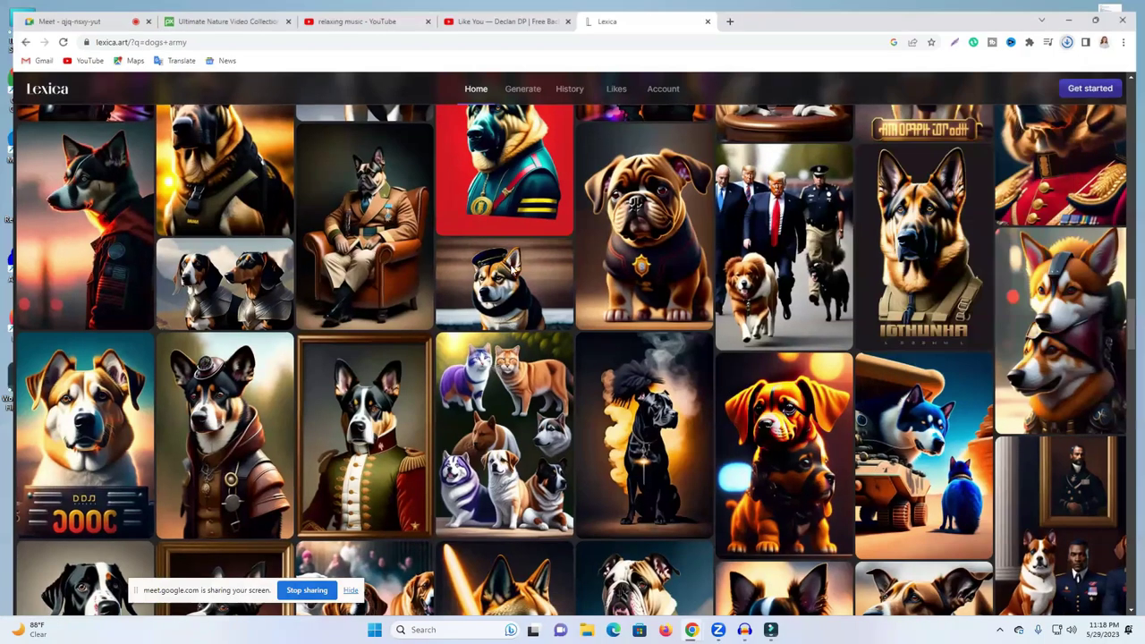
{"action": "left_click", "coordinate": [1086, 9]}
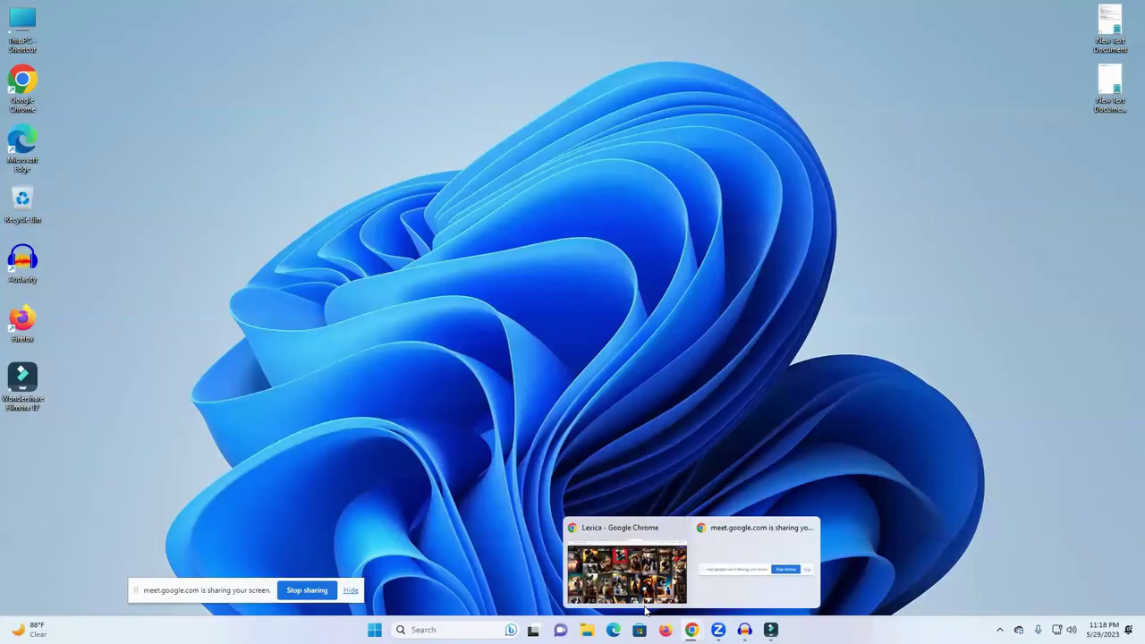
{"action": "left_click", "coordinate": [770, 630]}
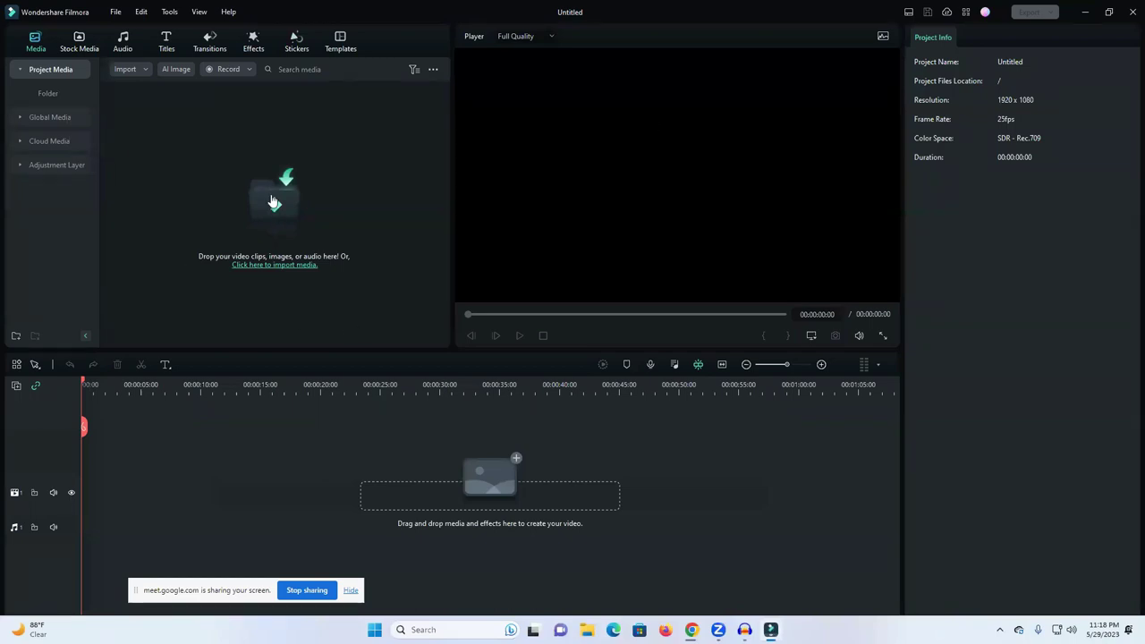
Step: Import the vosges, waterfall and mountain clips plus the piano-moment track into project media
{"action": "left_click", "coordinate": [273, 201]}
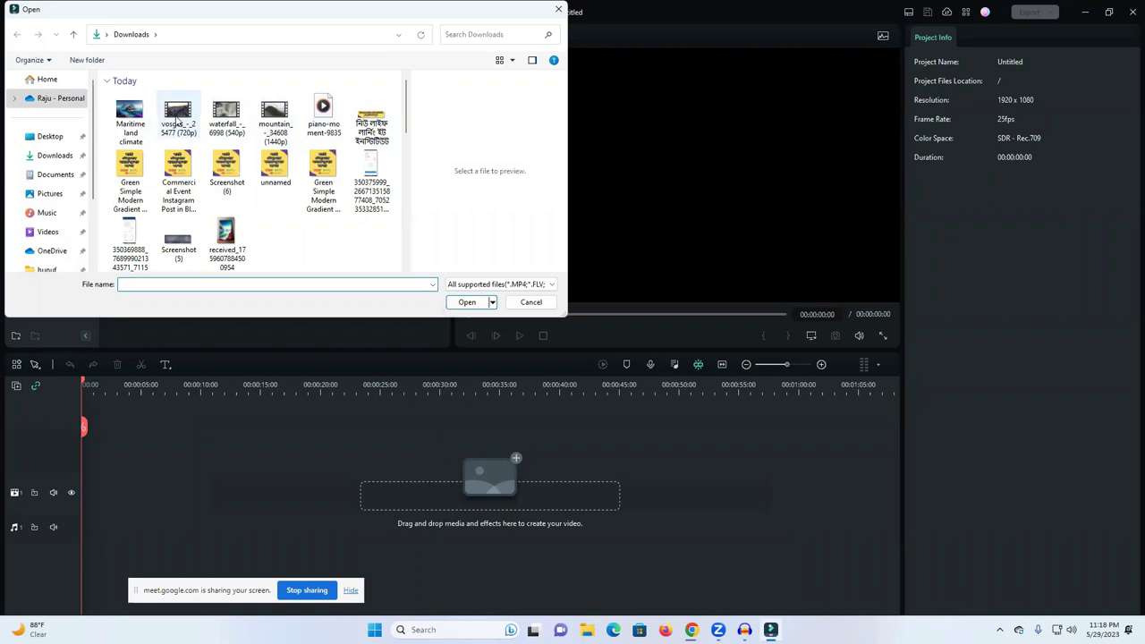
{"action": "left_click", "coordinate": [177, 120]}
{"action": "left_click", "coordinate": [227, 118], "text": "ctrl"}
{"action": "left_click", "coordinate": [275, 122], "text": "ctrl"}
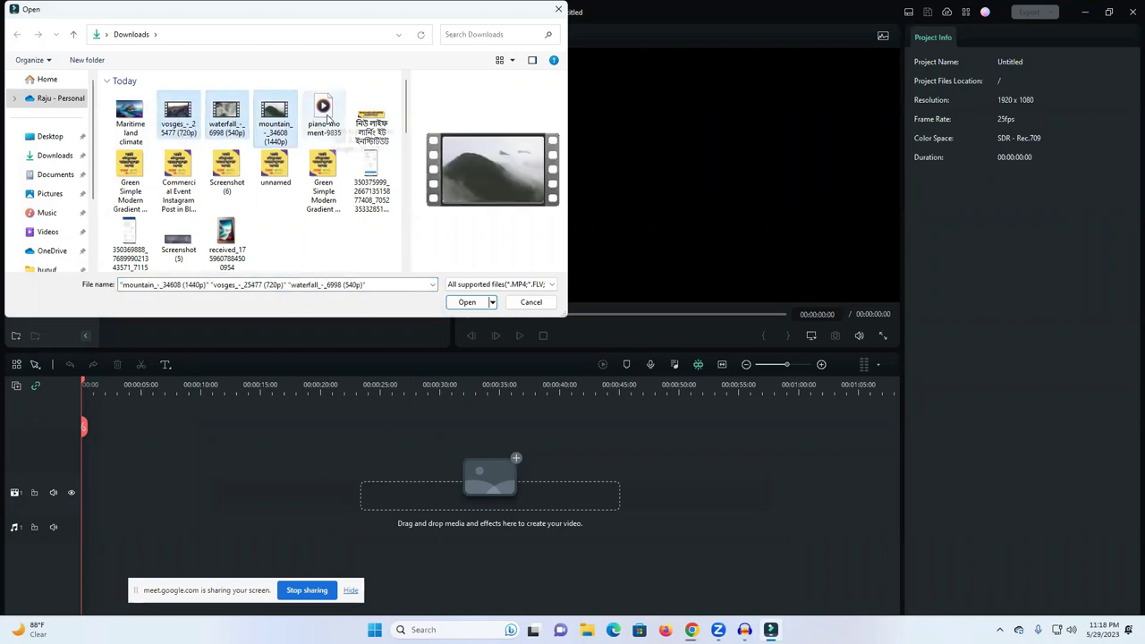
{"action": "left_click", "coordinate": [328, 118], "text": "ctrl"}
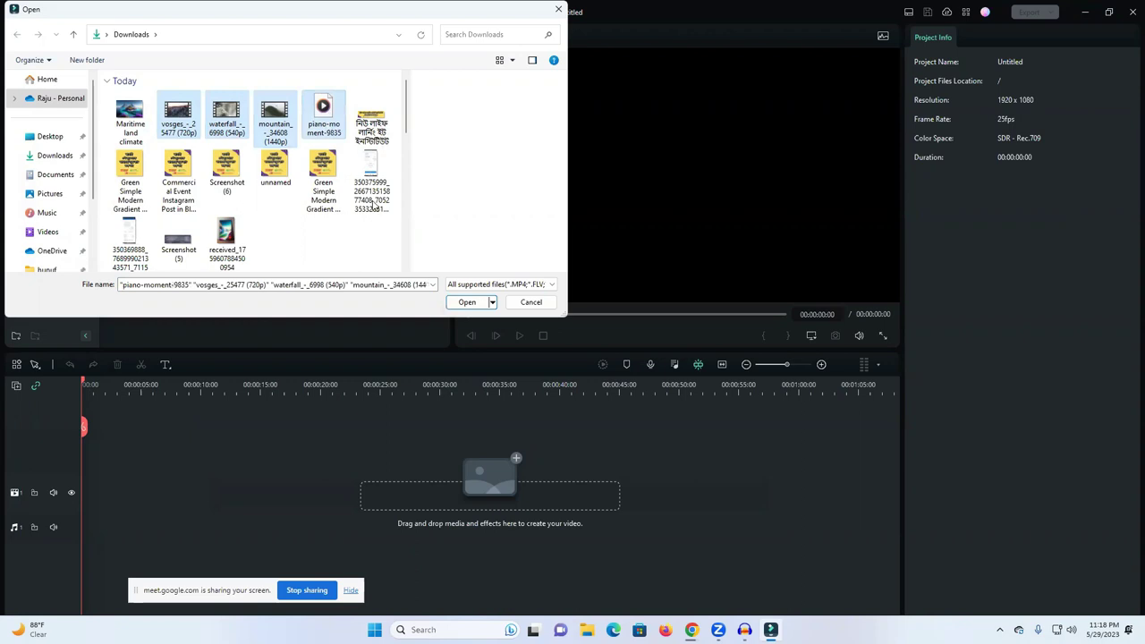
{"action": "left_click", "coordinate": [465, 304]}
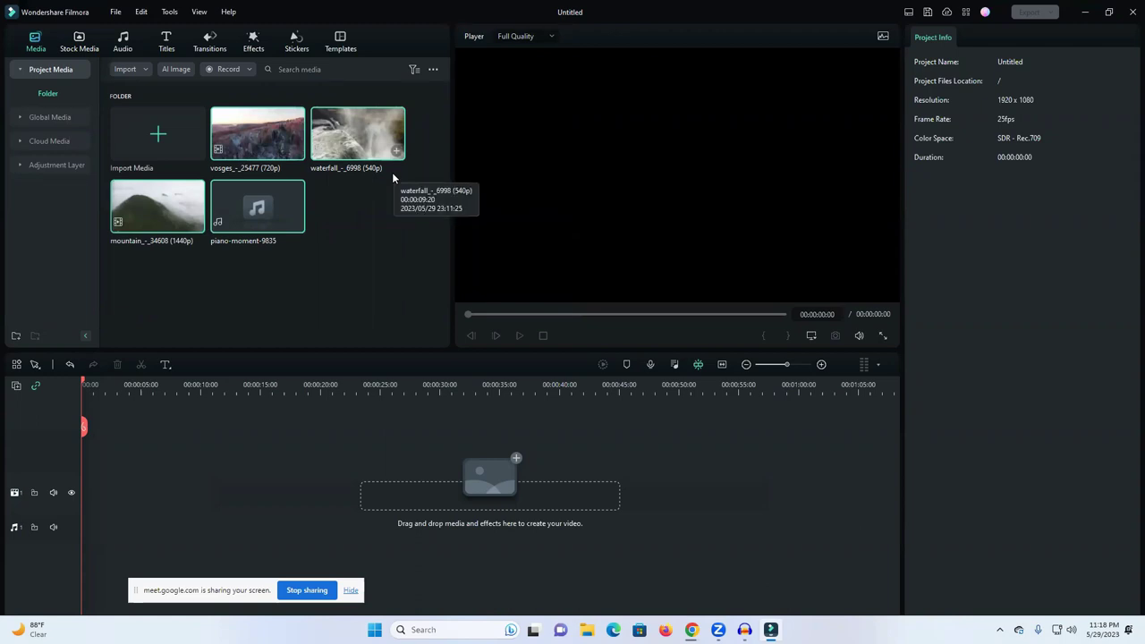
Step: Import the Maritime land climate image as well
{"action": "left_click", "coordinate": [158, 135]}
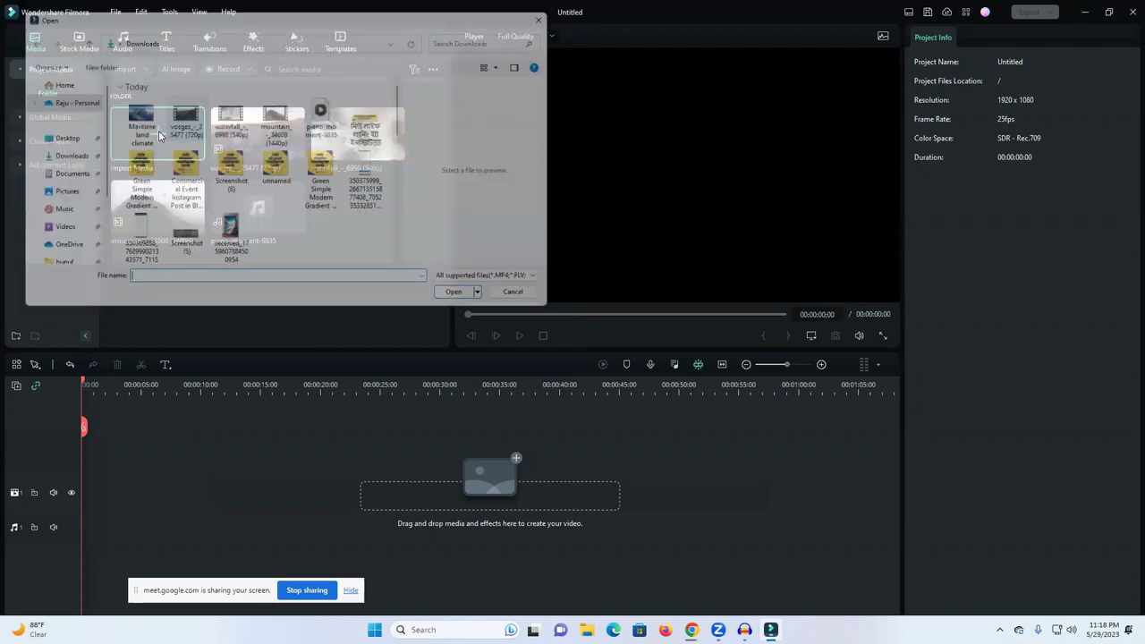
{"action": "left_click", "coordinate": [143, 123]}
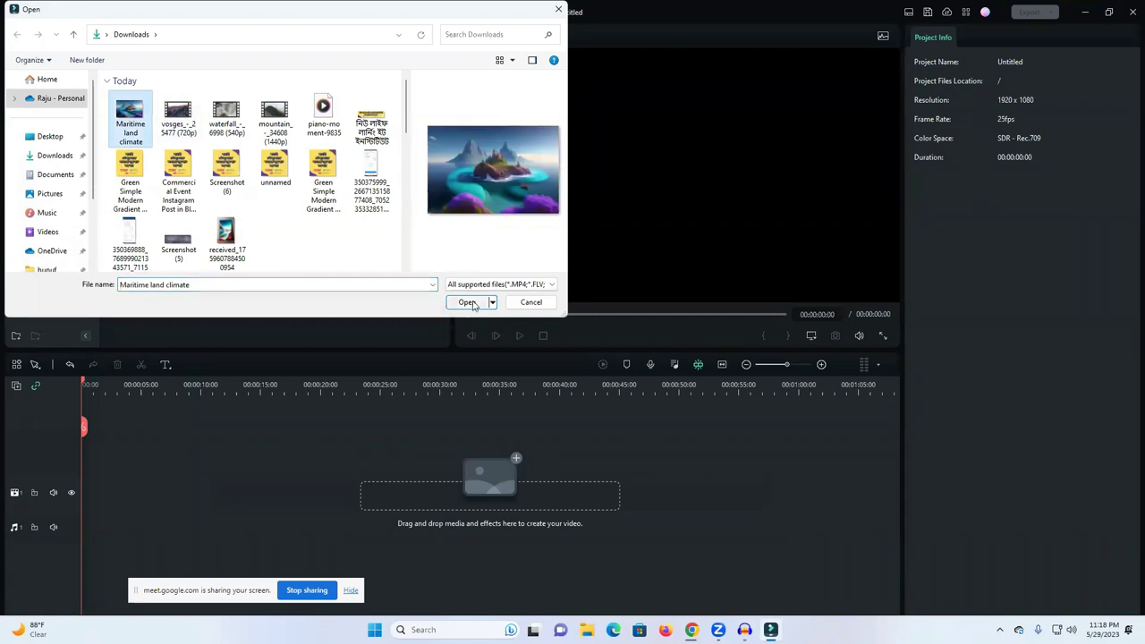
{"action": "left_click", "coordinate": [472, 304]}
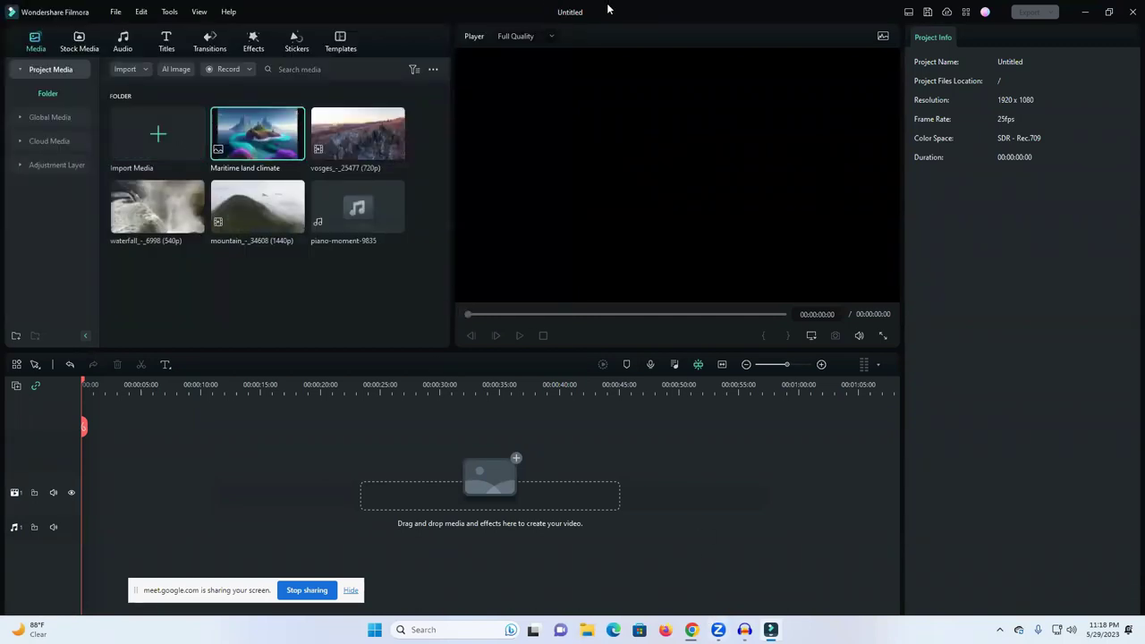
Step: Open Downloads in File Explorer, then check Chrome's recent downloads for the Pexels clip
{"action": "key", "text": "super+e"}
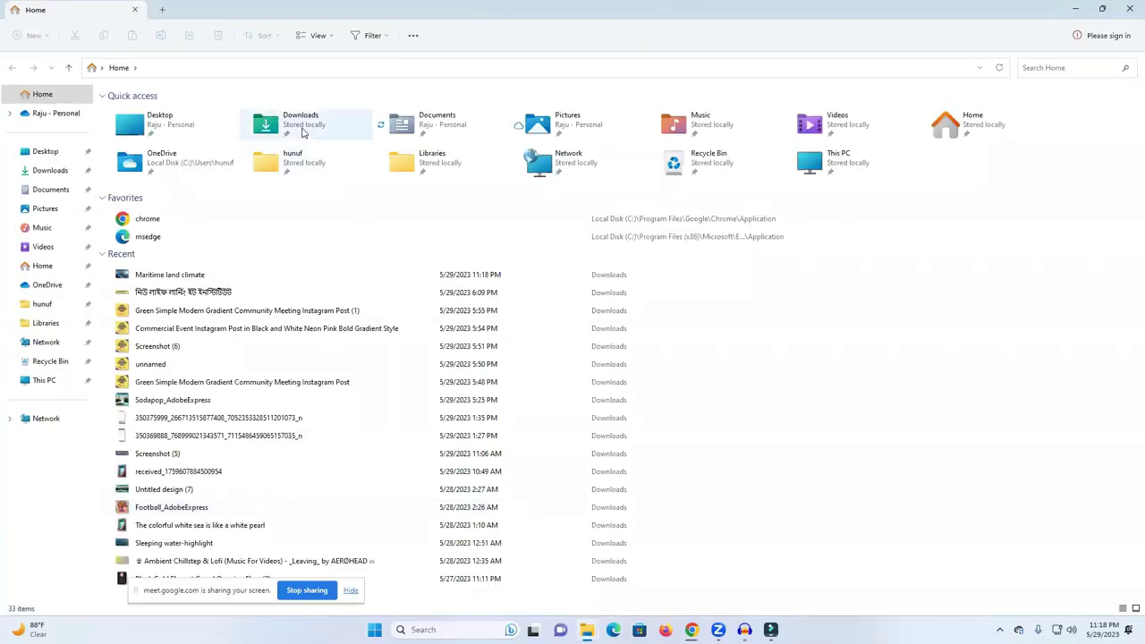
{"action": "double_click", "coordinate": [304, 130]}
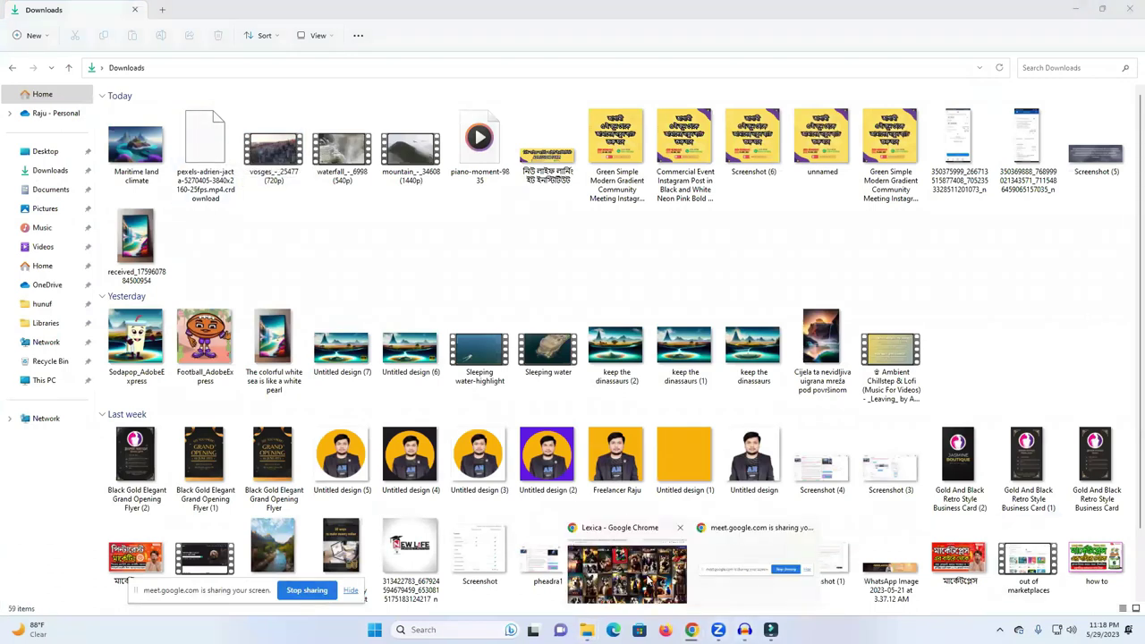
{"action": "left_click", "coordinate": [700, 580]}
{"action": "left_click", "coordinate": [1074, 34]}
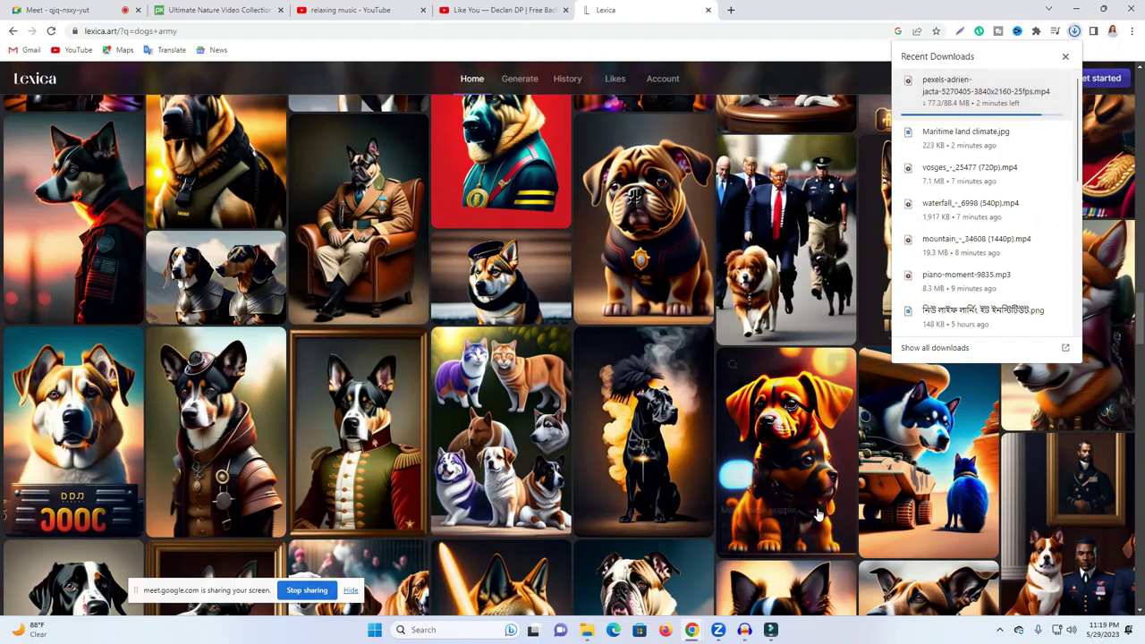
Step: Recheck the 88.4 MB Pexels clip's download progress in Chrome, then minimize the browser
{"action": "left_click", "coordinate": [745, 630]}
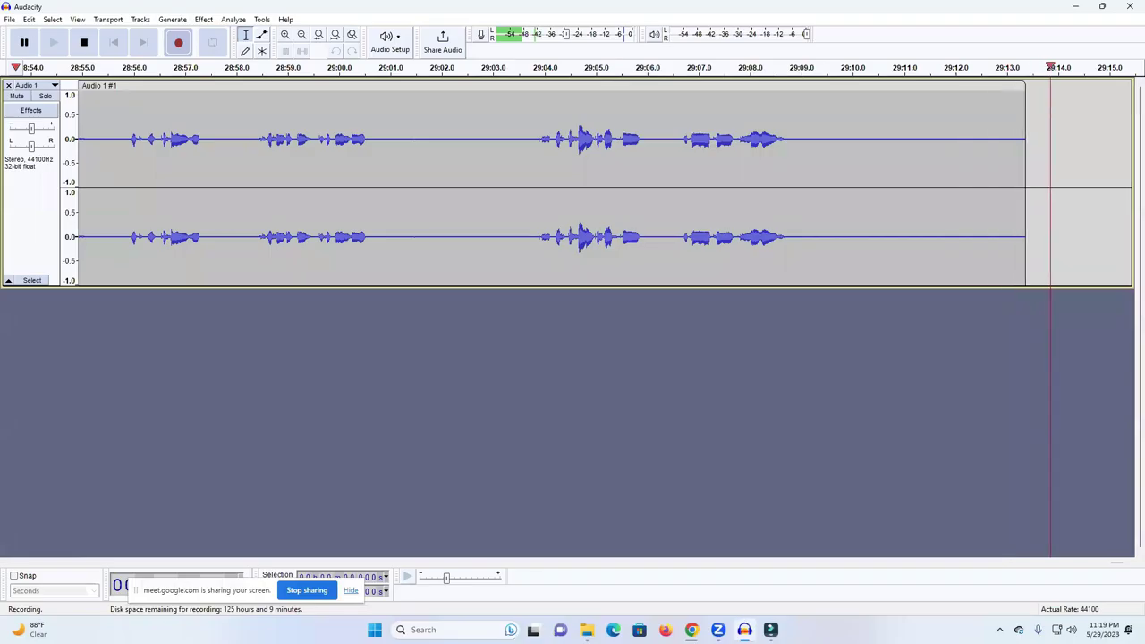
{"action": "mouse_move", "coordinate": [691, 630]}
{"action": "left_click", "coordinate": [626, 569]}
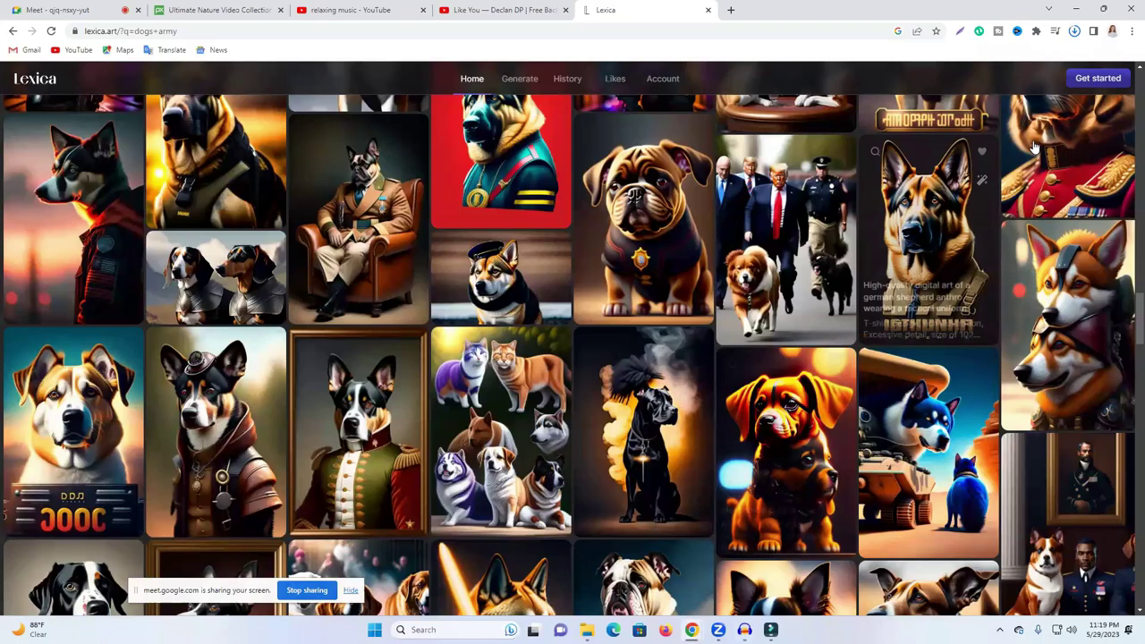
{"action": "left_click", "coordinate": [1073, 32]}
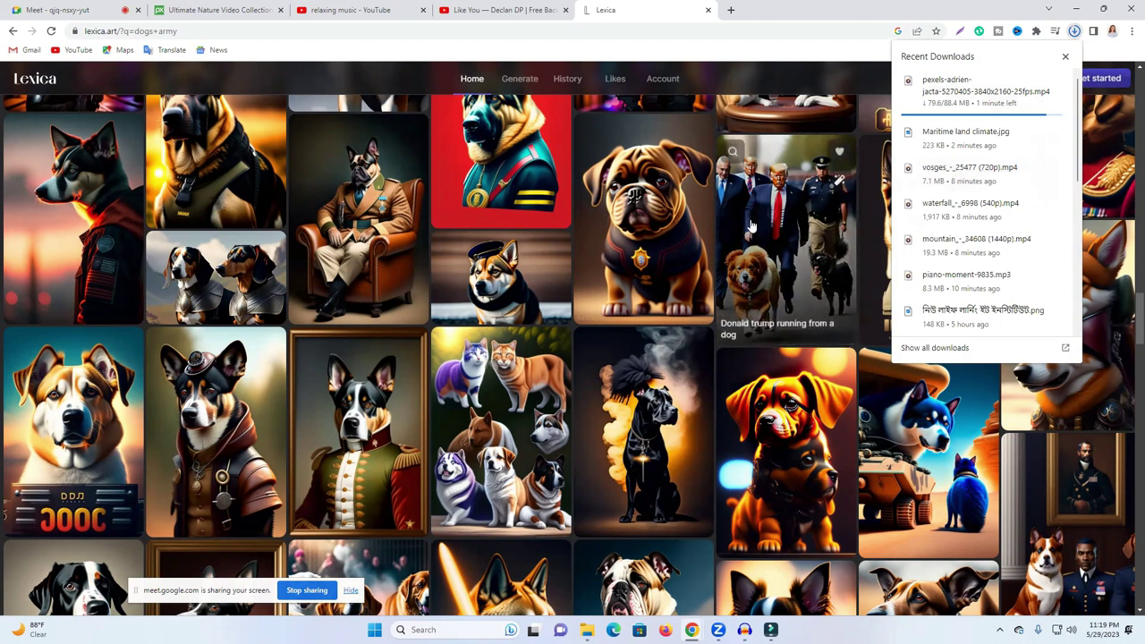
{"action": "left_click", "coordinate": [1076, 6]}
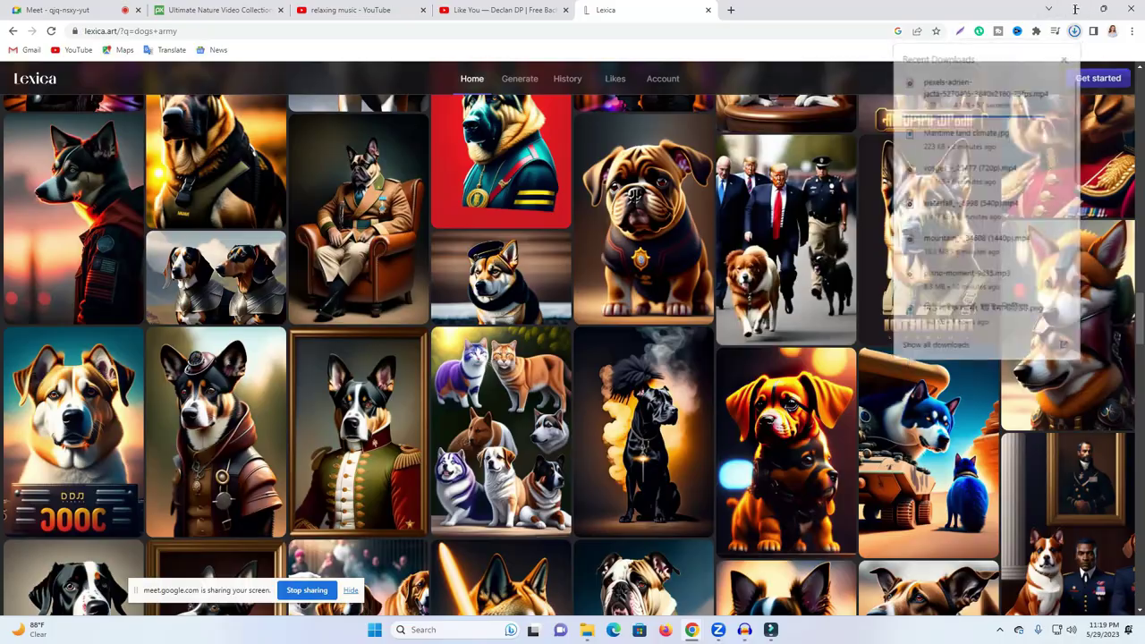
Step: Drag the Sleeping water clip from Downloads into Filmora's media panel and dismiss the Create Proxy prompt
{"action": "left_click", "coordinate": [1077, 6]}
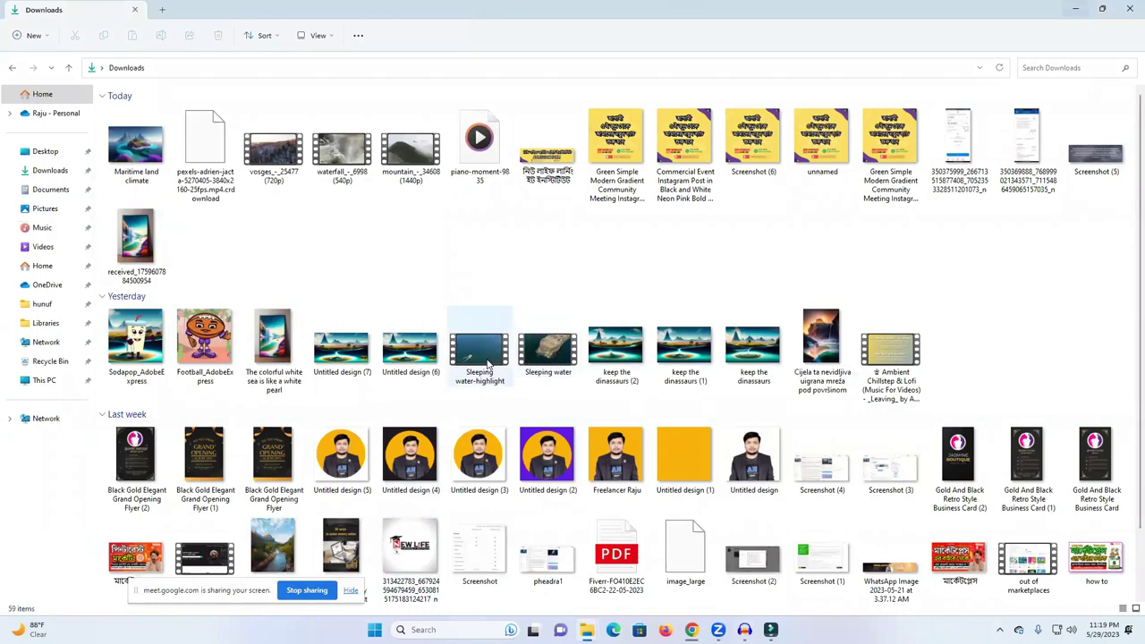
{"action": "left_click_drag", "start_coordinate": [529, 355], "coordinate": [174, 153]}
{"action": "left_click", "coordinate": [633, 331]}
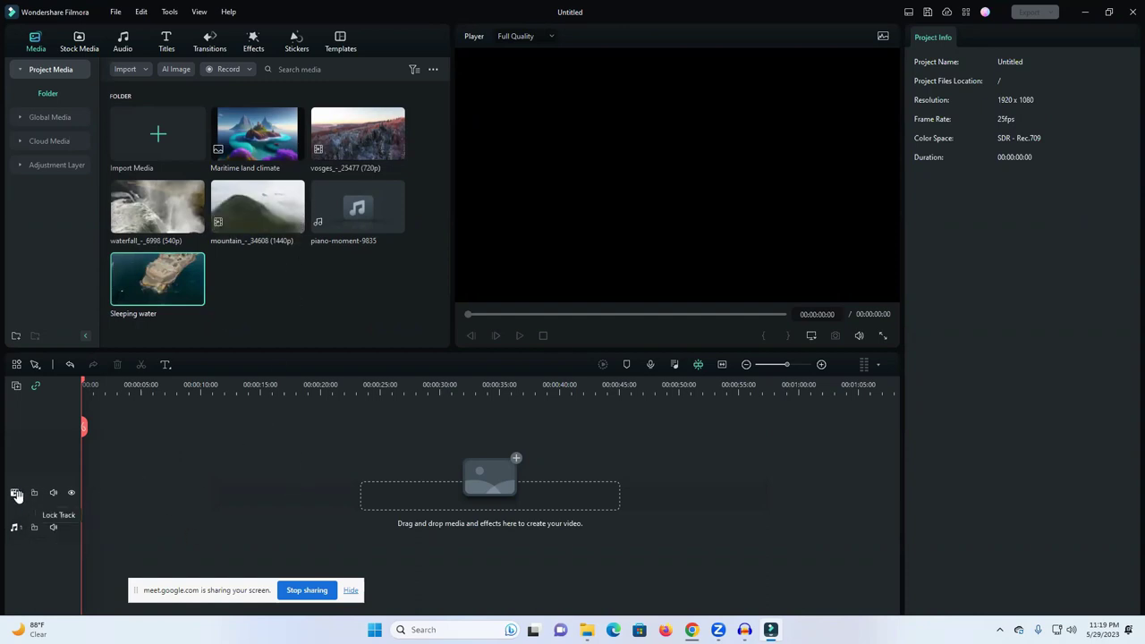
Step: Add a second video track above video track 1 from the Track Management menu
{"action": "left_click", "coordinate": [16, 387]}
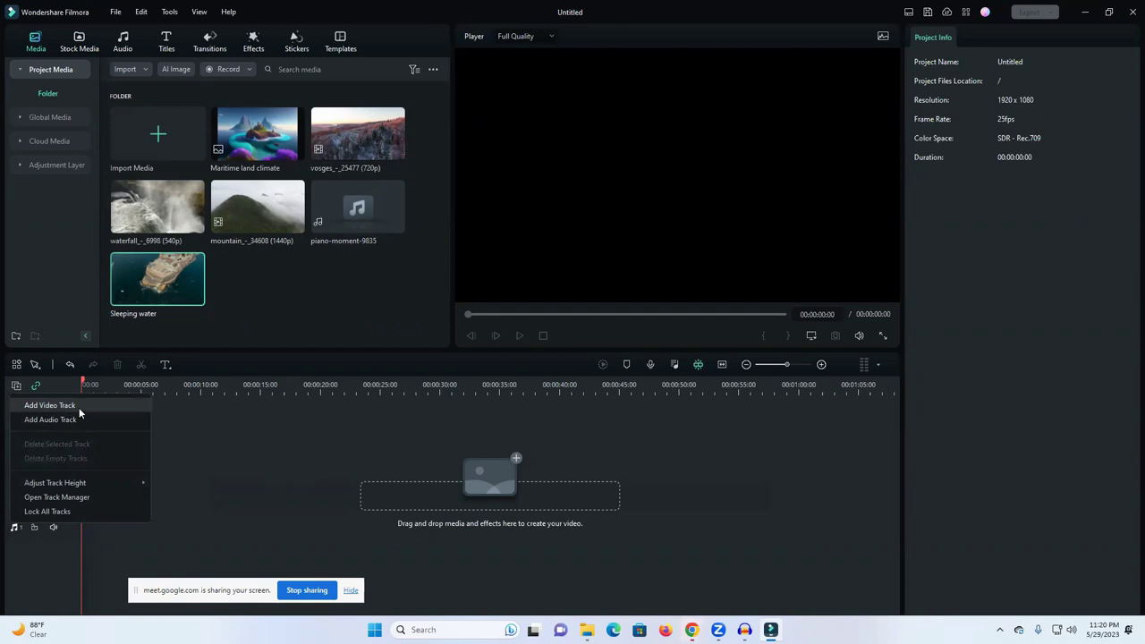
{"action": "left_click", "coordinate": [50, 405]}
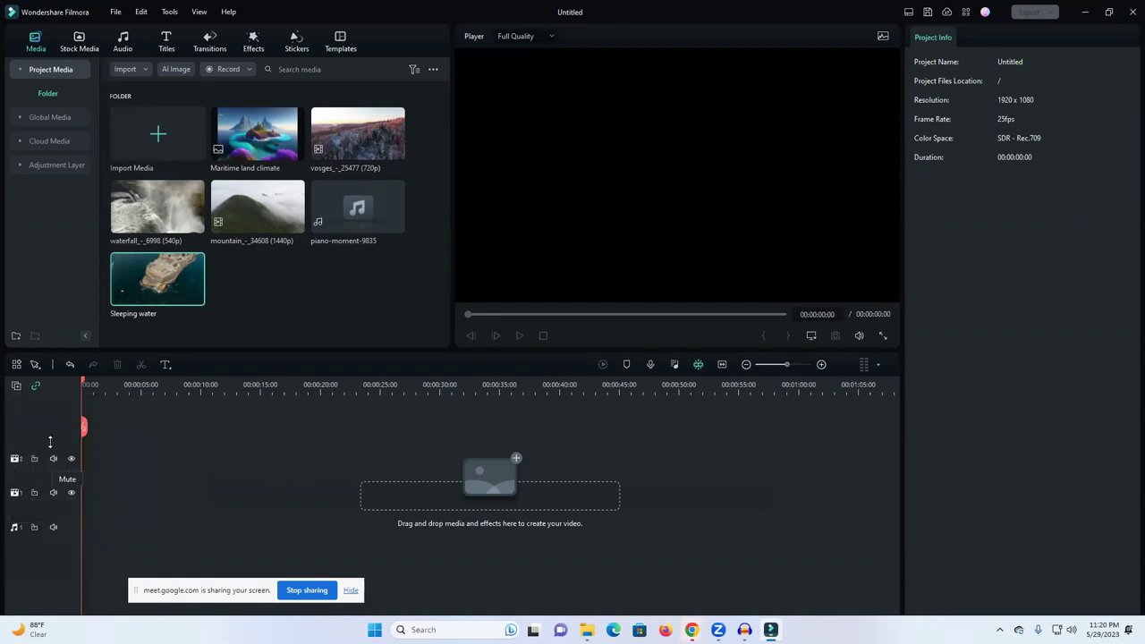
{"action": "left_click", "coordinate": [16, 386]}
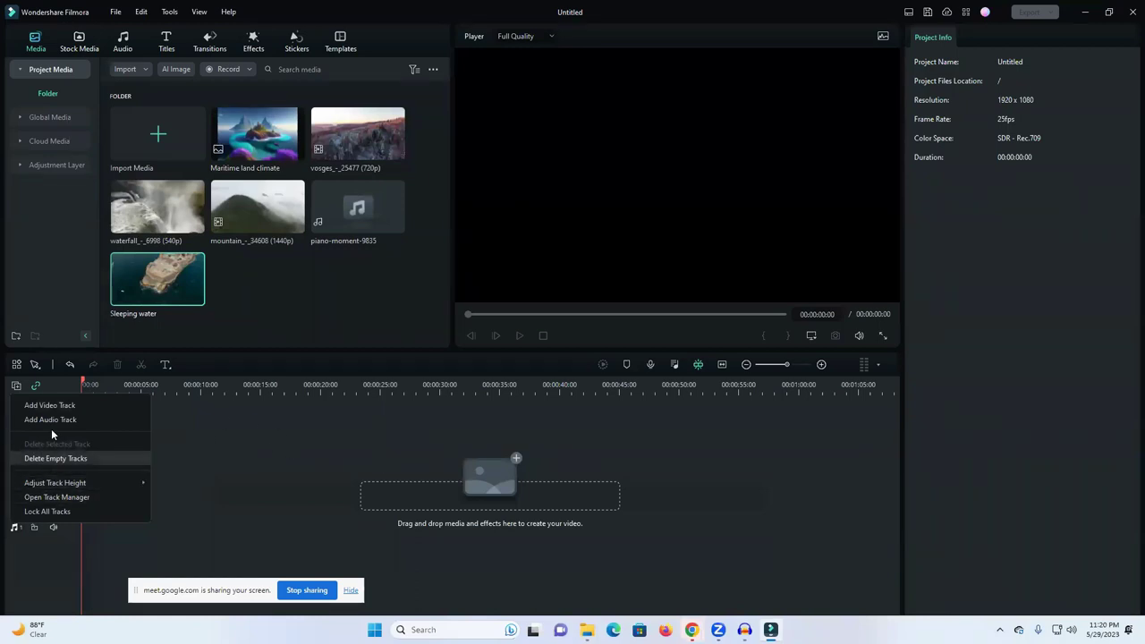
{"action": "left_click", "coordinate": [238, 425]}
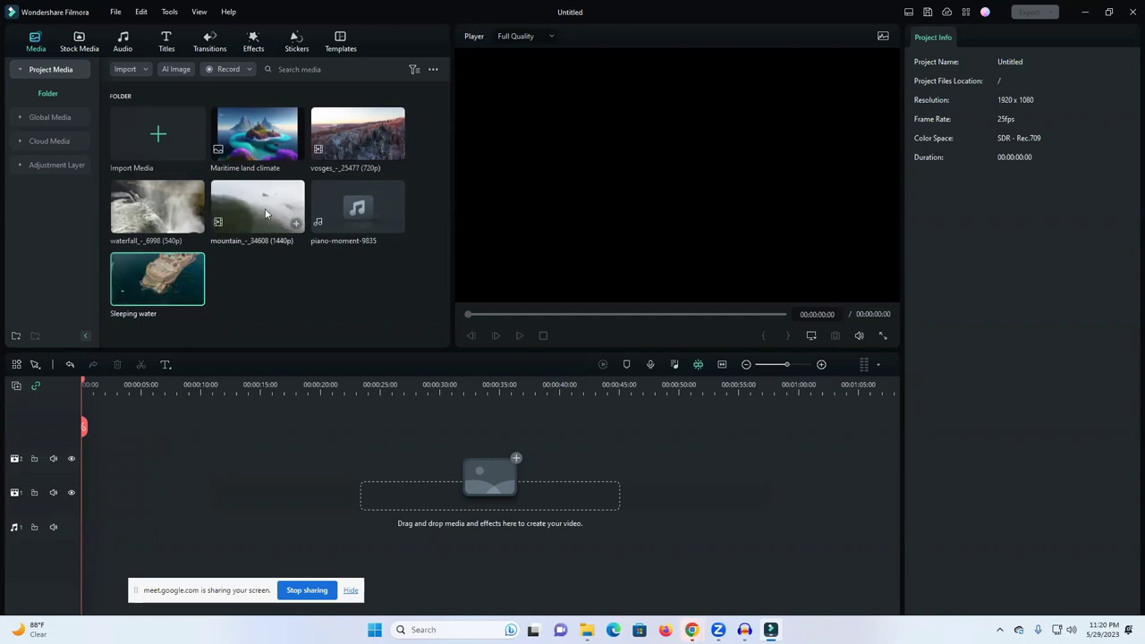
Step: Place the mountain, waterfall and Sleeping water clips on track 1, matching the project to 2560x1440
{"action": "left_click_drag", "start_coordinate": [265, 210], "coordinate": [91, 492]}
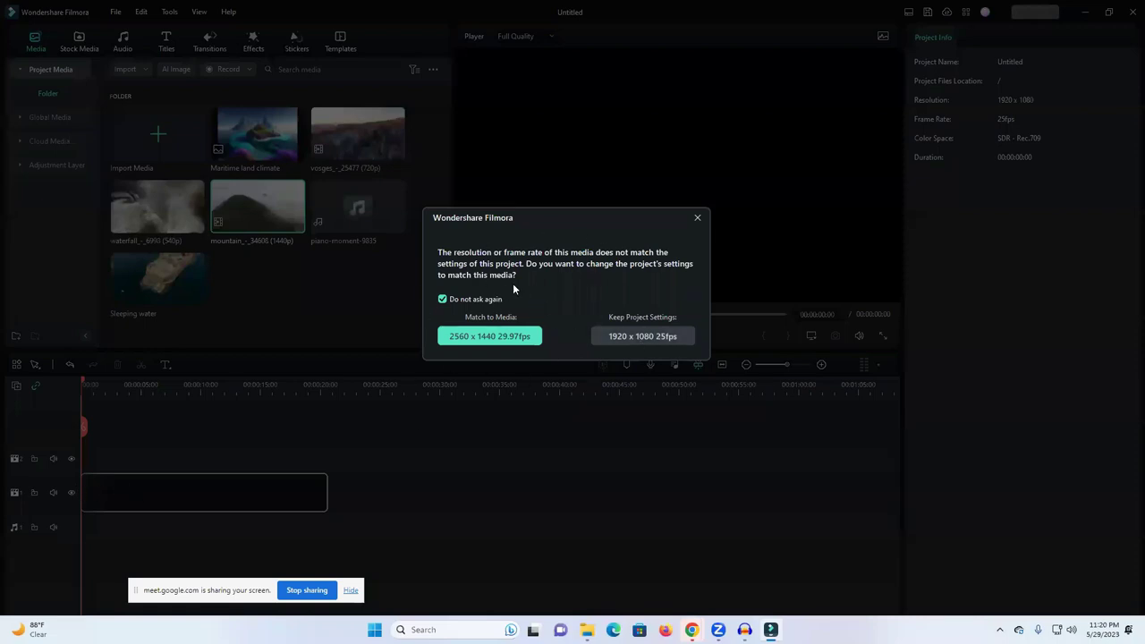
{"action": "left_click", "coordinate": [499, 338]}
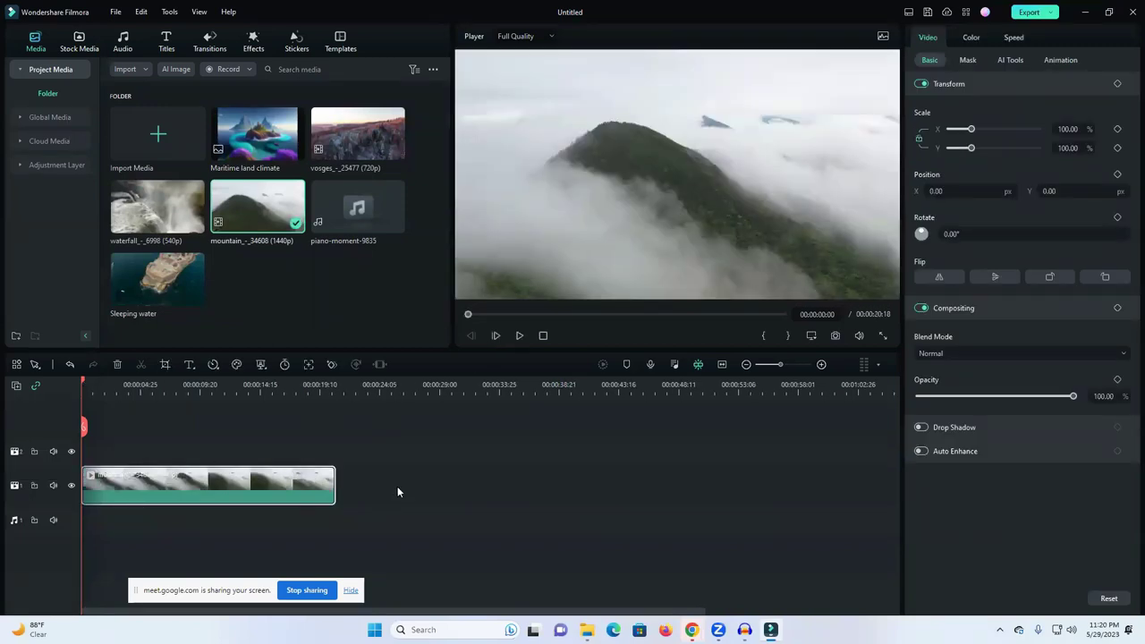
{"action": "left_click_drag", "start_coordinate": [129, 486], "coordinate": [98, 526]}
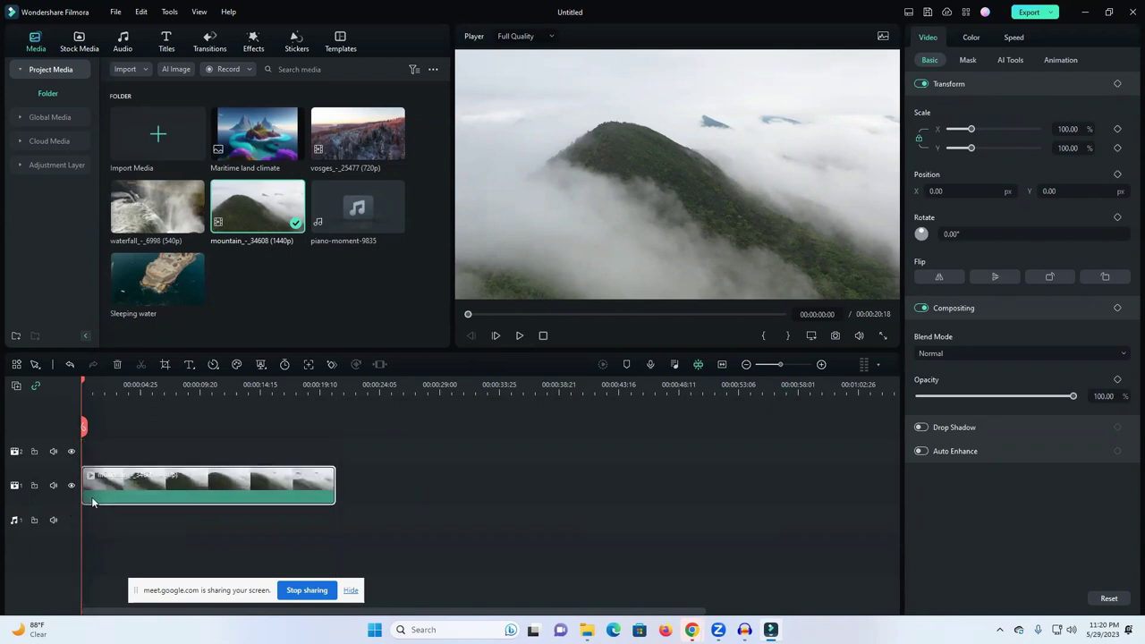
{"action": "left_click_drag", "start_coordinate": [154, 212], "coordinate": [345, 479]}
{"action": "left_click_drag", "start_coordinate": [179, 282], "coordinate": [467, 495]}
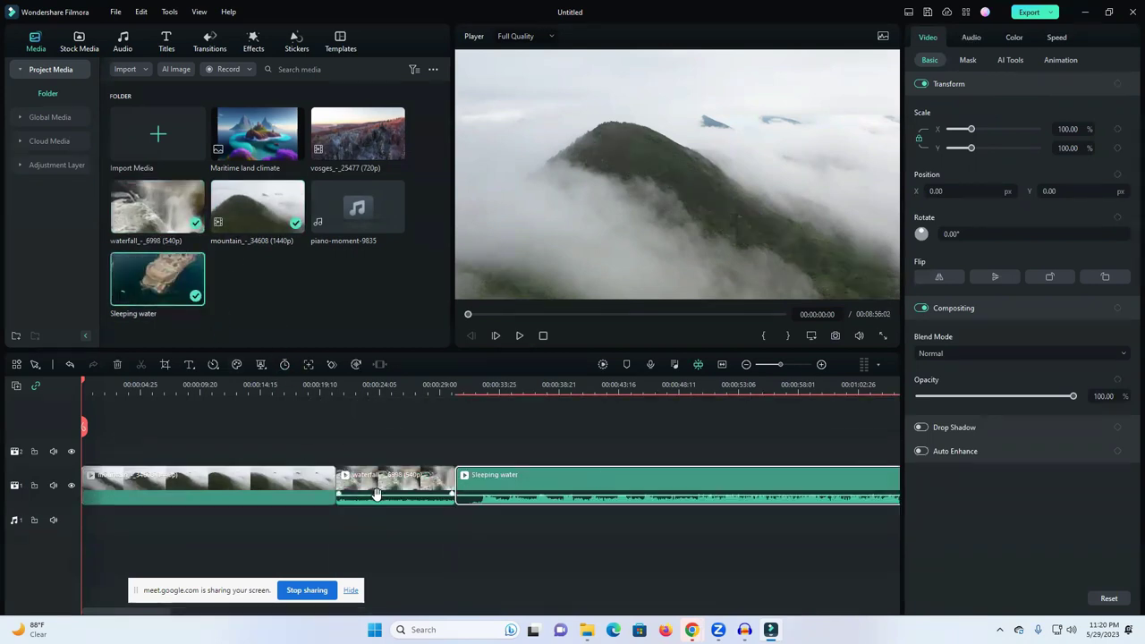
Step: Drag the Sleeping water clip's volume line down to silence it completely
{"action": "left_click_drag", "start_coordinate": [677, 493], "coordinate": [677, 504]}
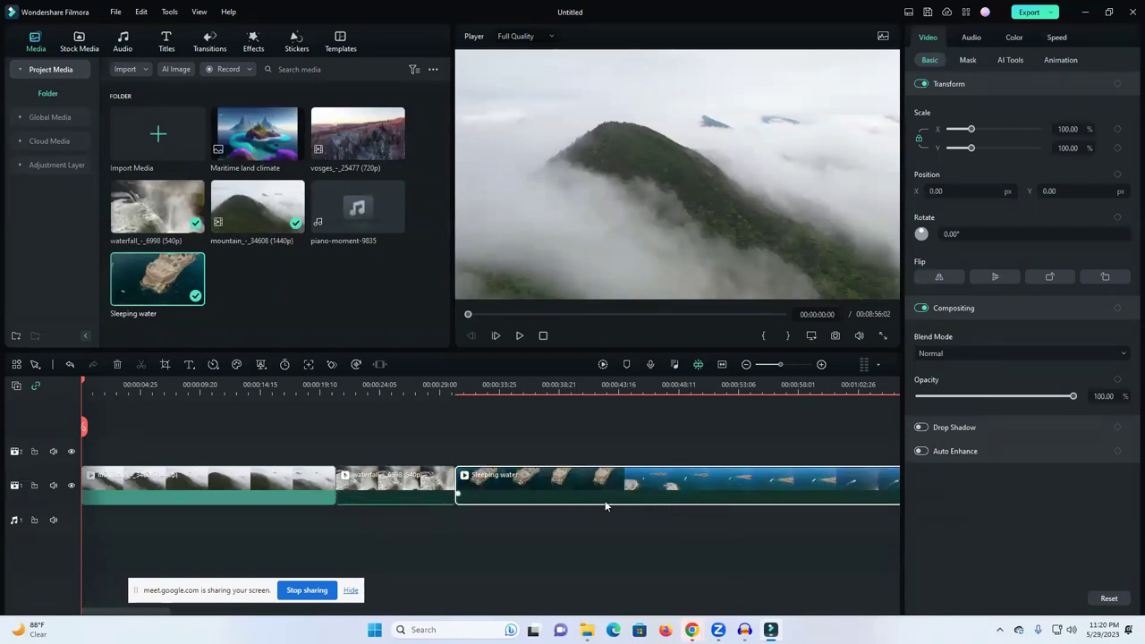
{"action": "left_click_drag", "start_coordinate": [606, 506], "coordinate": [608, 491]}
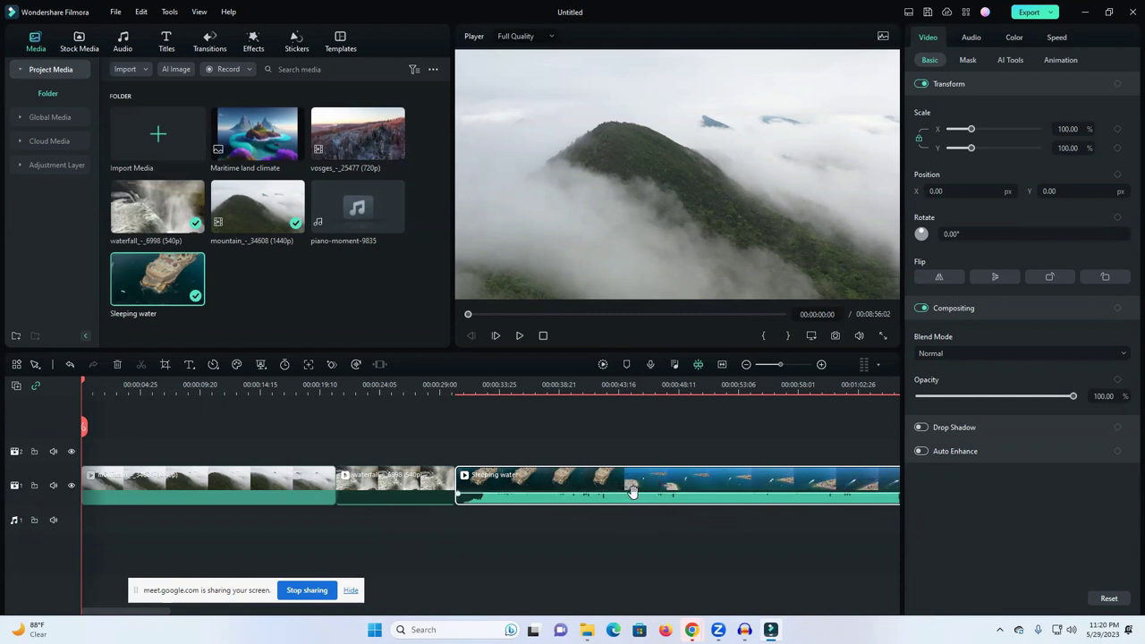
{"action": "left_click_drag", "start_coordinate": [634, 496], "coordinate": [636, 507]}
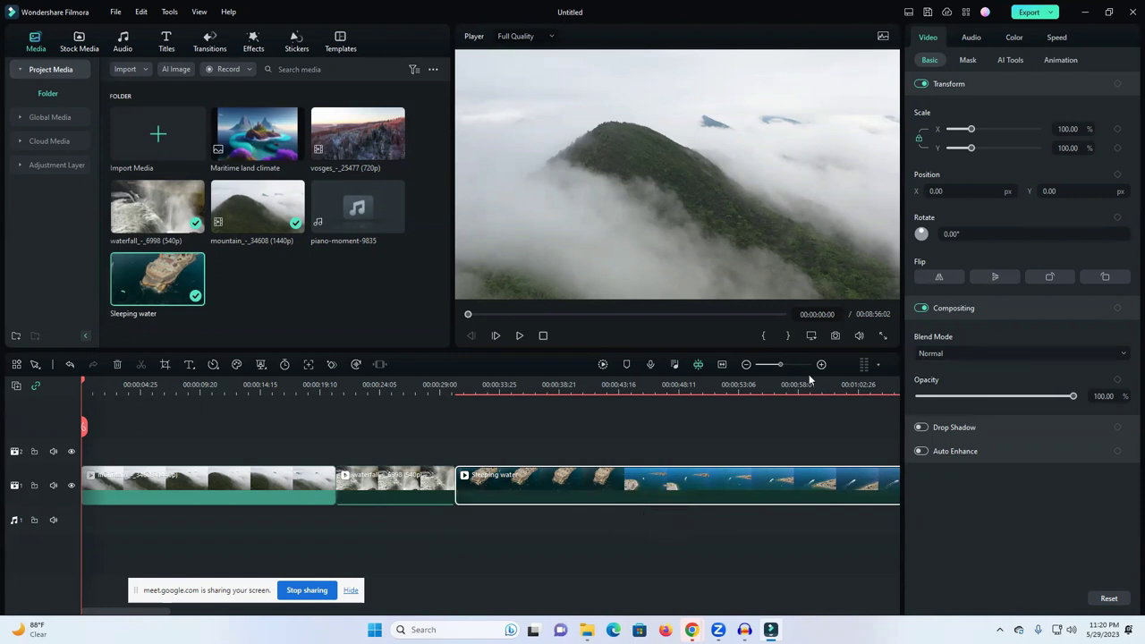
Step: Zoom the timeline out and append mountain, waterfall and vosges clips after Sleeping water
{"action": "left_click_drag", "start_coordinate": [780, 368], "coordinate": [762, 367]}
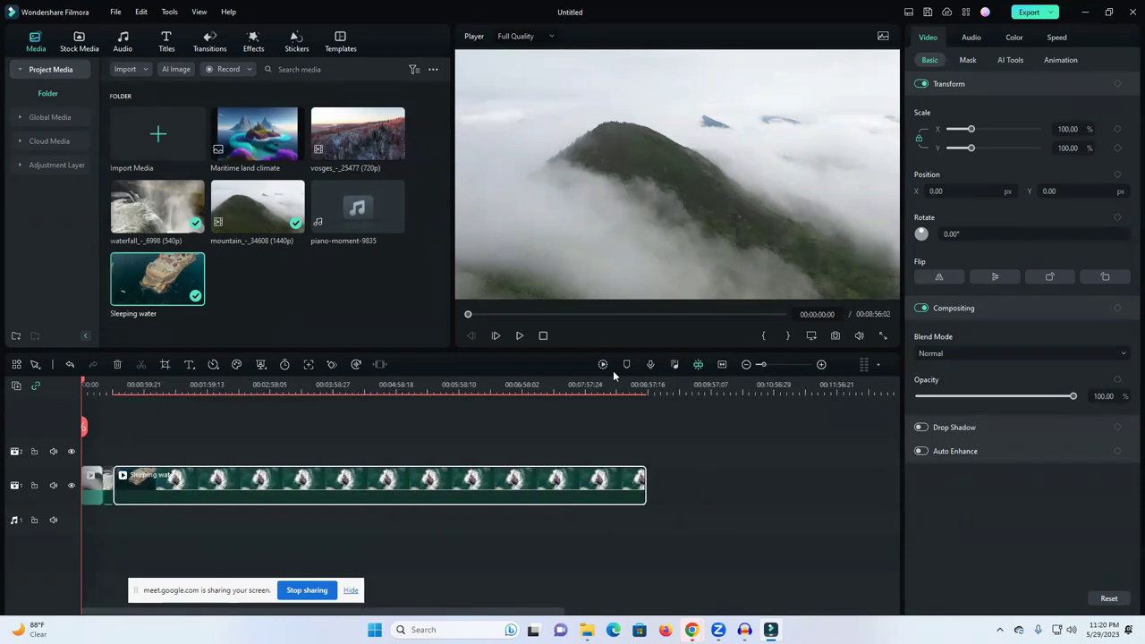
{"action": "left_click_drag", "start_coordinate": [238, 210], "coordinate": [662, 501]}
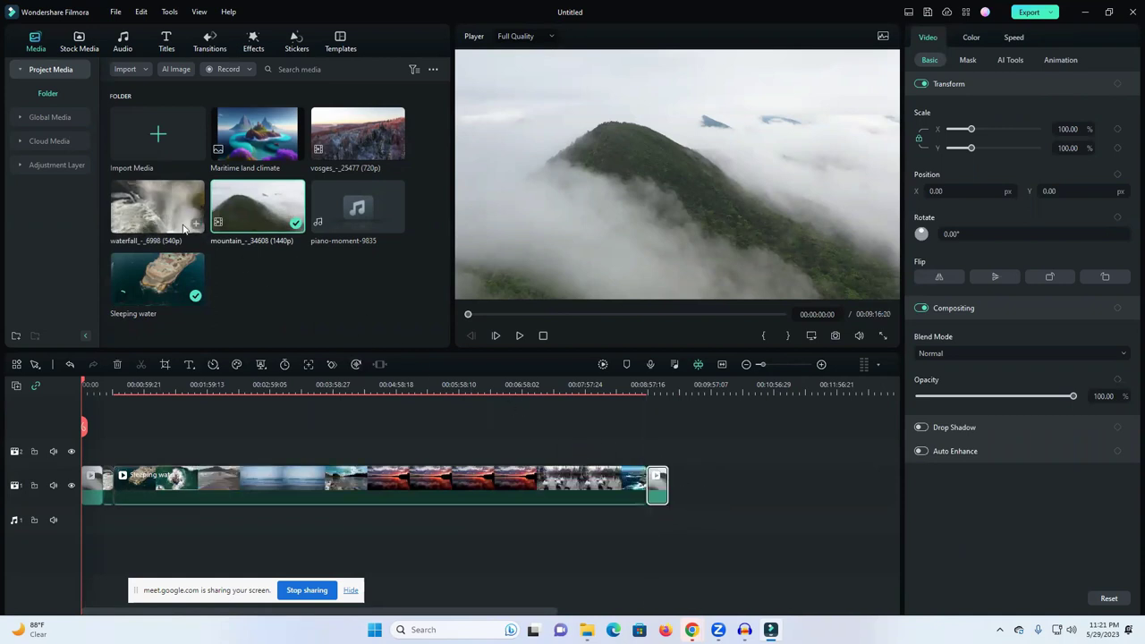
{"action": "left_click_drag", "start_coordinate": [167, 209], "coordinate": [734, 497]}
{"action": "left_click_drag", "start_coordinate": [358, 139], "coordinate": [694, 515]}
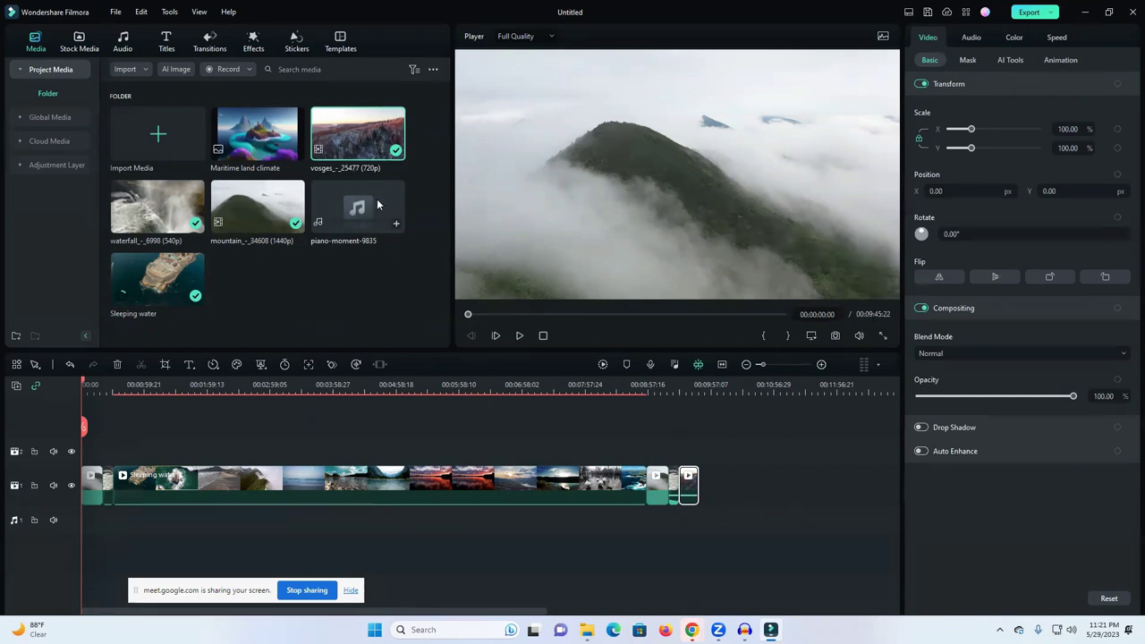
Step: Lay three copies of the piano-moment music end to end on the audio track
{"action": "mouse_move", "coordinate": [340, 207]}
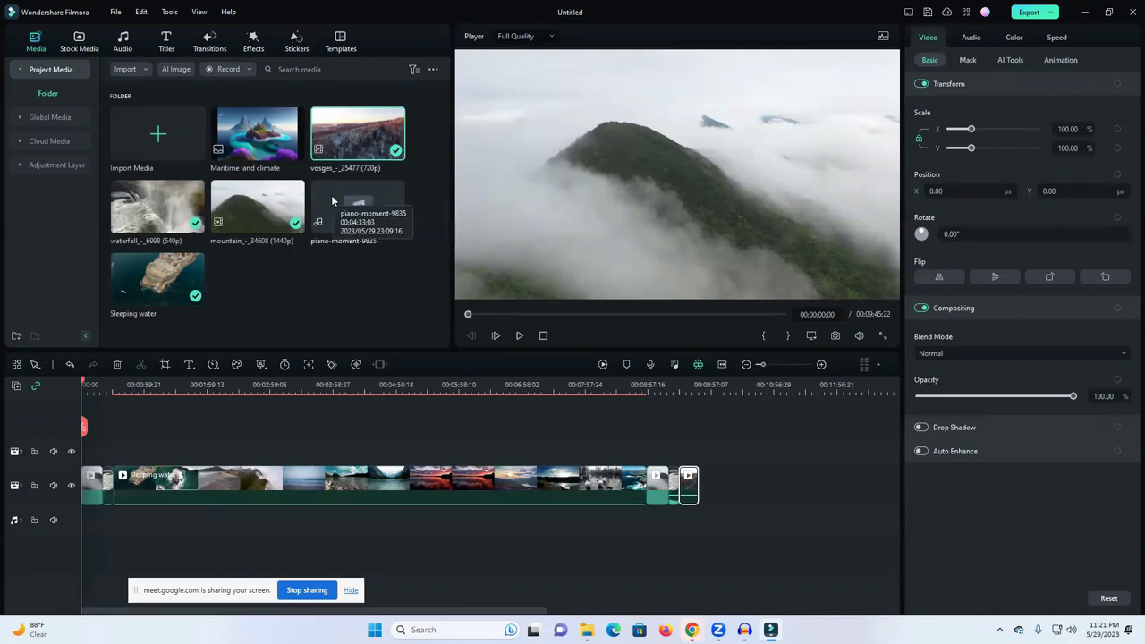
{"action": "left_click_drag", "start_coordinate": [340, 207], "coordinate": [75, 531]}
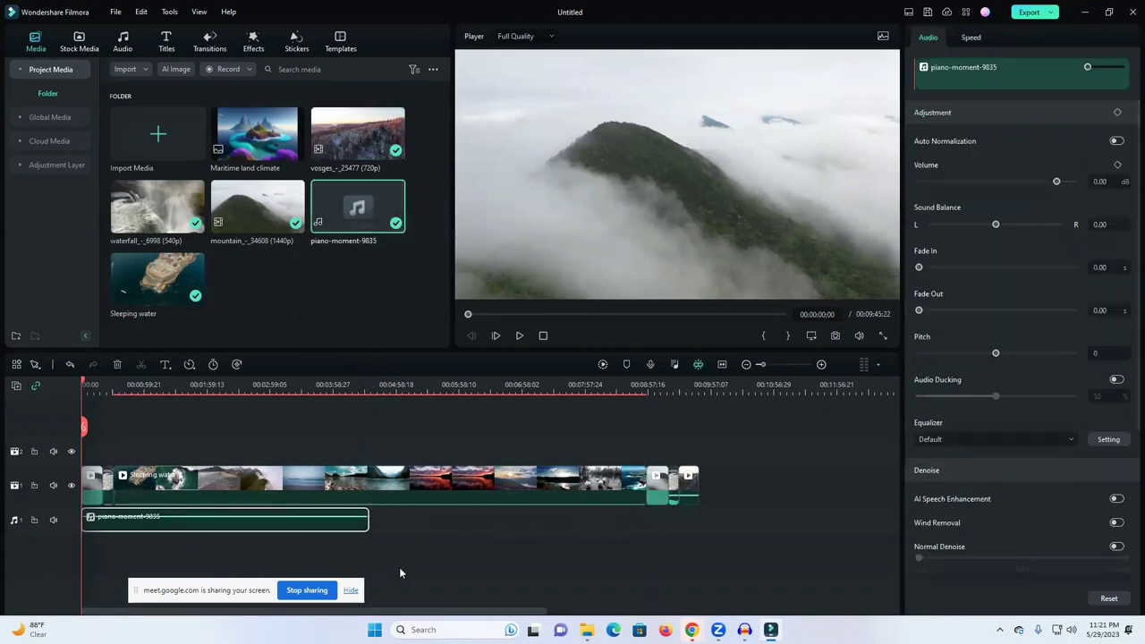
{"action": "left_click", "coordinate": [428, 526]}
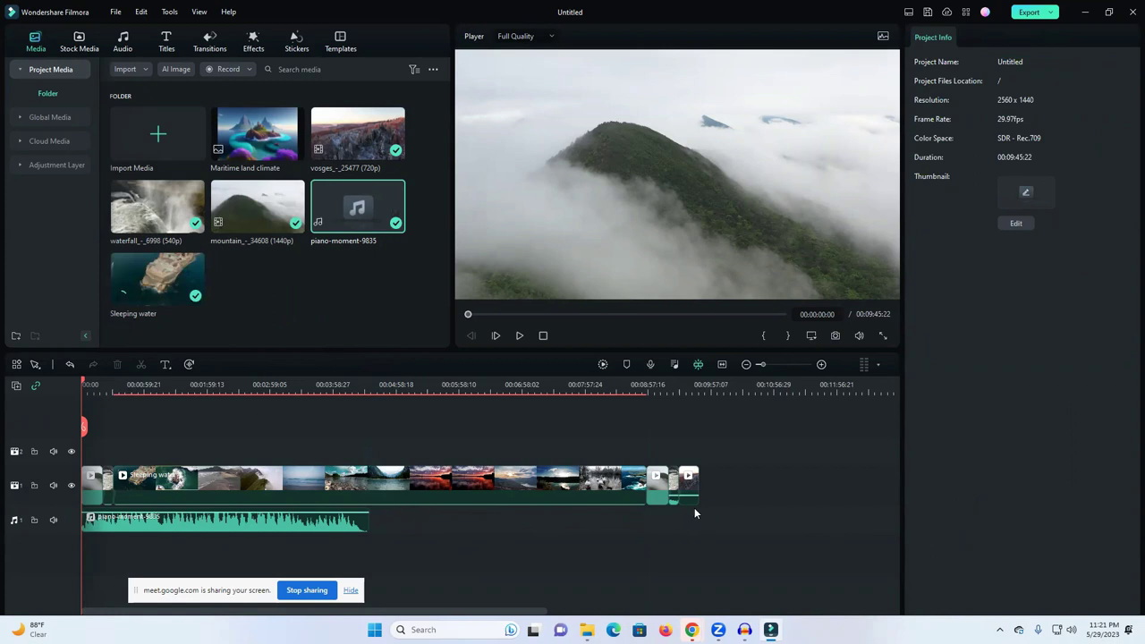
{"action": "left_click_drag", "start_coordinate": [347, 211], "coordinate": [376, 528]}
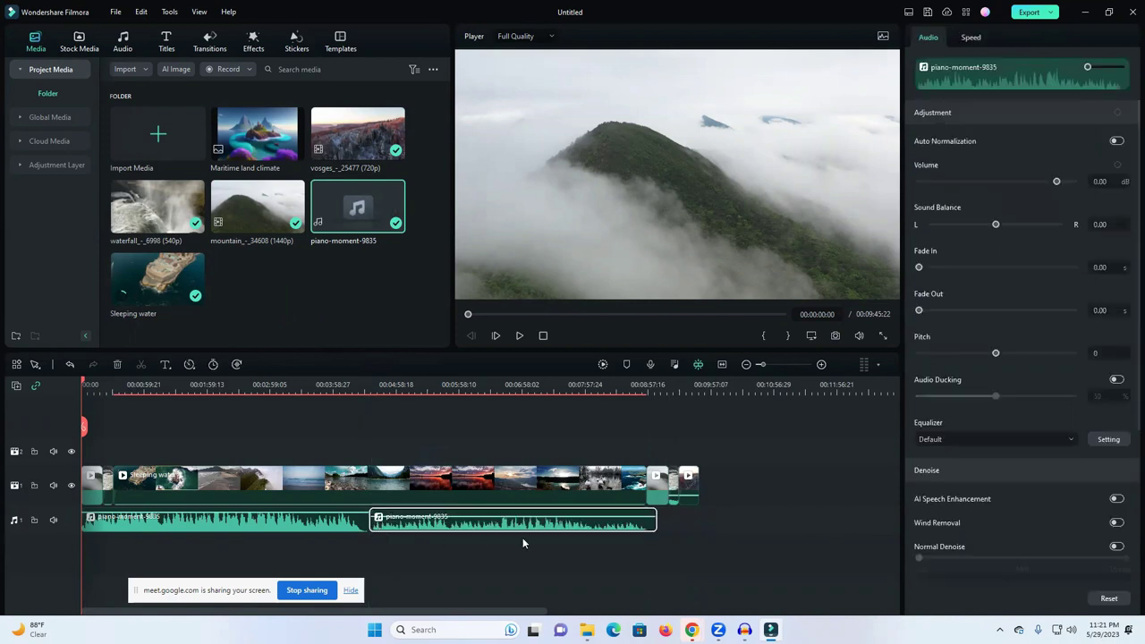
{"action": "left_click", "coordinate": [735, 529]}
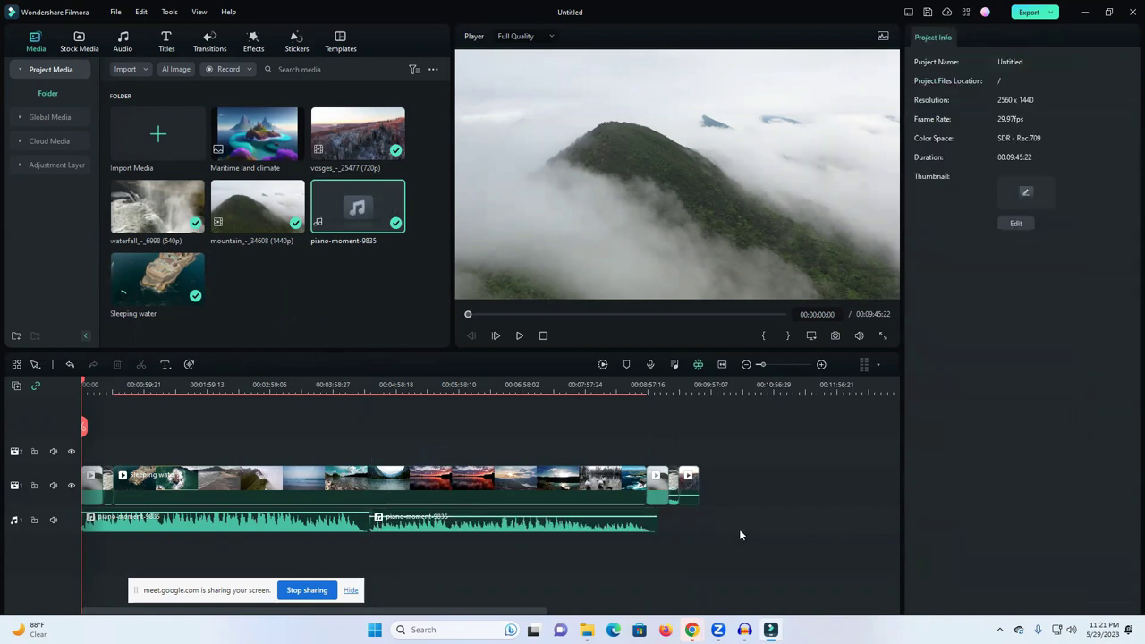
{"action": "left_click_drag", "start_coordinate": [398, 224], "coordinate": [669, 524]}
Step: Split the music at the video's final frame, 00:09:45:22
{"action": "left_click_drag", "start_coordinate": [706, 391], "coordinate": [700, 390]}
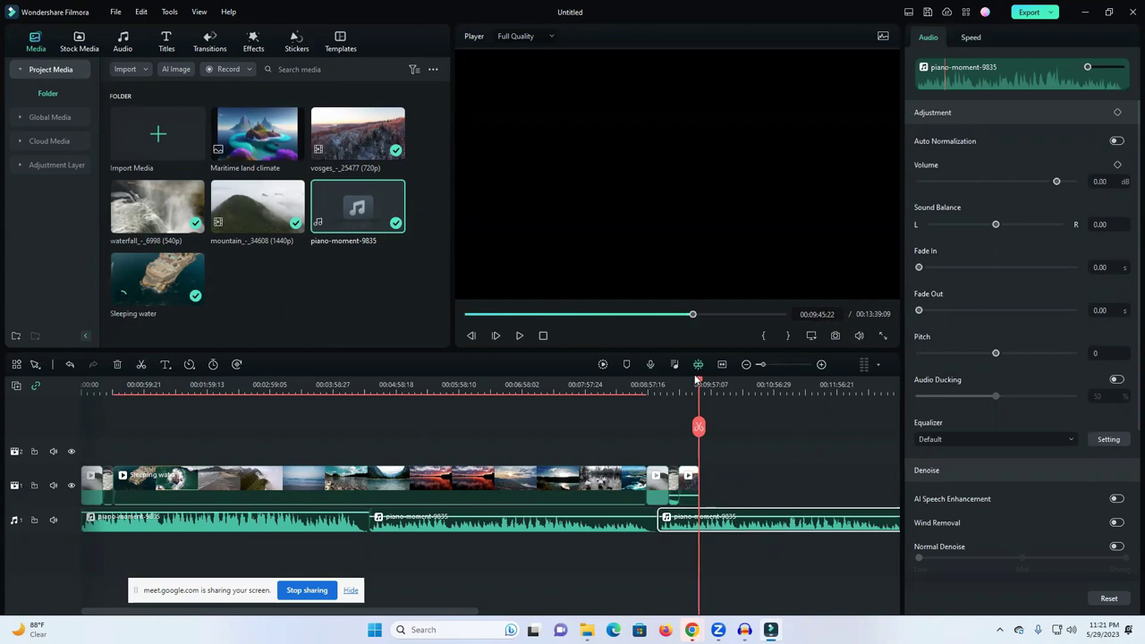
{"action": "left_click", "coordinate": [623, 389]}
{"action": "left_click", "coordinate": [698, 390]}
{"action": "left_click", "coordinate": [713, 389]}
{"action": "left_click", "coordinate": [651, 394]}
{"action": "left_click", "coordinate": [704, 402]}
{"action": "left_click", "coordinate": [691, 397]}
{"action": "left_click", "coordinate": [699, 397]}
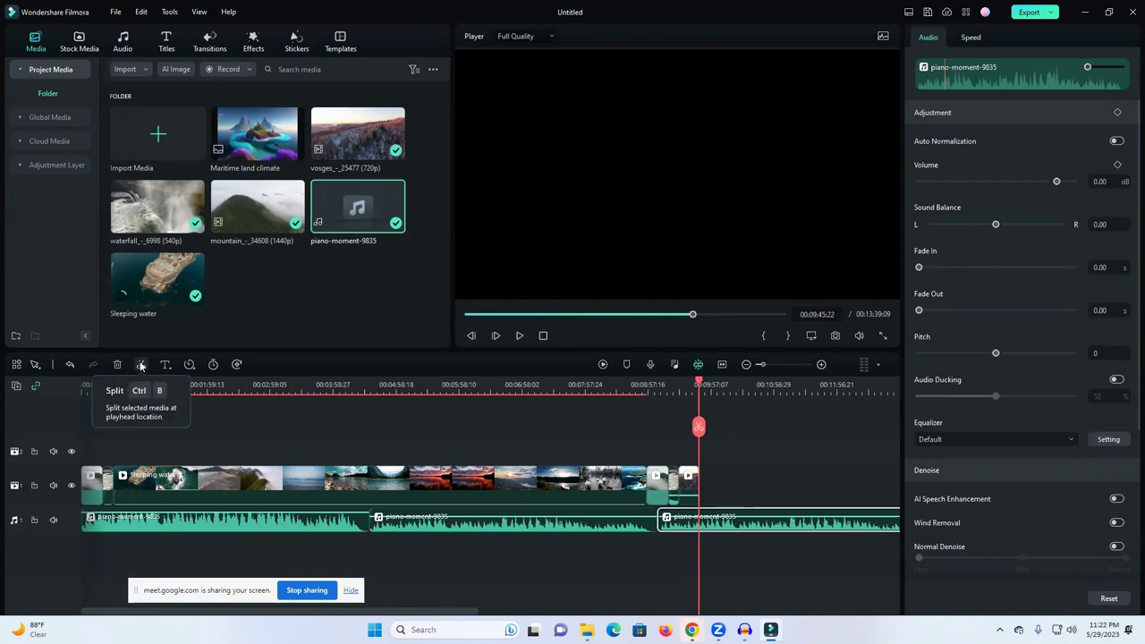
{"action": "left_click", "coordinate": [140, 366]}
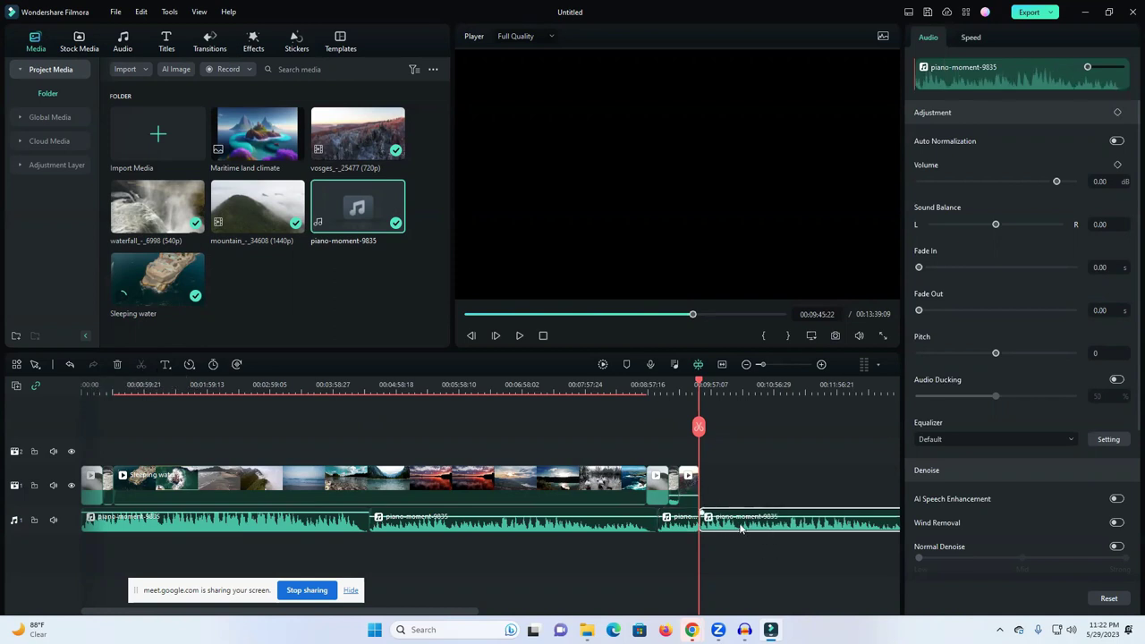
Step: Delete the piano-moment piece running past the end of the video
{"action": "left_click", "coordinate": [572, 526]}
{"action": "left_click", "coordinate": [768, 533]}
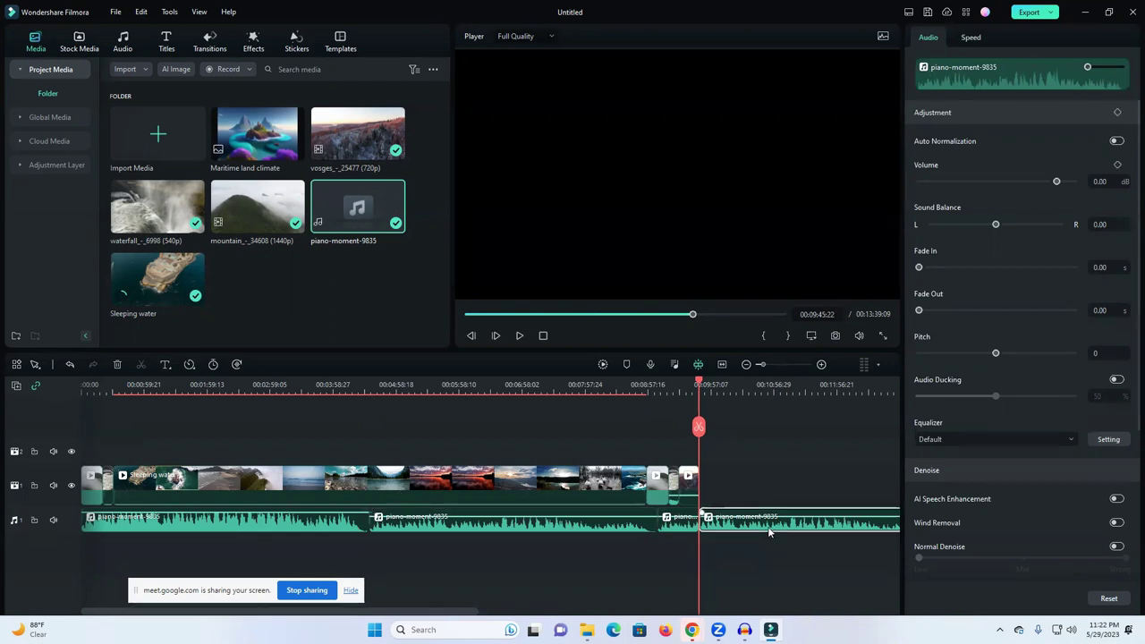
{"action": "left_click", "coordinate": [113, 365]}
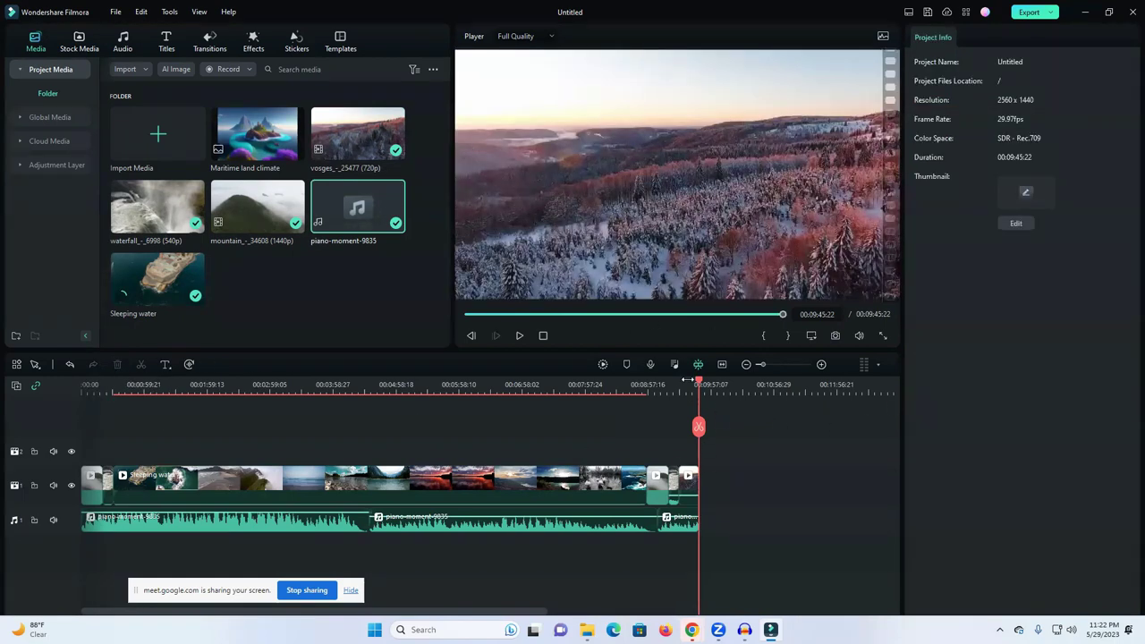
{"action": "left_click_drag", "start_coordinate": [701, 385], "coordinate": [1, 564]}
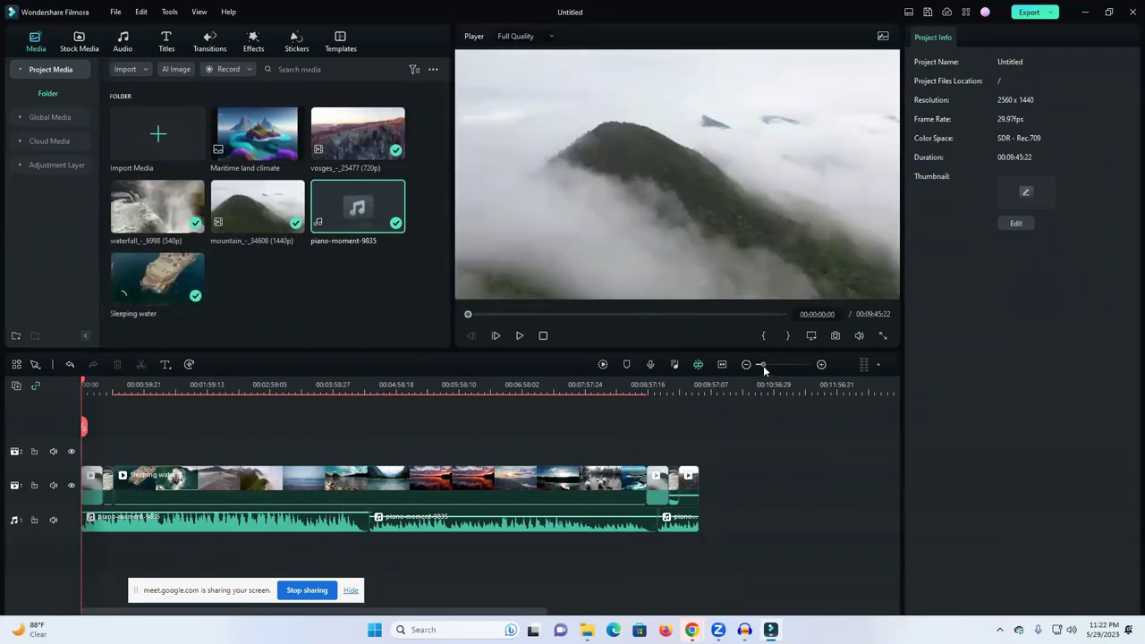
{"action": "left_click_drag", "start_coordinate": [764, 365], "coordinate": [781, 364]}
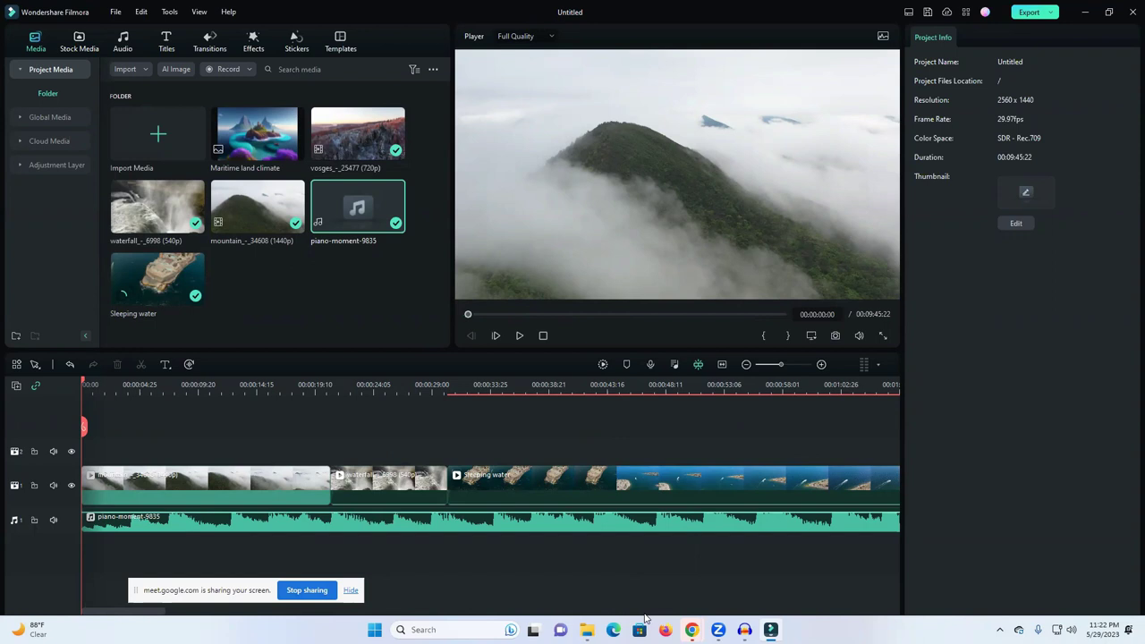
{"action": "scroll", "coordinate": [483, 616], "scroll_direction": "right", "scroll_amount": 10}
{"action": "left_click_drag", "start_coordinate": [471, 612], "coordinate": [748, 612]}
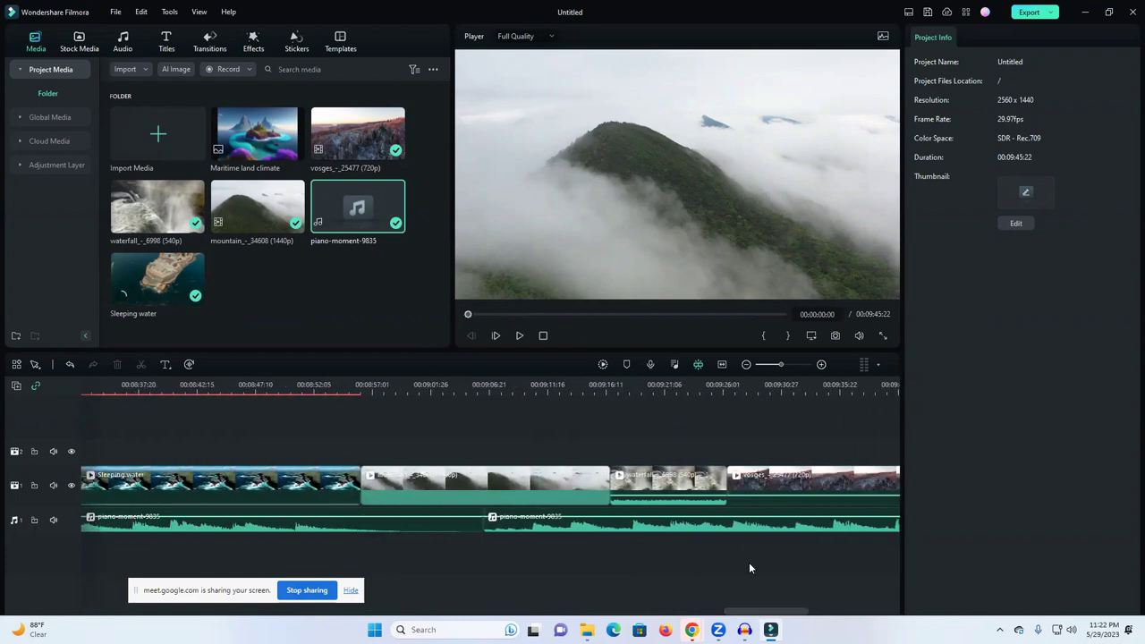
{"action": "left_click_drag", "start_coordinate": [783, 367], "coordinate": [760, 367]}
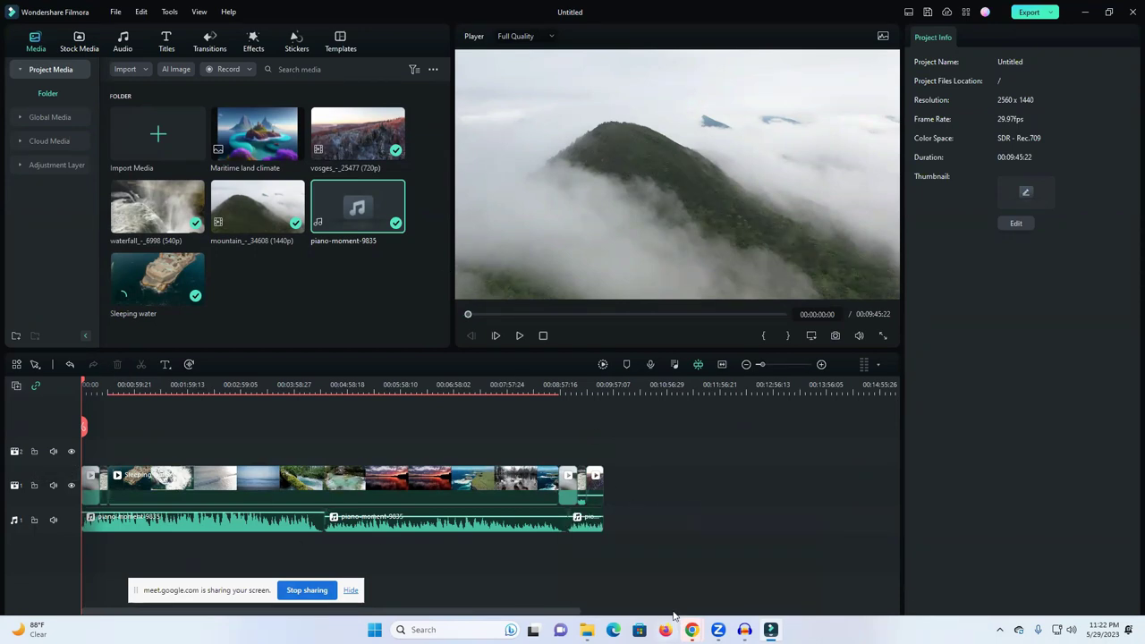
{"action": "mouse_move", "coordinate": [692, 630]}
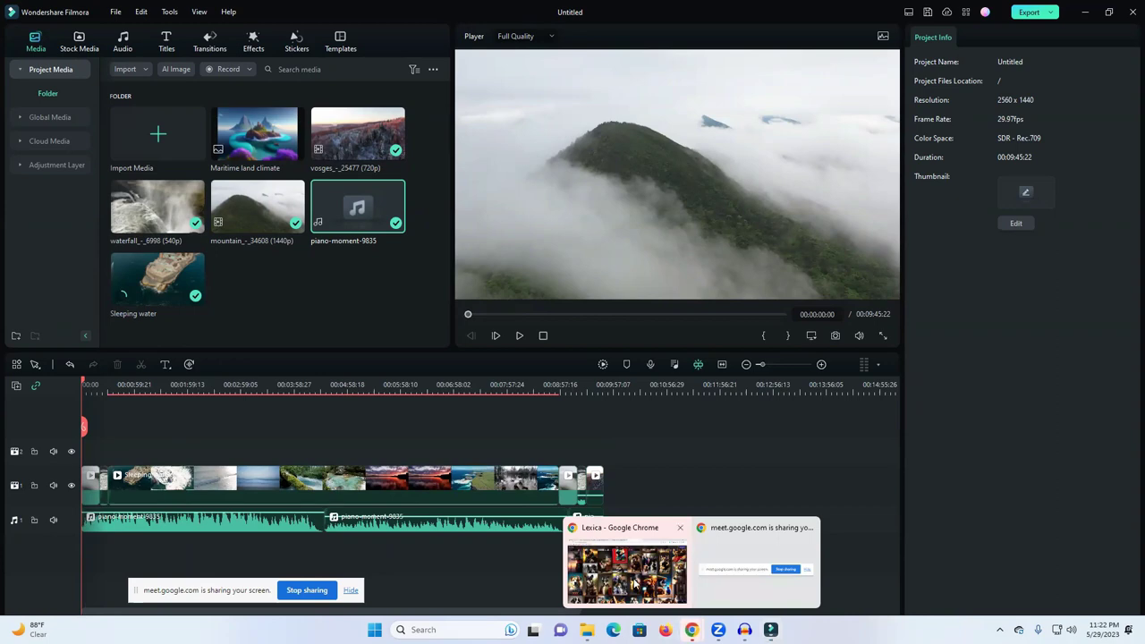
{"action": "left_click", "coordinate": [634, 583]}
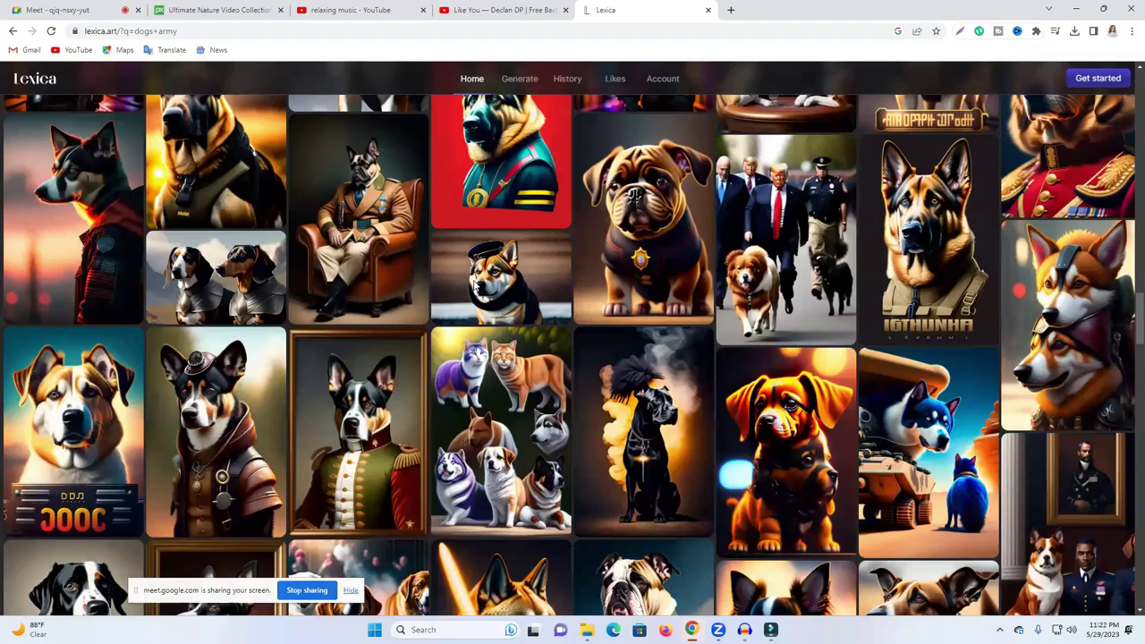
Step: In the Meet People panel, mute one participant for everyone, then switch back to Filmora
{"action": "key", "text": "ctrl+1"}
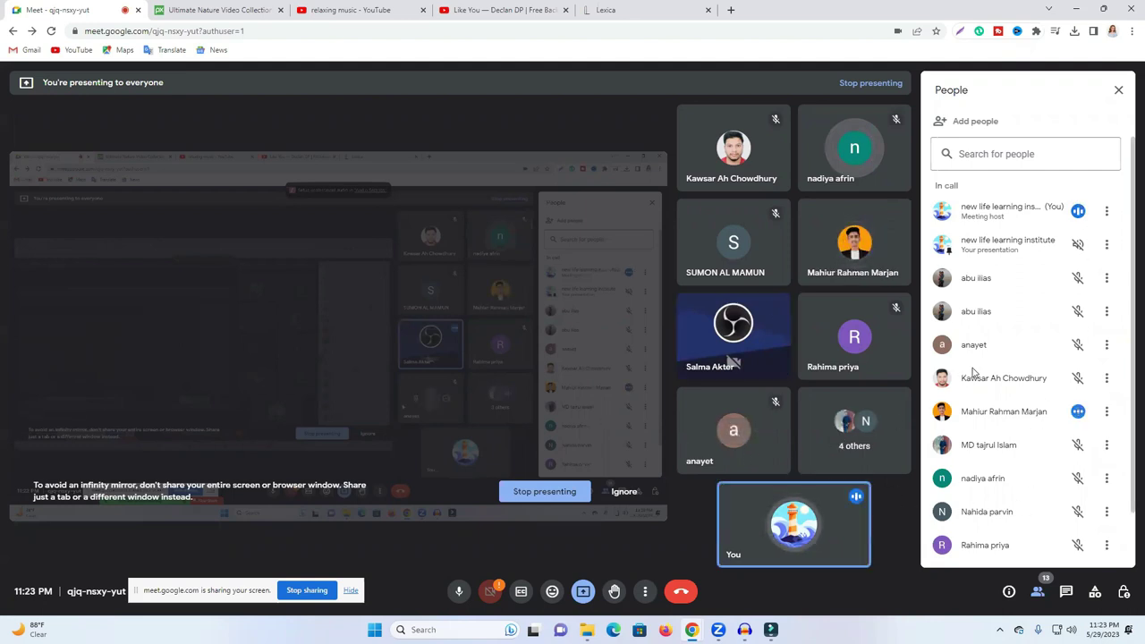
{"action": "scroll", "coordinate": [993, 411], "scroll_direction": "down", "scroll_amount": 1}
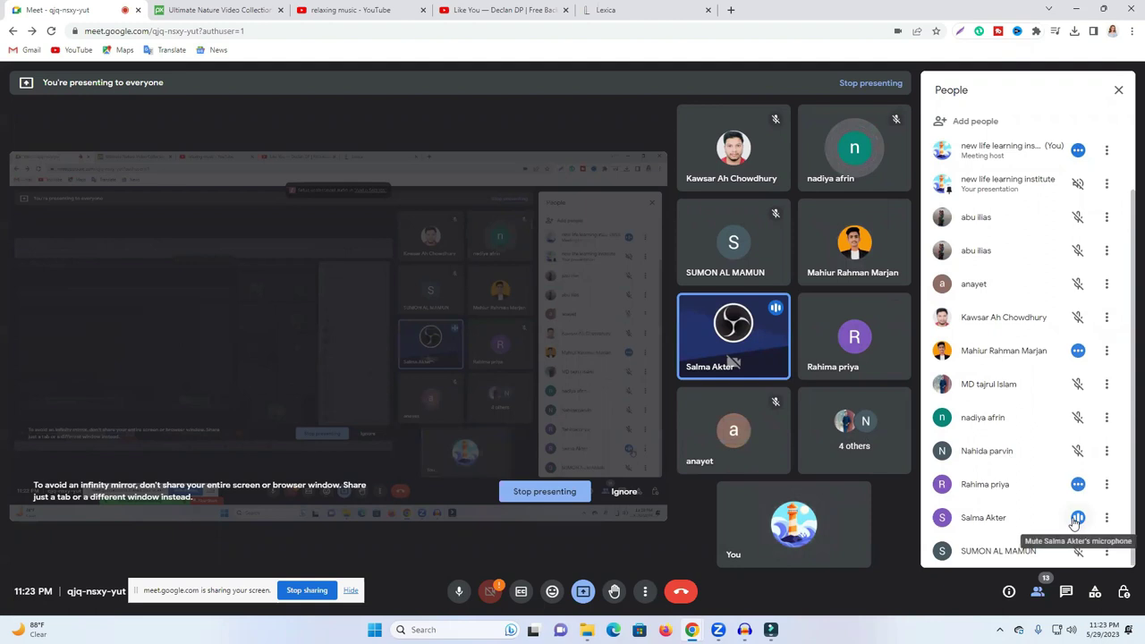
{"action": "left_click", "coordinate": [1078, 518]}
{"action": "left_click", "coordinate": [650, 363]}
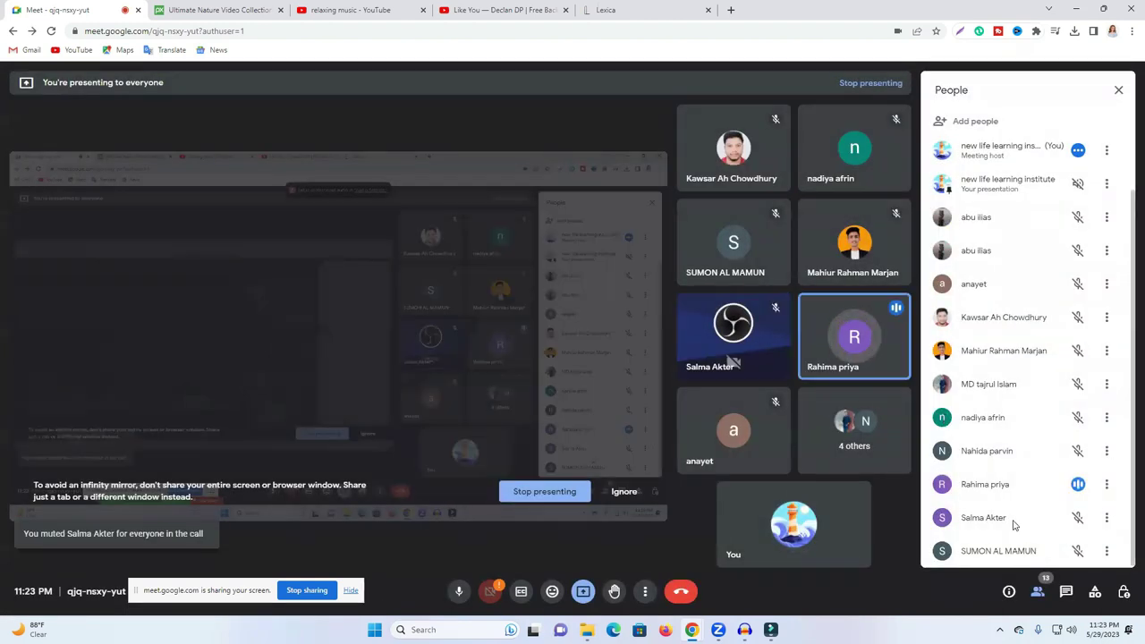
{"action": "left_click", "coordinate": [771, 630]}
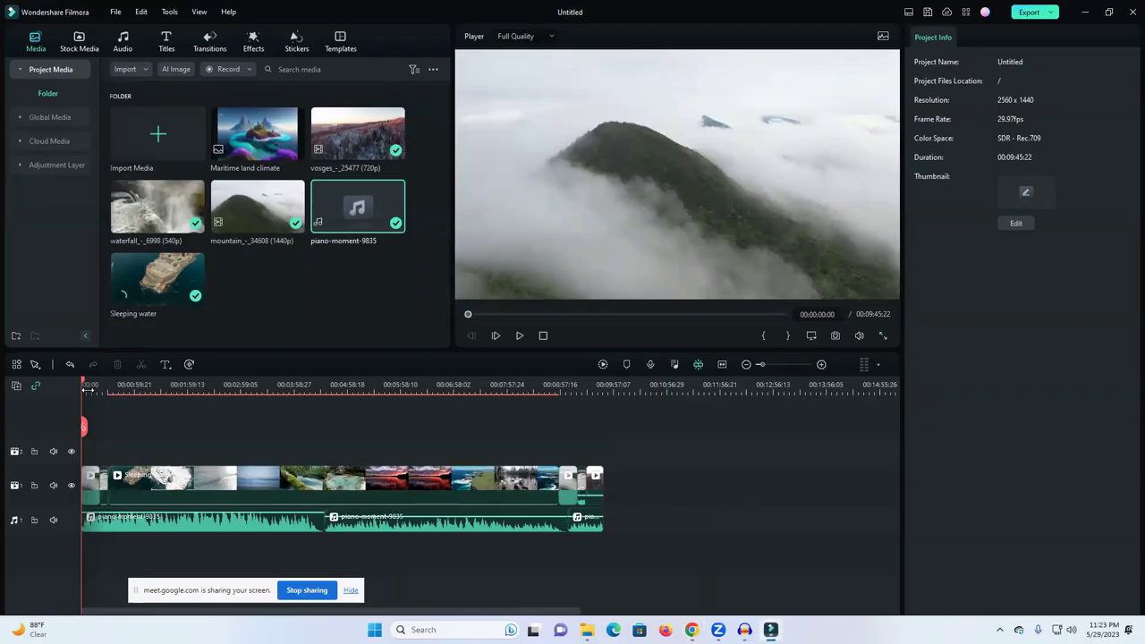
Step: Play the timeline preview, pause around 00:00:21, and bring up the Transitions library
{"action": "left_click", "coordinate": [518, 336]}
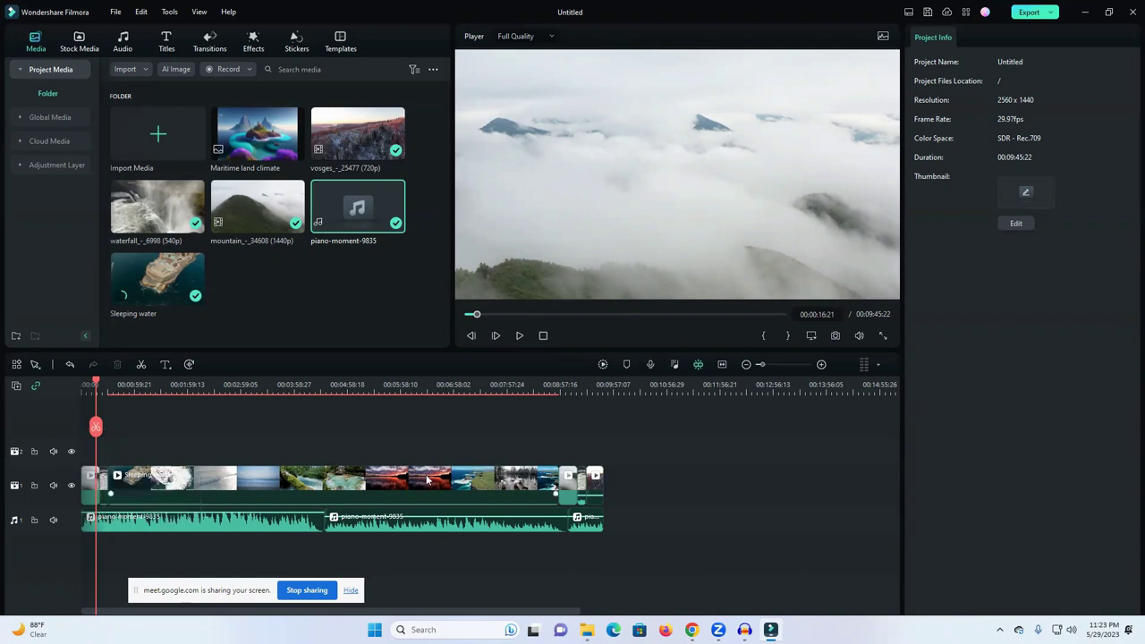
{"action": "left_click", "coordinate": [518, 336]}
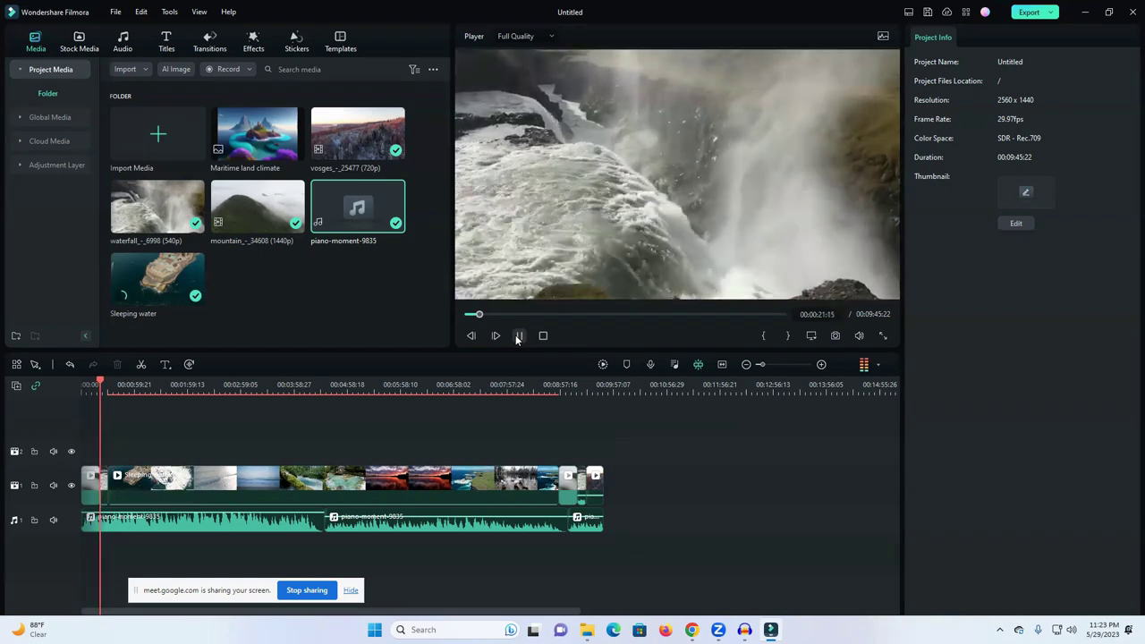
{"action": "left_click", "coordinate": [518, 335]}
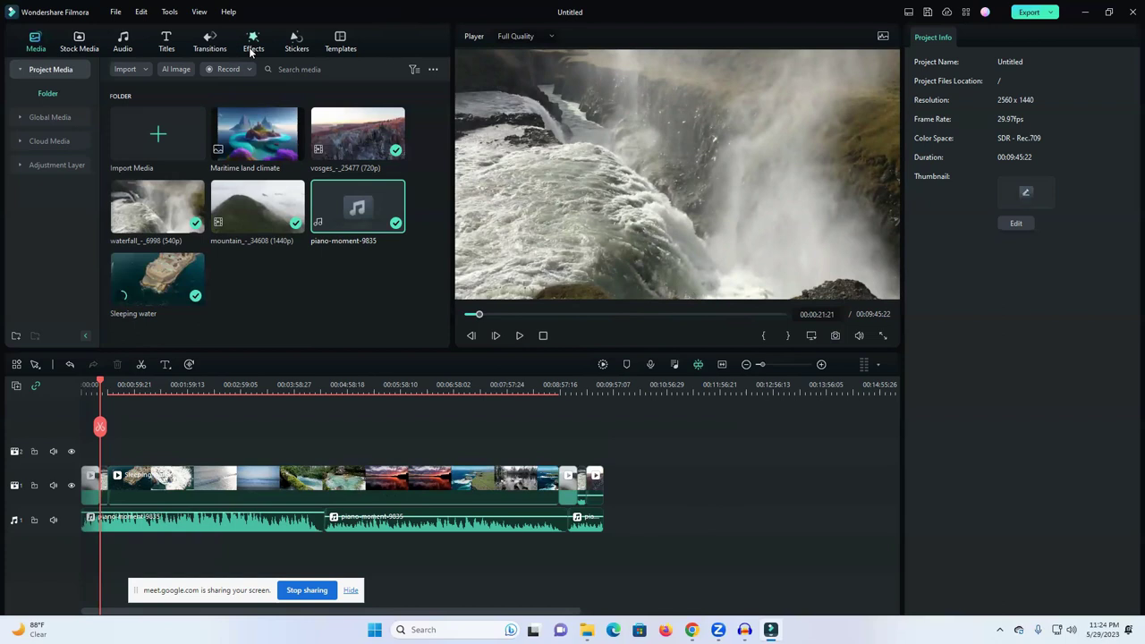
{"action": "left_click", "coordinate": [210, 41]}
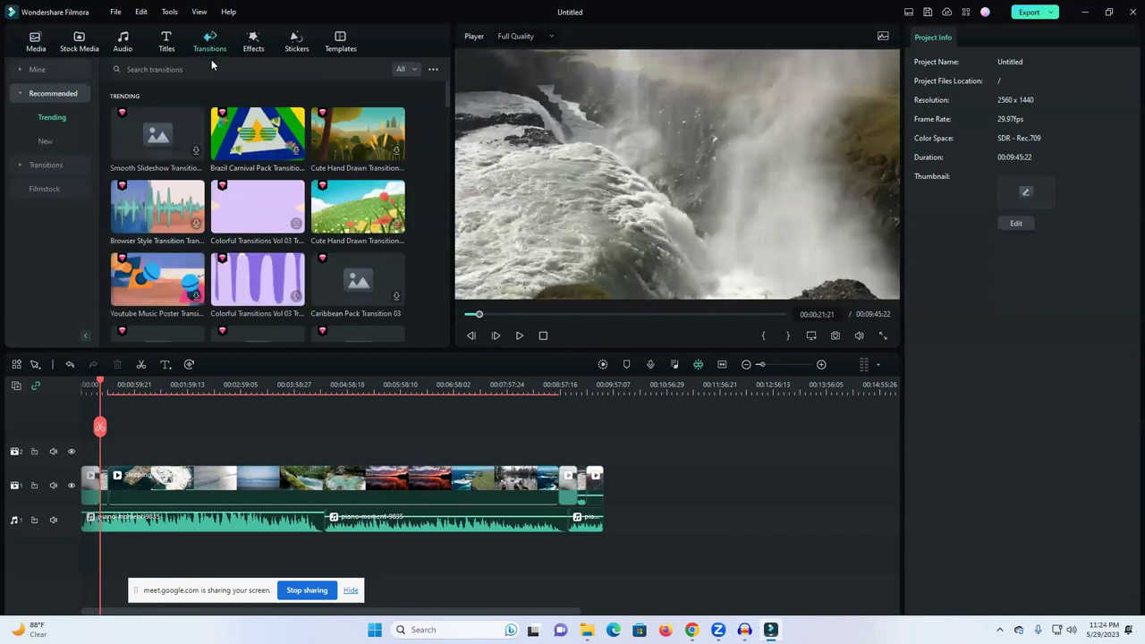
Step: Apply the Halloween Colorful Transition at the video track's start, dismissing the paid-effect prompt
{"action": "scroll", "coordinate": [290, 260], "scroll_direction": "down", "scroll_amount": 5}
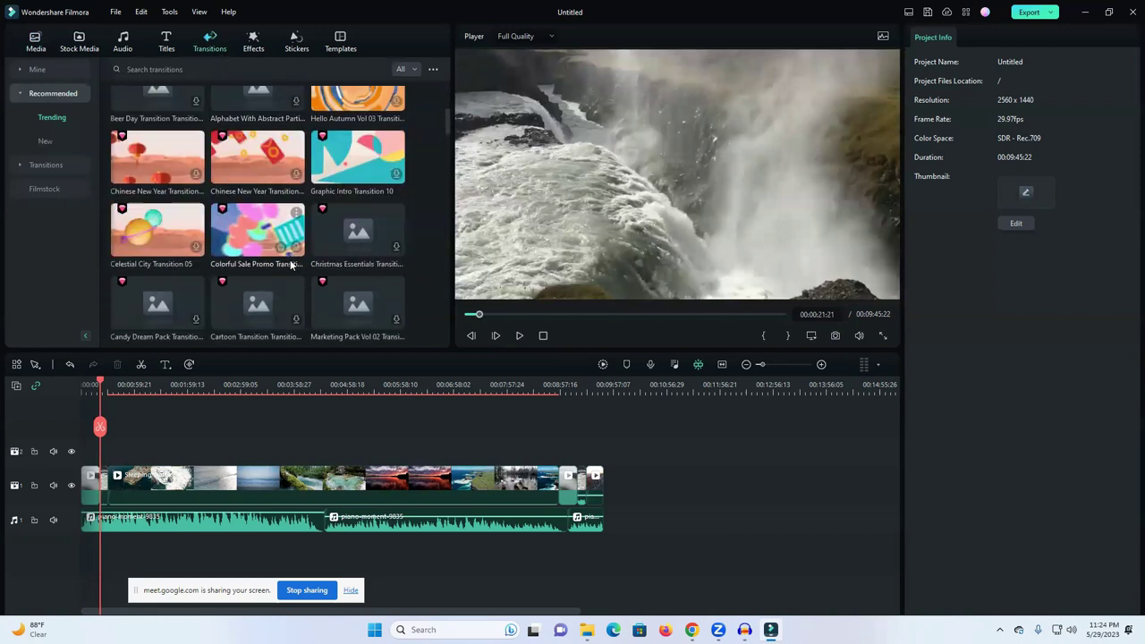
{"action": "scroll", "coordinate": [290, 264], "scroll_direction": "down", "scroll_amount": 3}
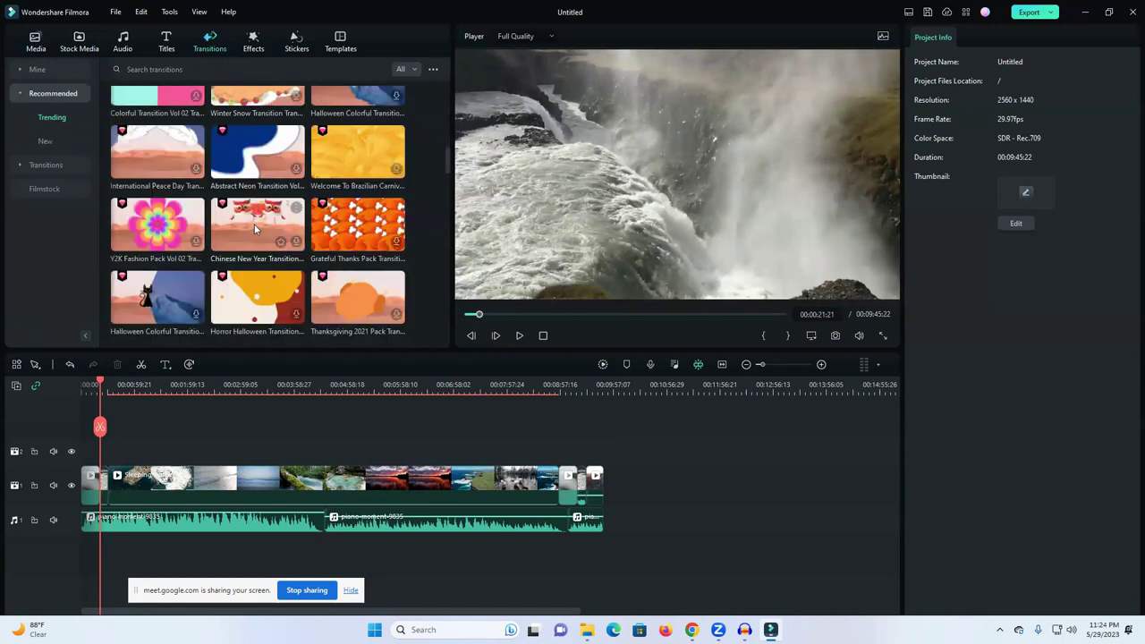
{"action": "scroll", "coordinate": [278, 285], "scroll_direction": "down", "scroll_amount": 2}
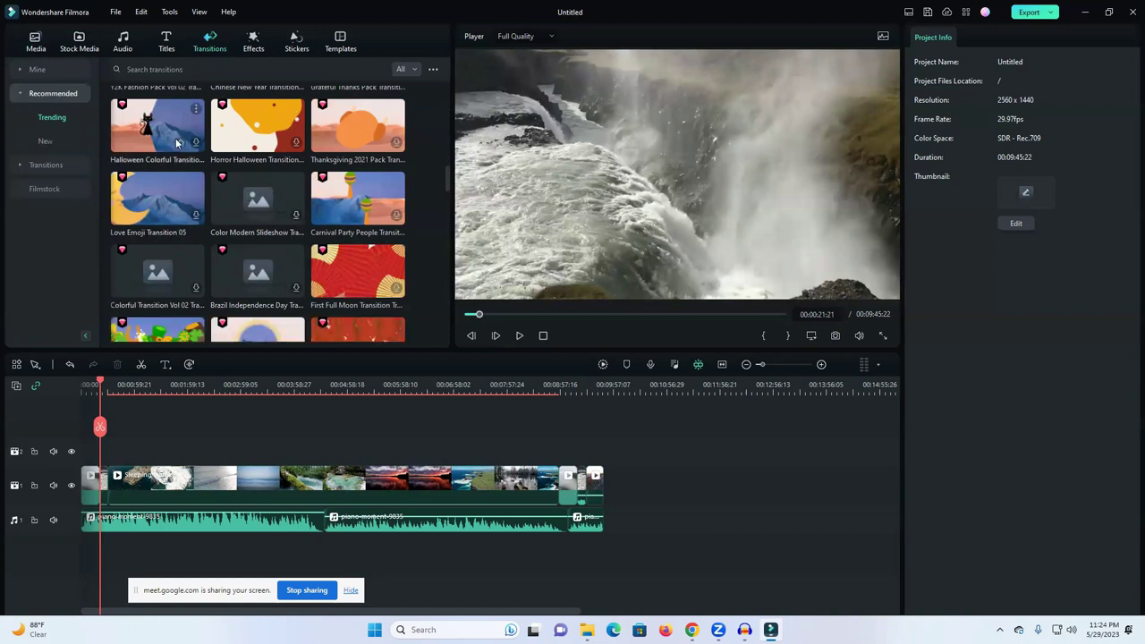
{"action": "left_click_drag", "start_coordinate": [167, 125], "coordinate": [98, 475]}
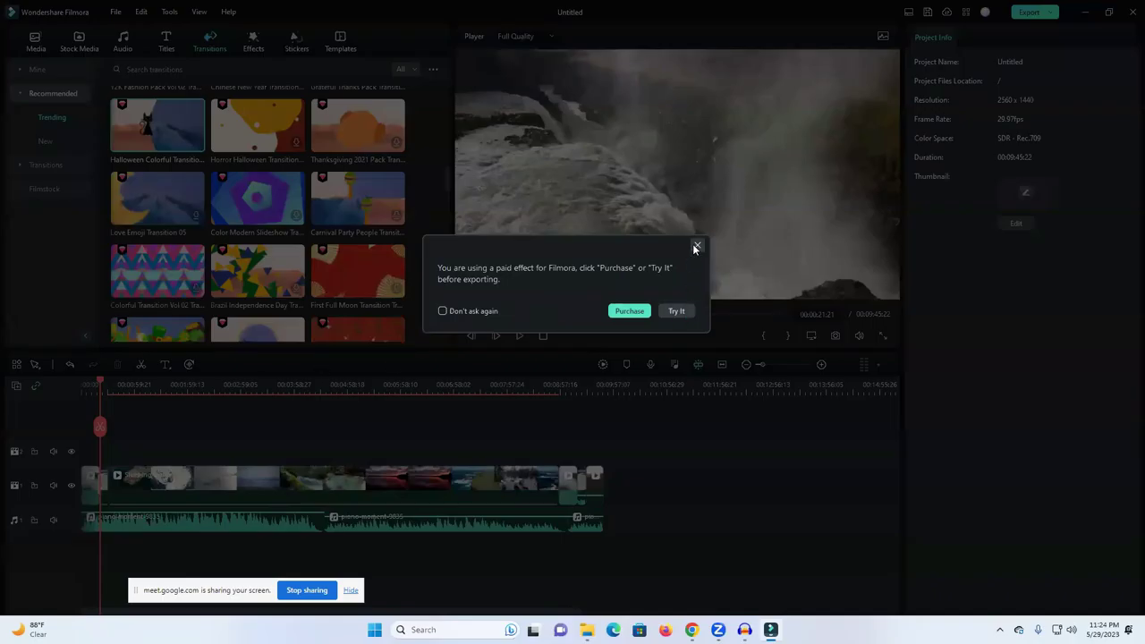
{"action": "left_click", "coordinate": [697, 246]}
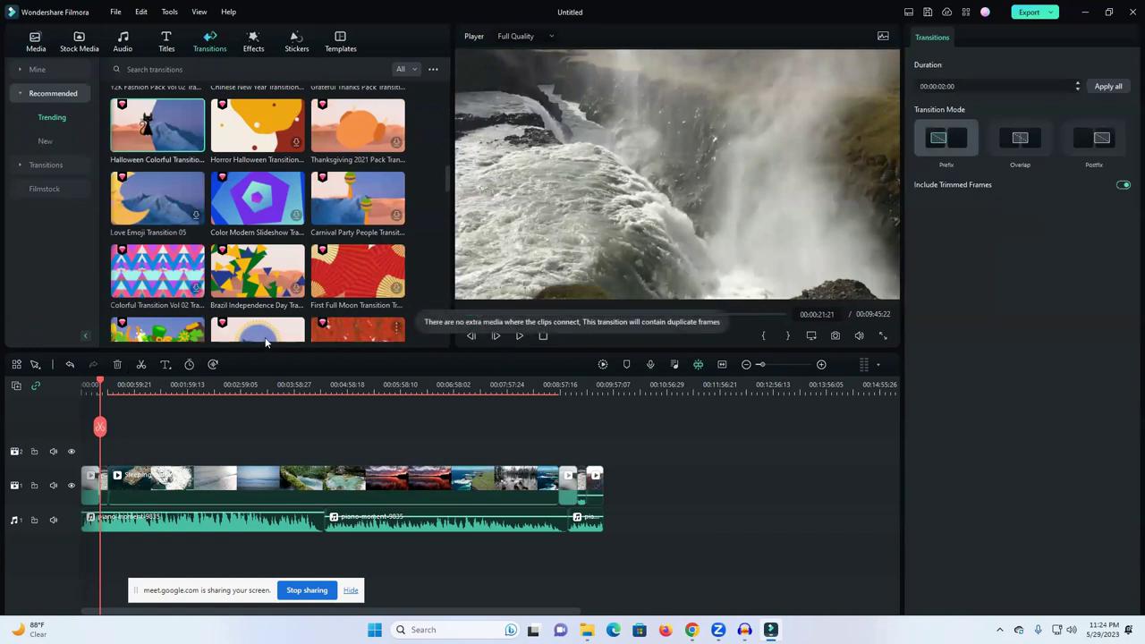
Step: Preview the Halloween transition from around 00:00:16:01
{"action": "left_click_drag", "start_coordinate": [99, 384], "coordinate": [97, 384]}
{"action": "left_click", "coordinate": [519, 336]}
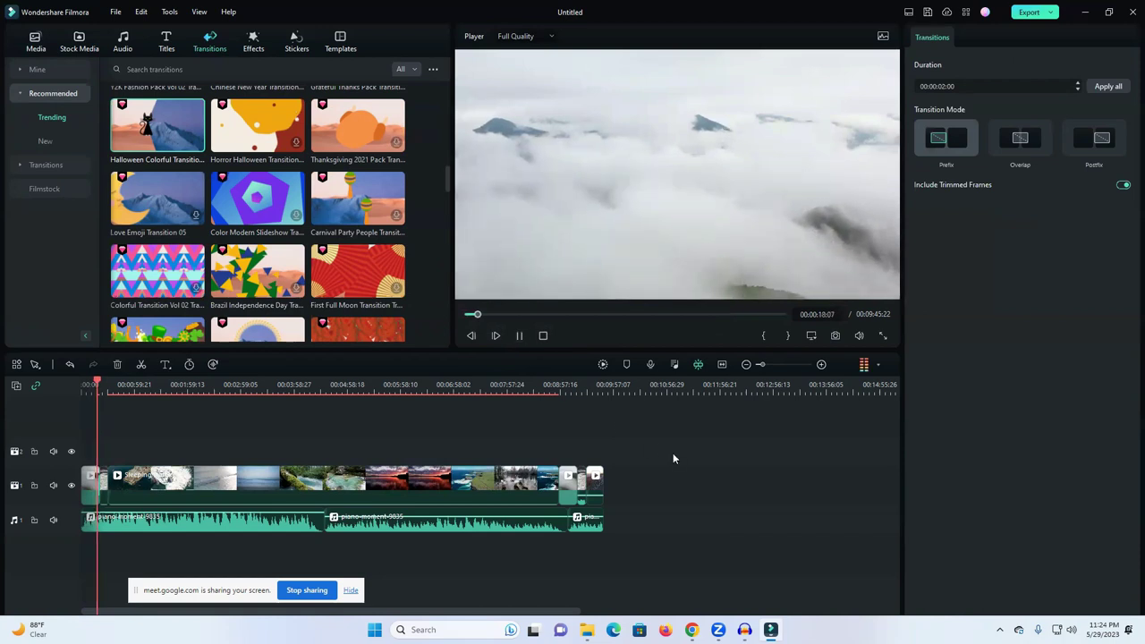
{"action": "key", "text": "space"}
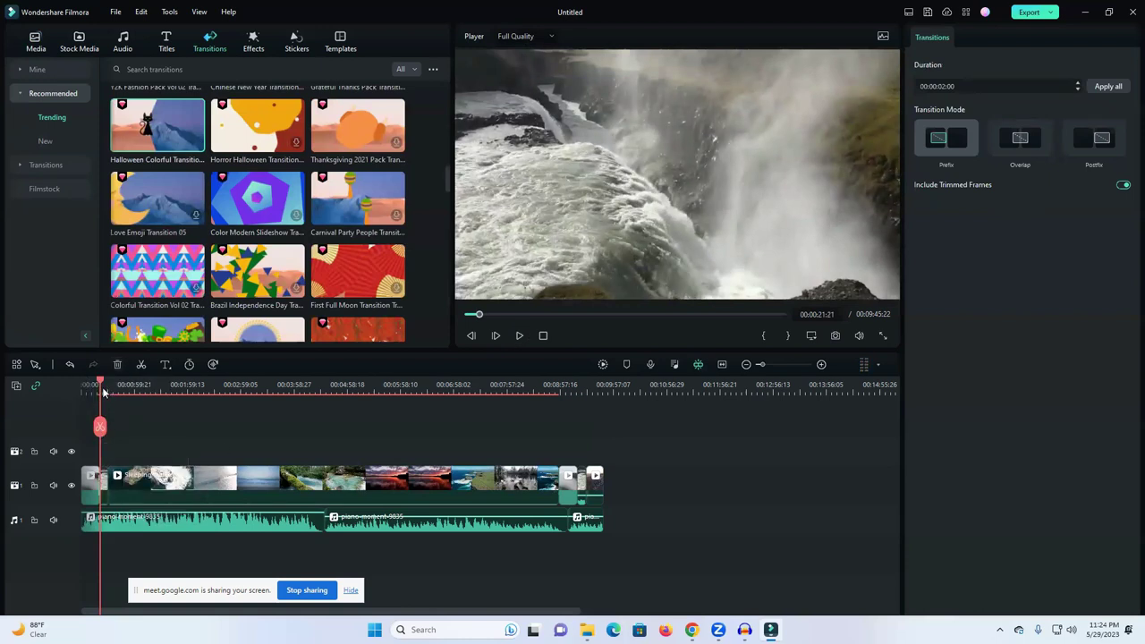
{"action": "left_click", "coordinate": [95, 384]}
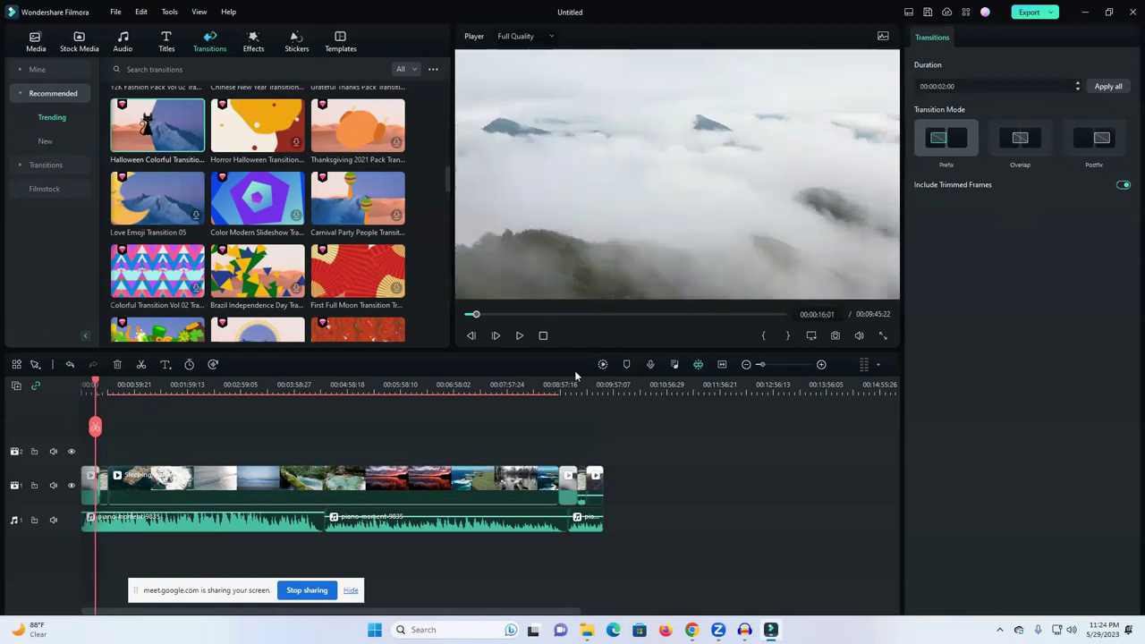
{"action": "left_click", "coordinate": [518, 337]}
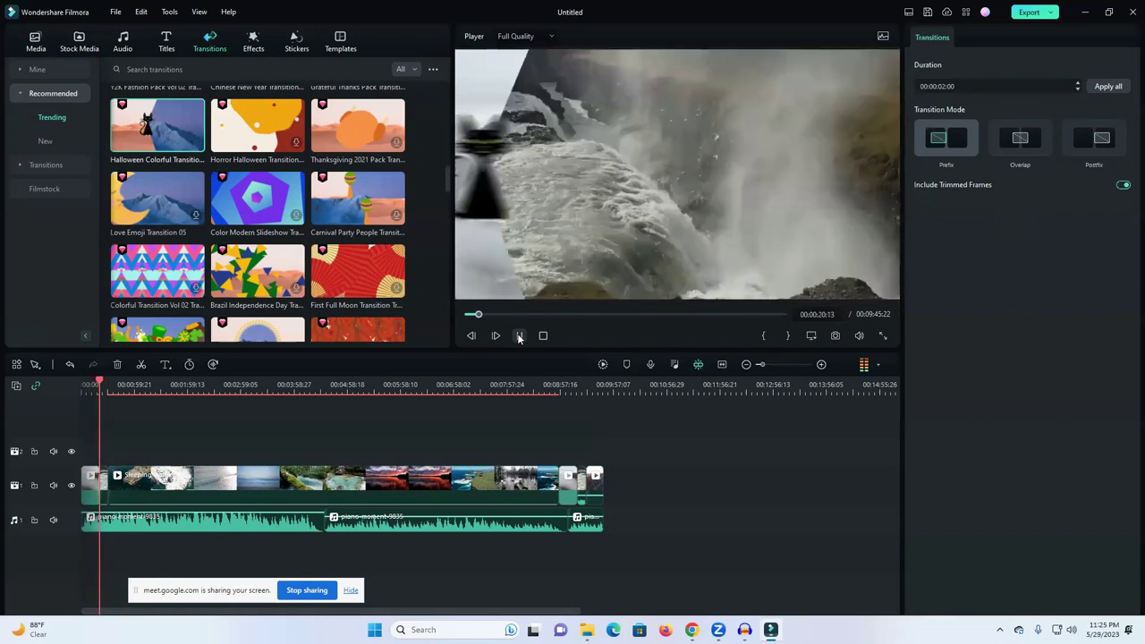
{"action": "left_click", "coordinate": [519, 336]}
{"action": "left_click", "coordinate": [388, 259]}
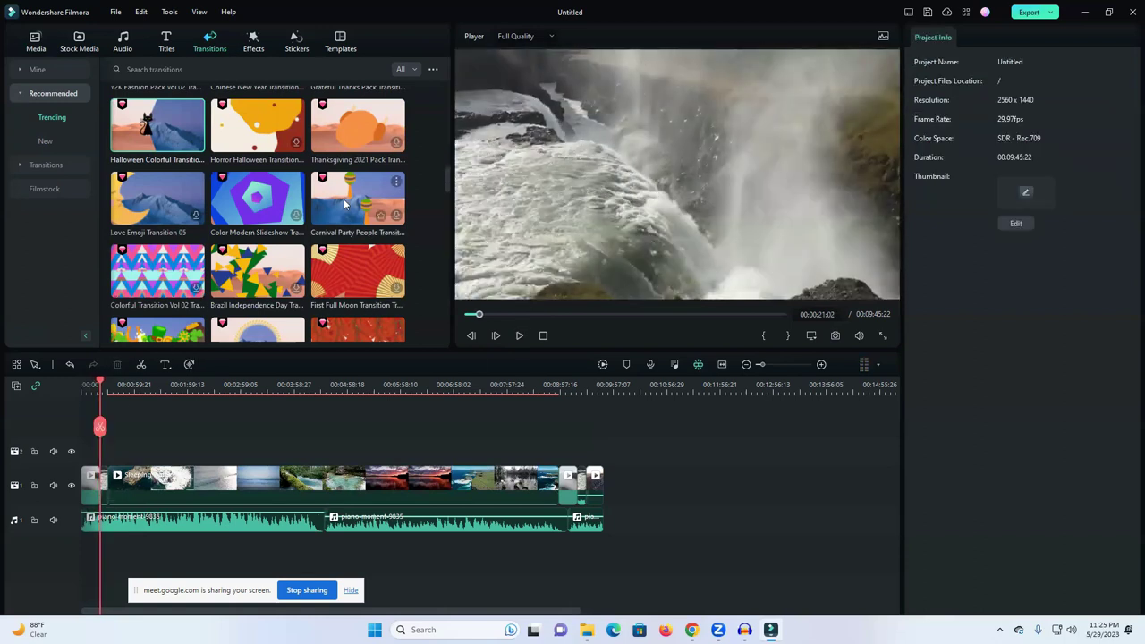
Step: Browse the Mine, Downloads and Recommended transition lists, then the full Transitions category
{"action": "scroll", "coordinate": [238, 193], "scroll_direction": "down", "scroll_amount": 5}
{"action": "scroll", "coordinate": [238, 213], "scroll_direction": "up", "scroll_amount": 5}
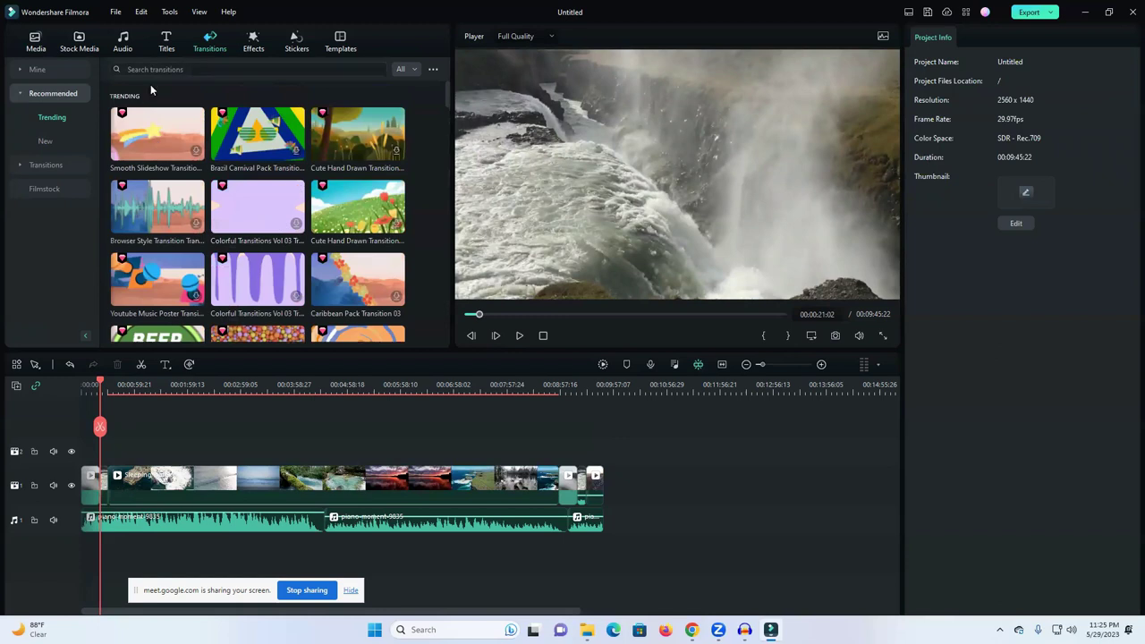
{"action": "left_click", "coordinate": [44, 72]}
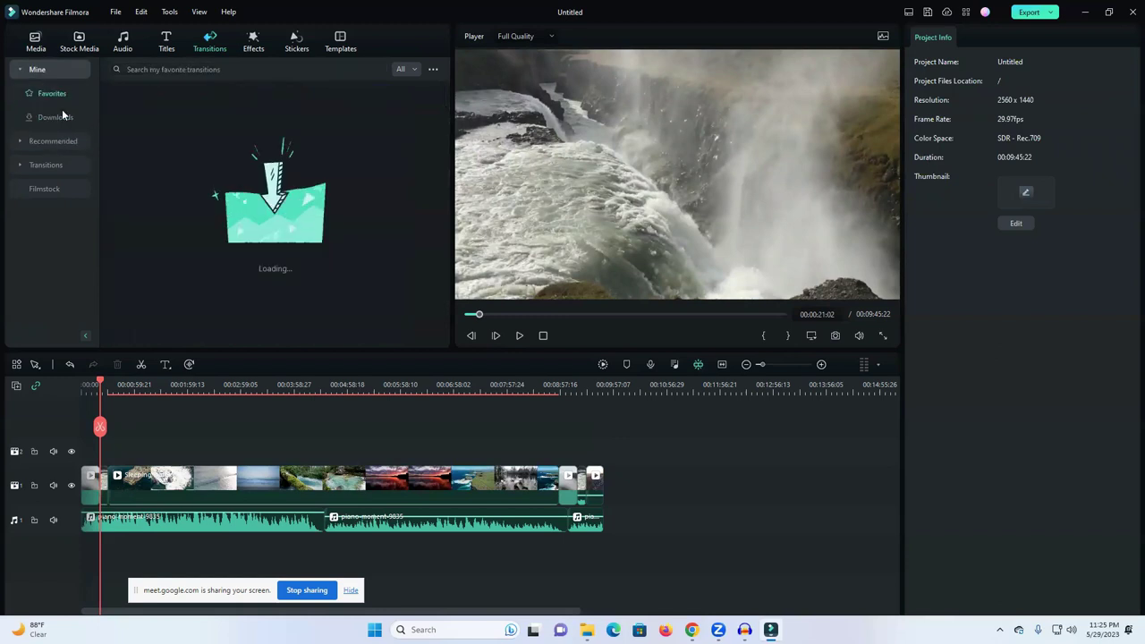
{"action": "left_click", "coordinate": [49, 119]}
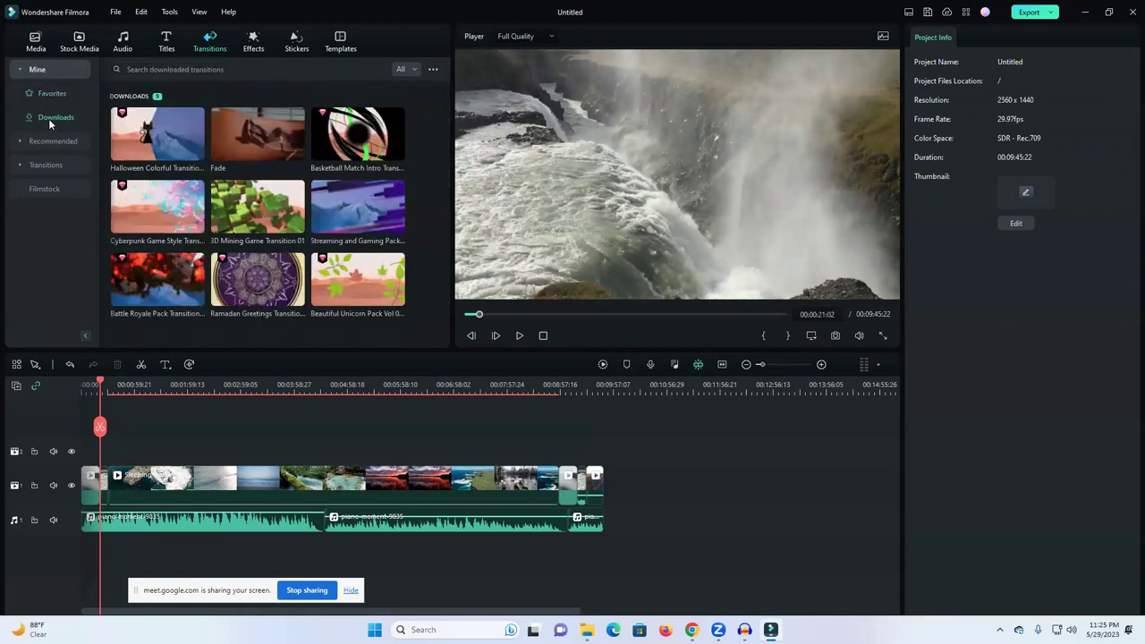
{"action": "left_click", "coordinate": [44, 141]}
{"action": "left_click", "coordinate": [42, 168]}
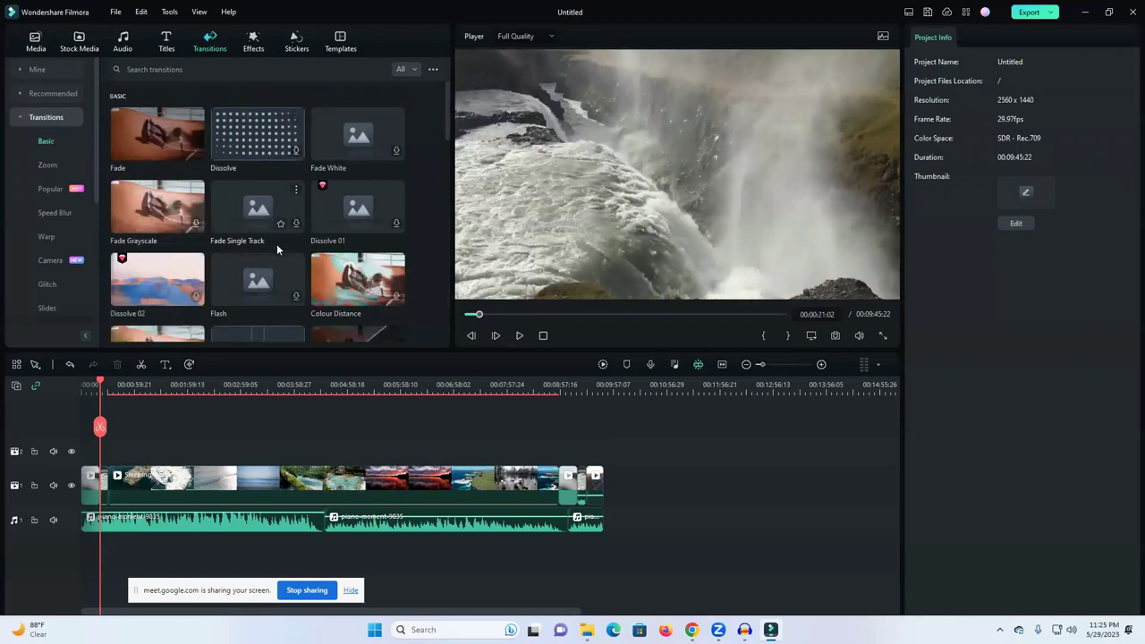
Step: Apply the Basic Ripple transition at the start of the first video clip
{"action": "scroll", "coordinate": [360, 282], "scroll_direction": "down", "scroll_amount": 2}
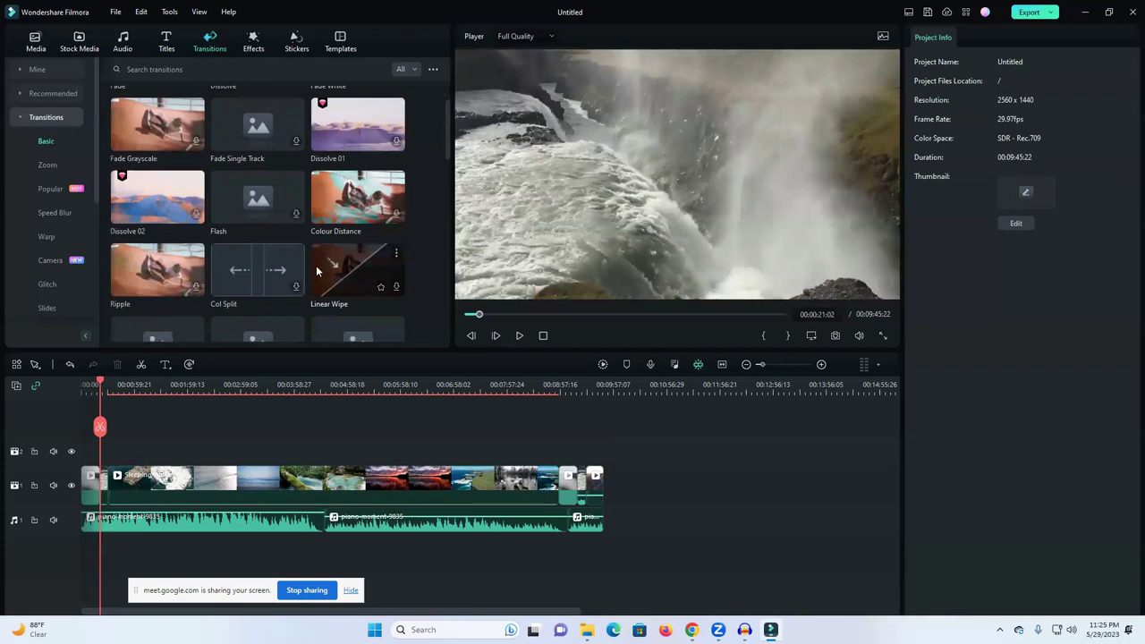
{"action": "scroll", "coordinate": [268, 206], "scroll_direction": "down", "scroll_amount": 1}
{"action": "scroll", "coordinate": [260, 170], "scroll_direction": "up", "scroll_amount": 1}
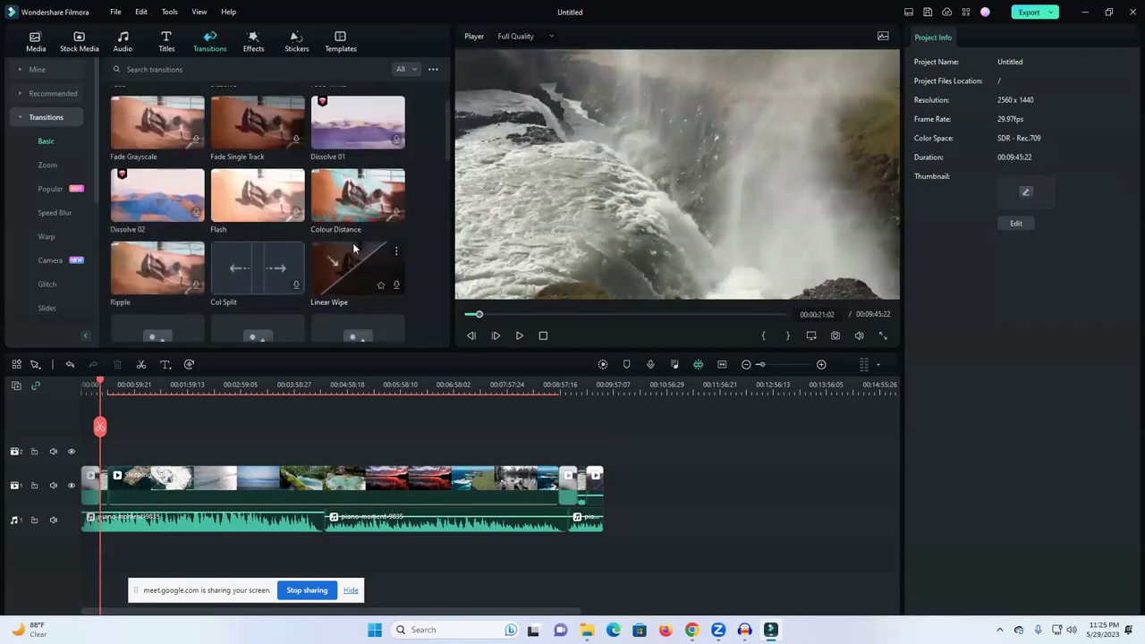
{"action": "scroll", "coordinate": [169, 200], "scroll_direction": "down", "scroll_amount": 2}
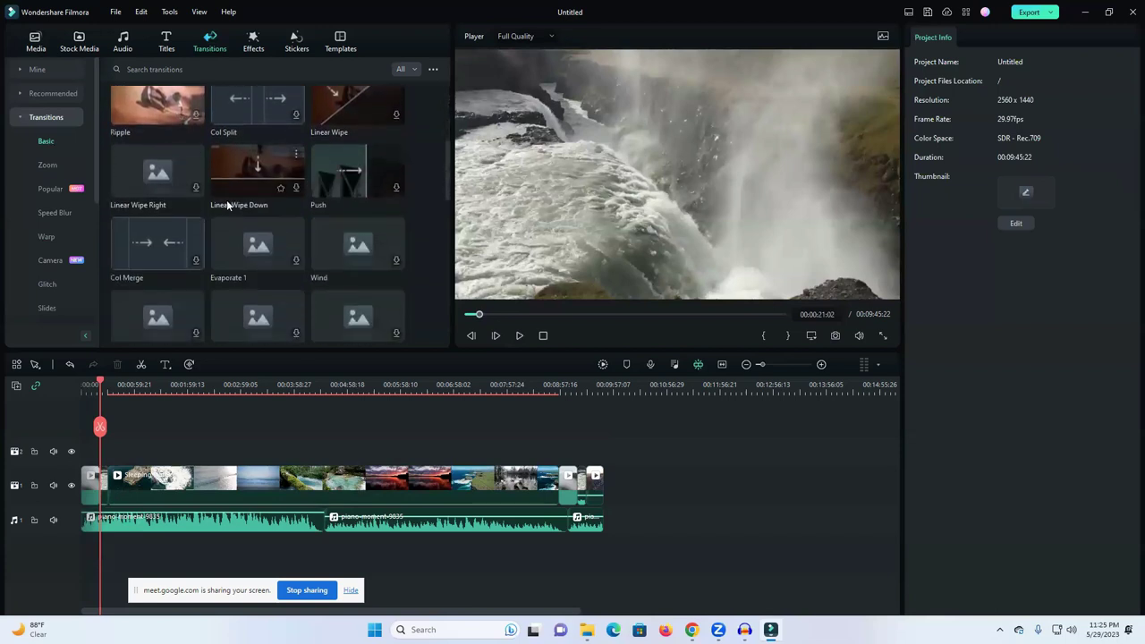
{"action": "scroll", "coordinate": [237, 191], "scroll_direction": "up", "scroll_amount": 2}
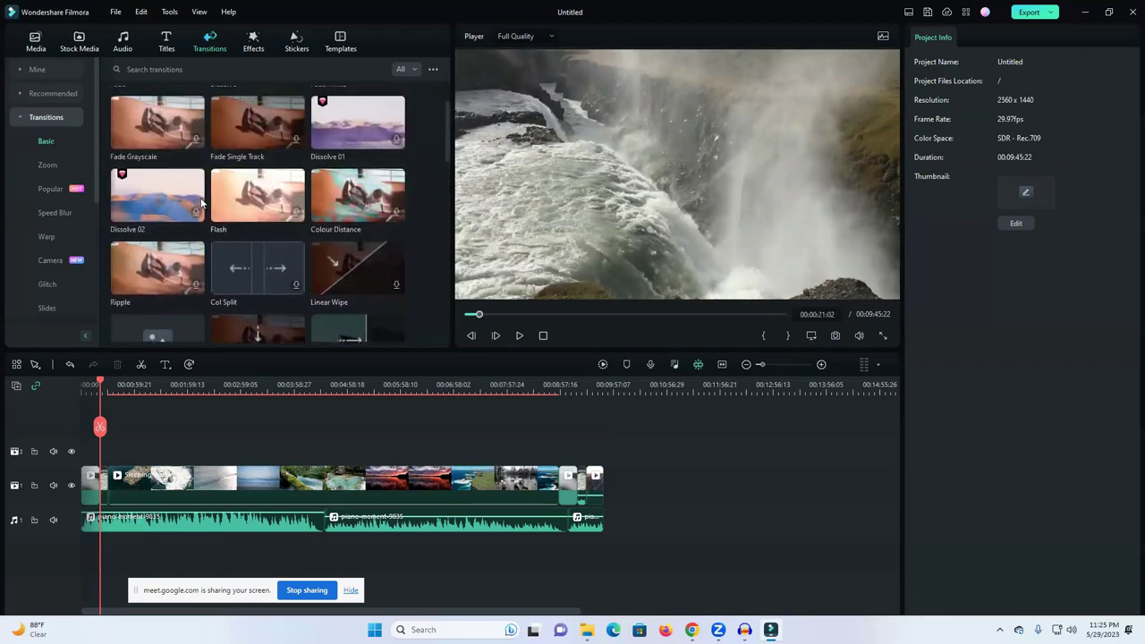
{"action": "left_click_drag", "start_coordinate": [148, 269], "coordinate": [102, 503]}
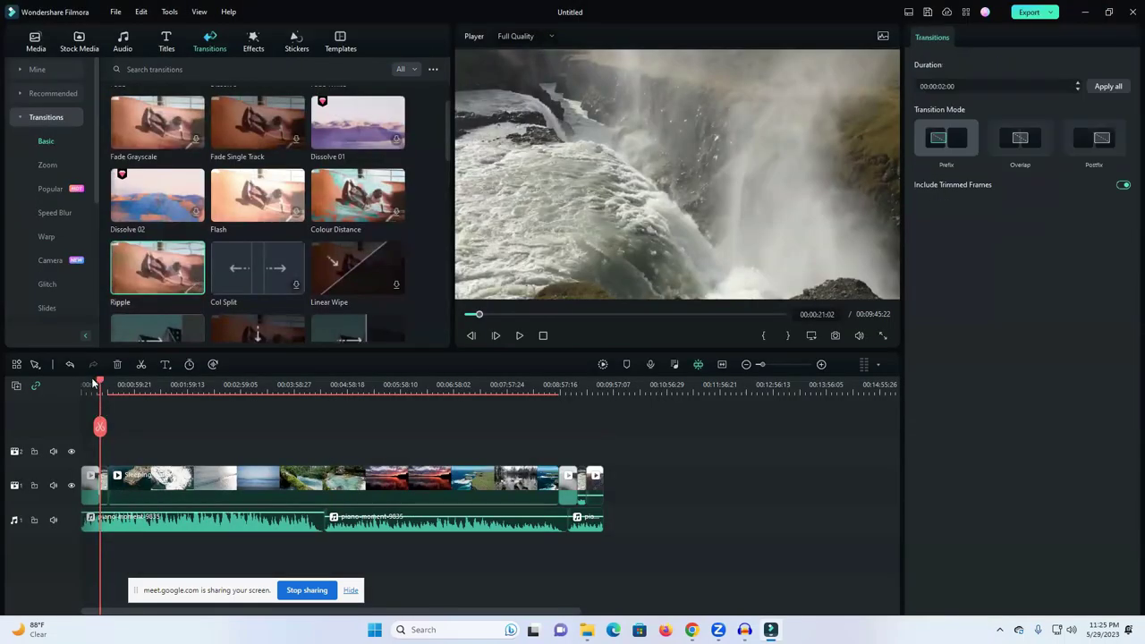
Step: Preview the Ripple transition from 00:00:18:21, then delete it from the timeline
{"action": "left_click_drag", "start_coordinate": [101, 383], "coordinate": [99, 387]}
{"action": "left_click", "coordinate": [518, 338]}
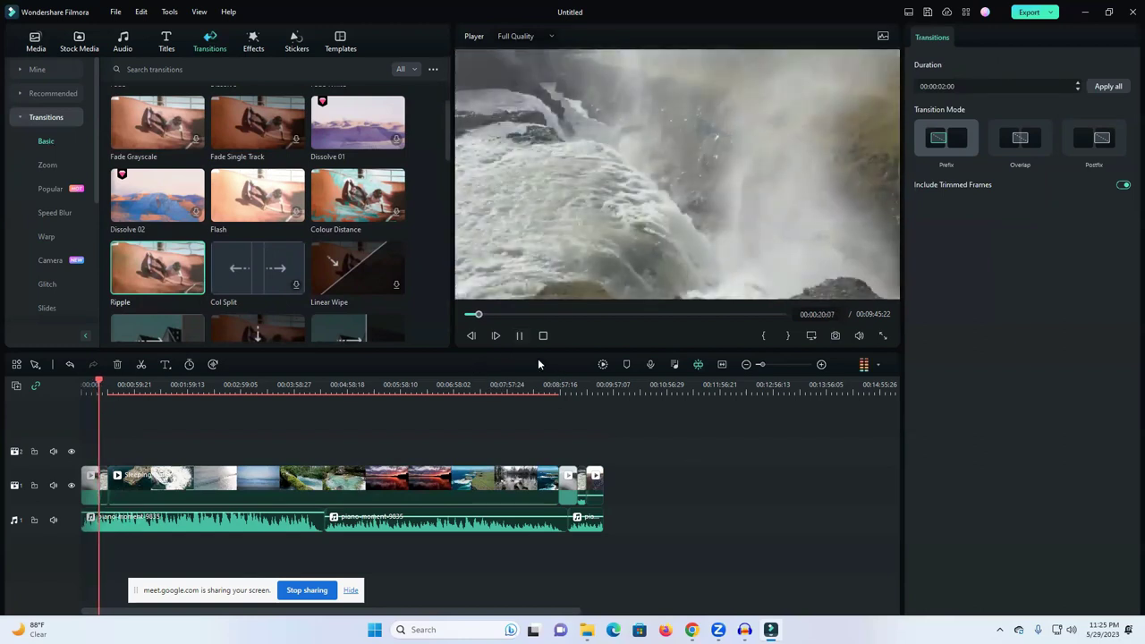
{"action": "left_click", "coordinate": [519, 337]}
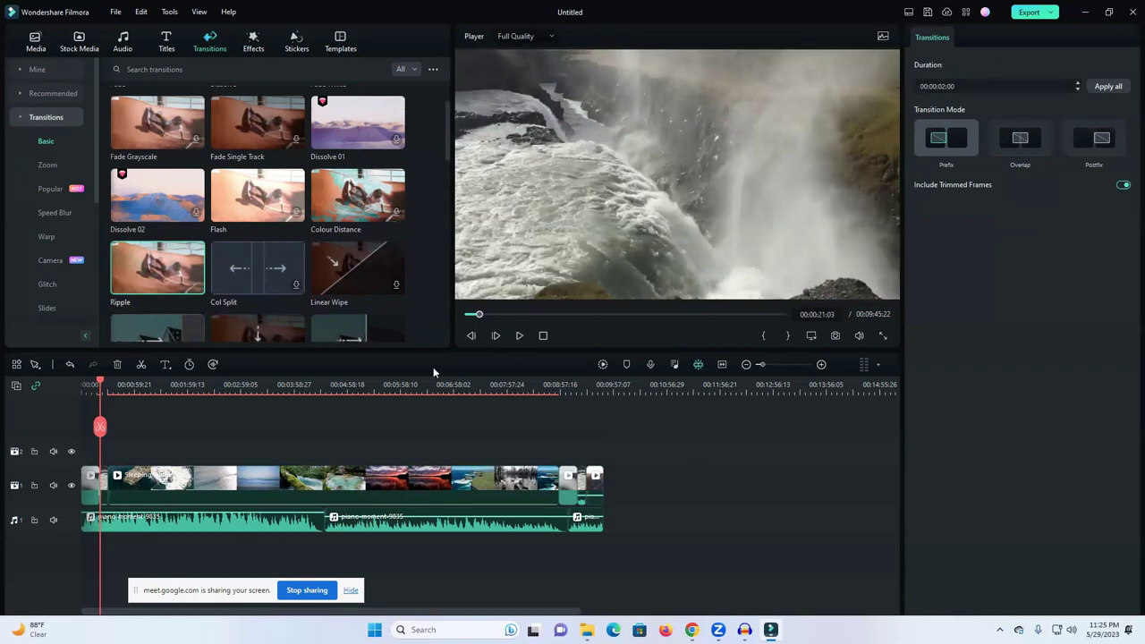
{"action": "left_click", "coordinate": [117, 365]}
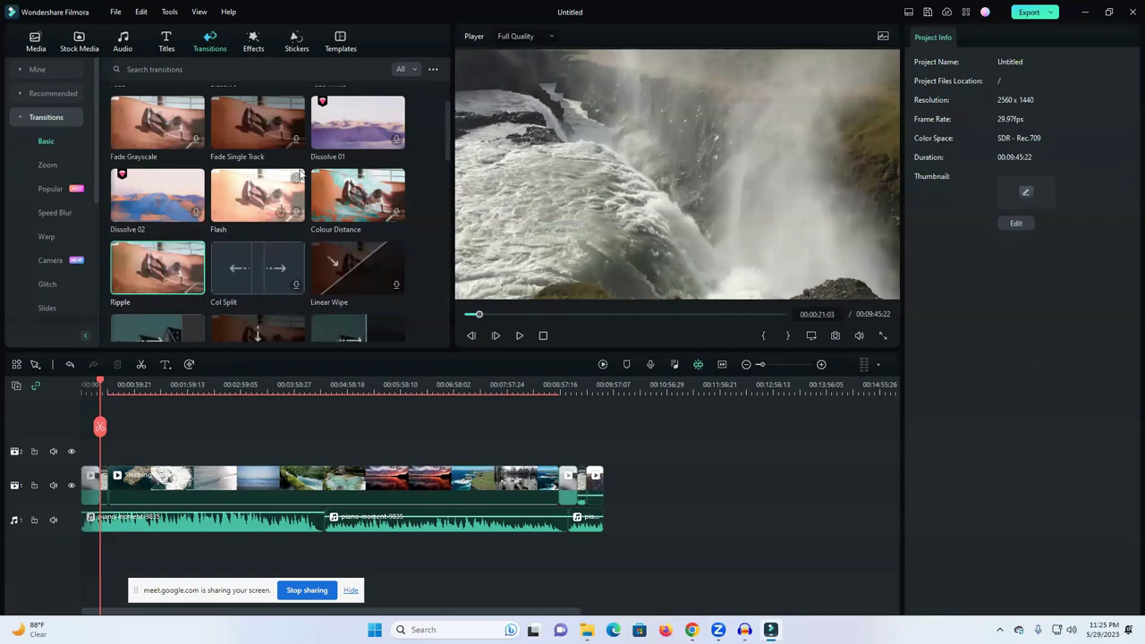
{"action": "left_click", "coordinate": [253, 48]}
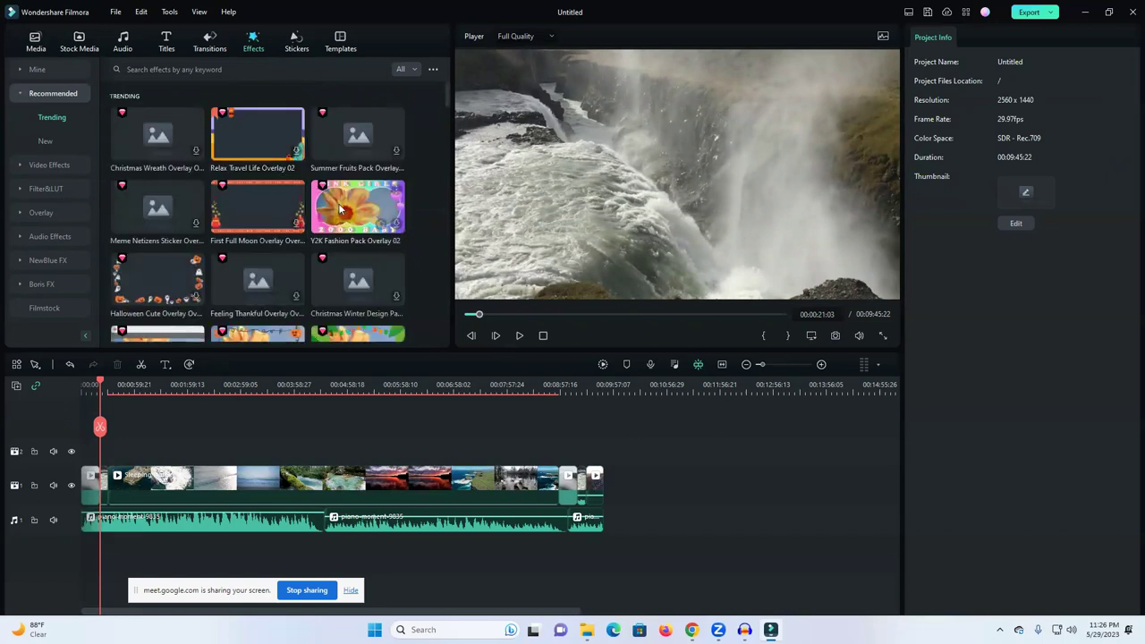
Step: Scroll the Trending effects grid down to Night Sky Vol 03 Overlay 07
{"action": "scroll", "coordinate": [340, 217], "scroll_direction": "down", "scroll_amount": 2}
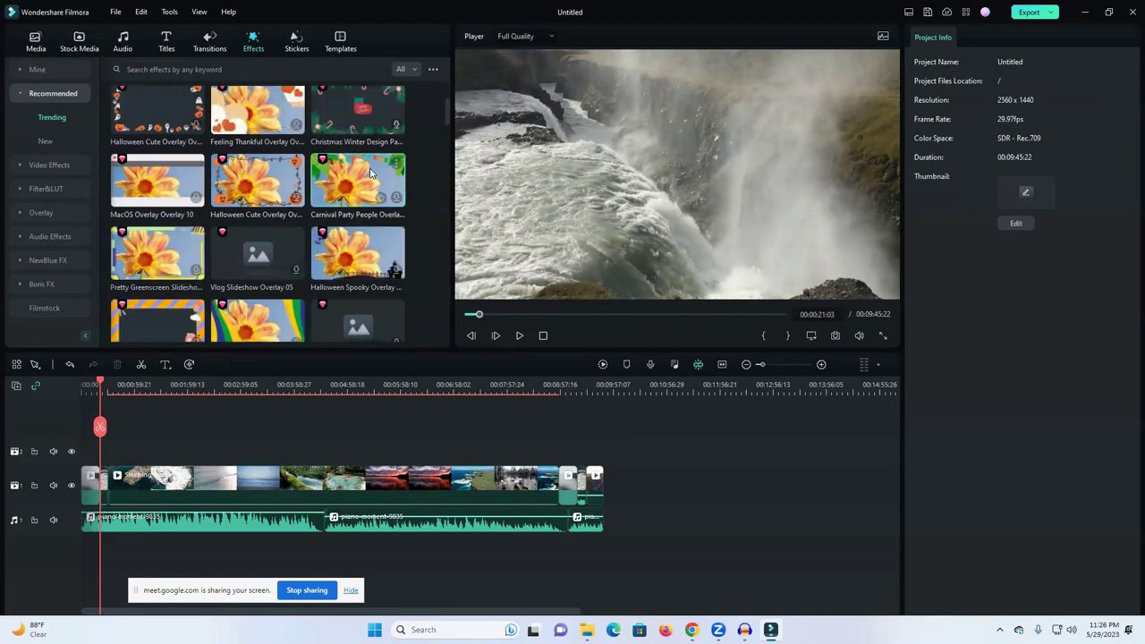
{"action": "scroll", "coordinate": [296, 265], "scroll_direction": "down", "scroll_amount": 3}
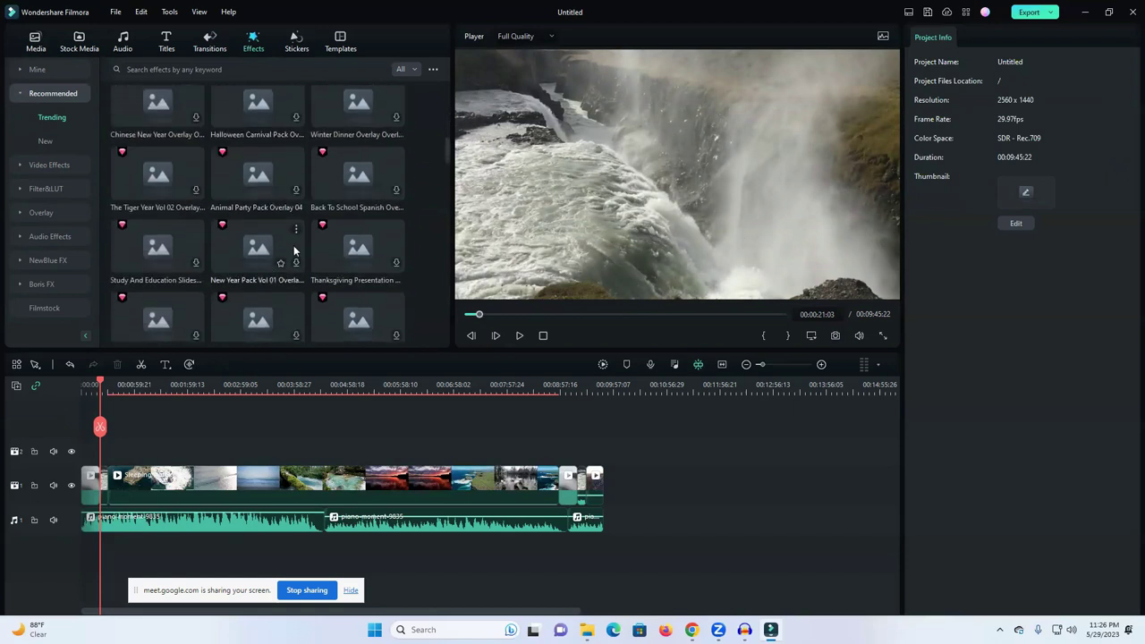
{"action": "scroll", "coordinate": [293, 251], "scroll_direction": "up", "scroll_amount": 2}
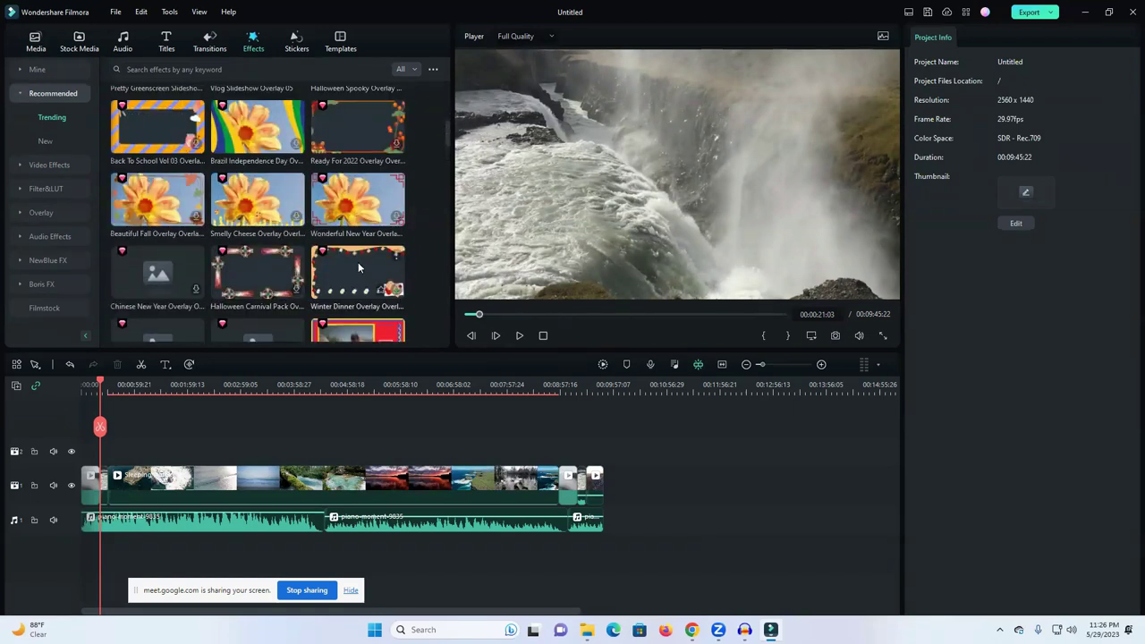
{"action": "scroll", "coordinate": [305, 213], "scroll_direction": "down", "scroll_amount": 2}
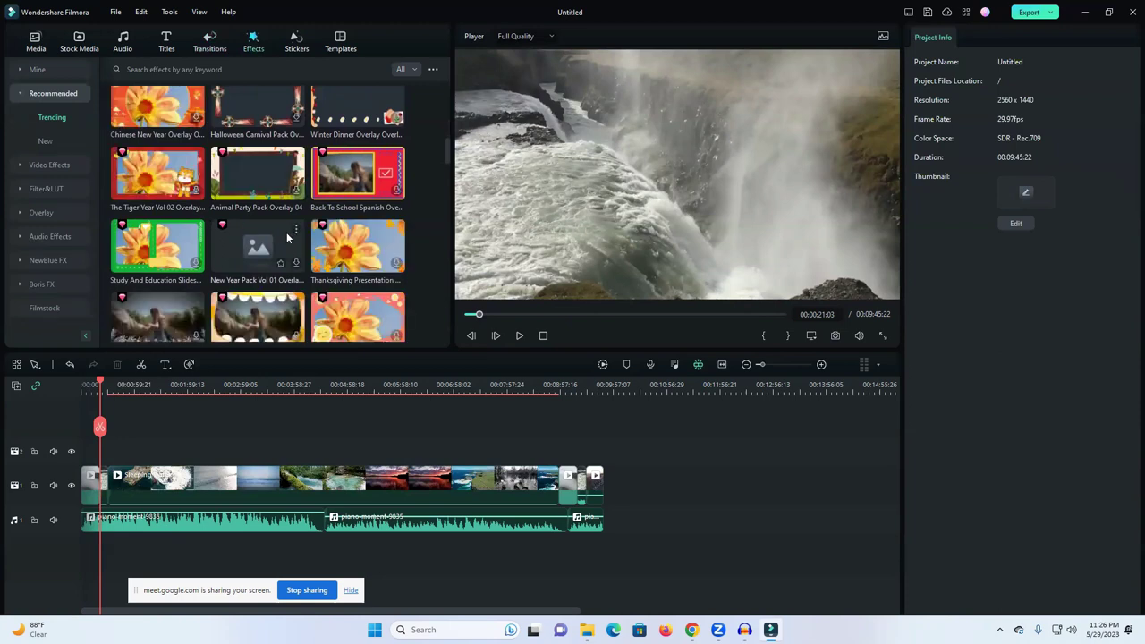
{"action": "scroll", "coordinate": [286, 236], "scroll_direction": "down", "scroll_amount": 4}
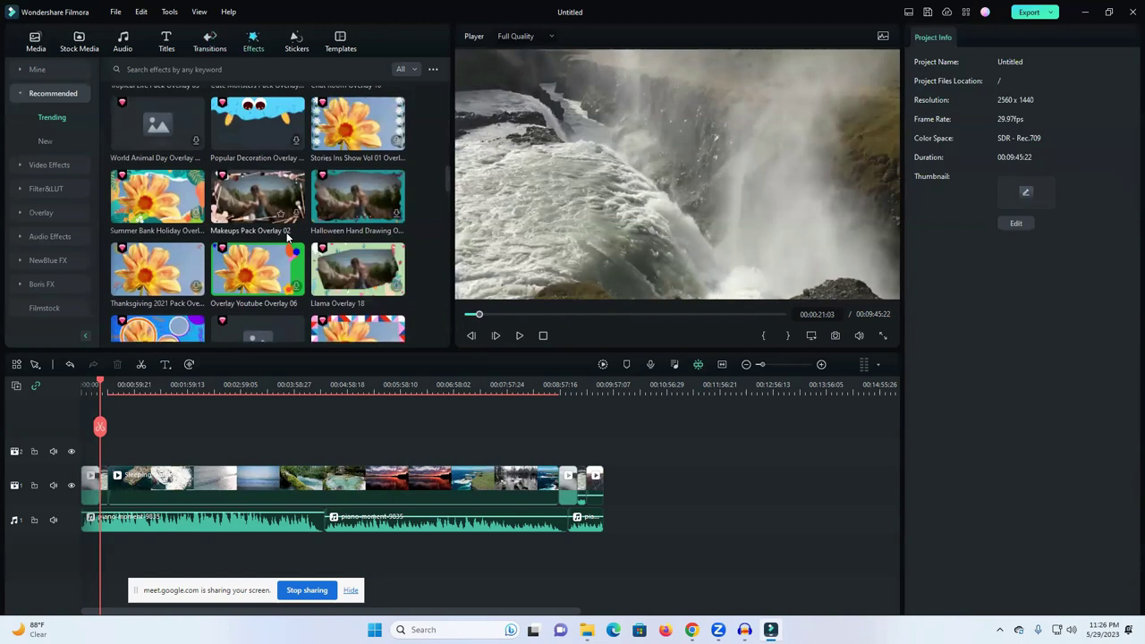
{"action": "scroll", "coordinate": [286, 232], "scroll_direction": "down", "scroll_amount": 1}
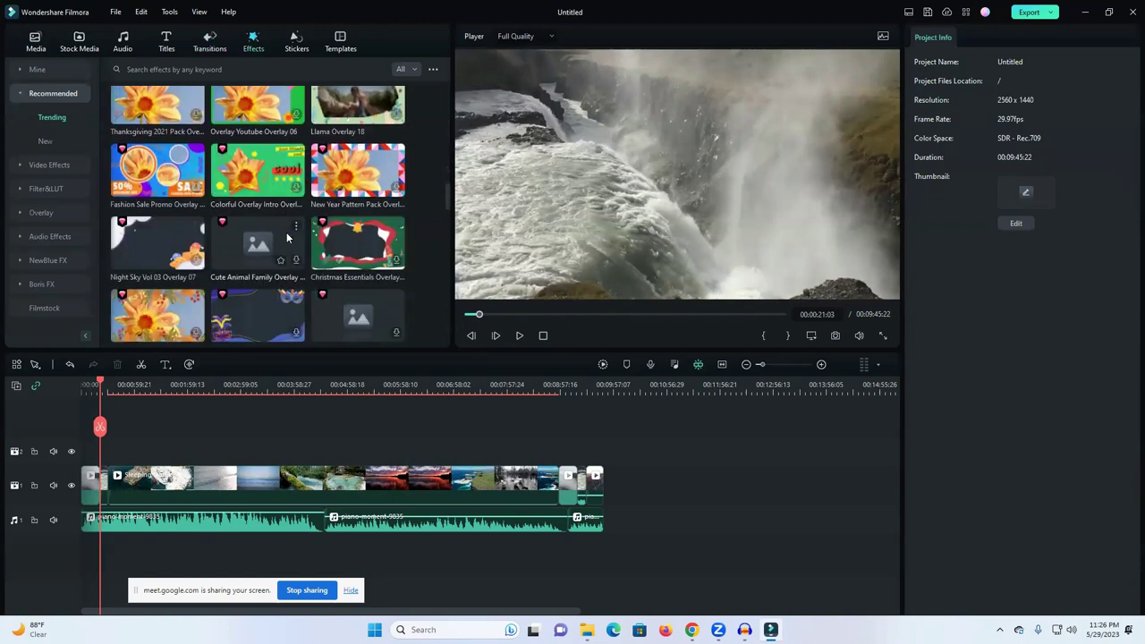
Step: Apply Night Sky Vol 03 Overlay 07 over the footage, preview it, then undo it
{"action": "left_click_drag", "start_coordinate": [155, 238], "coordinate": [114, 502]}
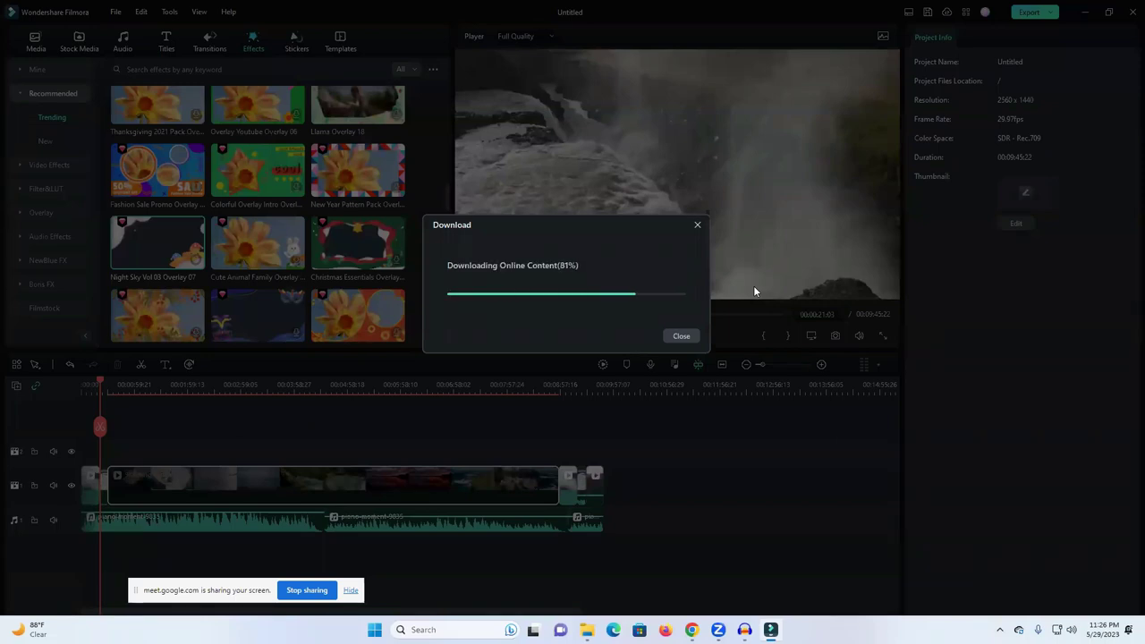
{"action": "left_click", "coordinate": [696, 245]}
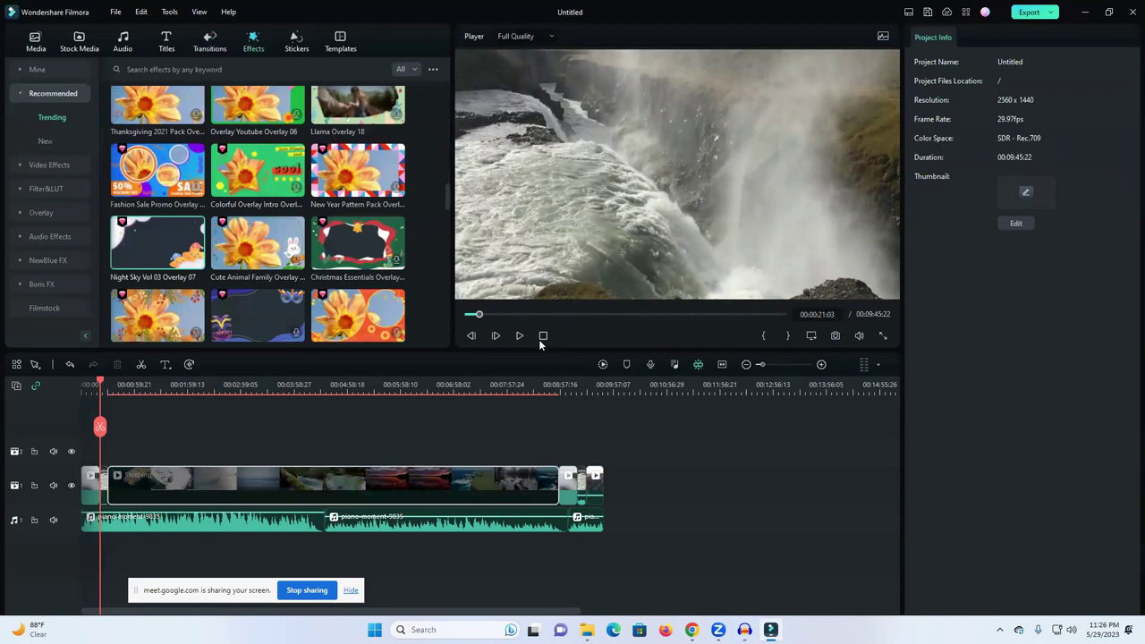
{"action": "left_click", "coordinate": [518, 337]}
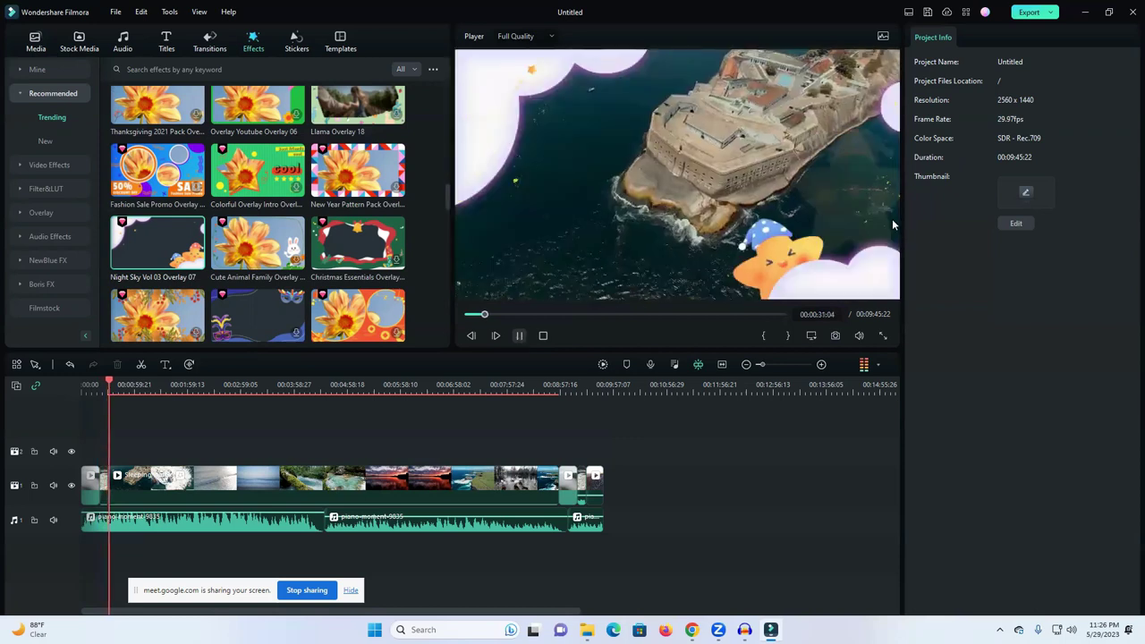
{"action": "key", "text": "space"}
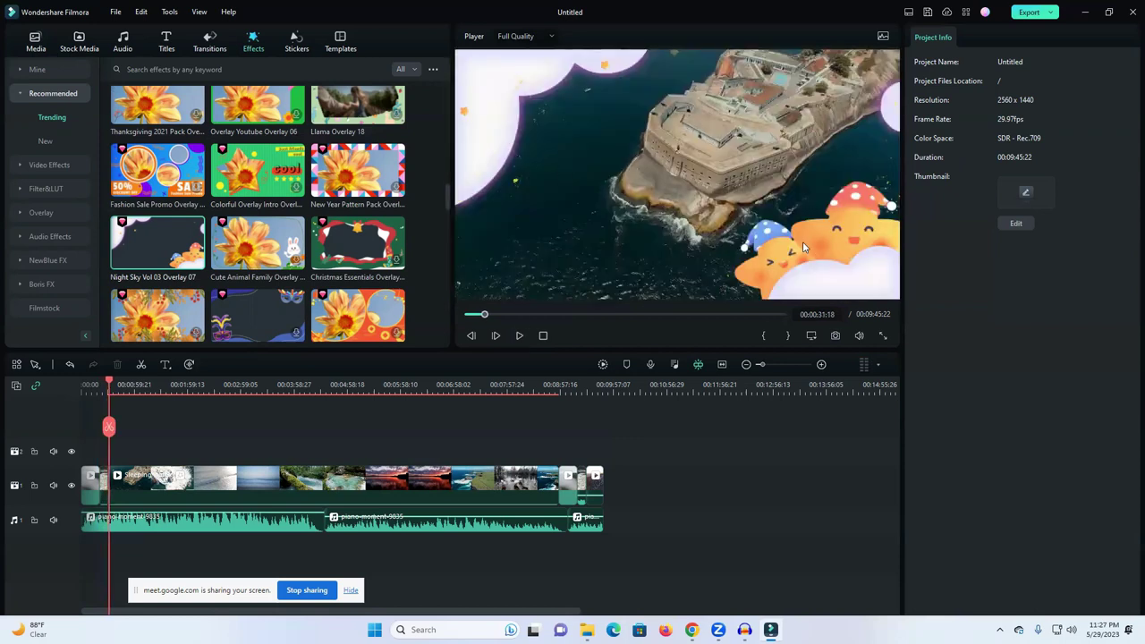
{"action": "left_click", "coordinate": [70, 364]}
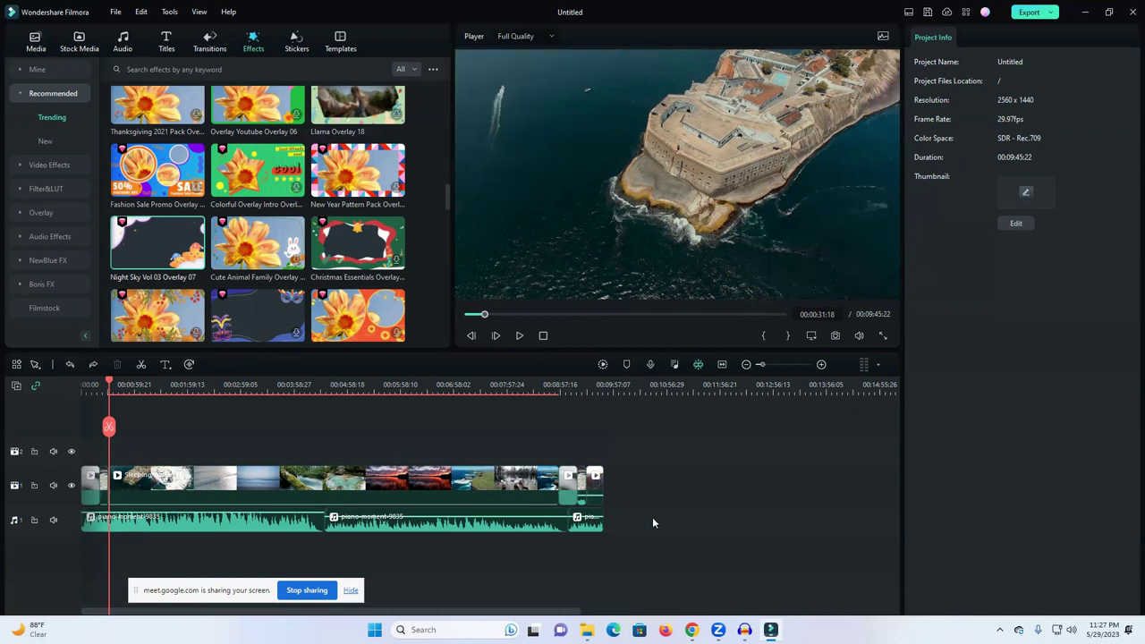
{"action": "left_click", "coordinate": [298, 42]}
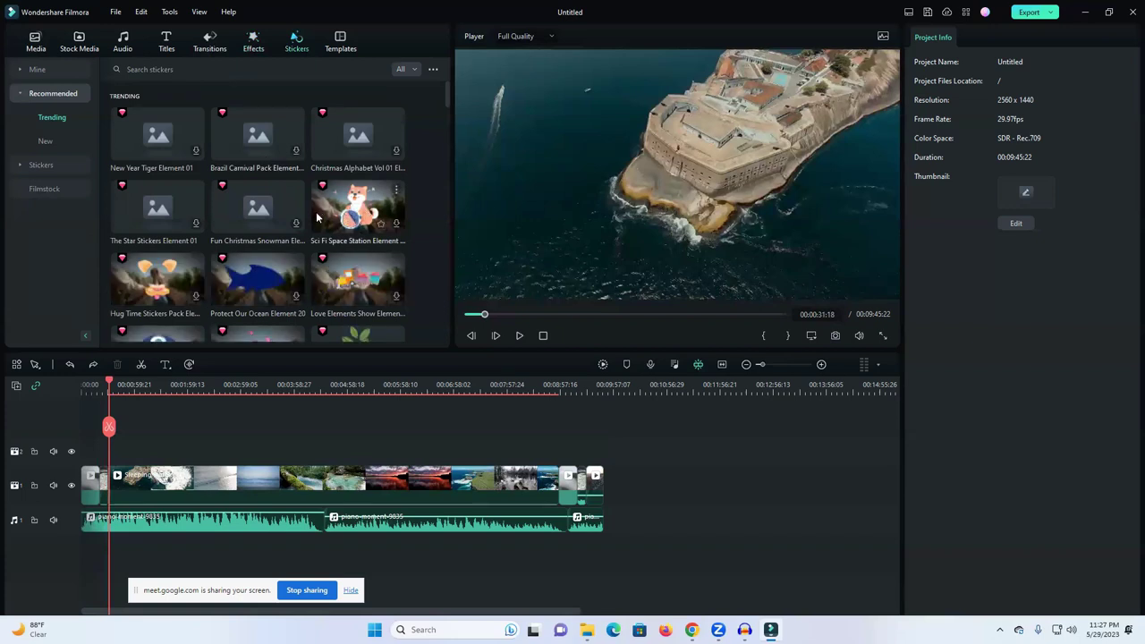
Step: Scroll through the Trending stickers, then switch to the Templates library
{"action": "scroll", "coordinate": [349, 217], "scroll_direction": "down", "scroll_amount": 2}
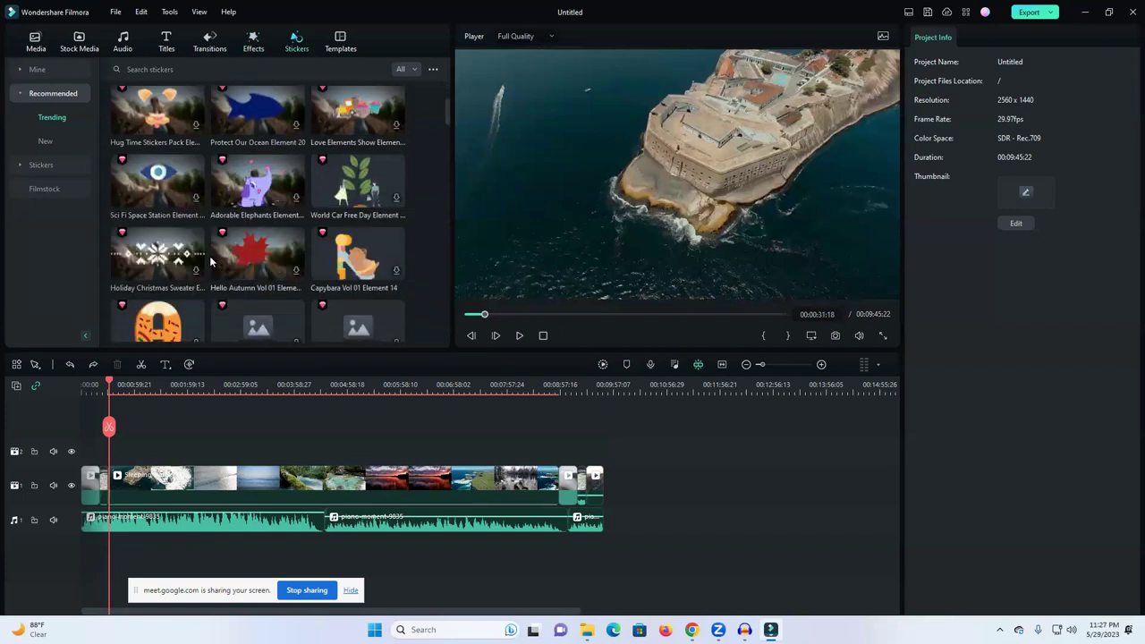
{"action": "scroll", "coordinate": [312, 252], "scroll_direction": "down", "scroll_amount": 2}
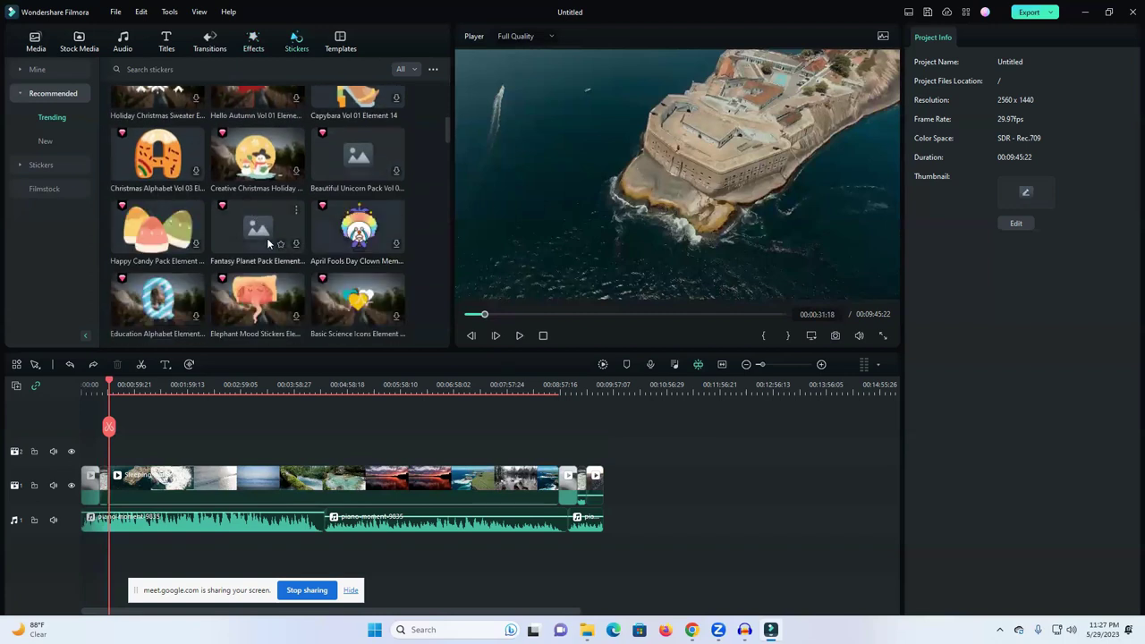
{"action": "scroll", "coordinate": [268, 239], "scroll_direction": "down", "scroll_amount": 2}
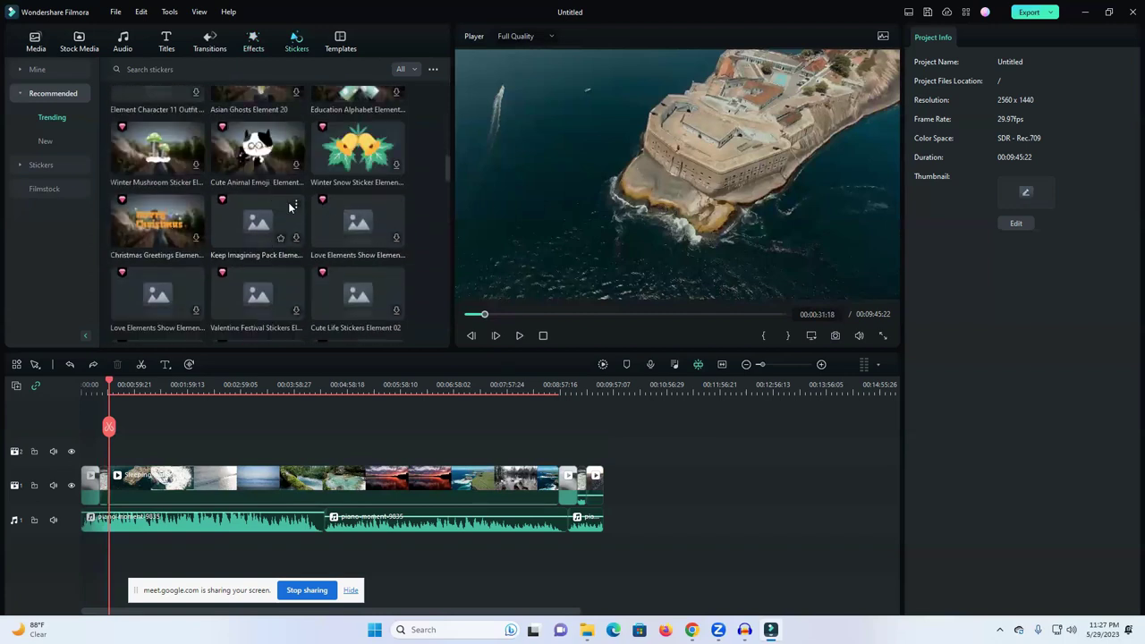
{"action": "scroll", "coordinate": [322, 224], "scroll_direction": "up", "scroll_amount": 1}
{"action": "scroll", "coordinate": [314, 225], "scroll_direction": "up", "scroll_amount": 3}
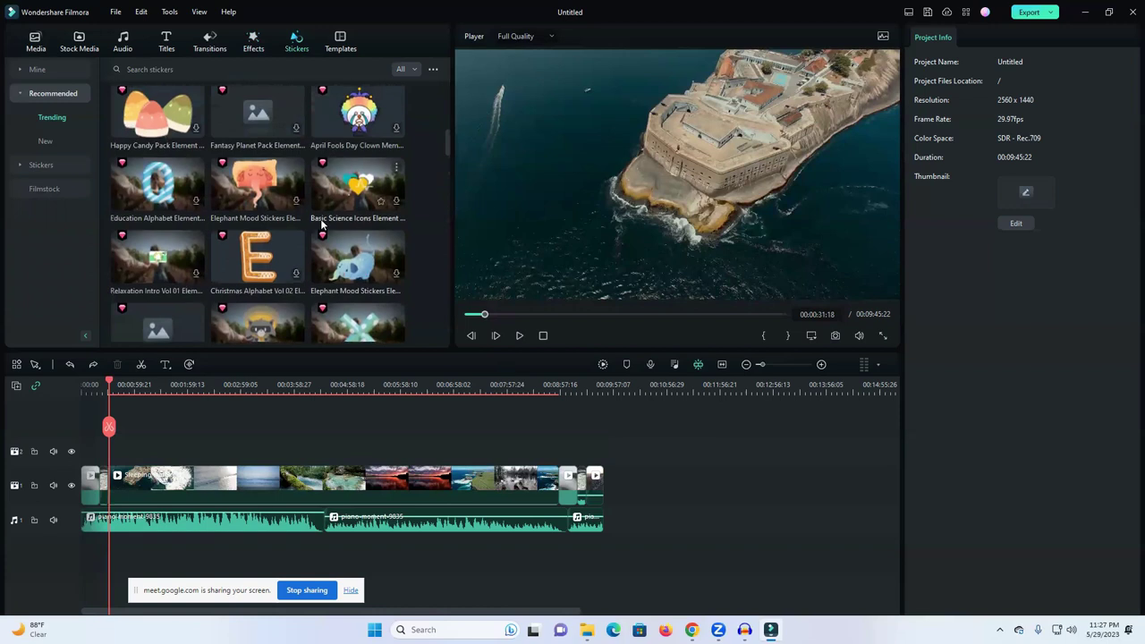
{"action": "left_click", "coordinate": [340, 45]}
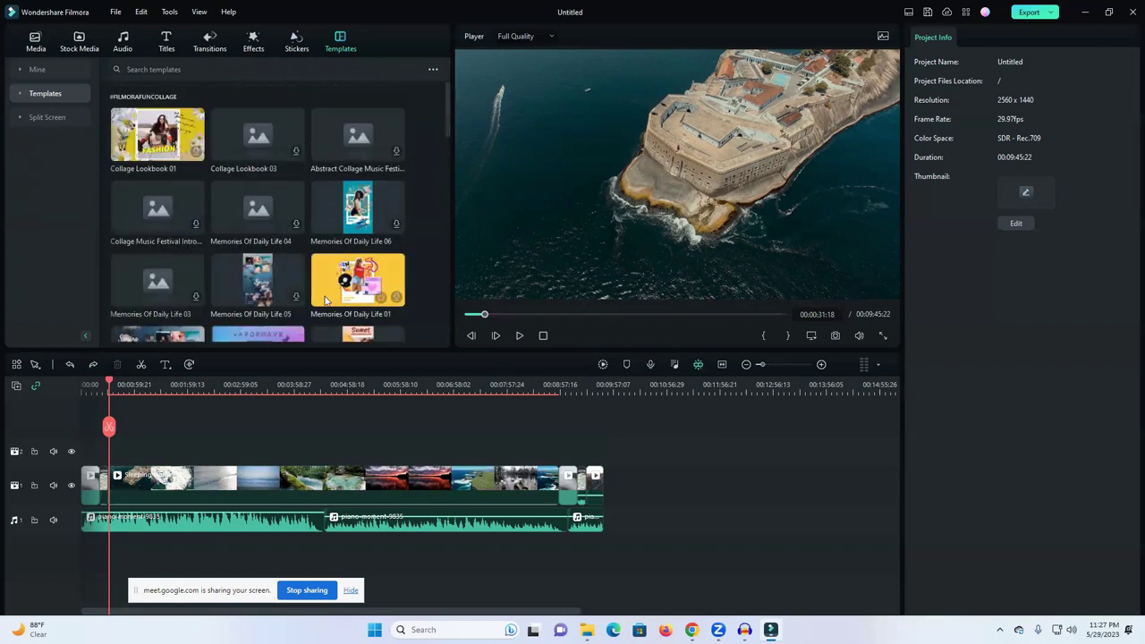
Step: Place the Memories Of Daily Life 02 collage at the timeline start, spanning seven tracks
{"action": "scroll", "coordinate": [309, 235], "scroll_direction": "down", "scroll_amount": 3}
{"action": "scroll", "coordinate": [295, 229], "scroll_direction": "up", "scroll_amount": 1}
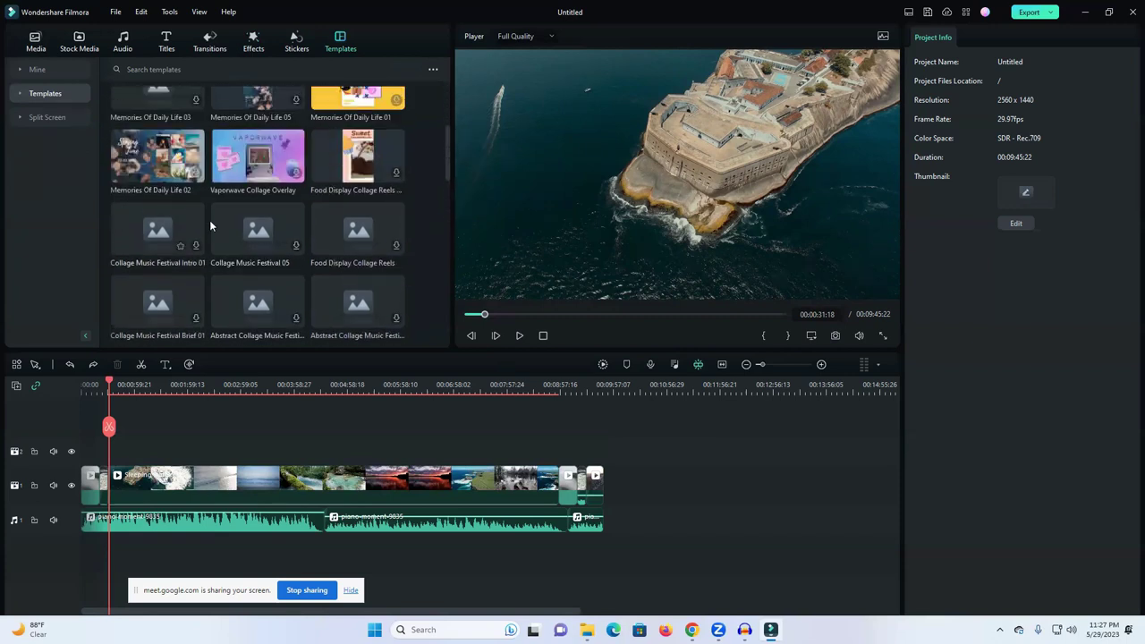
{"action": "left_click_drag", "start_coordinate": [159, 169], "coordinate": [102, 493]}
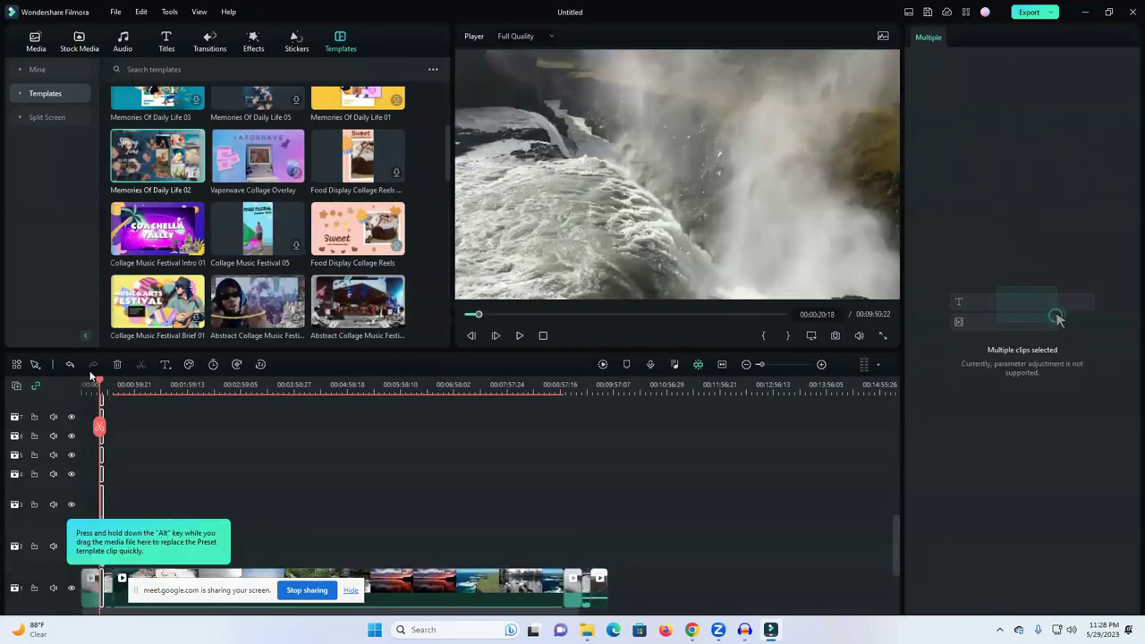
Step: Play back the Spring Time collage template, undo it, and bring up the Titles library
{"action": "left_click_drag", "start_coordinate": [91, 387], "coordinate": [96, 385]}
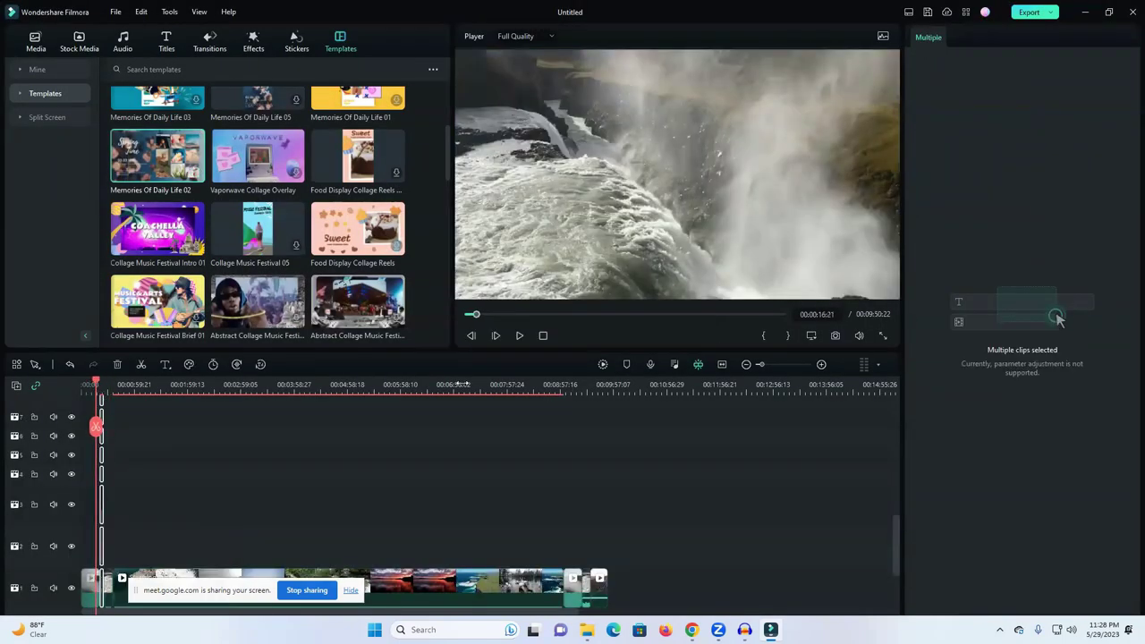
{"action": "key", "text": "space"}
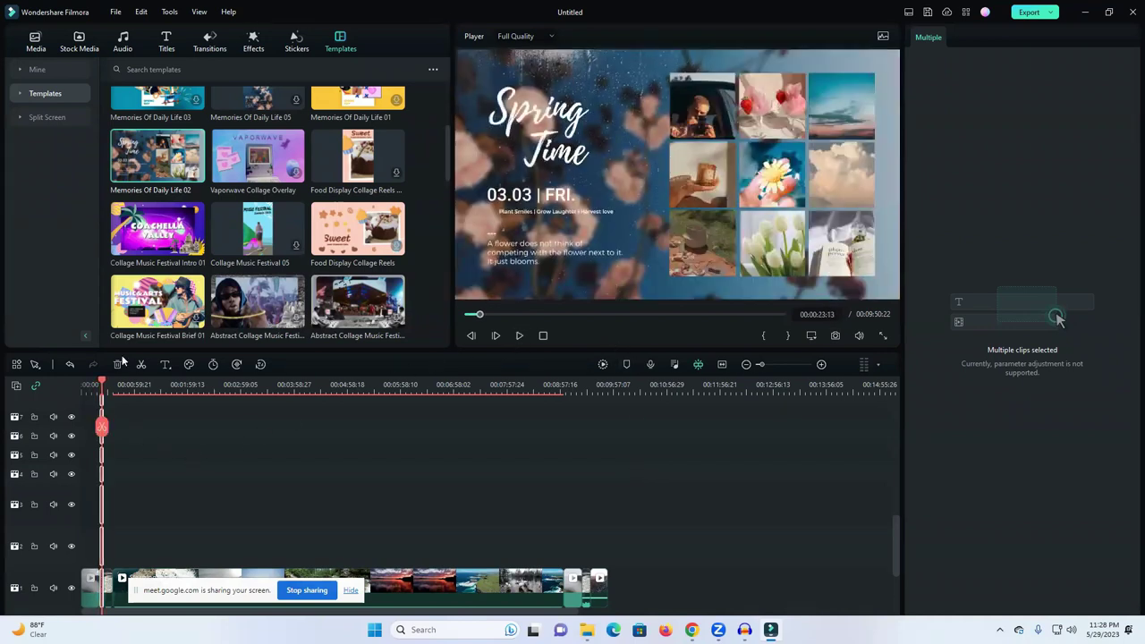
{"action": "left_click", "coordinate": [70, 364]}
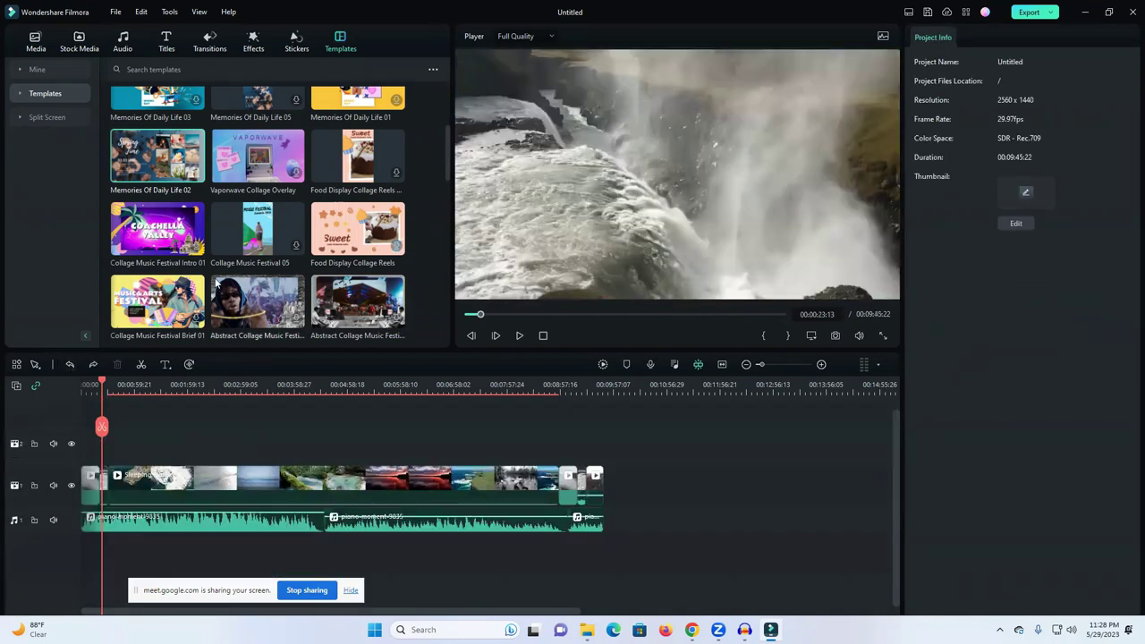
{"action": "left_click", "coordinate": [167, 42]}
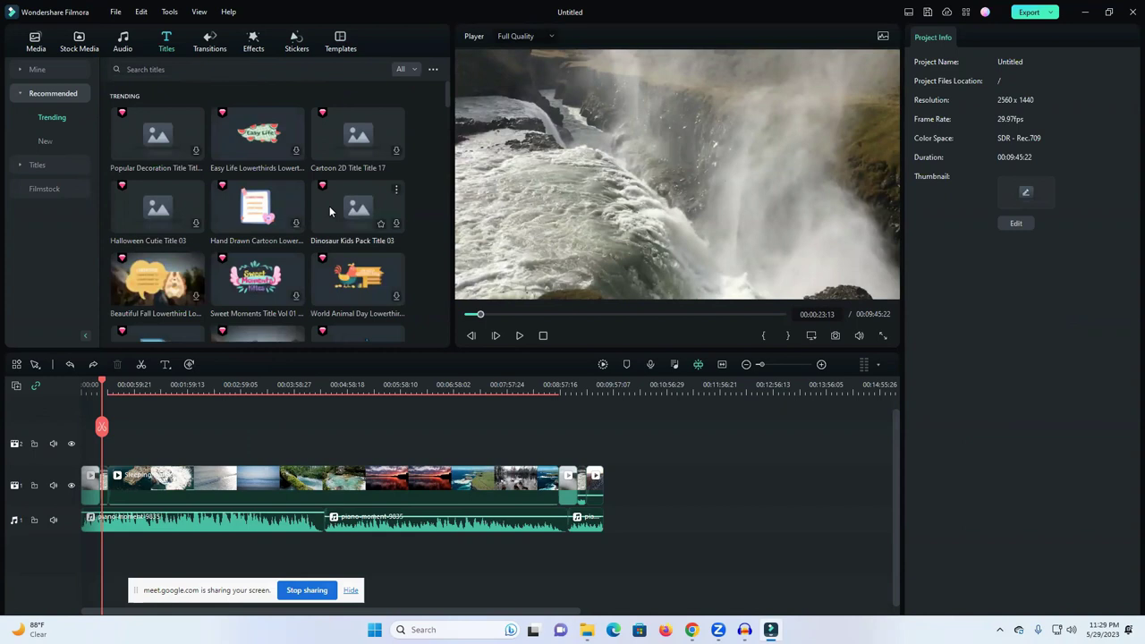
Step: Browse the title grid, show the New title presets, and expand all title categories
{"action": "scroll", "coordinate": [233, 192], "scroll_direction": "down", "scroll_amount": 4}
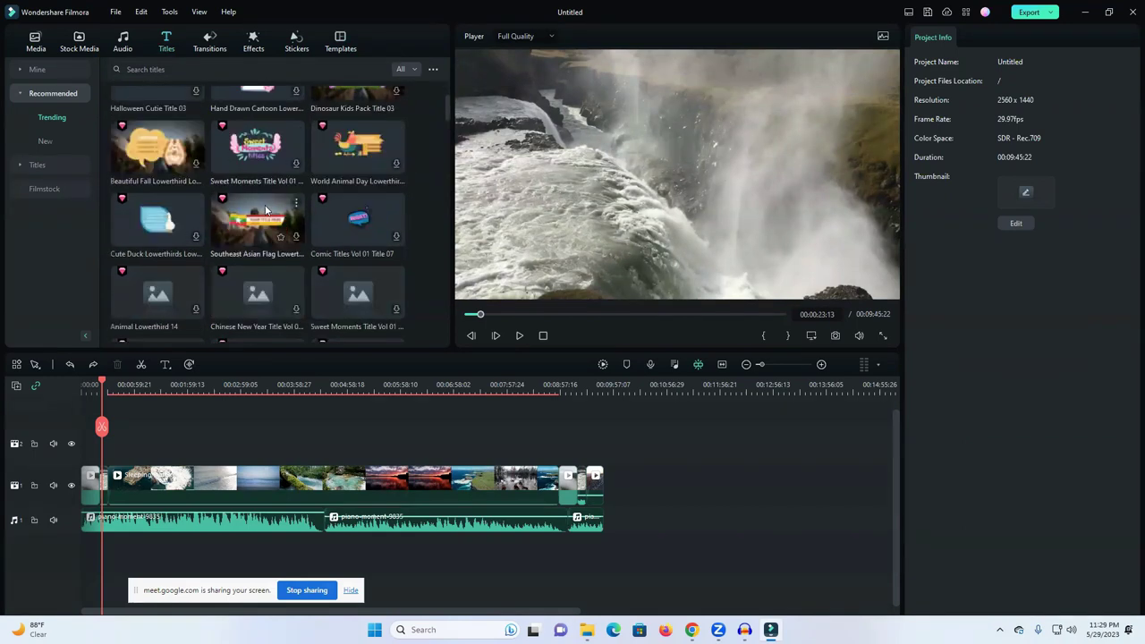
{"action": "scroll", "coordinate": [283, 208], "scroll_direction": "down", "scroll_amount": 2}
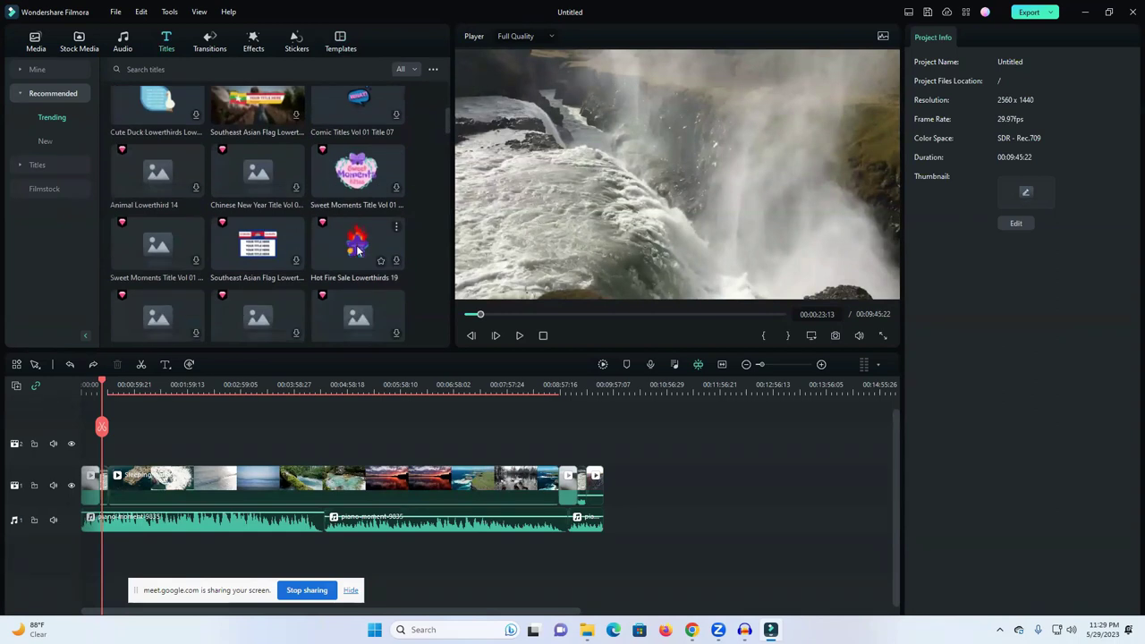
{"action": "scroll", "coordinate": [271, 239], "scroll_direction": "down", "scroll_amount": 3}
{"action": "scroll", "coordinate": [273, 244], "scroll_direction": "up", "scroll_amount": 2}
{"action": "scroll", "coordinate": [144, 125], "scroll_direction": "down", "scroll_amount": 4}
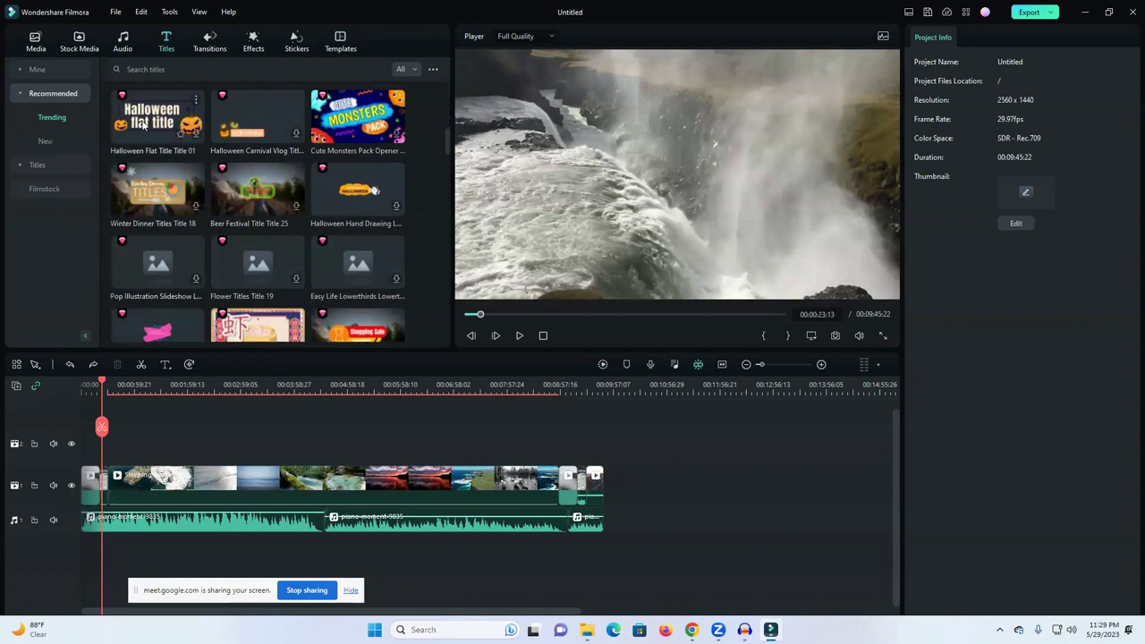
{"action": "scroll", "coordinate": [298, 254], "scroll_direction": "down", "scroll_amount": 3}
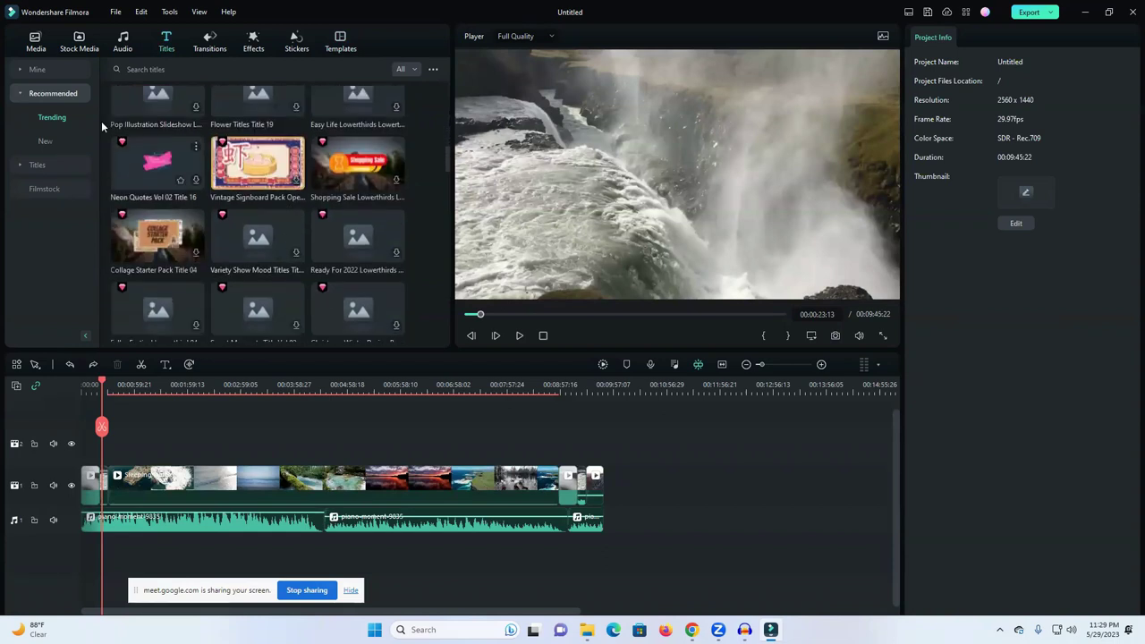
{"action": "left_click", "coordinate": [44, 140]}
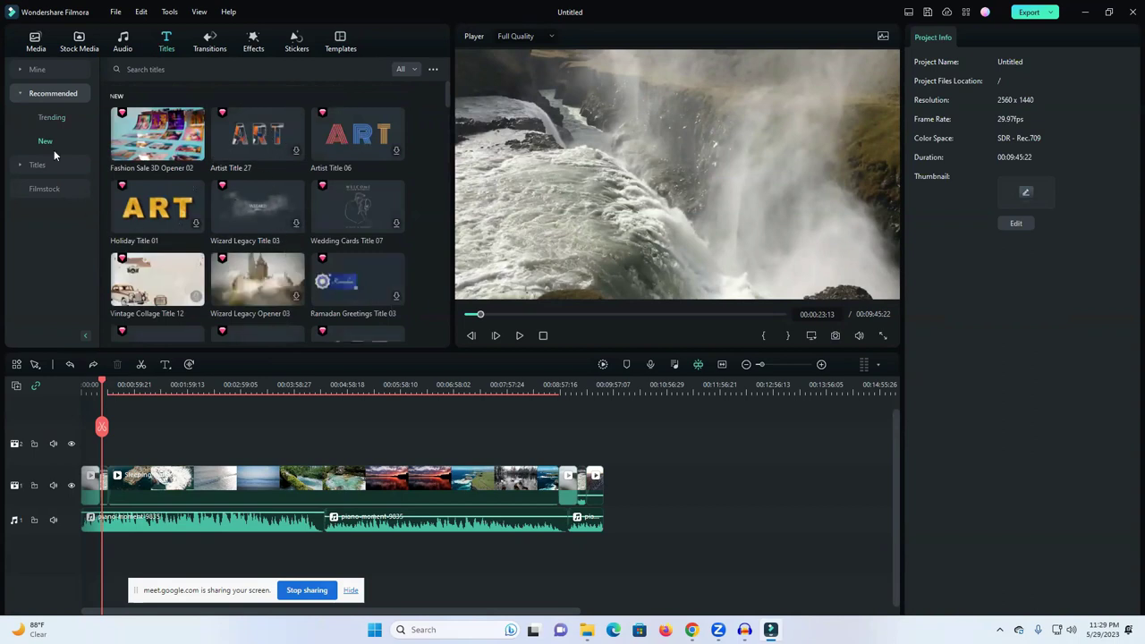
{"action": "left_click", "coordinate": [43, 166]}
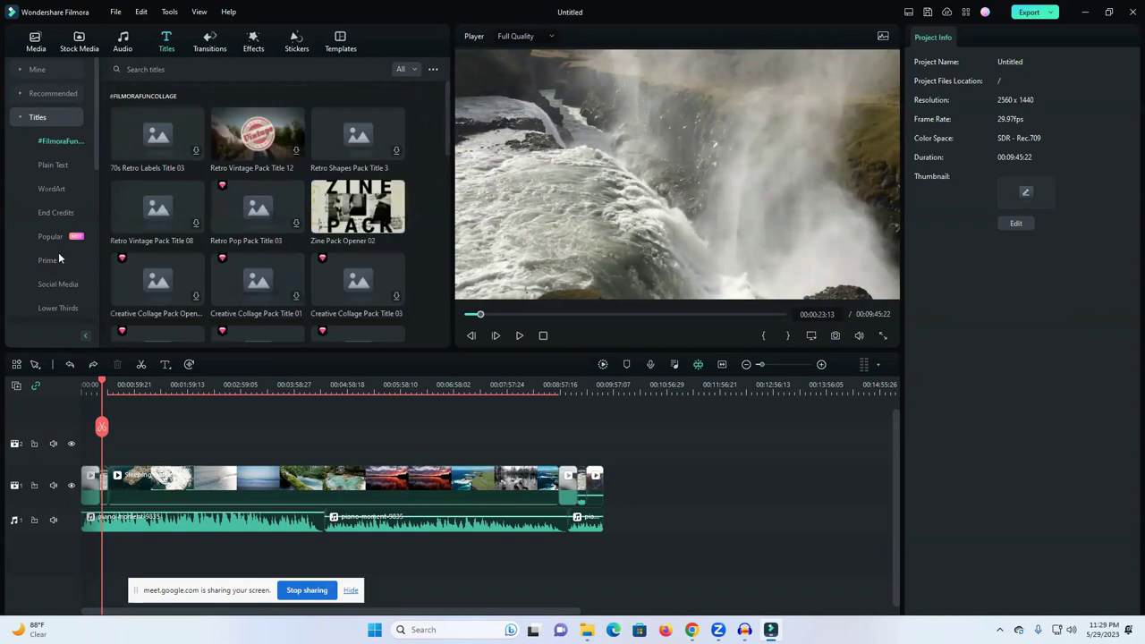
Step: Show the Lower Thirds title presets, then switch to the Google Meet call window
{"action": "scroll", "coordinate": [215, 273], "scroll_direction": "down", "scroll_amount": 3}
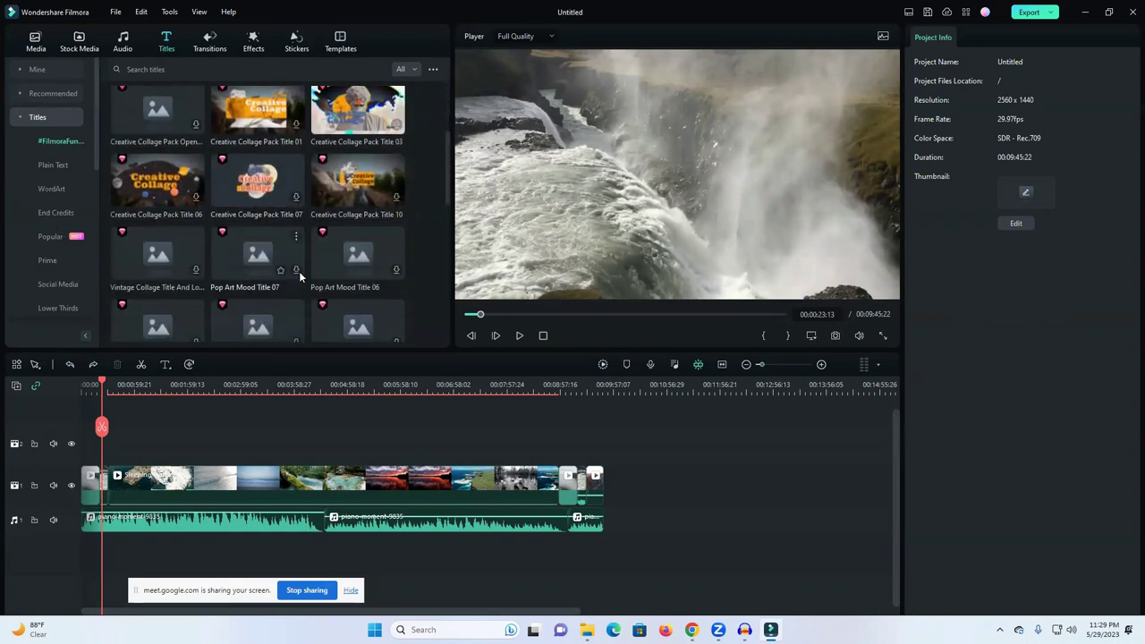
{"action": "scroll", "coordinate": [299, 272], "scroll_direction": "down", "scroll_amount": 4}
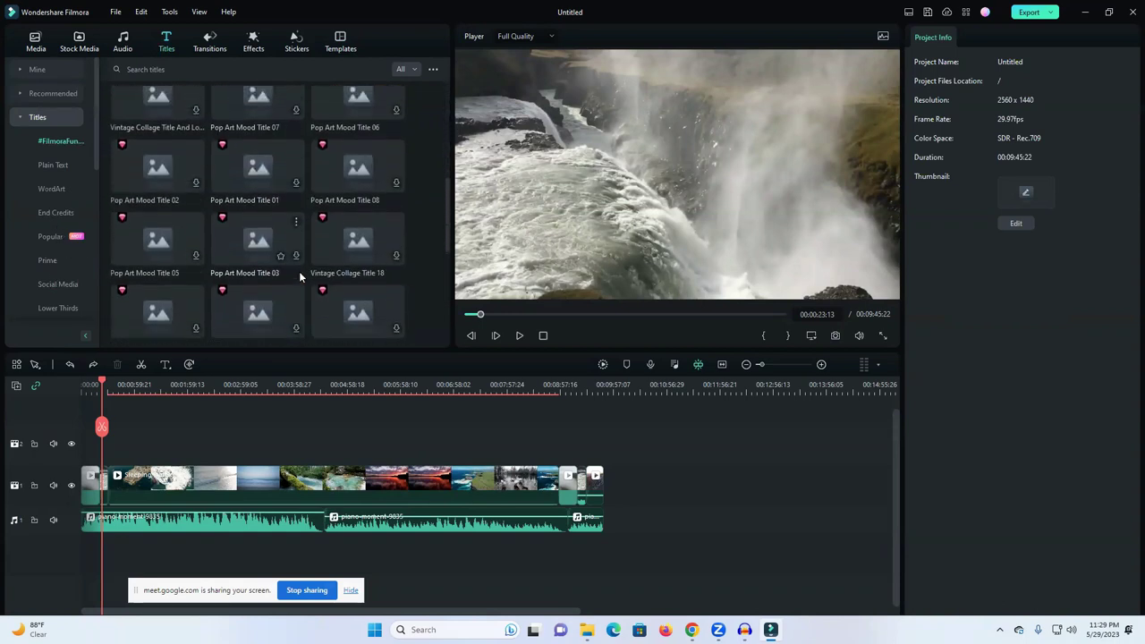
{"action": "scroll", "coordinate": [299, 271], "scroll_direction": "up", "scroll_amount": 5}
{"action": "scroll", "coordinate": [299, 272], "scroll_direction": "up", "scroll_amount": 3}
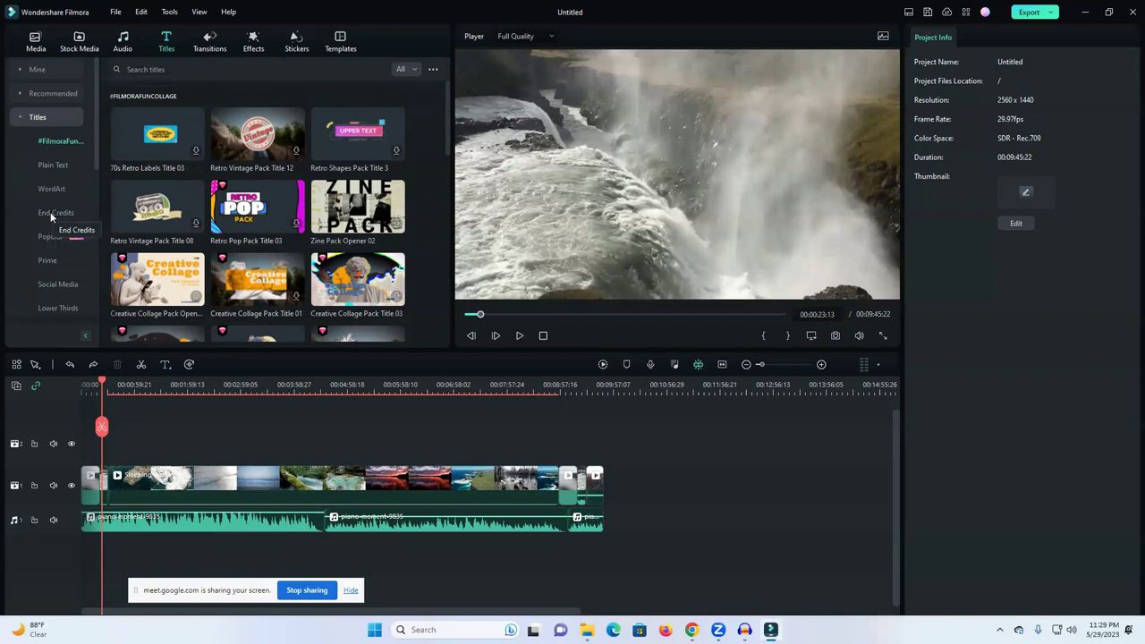
{"action": "left_click", "coordinate": [57, 307]}
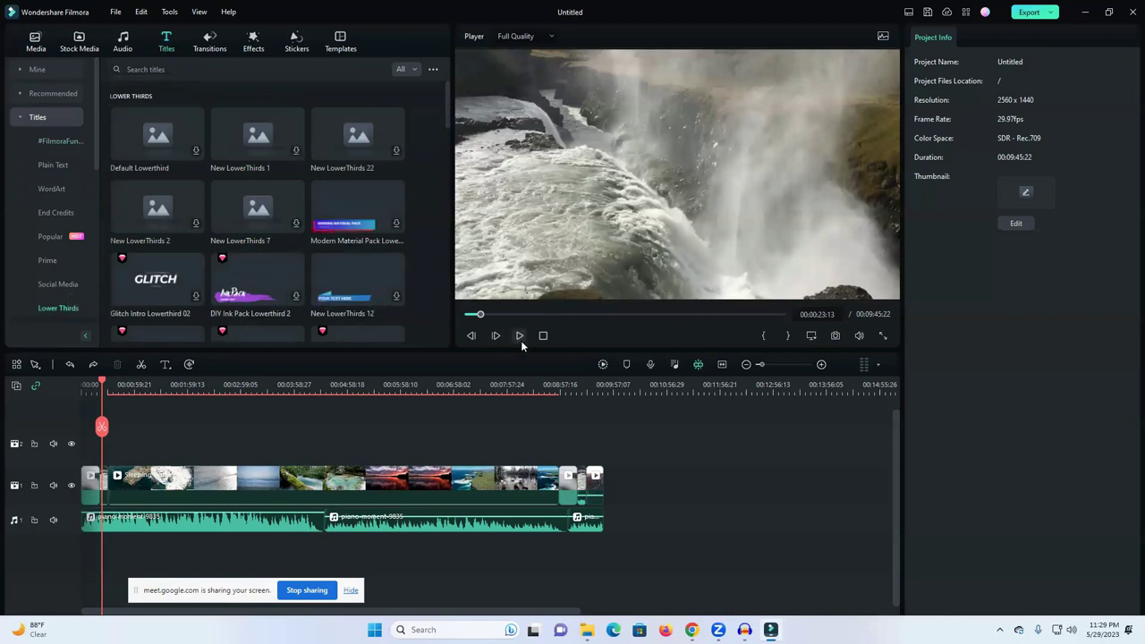
{"action": "mouse_move", "coordinate": [691, 630]}
{"action": "left_click", "coordinate": [650, 584]}
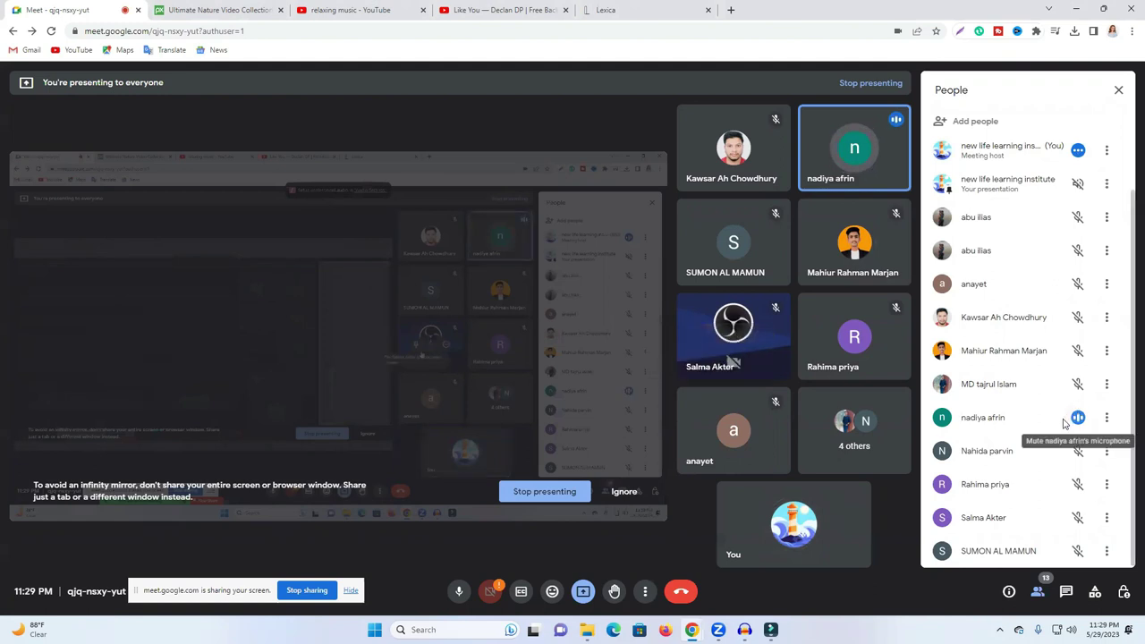
Step: Mute a participant for everyone, open the chat, view Pixabay, then return to Filmora
{"action": "left_click", "coordinate": [1079, 418]}
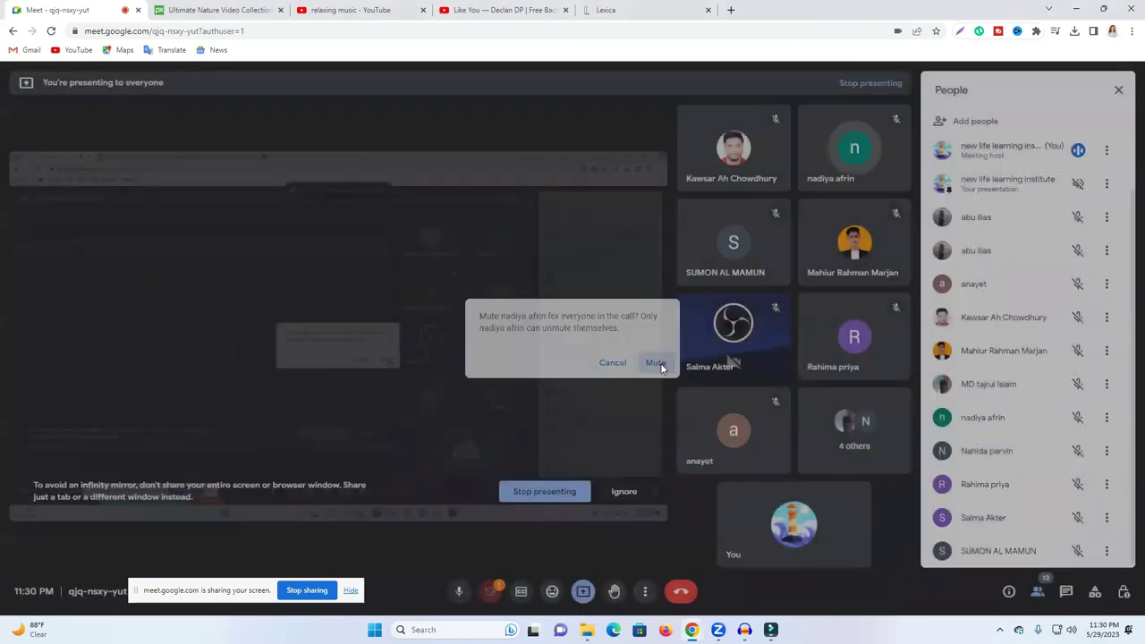
{"action": "left_click", "coordinate": [656, 363]}
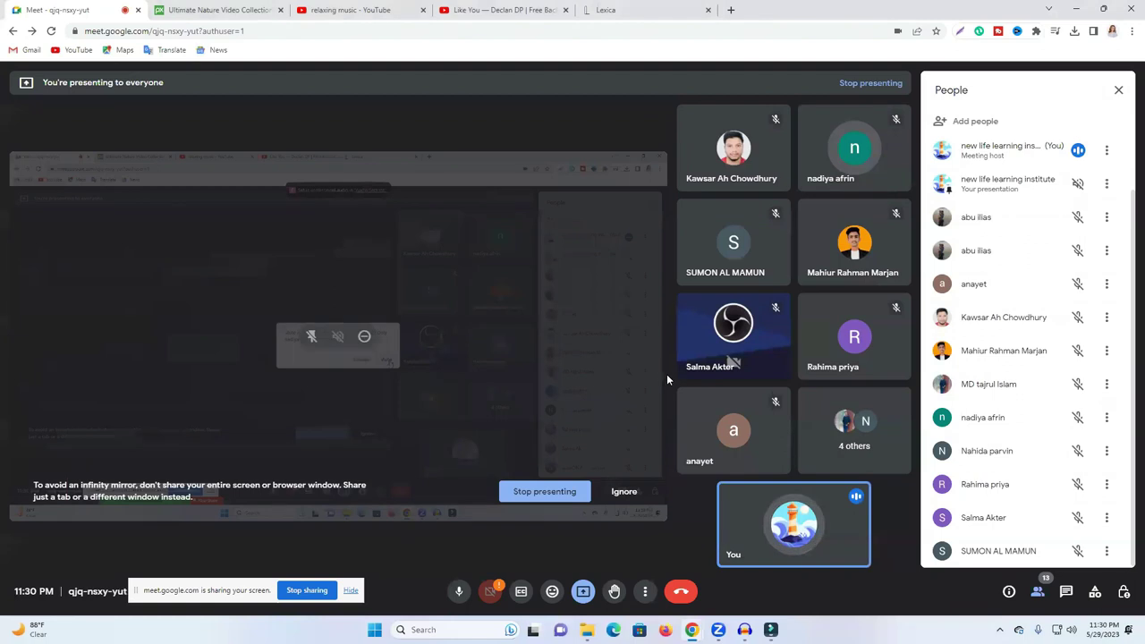
{"action": "left_click", "coordinate": [1067, 592]}
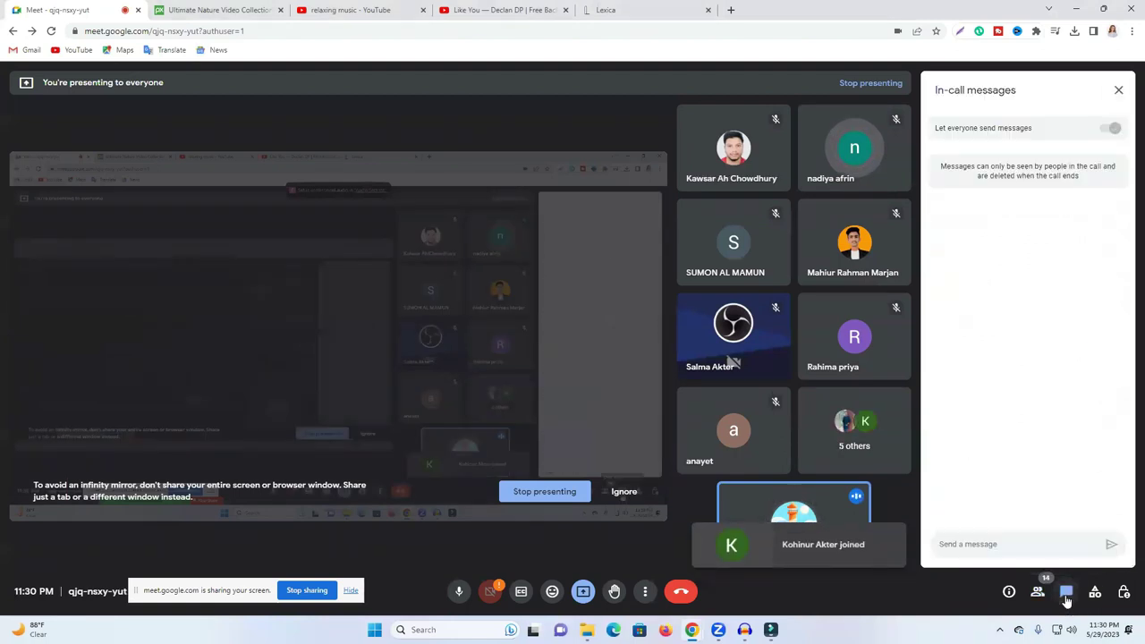
{"action": "left_click", "coordinate": [169, 5]}
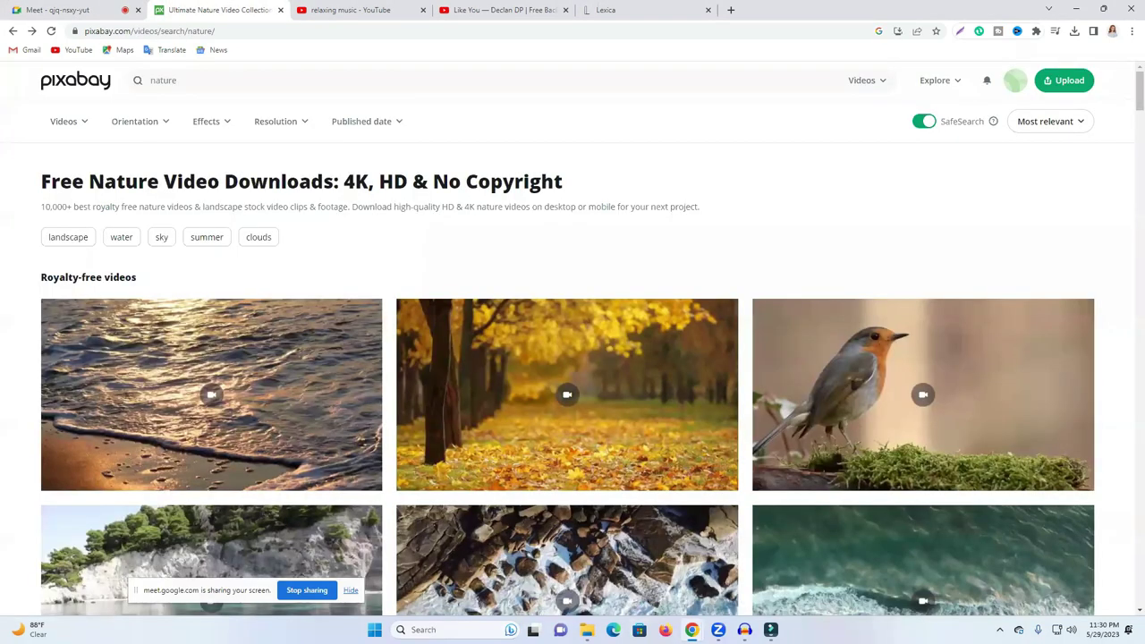
{"action": "left_click", "coordinate": [770, 630]}
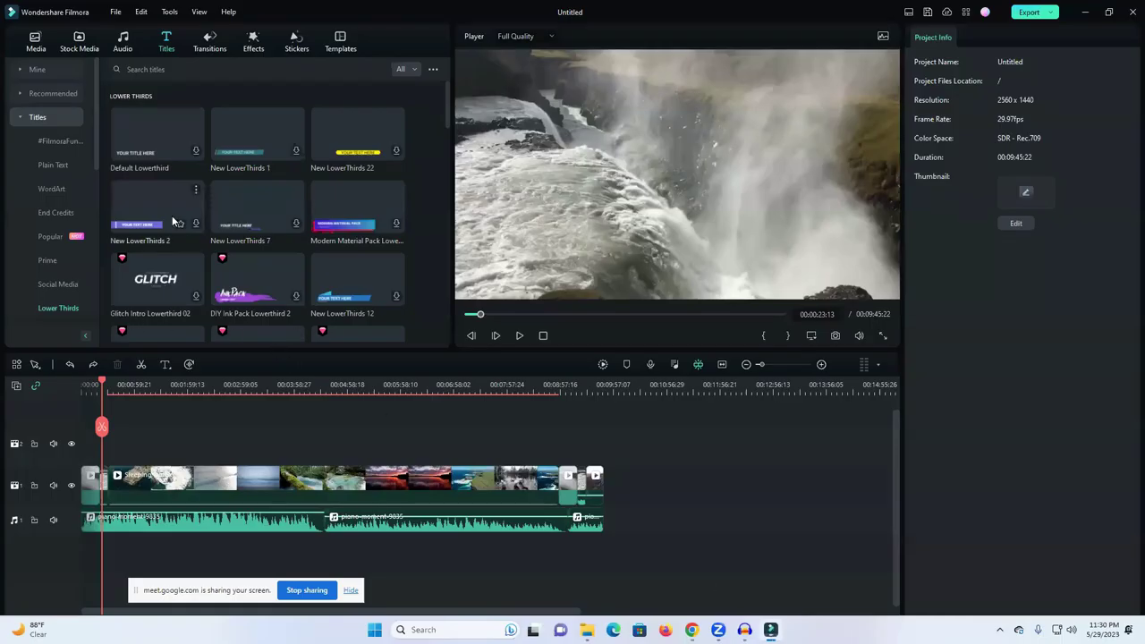
Step: Preview the third News Lower Thirds template, browse Subtitles titles, then open the Audio library
{"action": "scroll", "coordinate": [339, 243], "scroll_direction": "down", "scroll_amount": 3}
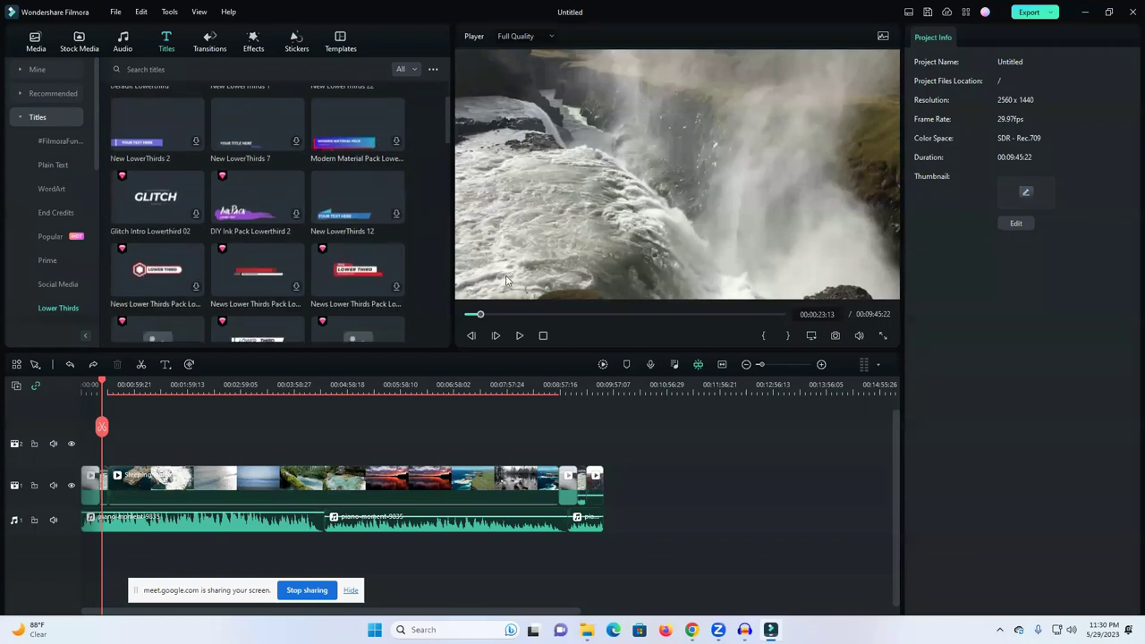
{"action": "left_click", "coordinate": [358, 274]}
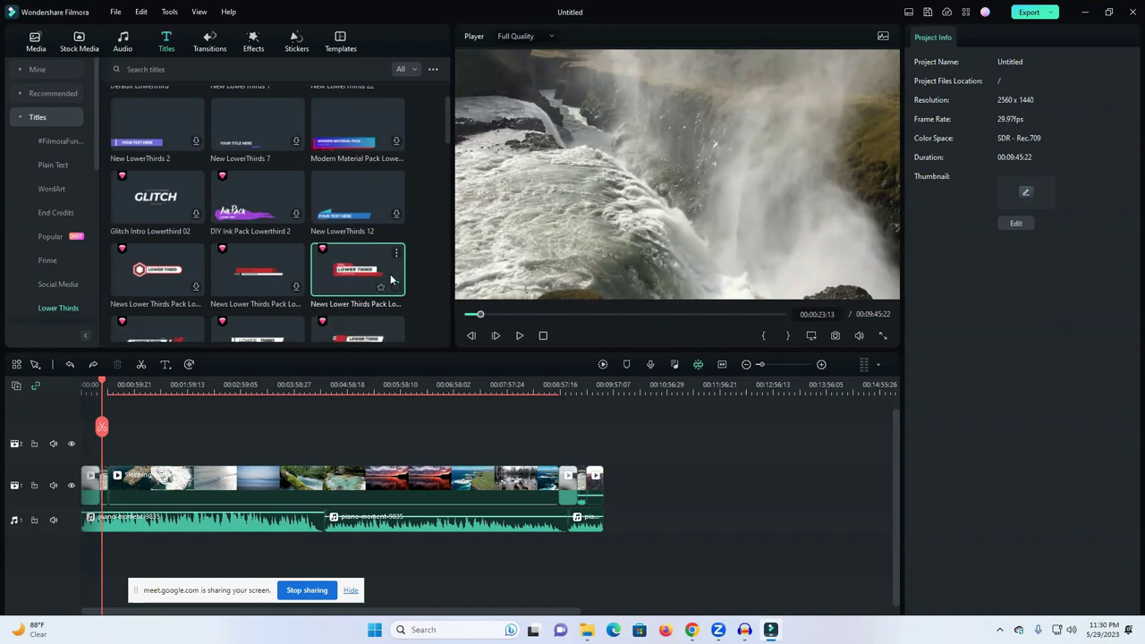
{"action": "scroll", "coordinate": [309, 283], "scroll_direction": "down", "scroll_amount": 2}
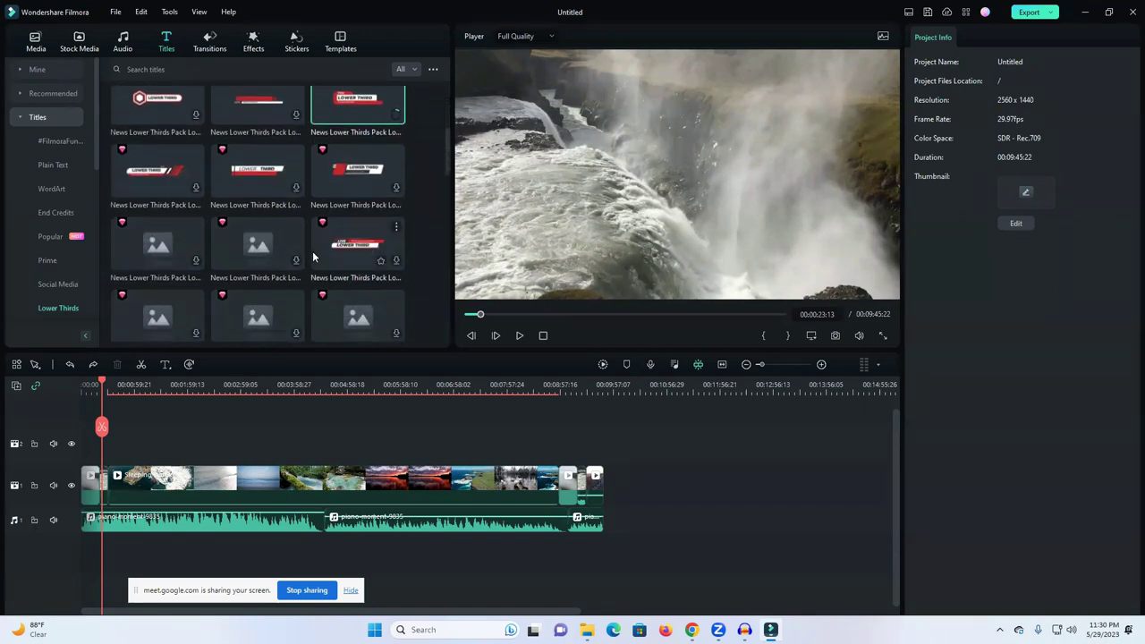
{"action": "scroll", "coordinate": [251, 280], "scroll_direction": "down", "scroll_amount": 1}
{"action": "scroll", "coordinate": [54, 260], "scroll_direction": "down", "scroll_amount": 2}
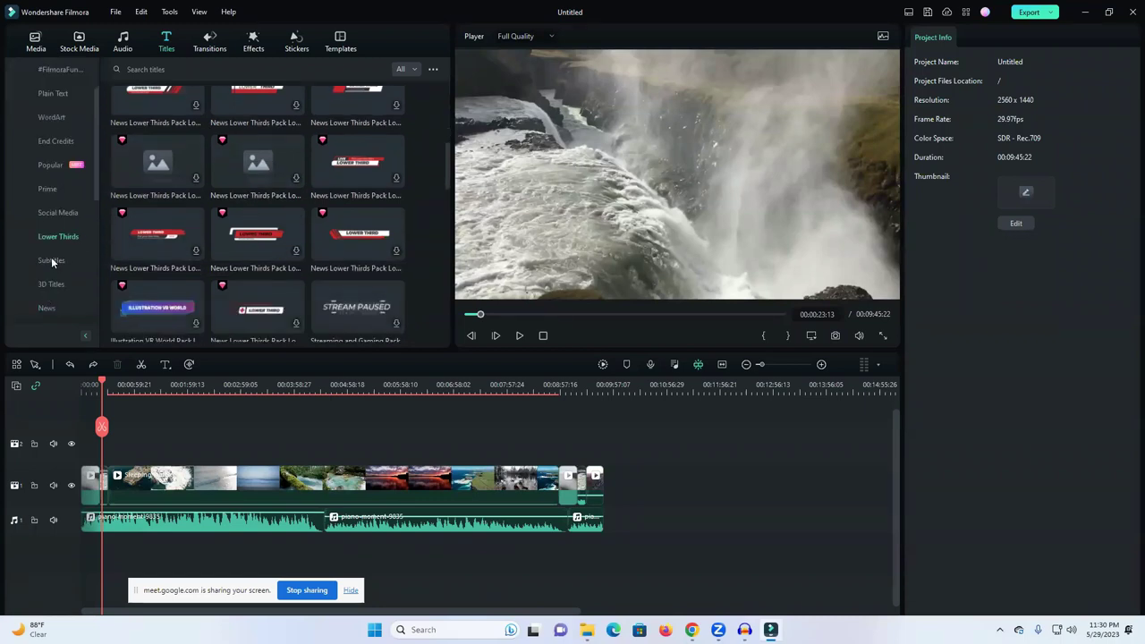
{"action": "left_click", "coordinate": [51, 259]}
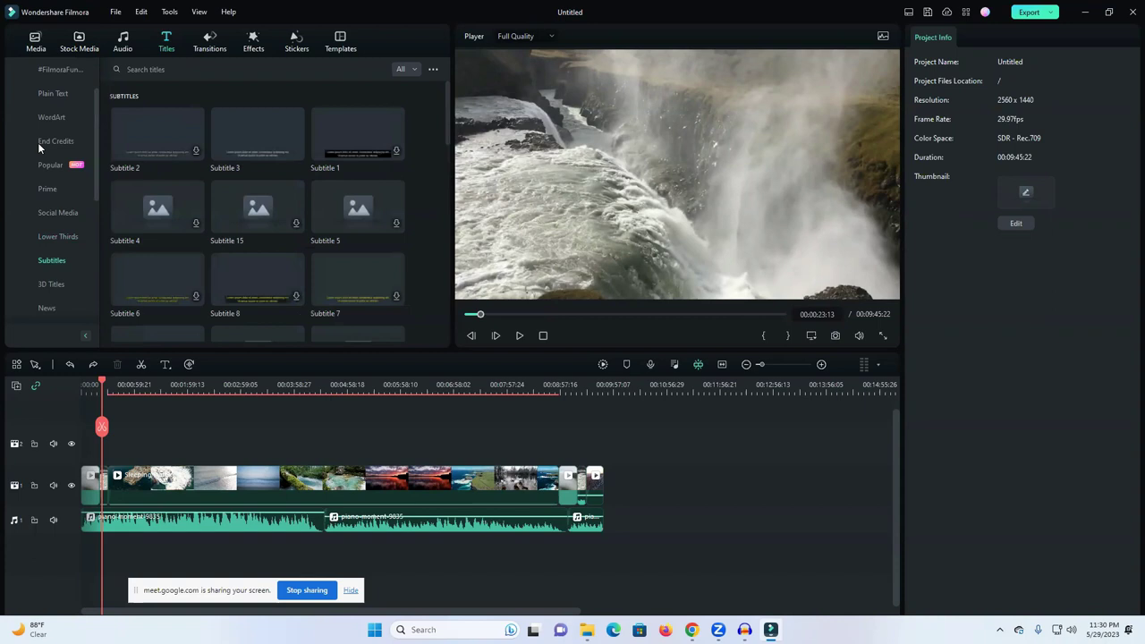
{"action": "left_click", "coordinate": [123, 45]}
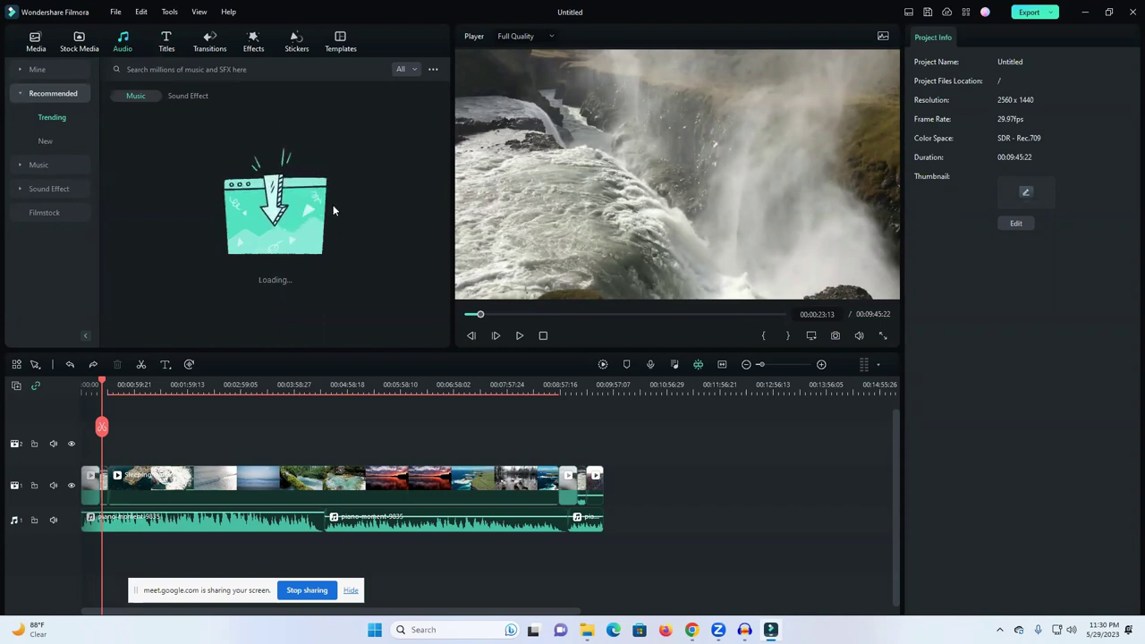
Step: Filter the Trending music list with the price dropdown to show Free tracks only
{"action": "scroll", "coordinate": [195, 216], "scroll_direction": "down", "scroll_amount": 5}
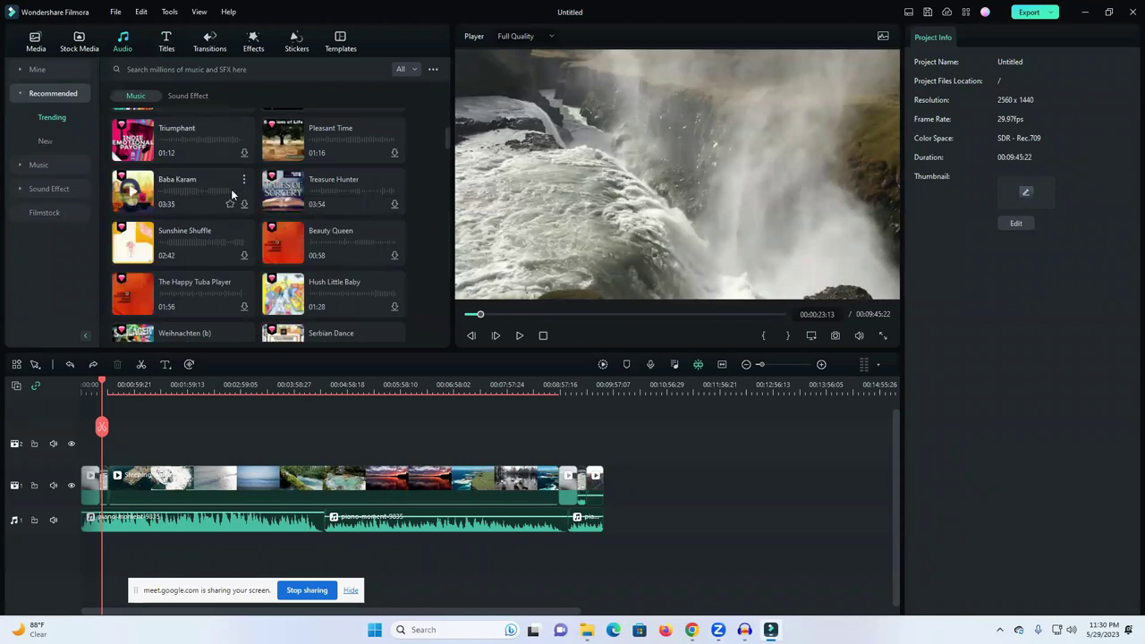
{"action": "left_click", "coordinate": [405, 70]}
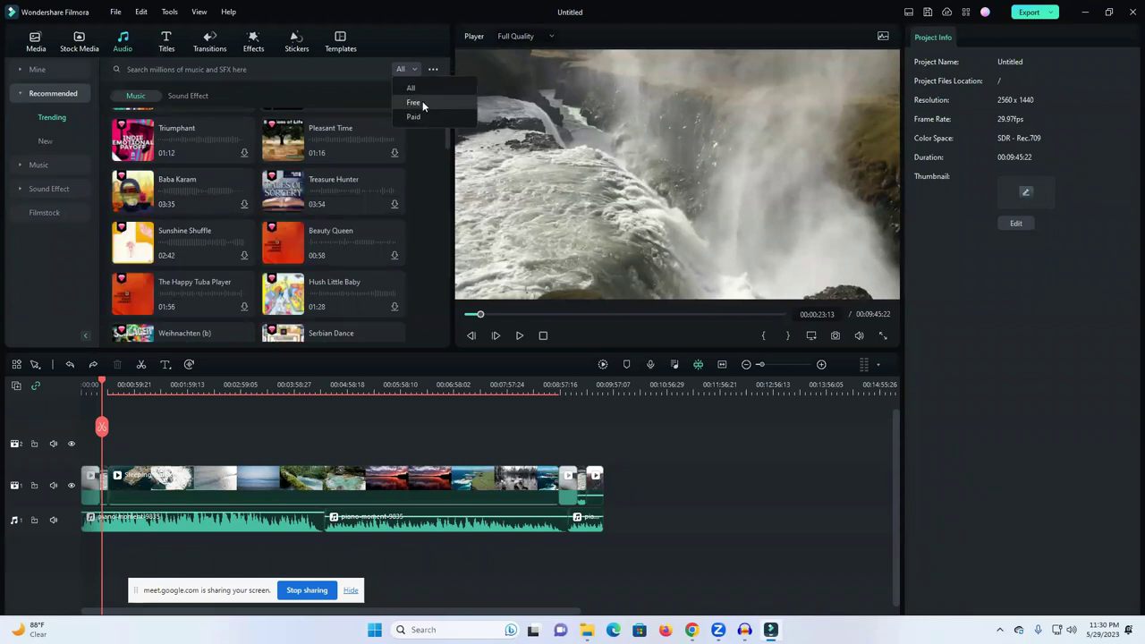
{"action": "left_click", "coordinate": [414, 103]}
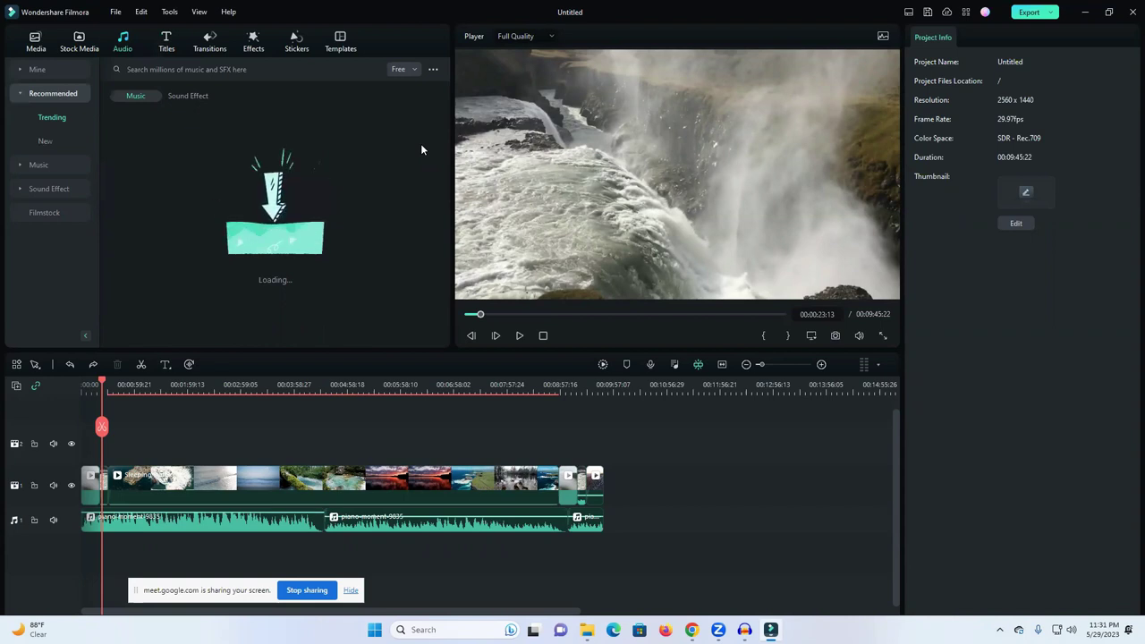
{"action": "left_click", "coordinate": [78, 42]}
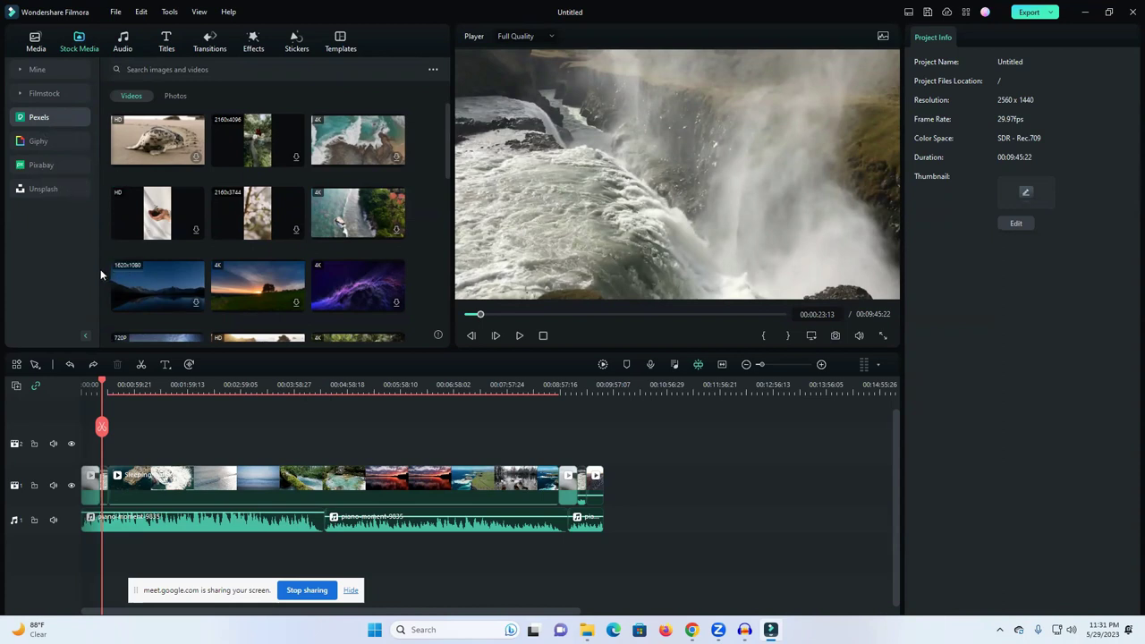
Step: Append the Pexels waterfall-over-rocks clip to the video end and extend the last music clip to match
{"action": "scroll", "coordinate": [392, 223], "scroll_direction": "down", "scroll_amount": 2}
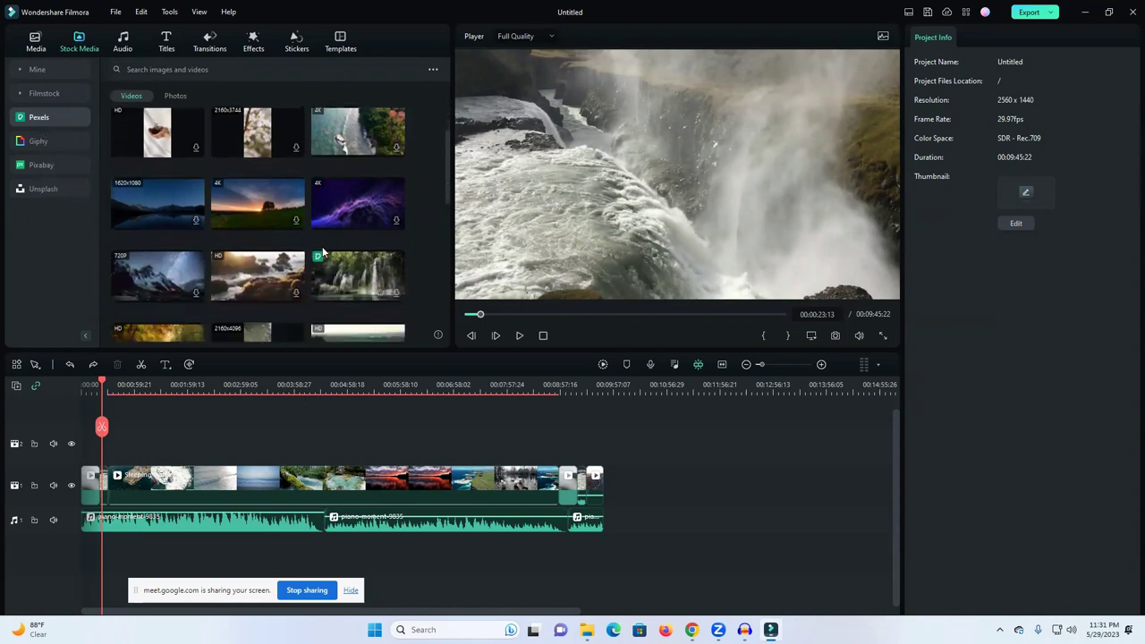
{"action": "left_click", "coordinate": [297, 297]}
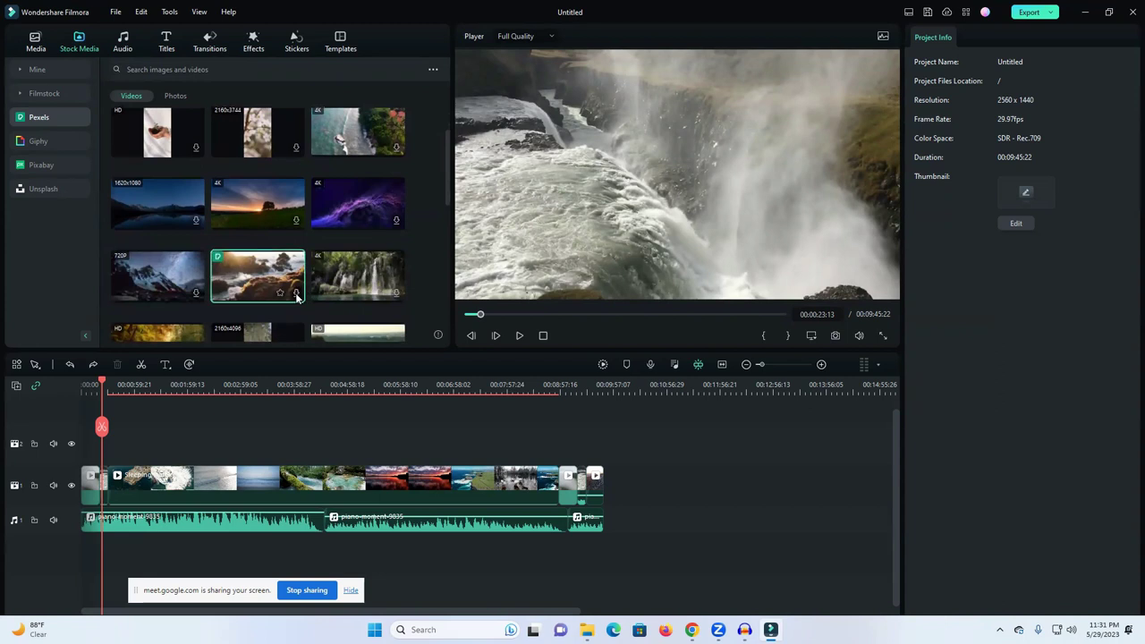
{"action": "left_click_drag", "start_coordinate": [297, 299], "coordinate": [609, 525]}
{"action": "left_click", "coordinate": [598, 528]}
{"action": "scroll", "coordinate": [277, 243], "scroll_direction": "down", "scroll_amount": 3}
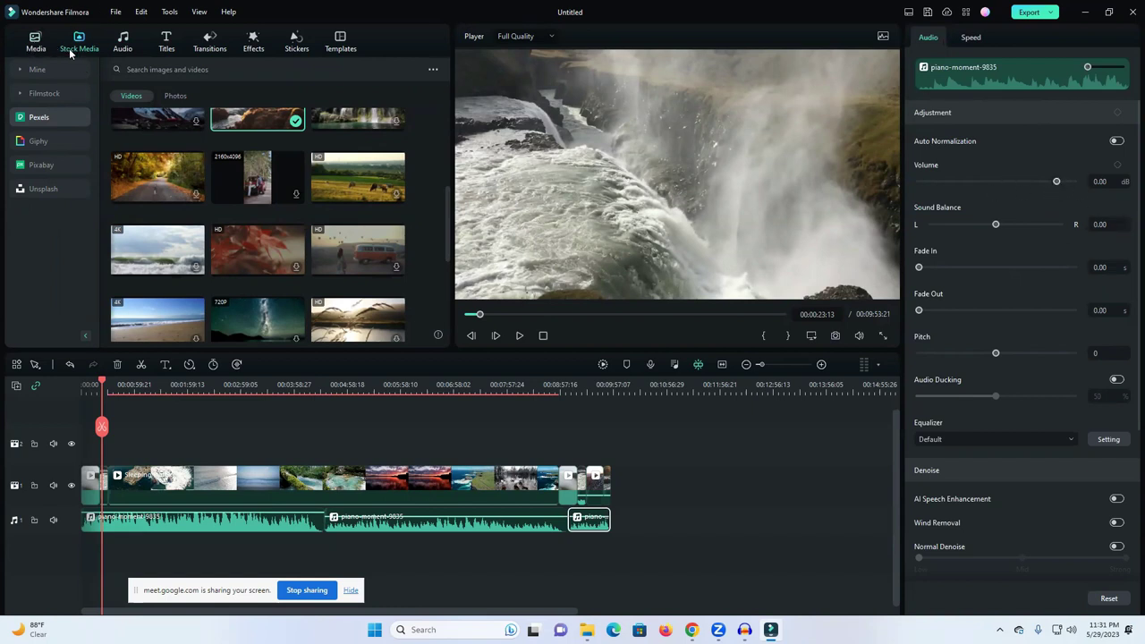
{"action": "left_click", "coordinate": [36, 41]}
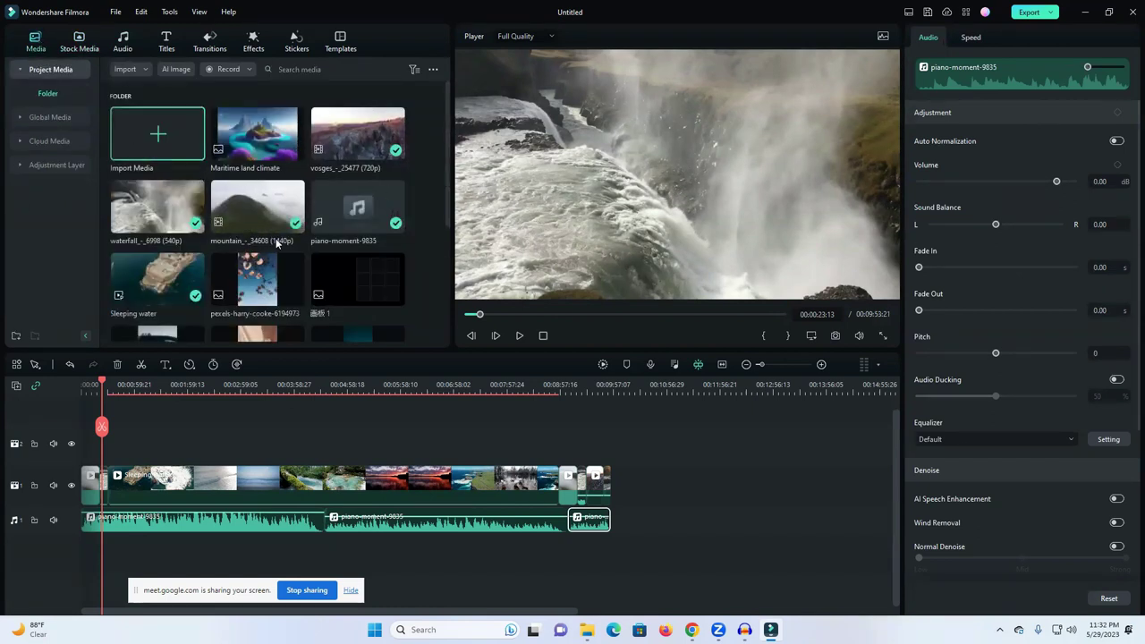
Step: Scroll through Project Media and show all the project's media at once
{"action": "scroll", "coordinate": [307, 266], "scroll_direction": "down", "scroll_amount": 1}
{"action": "scroll", "coordinate": [307, 266], "scroll_direction": "down", "scroll_amount": 5}
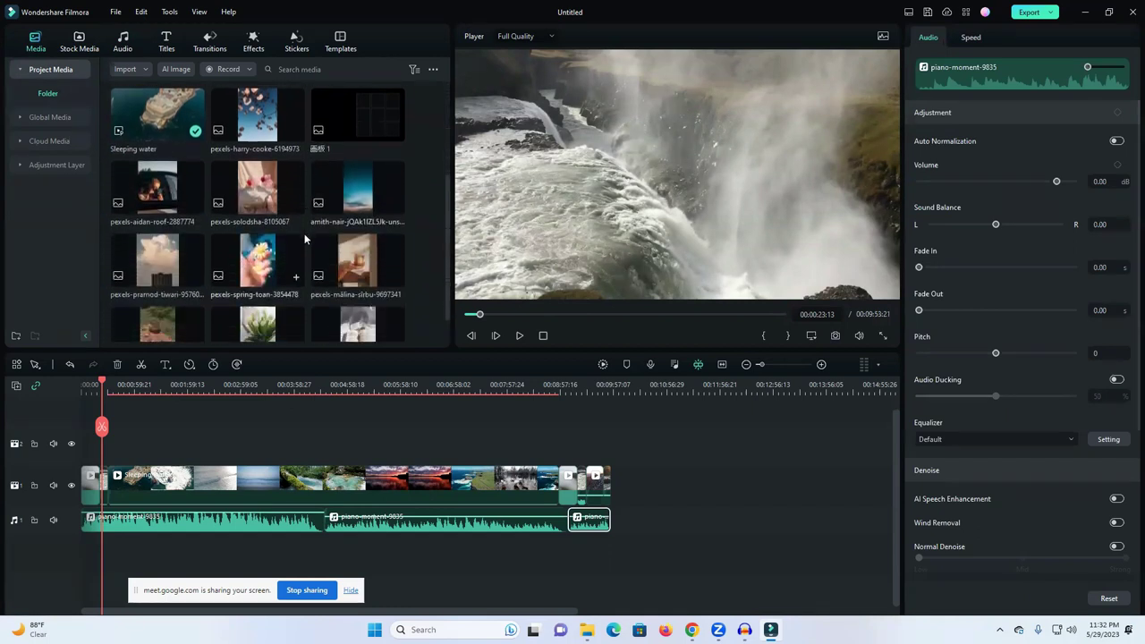
{"action": "scroll", "coordinate": [304, 240], "scroll_direction": "up", "scroll_amount": 6}
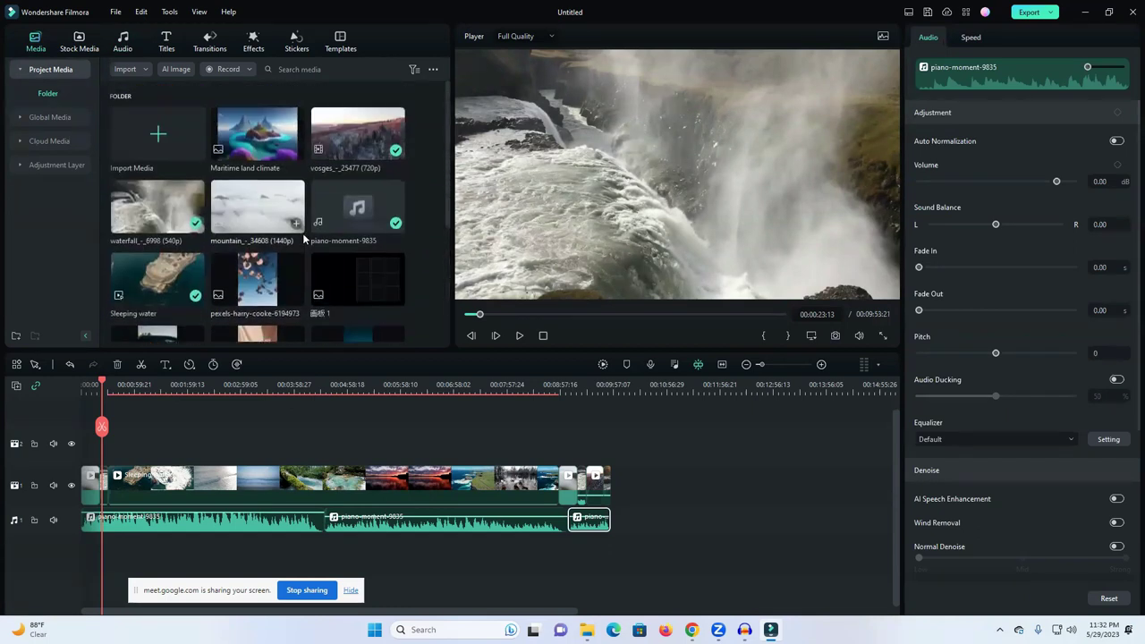
{"action": "scroll", "coordinate": [292, 282], "scroll_direction": "down", "scroll_amount": 3}
{"action": "scroll", "coordinate": [223, 259], "scroll_direction": "down", "scroll_amount": 1}
{"action": "scroll", "coordinate": [148, 223], "scroll_direction": "up", "scroll_amount": 1}
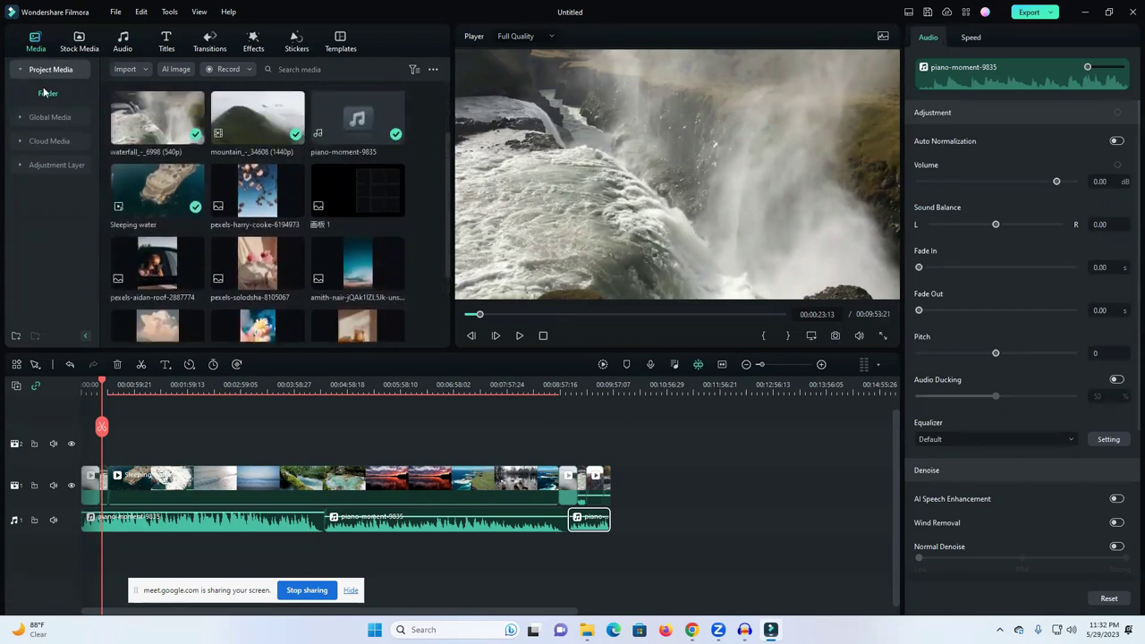
{"action": "left_click", "coordinate": [45, 73]}
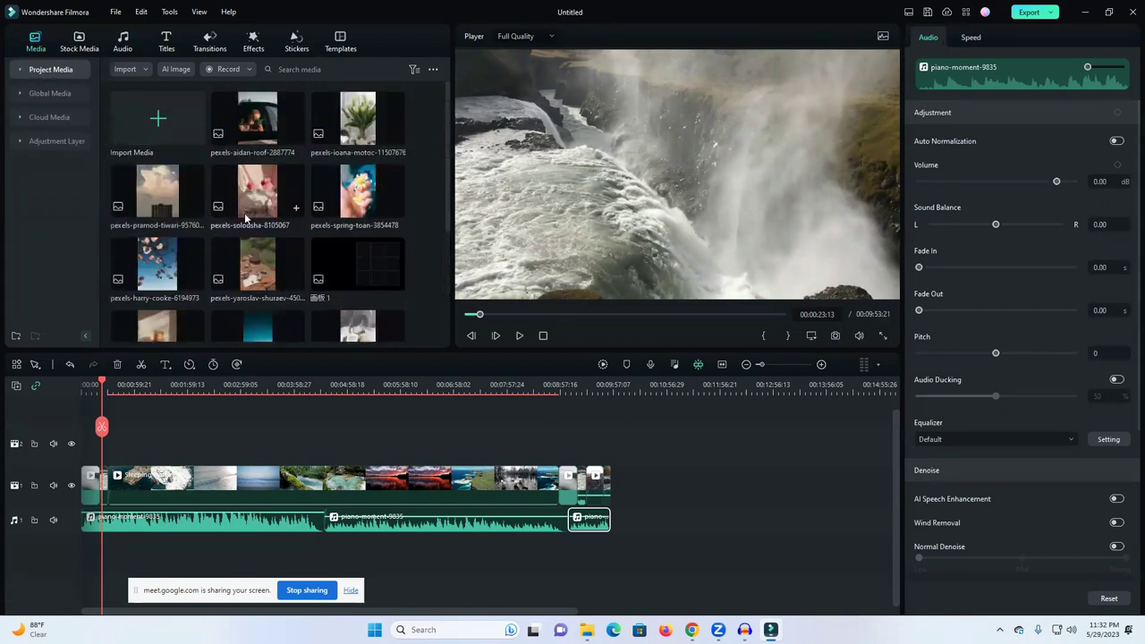
Step: Browse Global, Cloud and Stock Media, then deselect the music clip to show project info
{"action": "scroll", "coordinate": [254, 240], "scroll_direction": "down", "scroll_amount": 5}
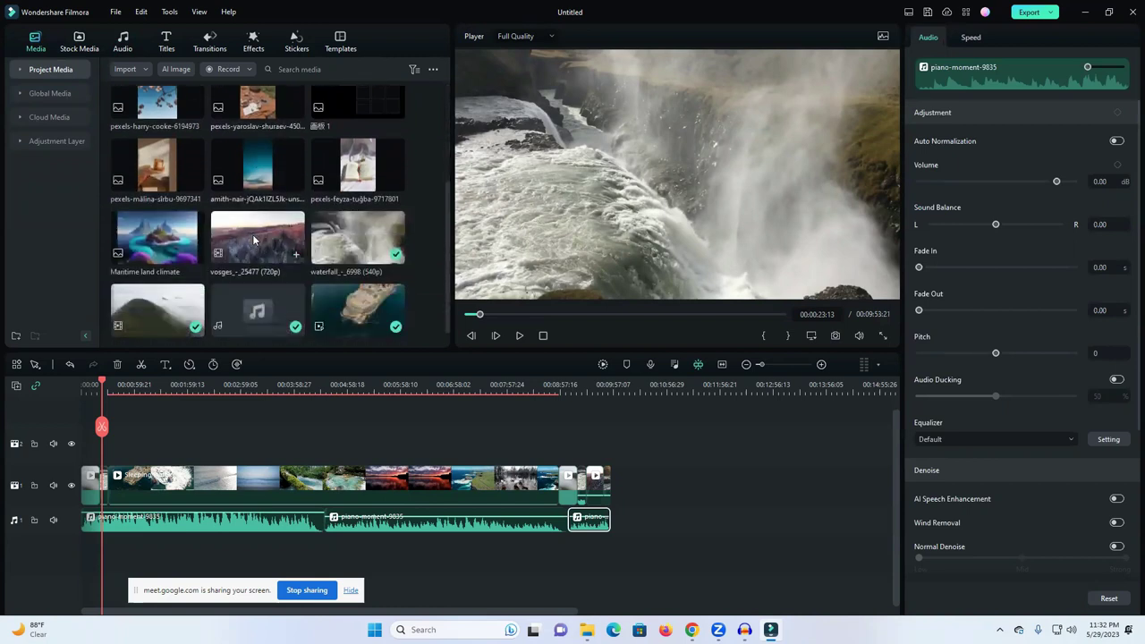
{"action": "scroll", "coordinate": [199, 187], "scroll_direction": "up", "scroll_amount": 2}
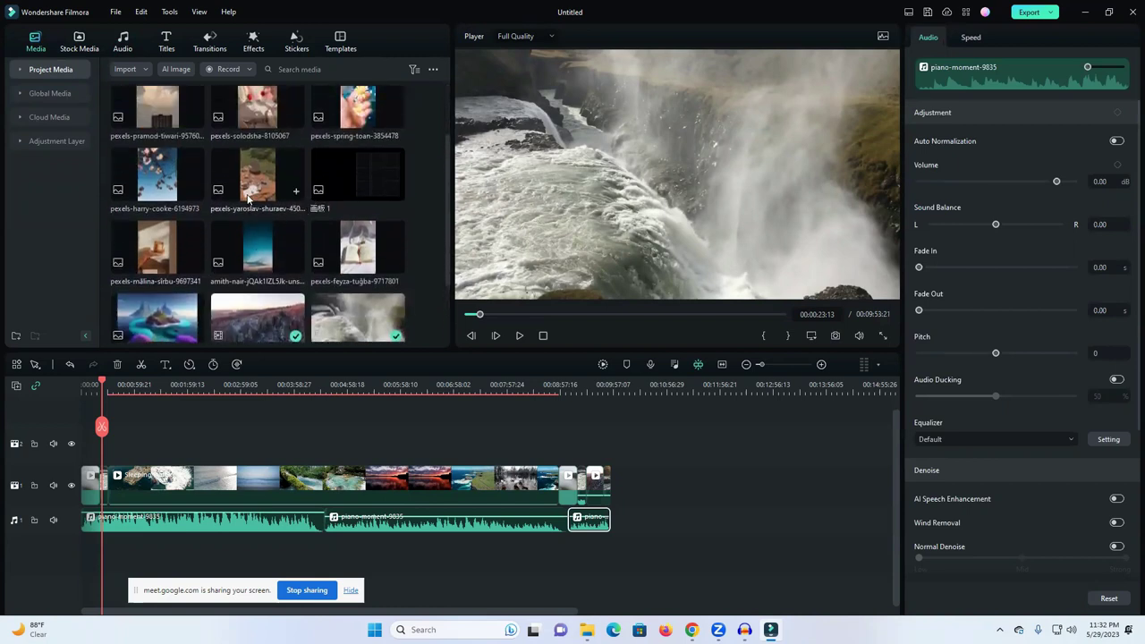
{"action": "scroll", "coordinate": [269, 214], "scroll_direction": "up", "scroll_amount": 2}
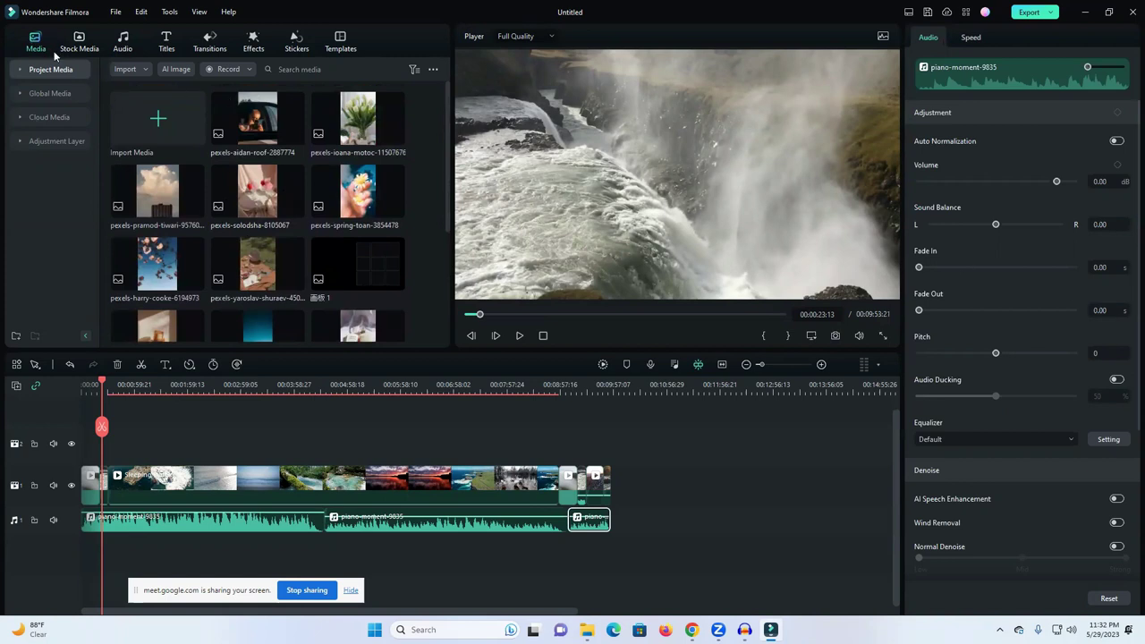
{"action": "left_click", "coordinate": [50, 93]}
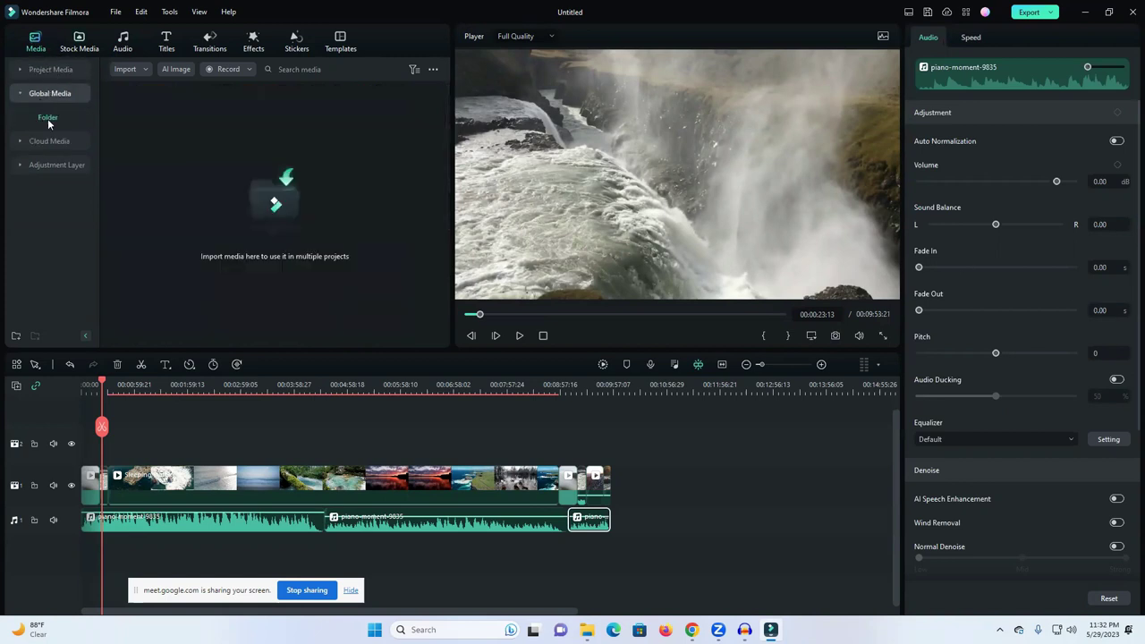
{"action": "left_click", "coordinate": [45, 146]}
{"action": "left_click", "coordinate": [79, 41]}
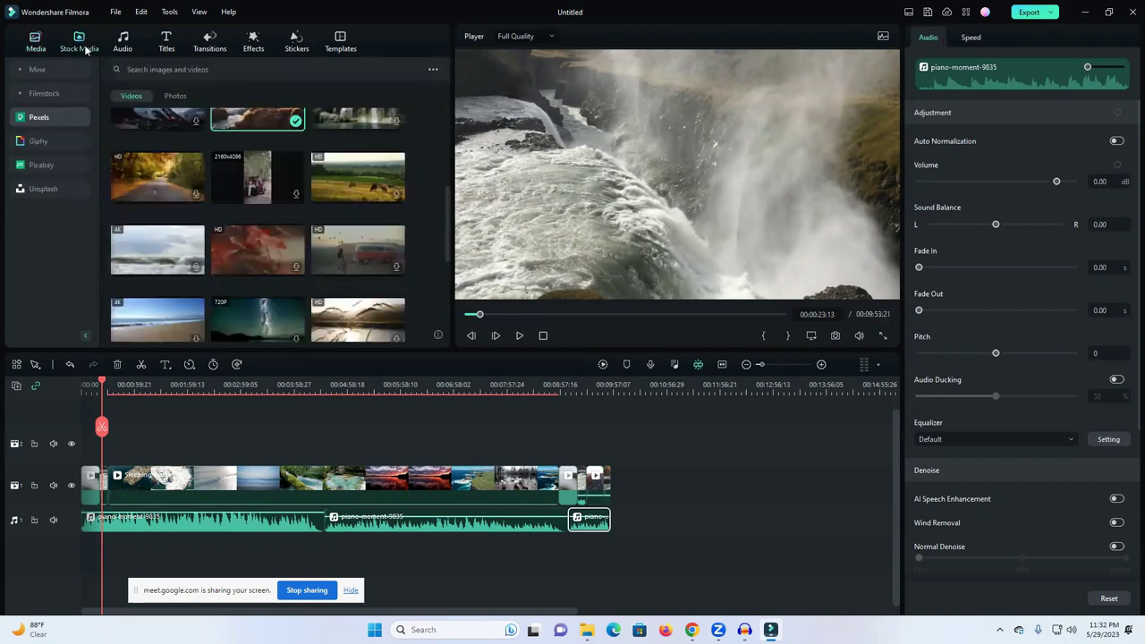
{"action": "scroll", "coordinate": [209, 196], "scroll_direction": "up", "scroll_amount": 2}
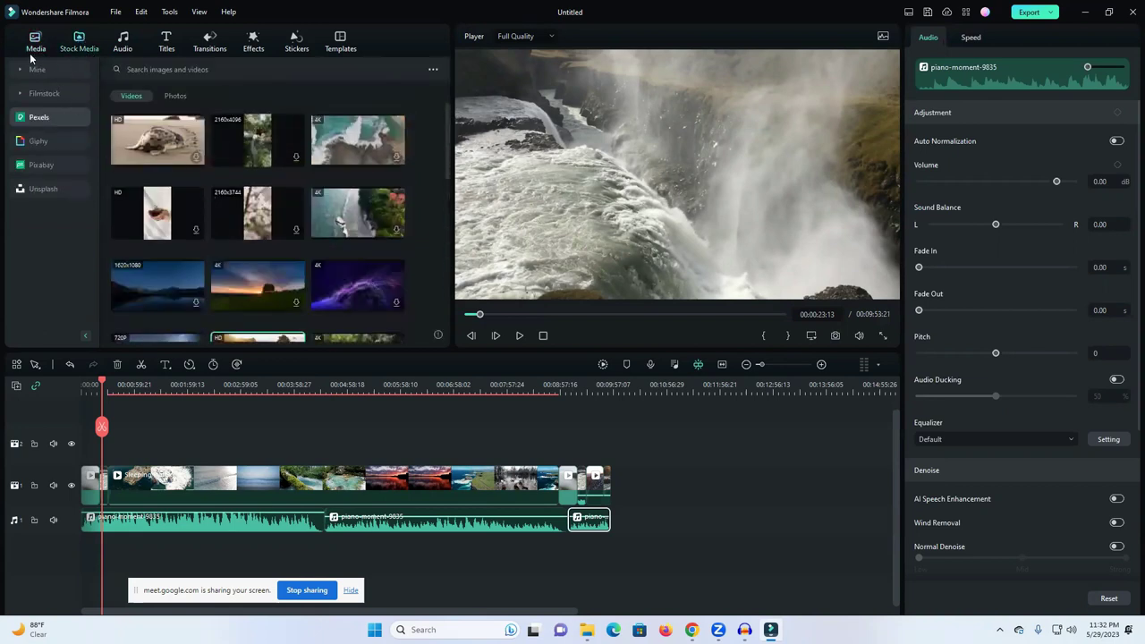
{"action": "left_click", "coordinate": [36, 42]}
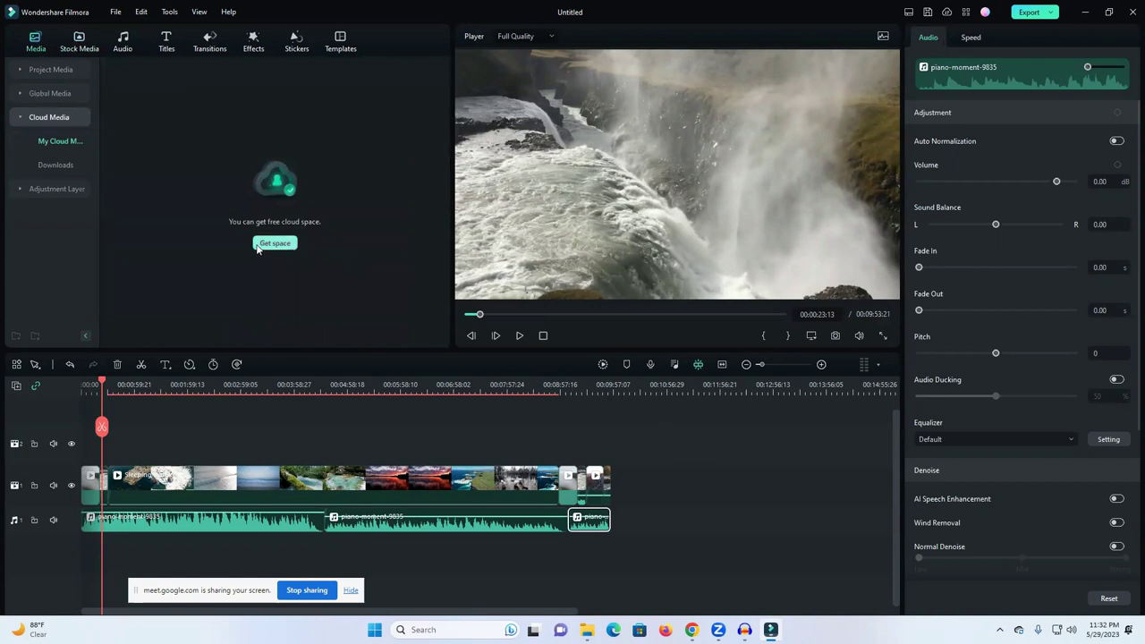
{"action": "left_click", "coordinate": [660, 517]}
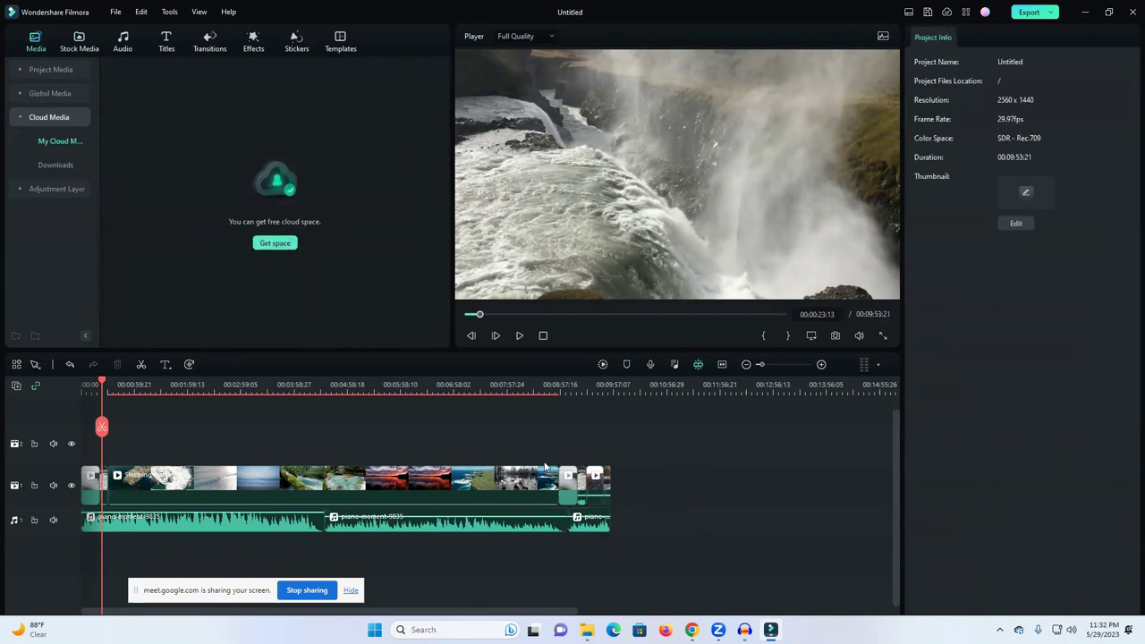
Step: Scrub the playhead from the start through past the final clip's end at 00:09:53:21
{"action": "left_click_drag", "start_coordinate": [101, 383], "coordinate": [607, 433]}
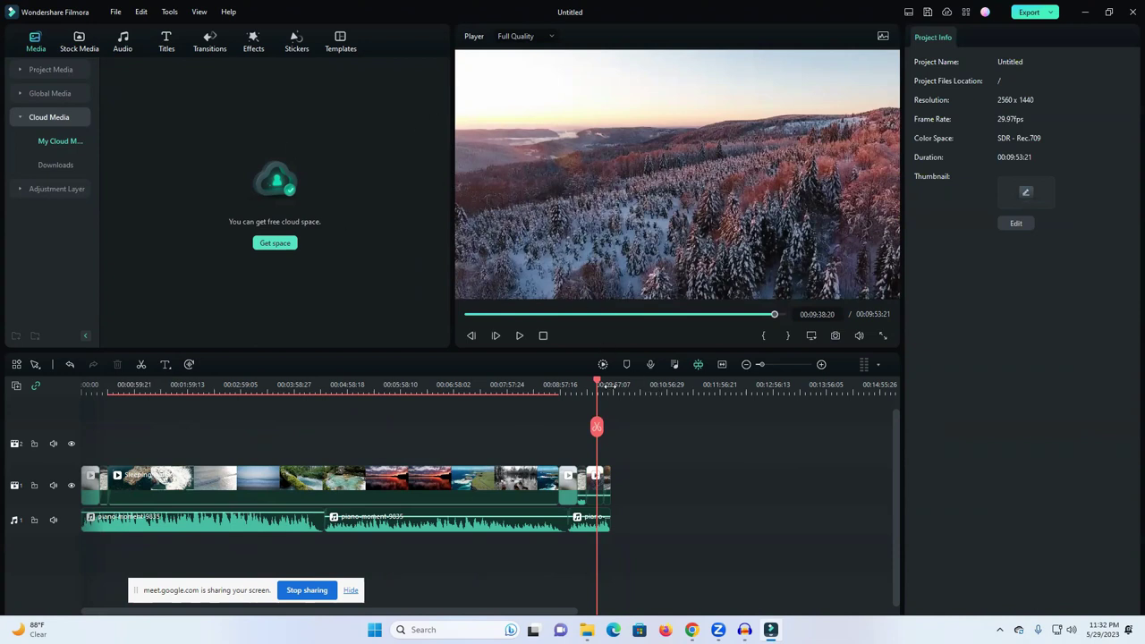
{"action": "left_click_drag", "start_coordinate": [597, 383], "coordinate": [612, 392]}
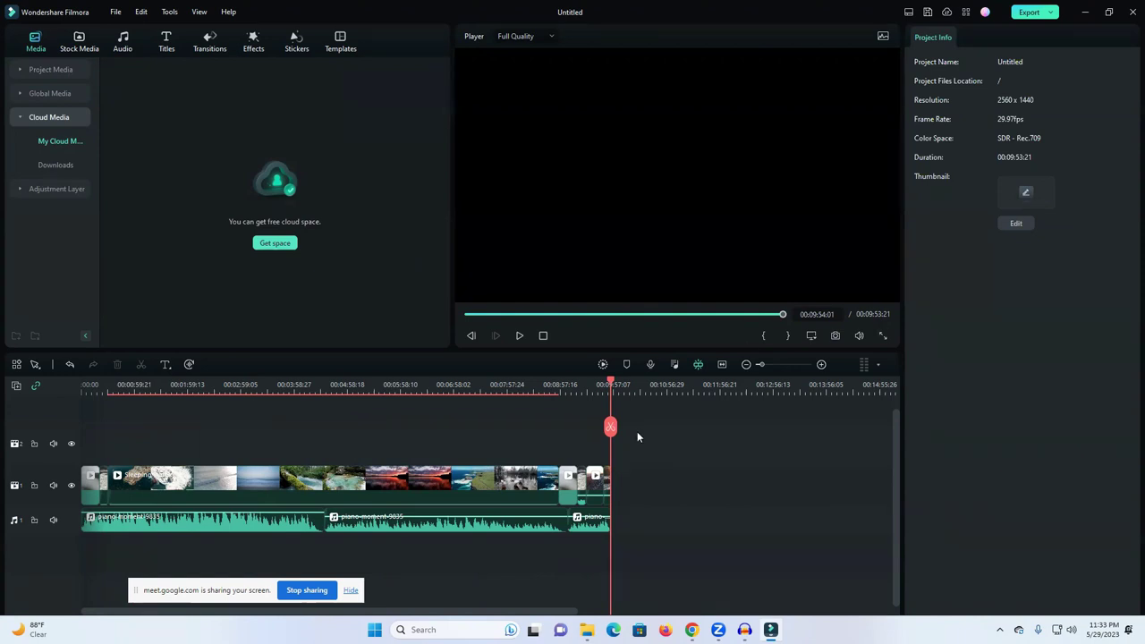
Step: Export the project as MP4 'Sleeping water-1.mp4' at 2560×1440, 29.97 fps
{"action": "left_click", "coordinate": [1031, 13]}
{"action": "left_click", "coordinate": [617, 190]}
{"action": "key", "text": "ctrl+a"}
{"action": "double_click", "coordinate": [651, 189]}
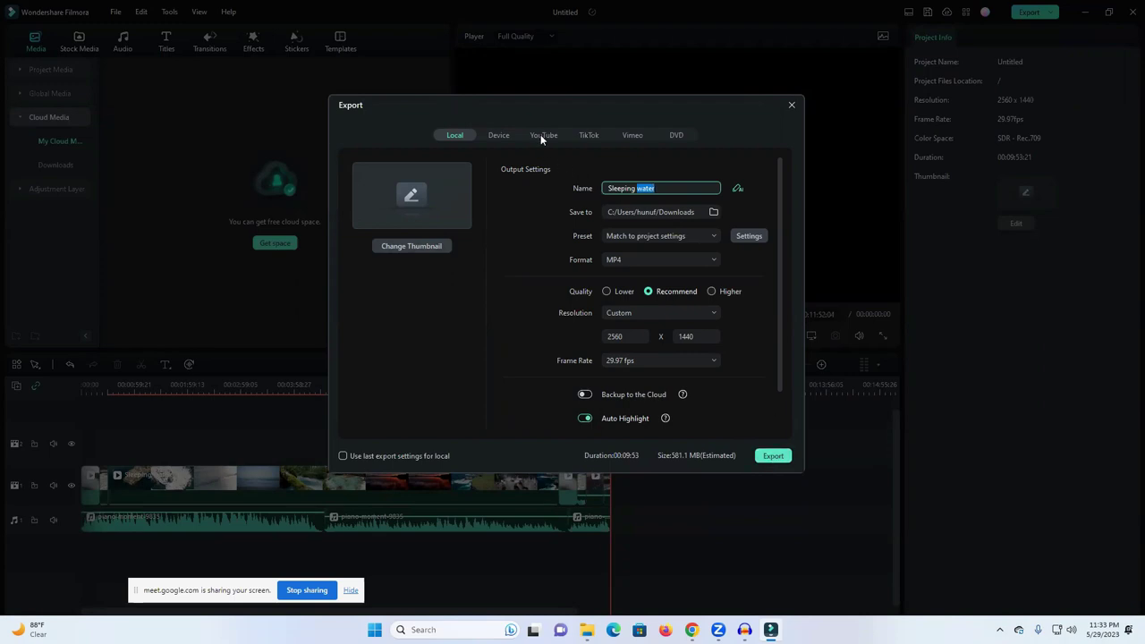
{"action": "left_click", "coordinate": [773, 457]}
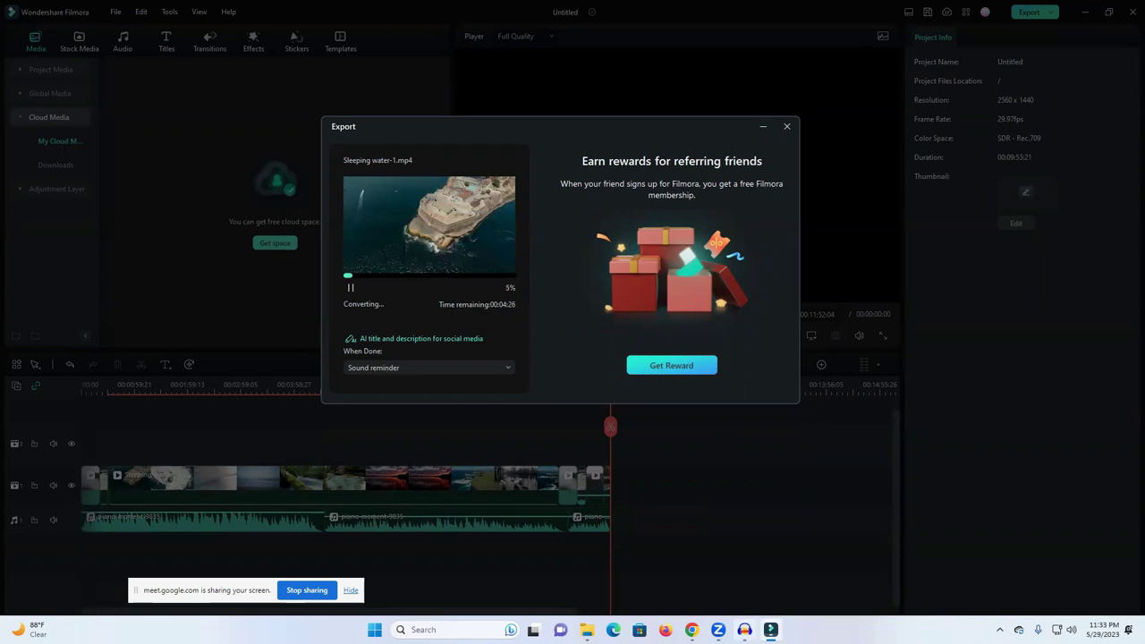
Step: On the Like You YouTube tab, switch the signed-in account to the new life learning institute channel
{"action": "mouse_move", "coordinate": [692, 630]}
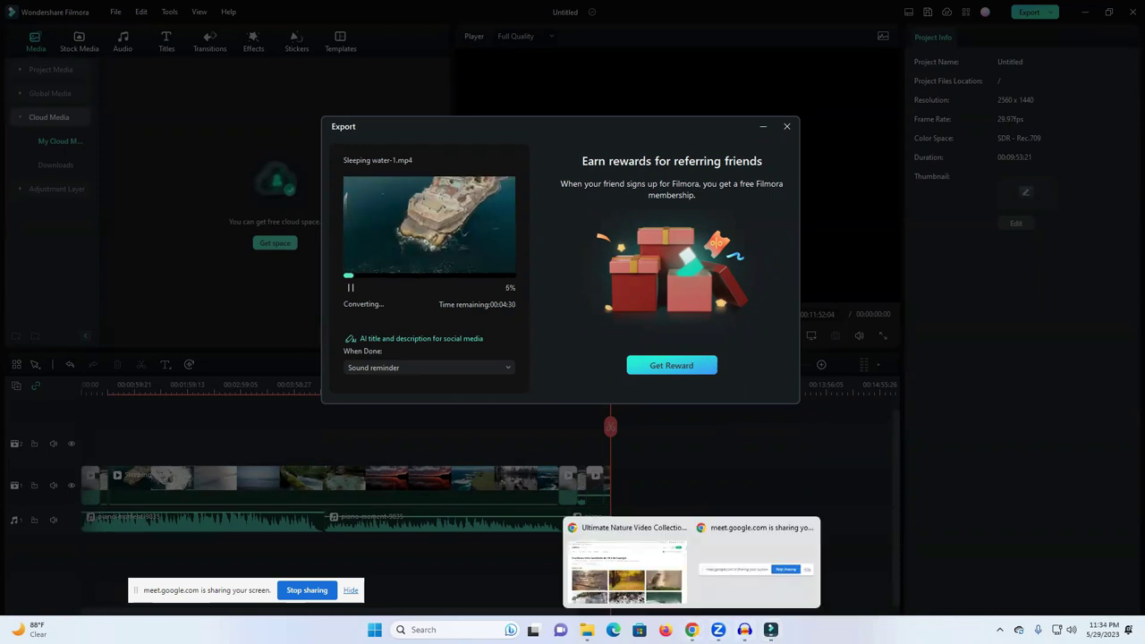
{"action": "left_click", "coordinate": [649, 586]}
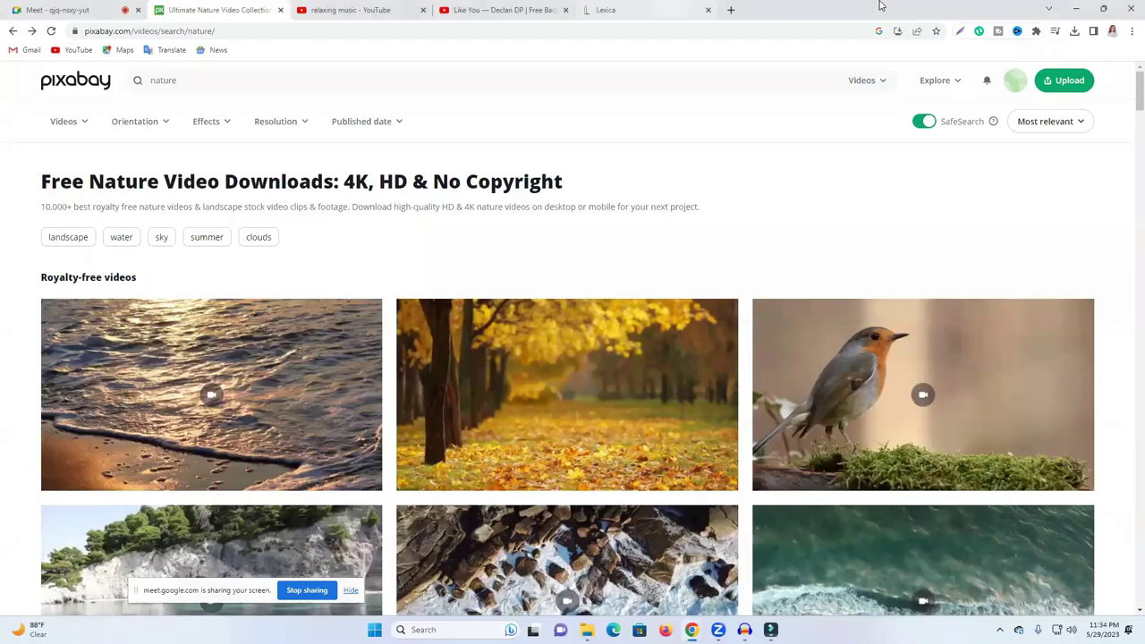
{"action": "left_click", "coordinate": [526, 9]}
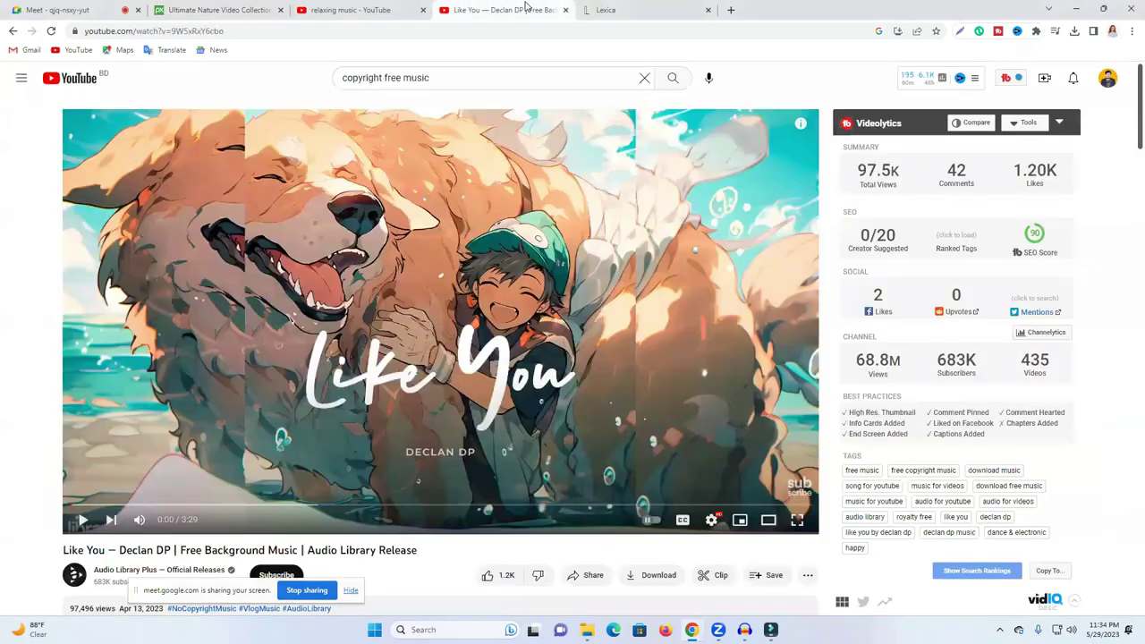
{"action": "left_click", "coordinate": [1108, 78]}
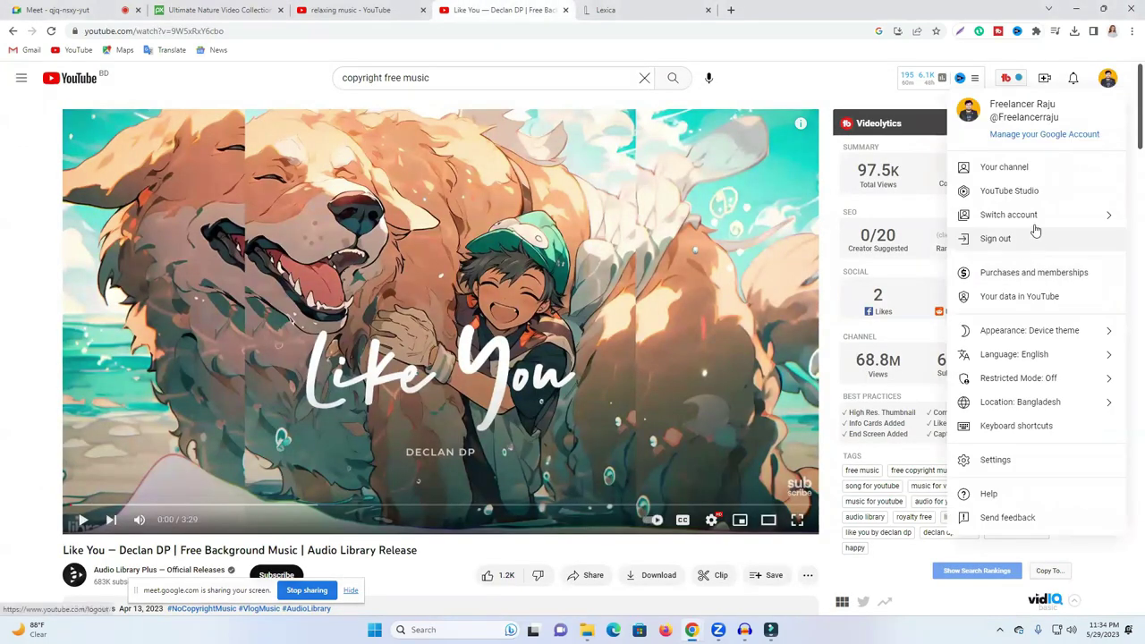
{"action": "left_click", "coordinate": [1035, 226]}
{"action": "scroll", "coordinate": [1007, 352], "scroll_direction": "down", "scroll_amount": 5}
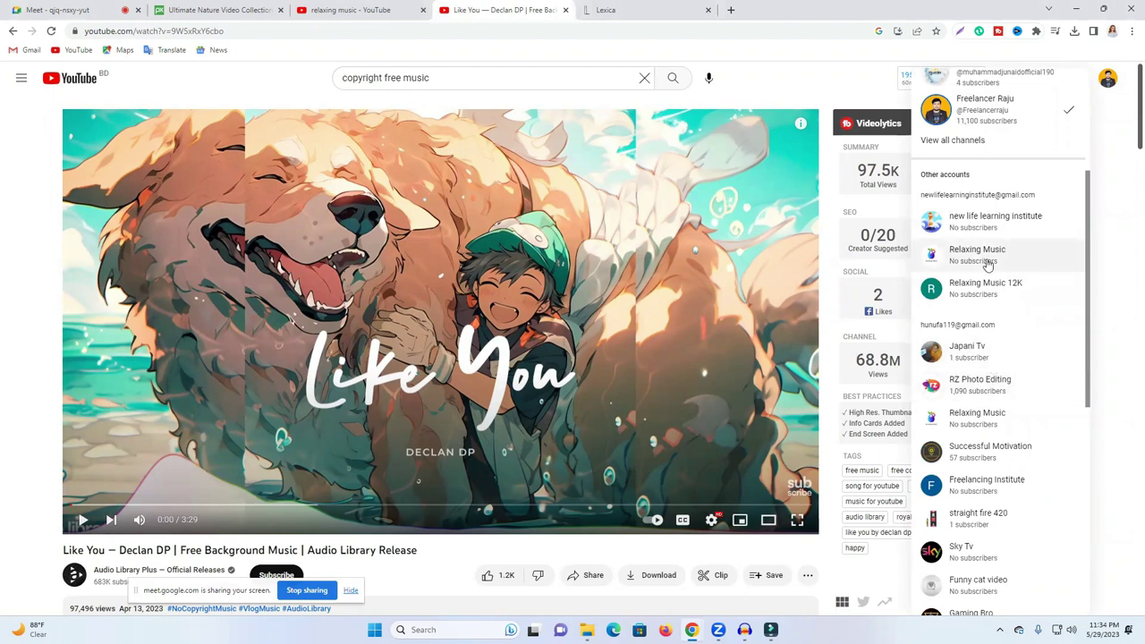
{"action": "scroll", "coordinate": [962, 435], "scroll_direction": "down", "scroll_amount": 3}
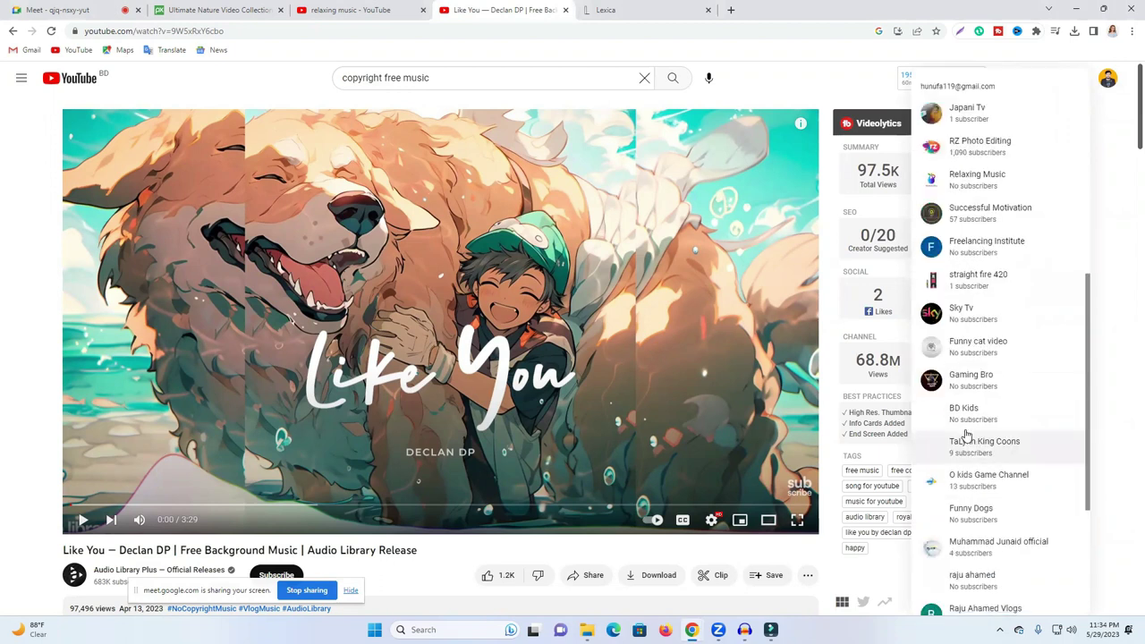
{"action": "scroll", "coordinate": [975, 432], "scroll_direction": "down", "scroll_amount": 2}
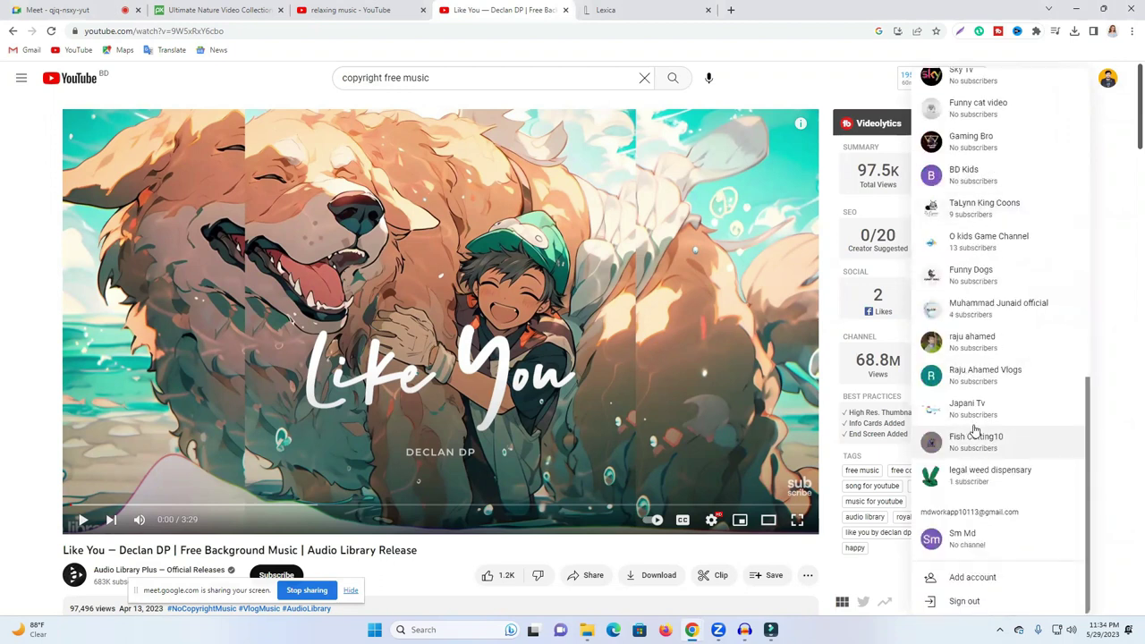
{"action": "scroll", "coordinate": [976, 432], "scroll_direction": "up", "scroll_amount": 2}
{"action": "scroll", "coordinate": [976, 428], "scroll_direction": "up", "scroll_amount": 6}
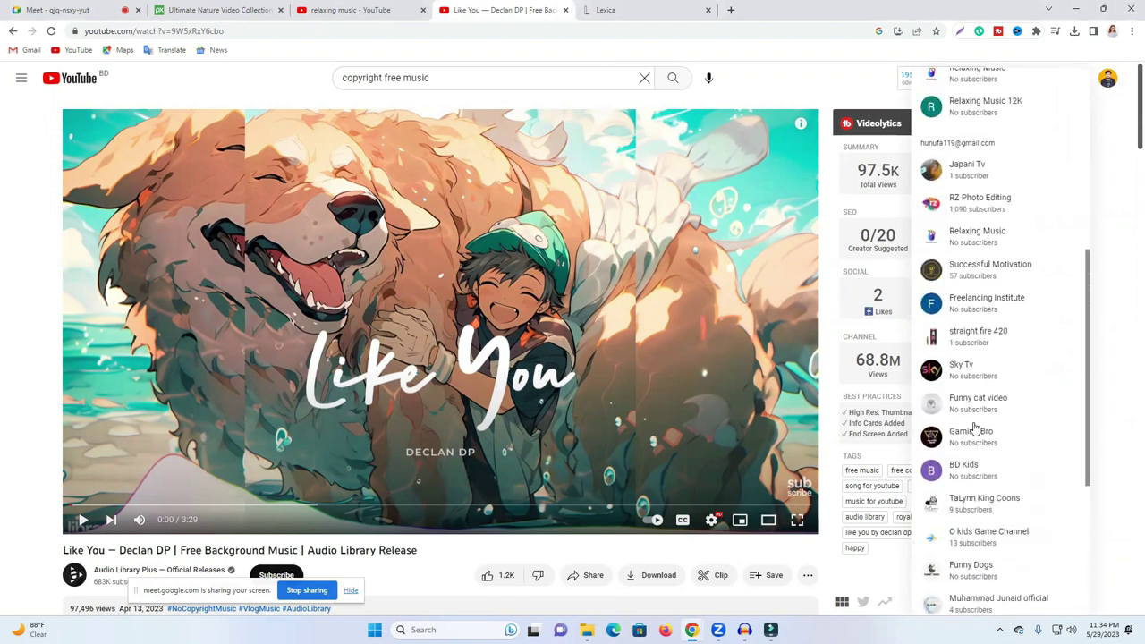
{"action": "scroll", "coordinate": [977, 421], "scroll_direction": "up", "scroll_amount": 1}
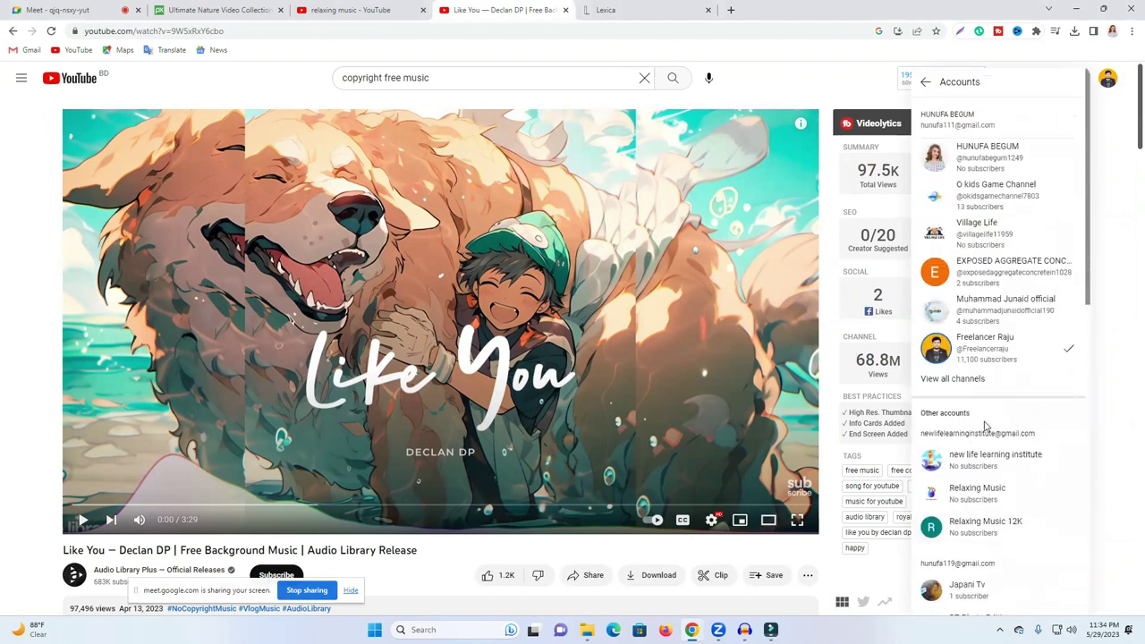
{"action": "left_click", "coordinate": [995, 468]}
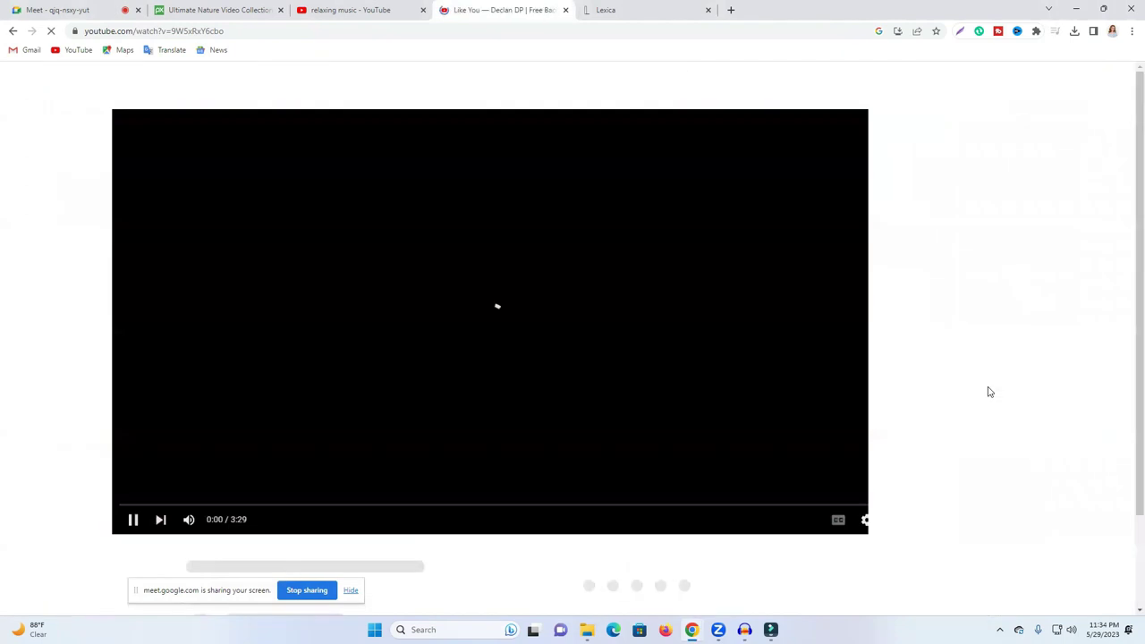
Step: Pause and resume the Like You video a few times, then bring up the profile avatar menu
{"action": "left_click", "coordinate": [435, 318]}
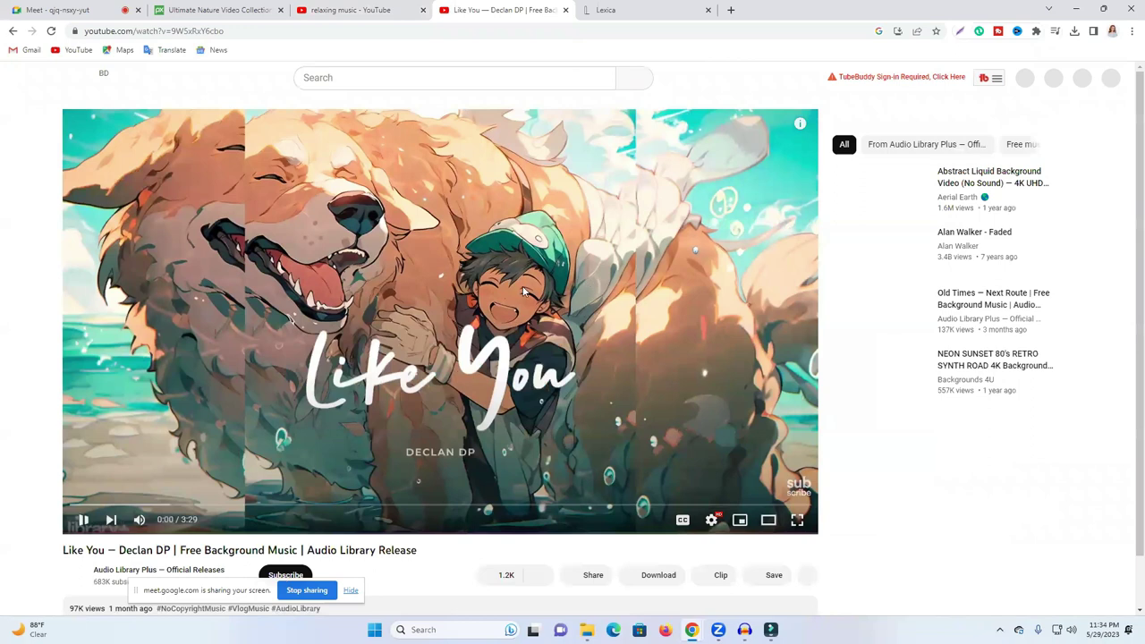
{"action": "left_click", "coordinate": [524, 293]}
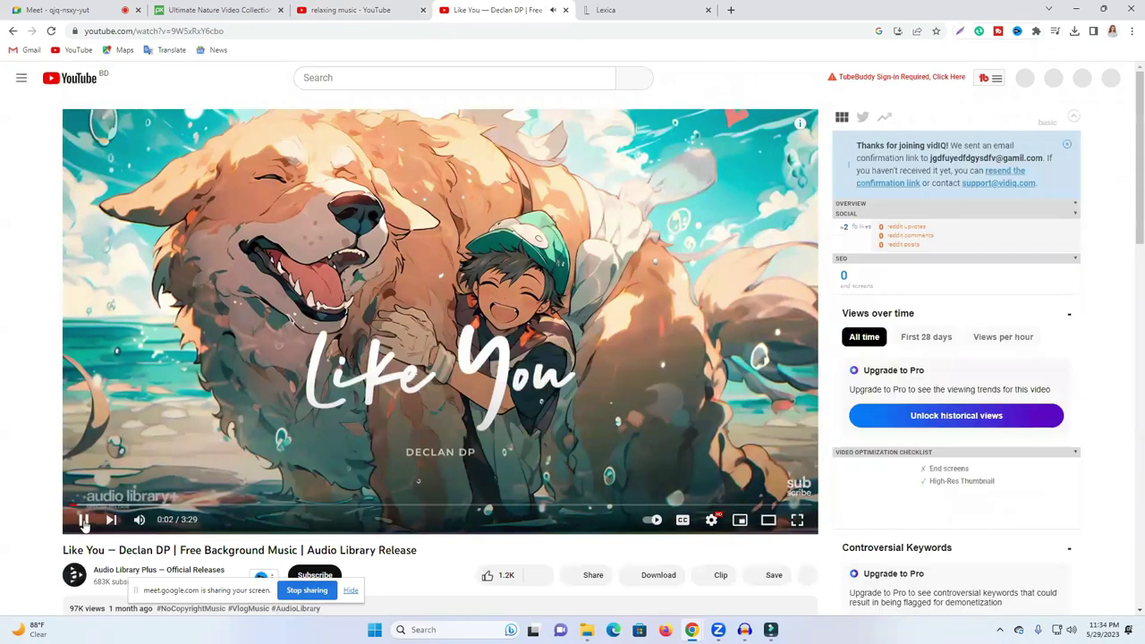
{"action": "left_click", "coordinate": [358, 331]}
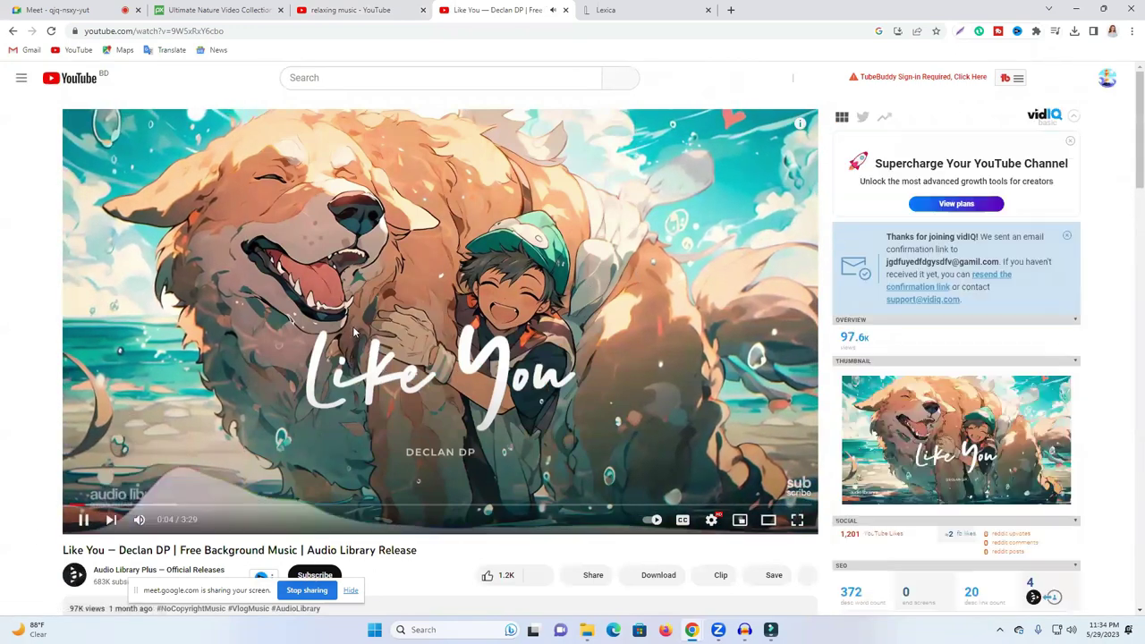
{"action": "left_click", "coordinate": [315, 350]}
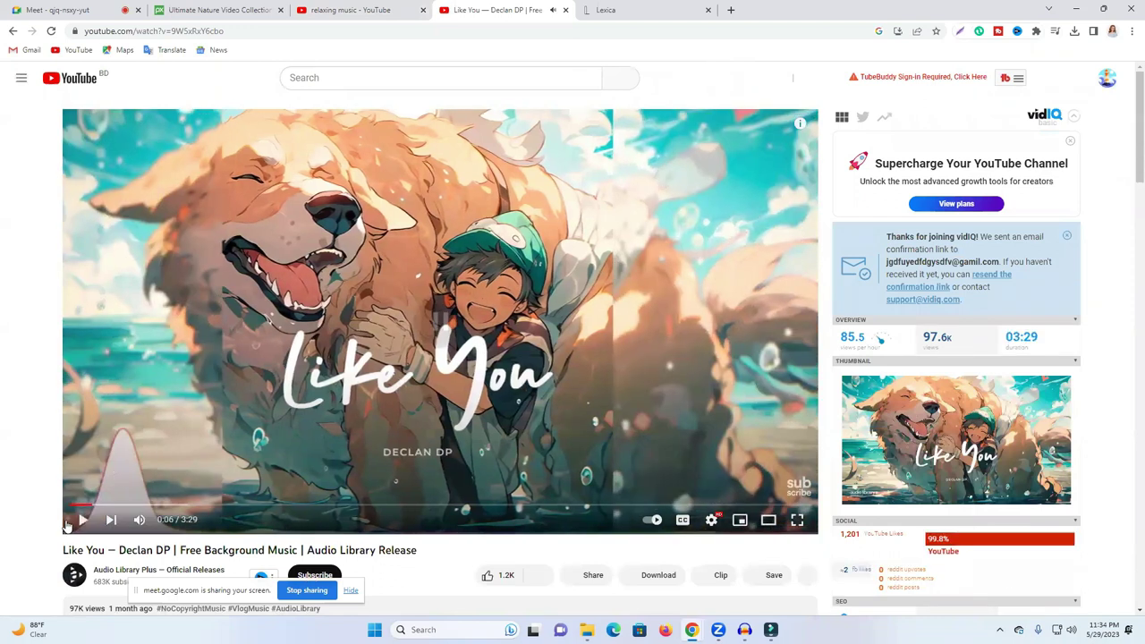
{"action": "left_click", "coordinate": [1108, 80]}
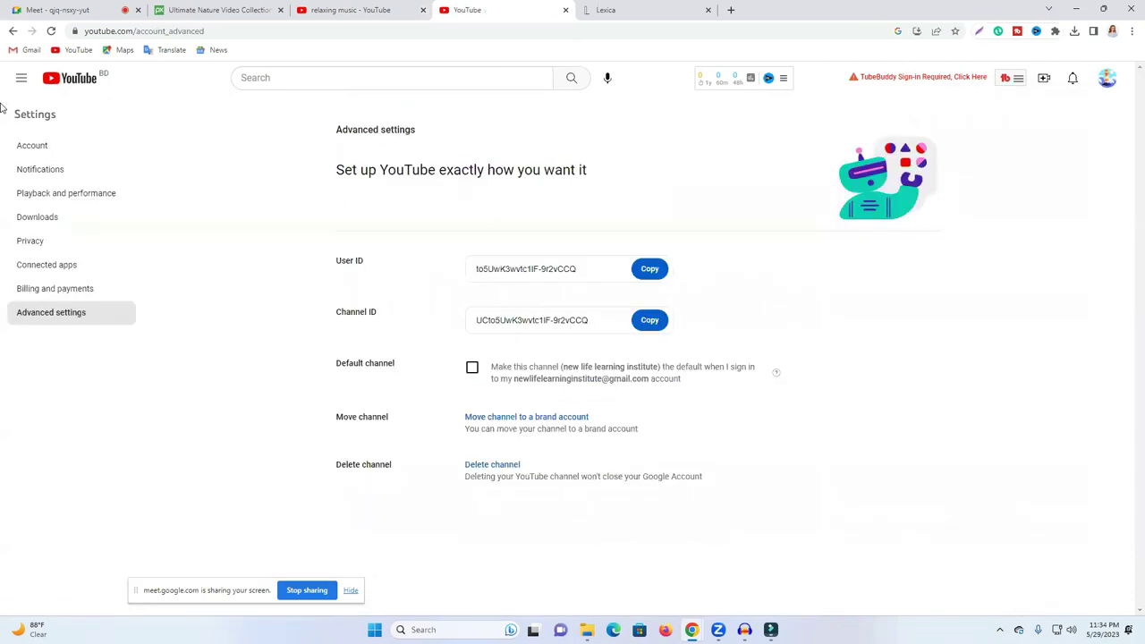
Step: From the channels management page, start creating a new YouTube channel
{"action": "left_click", "coordinate": [514, 361]}
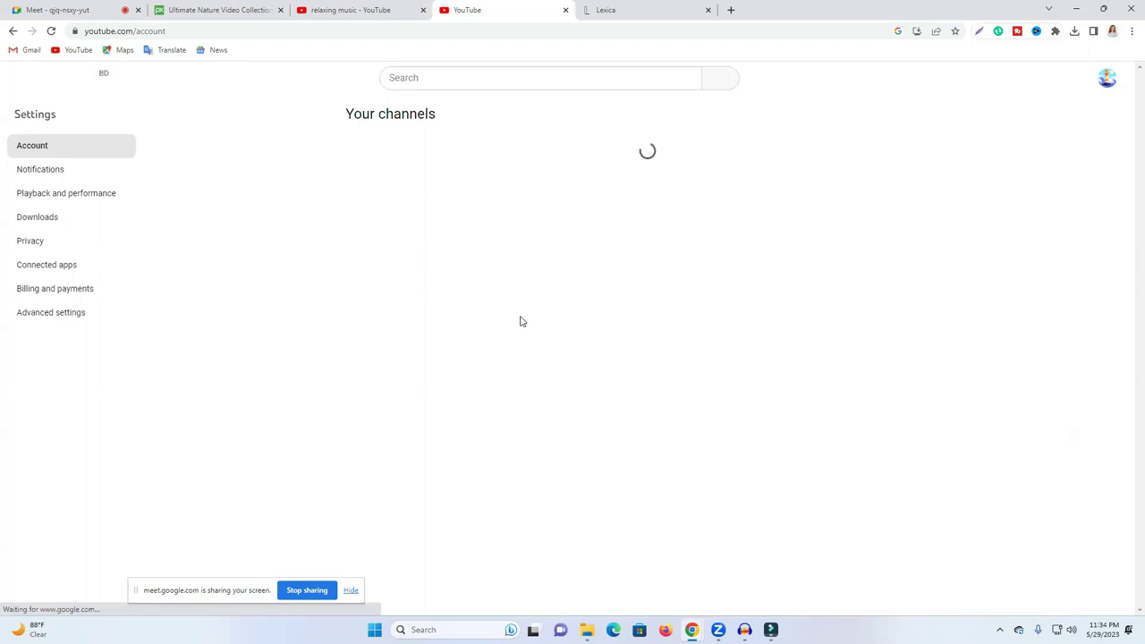
{"action": "left_click", "coordinate": [414, 170]}
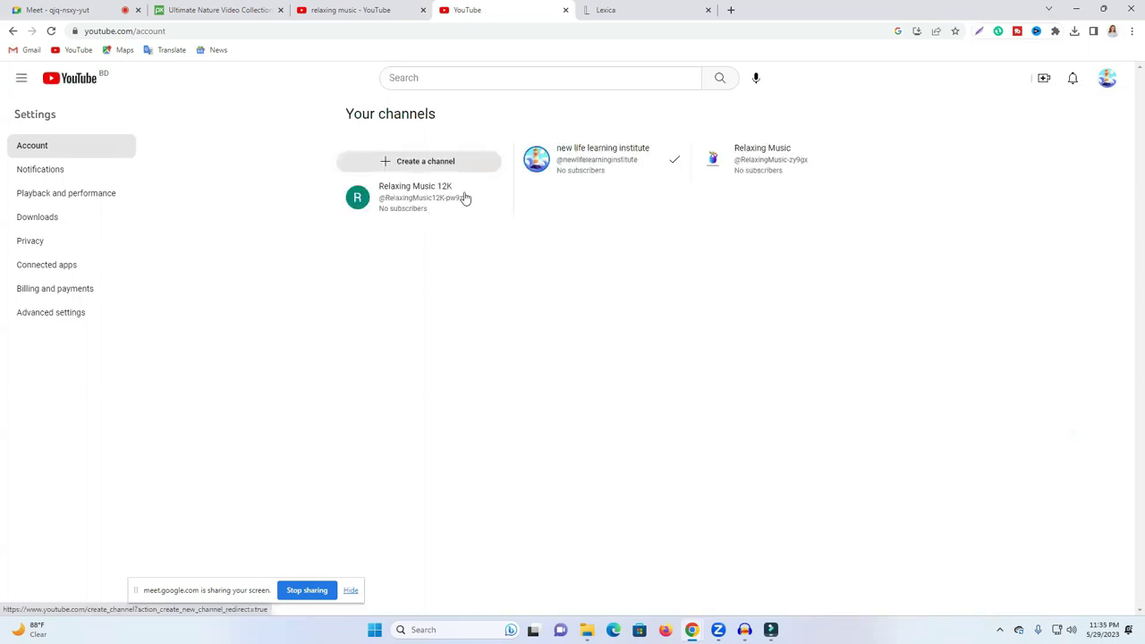
{"action": "left_click", "coordinate": [345, 9]}
Step: Copy 'relaxing music' from the YouTube search box into the new channel's name field, then start a new tab
{"action": "double_click", "coordinate": [370, 78]}
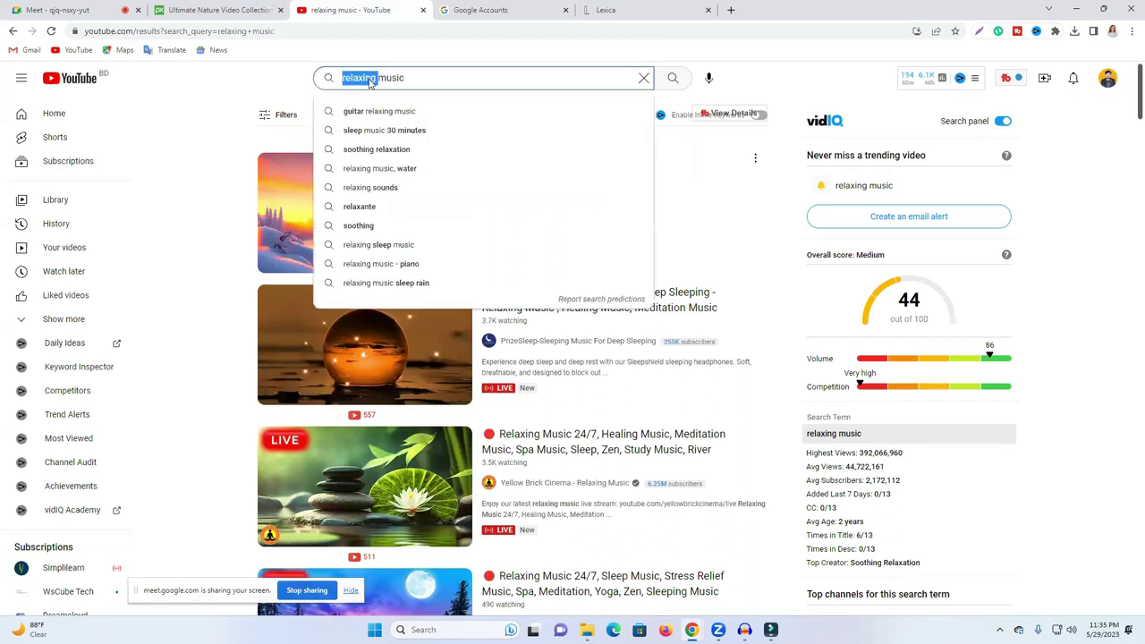
{"action": "key", "text": "ctrl+a"}
{"action": "key", "text": "ctrl+c"}
{"action": "right_click", "coordinate": [370, 83]}
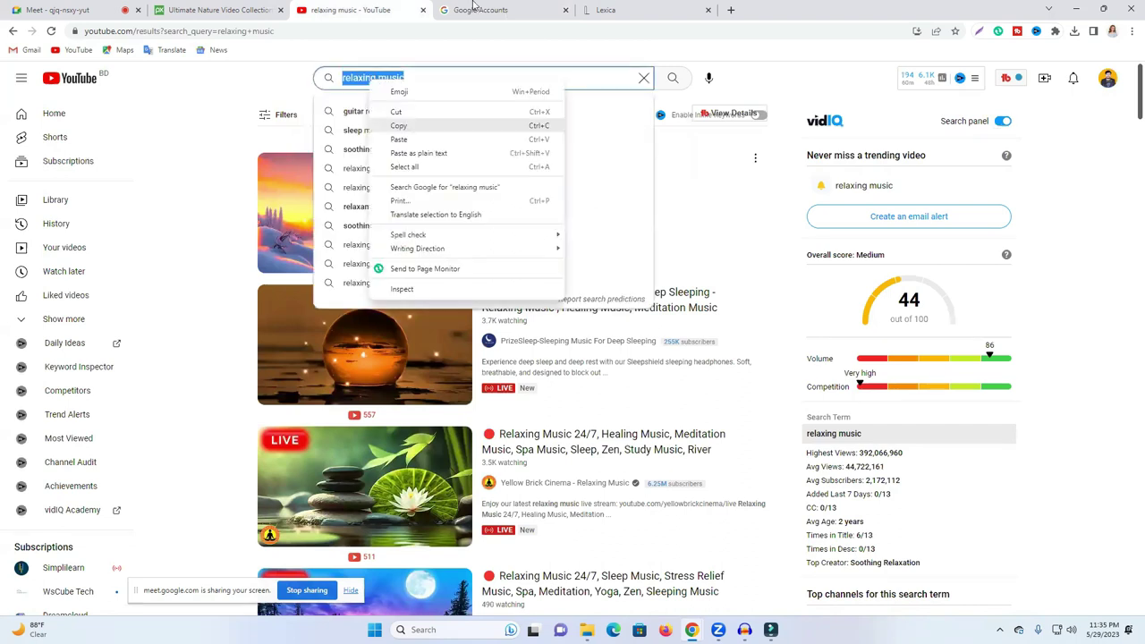
{"action": "left_click", "coordinate": [595, 5]}
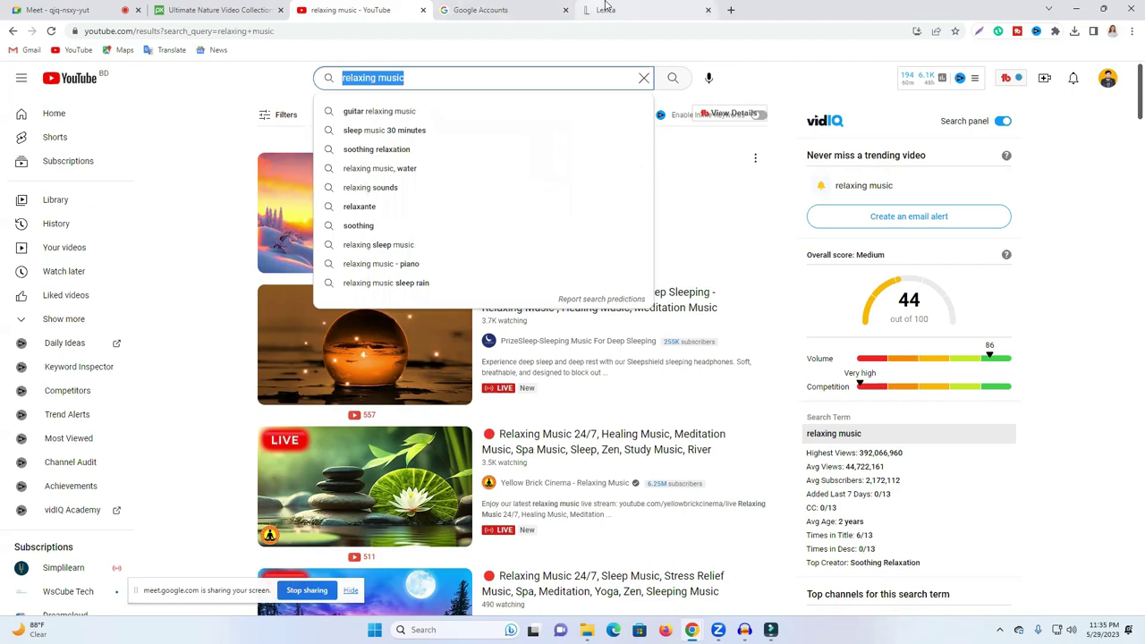
{"action": "left_click", "coordinate": [604, 9]}
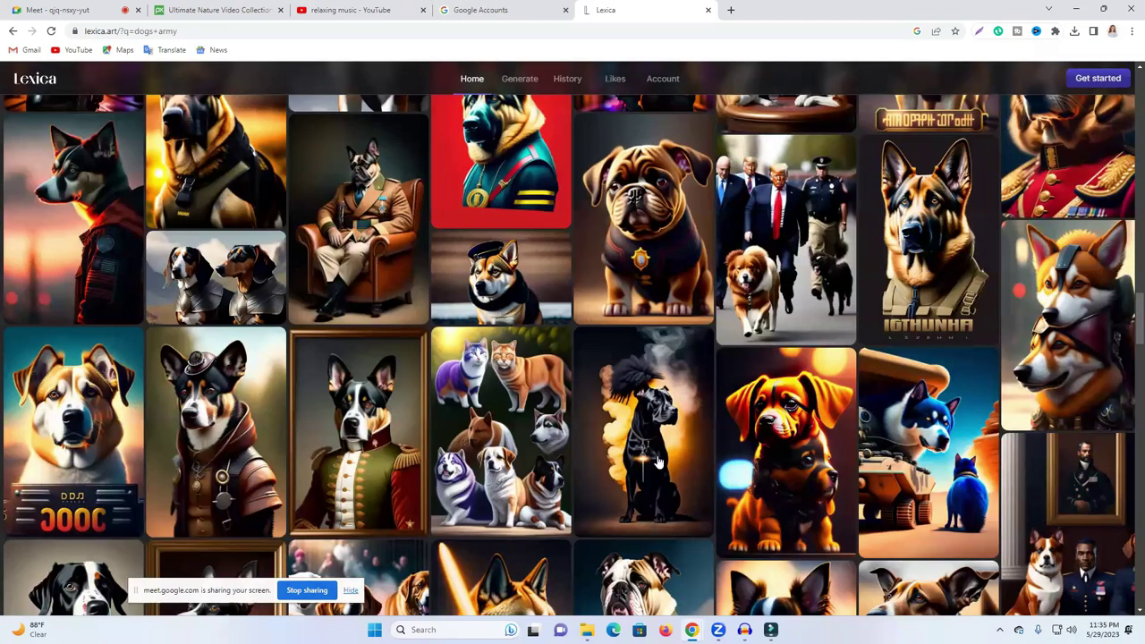
{"action": "key", "text": "ctrl+3"}
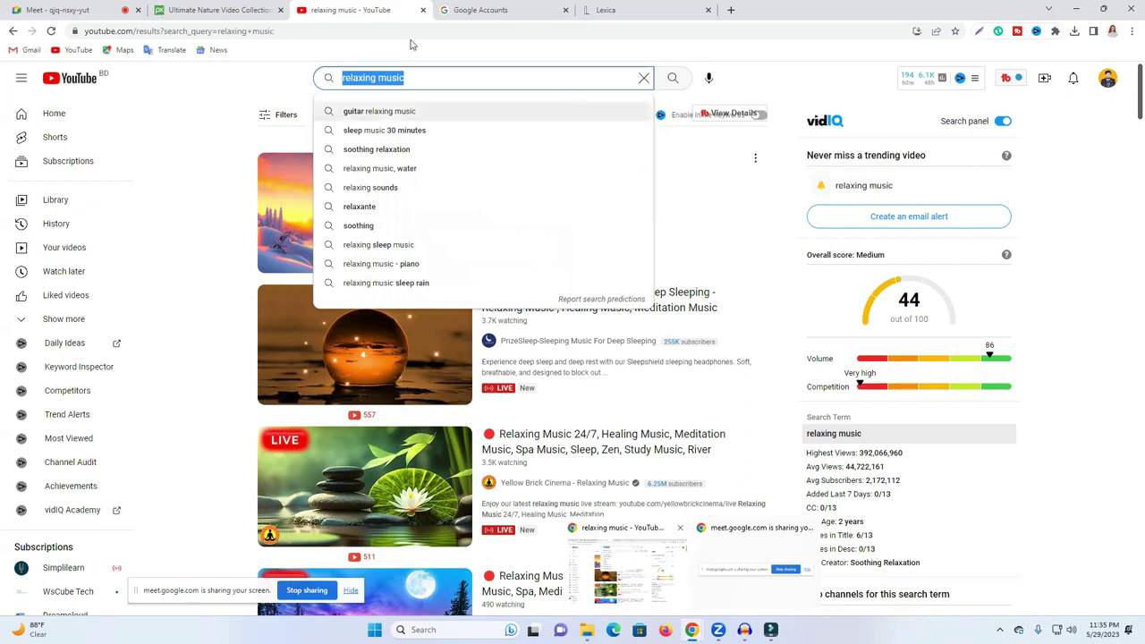
{"action": "key", "text": "ctrl+4"}
{"action": "key", "text": "ctrl+v"}
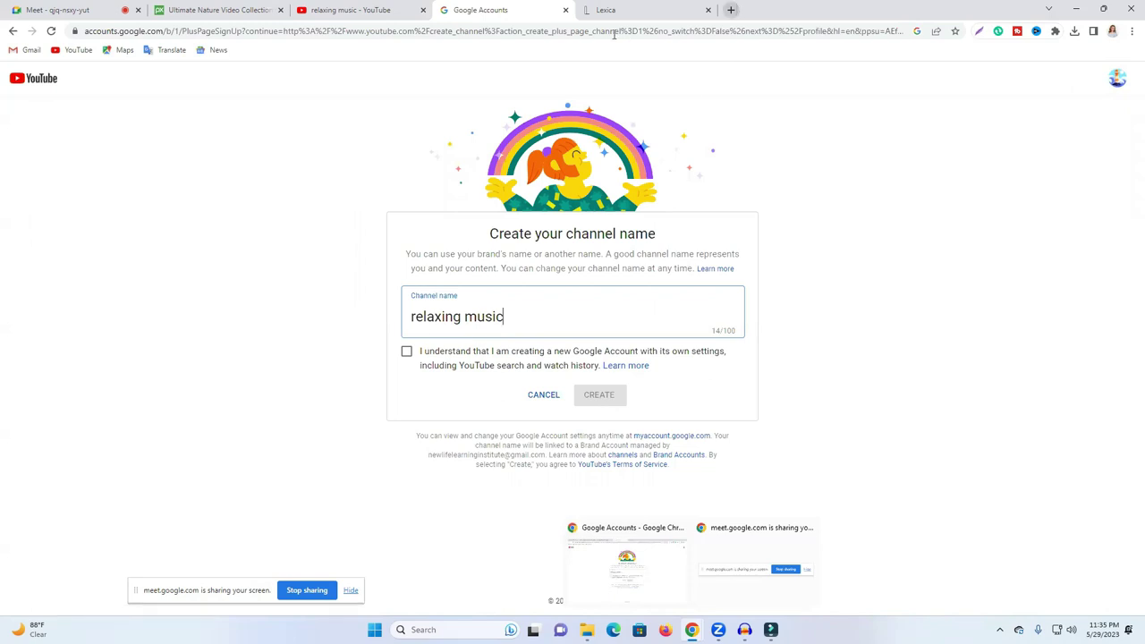
{"action": "key", "text": "ctrl+t"}
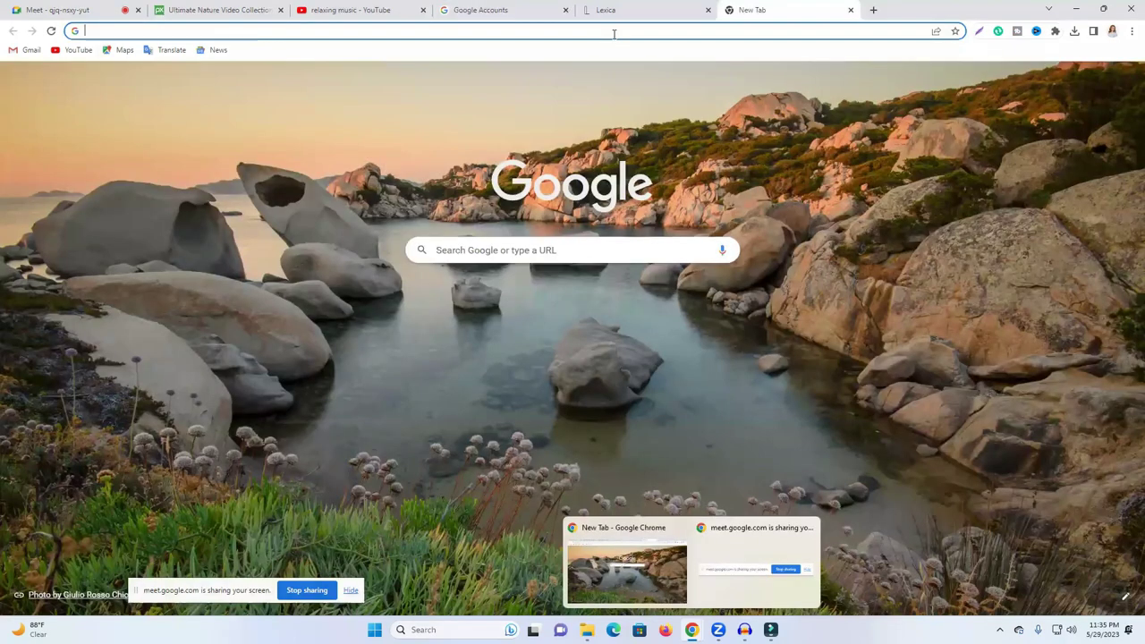
{"action": "type", "text": "buiness"}
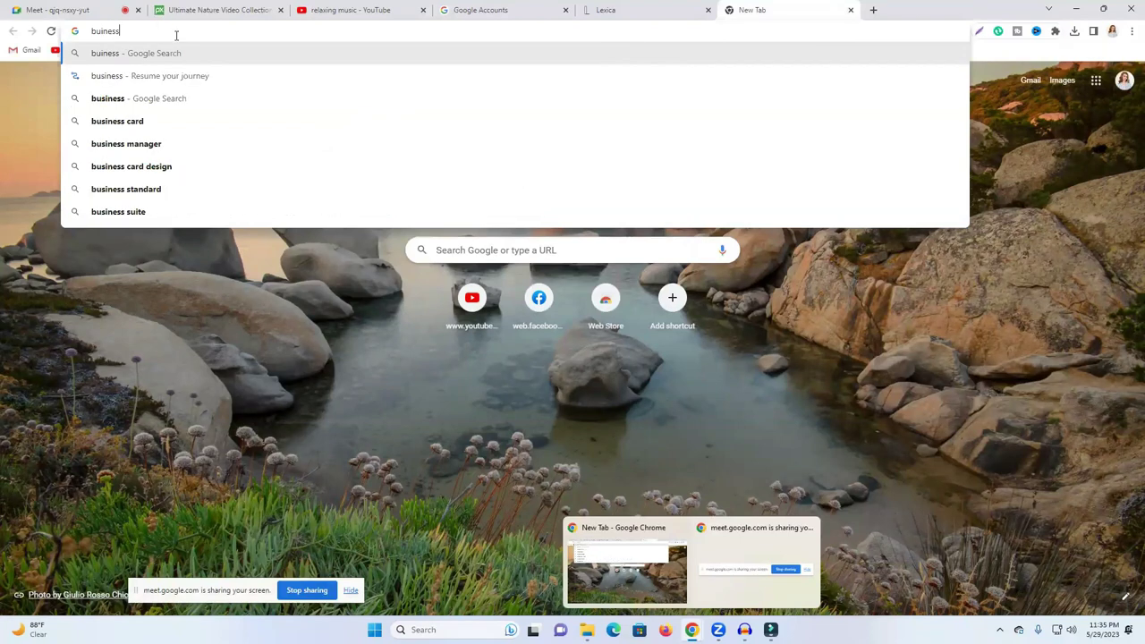
Step: Search Google for 'business name generator ai' in the new tab
{"action": "key", "text": "Down"}
{"action": "type", "text": "name "}
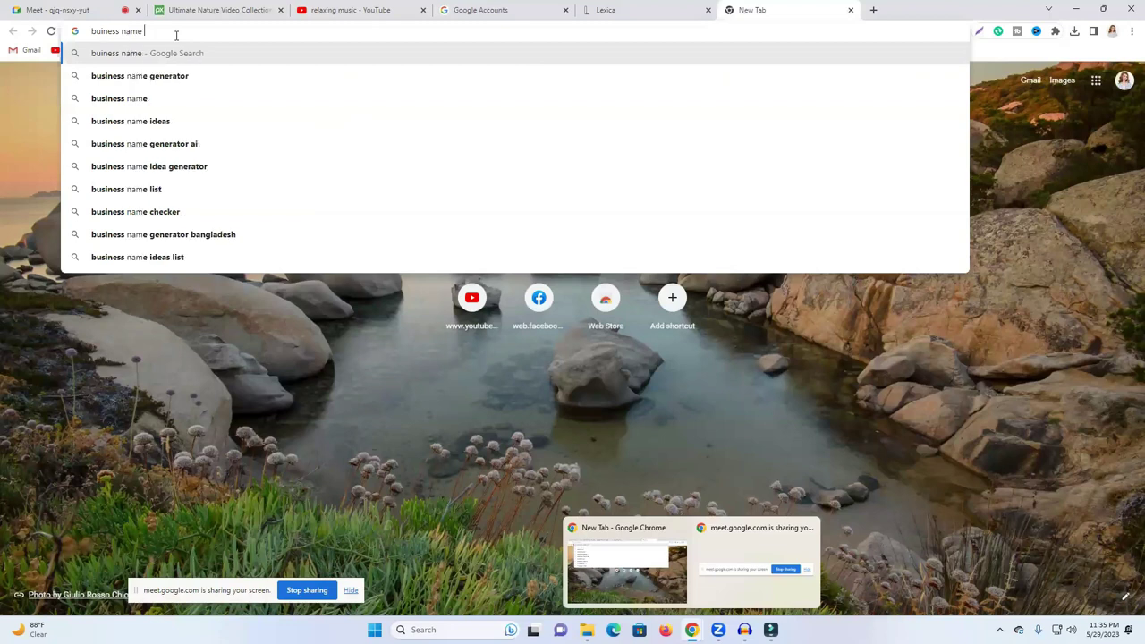
{"action": "type", "text": "g"}
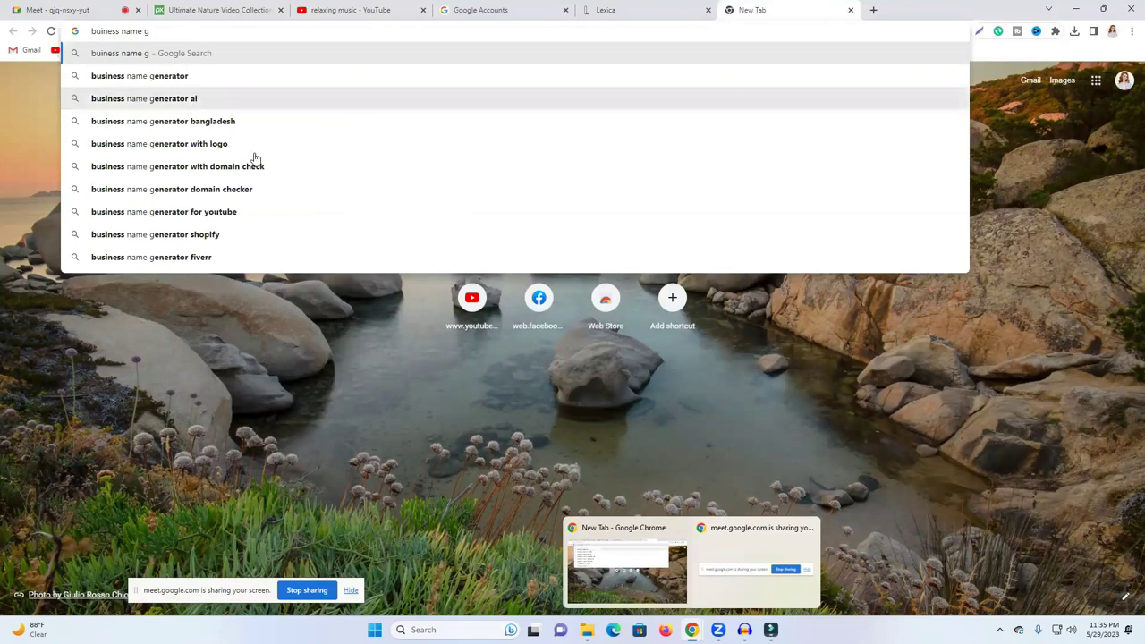
{"action": "key", "text": "Return"}
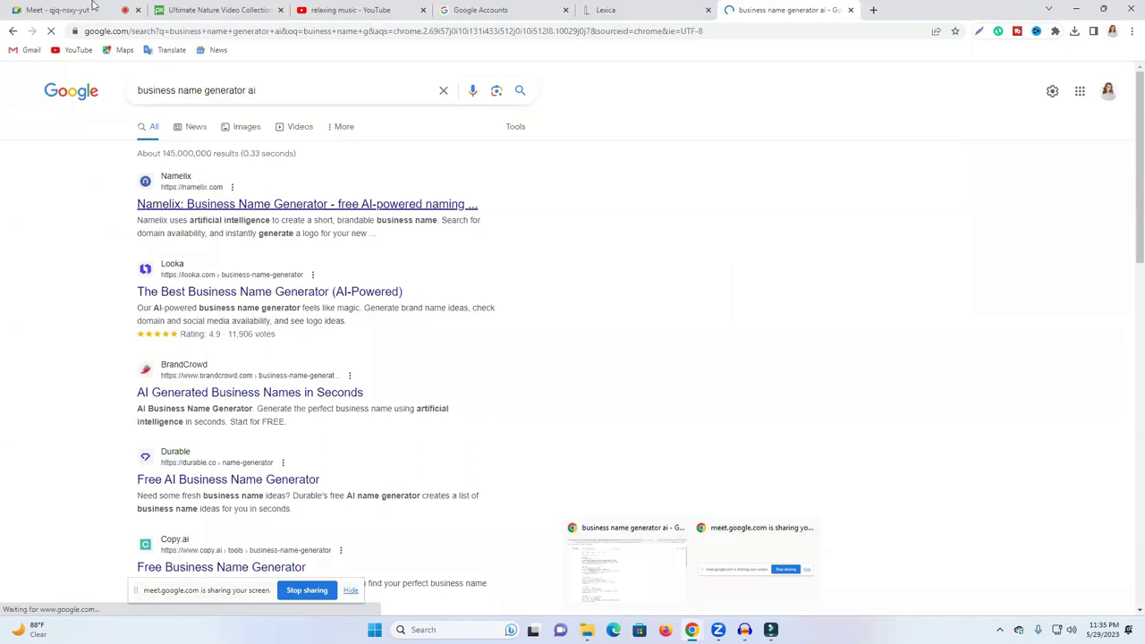
{"action": "left_click", "coordinate": [93, 7]}
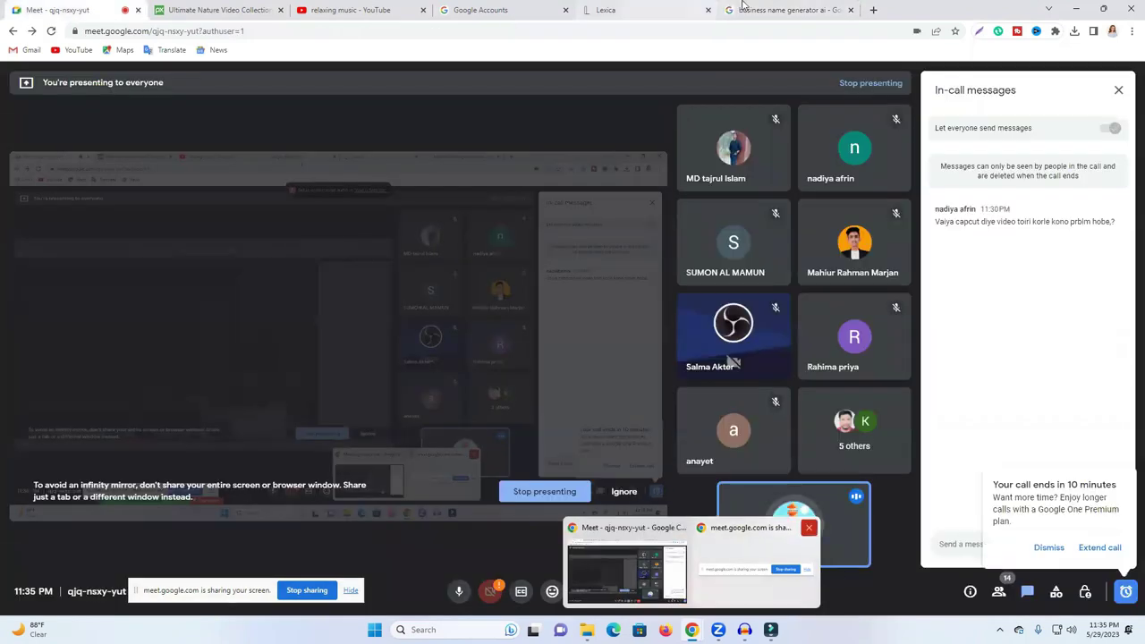
{"action": "left_click", "coordinate": [742, 7]}
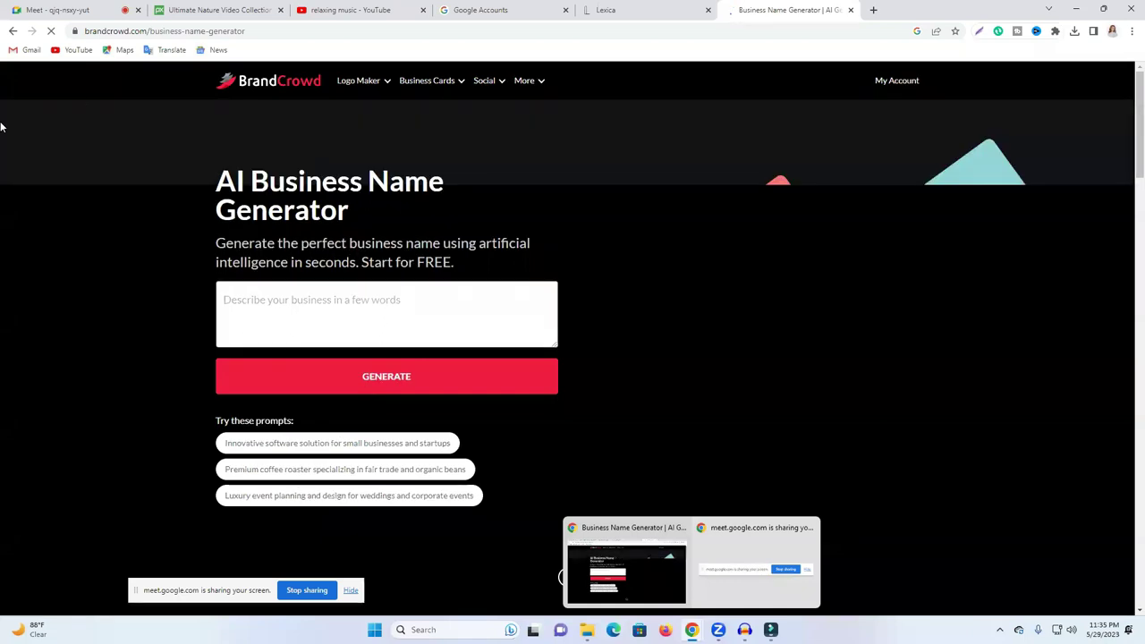
Step: Generate two-word brand name ideas in Namelix for the keywords 'relaxing music'
{"action": "left_click", "coordinate": [13, 33]}
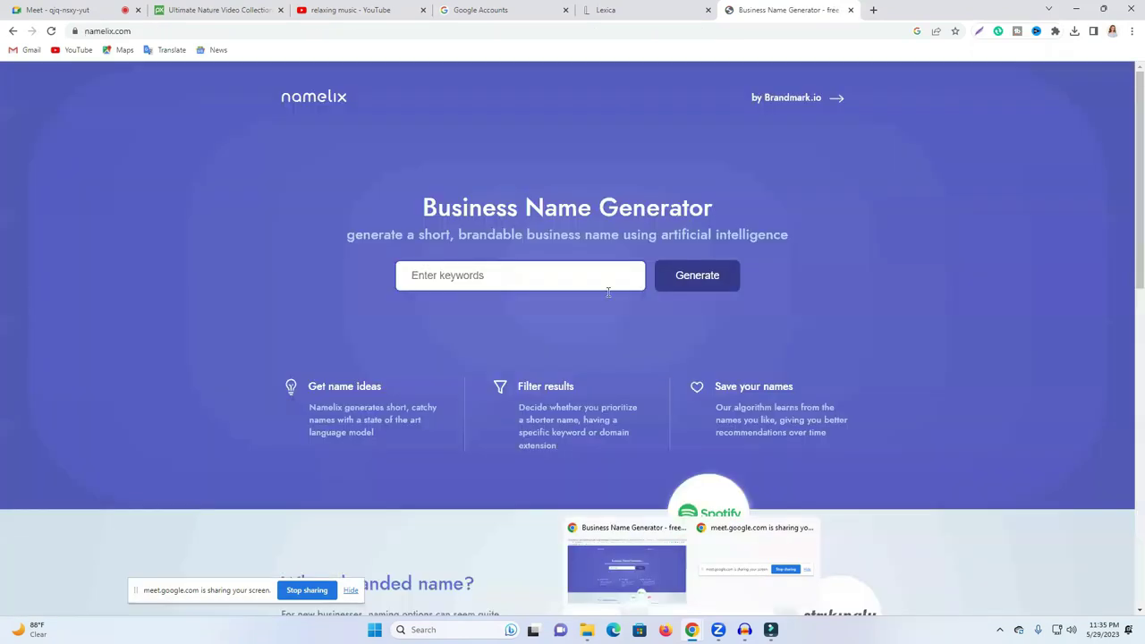
{"action": "type", "text": "relaxing music"}
{"action": "left_click", "coordinate": [685, 283]}
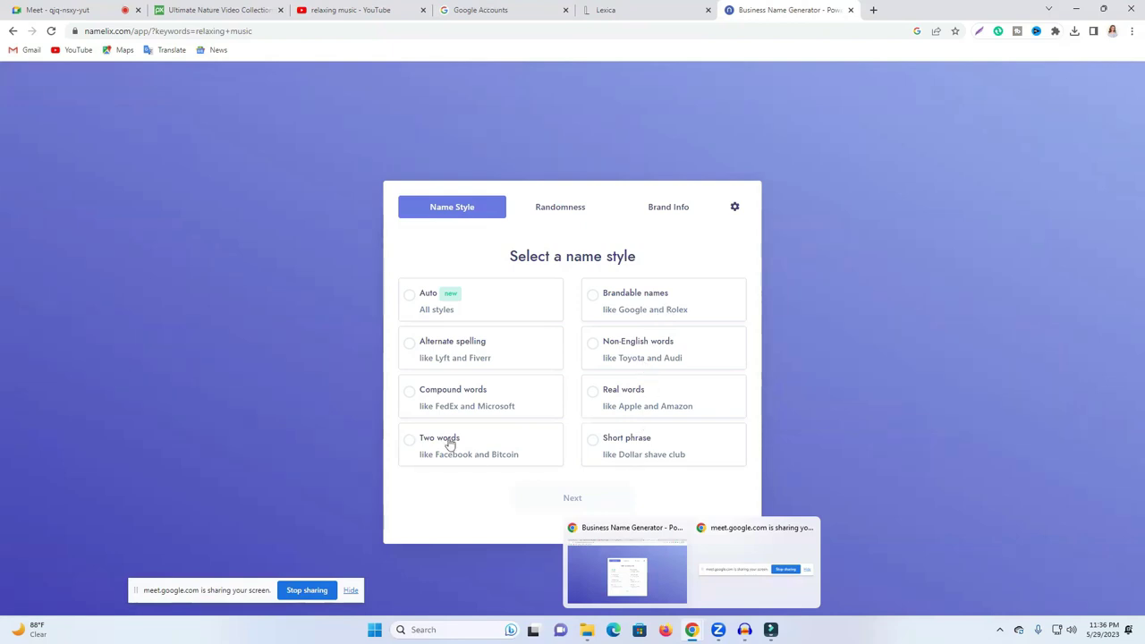
{"action": "left_click", "coordinate": [547, 458]}
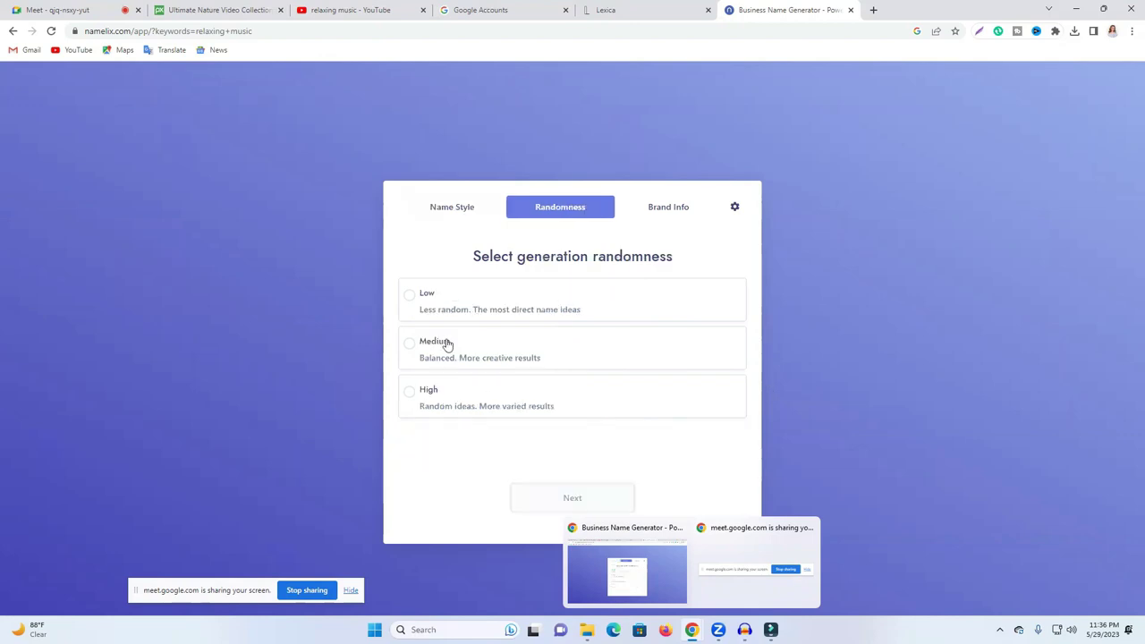
{"action": "left_click", "coordinate": [613, 492]}
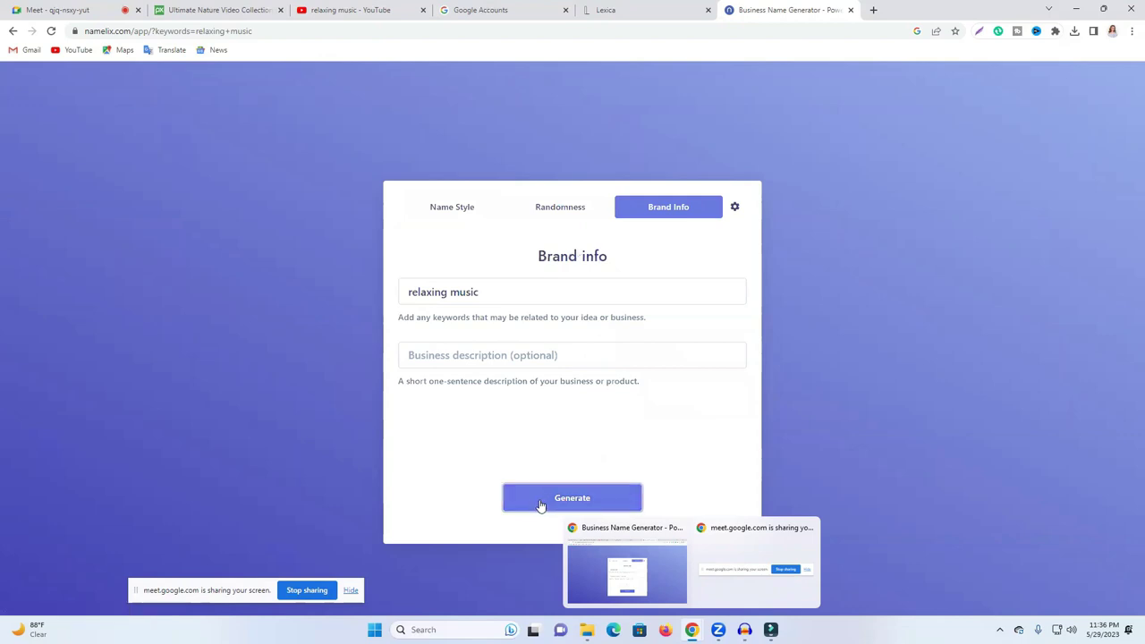
{"action": "left_click", "coordinate": [542, 506]}
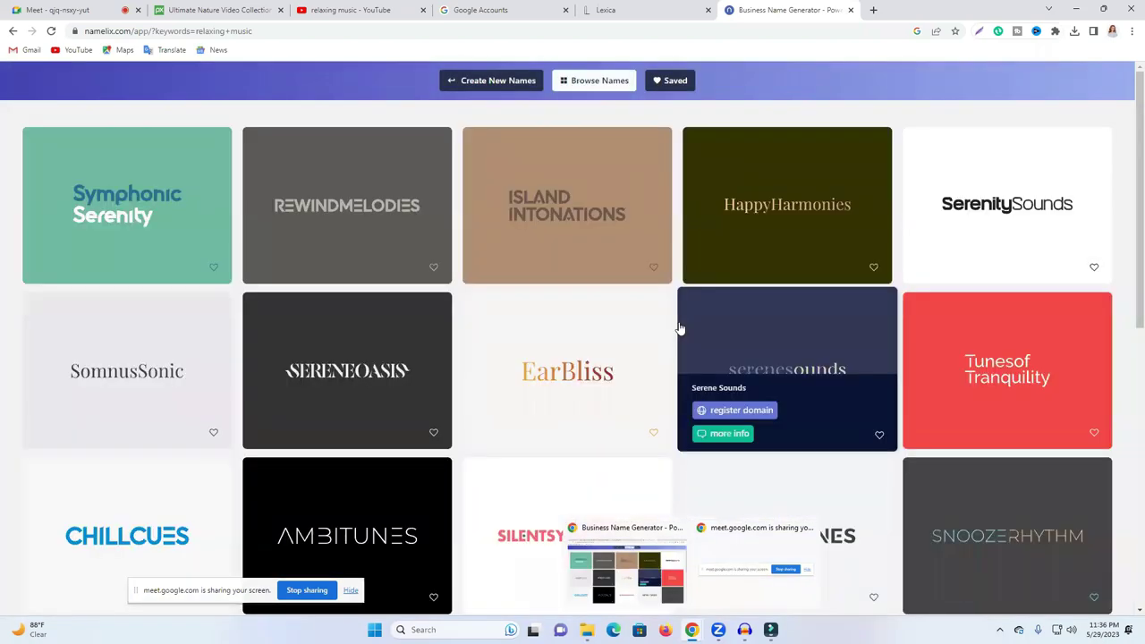
Step: Browse through the generated Namelix name cards
{"action": "scroll", "coordinate": [680, 330], "scroll_direction": "down", "scroll_amount": 2}
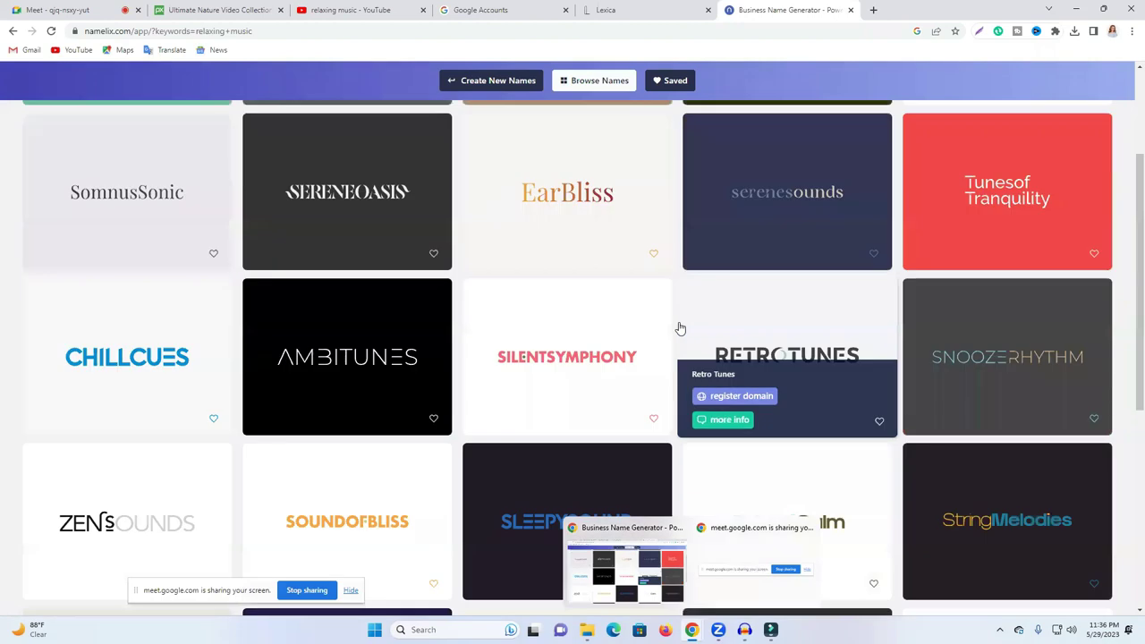
{"action": "scroll", "coordinate": [475, 327], "scroll_direction": "down", "scroll_amount": 2}
{"action": "scroll", "coordinate": [481, 324], "scroll_direction": "down", "scroll_amount": 2}
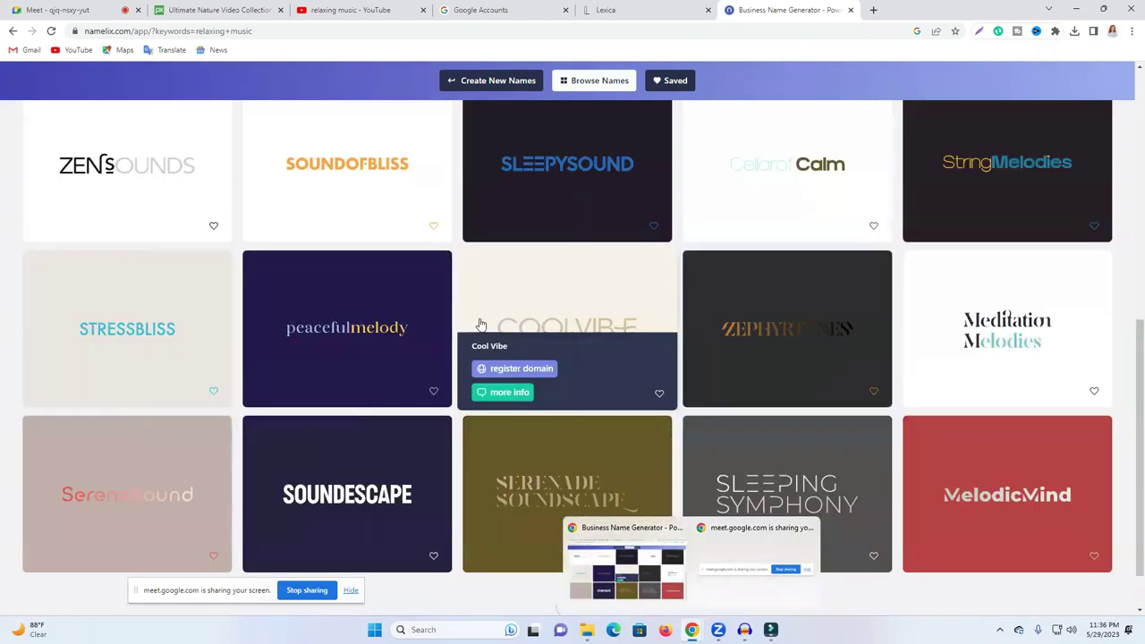
{"action": "scroll", "coordinate": [480, 324], "scroll_direction": "down", "scroll_amount": 1}
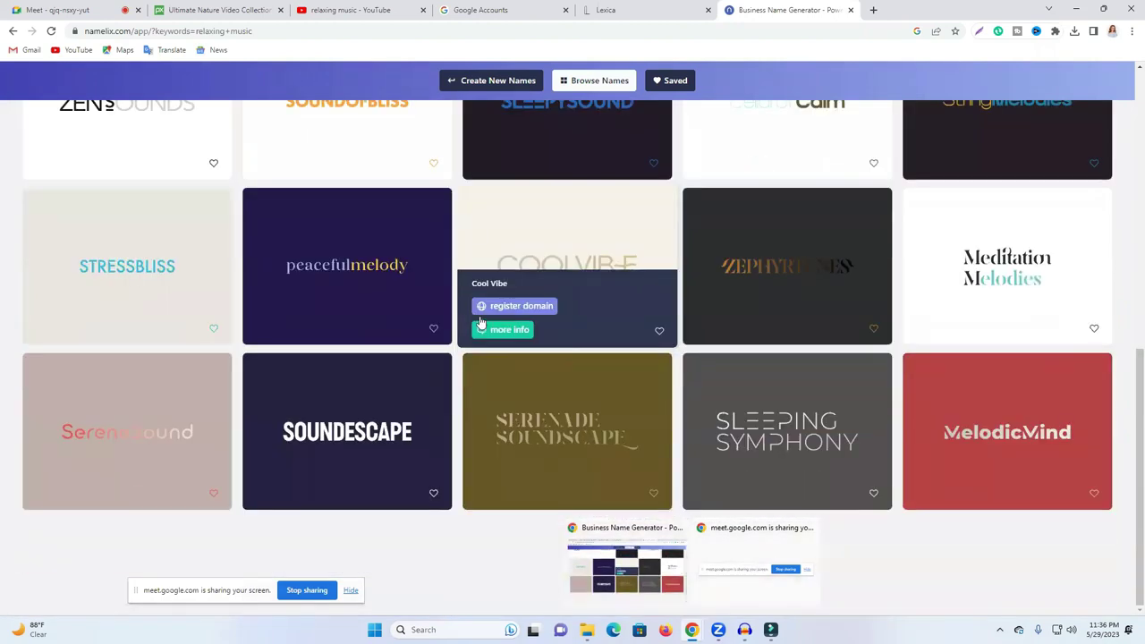
{"action": "scroll", "coordinate": [480, 324], "scroll_direction": "up", "scroll_amount": 3}
{"action": "scroll", "coordinate": [161, 160], "scroll_direction": "up", "scroll_amount": 3}
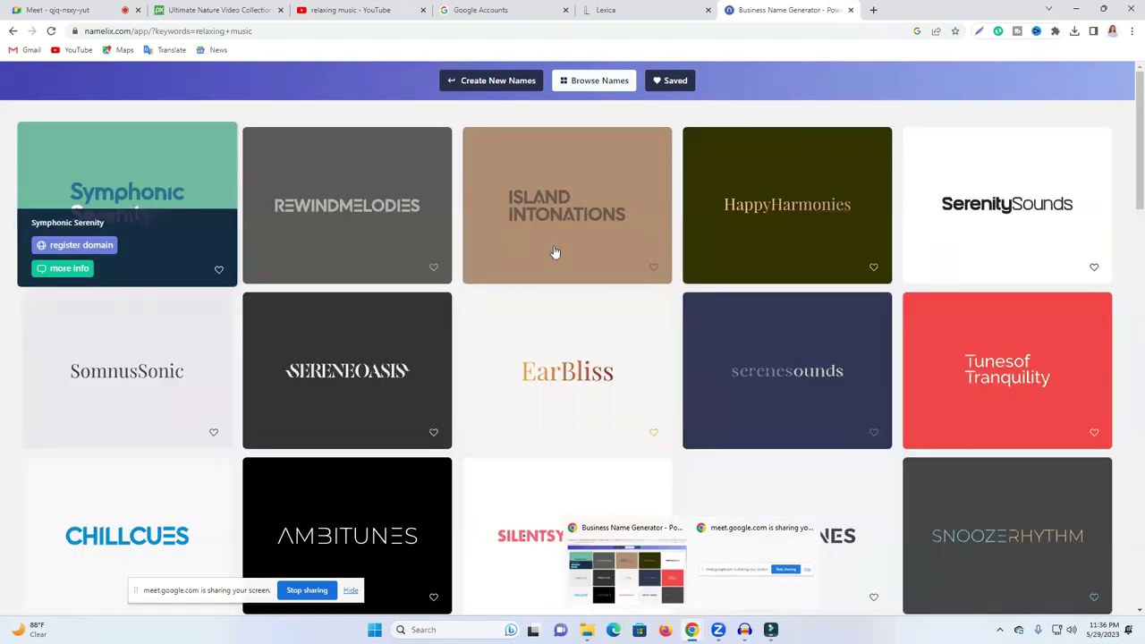
{"action": "mouse_move", "coordinate": [615, 380]}
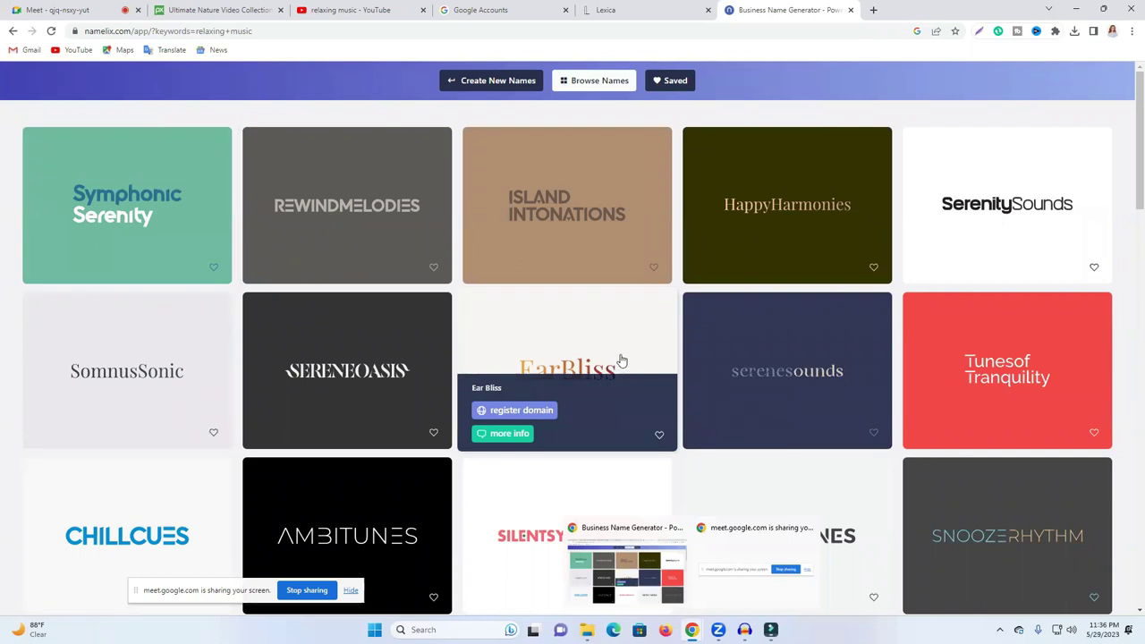
{"action": "scroll", "coordinate": [458, 304], "scroll_direction": "down", "scroll_amount": 1}
{"action": "scroll", "coordinate": [458, 304], "scroll_direction": "down", "scroll_amount": 4}
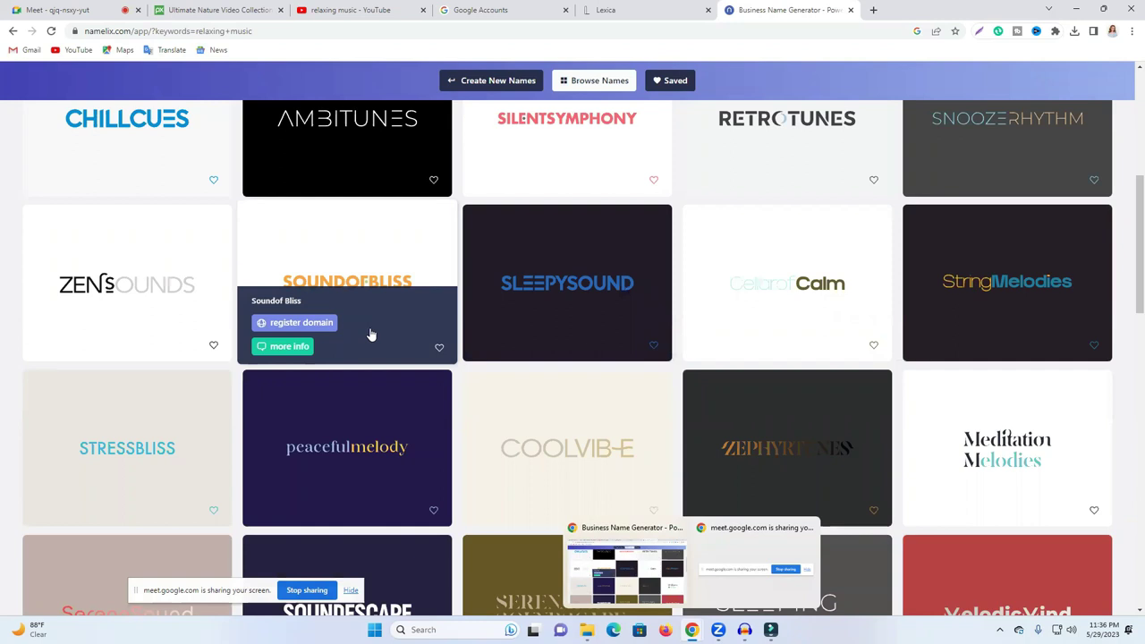
{"action": "scroll", "coordinate": [371, 334], "scroll_direction": "down", "scroll_amount": 5}
{"action": "scroll", "coordinate": [372, 335], "scroll_direction": "down", "scroll_amount": 5}
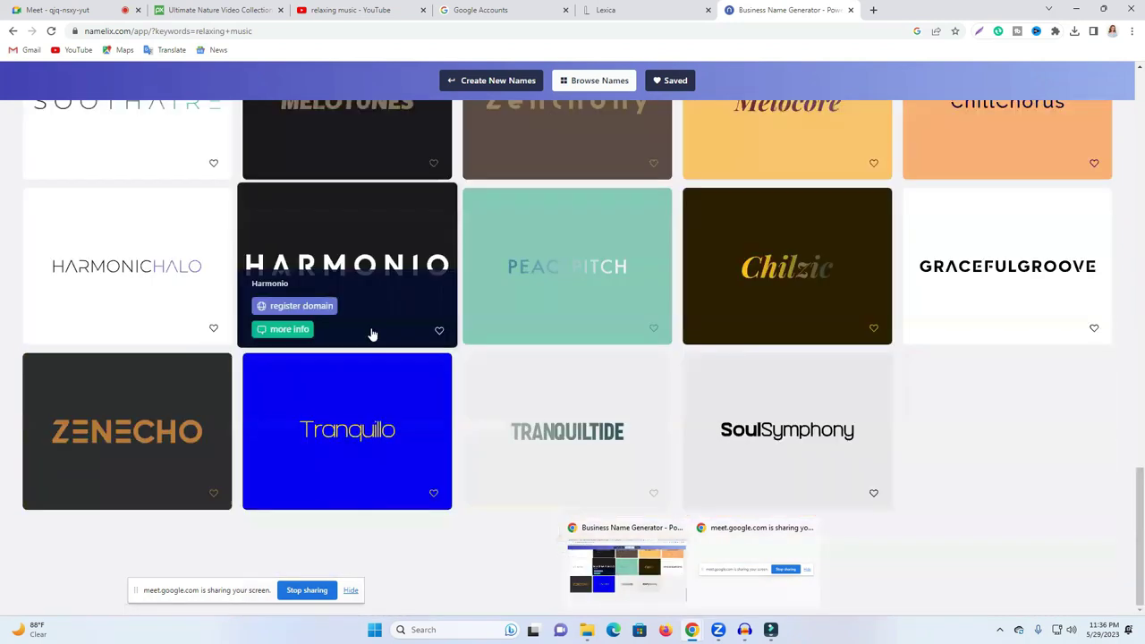
Step: Go back to the Google results and visit the Looka business name generator
{"action": "left_click", "coordinate": [12, 32]}
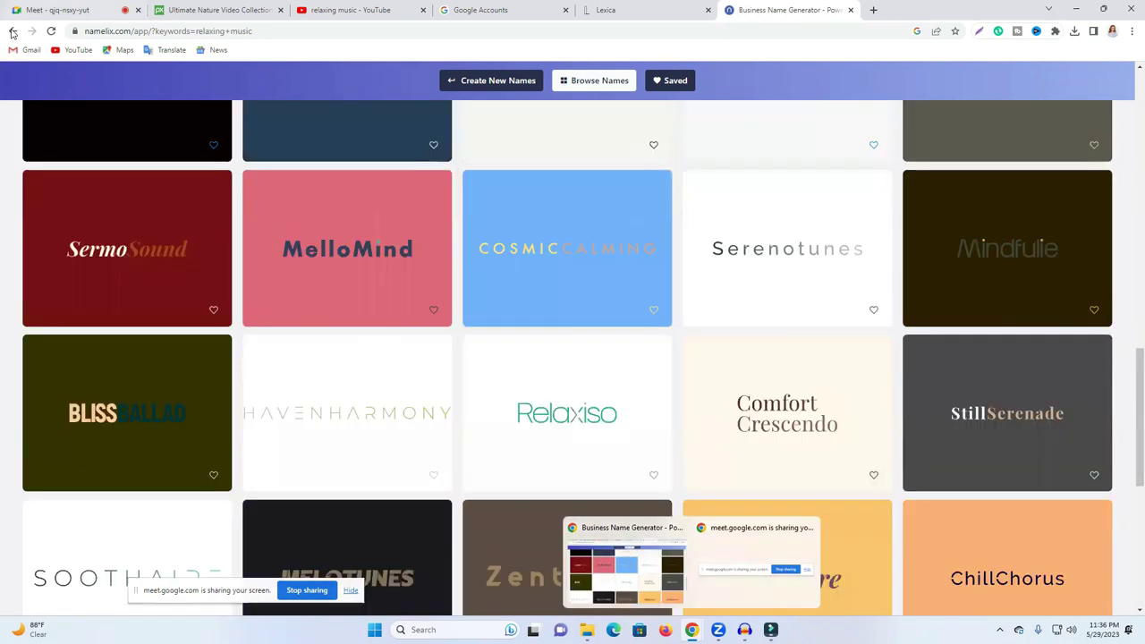
{"action": "left_click", "coordinate": [12, 32]}
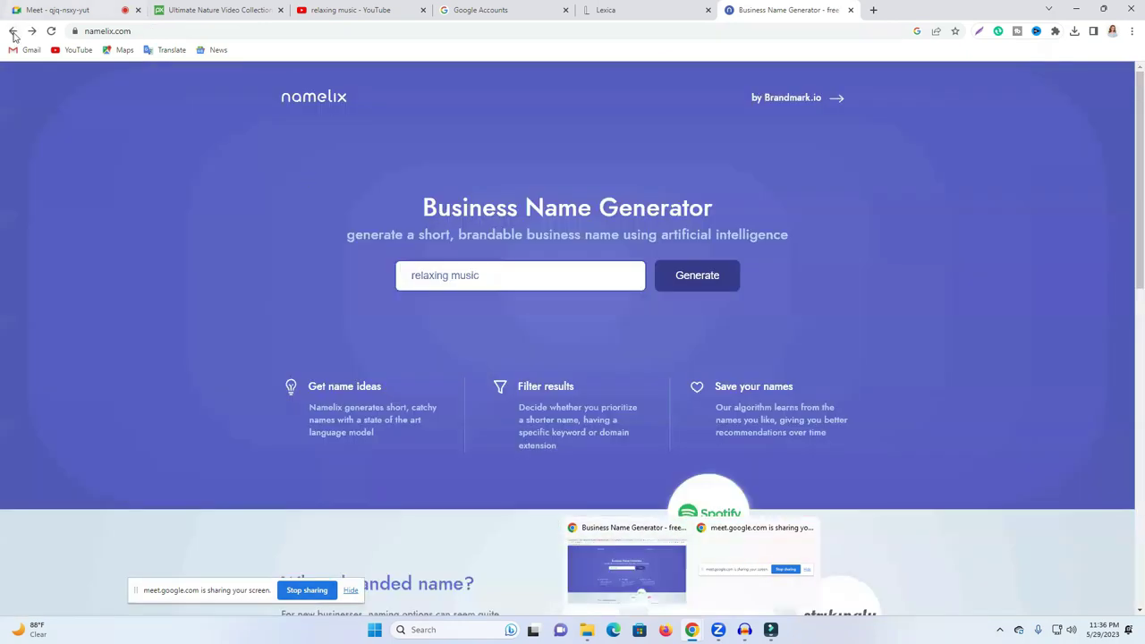
{"action": "left_click", "coordinate": [12, 32]}
{"action": "left_click", "coordinate": [547, 285]}
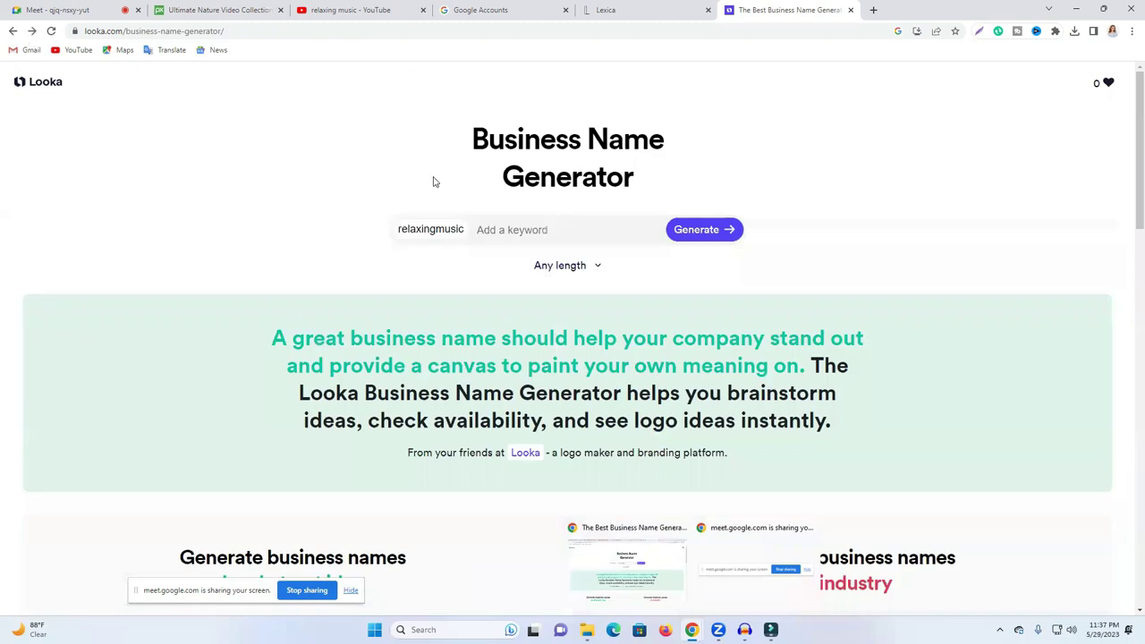
Step: Return from Looka to the search results and visit Namecheap's Business Name Generator
{"action": "key", "text": "alt+Left"}
{"action": "scroll", "coordinate": [304, 374], "scroll_direction": "down", "scroll_amount": 1}
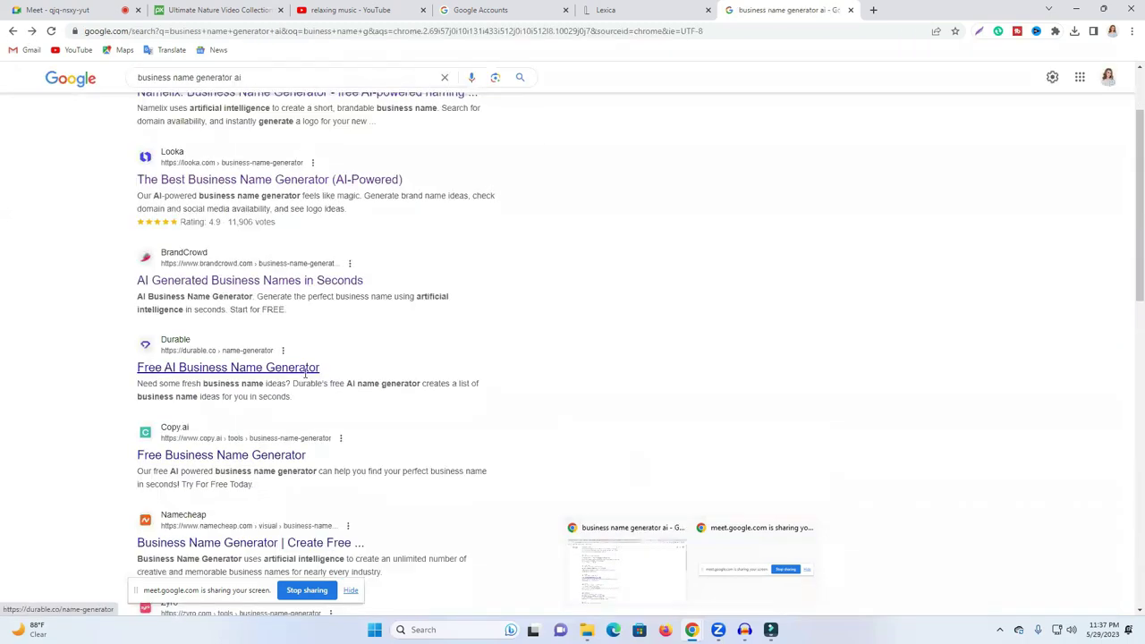
{"action": "scroll", "coordinate": [483, 363], "scroll_direction": "down", "scroll_amount": 2}
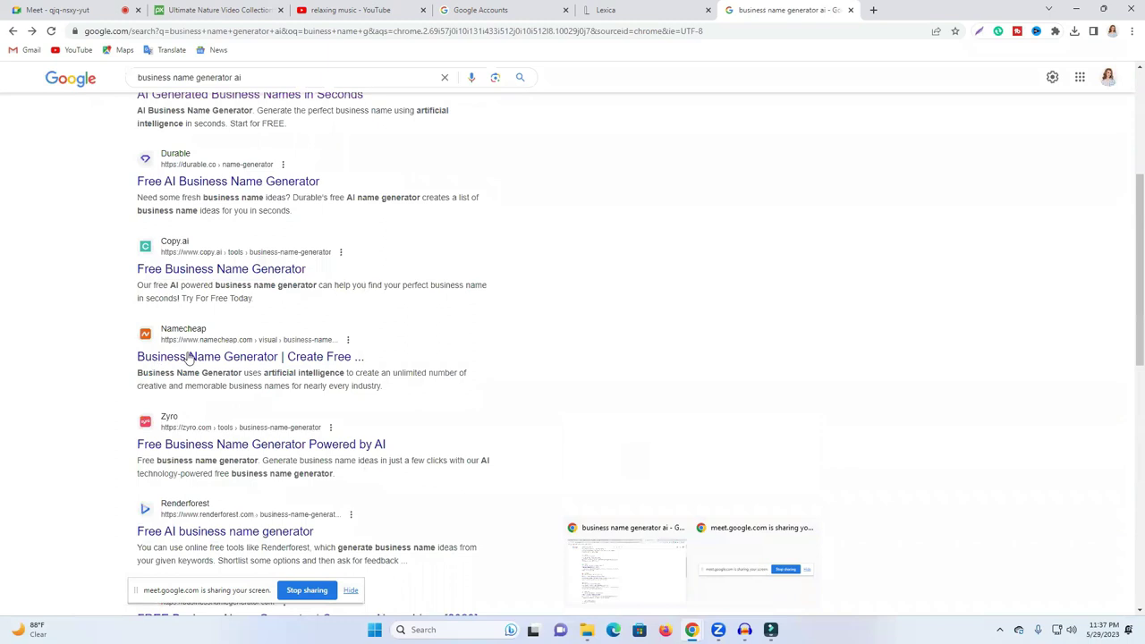
{"action": "left_click", "coordinate": [467, 348]}
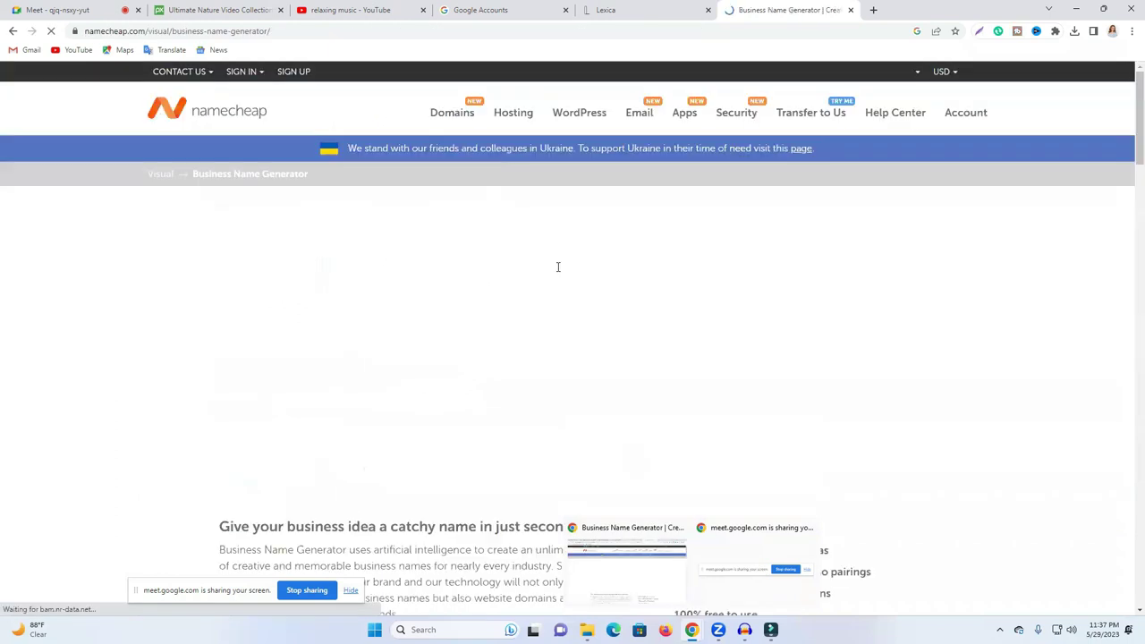
Step: Generate Namecheap name and domain ideas from the keywords 'relaxing' and 'music' and browse them
{"action": "scroll", "coordinate": [394, 384], "scroll_direction": "down", "scroll_amount": 2}
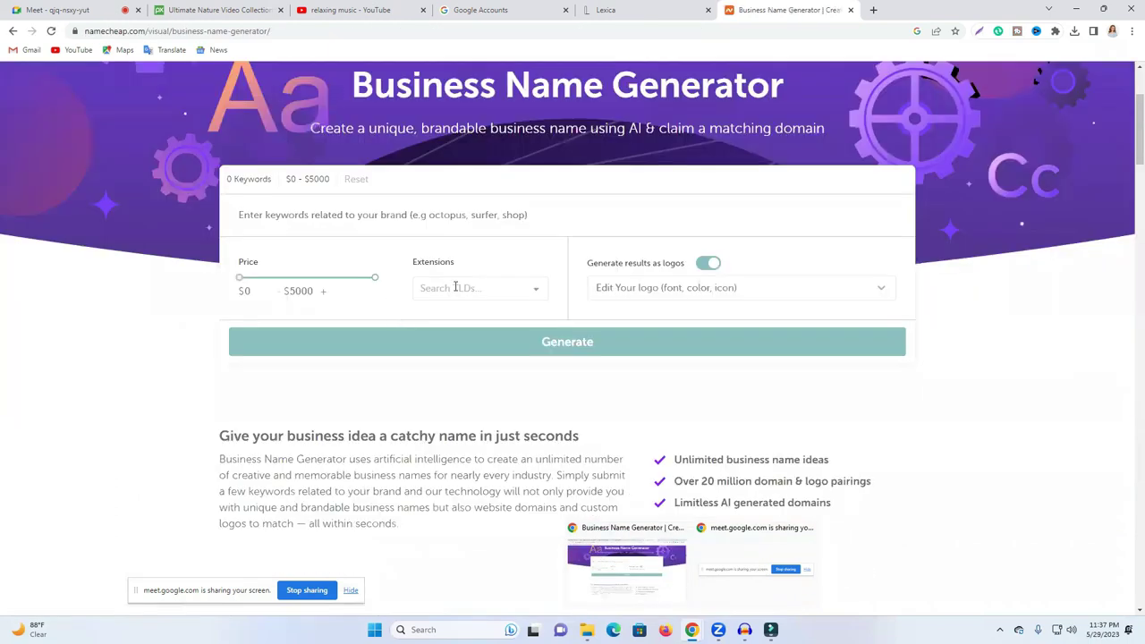
{"action": "scroll", "coordinate": [383, 327], "scroll_direction": "up", "scroll_amount": 2}
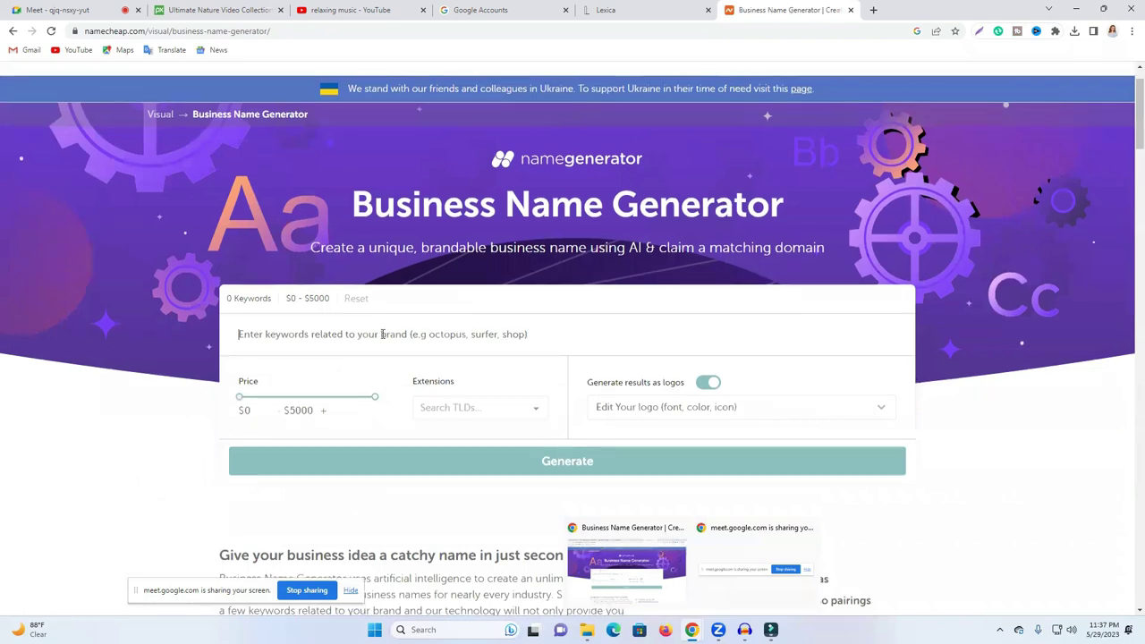
{"action": "type", "text": "relaxing music"}
{"action": "left_click", "coordinate": [349, 498]}
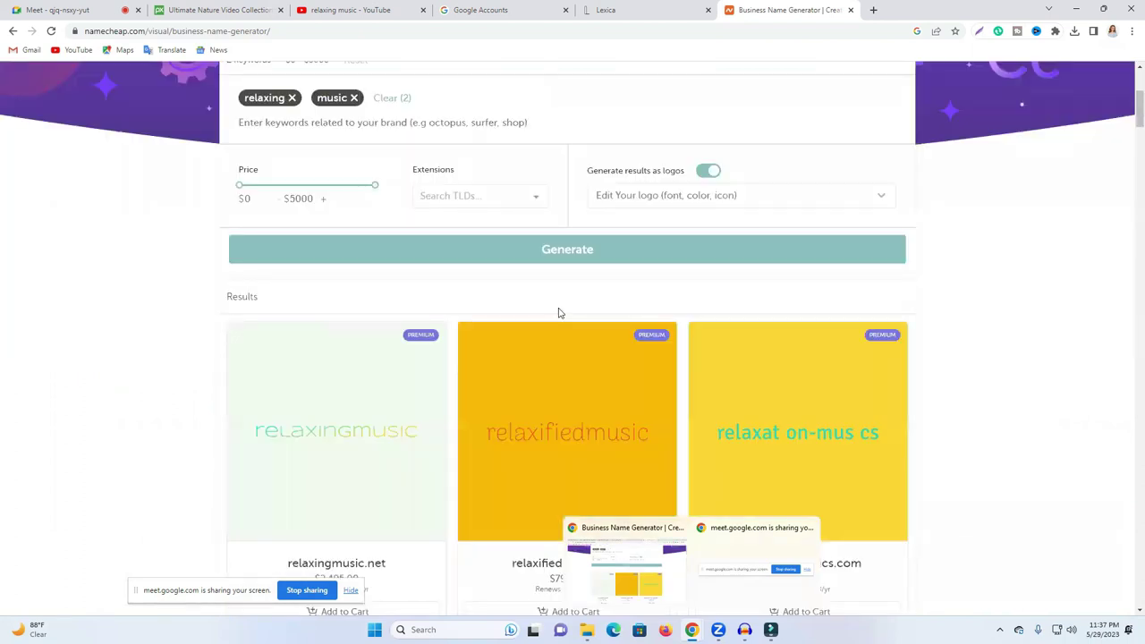
{"action": "scroll", "coordinate": [559, 311], "scroll_direction": "down", "scroll_amount": 1}
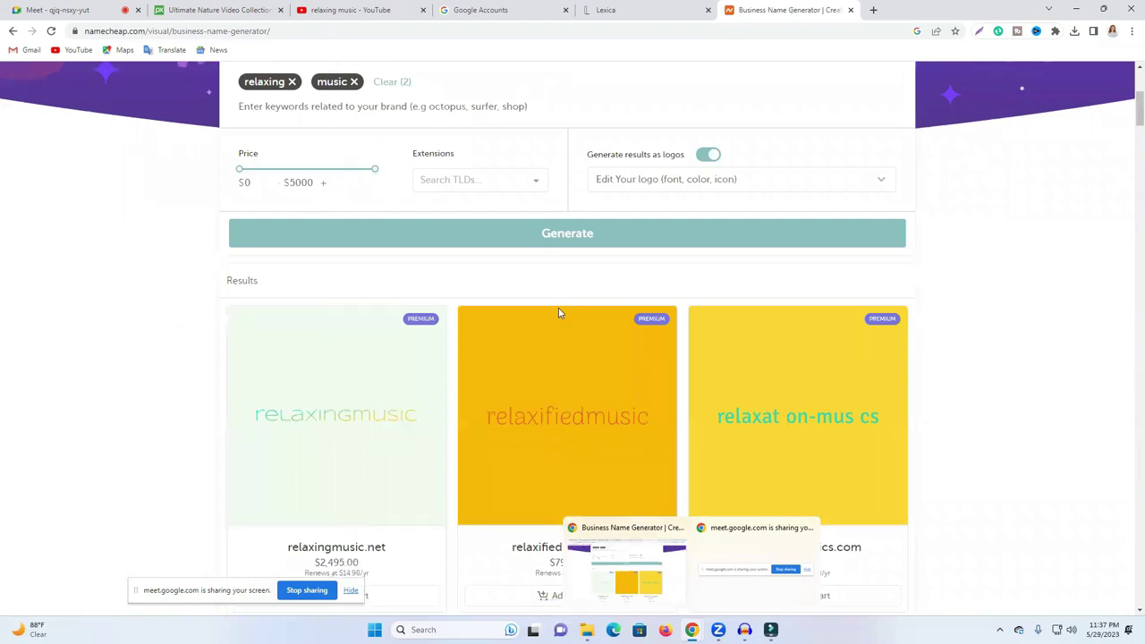
{"action": "scroll", "coordinate": [558, 312], "scroll_direction": "down", "scroll_amount": 2}
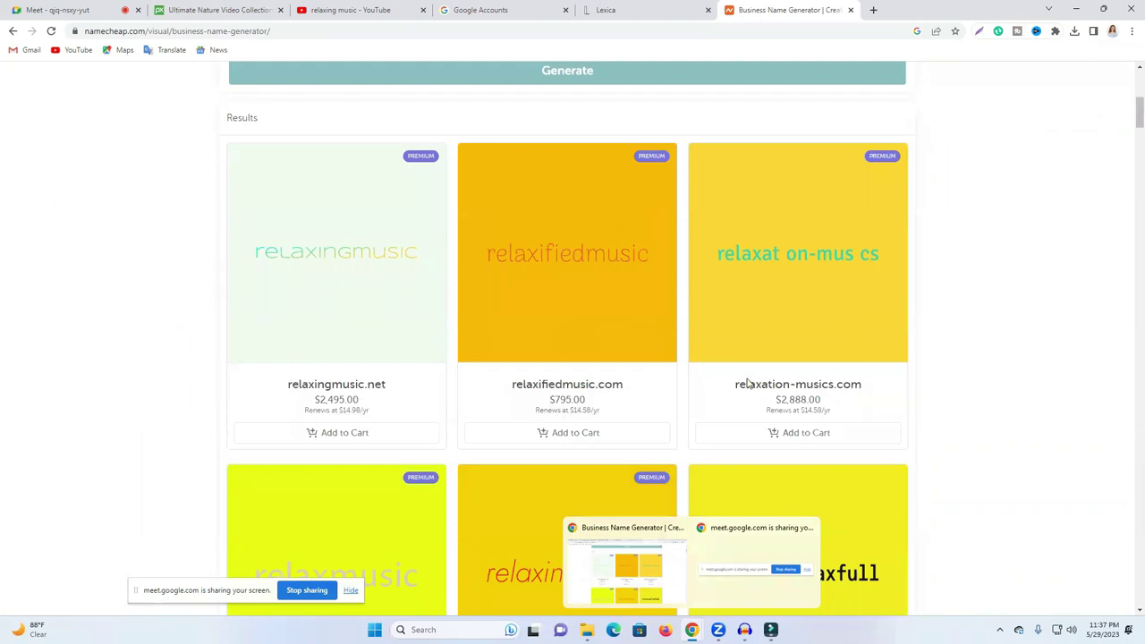
{"action": "scroll", "coordinate": [477, 385], "scroll_direction": "down", "scroll_amount": 2}
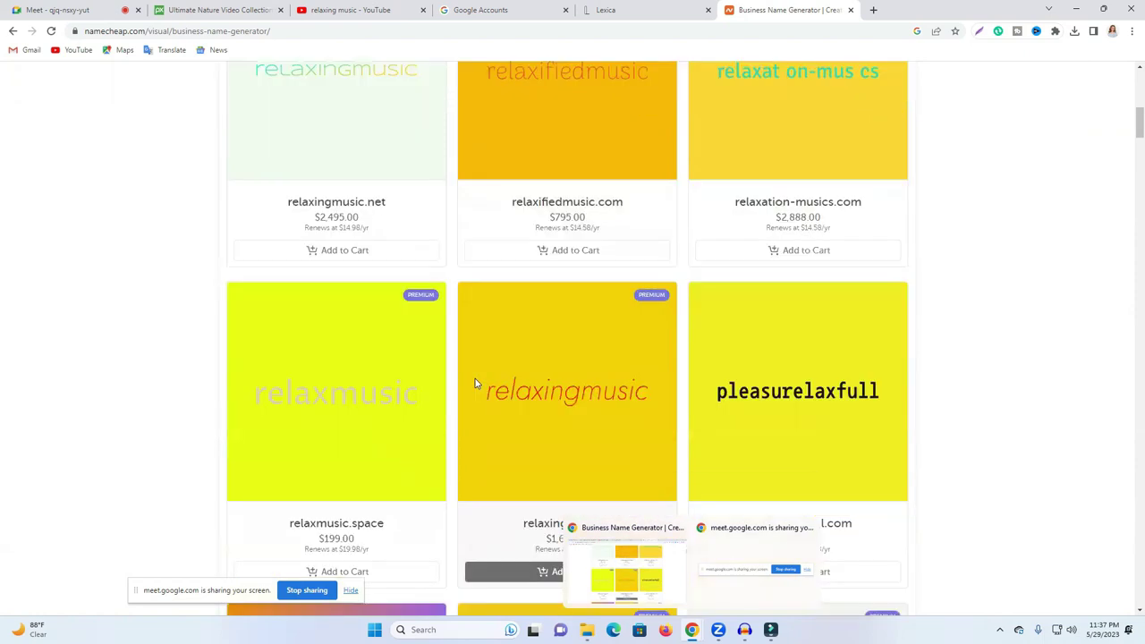
{"action": "scroll", "coordinate": [475, 383], "scroll_direction": "down", "scroll_amount": 1}
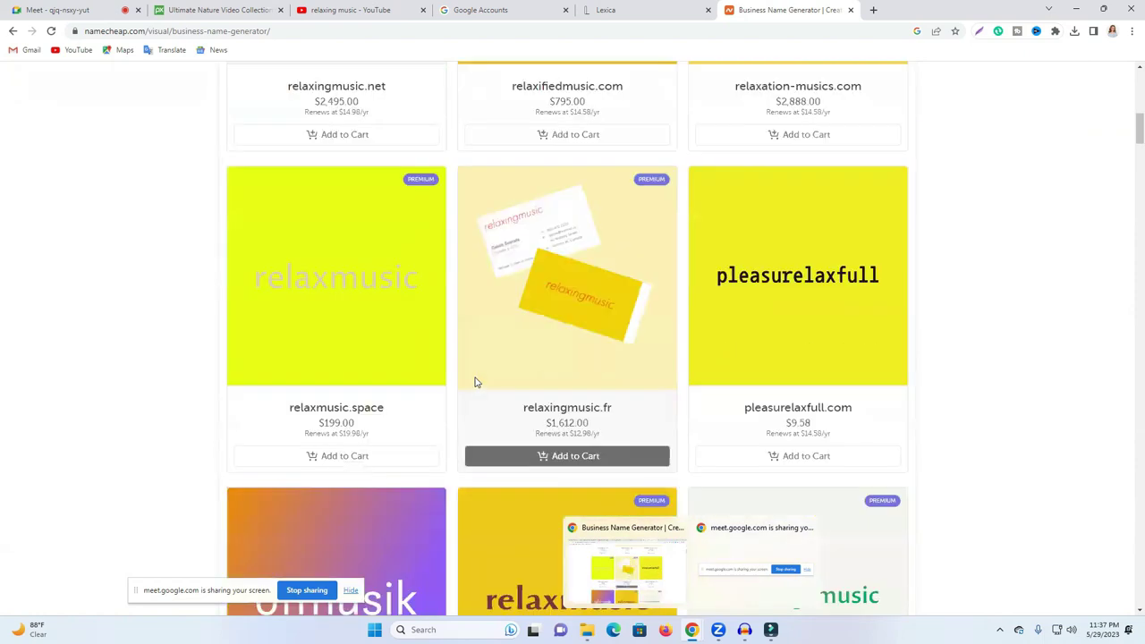
{"action": "scroll", "coordinate": [475, 380], "scroll_direction": "down", "scroll_amount": 2}
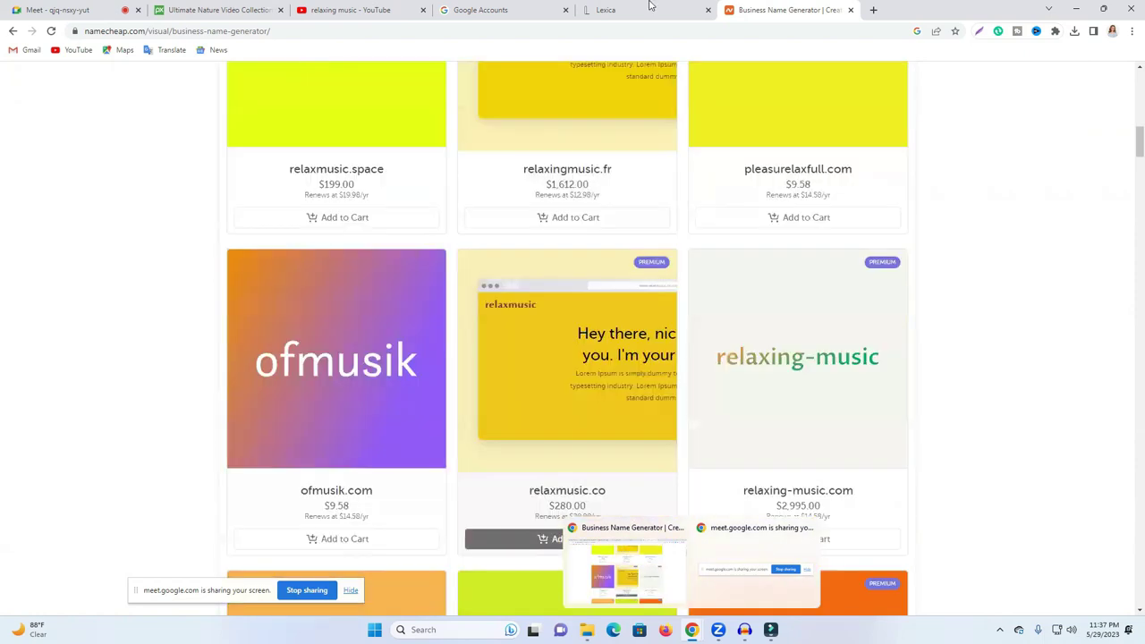
Step: Rename the new channel to 'Powerful Relaxing music'
{"action": "left_click", "coordinate": [400, 8]}
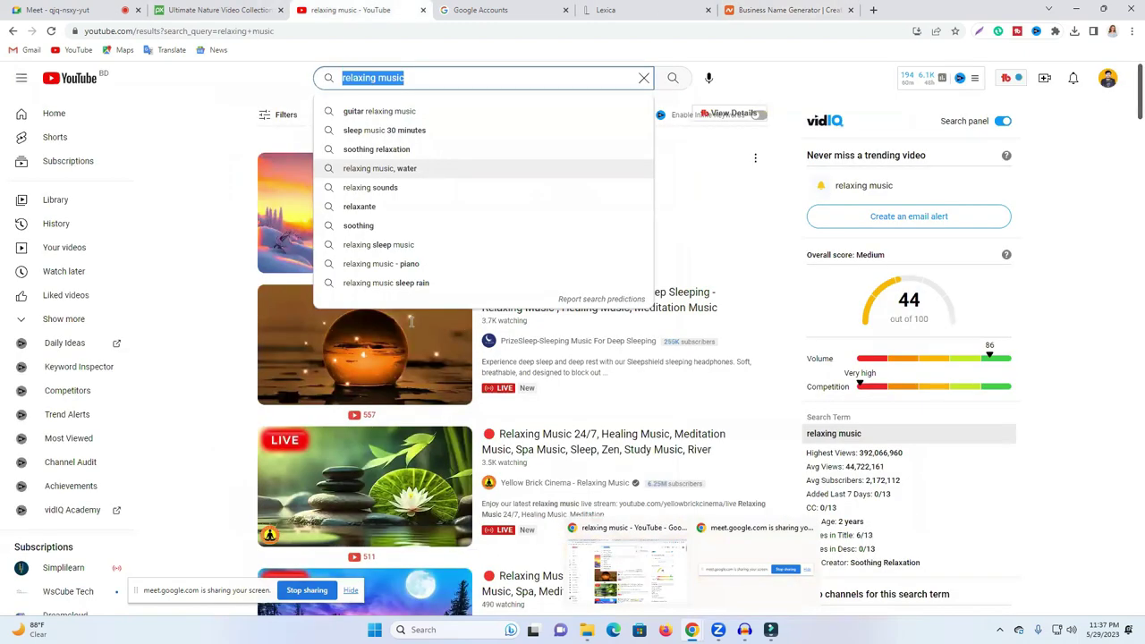
{"action": "key", "text": "ctrl+Tab"}
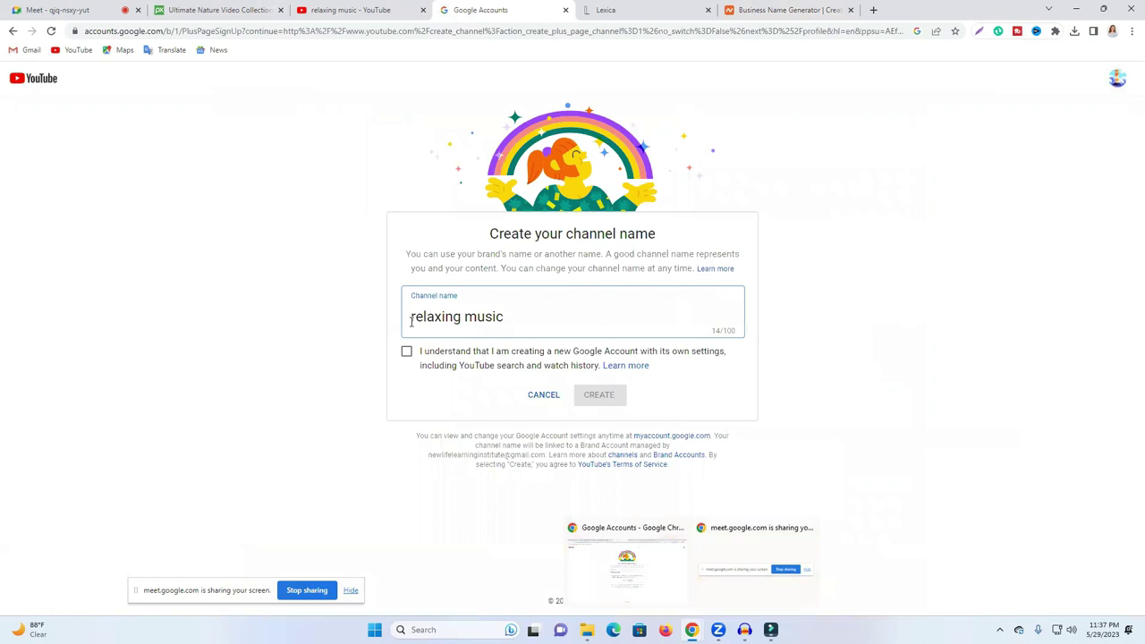
{"action": "type", "text": "Powerf"}
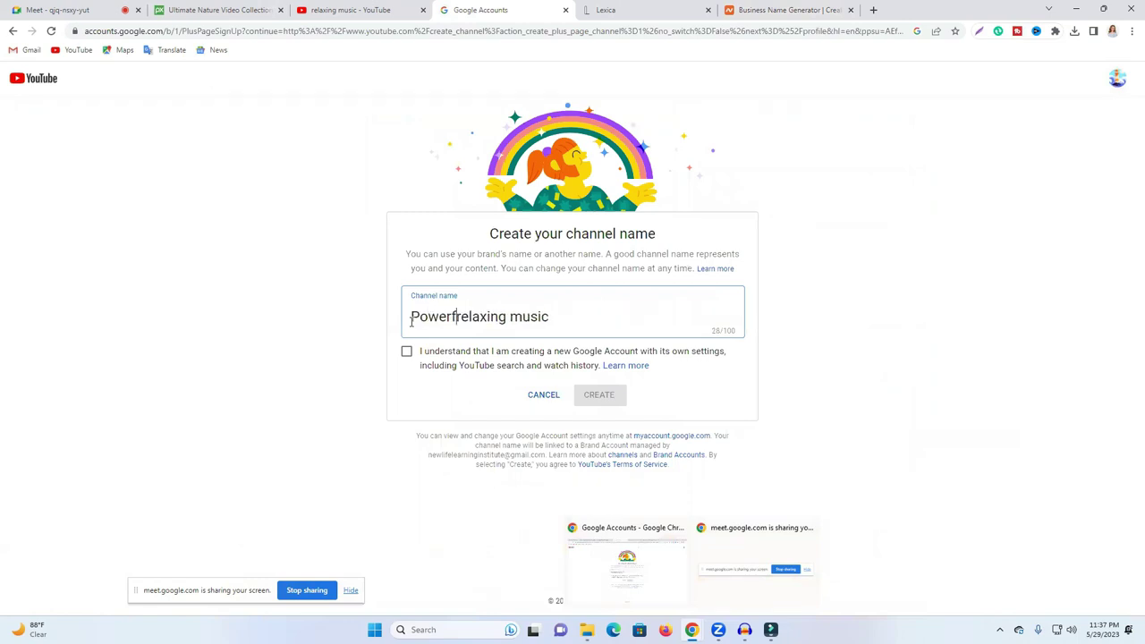
{"action": "type", "text": "ul"}
{"action": "key", "text": "shift+Right"}
{"action": "type", "text": "R"}
{"action": "left_click", "coordinate": [585, 317]}
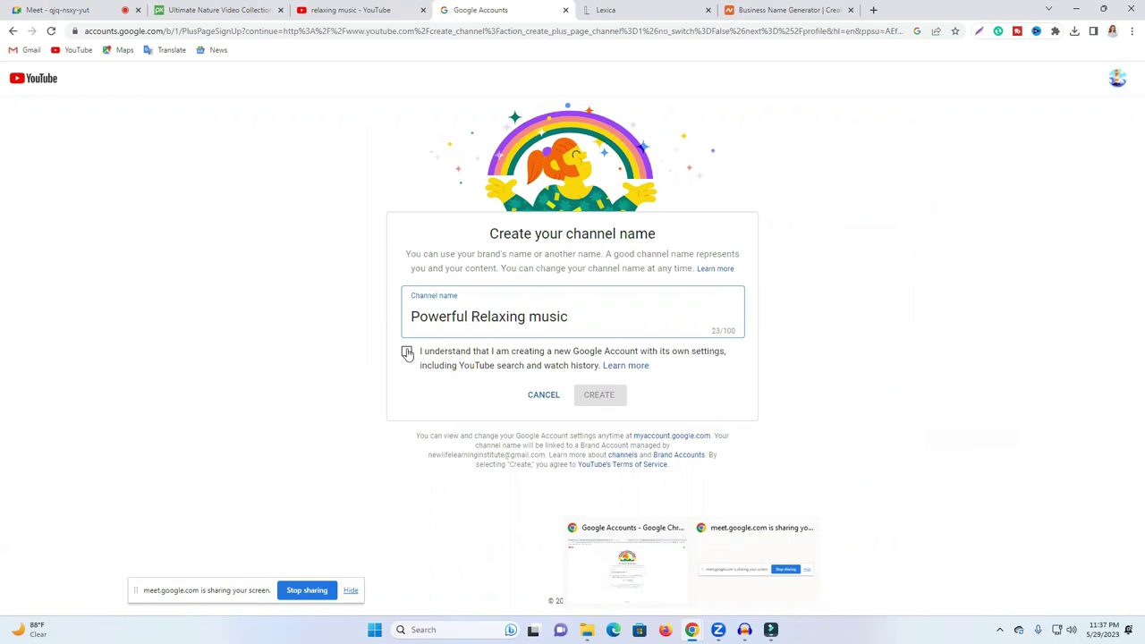
Step: Tick the new Google Account acknowledgement and create the channel, reaching phone verification
{"action": "key", "text": "Tab"}
{"action": "key", "text": "space"}
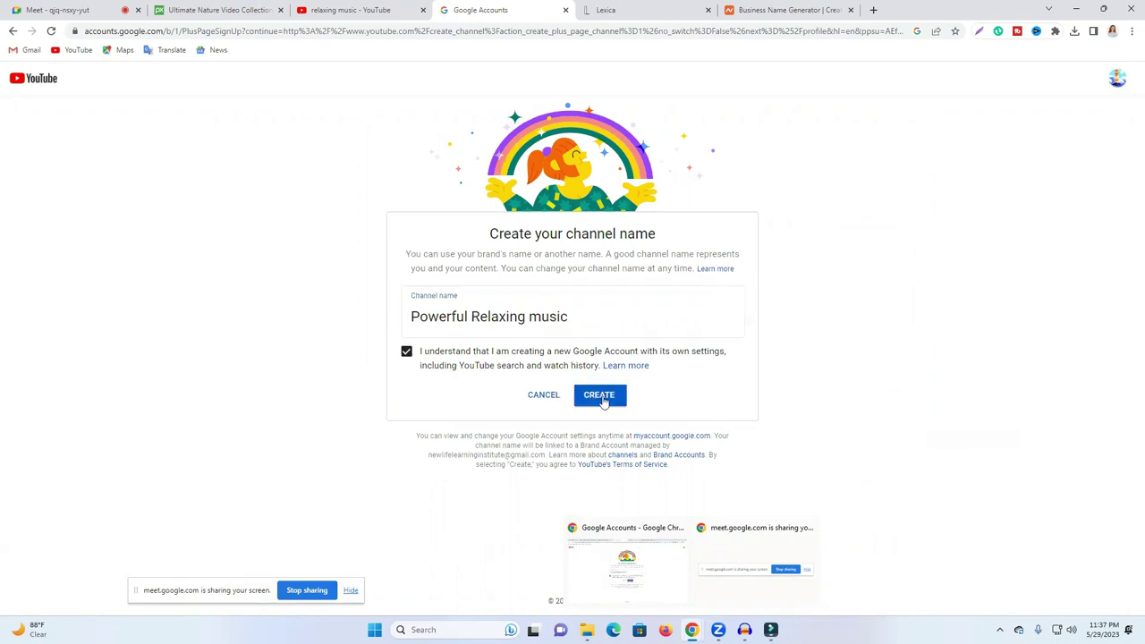
{"action": "left_click", "coordinate": [603, 401]}
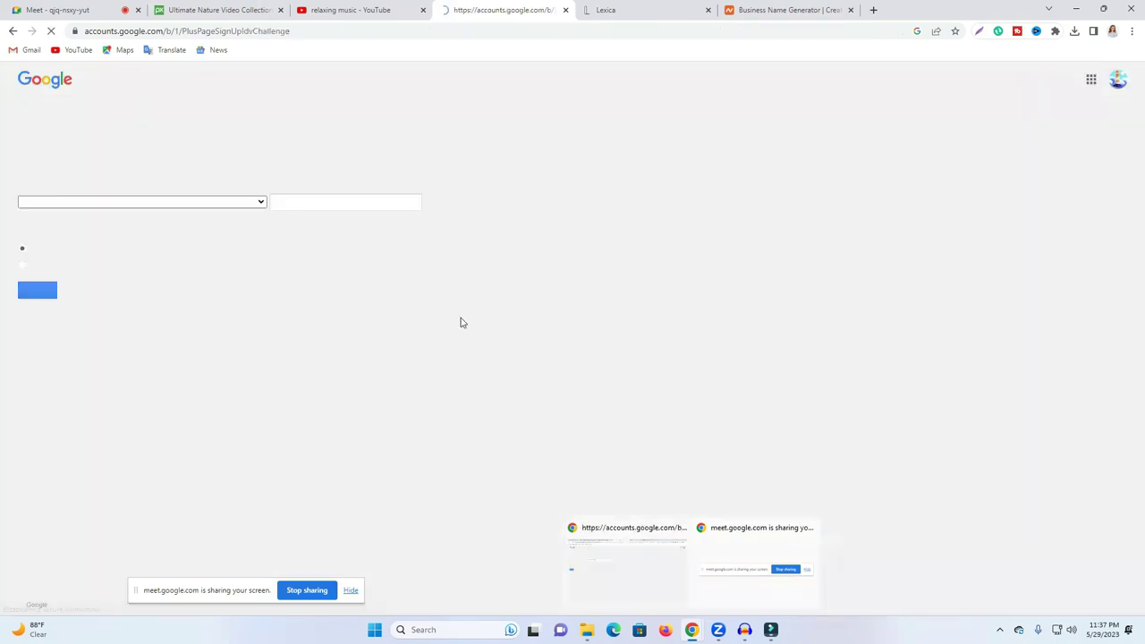
{"action": "left_click", "coordinate": [332, 203]}
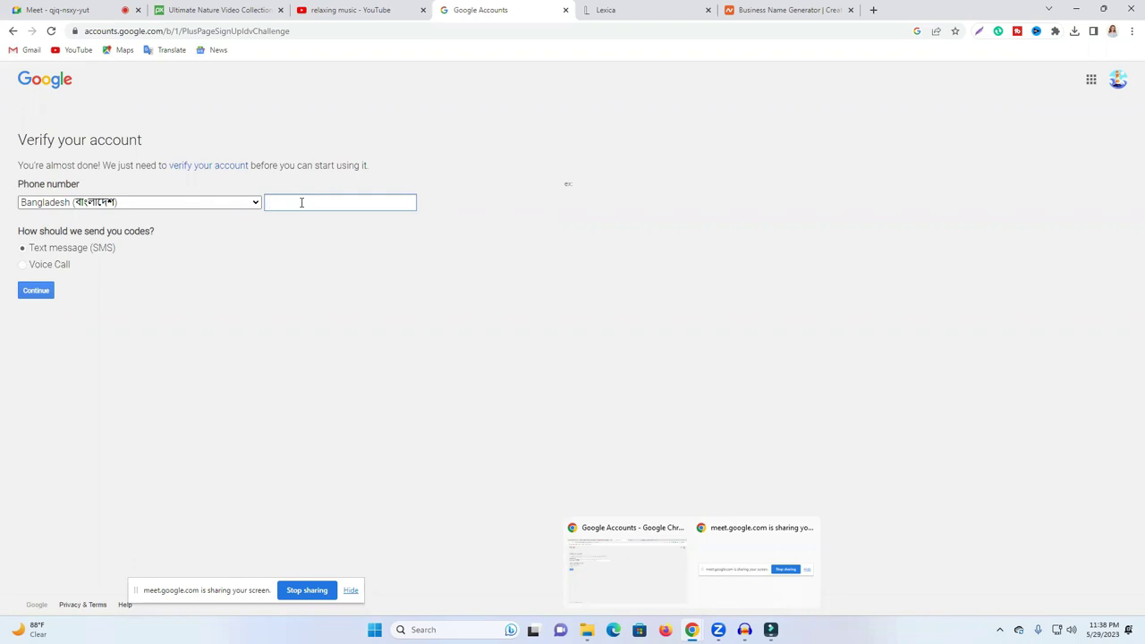
Step: Enter the verification phone number, submit it, and refocus the phone field to retry
{"action": "left_click", "coordinate": [40, 292]}
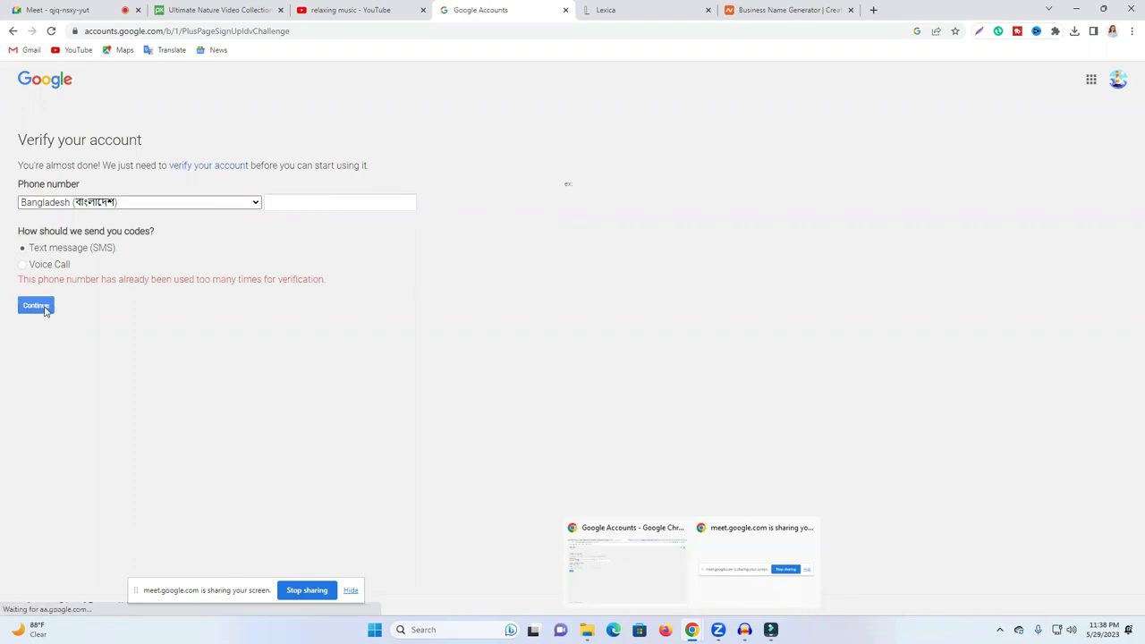
{"action": "left_click", "coordinate": [316, 199]}
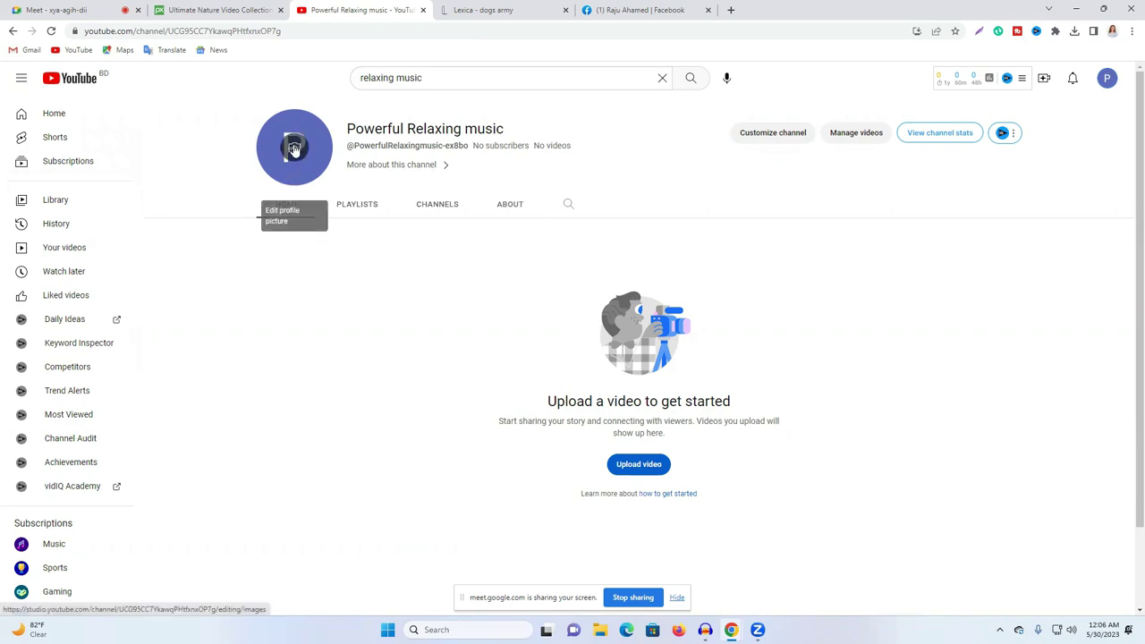
Step: Open Channel customization in Studio, dismiss the Welcome and Dark theme notices, and open a new tab
{"action": "left_click", "coordinate": [772, 134]}
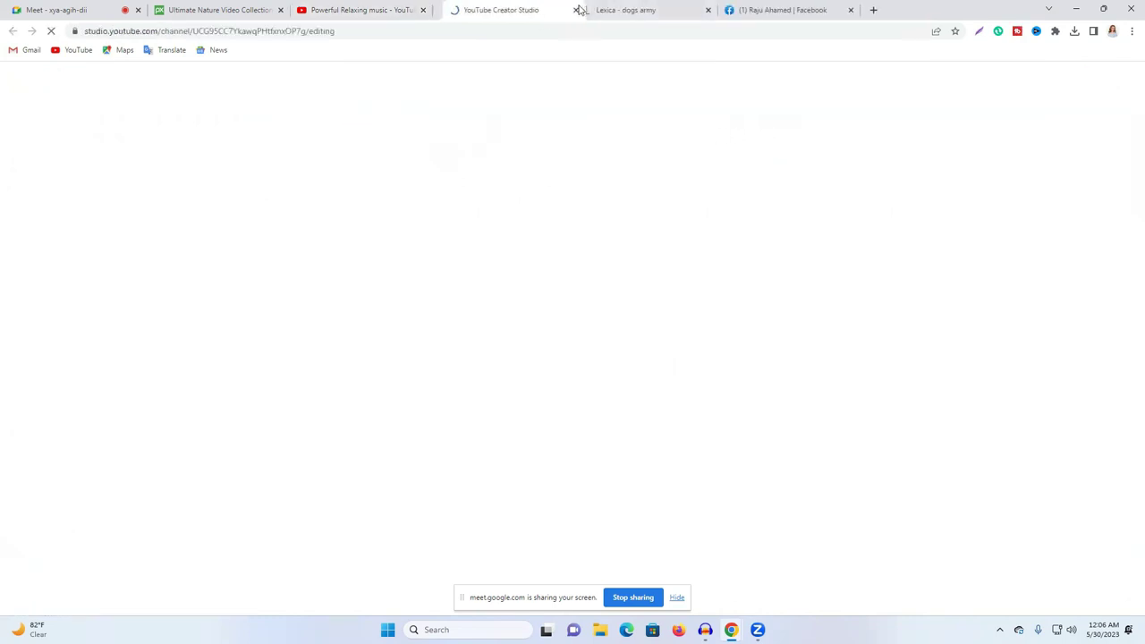
{"action": "left_click_drag", "start_coordinate": [506, 9], "coordinate": [741, 9]}
{"action": "left_click", "coordinate": [587, 459]}
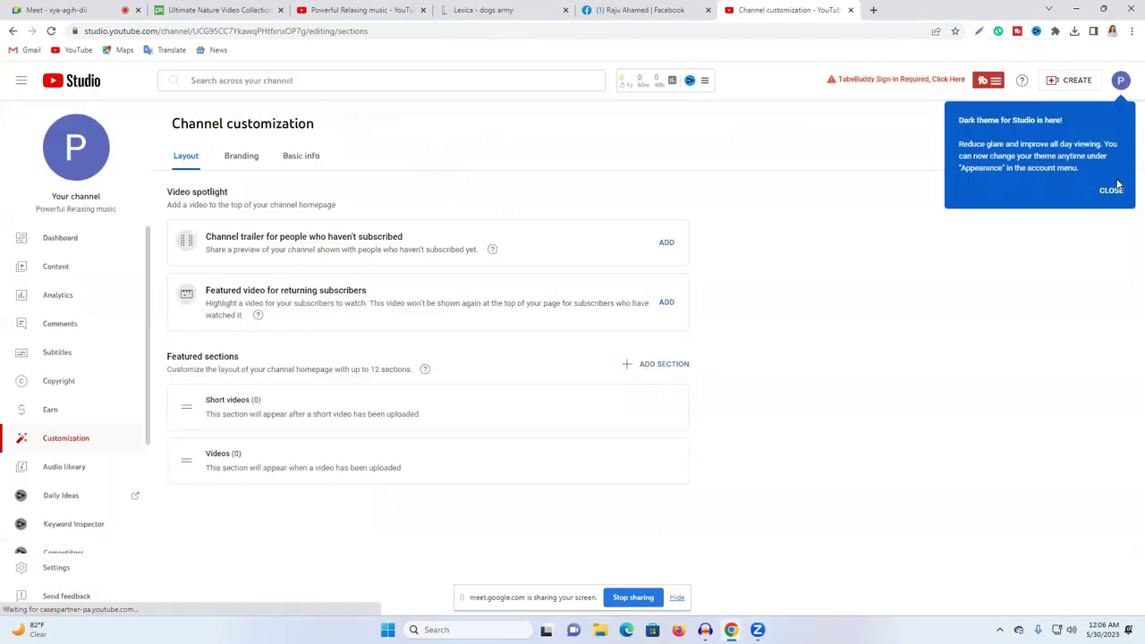
{"action": "left_click", "coordinate": [1112, 191]}
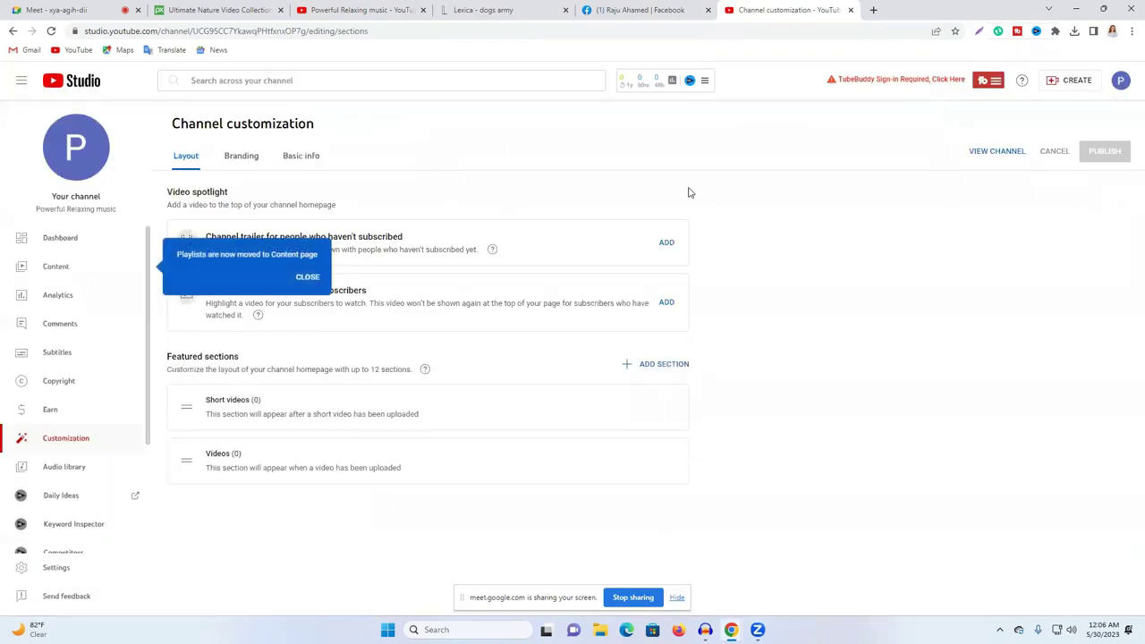
{"action": "left_click", "coordinate": [873, 10]}
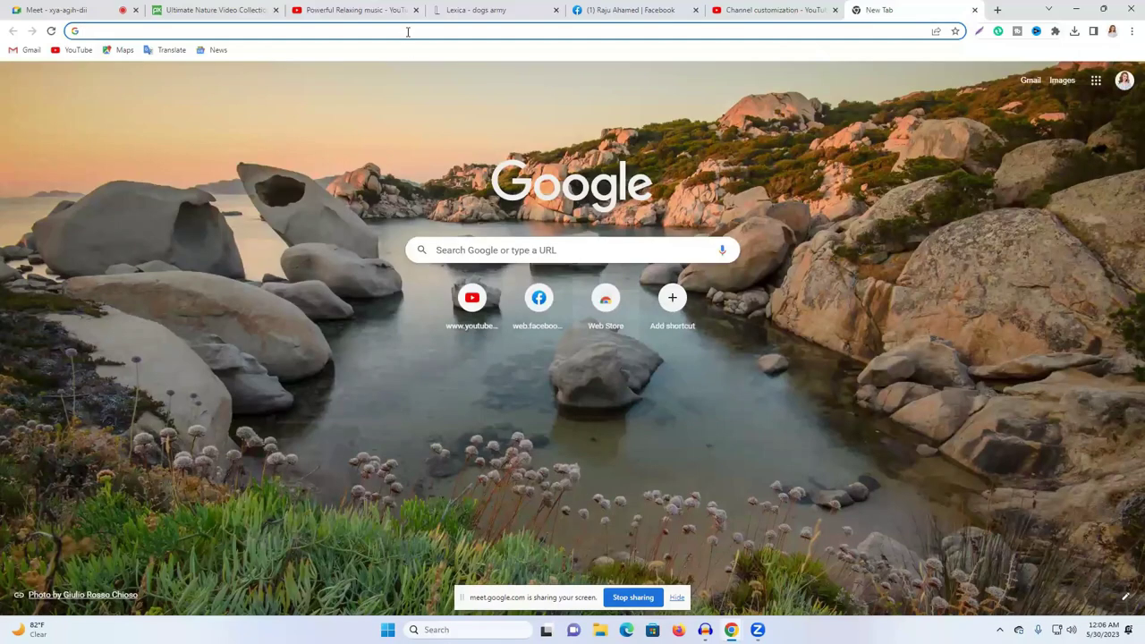
Step: Go to canva.com and search templates for 'logo', choosing the Logo suggestion
{"action": "type", "text": "c"}
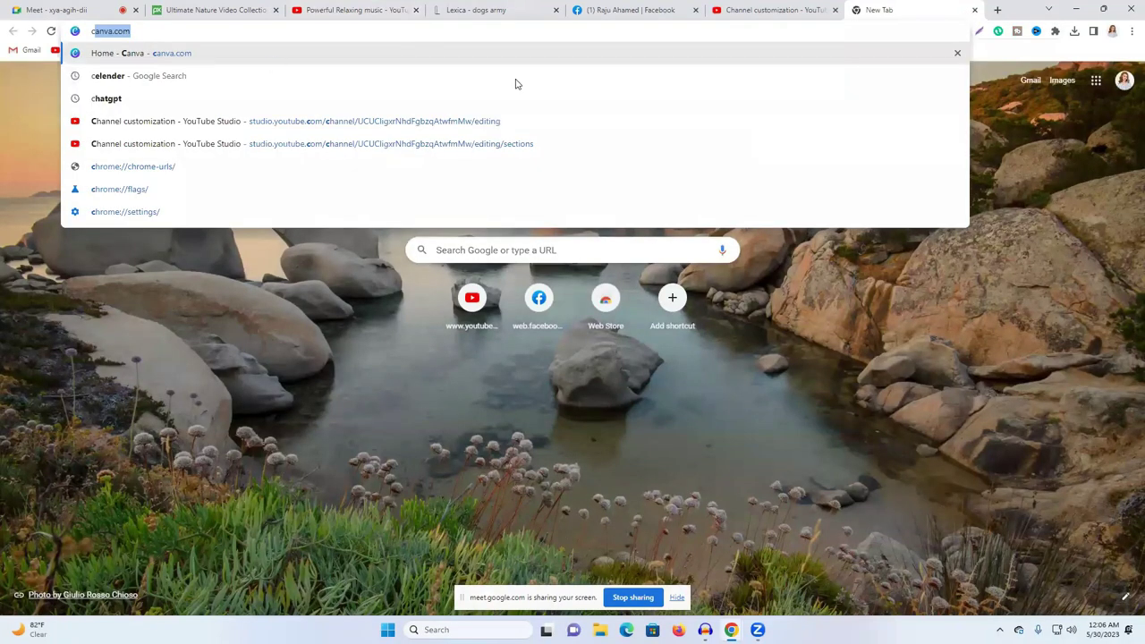
{"action": "key", "text": "Return"}
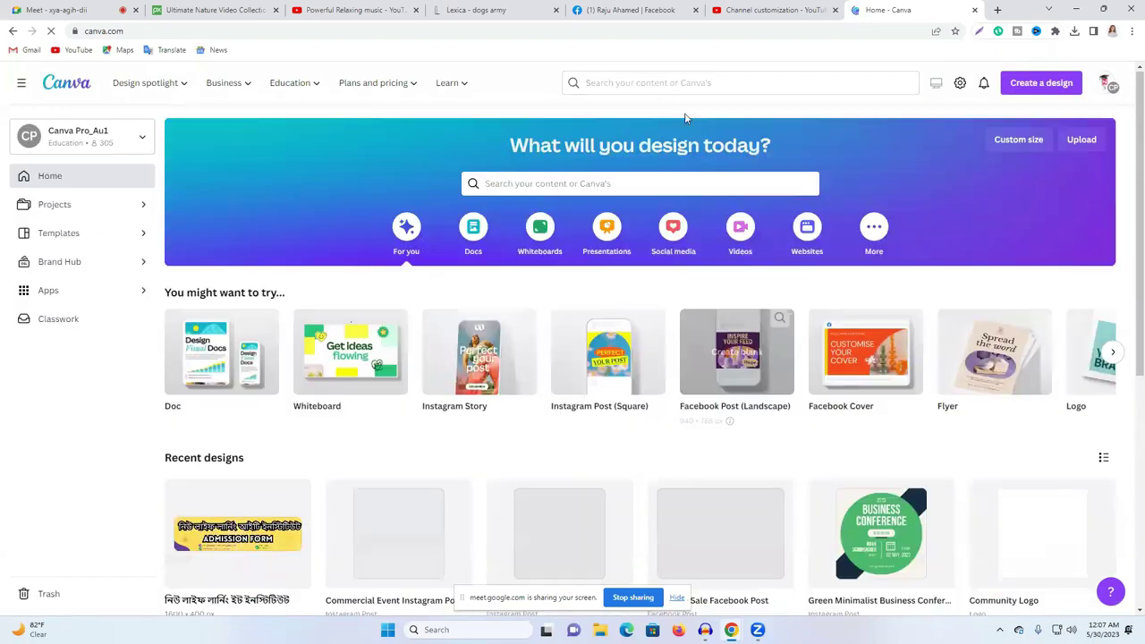
{"action": "left_click", "coordinate": [615, 185]}
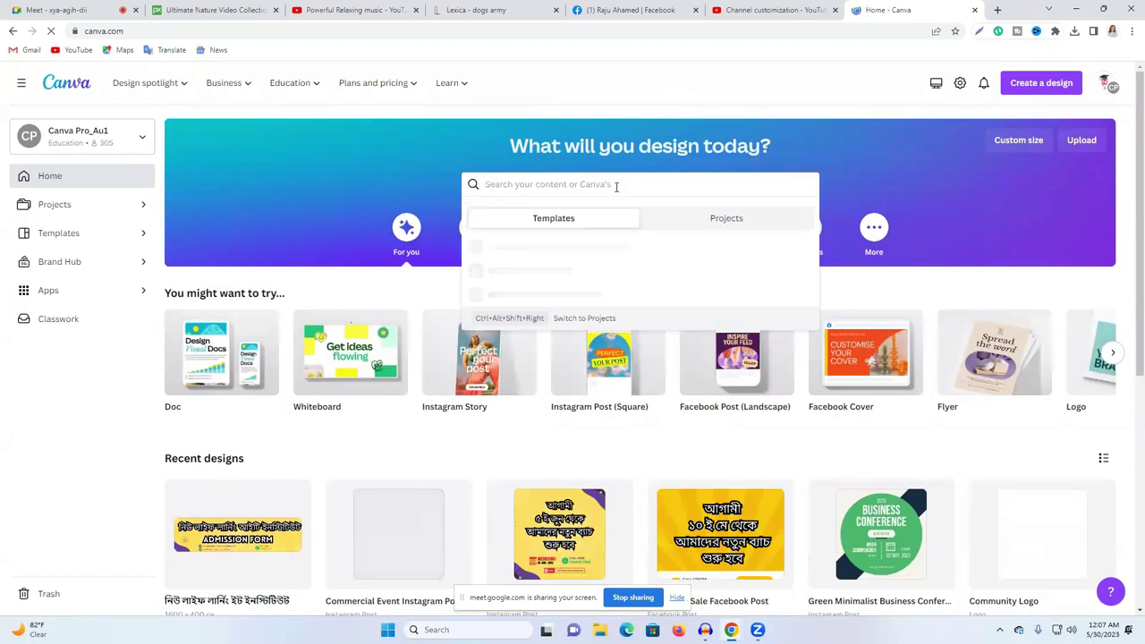
{"action": "type", "text": "logo"}
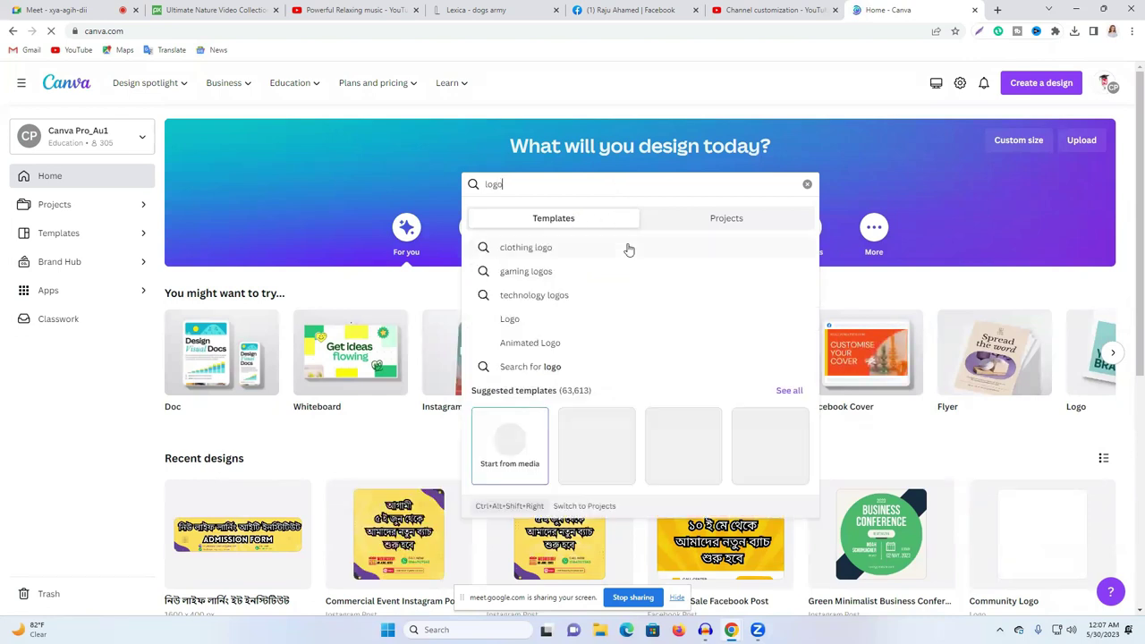
{"action": "left_click", "coordinate": [539, 326]}
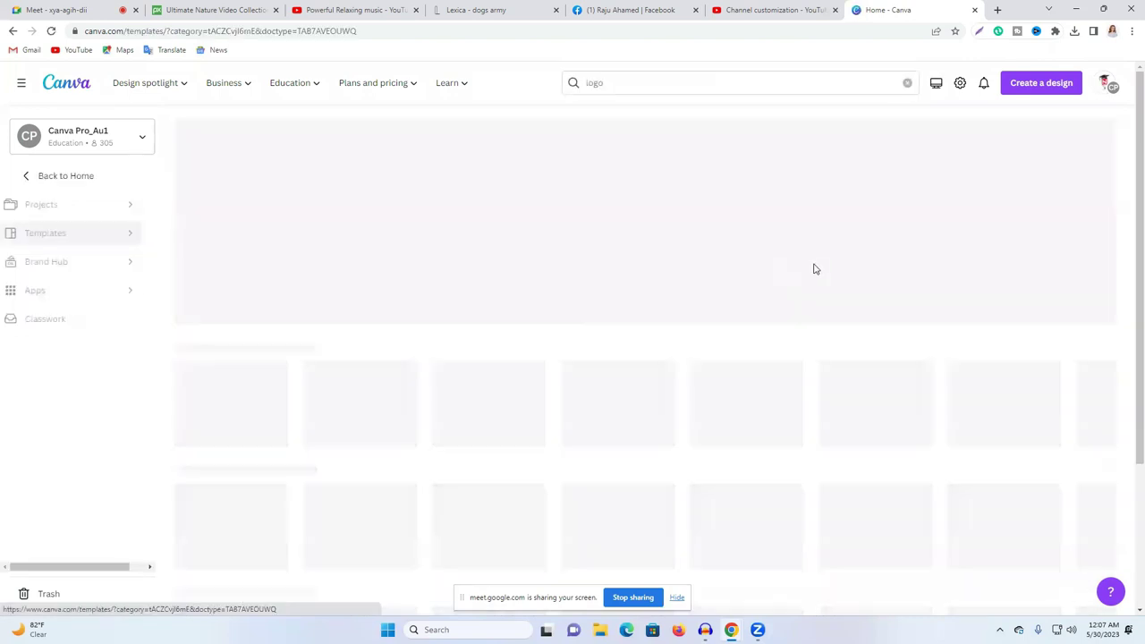
{"action": "scroll", "coordinate": [768, 265], "scroll_direction": "down", "scroll_amount": 2}
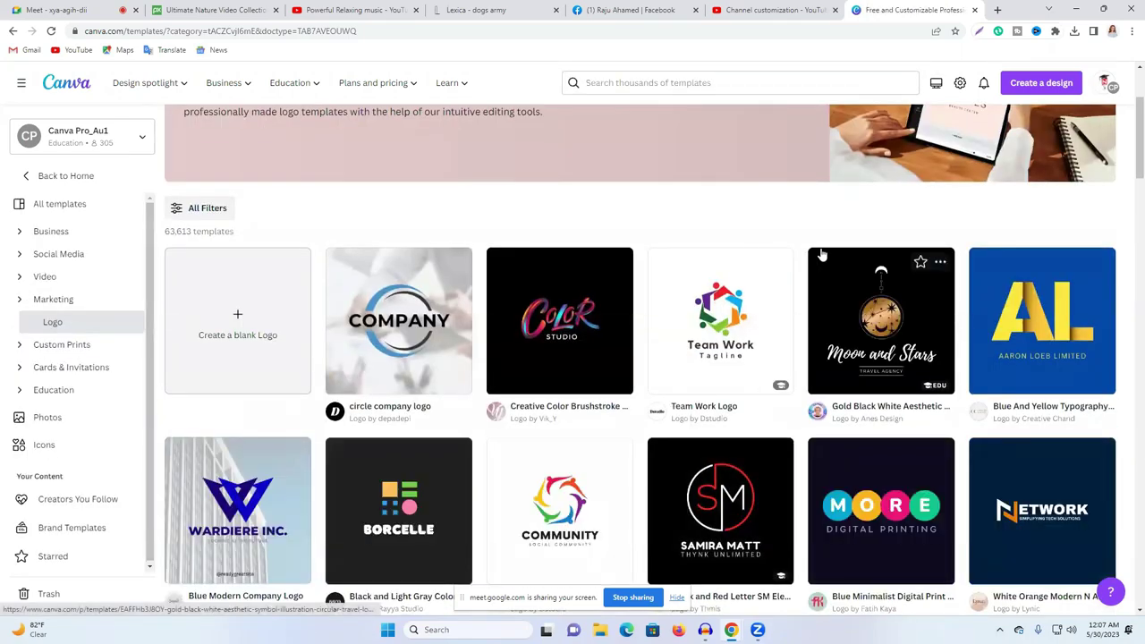
{"action": "scroll", "coordinate": [779, 273], "scroll_direction": "down", "scroll_amount": 1}
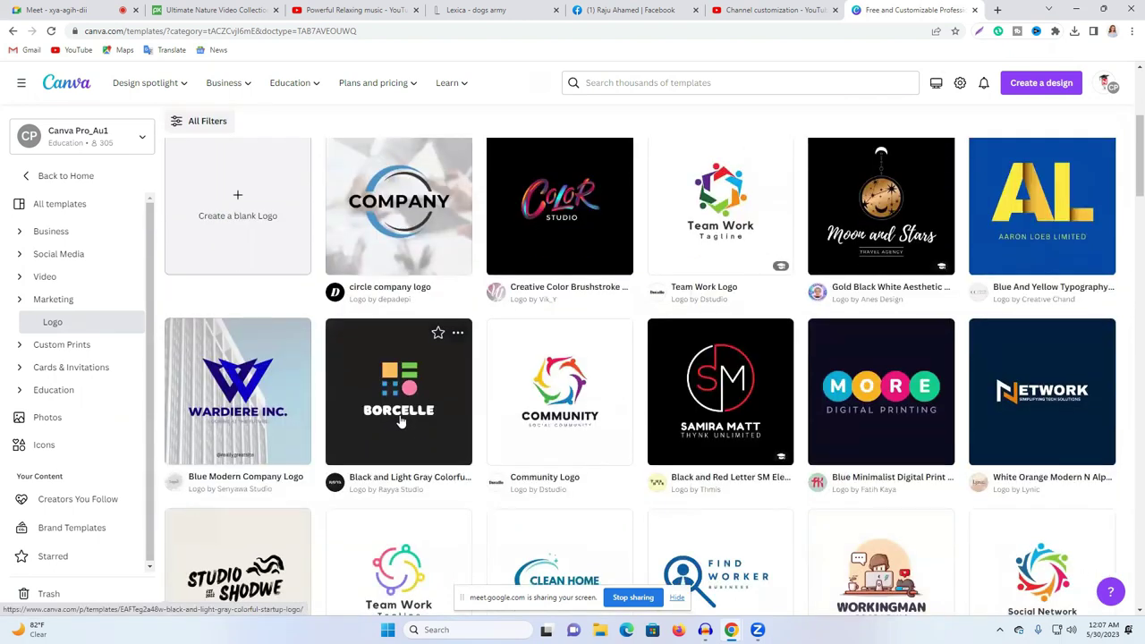
{"action": "scroll", "coordinate": [401, 422], "scroll_direction": "down", "scroll_amount": 1}
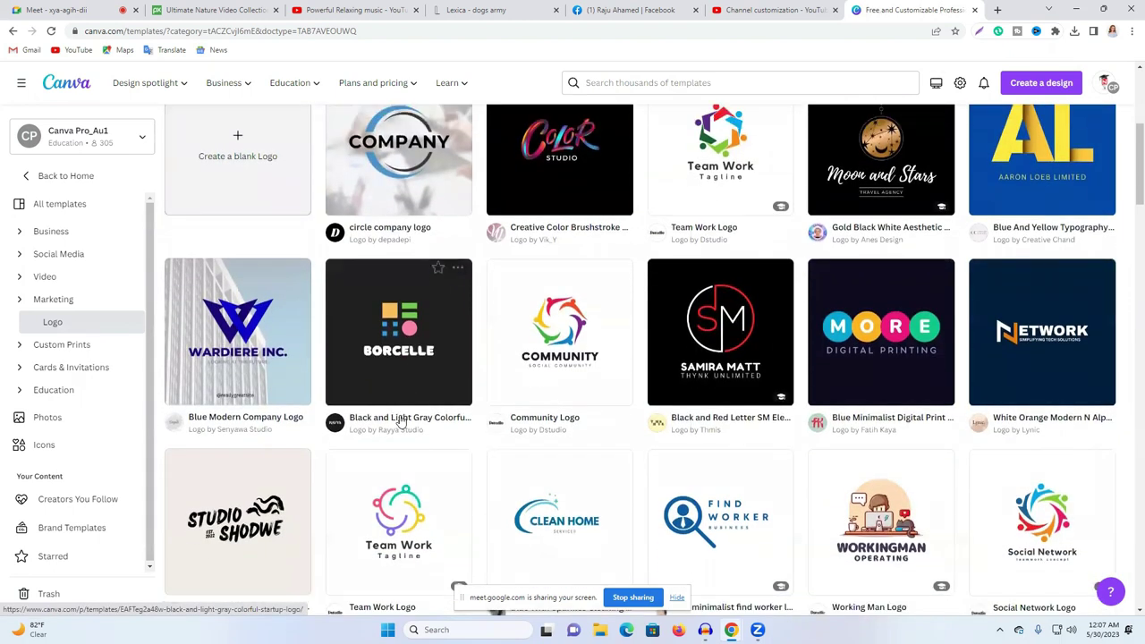
{"action": "scroll", "coordinate": [401, 422], "scroll_direction": "down", "scroll_amount": 2}
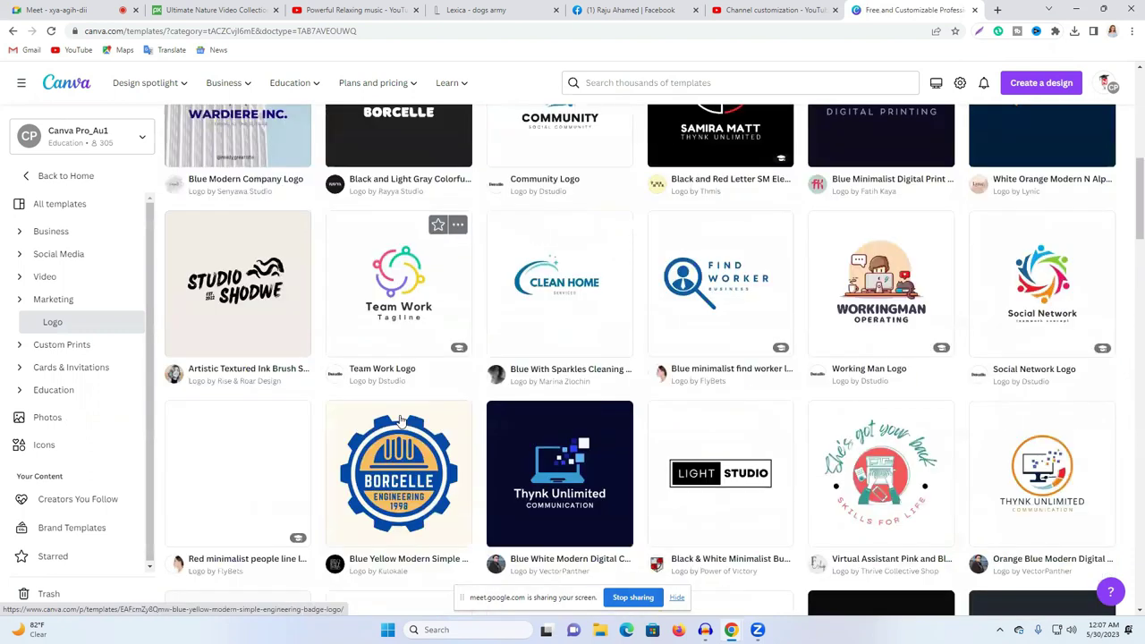
{"action": "scroll", "coordinate": [447, 394], "scroll_direction": "down", "scroll_amount": 3}
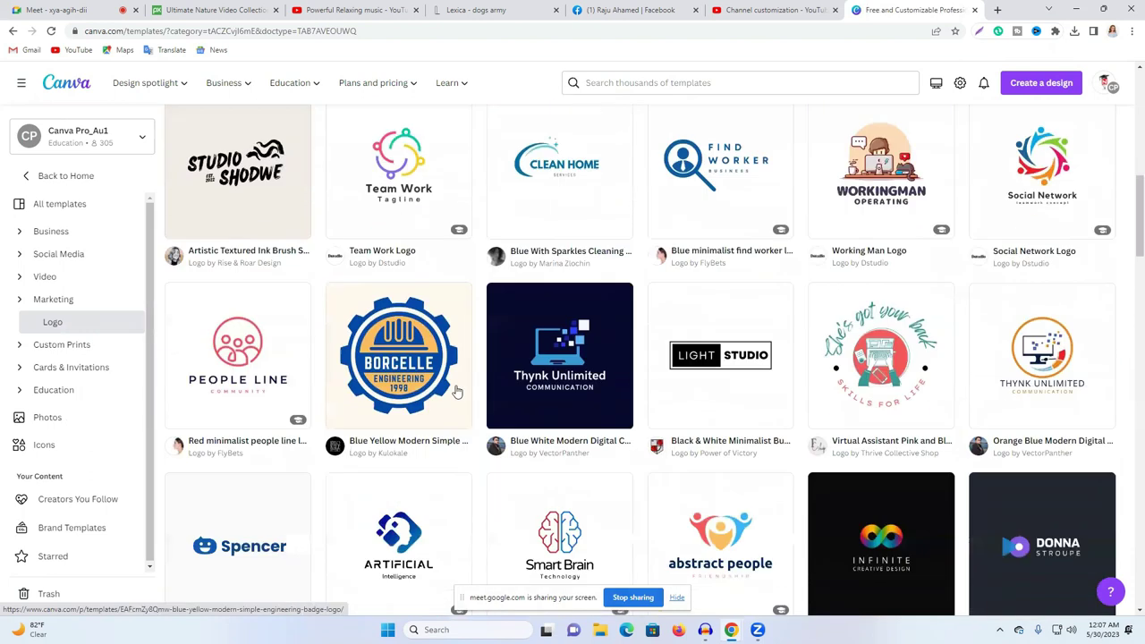
{"action": "scroll", "coordinate": [707, 340], "scroll_direction": "down", "scroll_amount": 1}
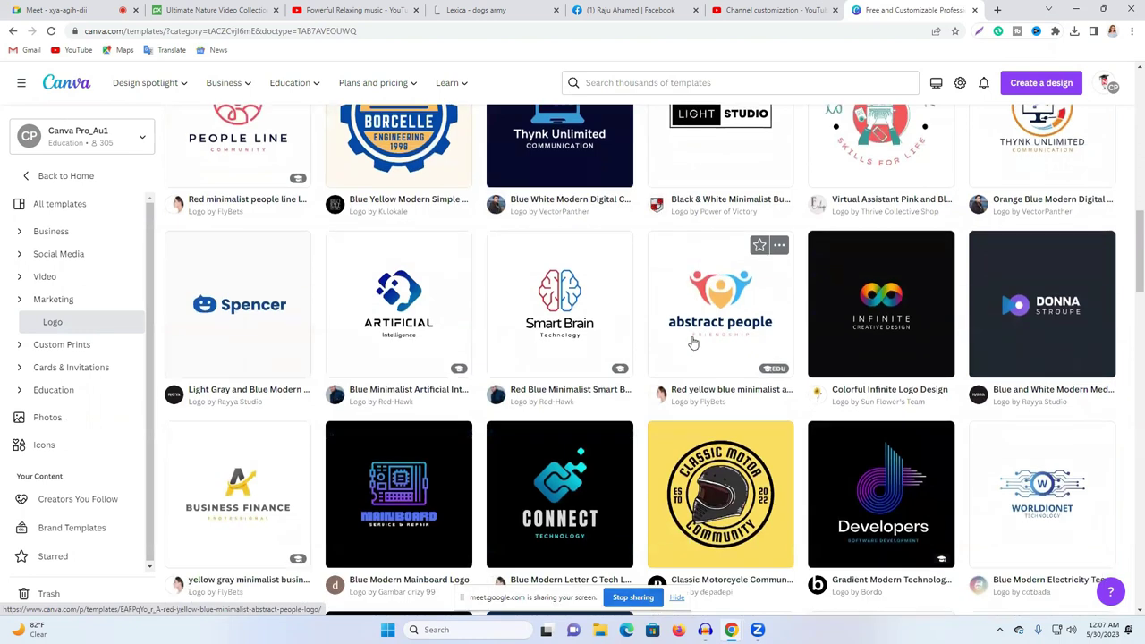
{"action": "scroll", "coordinate": [694, 341], "scroll_direction": "down", "scroll_amount": 1}
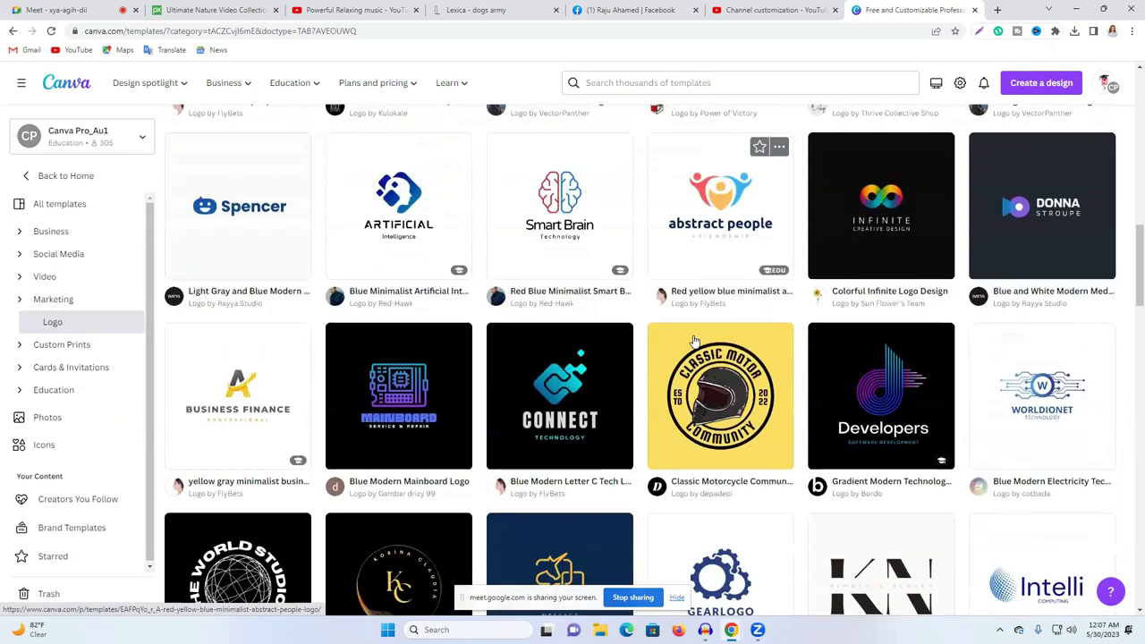
{"action": "scroll", "coordinate": [694, 341], "scroll_direction": "down", "scroll_amount": 1}
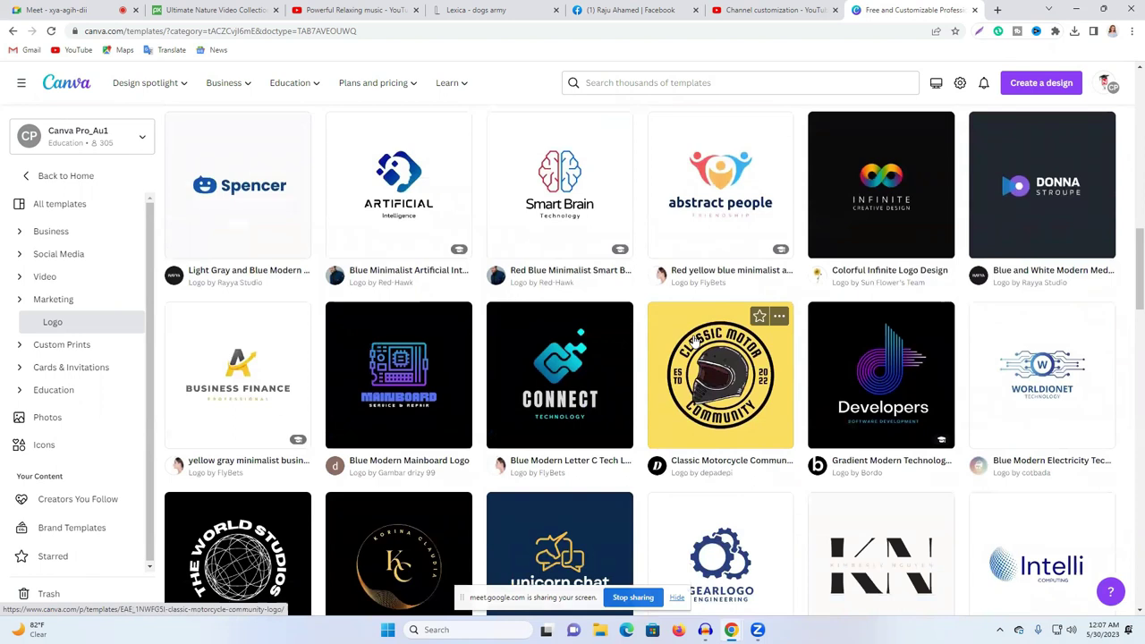
{"action": "scroll", "coordinate": [695, 341], "scroll_direction": "down", "scroll_amount": 2}
{"action": "scroll", "coordinate": [694, 341], "scroll_direction": "down", "scroll_amount": 2}
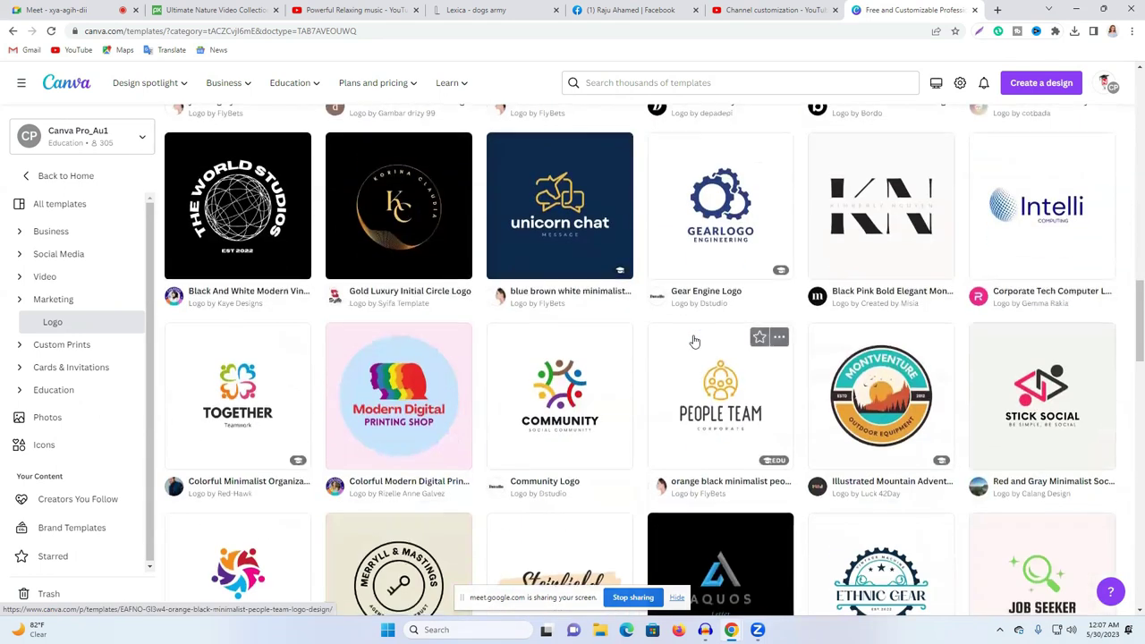
{"action": "scroll", "coordinate": [695, 341], "scroll_direction": "down", "scroll_amount": 1}
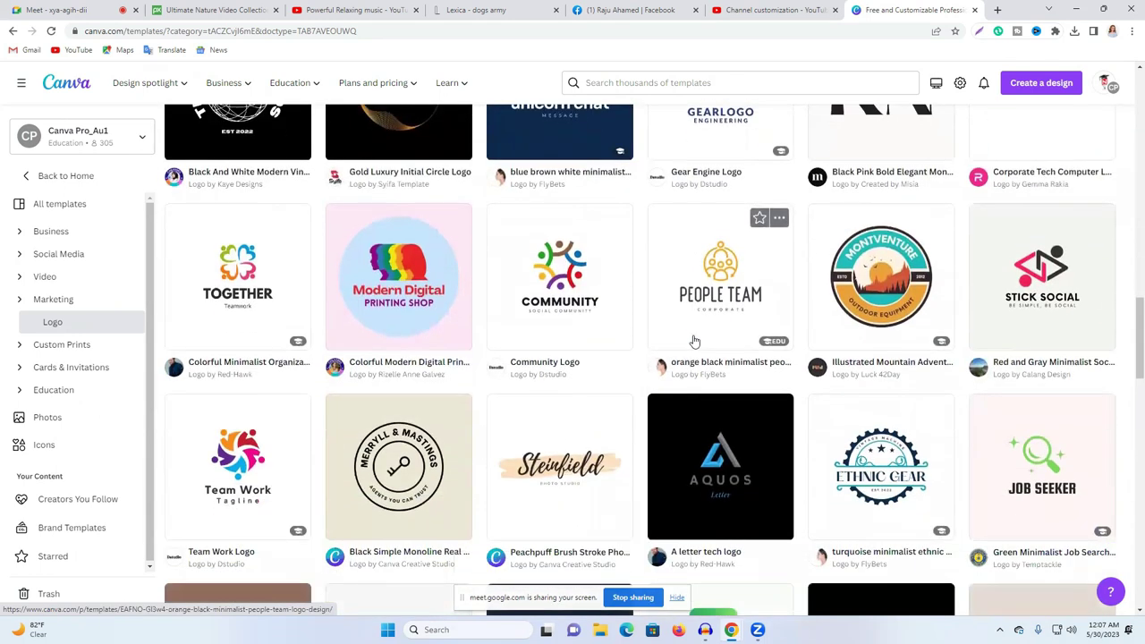
{"action": "scroll", "coordinate": [695, 341], "scroll_direction": "down", "scroll_amount": 2}
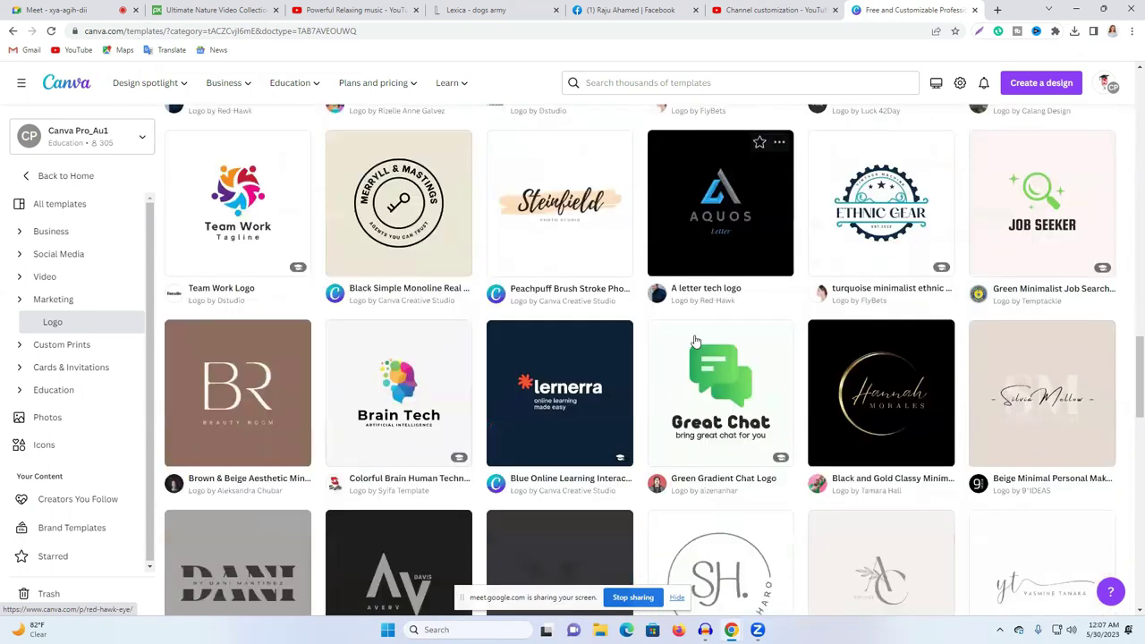
{"action": "scroll", "coordinate": [695, 341], "scroll_direction": "down", "scroll_amount": 2}
{"action": "scroll", "coordinate": [695, 341], "scroll_direction": "down", "scroll_amount": 5}
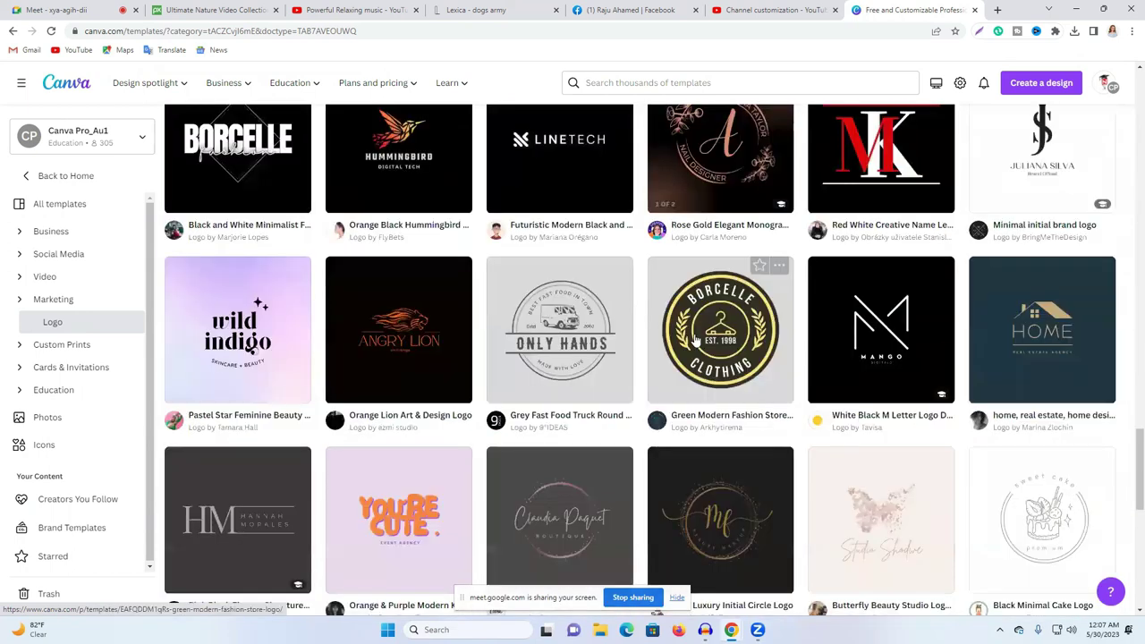
{"action": "scroll", "coordinate": [695, 341], "scroll_direction": "down", "scroll_amount": 3}
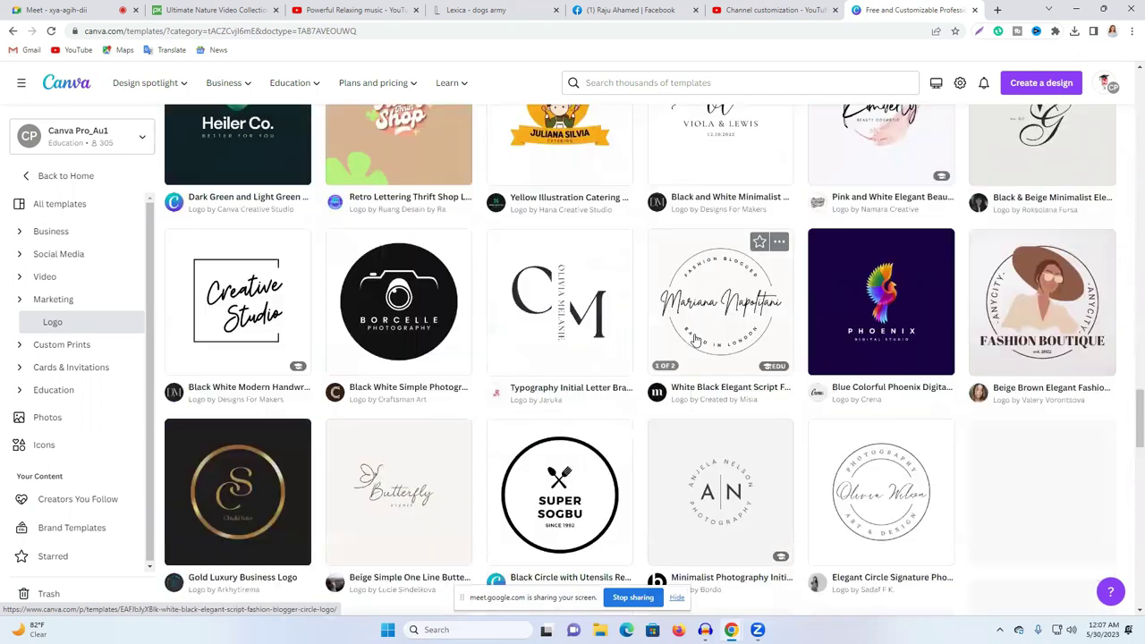
{"action": "scroll", "coordinate": [695, 341], "scroll_direction": "down", "scroll_amount": 2}
{"action": "left_click", "coordinate": [54, 10]}
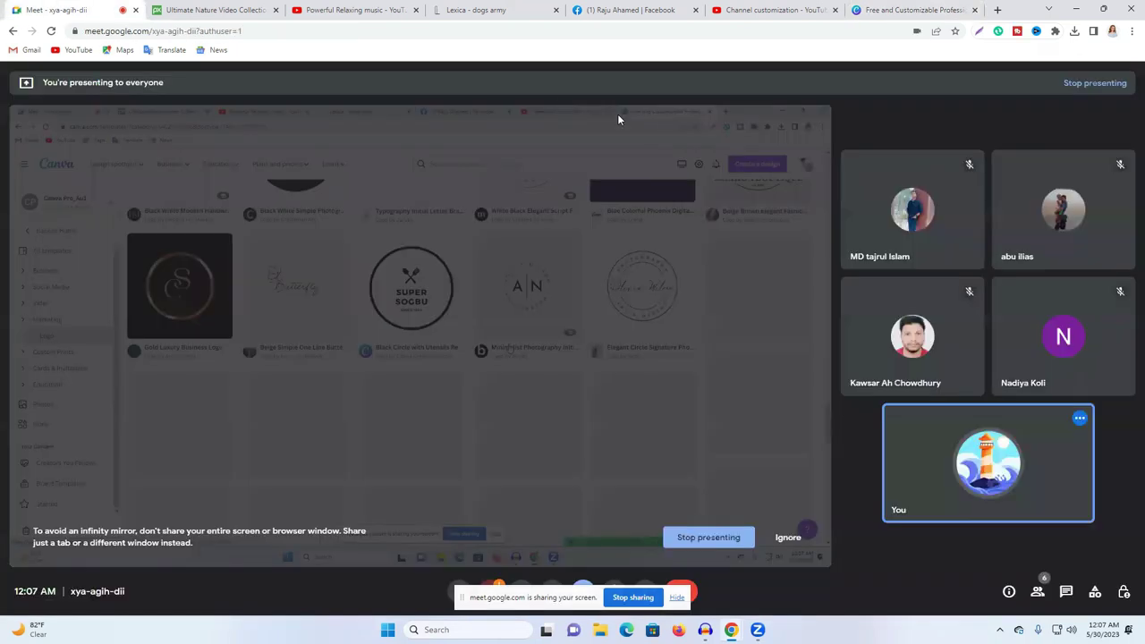
{"action": "left_click", "coordinate": [879, 7]}
Step: Scroll far down the Logo templates grid and open the 'Lotus flower logo gradient' template preview
{"action": "scroll", "coordinate": [760, 313], "scroll_direction": "down", "scroll_amount": 3}
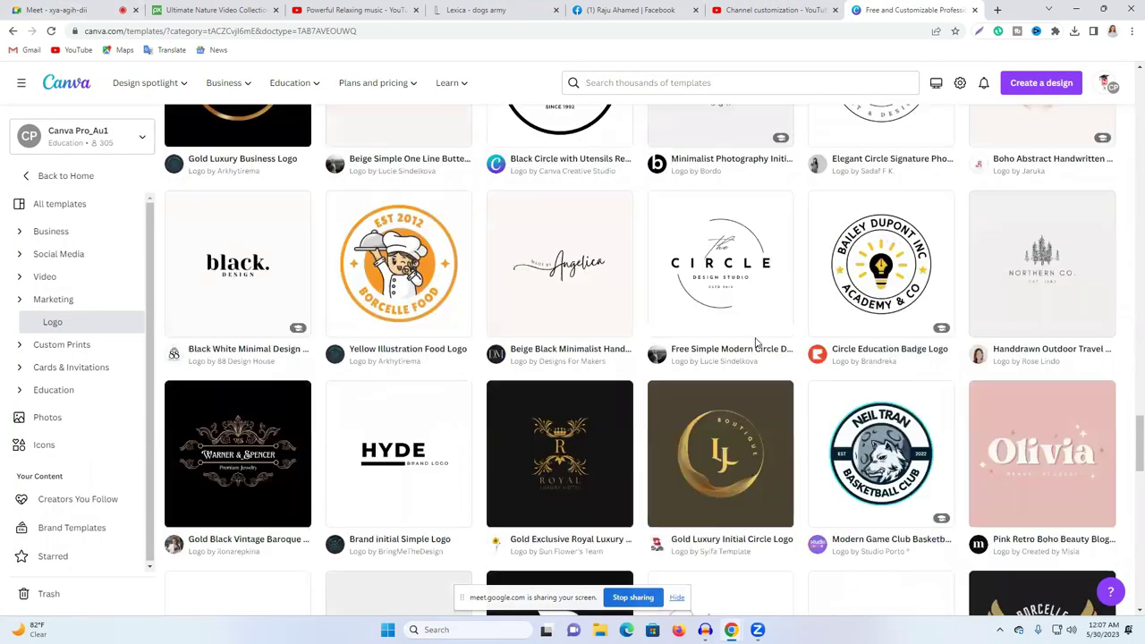
{"action": "scroll", "coordinate": [760, 313], "scroll_direction": "down", "scroll_amount": 6}
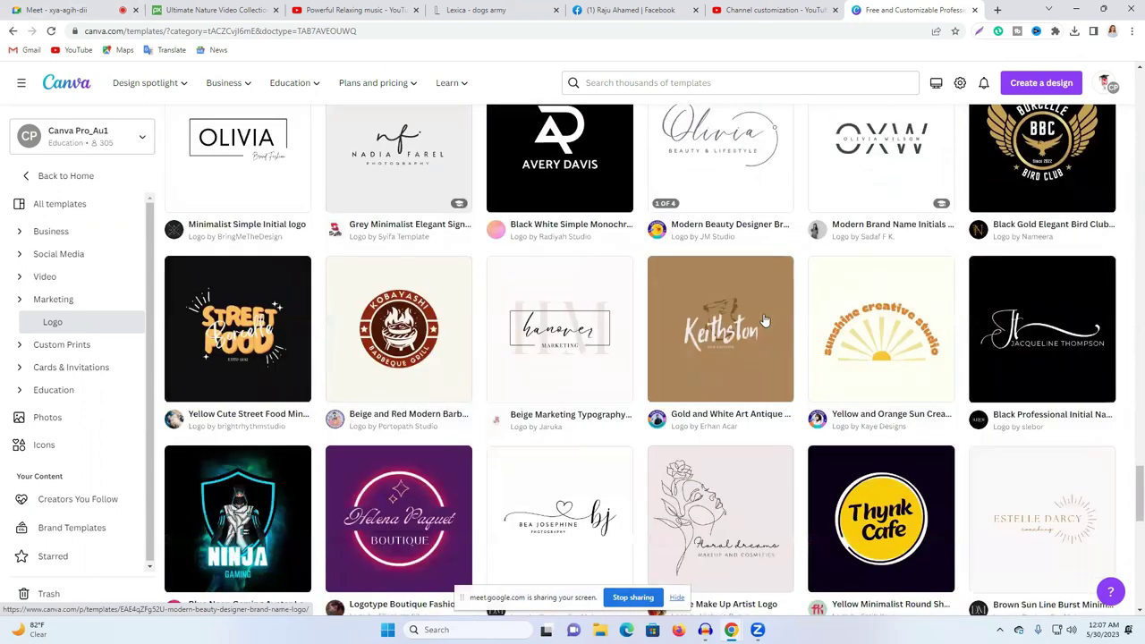
{"action": "scroll", "coordinate": [787, 322], "scroll_direction": "down", "scroll_amount": 4}
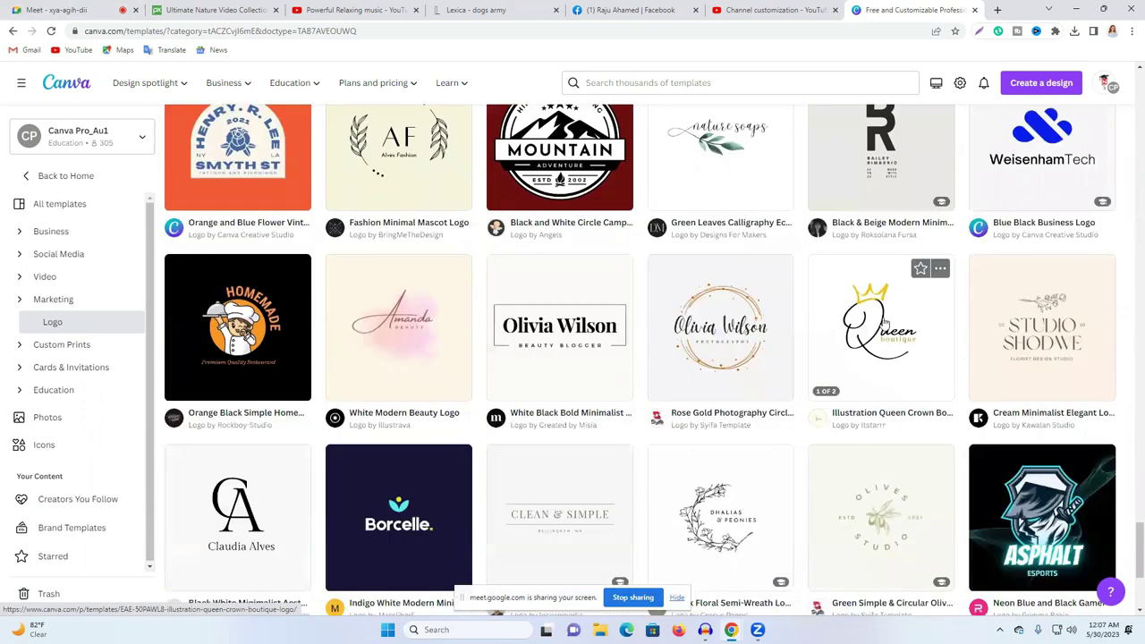
{"action": "scroll", "coordinate": [757, 336], "scroll_direction": "down", "scroll_amount": 2}
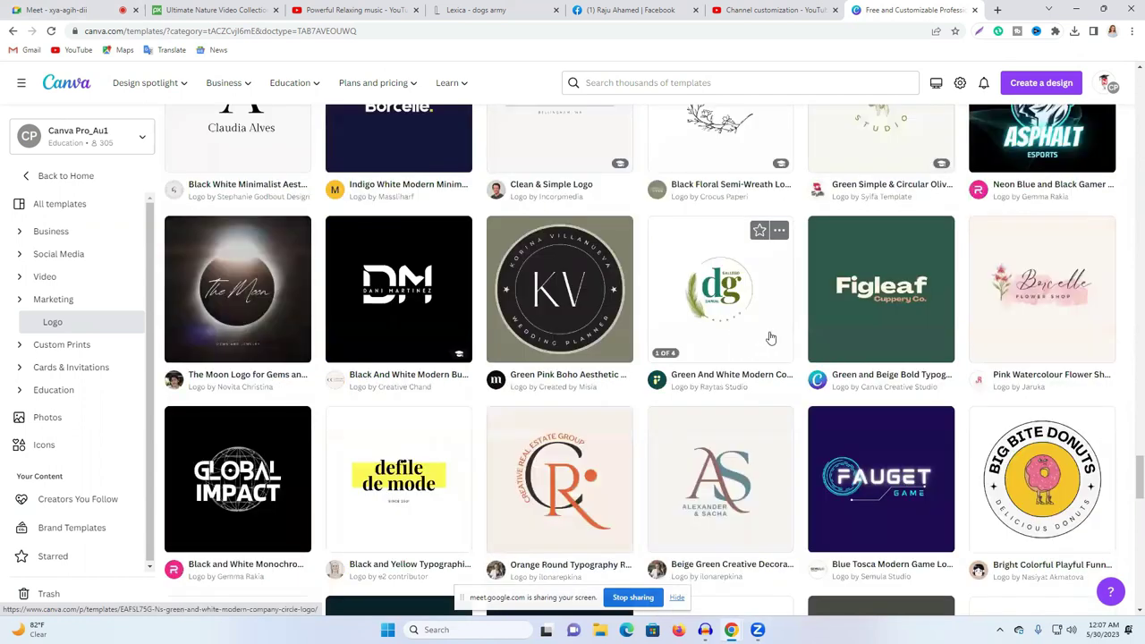
{"action": "scroll", "coordinate": [771, 338], "scroll_direction": "down", "scroll_amount": 6}
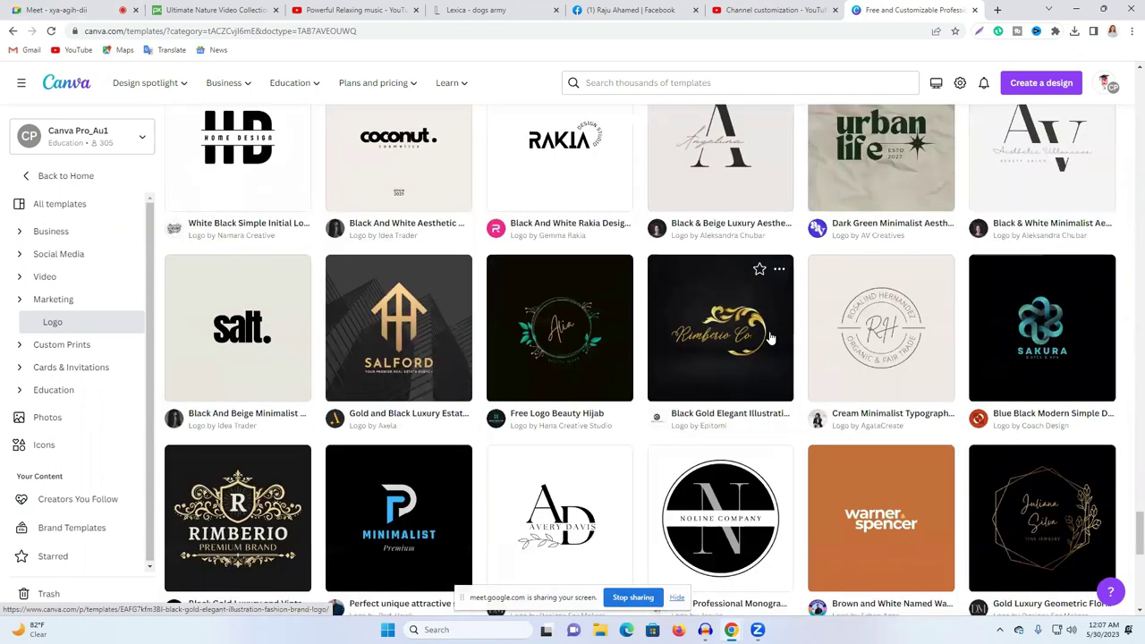
{"action": "scroll", "coordinate": [771, 338], "scroll_direction": "down", "scroll_amount": 4}
{"action": "scroll", "coordinate": [771, 339], "scroll_direction": "up", "scroll_amount": 2}
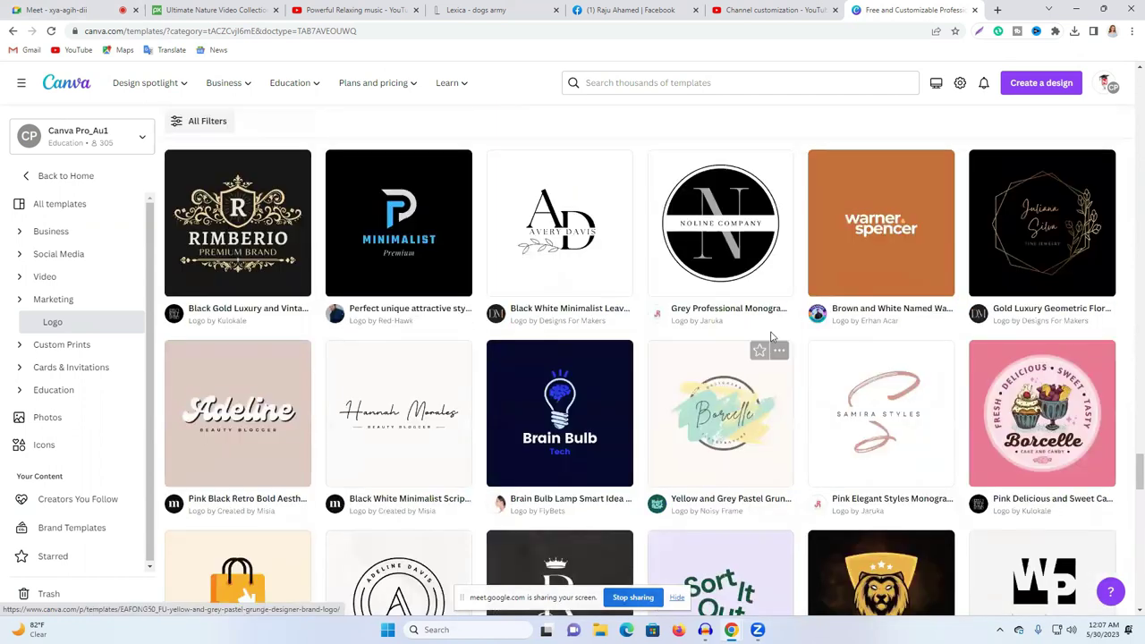
{"action": "scroll", "coordinate": [772, 338], "scroll_direction": "down", "scroll_amount": 2}
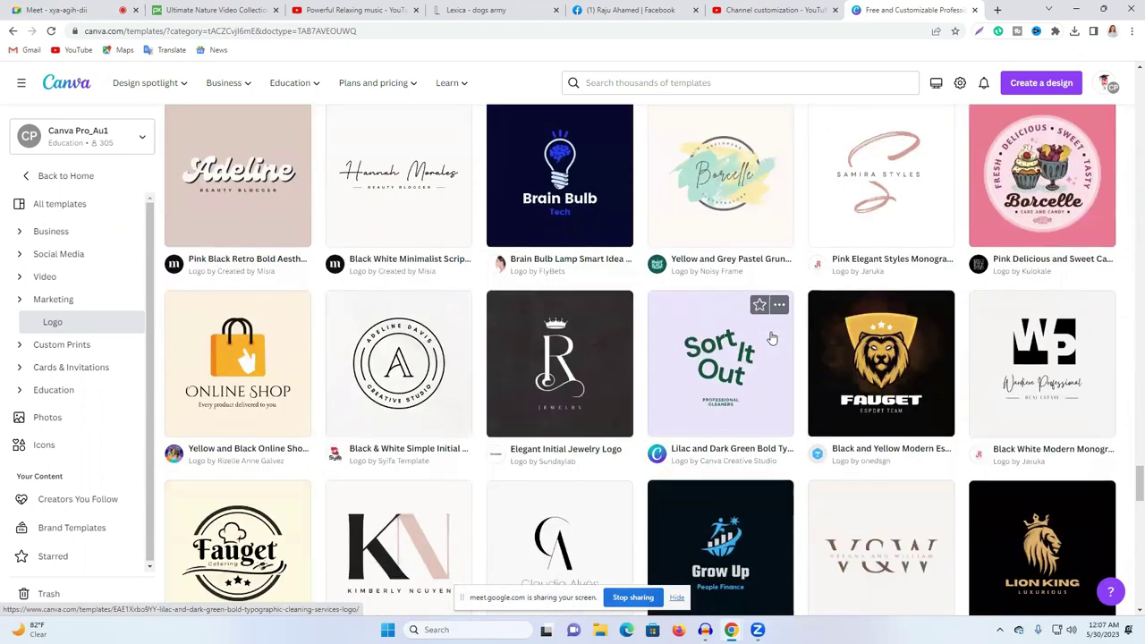
{"action": "scroll", "coordinate": [771, 338], "scroll_direction": "down", "scroll_amount": 2}
{"action": "scroll", "coordinate": [771, 339], "scroll_direction": "down", "scroll_amount": 2}
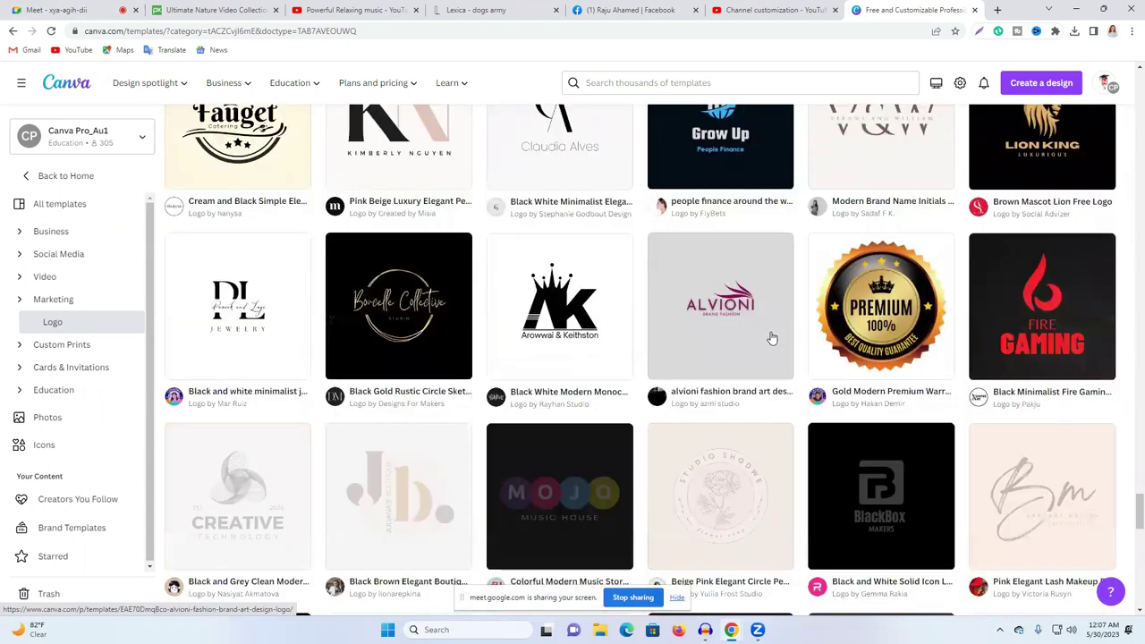
{"action": "scroll", "coordinate": [771, 339], "scroll_direction": "down", "scroll_amount": 2}
{"action": "scroll", "coordinate": [771, 338], "scroll_direction": "down", "scroll_amount": 2}
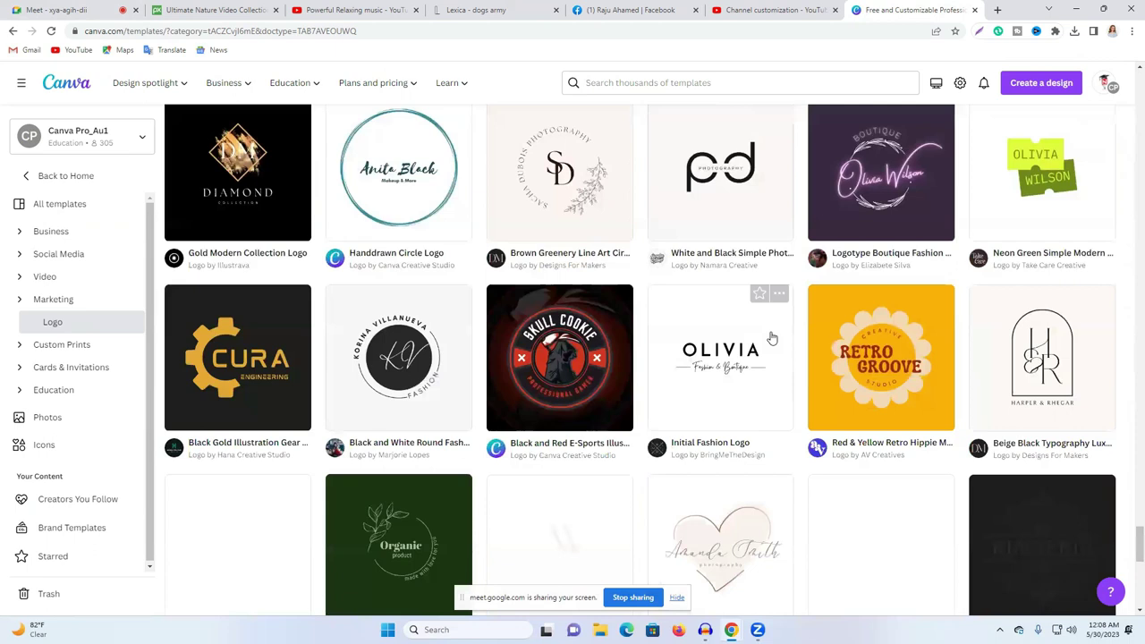
{"action": "scroll", "coordinate": [771, 338], "scroll_direction": "down", "scroll_amount": 6}
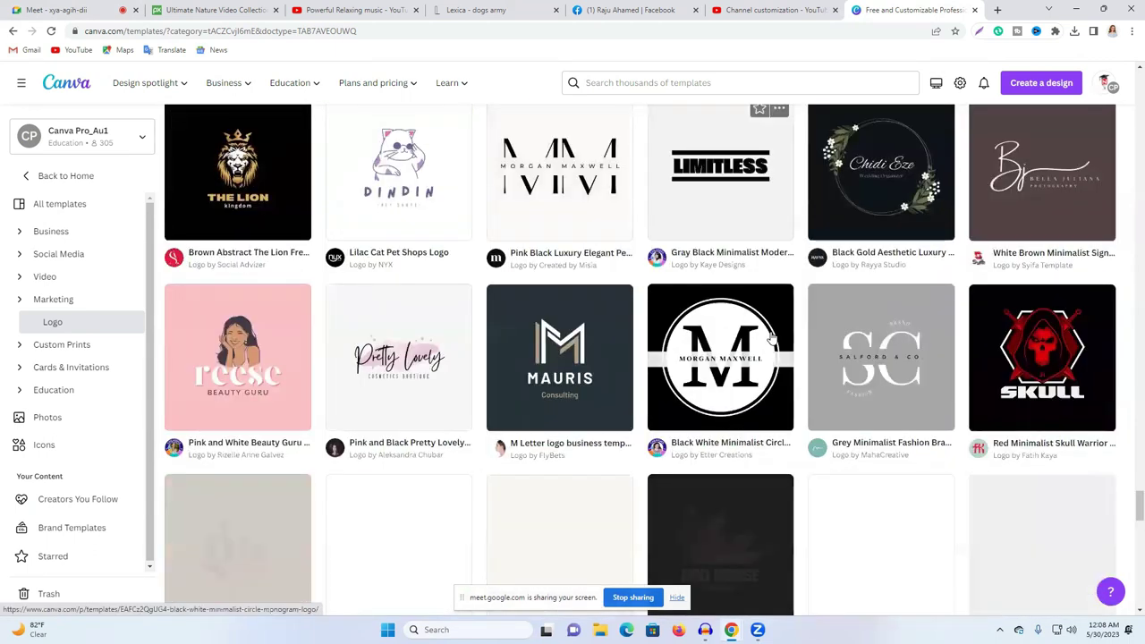
{"action": "scroll", "coordinate": [771, 339], "scroll_direction": "down", "scroll_amount": 3}
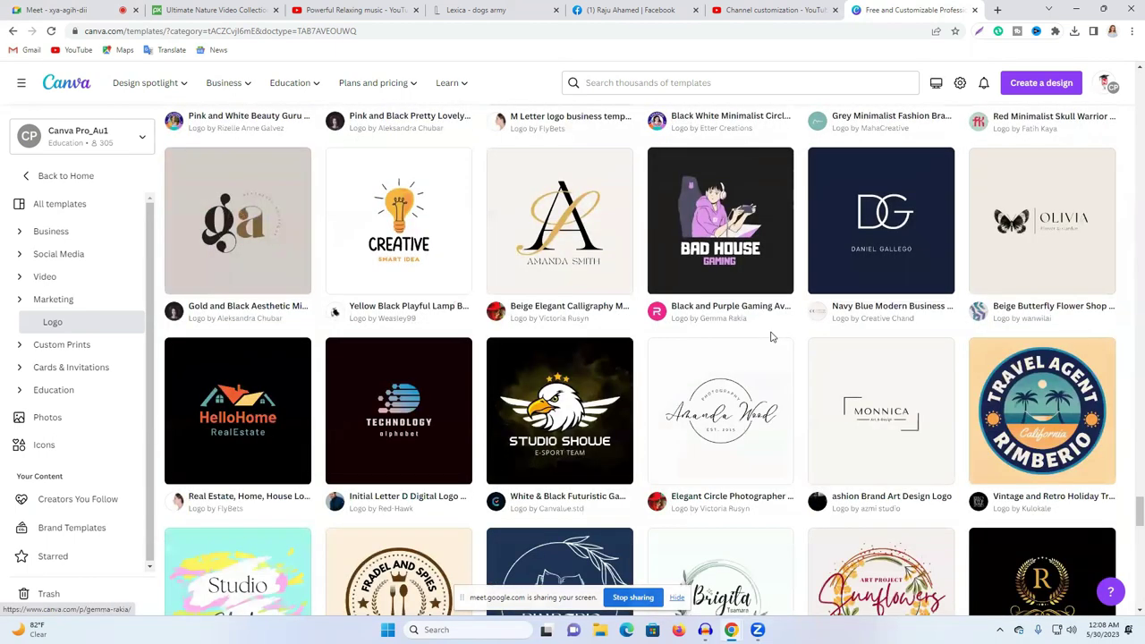
{"action": "scroll", "coordinate": [772, 338], "scroll_direction": "down", "scroll_amount": 3}
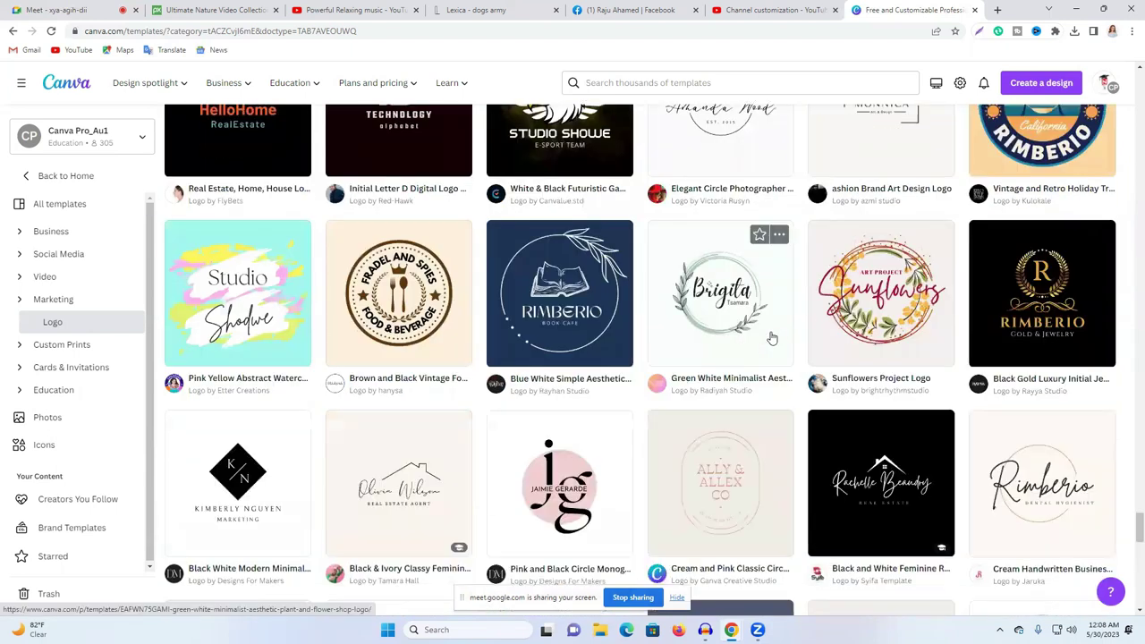
{"action": "scroll", "coordinate": [771, 339], "scroll_direction": "down", "scroll_amount": 5}
{"action": "scroll", "coordinate": [771, 339], "scroll_direction": "down", "scroll_amount": 4}
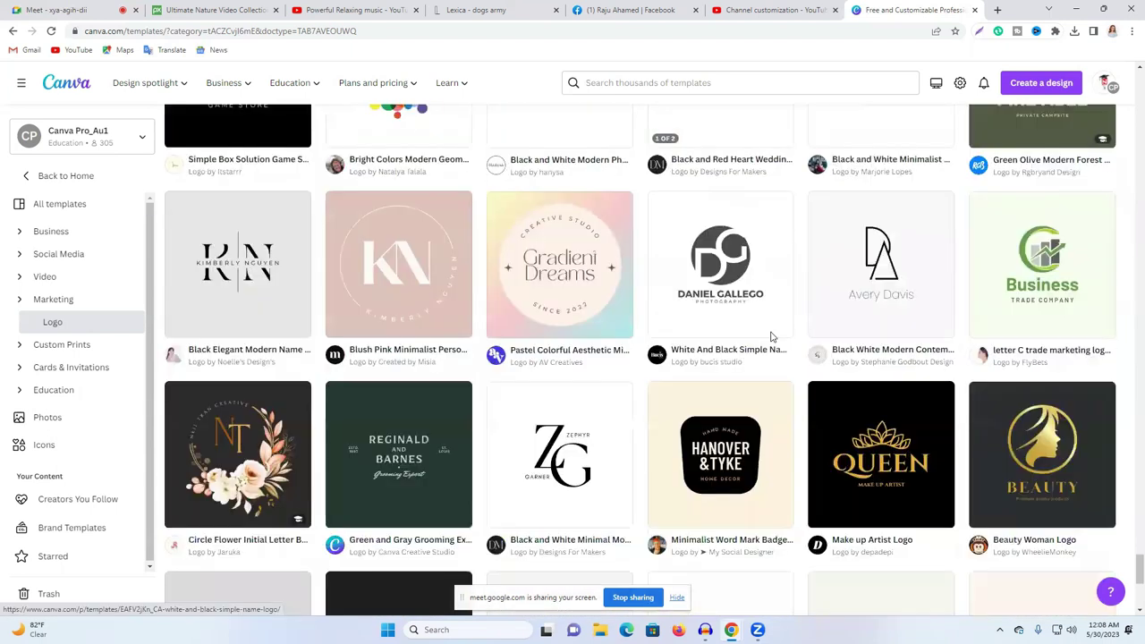
{"action": "scroll", "coordinate": [771, 338], "scroll_direction": "down", "scroll_amount": 3}
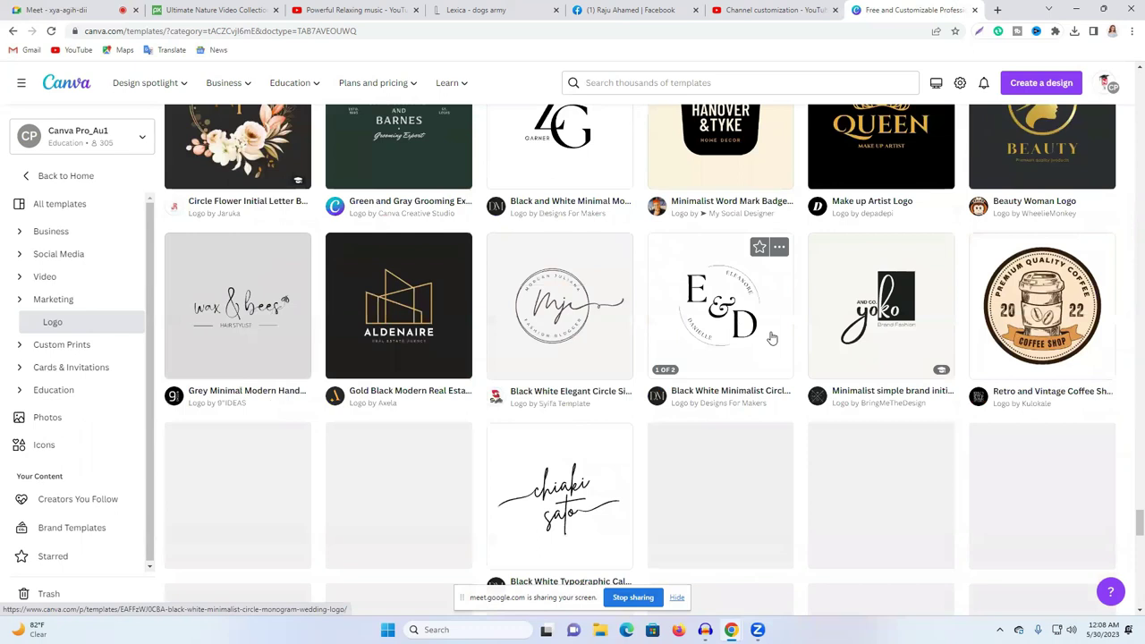
{"action": "scroll", "coordinate": [771, 338], "scroll_direction": "down", "scroll_amount": 3}
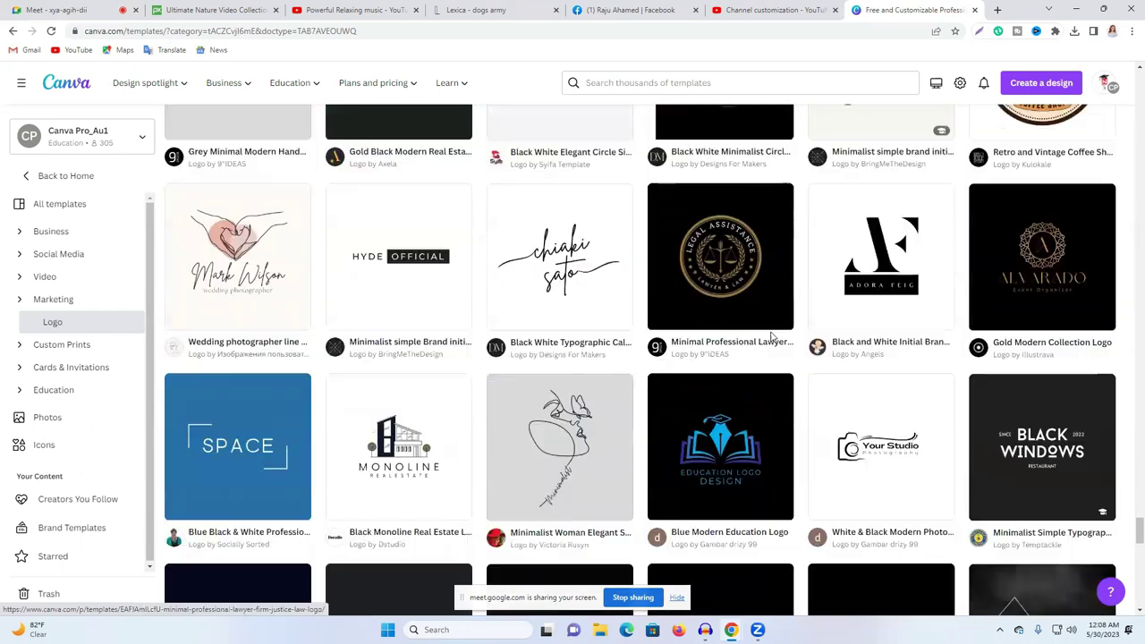
{"action": "scroll", "coordinate": [771, 338], "scroll_direction": "up", "scroll_amount": 2}
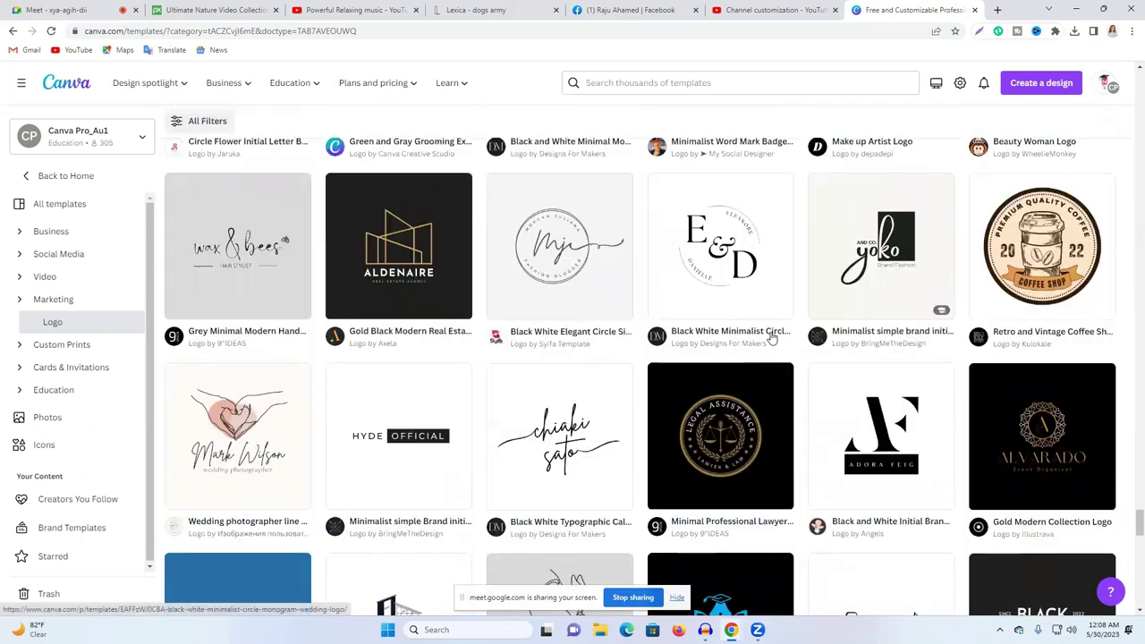
{"action": "scroll", "coordinate": [772, 339], "scroll_direction": "down", "scroll_amount": 7}
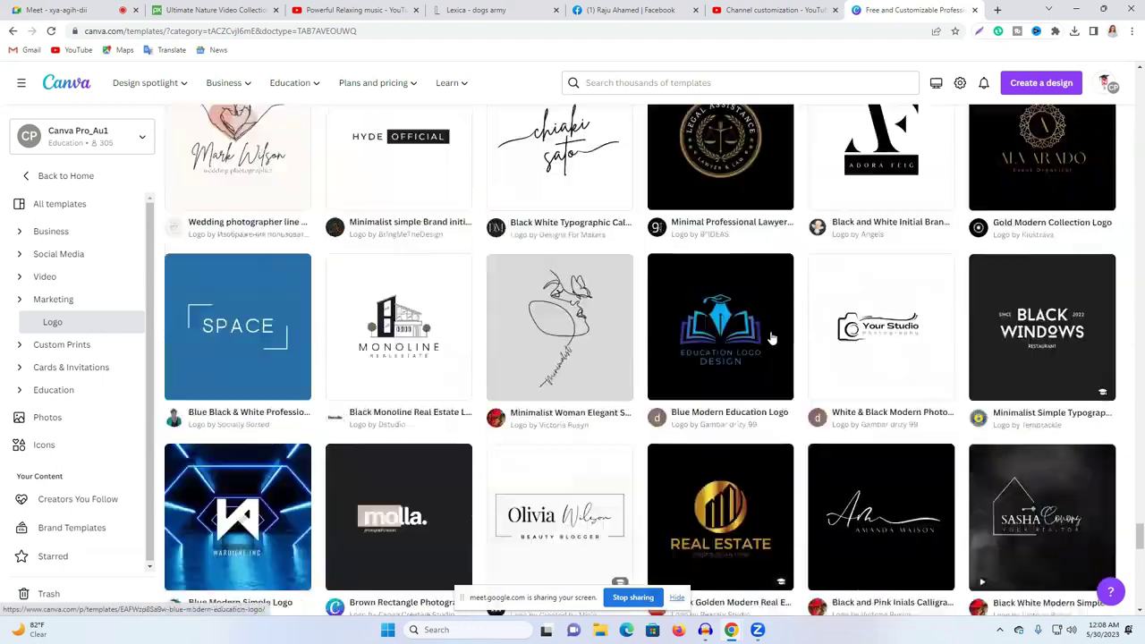
{"action": "scroll", "coordinate": [772, 338], "scroll_direction": "down", "scroll_amount": 7}
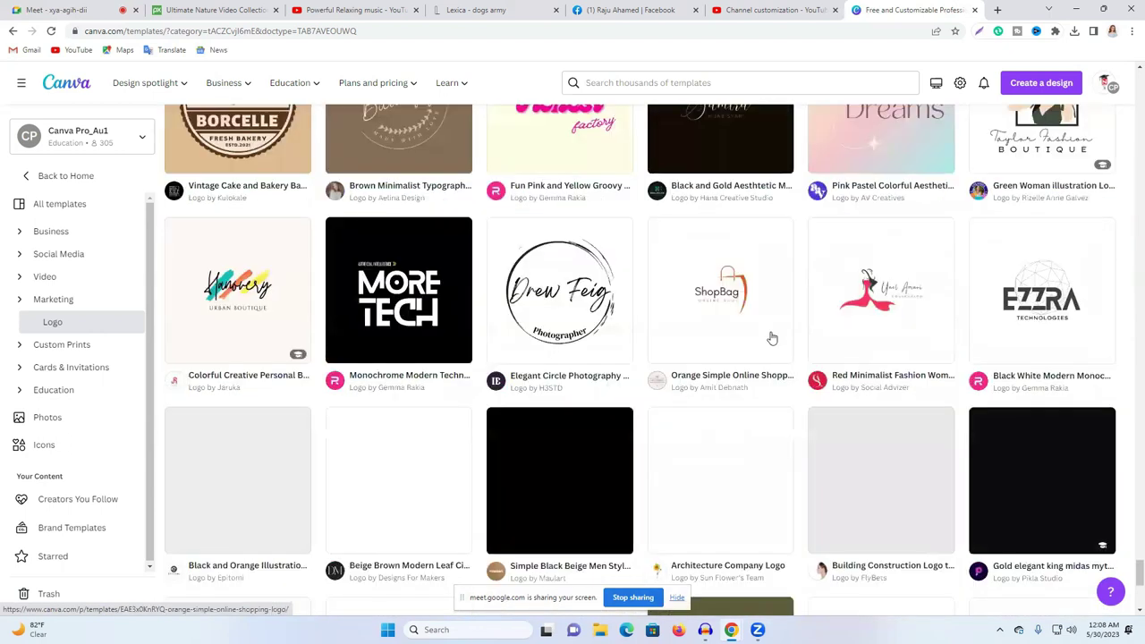
{"action": "scroll", "coordinate": [772, 338], "scroll_direction": "down", "scroll_amount": 4}
{"action": "scroll", "coordinate": [772, 338], "scroll_direction": "up", "scroll_amount": 3}
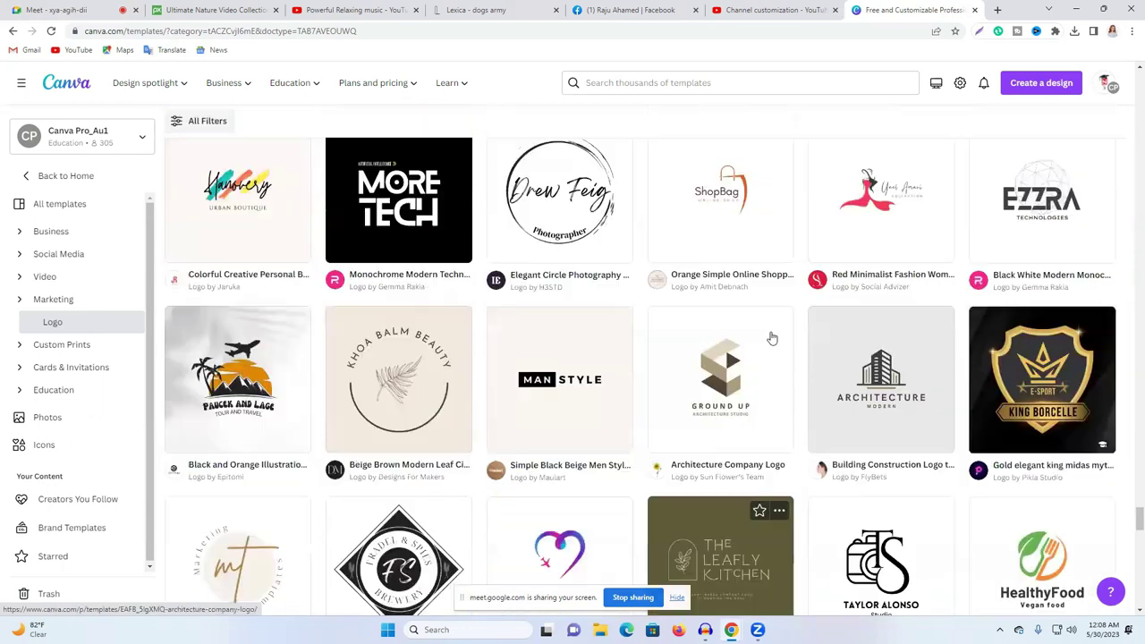
{"action": "scroll", "coordinate": [771, 338], "scroll_direction": "down", "scroll_amount": 4}
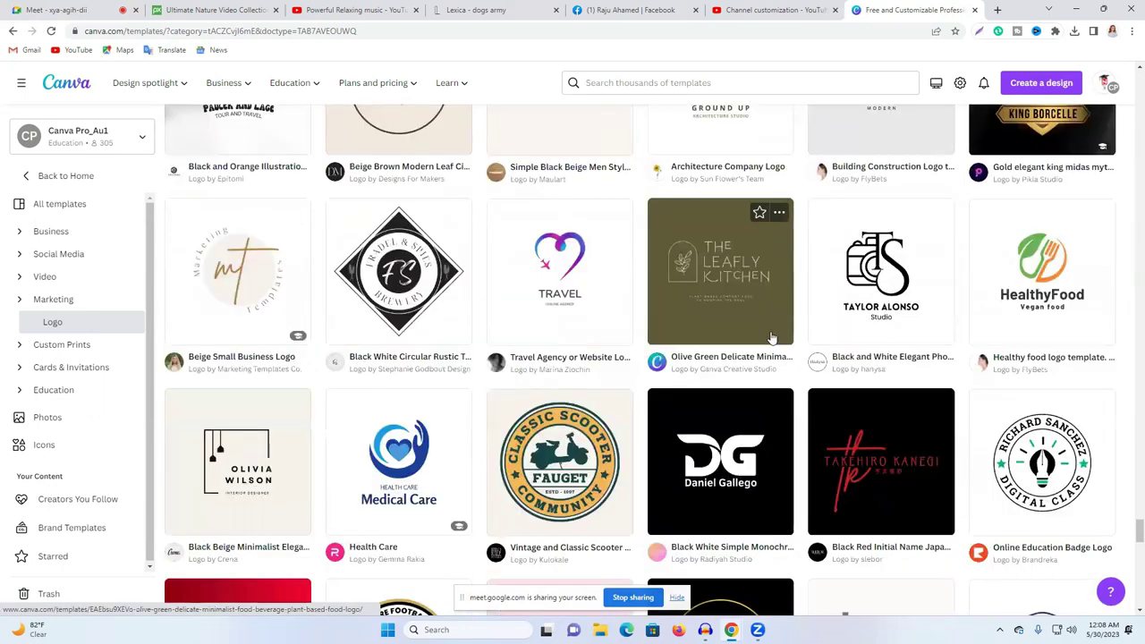
{"action": "scroll", "coordinate": [772, 338], "scroll_direction": "down", "scroll_amount": 3}
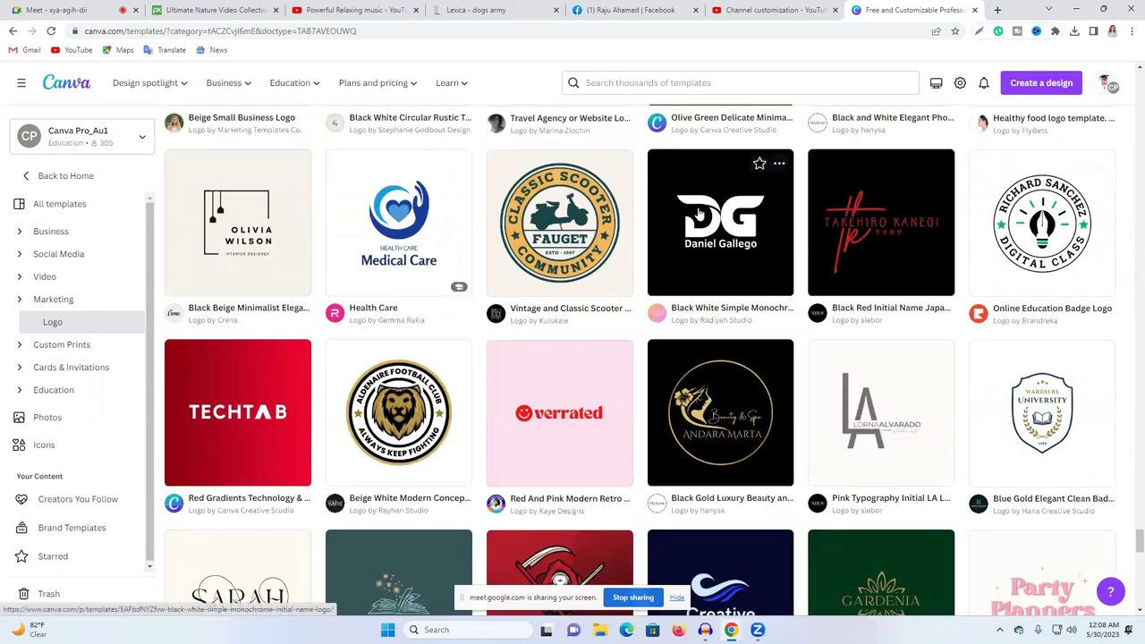
{"action": "scroll", "coordinate": [703, 218], "scroll_direction": "down", "scroll_amount": 4}
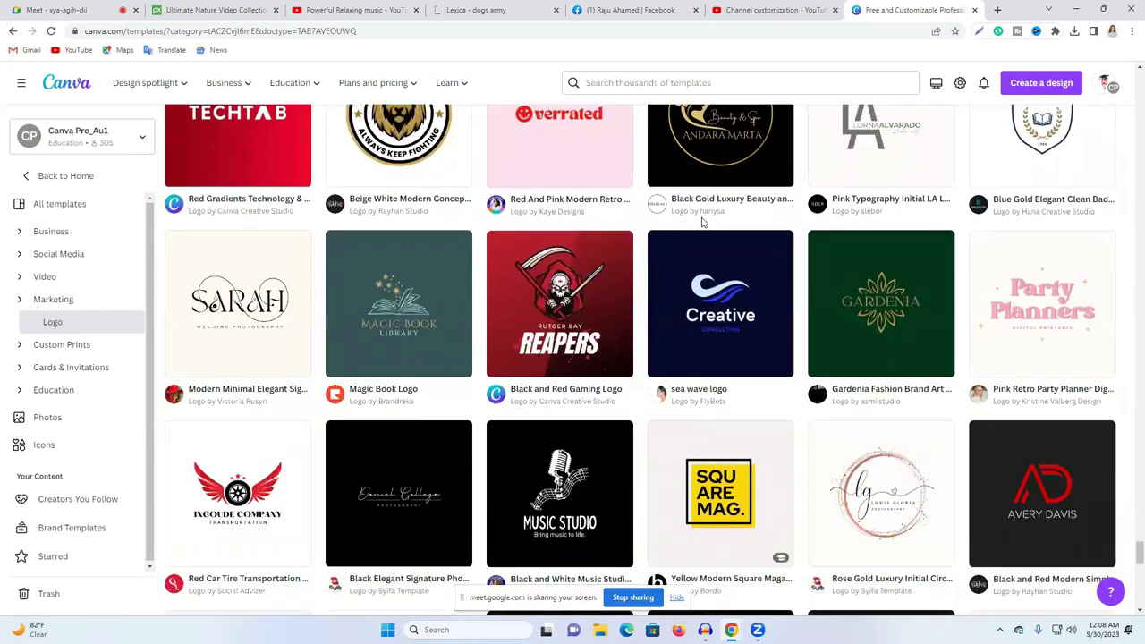
{"action": "scroll", "coordinate": [703, 222], "scroll_direction": "down", "scroll_amount": 2}
{"action": "scroll", "coordinate": [703, 222], "scroll_direction": "down", "scroll_amount": 2}
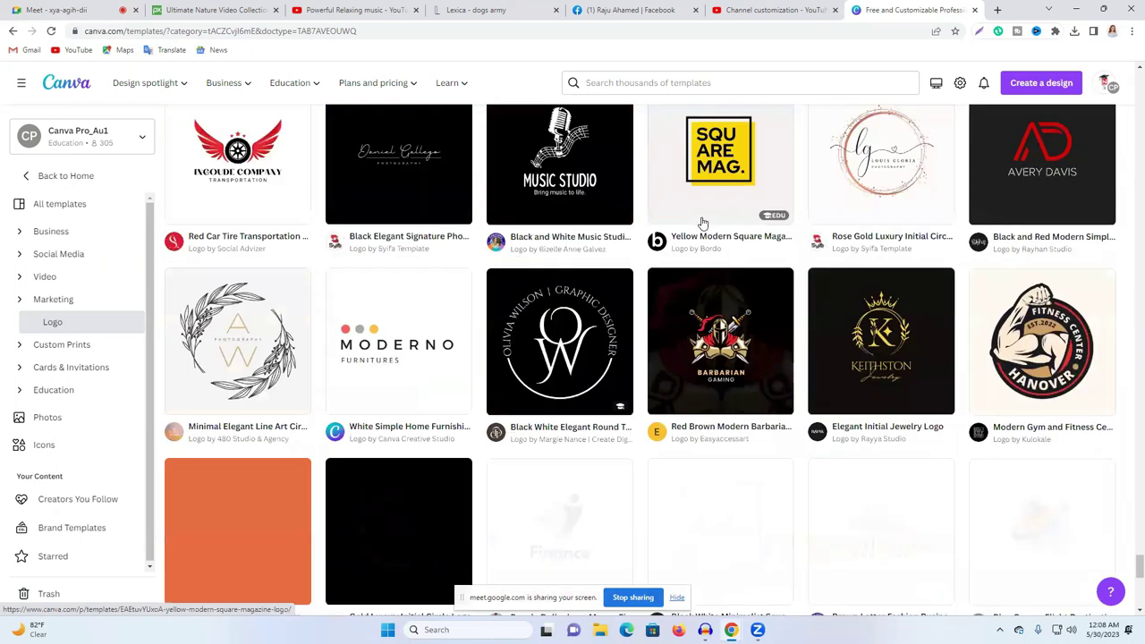
{"action": "scroll", "coordinate": [703, 222], "scroll_direction": "down", "scroll_amount": 7}
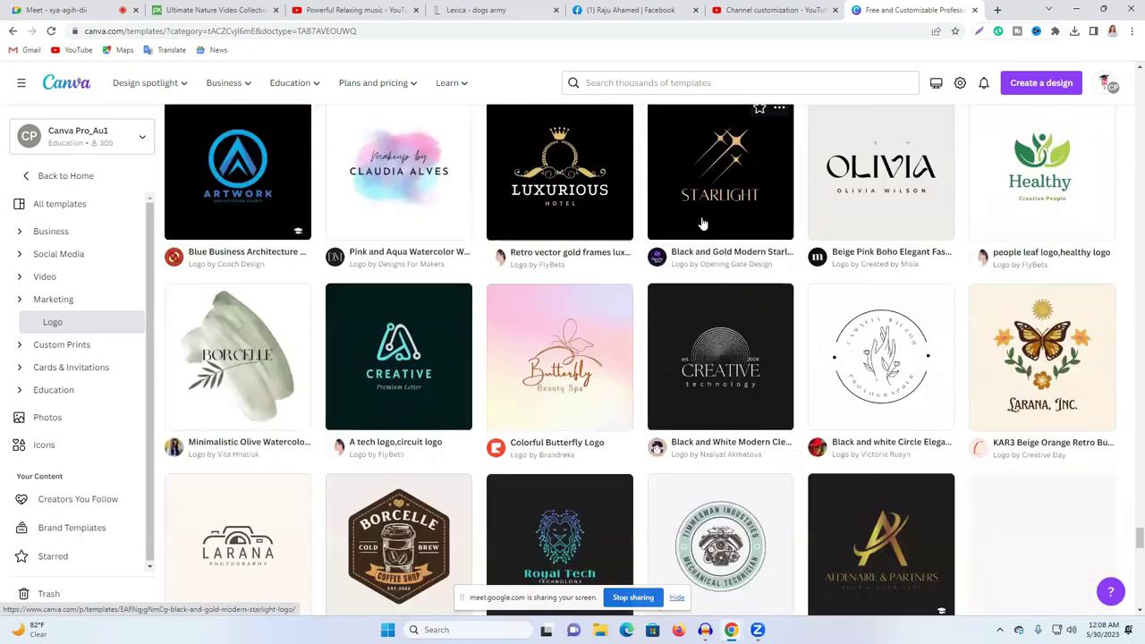
{"action": "scroll", "coordinate": [703, 221], "scroll_direction": "down", "scroll_amount": 3}
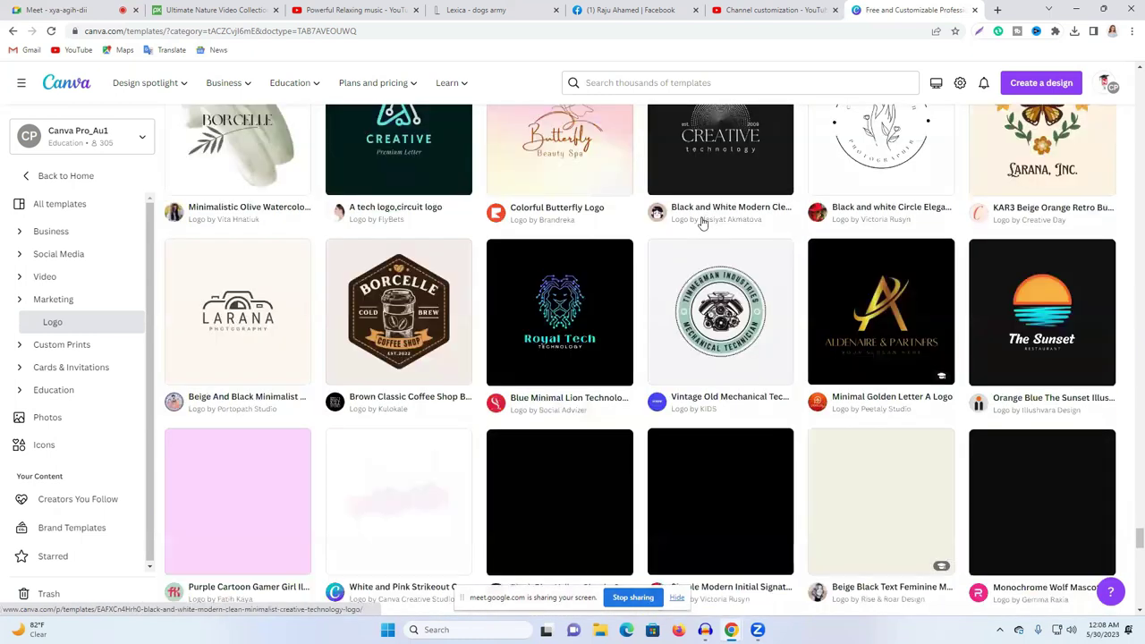
{"action": "scroll", "coordinate": [703, 222], "scroll_direction": "down", "scroll_amount": 6}
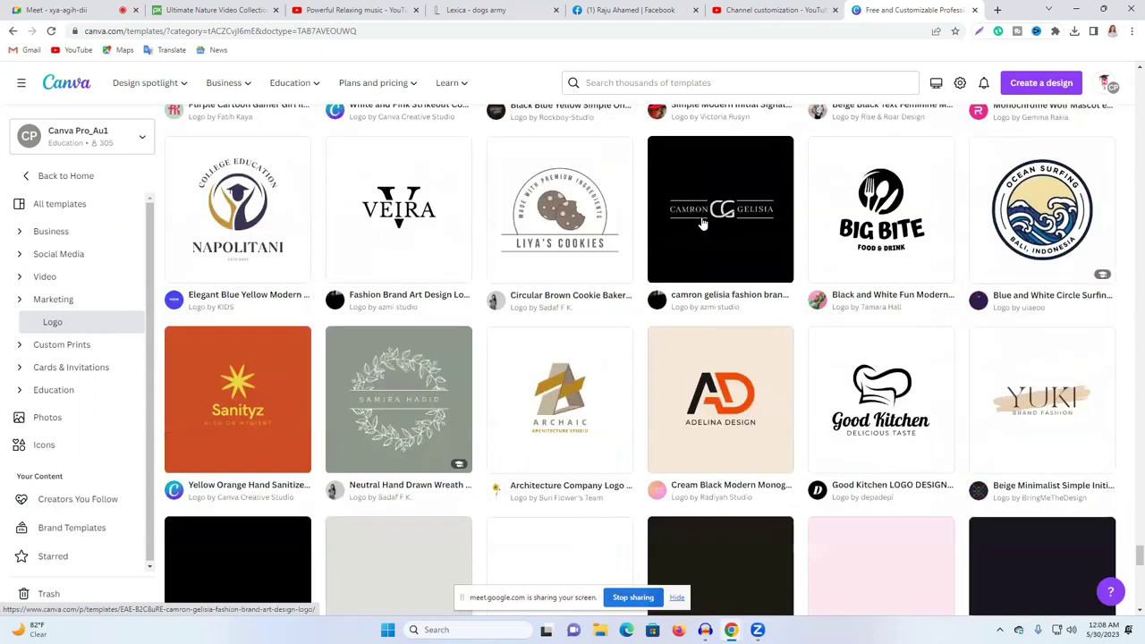
{"action": "scroll", "coordinate": [703, 222], "scroll_direction": "down", "scroll_amount": 6}
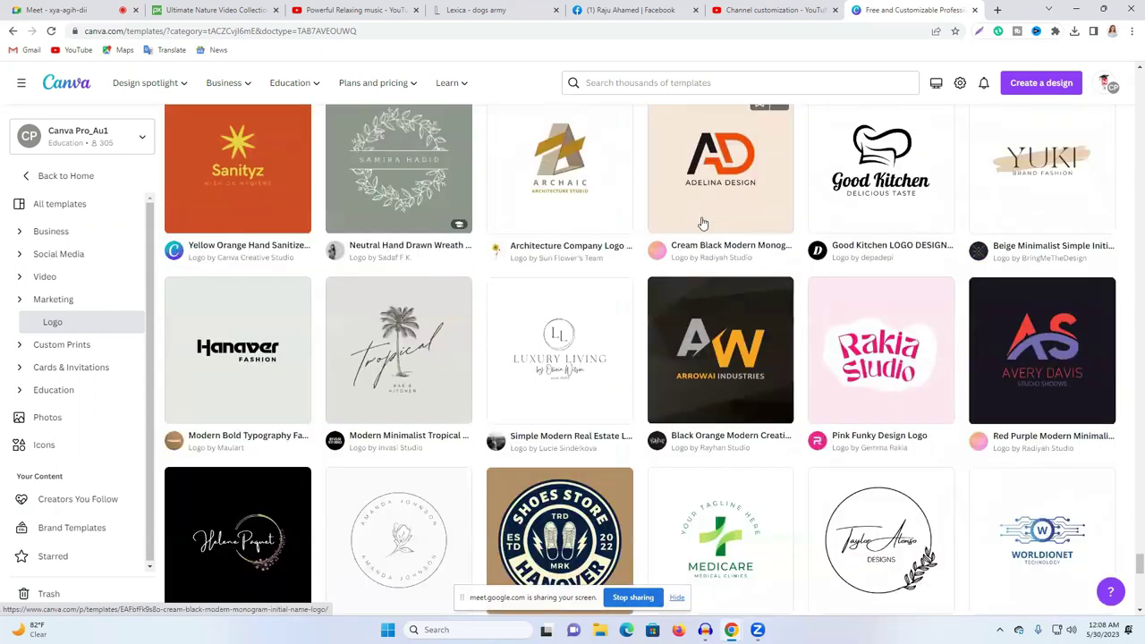
{"action": "scroll", "coordinate": [703, 222], "scroll_direction": "down", "scroll_amount": 5}
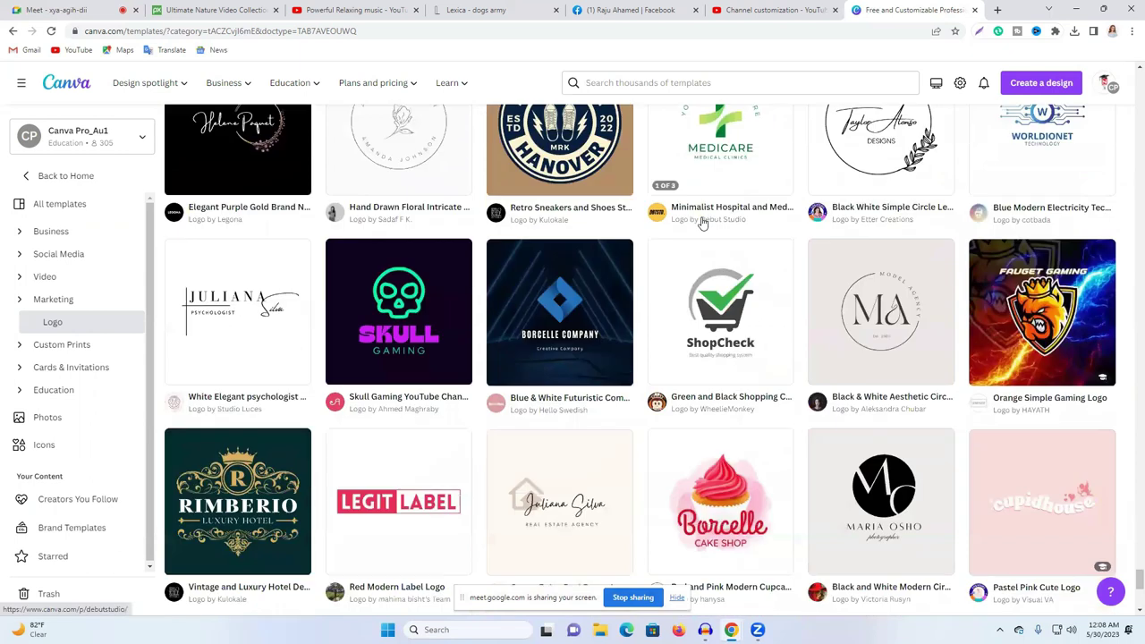
{"action": "scroll", "coordinate": [704, 222], "scroll_direction": "down", "scroll_amount": 3}
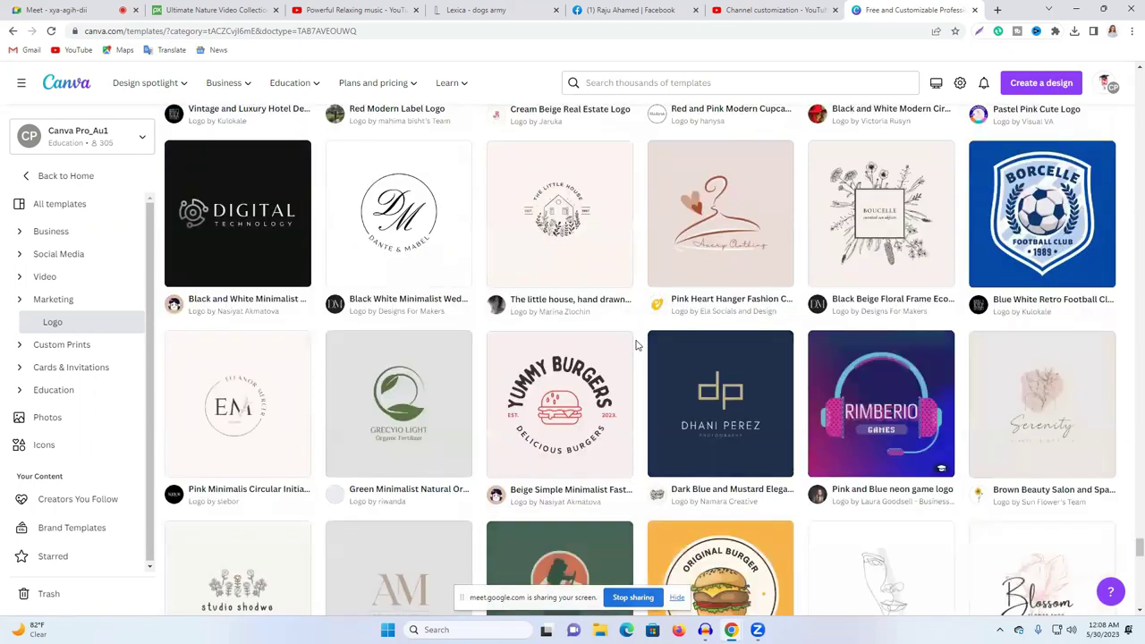
{"action": "scroll", "coordinate": [639, 345], "scroll_direction": "down", "scroll_amount": 3}
{"action": "scroll", "coordinate": [643, 340], "scroll_direction": "down", "scroll_amount": 9}
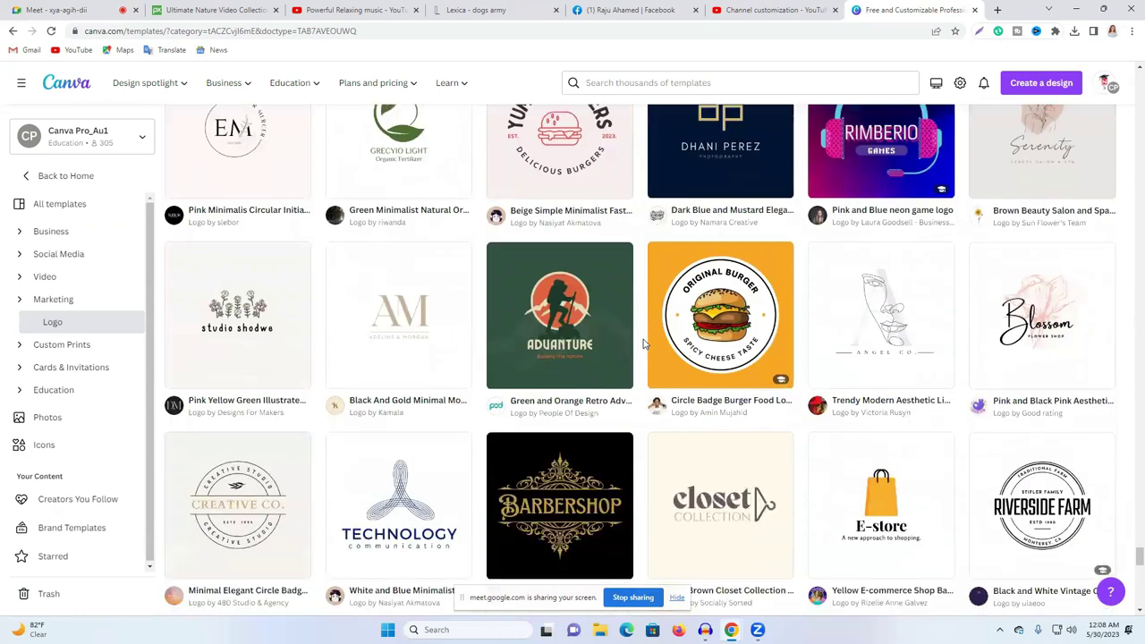
{"action": "scroll", "coordinate": [643, 344], "scroll_direction": "down", "scroll_amount": 1}
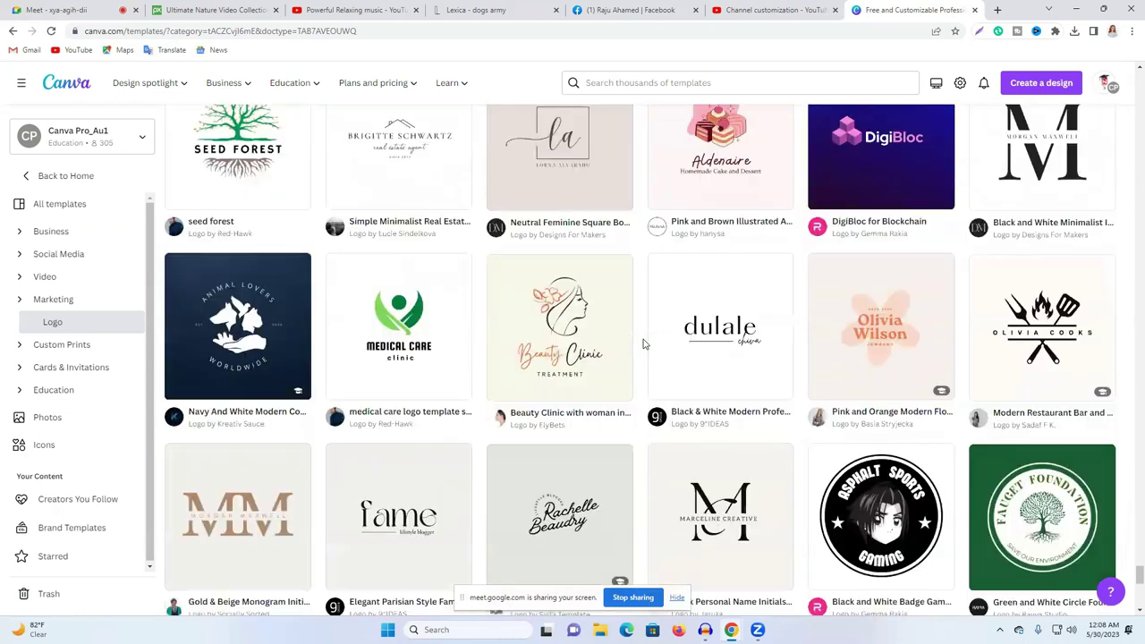
{"action": "scroll", "coordinate": [643, 344], "scroll_direction": "down", "scroll_amount": 5}
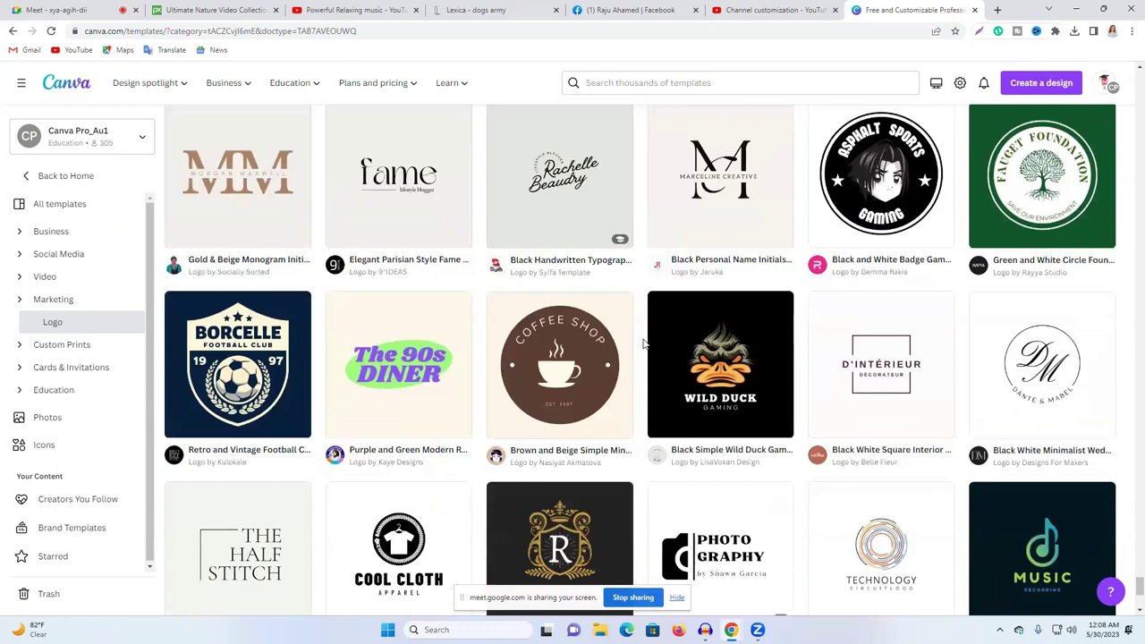
{"action": "scroll", "coordinate": [643, 344], "scroll_direction": "down", "scroll_amount": 3}
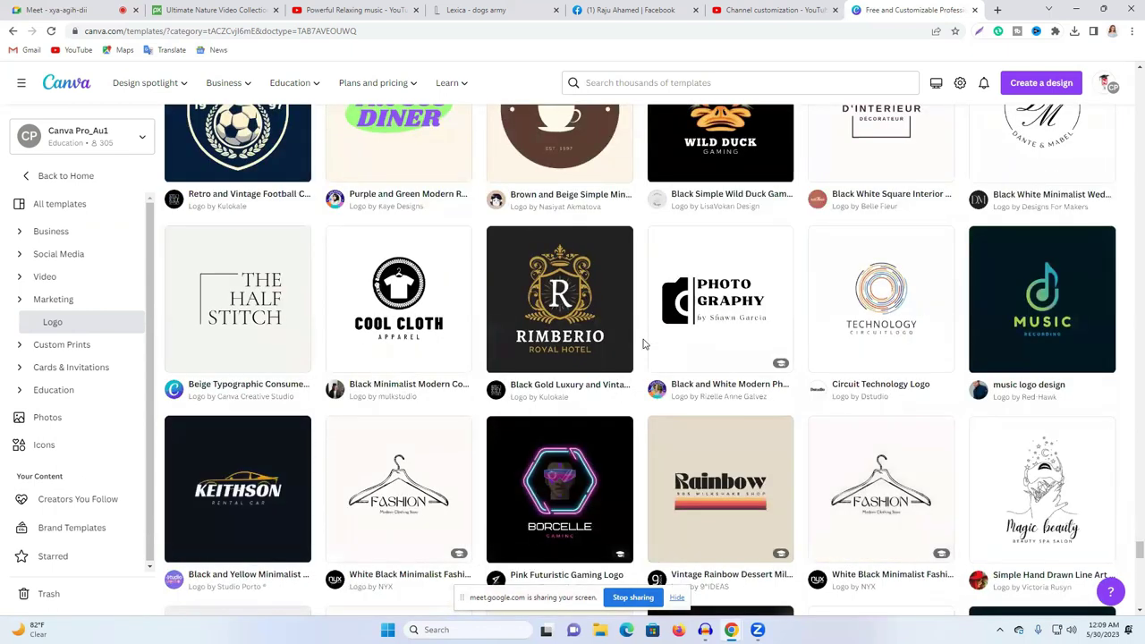
{"action": "scroll", "coordinate": [644, 344], "scroll_direction": "down", "scroll_amount": 2}
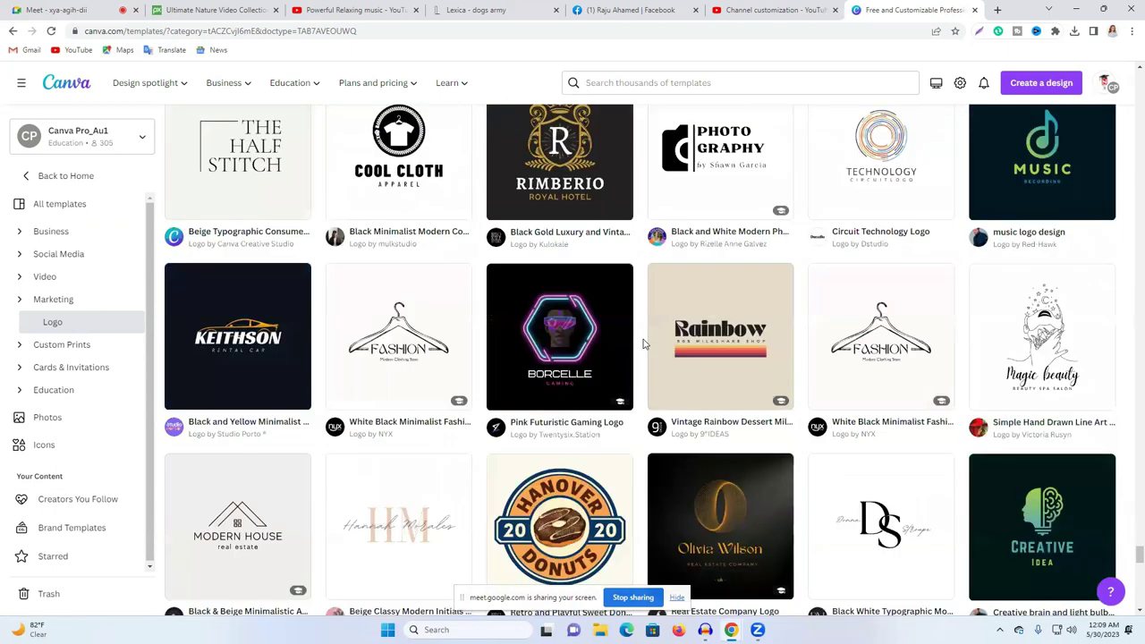
{"action": "scroll", "coordinate": [643, 343], "scroll_direction": "down", "scroll_amount": 6}
{"action": "scroll", "coordinate": [643, 343], "scroll_direction": "down", "scroll_amount": 6}
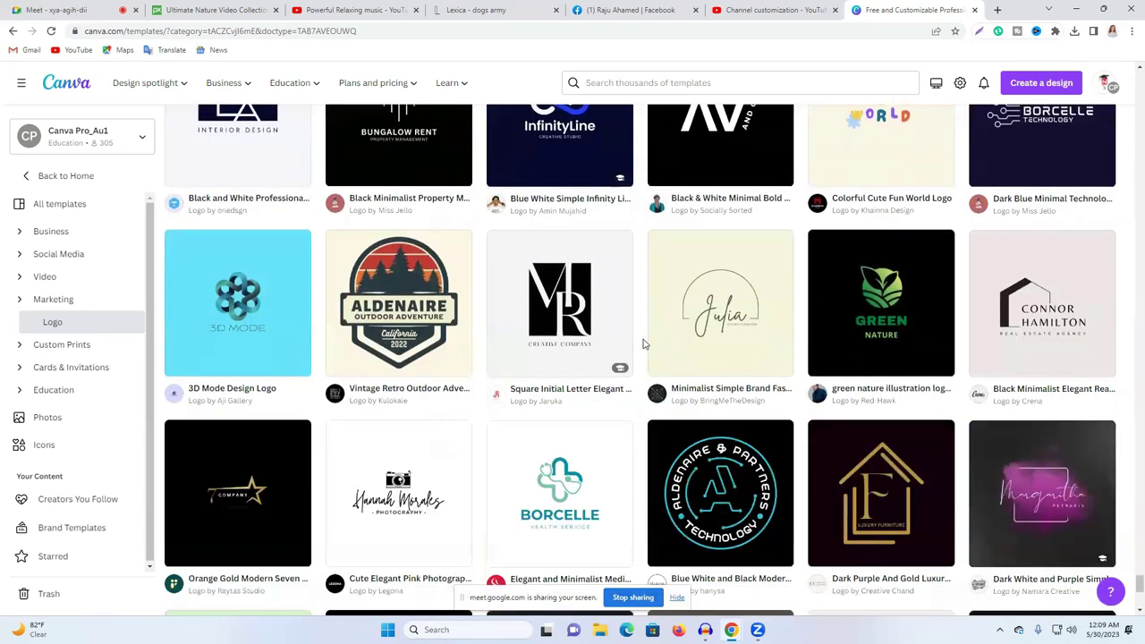
{"action": "scroll", "coordinate": [643, 343], "scroll_direction": "down", "scroll_amount": 8}
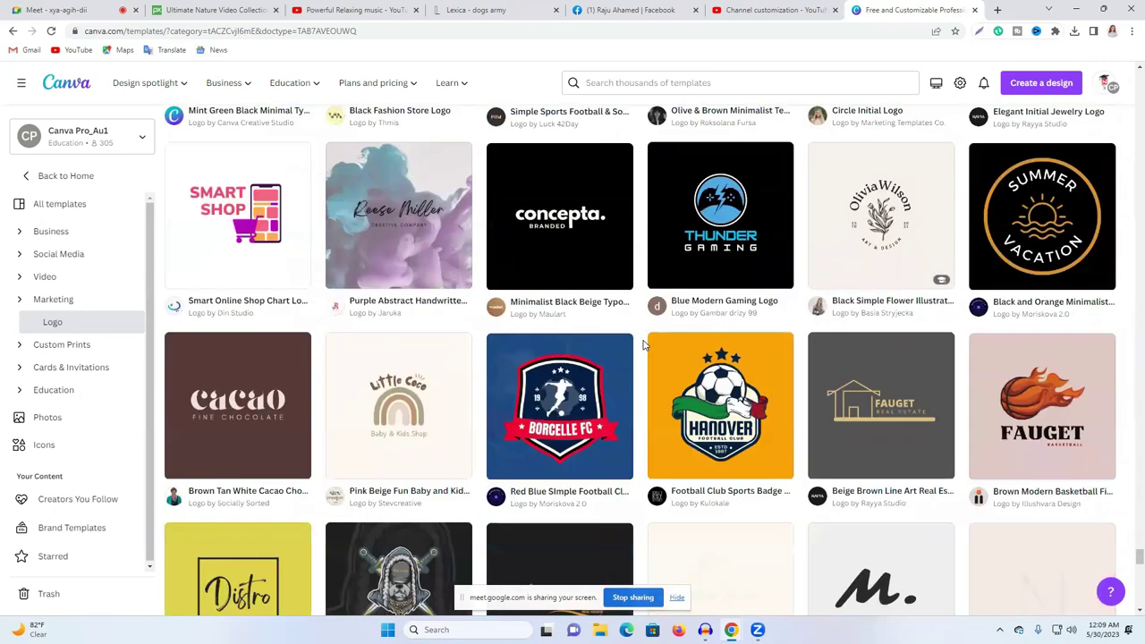
{"action": "scroll", "coordinate": [644, 343], "scroll_direction": "down", "scroll_amount": 3}
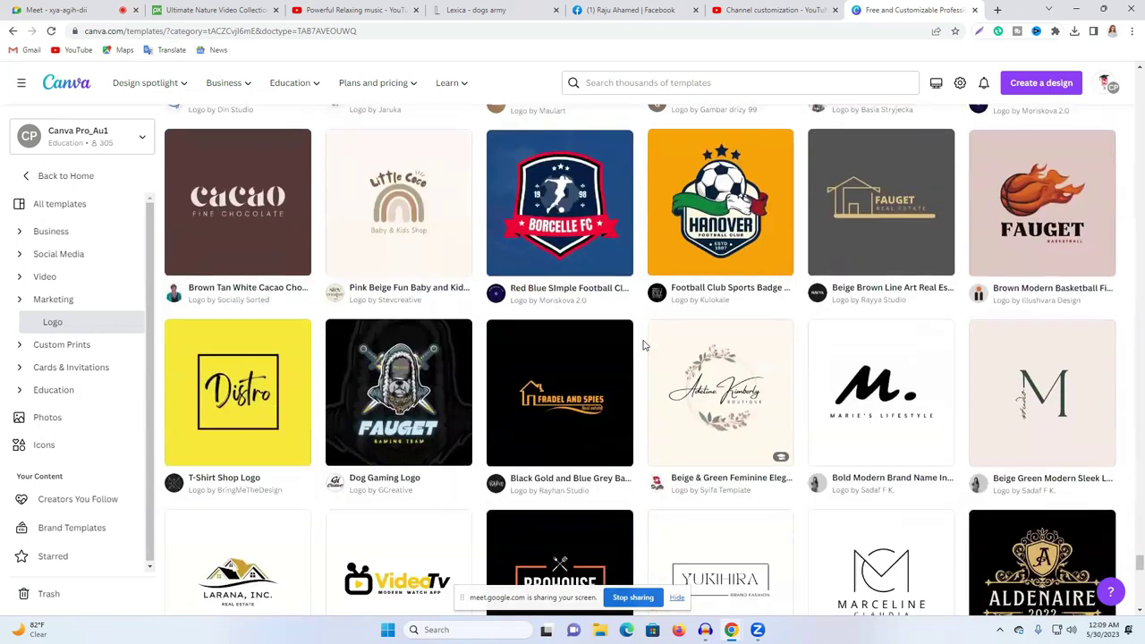
{"action": "scroll", "coordinate": [644, 344], "scroll_direction": "down", "scroll_amount": 3}
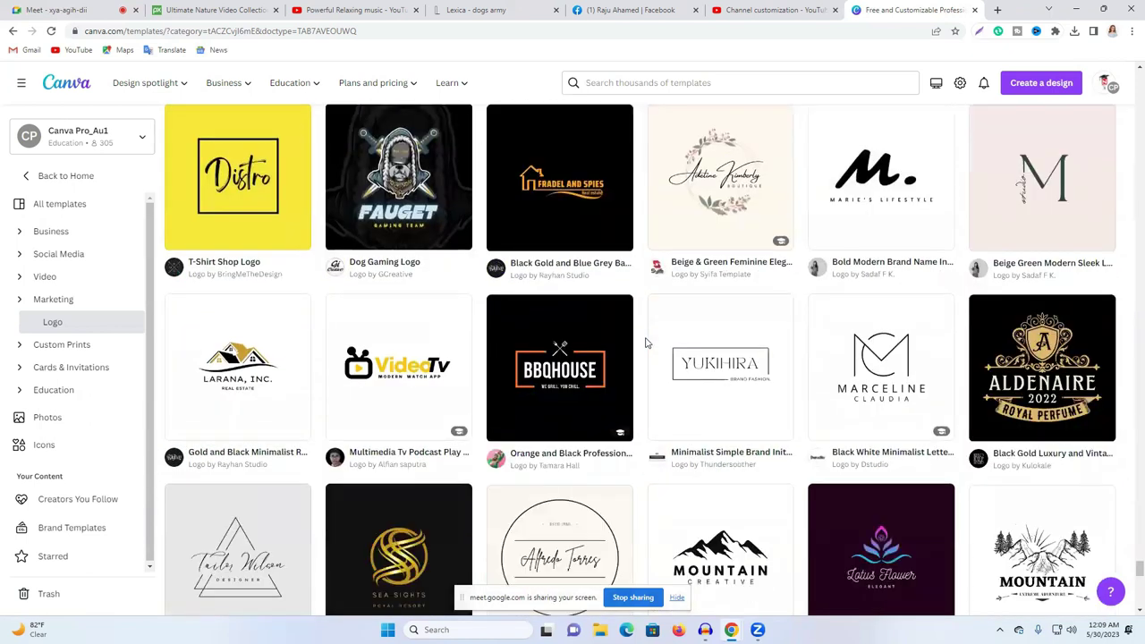
{"action": "scroll", "coordinate": [646, 342], "scroll_direction": "down", "scroll_amount": 4}
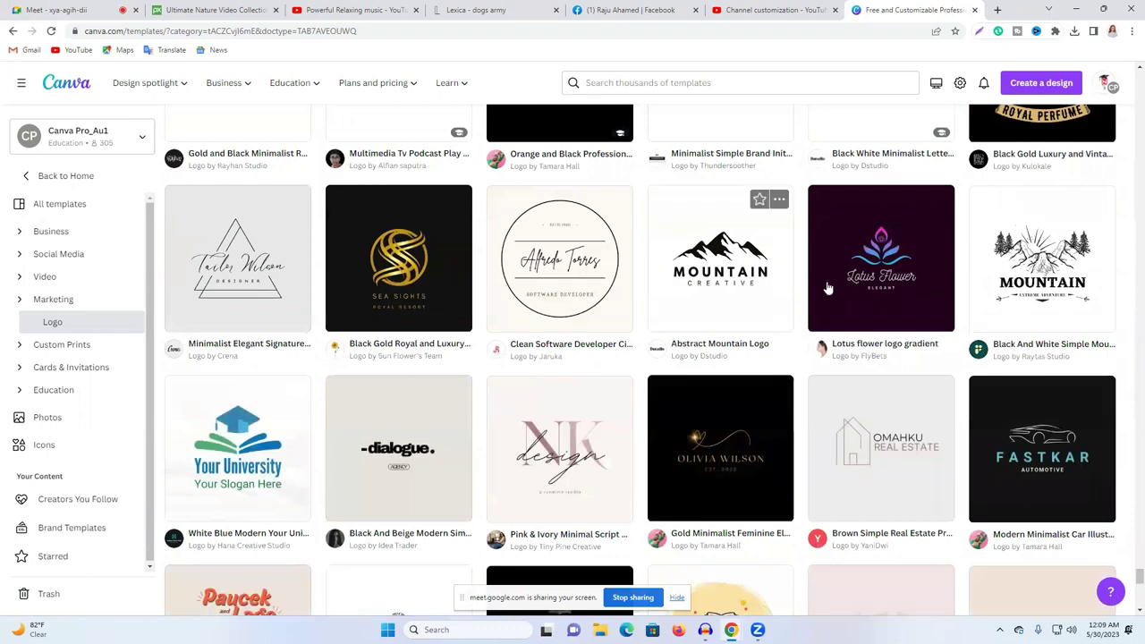
{"action": "left_click", "coordinate": [854, 267]}
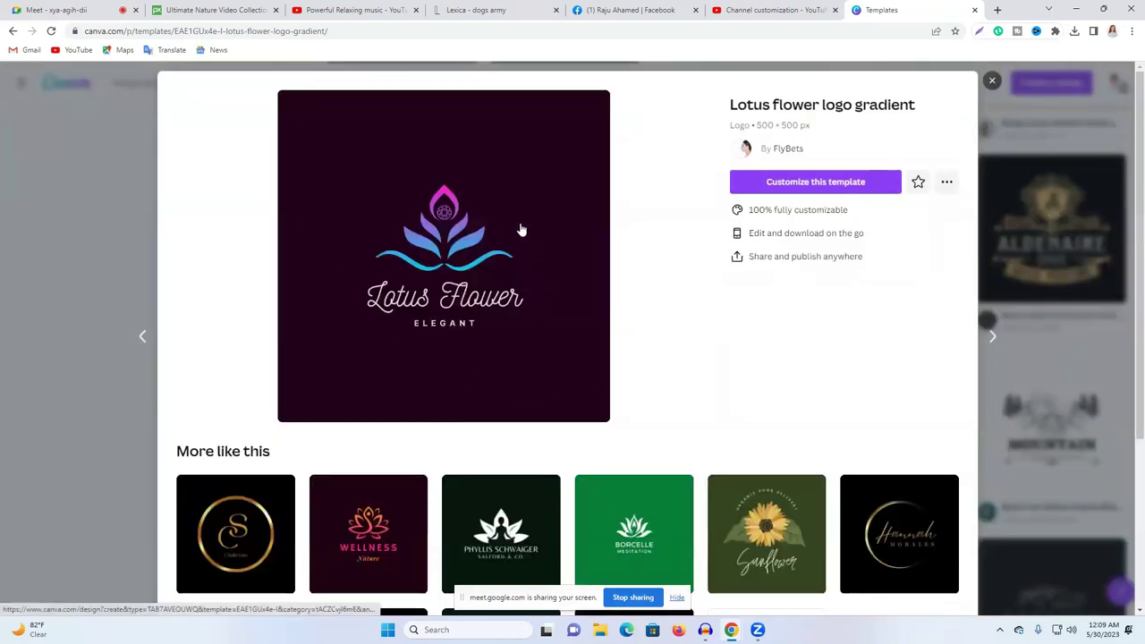
Step: Open the Lotus flower template in the Canva editor for customization
{"action": "left_click", "coordinate": [817, 189]}
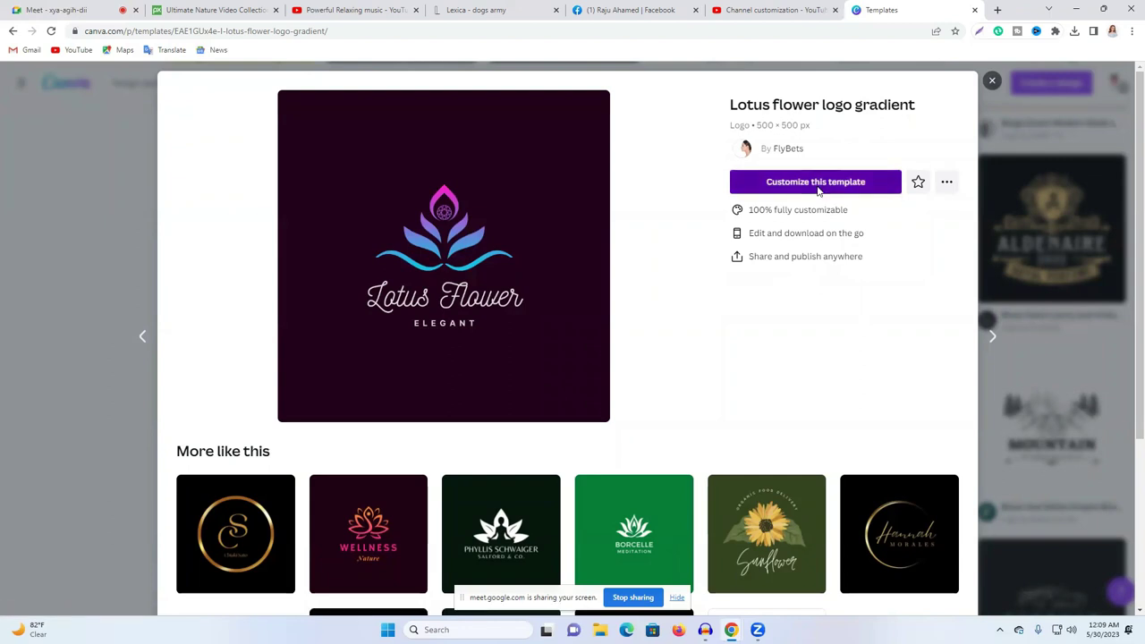
{"action": "left_click", "coordinate": [823, 7]}
{"action": "left_click", "coordinate": [910, 7]}
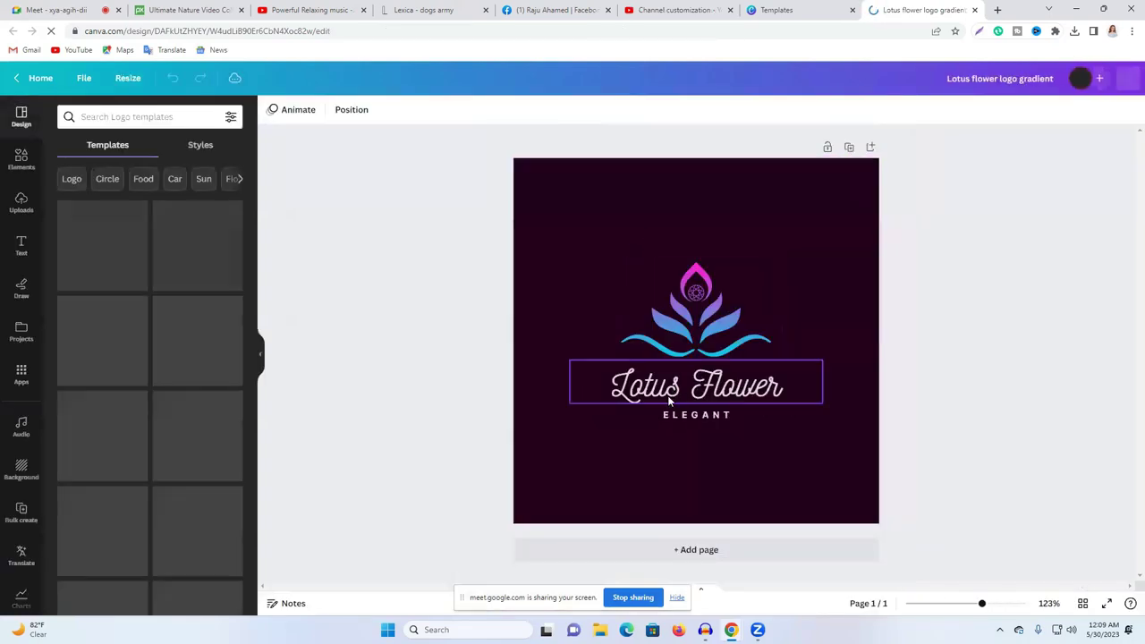
Step: Replace the 'Lotus Flower' title with the channel name copied from the YouTube page
{"action": "left_click", "coordinate": [669, 402]}
{"action": "left_click", "coordinate": [669, 401]}
{"action": "left_click", "coordinate": [327, 7]}
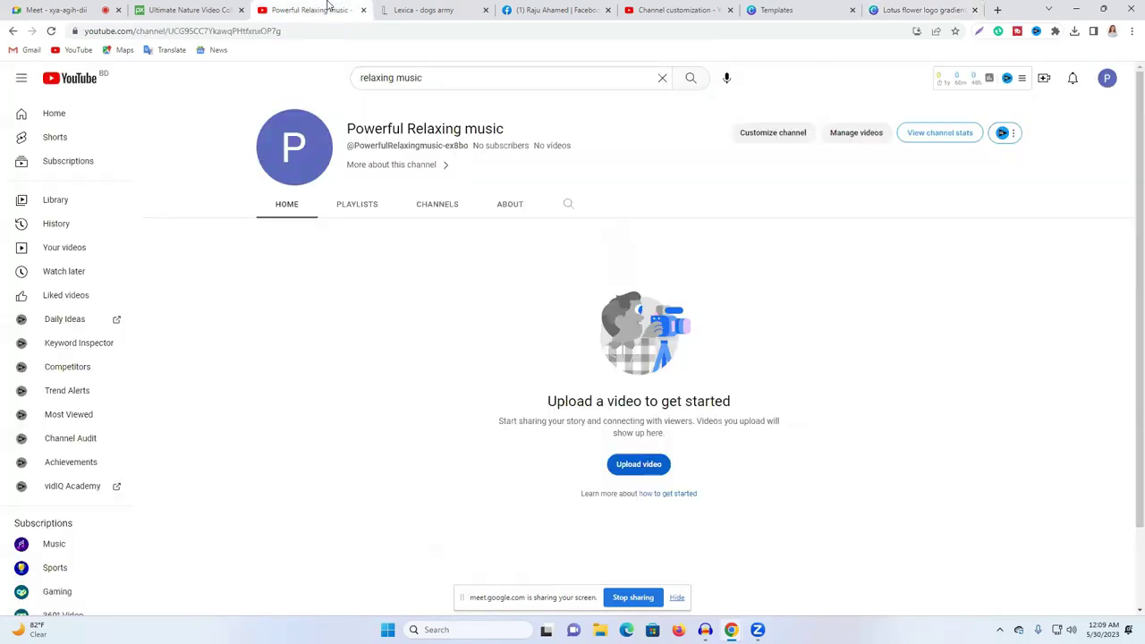
{"action": "triple_click", "coordinate": [401, 128]}
{"action": "right_click", "coordinate": [401, 124]}
{"action": "left_click", "coordinate": [427, 132]}
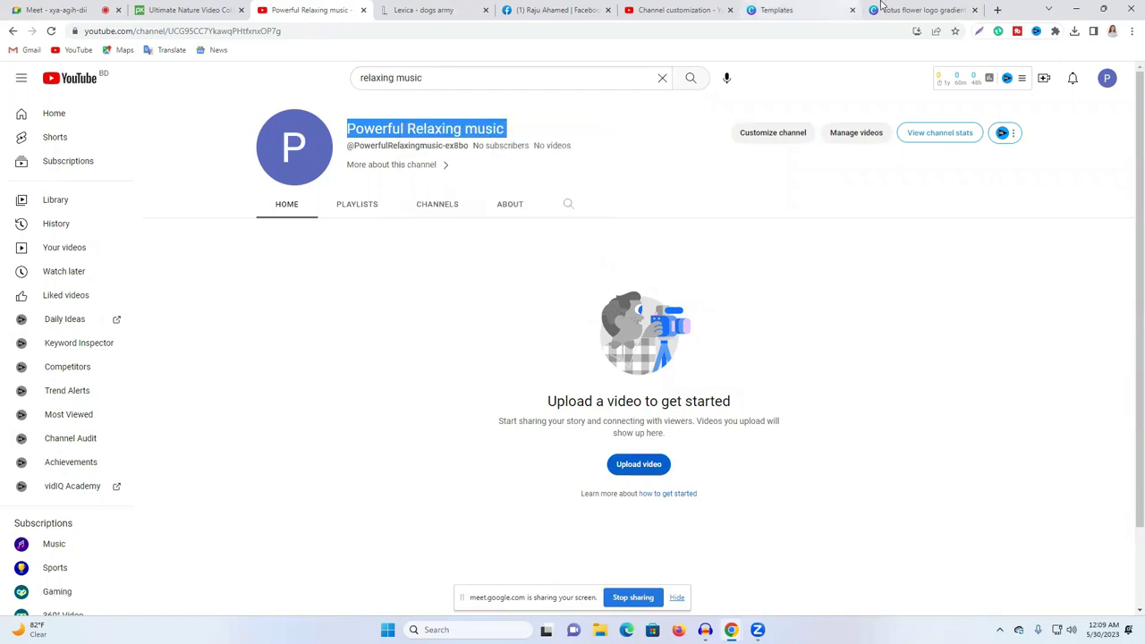
{"action": "left_click", "coordinate": [903, 10]}
{"action": "key", "text": "ctrl+v"}
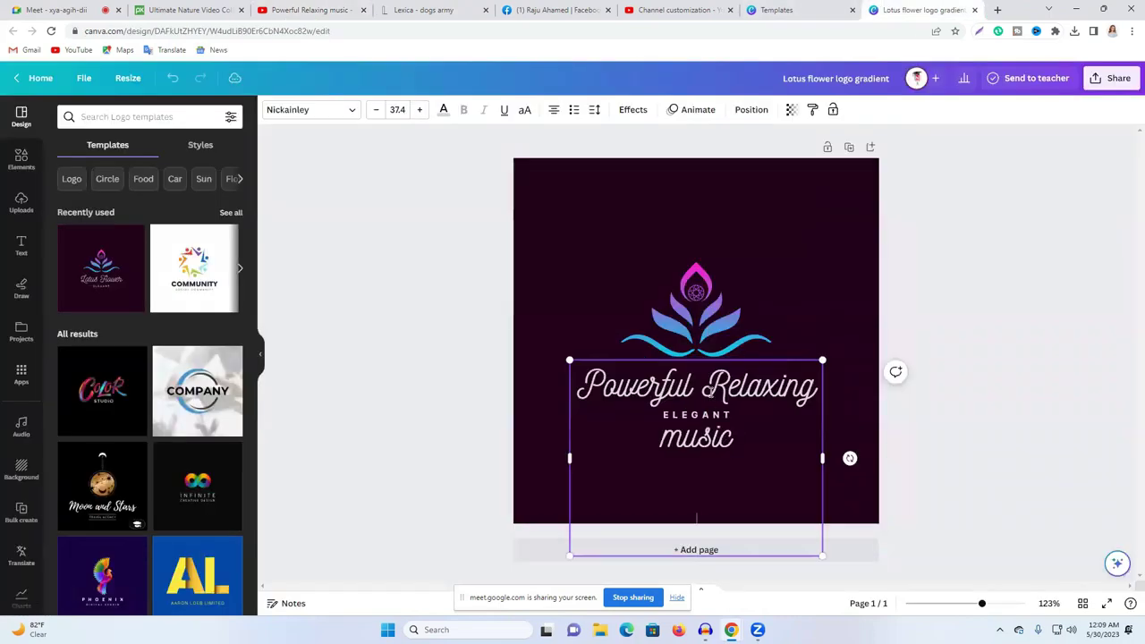
Step: Delete 'music' and the leftover empty line from the title, and change ELEGANT to MUSIC
{"action": "double_click", "coordinate": [710, 445]}
{"action": "right_click", "coordinate": [708, 445]}
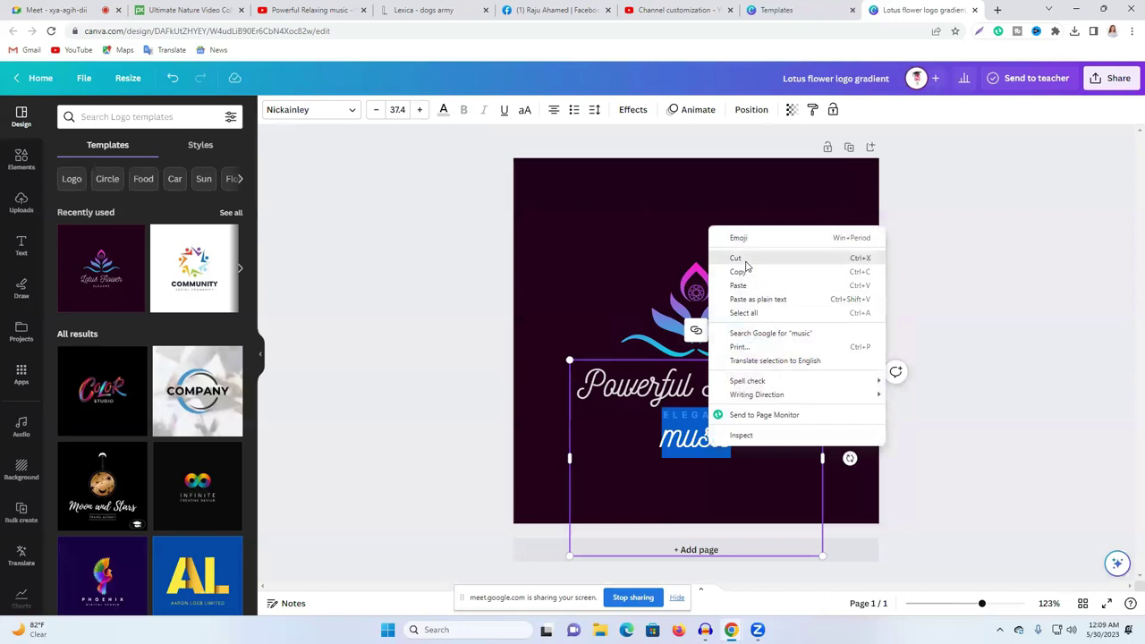
{"action": "left_click", "coordinate": [736, 258]}
{"action": "left_click", "coordinate": [742, 447]}
{"action": "key", "text": "BackSpace"}
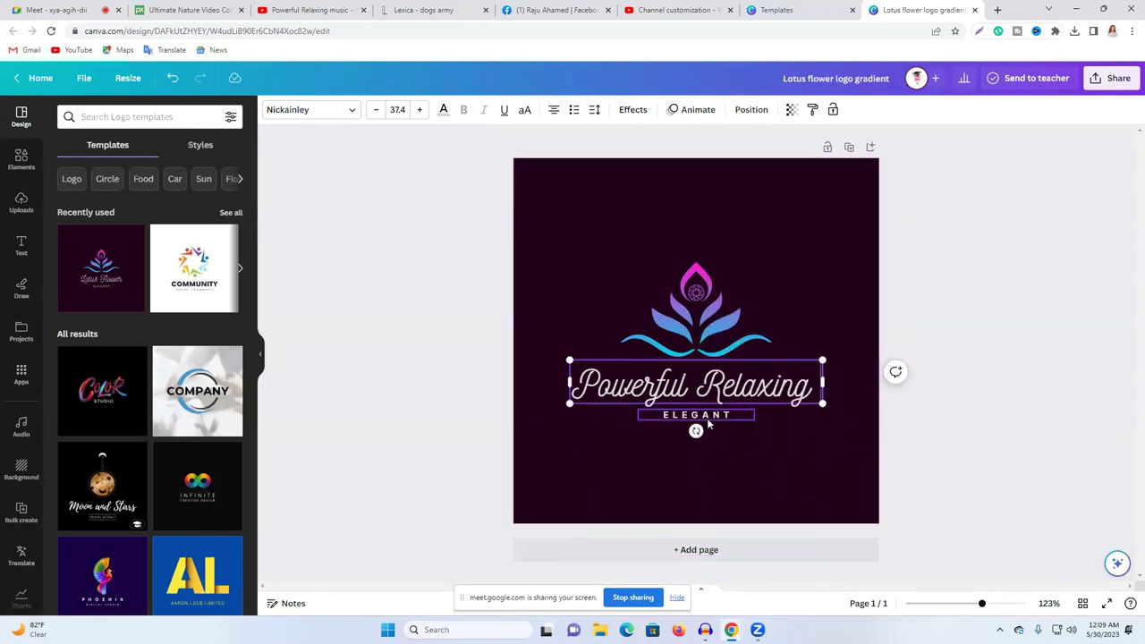
{"action": "double_click", "coordinate": [707, 417]}
{"action": "key", "text": "ctrl+v"}
{"action": "left_click", "coordinate": [949, 361]}
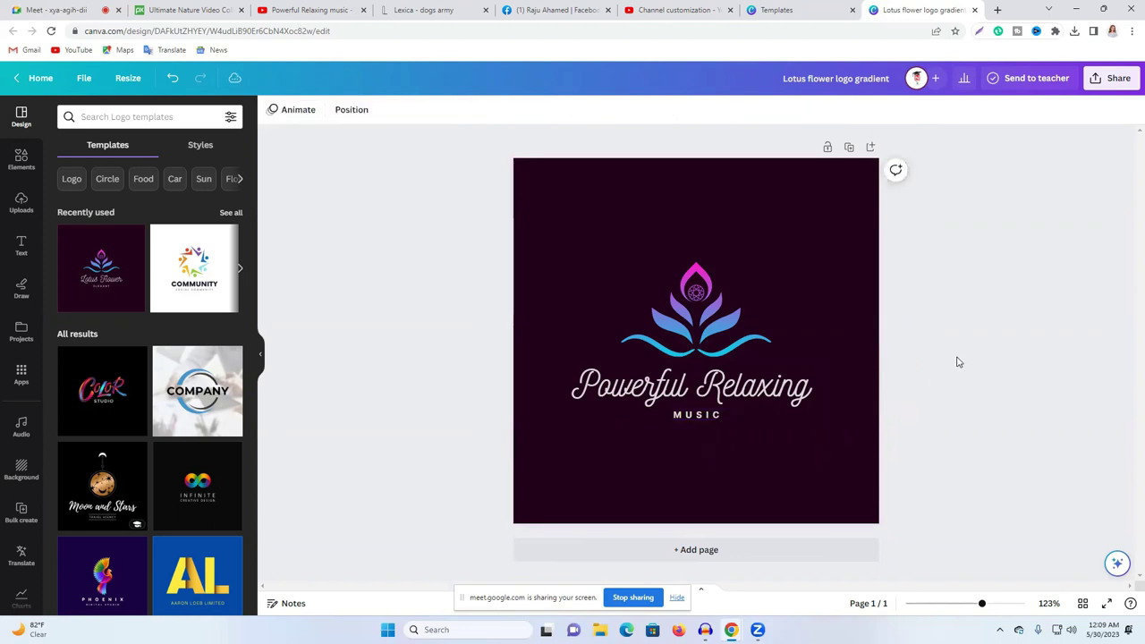
Step: Admit the person waiting to join the Google Meet call
{"action": "left_click", "coordinate": [54, 10]}
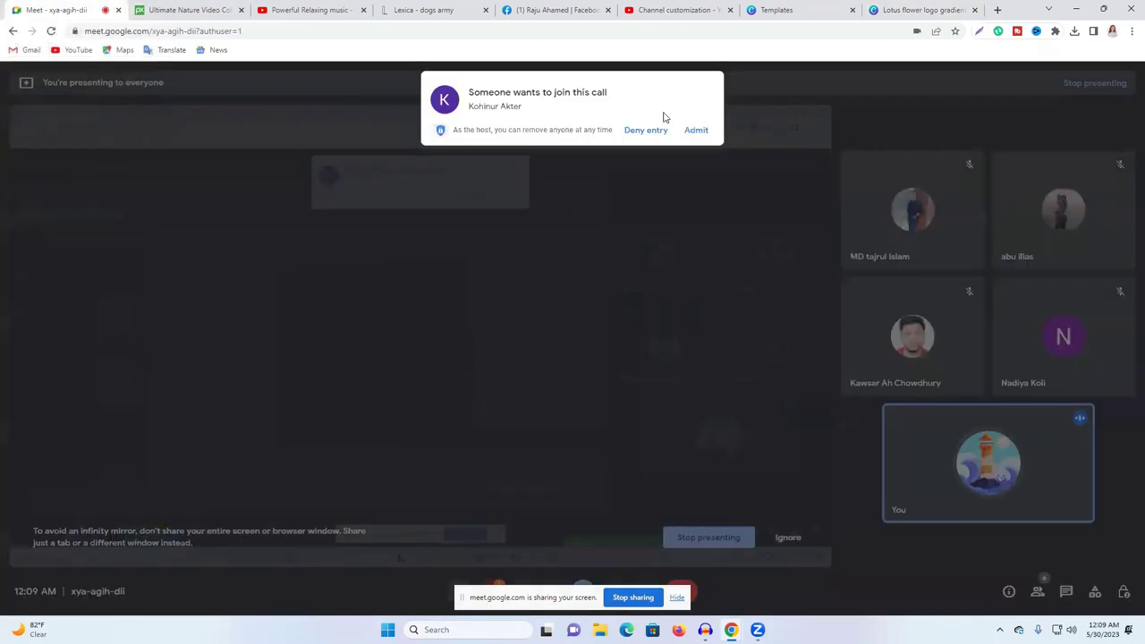
{"action": "left_click", "coordinate": [695, 131]}
{"action": "left_click", "coordinate": [921, 10]}
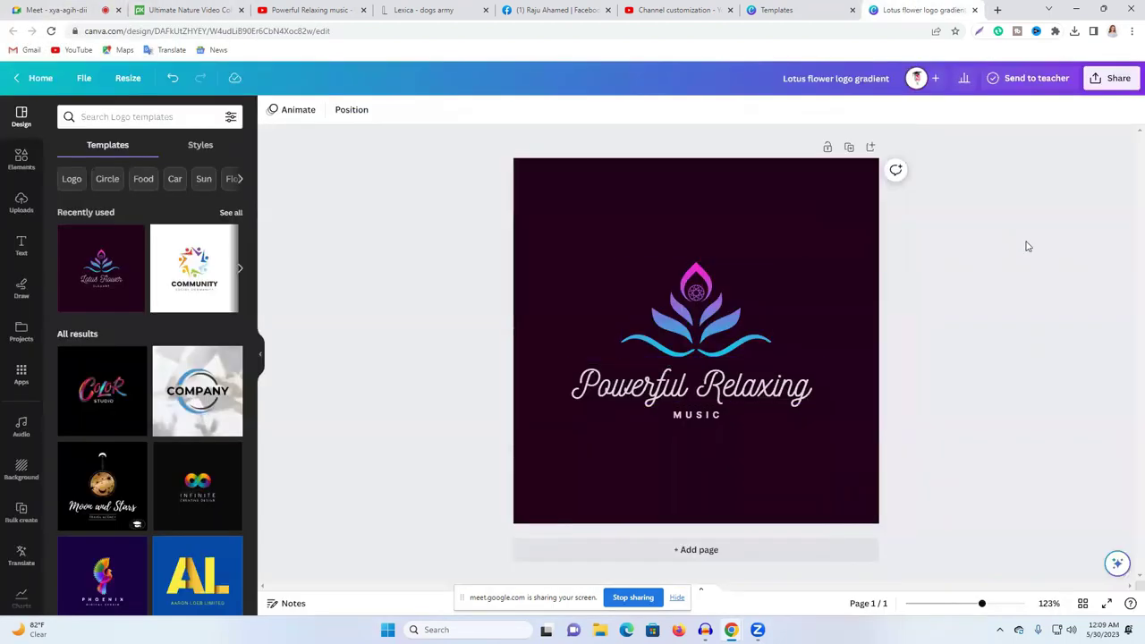
Step: Download the Canva logo via Share > Download as PNG, then open channel customization in Studio
{"action": "left_click", "coordinate": [715, 416]}
{"action": "left_click", "coordinate": [1051, 289]}
{"action": "left_click", "coordinate": [1112, 77]}
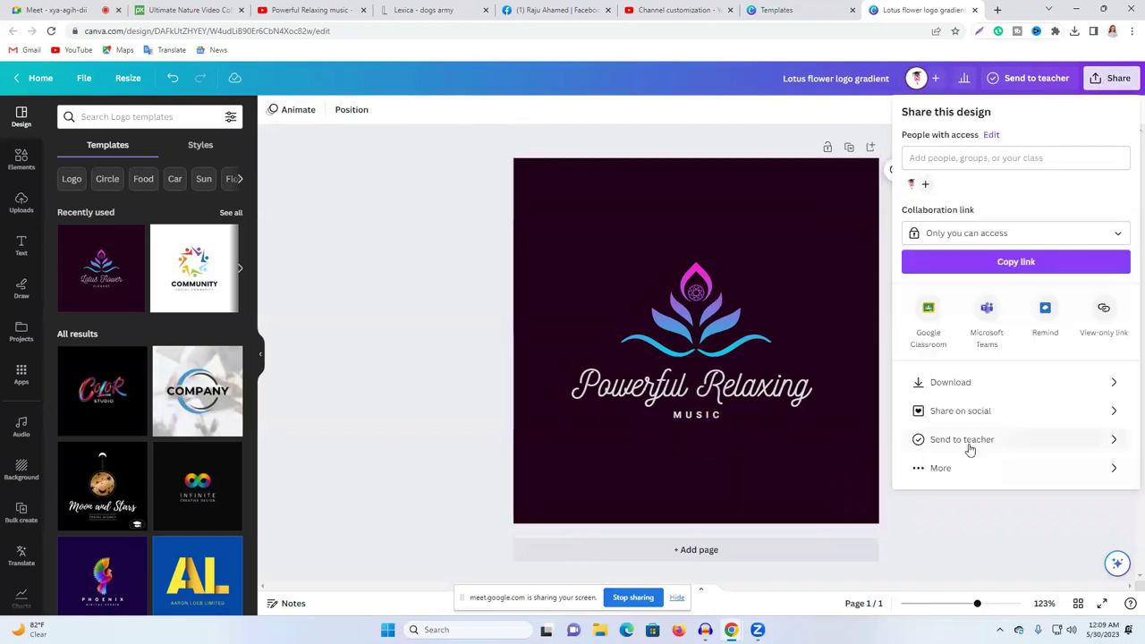
{"action": "left_click", "coordinate": [950, 383]}
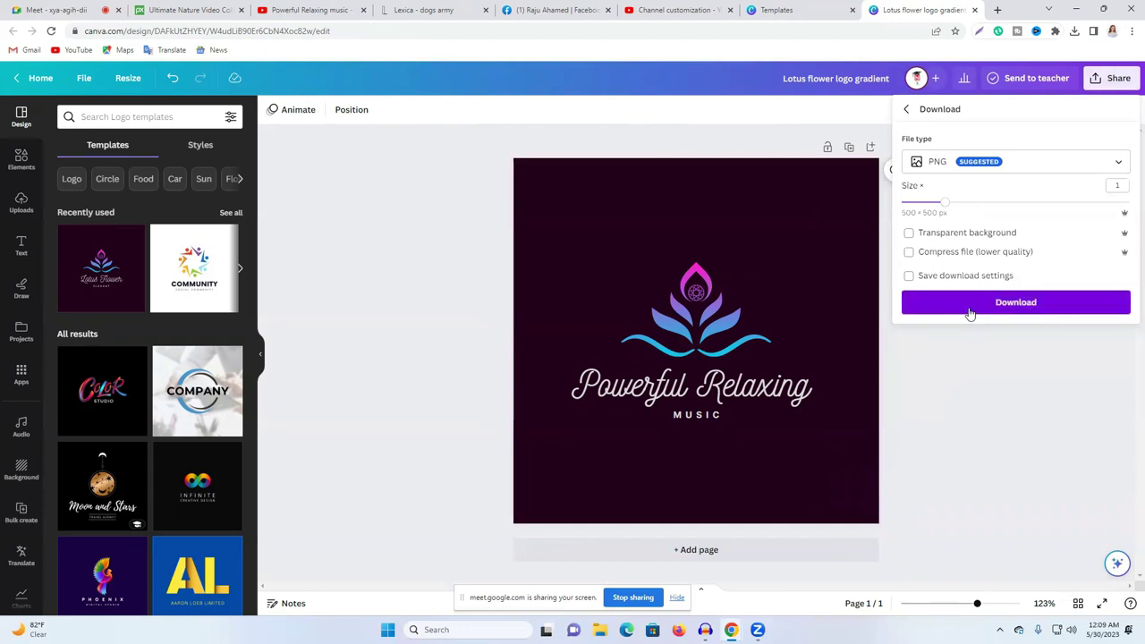
{"action": "left_click", "coordinate": [970, 304]}
{"action": "left_click", "coordinate": [269, 7]}
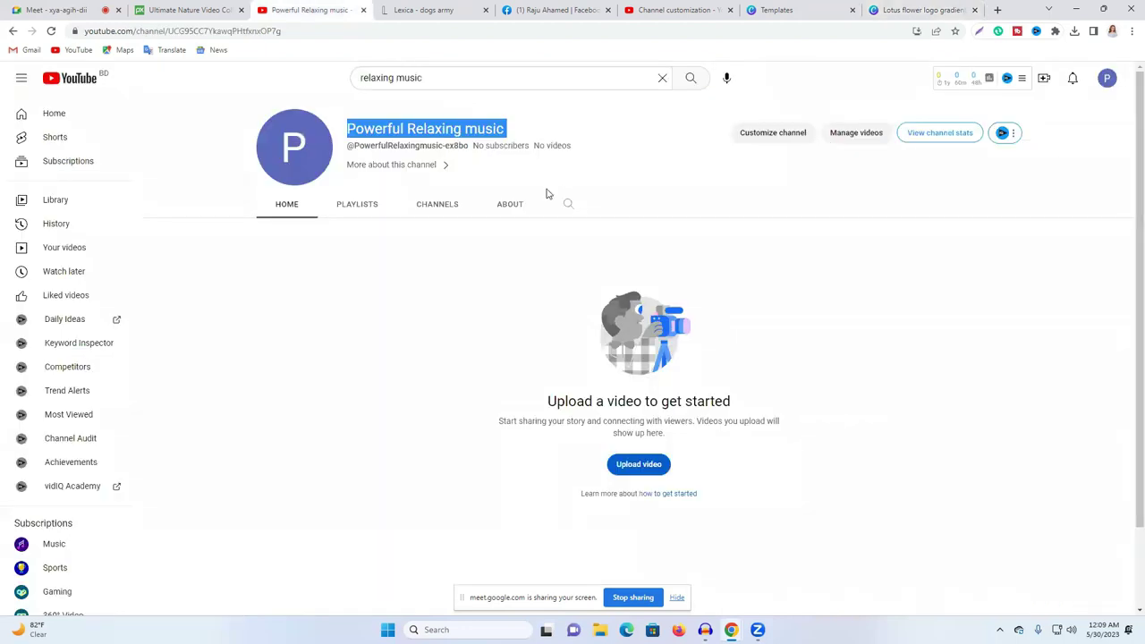
{"action": "left_click", "coordinate": [295, 148]}
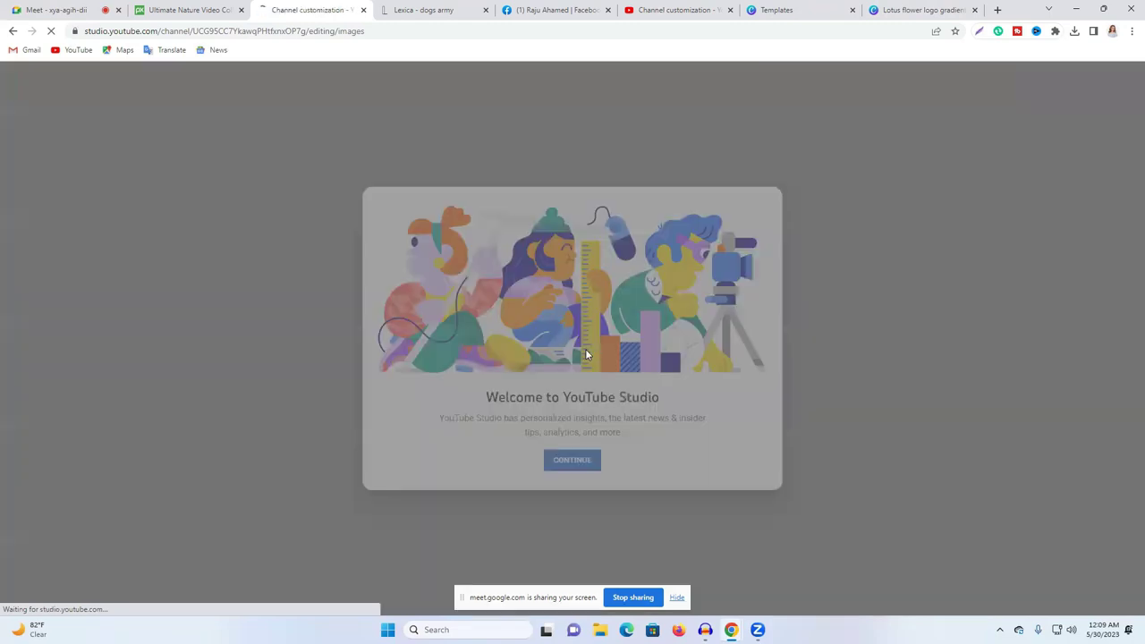
Step: Upload 'Lotus flower logo gradient' as the channel profile picture under Branding and save it
{"action": "left_click", "coordinate": [575, 464]}
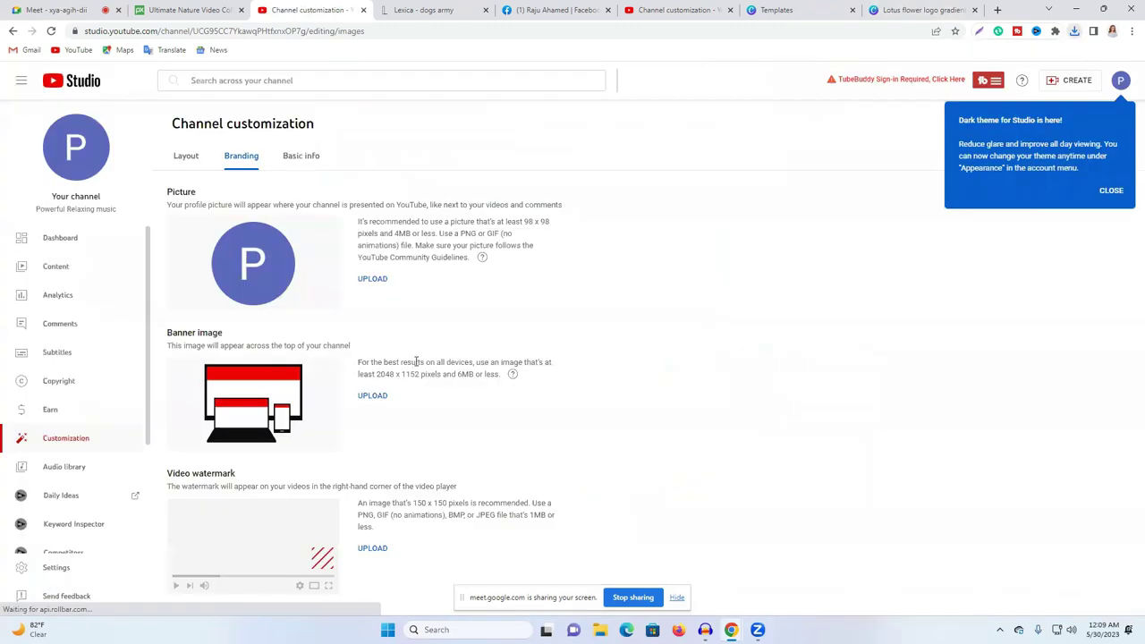
{"action": "left_click", "coordinate": [373, 280]}
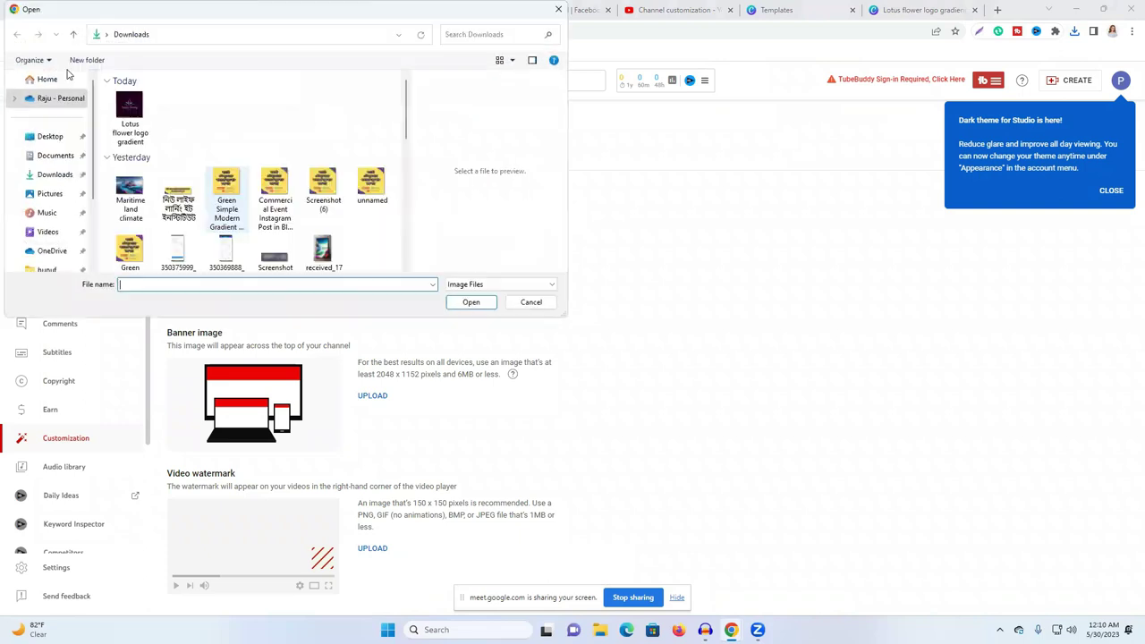
{"action": "left_click", "coordinate": [125, 110]}
{"action": "left_click", "coordinate": [471, 303]}
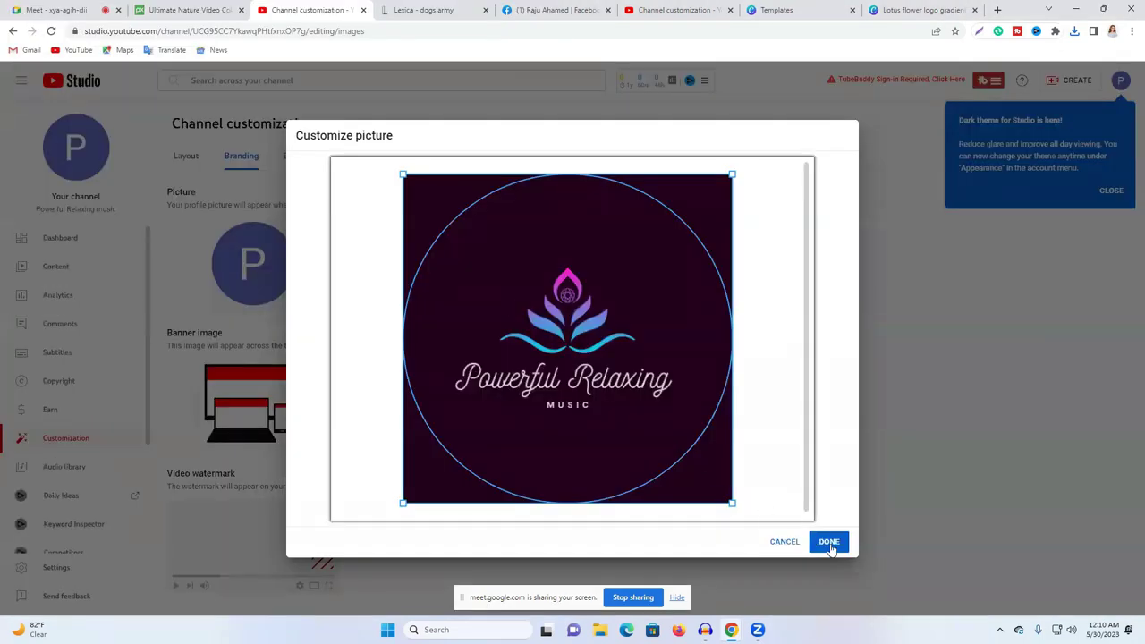
{"action": "left_click", "coordinate": [829, 542]}
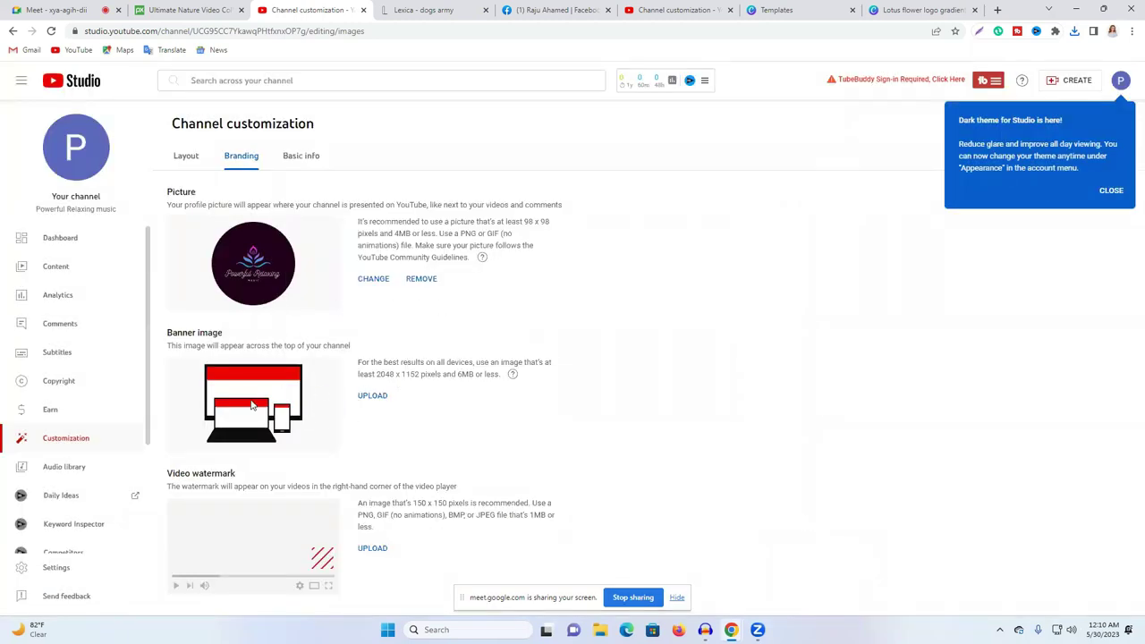
Step: Note the 2048 x 1152 banner size, close the Canva template preview, and go to Lexica
{"action": "left_click_drag", "start_coordinate": [377, 375], "coordinate": [423, 375]}
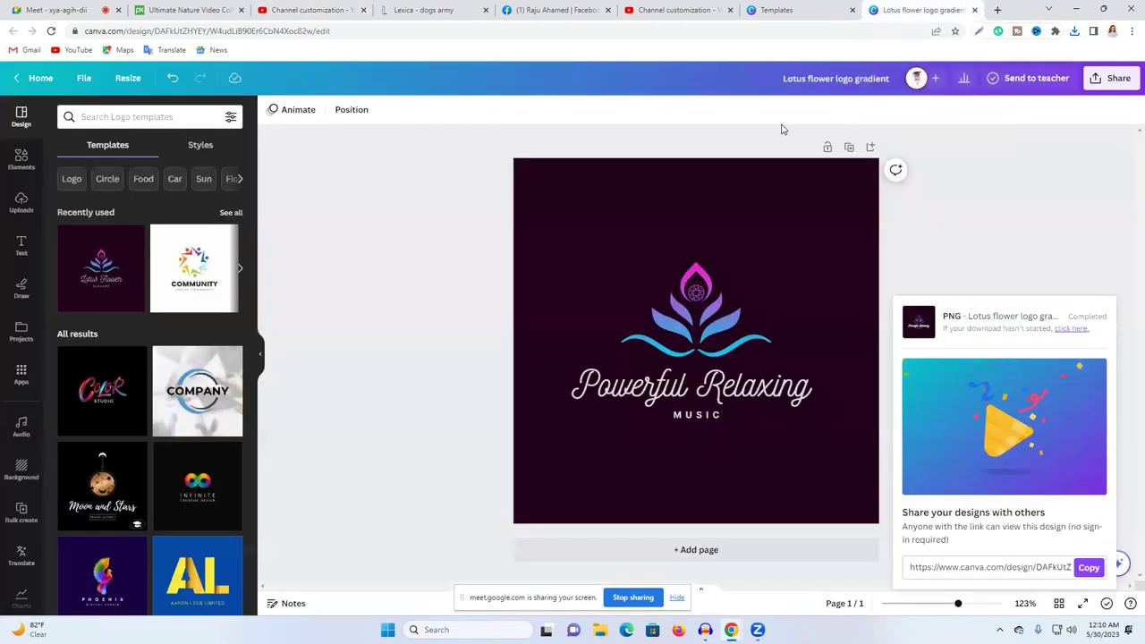
{"action": "left_click", "coordinate": [772, 10]}
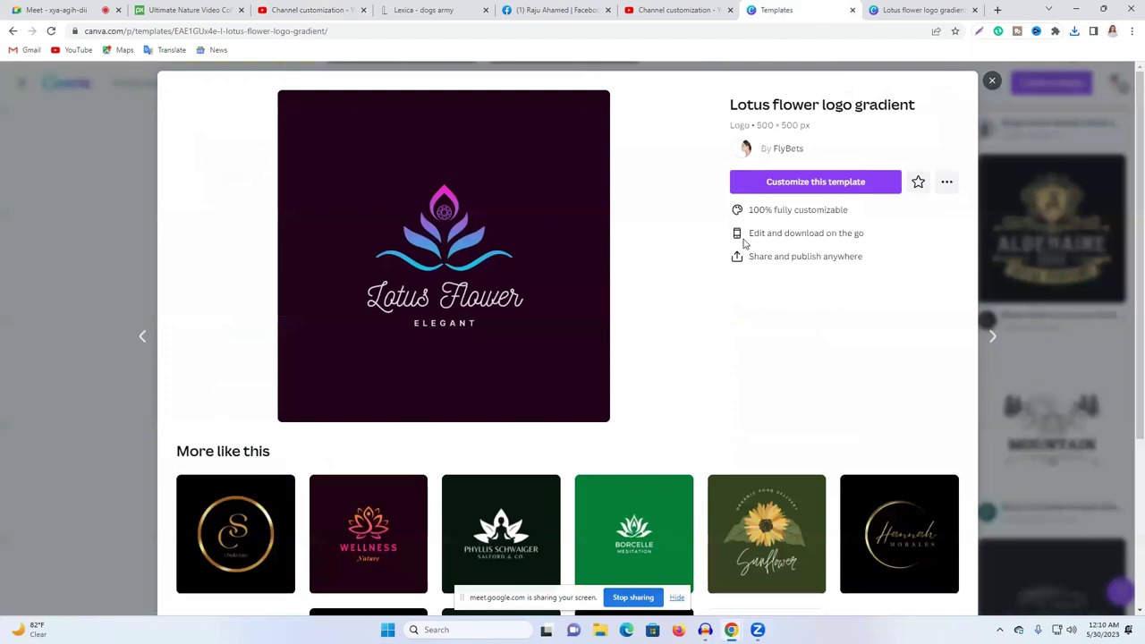
{"action": "left_click", "coordinate": [993, 81]}
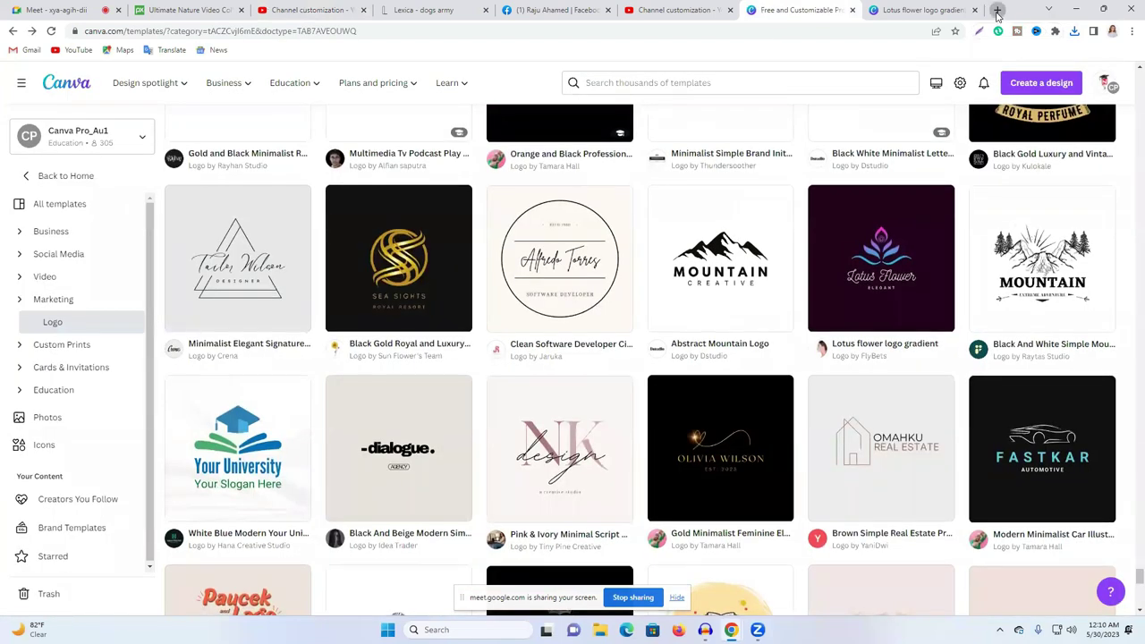
{"action": "left_click", "coordinate": [997, 11]}
{"action": "key", "text": "ctrl+4"}
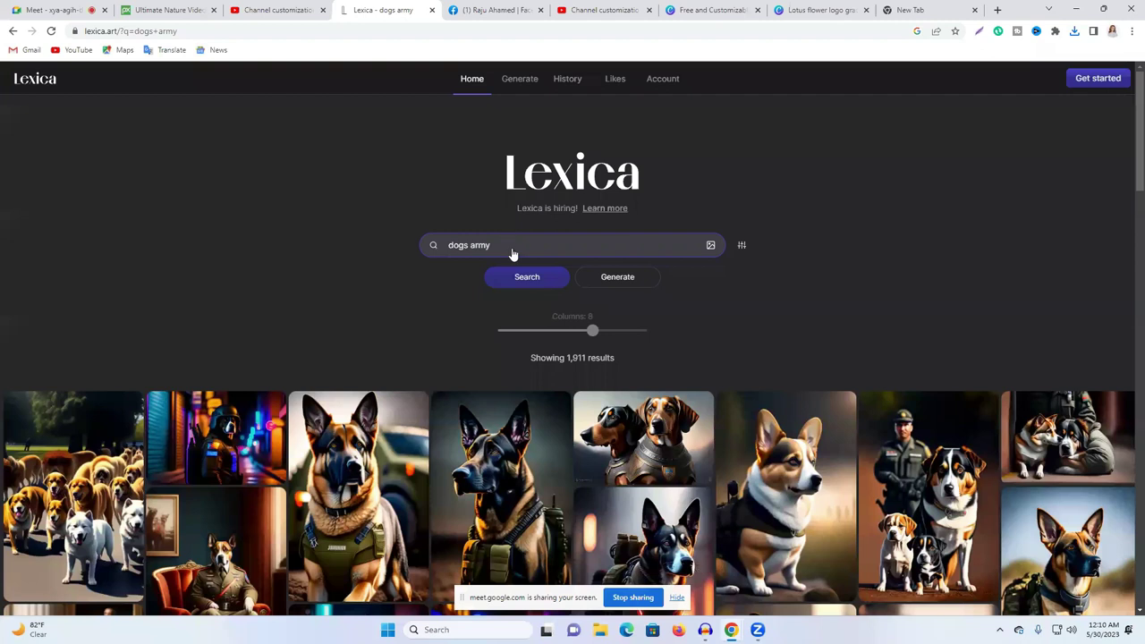
Step: Replace 'dogs army' with 'nutrul' in Lexica's search and scroll through the resulting portraits
{"action": "triple_click", "coordinate": [517, 241]}
{"action": "type", "text": "nutrul"}
{"action": "key", "text": "Return"}
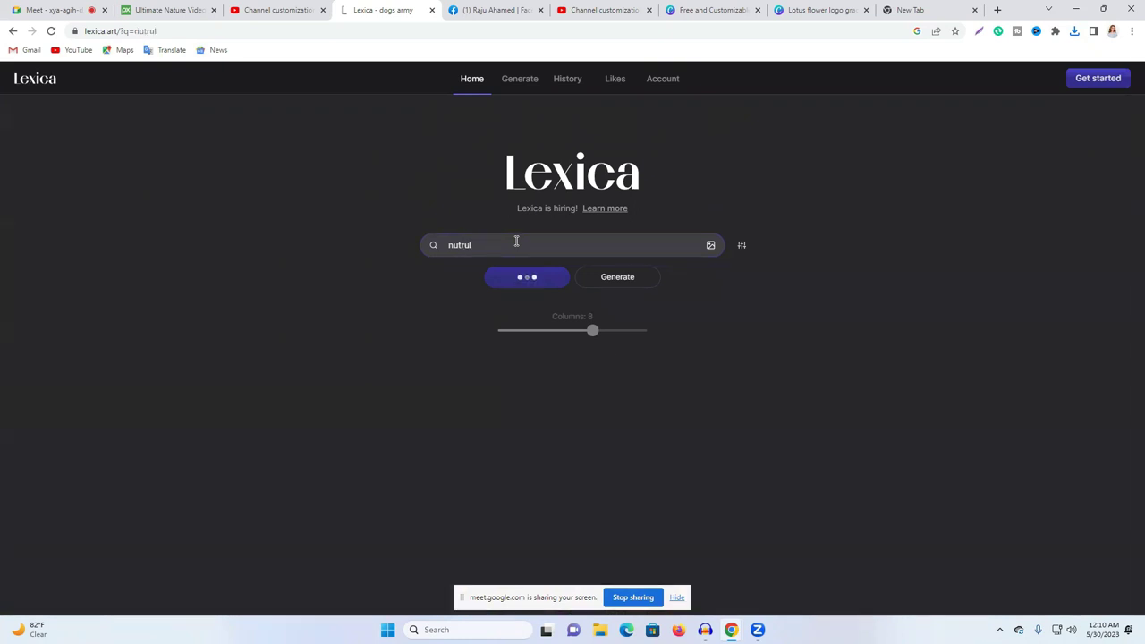
{"action": "scroll", "coordinate": [782, 336], "scroll_direction": "down", "scroll_amount": 2}
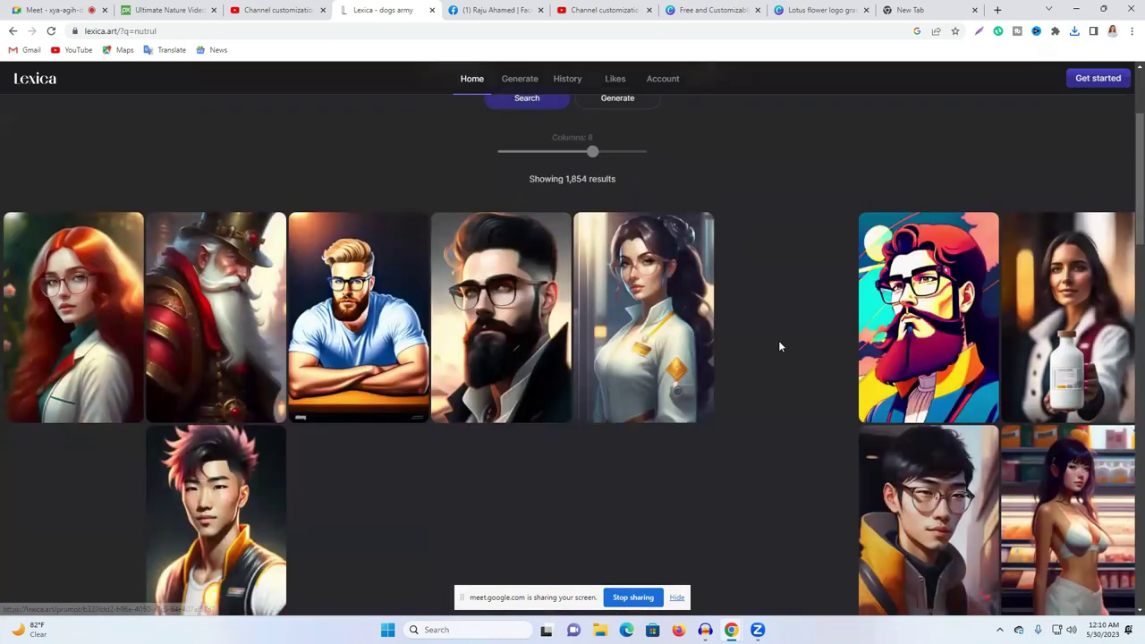
{"action": "scroll", "coordinate": [779, 346], "scroll_direction": "down", "scroll_amount": 5}
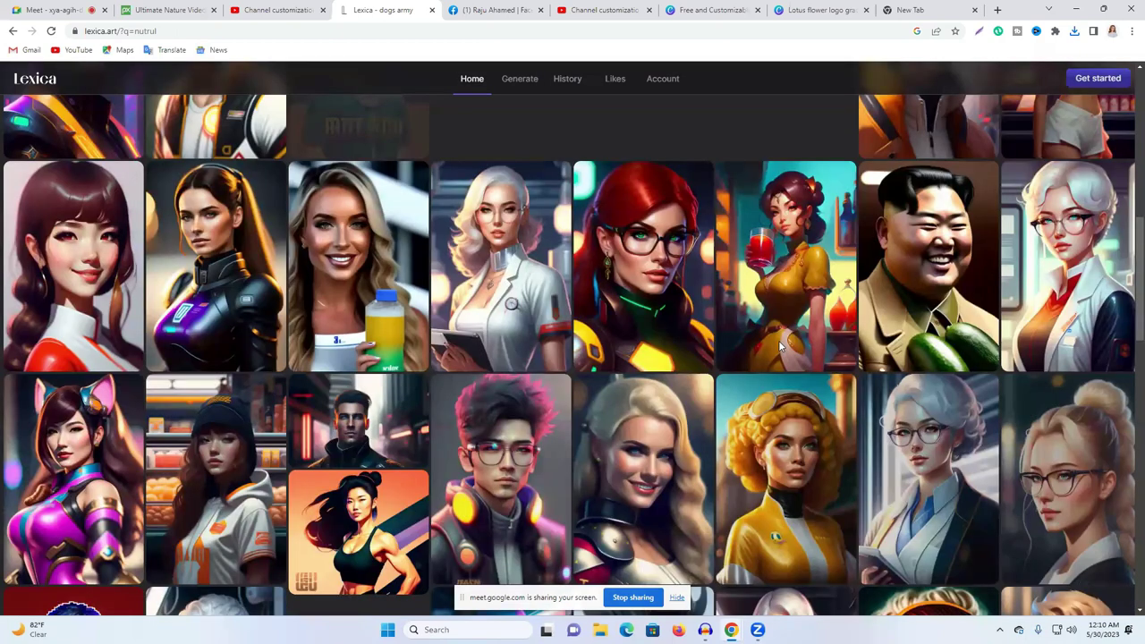
{"action": "scroll", "coordinate": [781, 346], "scroll_direction": "down", "scroll_amount": 5}
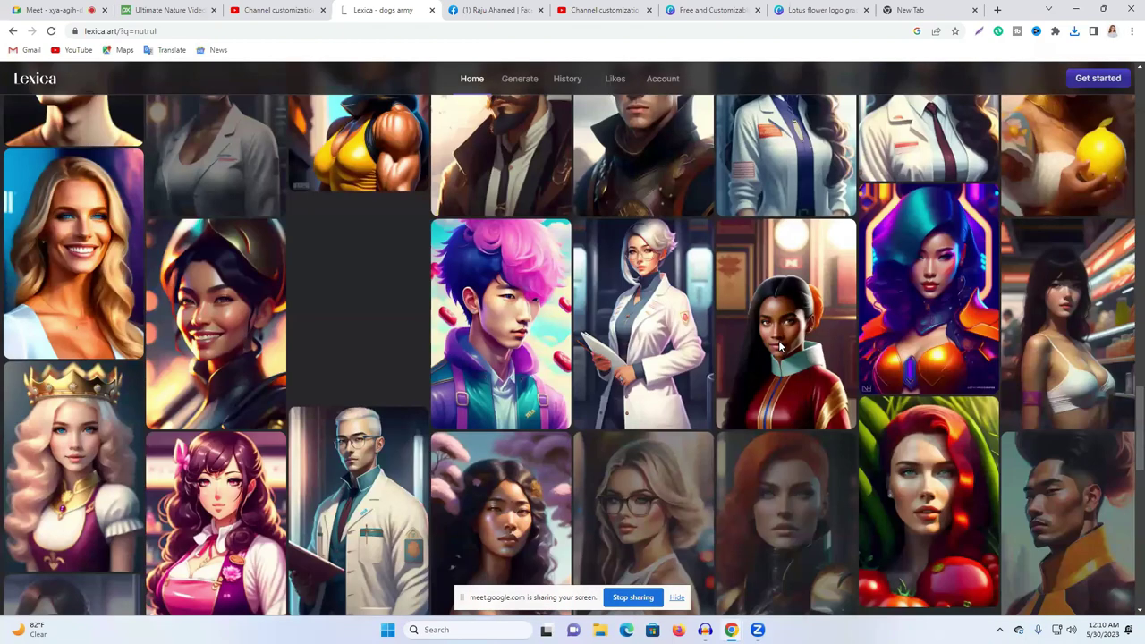
{"action": "scroll", "coordinate": [780, 347], "scroll_direction": "down", "scroll_amount": 5}
{"action": "scroll", "coordinate": [778, 344], "scroll_direction": "down", "scroll_amount": 5}
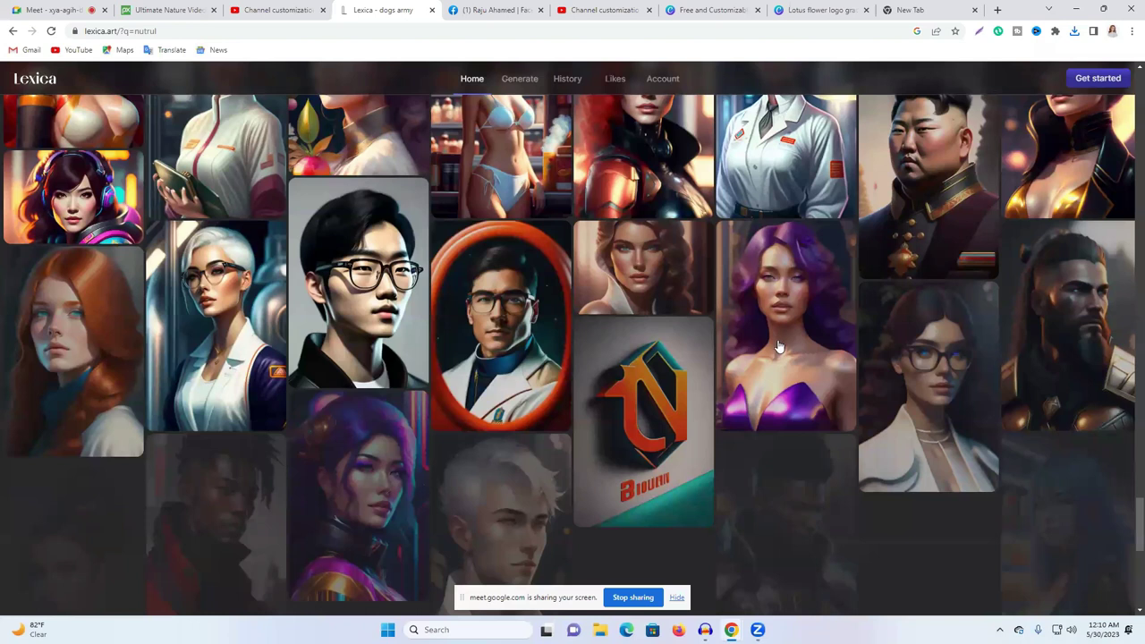
{"action": "scroll", "coordinate": [779, 346], "scroll_direction": "down", "scroll_amount": 4}
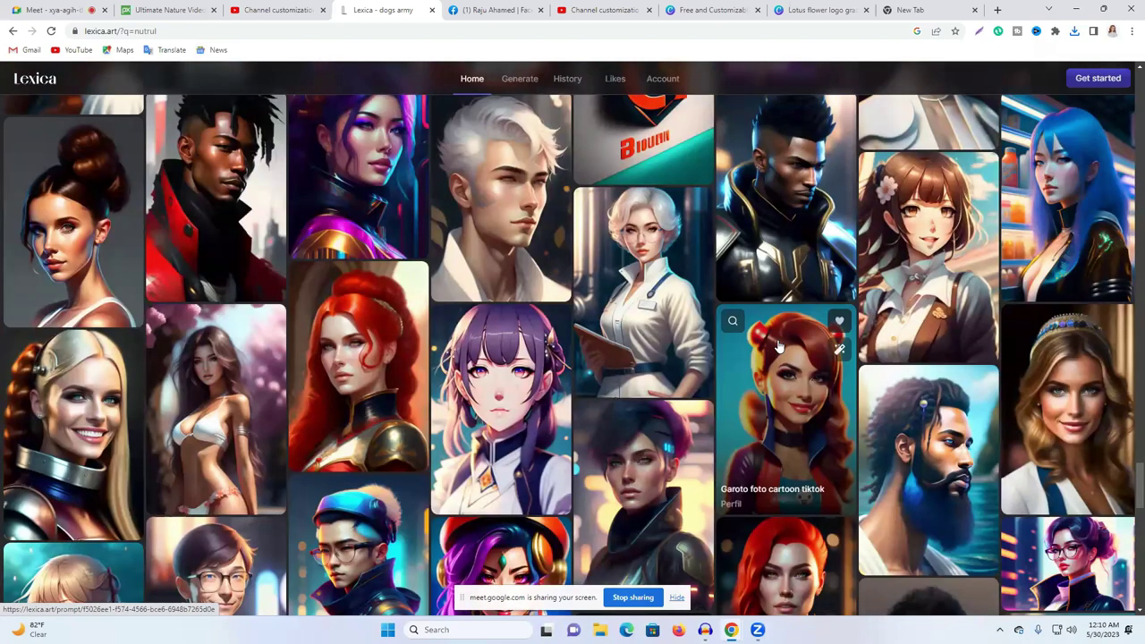
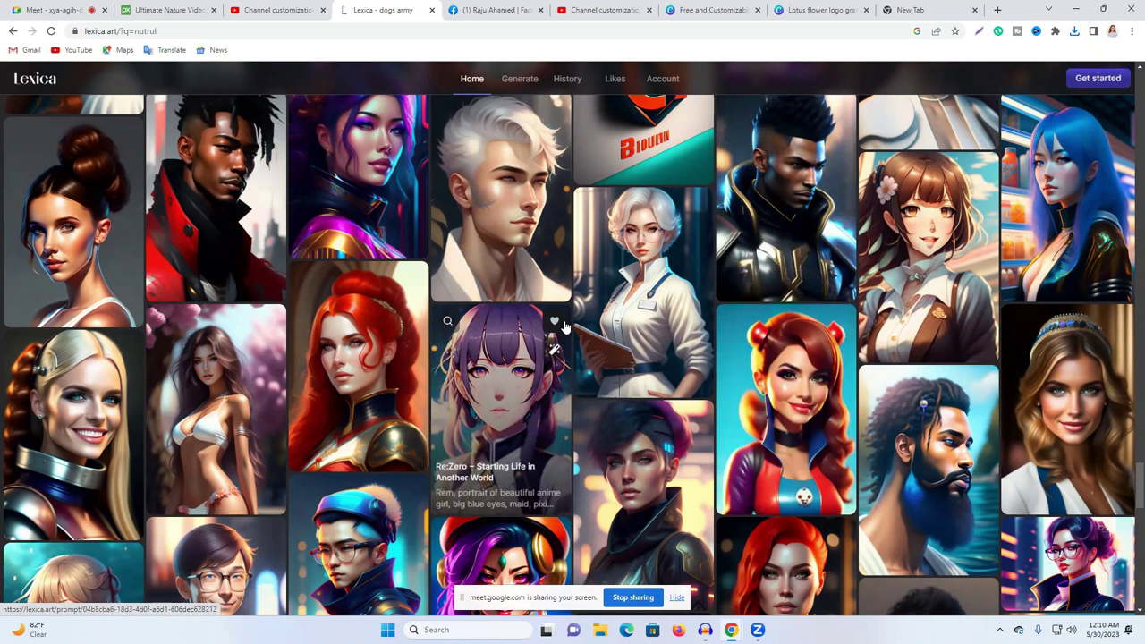
Step: Return to the top of the Lexica results and start replacing 'nutrul' with 'the nature'
{"action": "scroll", "coordinate": [566, 269], "scroll_direction": "up", "scroll_amount": 1}
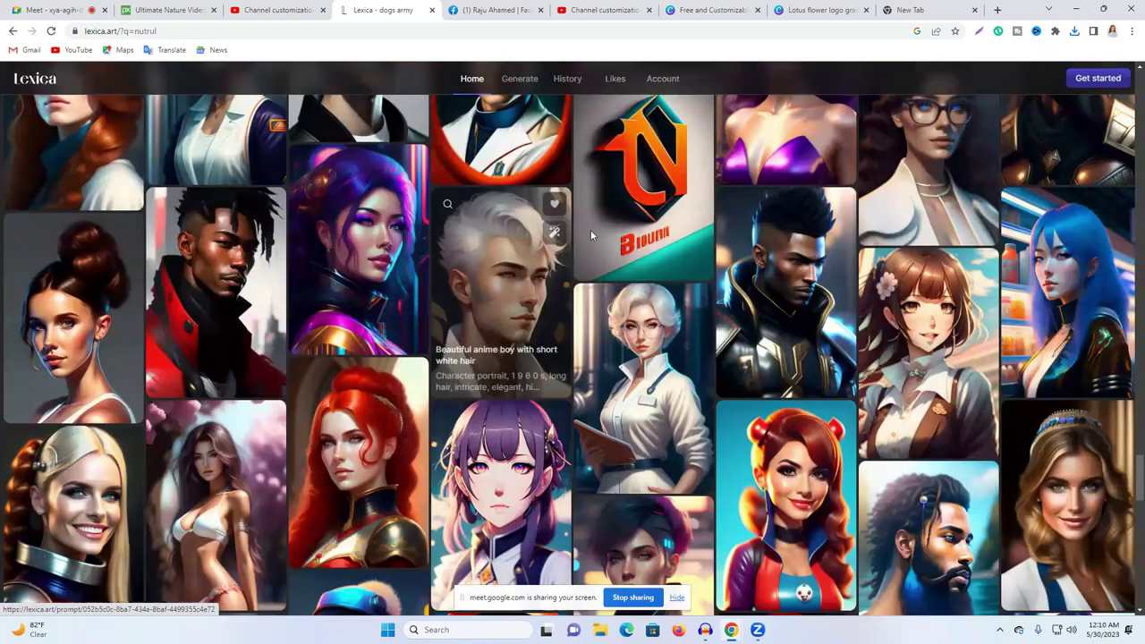
{"action": "scroll", "coordinate": [588, 231], "scroll_direction": "up", "scroll_amount": 5}
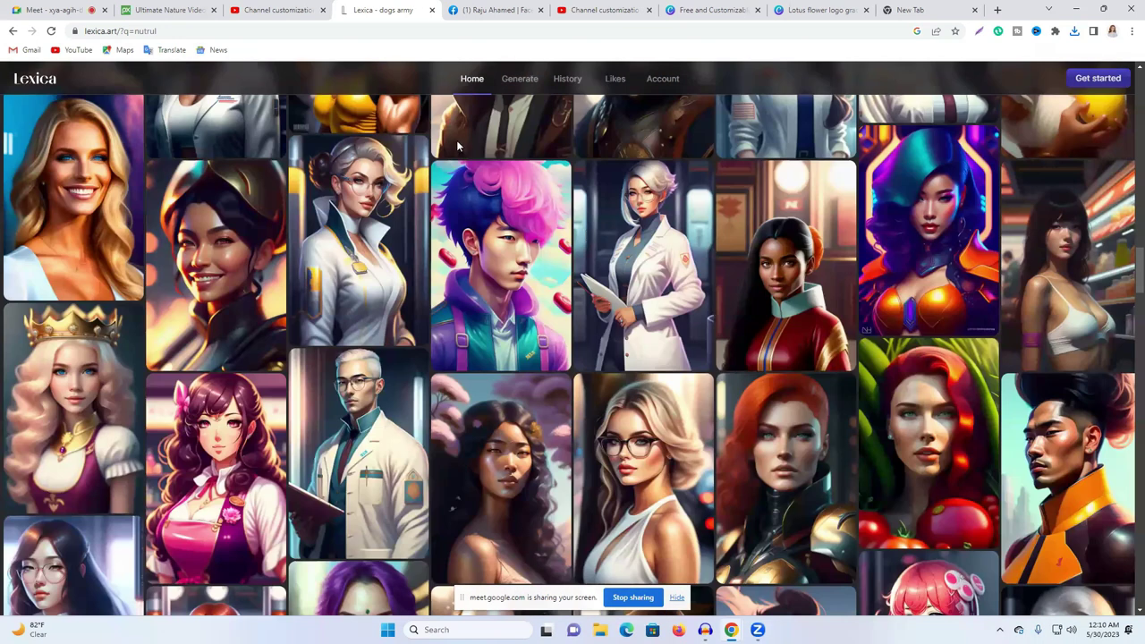
{"action": "scroll", "coordinate": [1127, 295], "scroll_direction": "up", "scroll_amount": 10}
{"action": "triple_click", "coordinate": [577, 188]}
{"action": "type", "text": "the natu"}
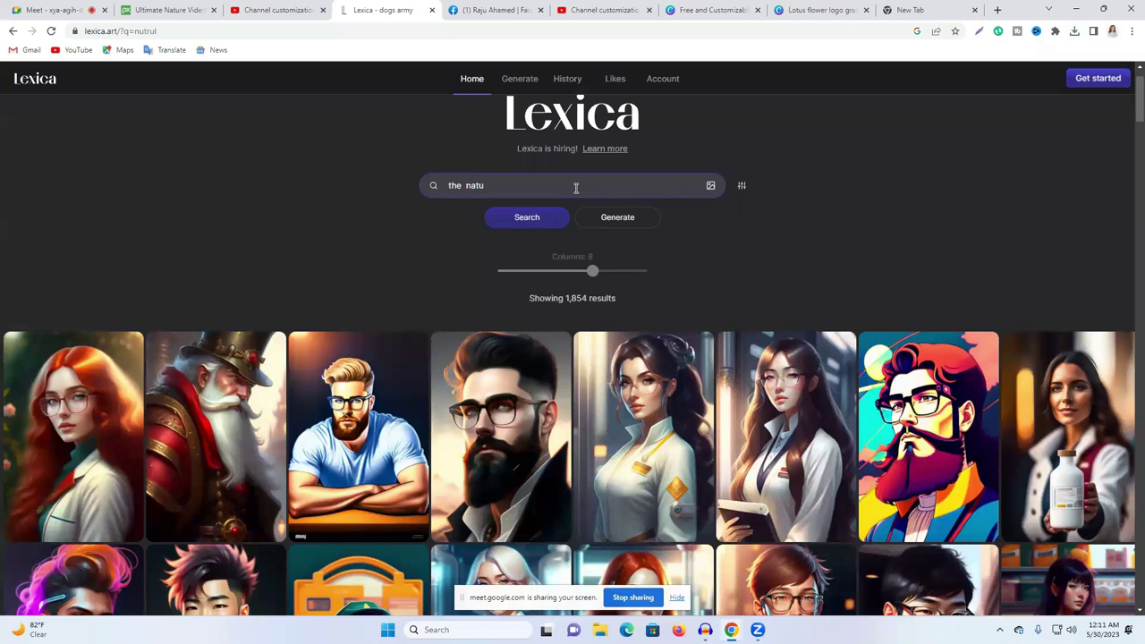
Step: Search Lexica for 'the nature' and scroll through the image results
{"action": "type", "text": "e"}
{"action": "key", "text": "Return"}
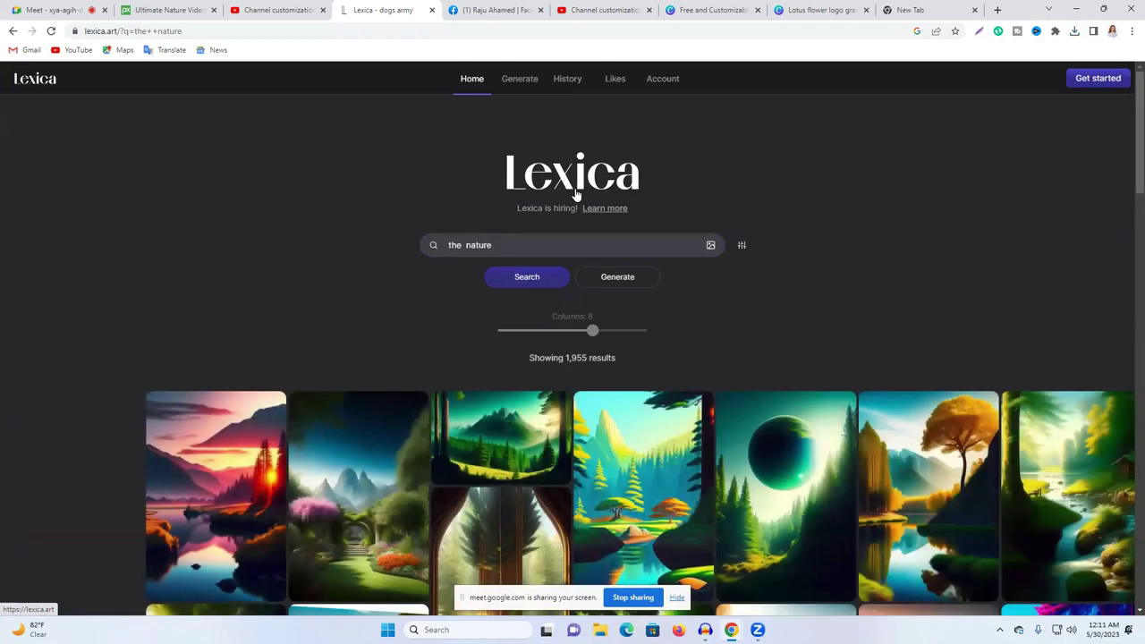
{"action": "scroll", "coordinate": [888, 396], "scroll_direction": "down", "scroll_amount": 3}
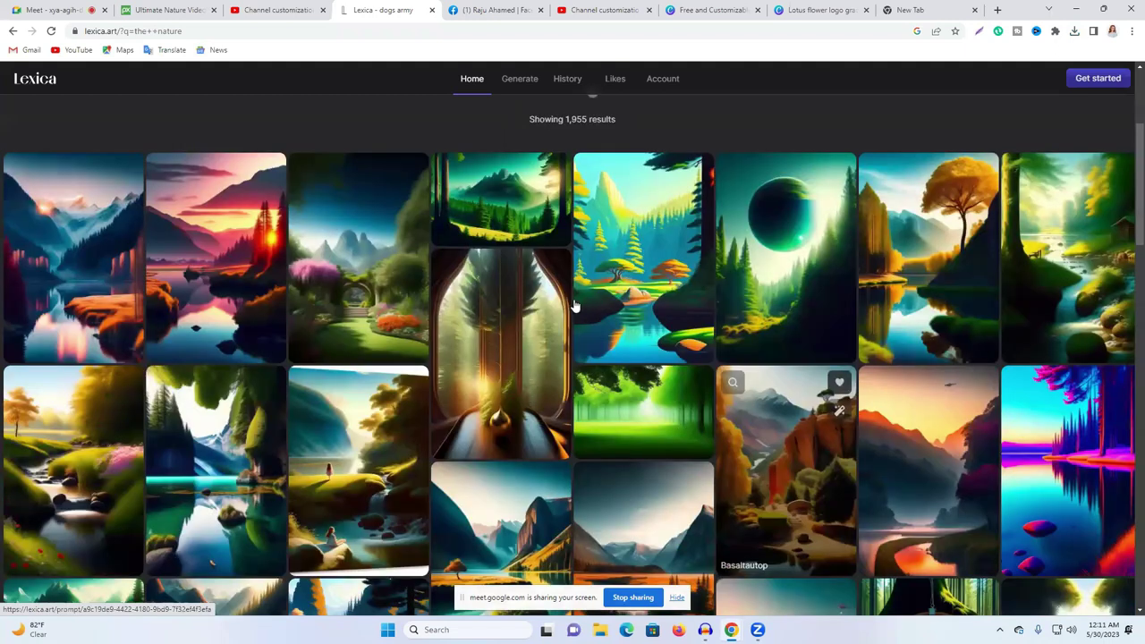
{"action": "scroll", "coordinate": [680, 289], "scroll_direction": "down", "scroll_amount": 2}
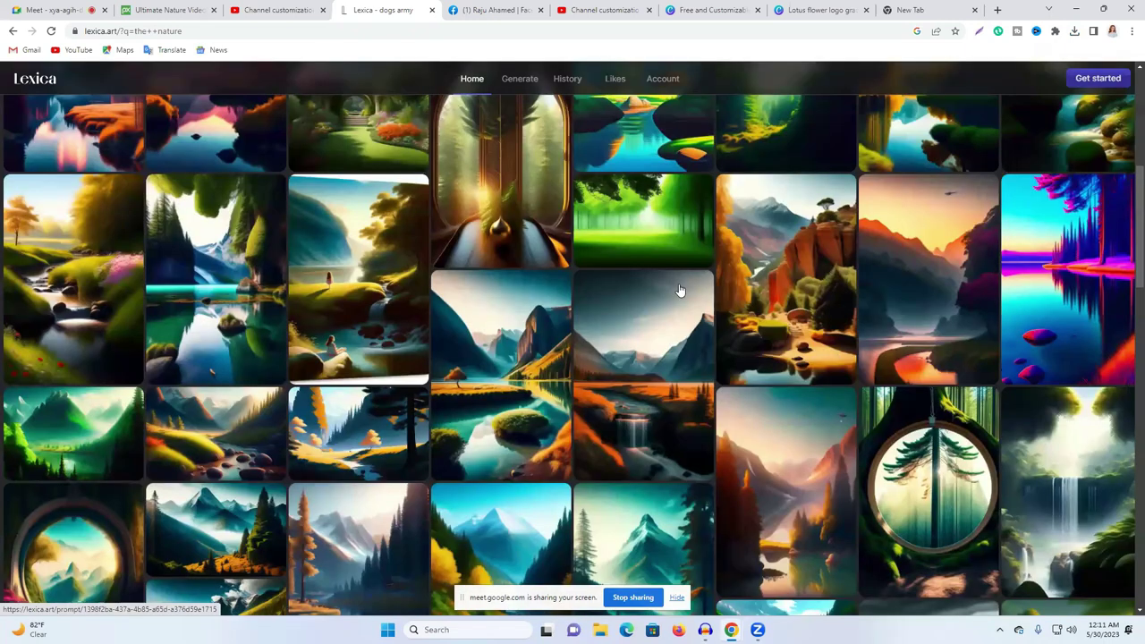
{"action": "scroll", "coordinate": [680, 289], "scroll_direction": "down", "scroll_amount": 5}
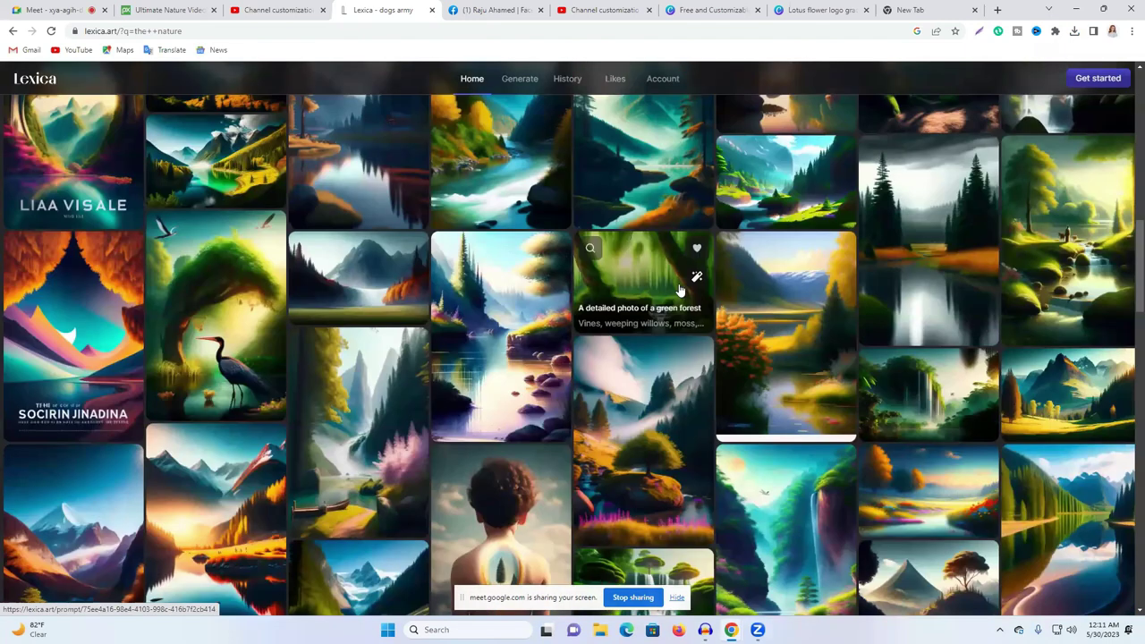
{"action": "scroll", "coordinate": [680, 283], "scroll_direction": "down", "scroll_amount": 4}
{"action": "scroll", "coordinate": [715, 289], "scroll_direction": "down", "scroll_amount": 3}
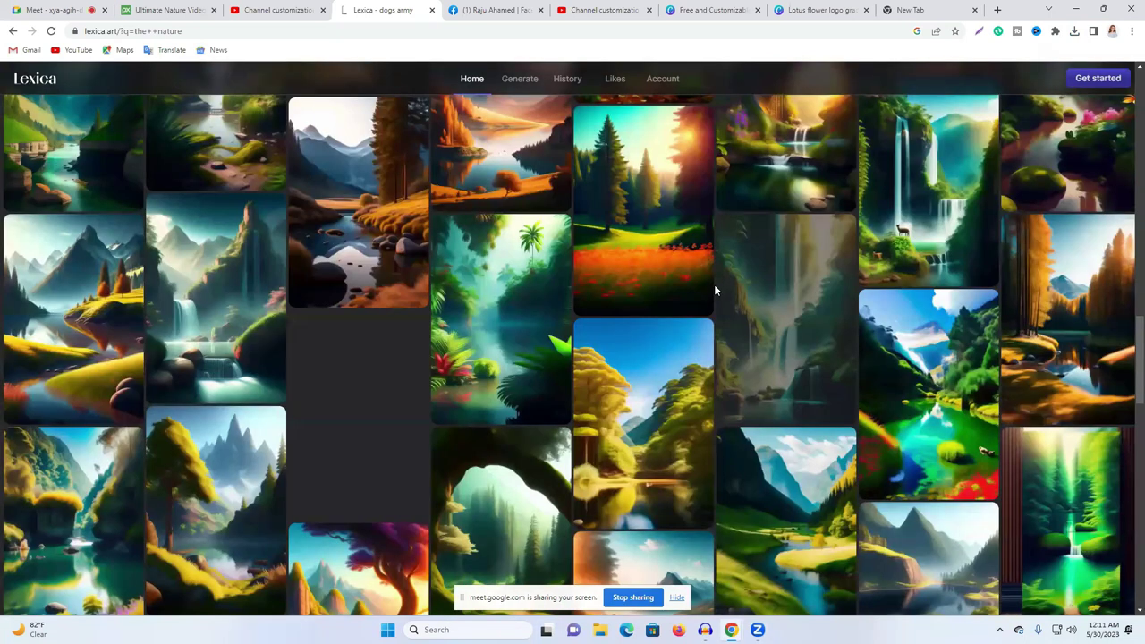
{"action": "scroll", "coordinate": [714, 284], "scroll_direction": "down", "scroll_amount": 5}
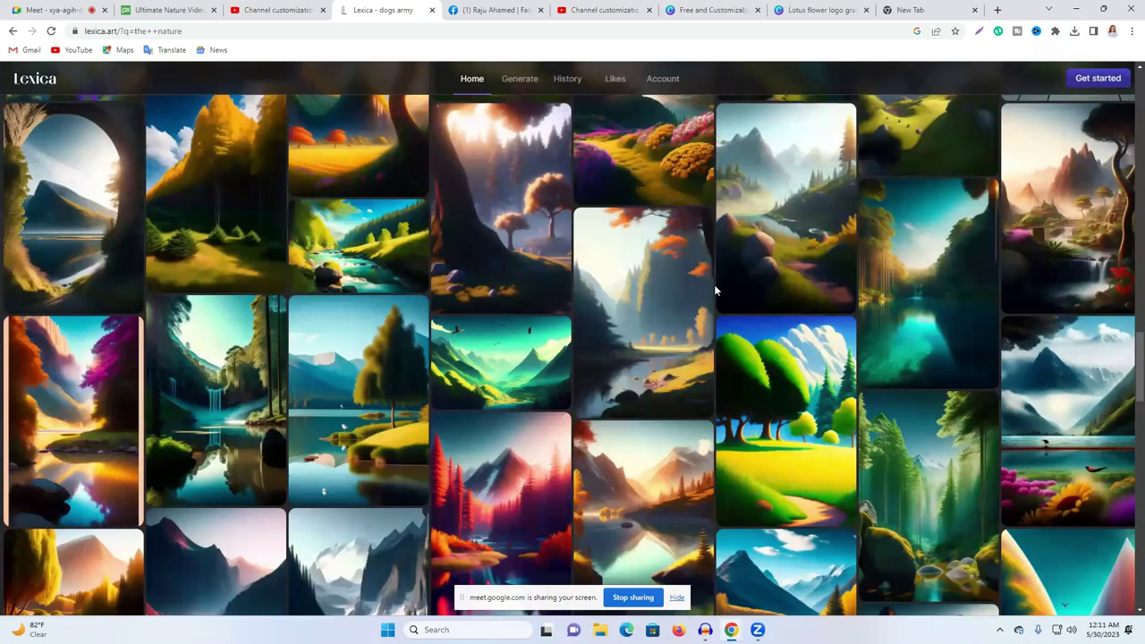
{"action": "scroll", "coordinate": [714, 284], "scroll_direction": "down", "scroll_amount": 3}
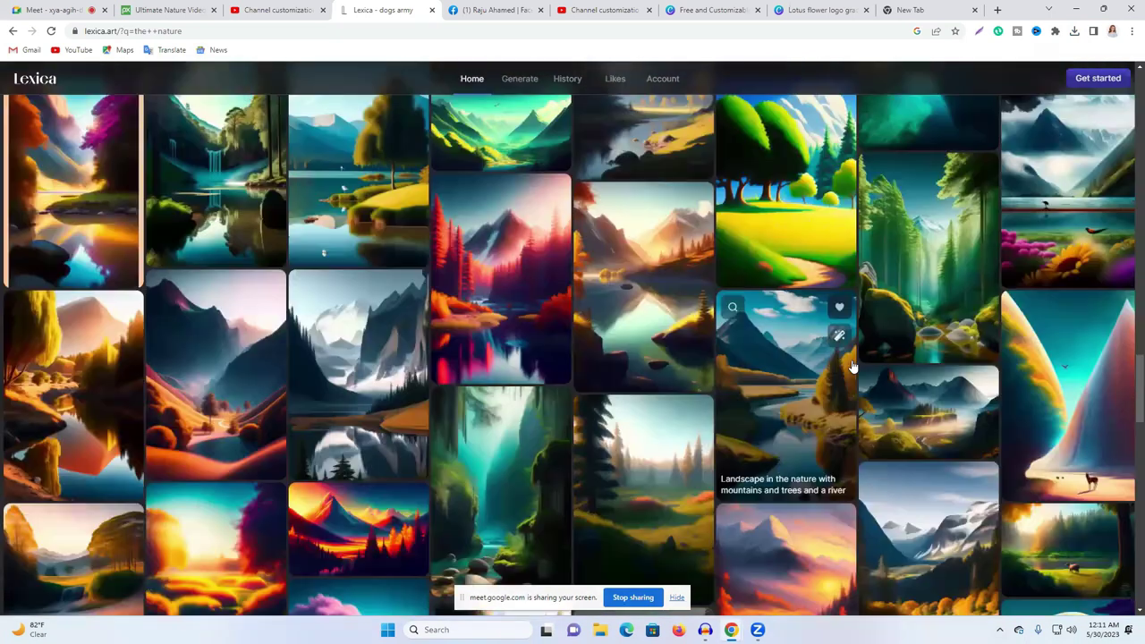
Step: Download the orange-fields variant of the 'Nature, 4k, realistic' landscape as nature.jpg, then go to Canva home
{"action": "left_click", "coordinate": [921, 404]}
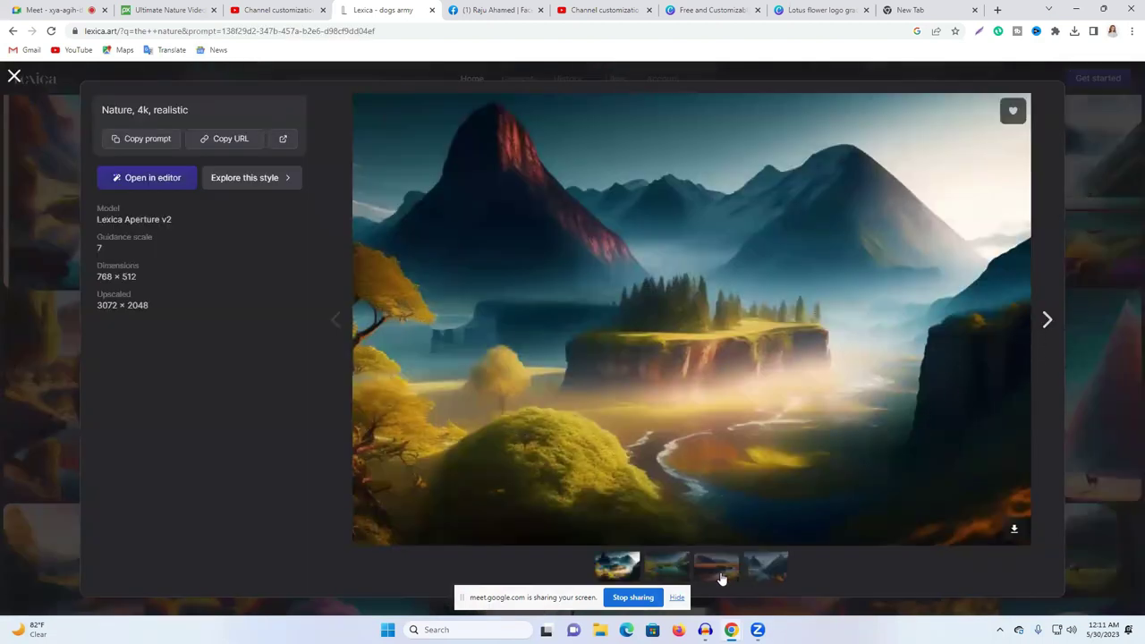
{"action": "left_click", "coordinate": [722, 578]}
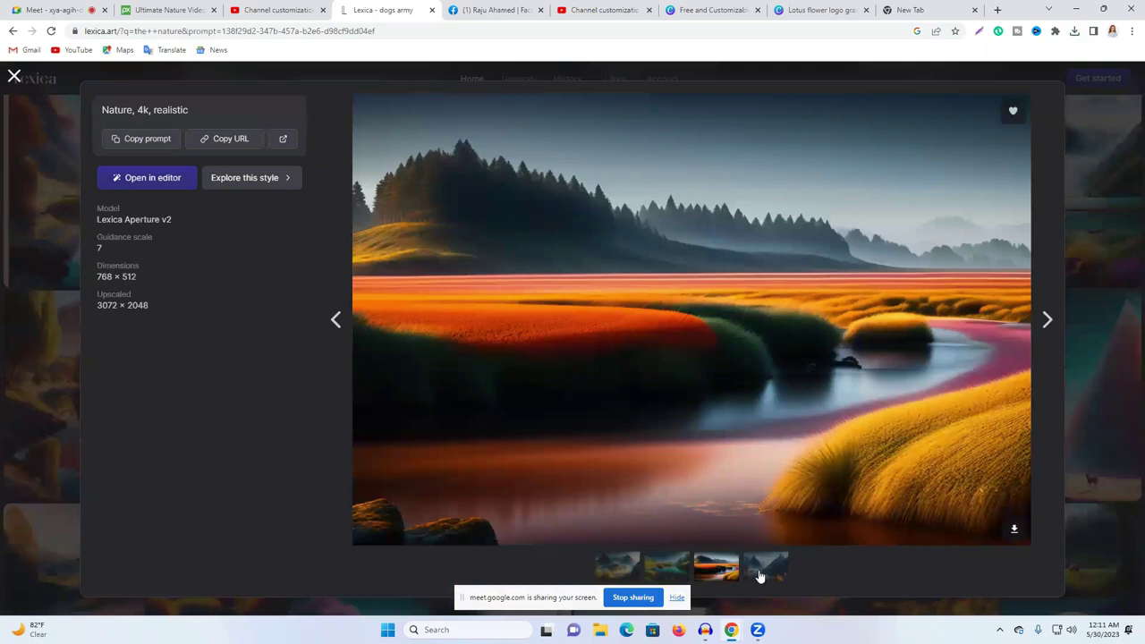
{"action": "left_click", "coordinate": [760, 577]}
{"action": "left_click", "coordinate": [670, 571]}
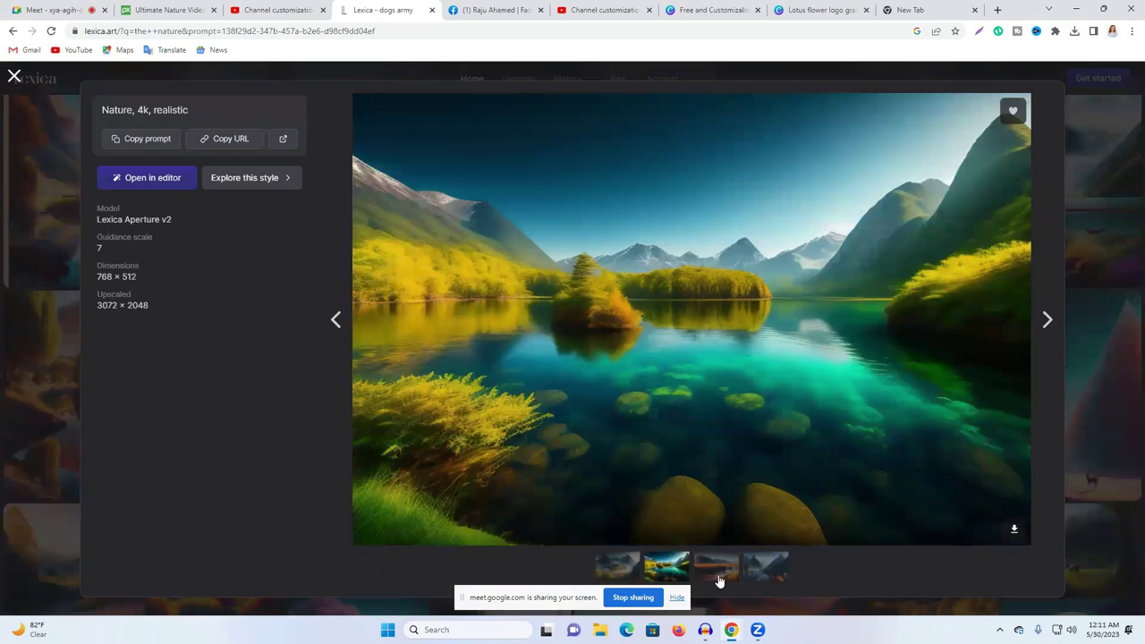
{"action": "left_click", "coordinate": [706, 577]}
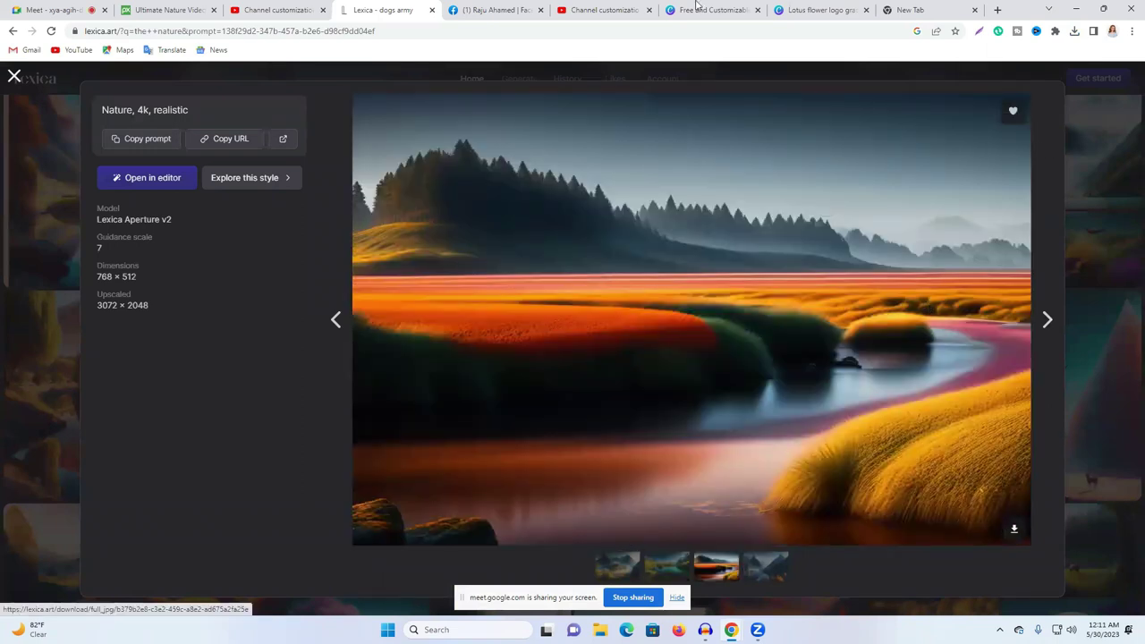
{"action": "left_click", "coordinate": [733, 8]}
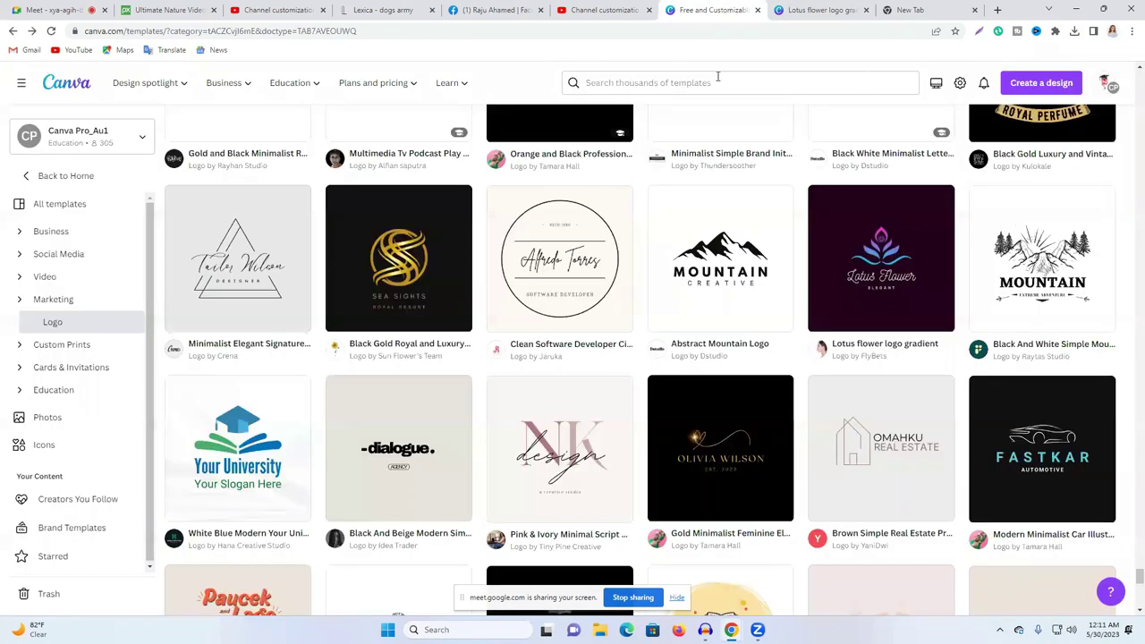
{"action": "left_click", "coordinate": [68, 87]}
Step: Search Canva templates for 'youtube' and create a blank YouTube Banner design
{"action": "left_click", "coordinate": [549, 178]}
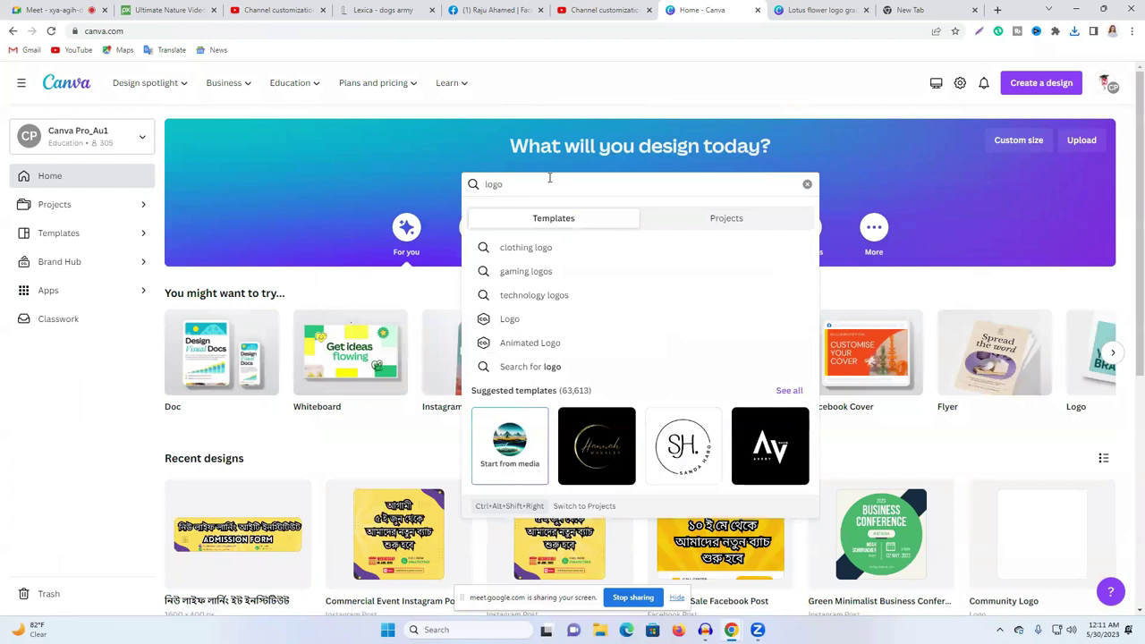
{"action": "type", "text": "y"}
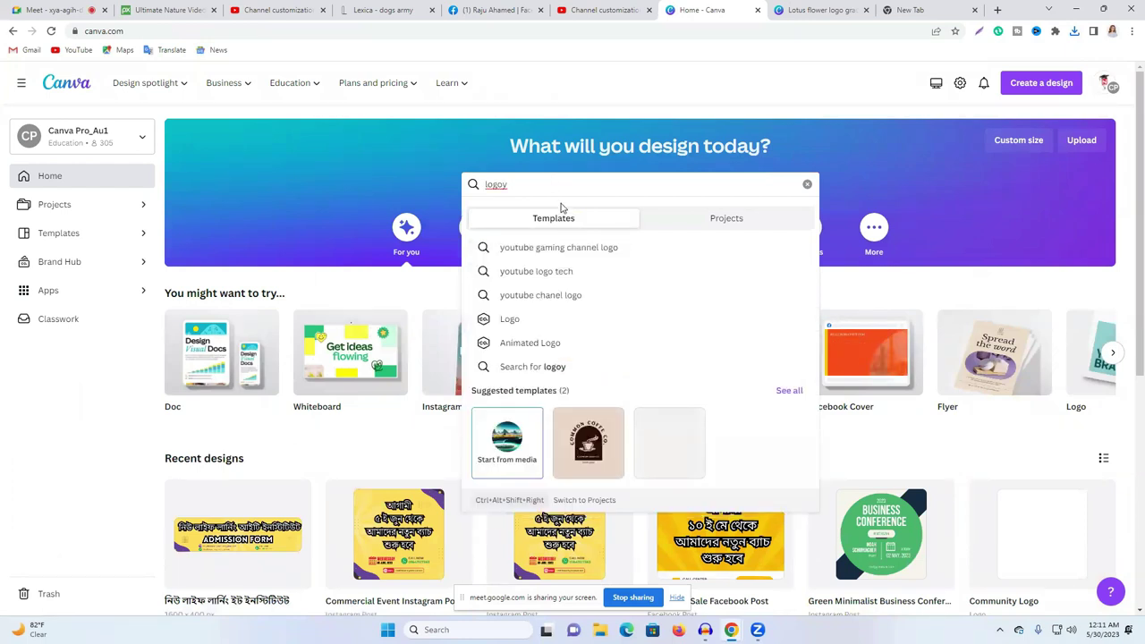
{"action": "double_click", "coordinate": [531, 188]}
{"action": "type", "text": "yo"}
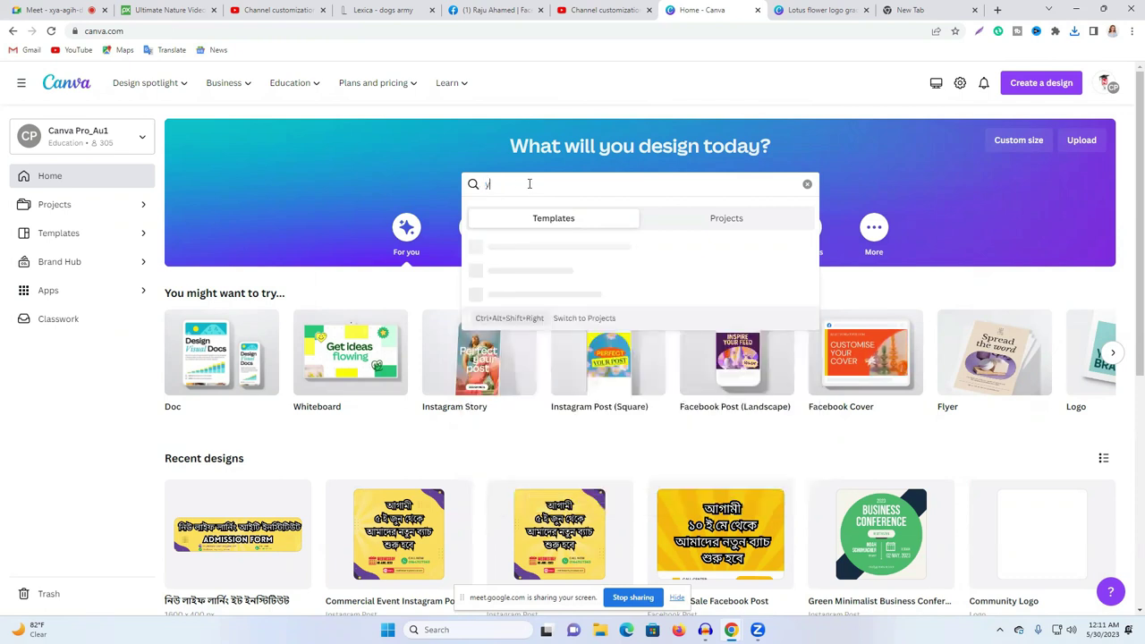
{"action": "type", "text": "utube"}
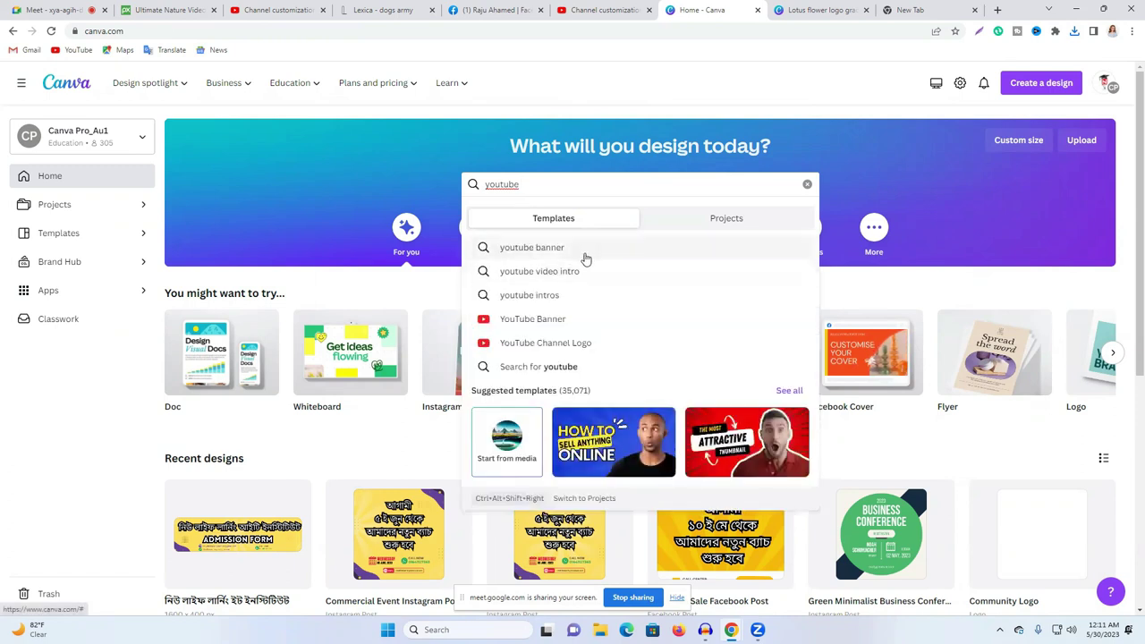
{"action": "left_click", "coordinate": [580, 320]}
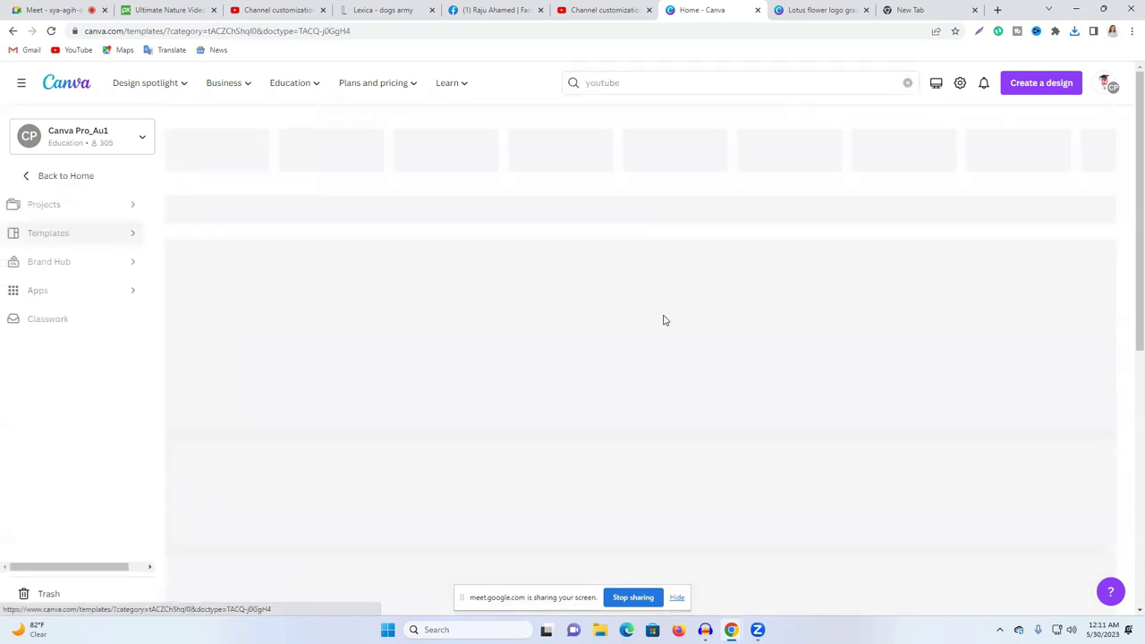
{"action": "scroll", "coordinate": [542, 367], "scroll_direction": "down", "scroll_amount": 1}
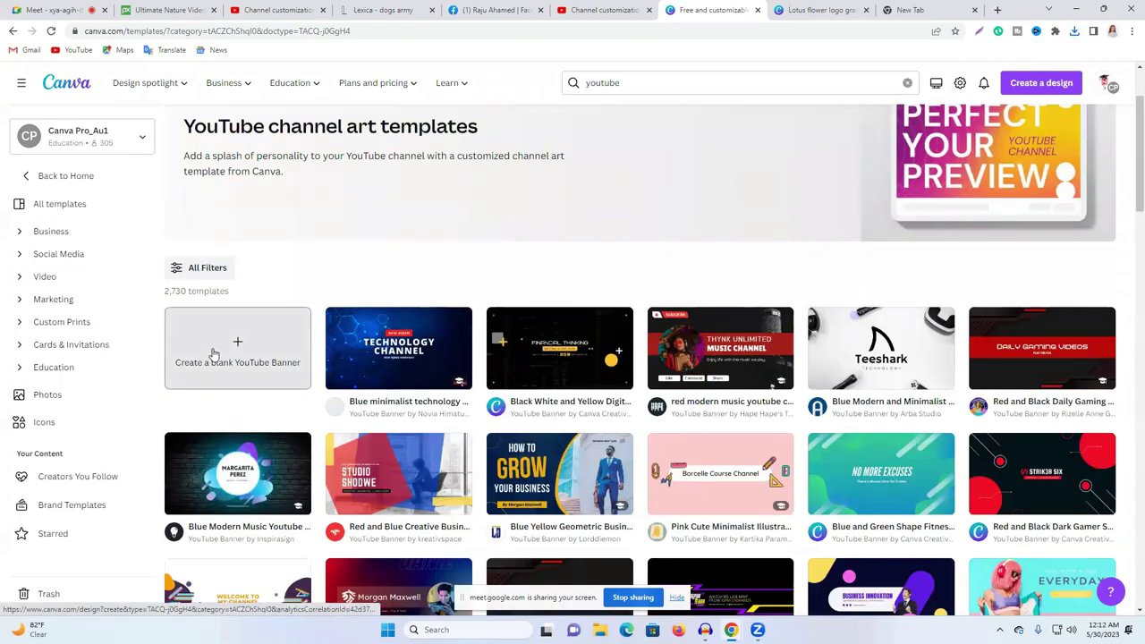
{"action": "left_click", "coordinate": [220, 353]}
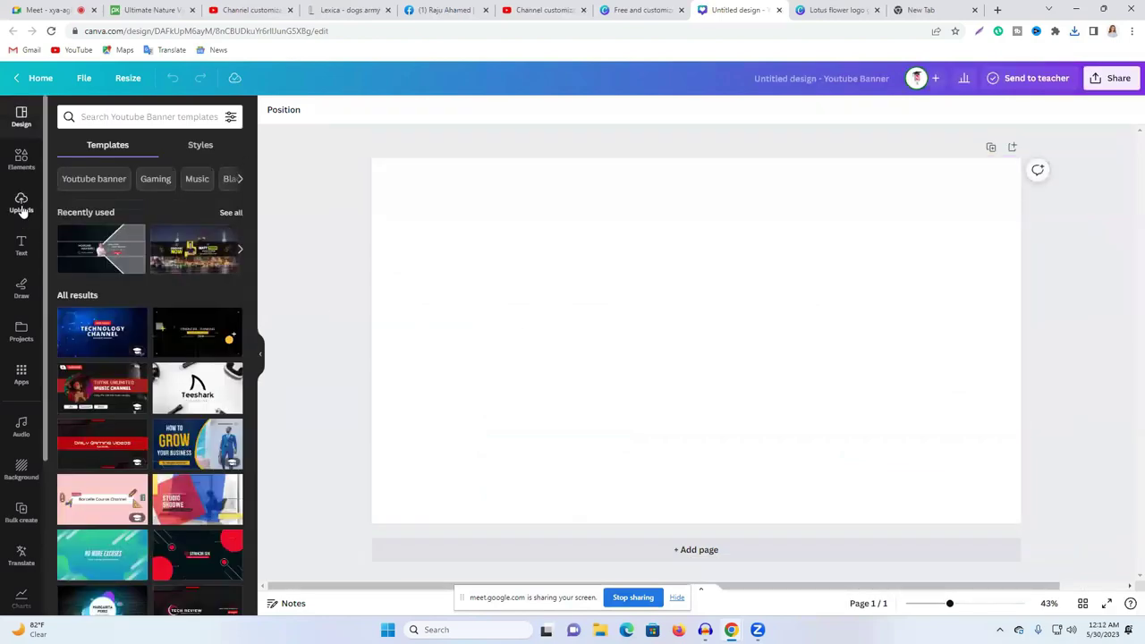
{"action": "left_click", "coordinate": [30, 215]}
Step: Upload the nature image to Canva and resize it to cover the whole banner
{"action": "left_click", "coordinate": [169, 149]}
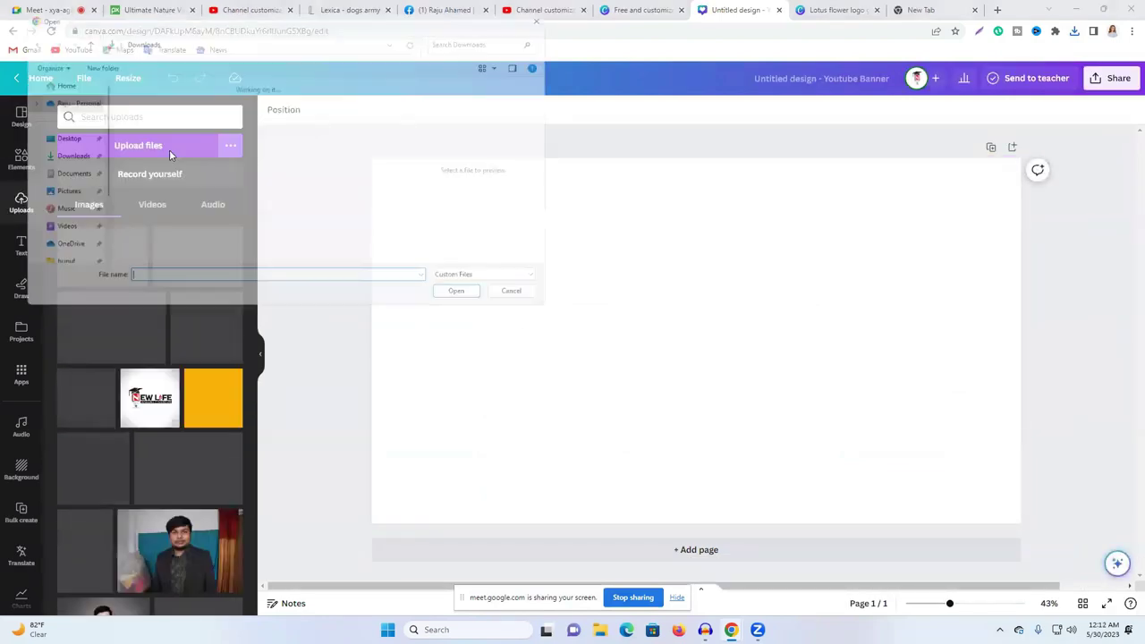
{"action": "left_click", "coordinate": [134, 114]}
{"action": "left_click", "coordinate": [471, 301]}
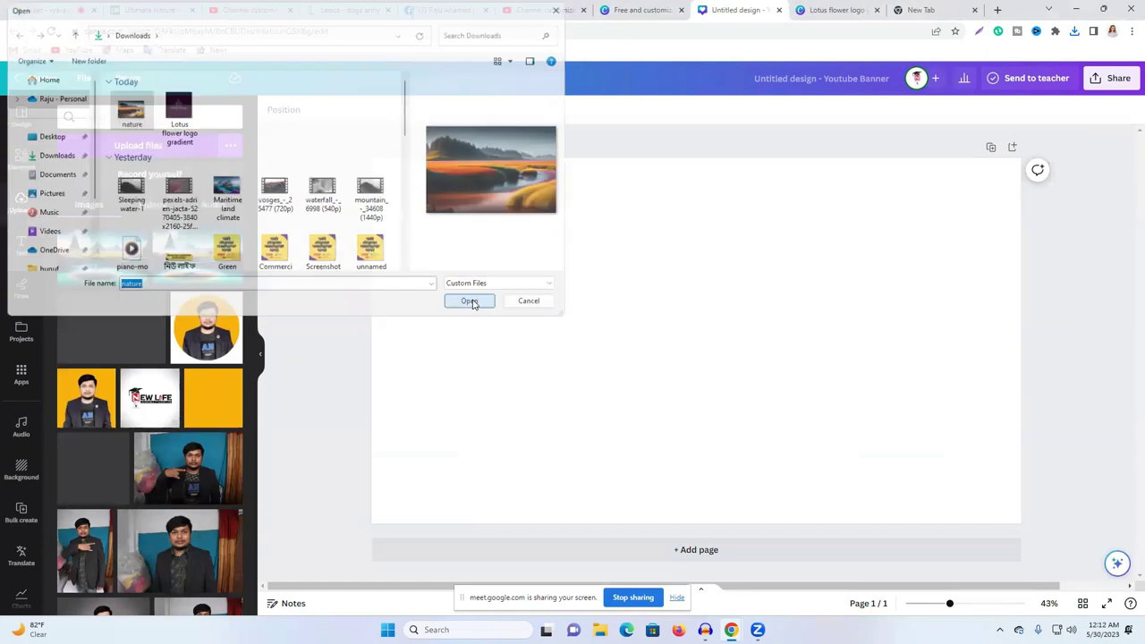
{"action": "left_click_drag", "start_coordinate": [731, 325], "coordinate": [599, 271]}
{"action": "left_click_drag", "start_coordinate": [765, 420], "coordinate": [1042, 555]}
{"action": "left_click_drag", "start_coordinate": [946, 432], "coordinate": [939, 398]}
Step: Download the banner as a PNG and begin a banner image upload in YouTube Studio
{"action": "left_click", "coordinate": [1115, 78]}
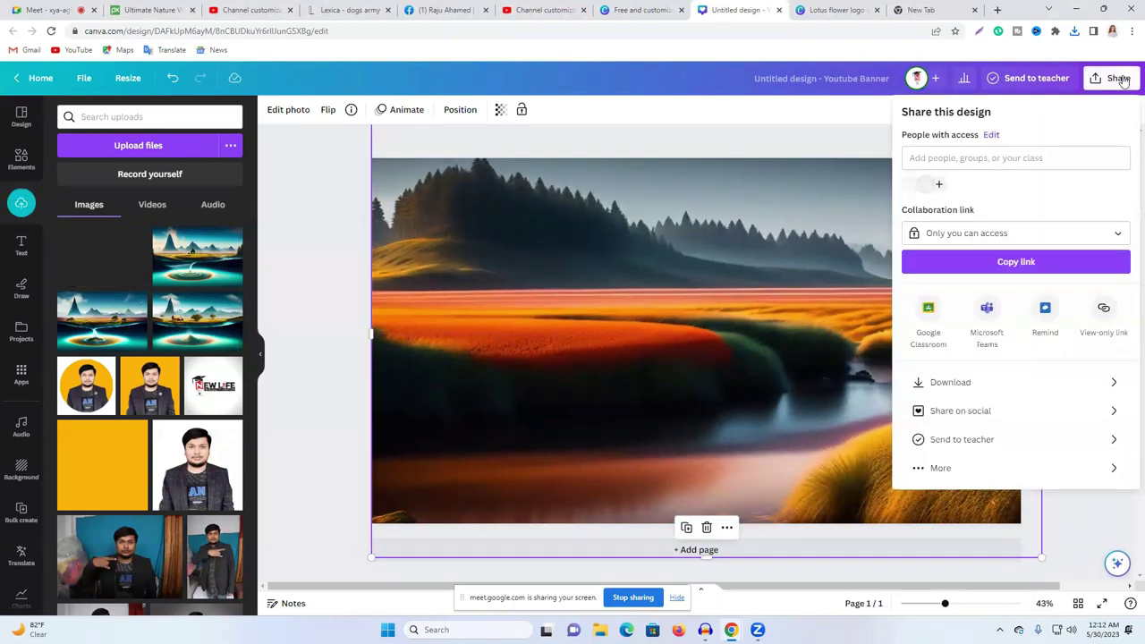
{"action": "left_click", "coordinate": [935, 384]}
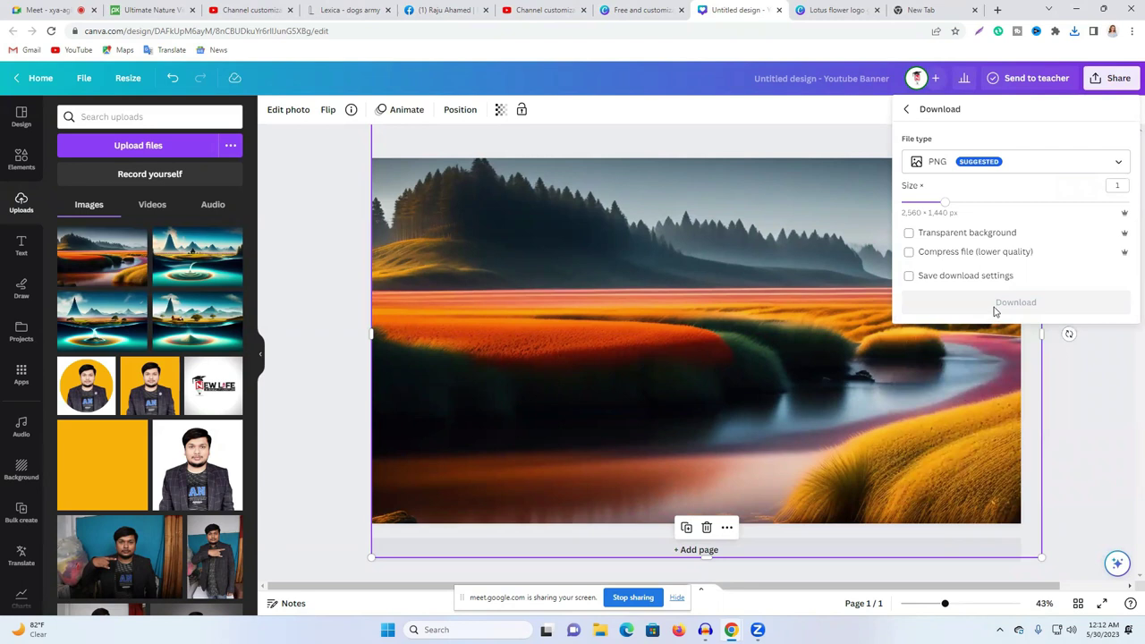
{"action": "left_click", "coordinate": [995, 305]}
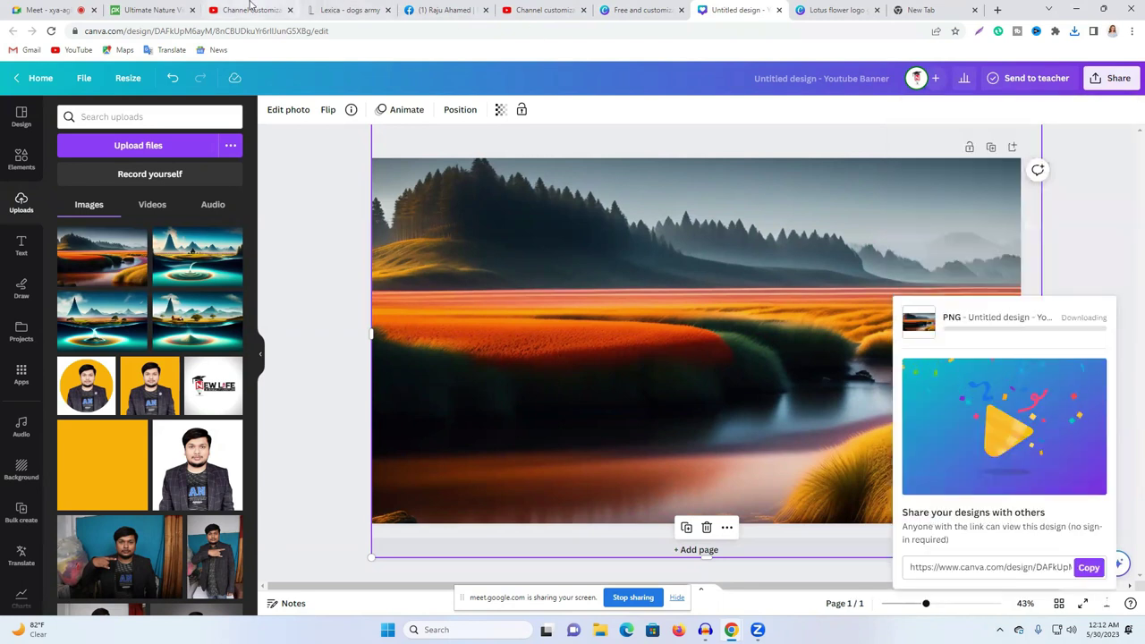
{"action": "left_click", "coordinate": [250, 9]}
{"action": "left_click", "coordinate": [373, 396]}
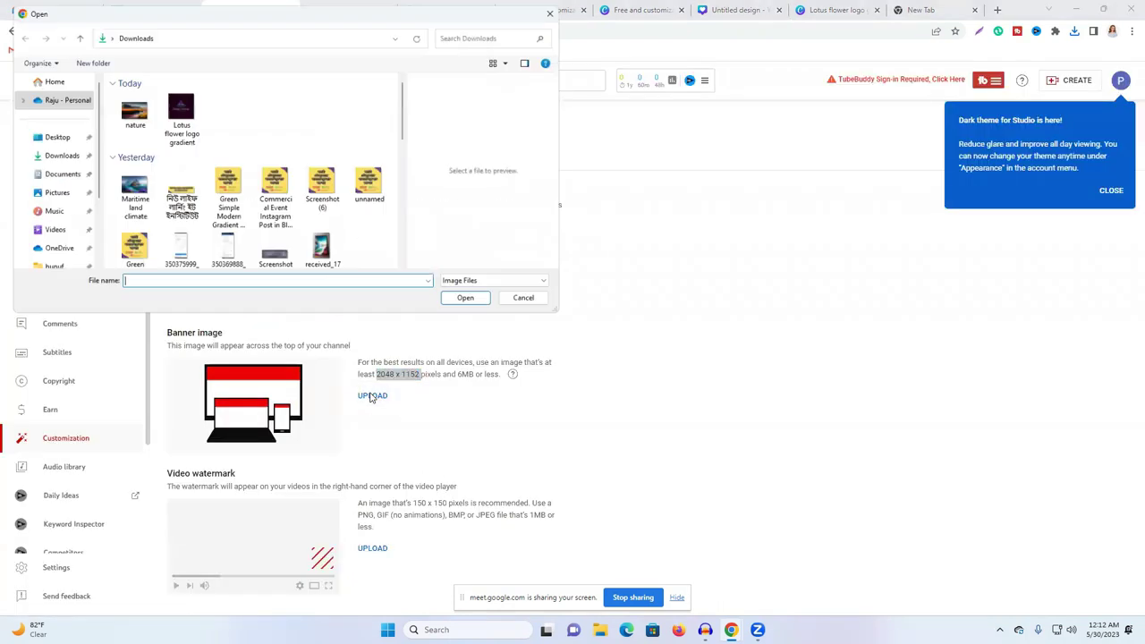
Step: Upload the nature image as the channel banner and accept its crop with DONE
{"action": "left_click", "coordinate": [128, 112]}
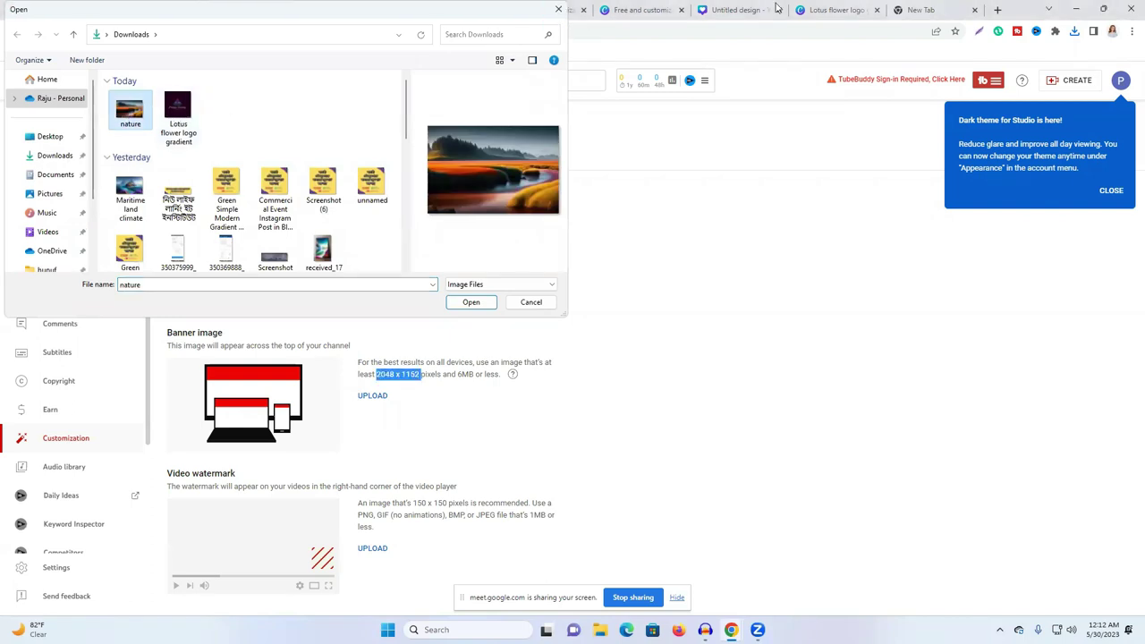
{"action": "left_click", "coordinate": [558, 9]}
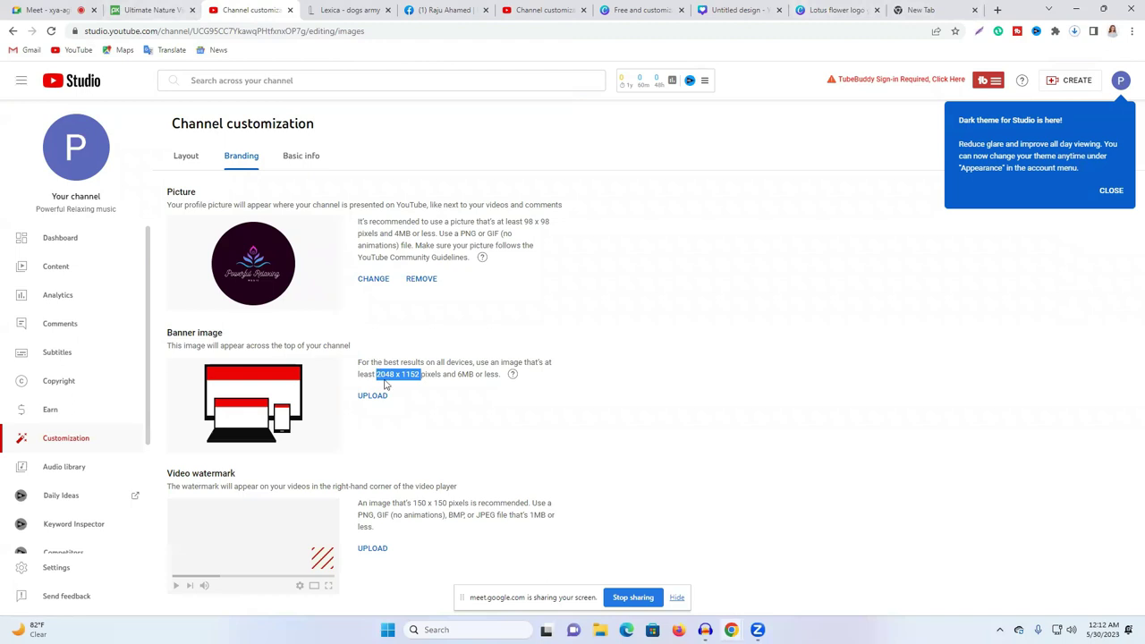
{"action": "left_click", "coordinate": [371, 395]}
{"action": "left_click", "coordinate": [130, 109]}
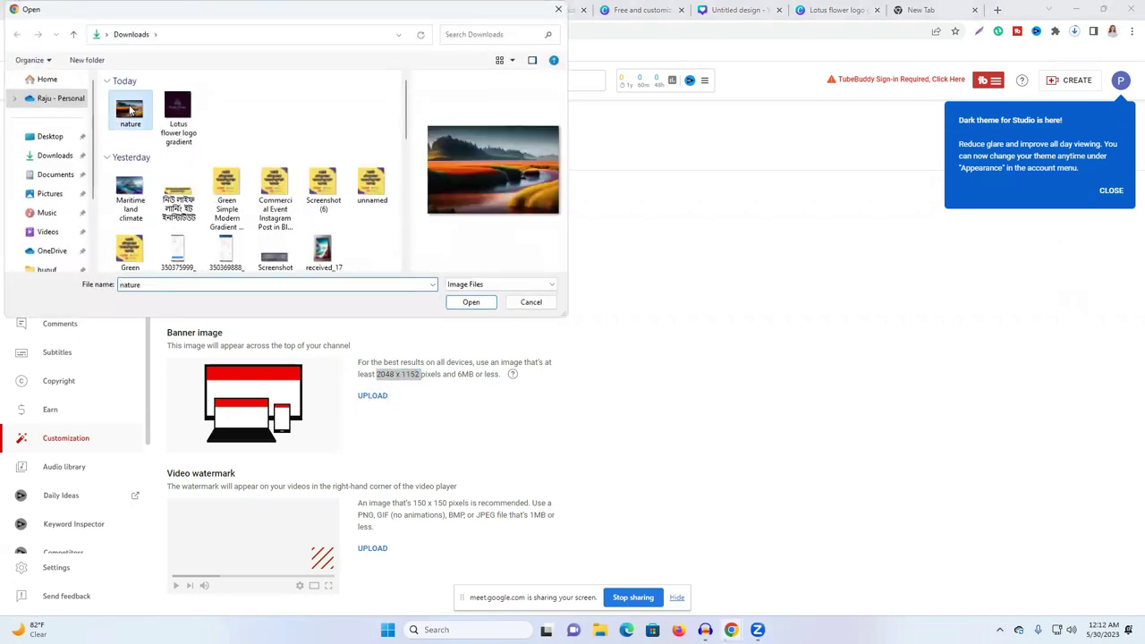
{"action": "left_click", "coordinate": [472, 302]}
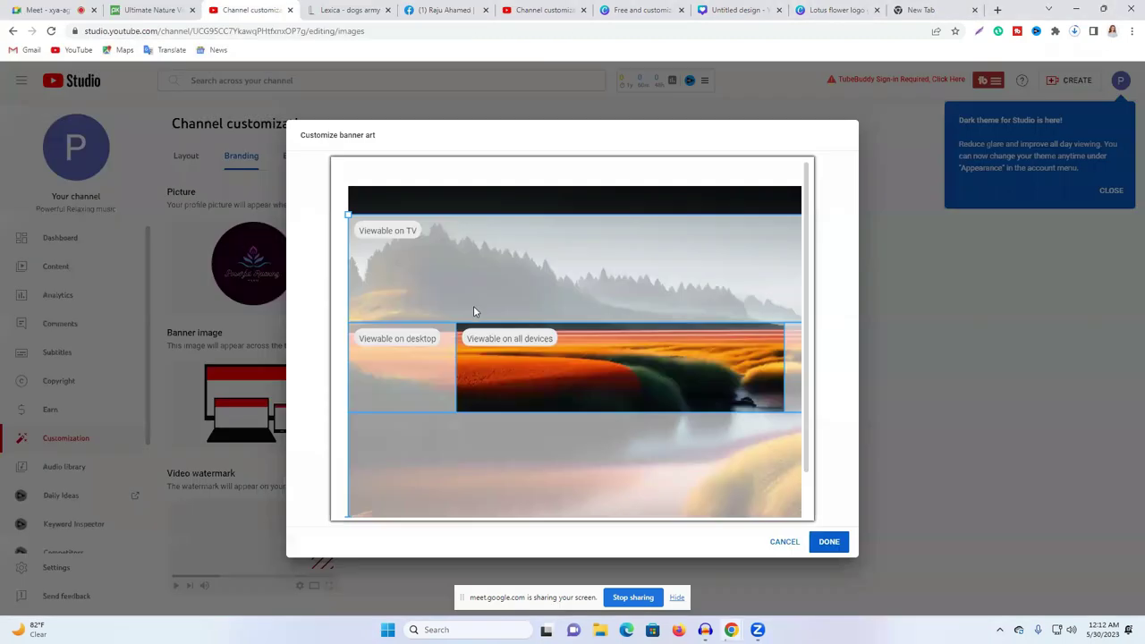
{"action": "left_click", "coordinate": [830, 542]}
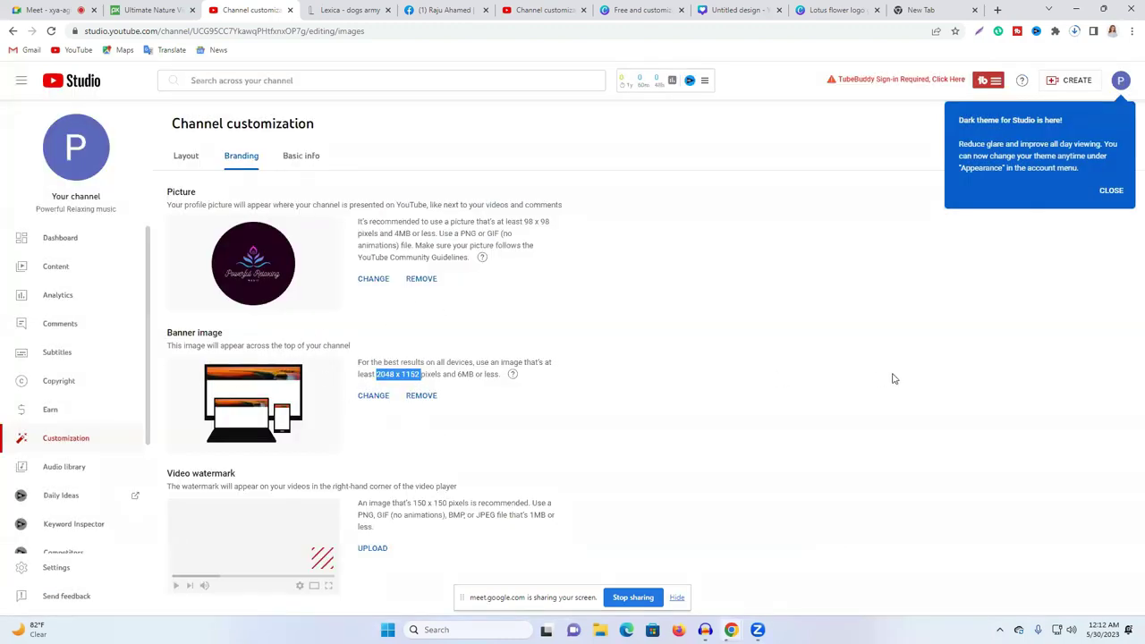
Step: Add the lotus logo as a video watermark shown for the entire video, then publish
{"action": "left_click", "coordinate": [1114, 191]}
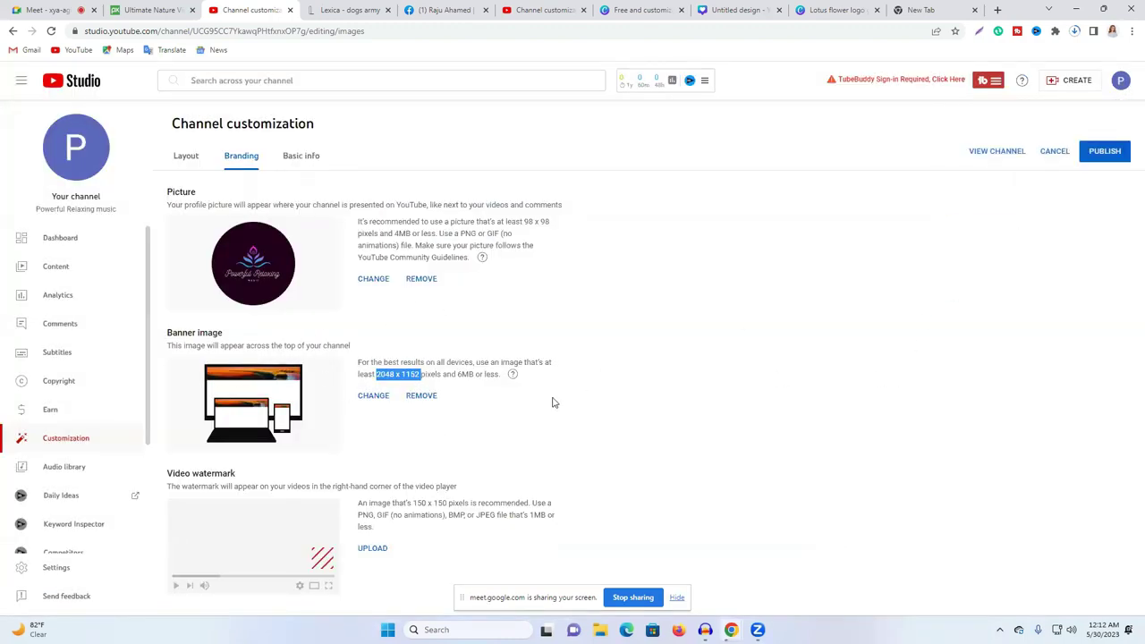
{"action": "left_click", "coordinate": [372, 549]}
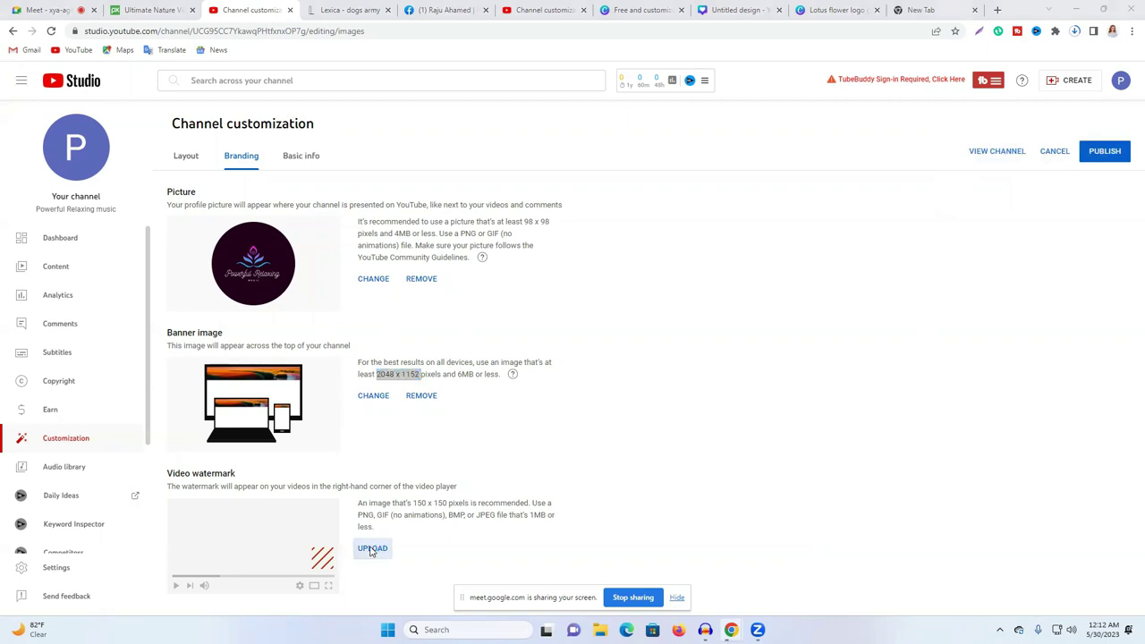
{"action": "left_click", "coordinate": [179, 123]}
{"action": "left_click", "coordinate": [475, 302]}
{"action": "left_click", "coordinate": [833, 549]}
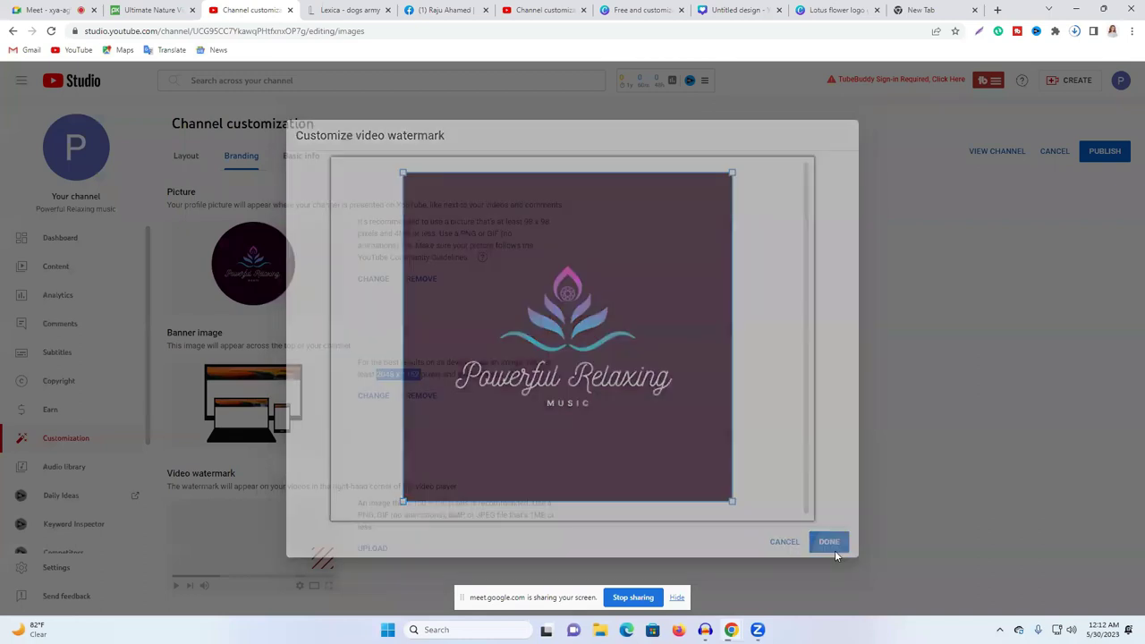
{"action": "left_click", "coordinate": [365, 563]}
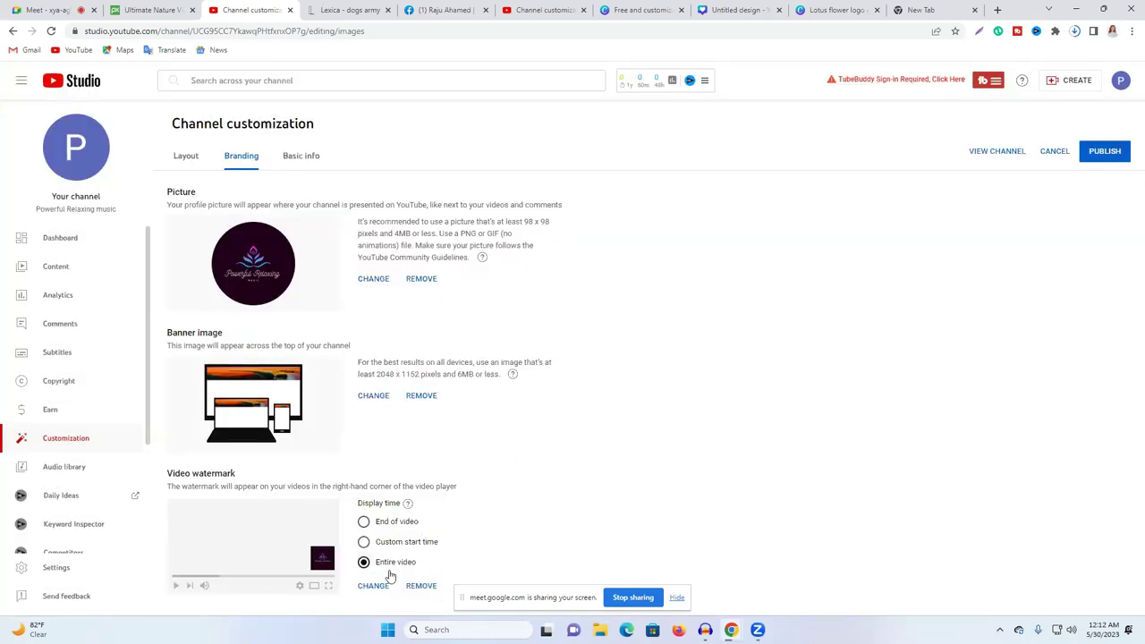
{"action": "left_click", "coordinate": [1105, 153]}
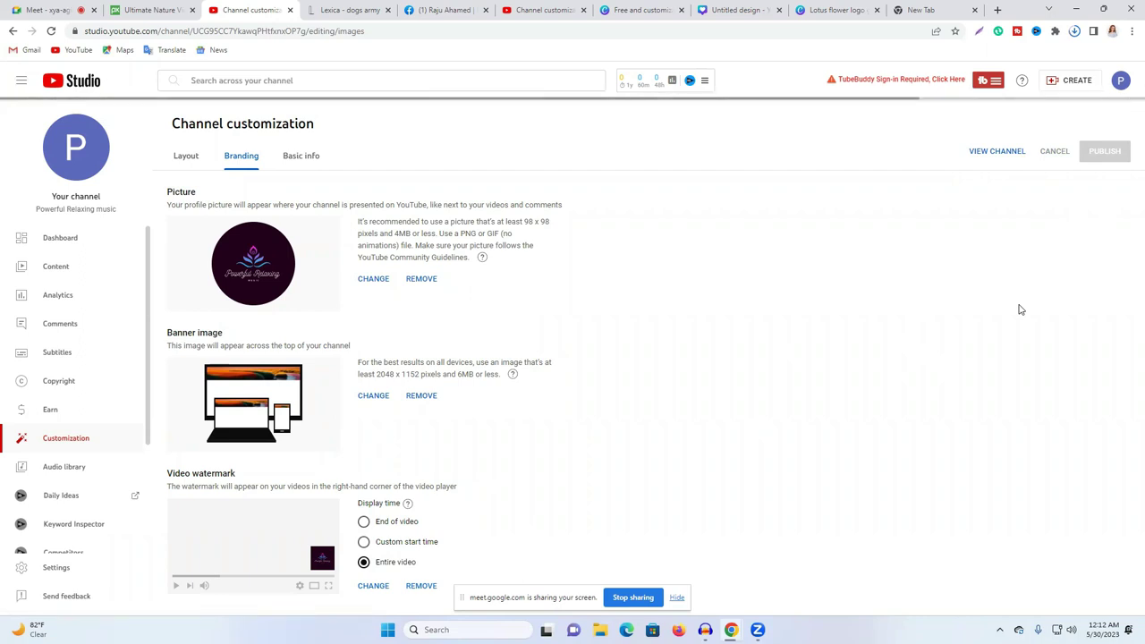
{"action": "left_click", "coordinate": [975, 10]}
Step: Close the leftover lotus logo tabs, revisit channel Basic info, and open Channel analytics
{"action": "left_click", "coordinate": [855, 9]}
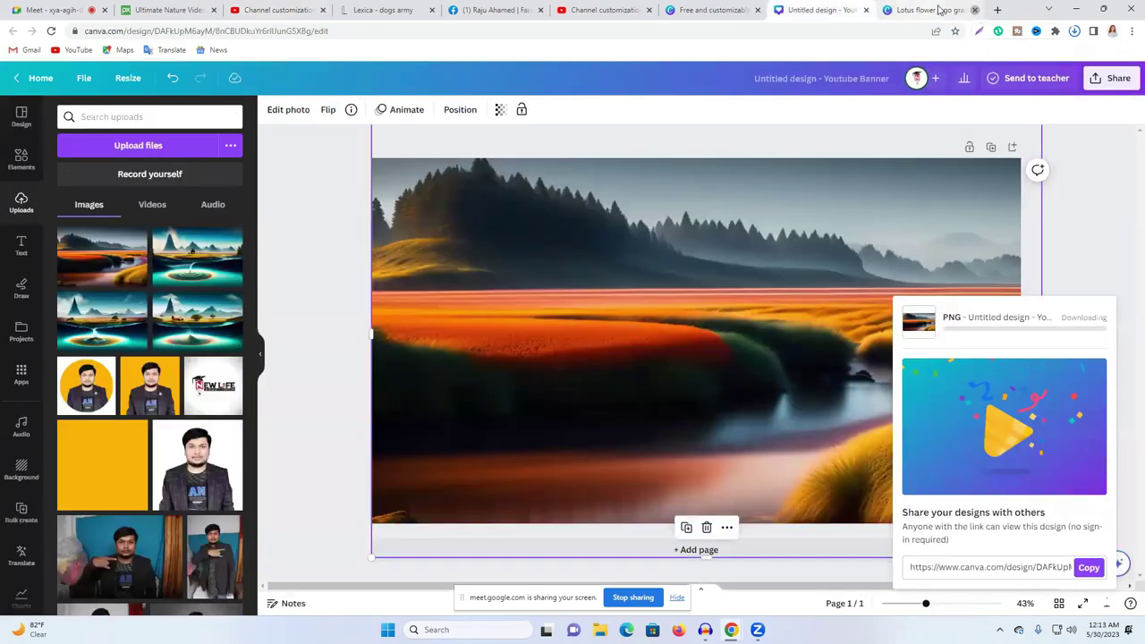
{"action": "left_click", "coordinate": [975, 10]}
{"action": "left_click", "coordinate": [799, 10]}
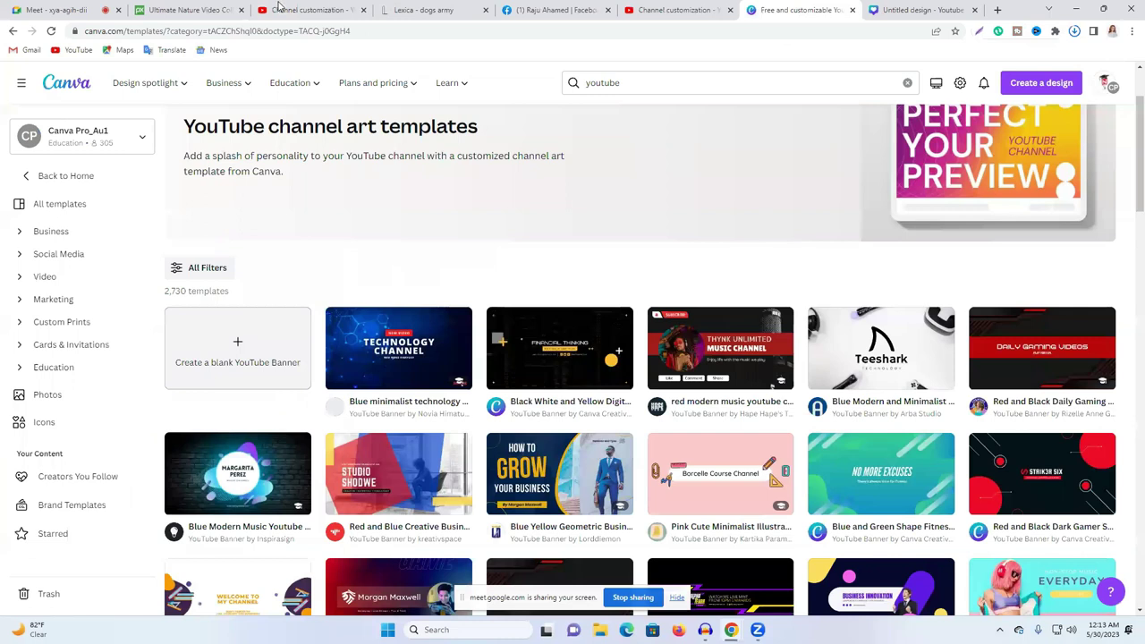
{"action": "left_click", "coordinate": [279, 7]}
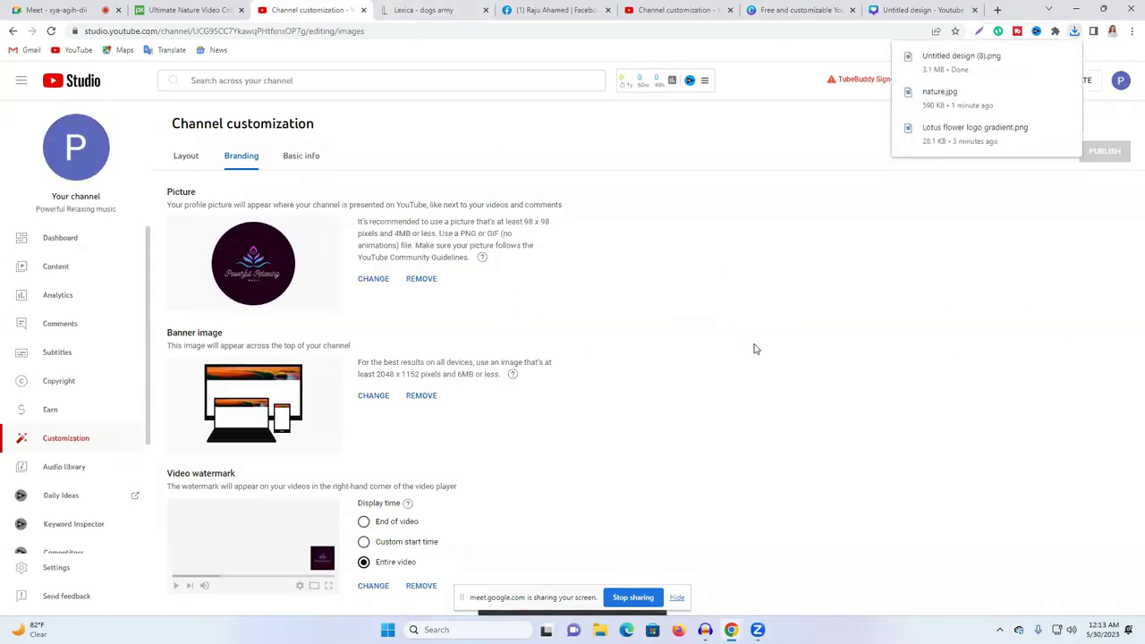
{"action": "left_click", "coordinate": [292, 161]}
{"action": "left_click", "coordinate": [224, 417]}
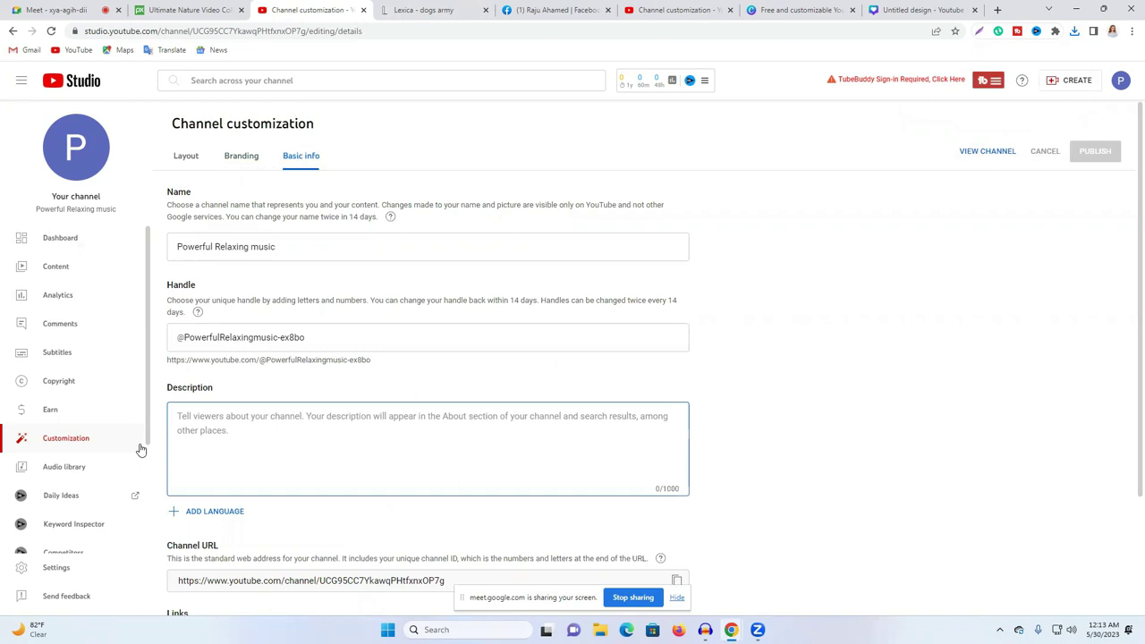
{"action": "left_click", "coordinate": [77, 305]}
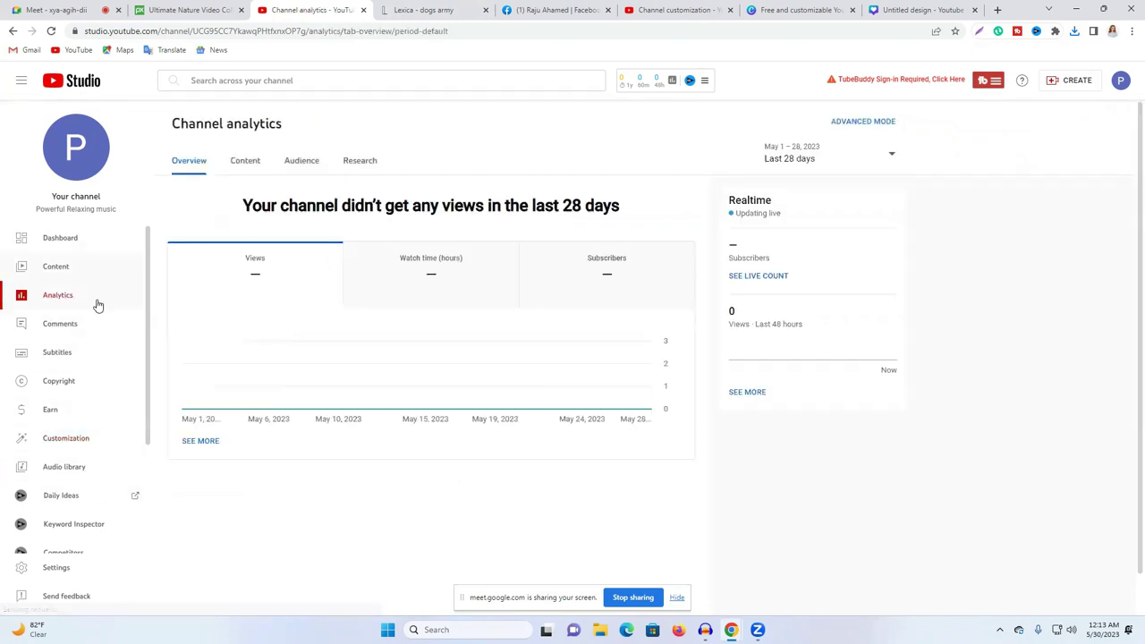
Step: In Settings > Channel, choose United States as country of residence, then open a new tab
{"action": "left_click", "coordinate": [59, 570]}
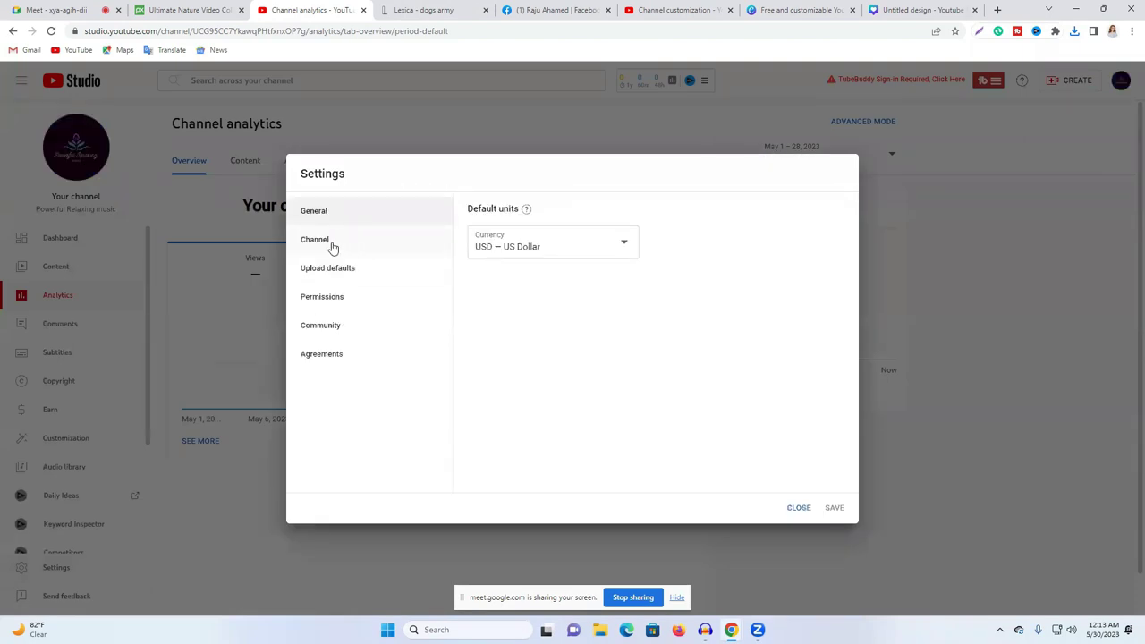
{"action": "left_click", "coordinate": [332, 242]}
{"action": "left_click", "coordinate": [553, 219]}
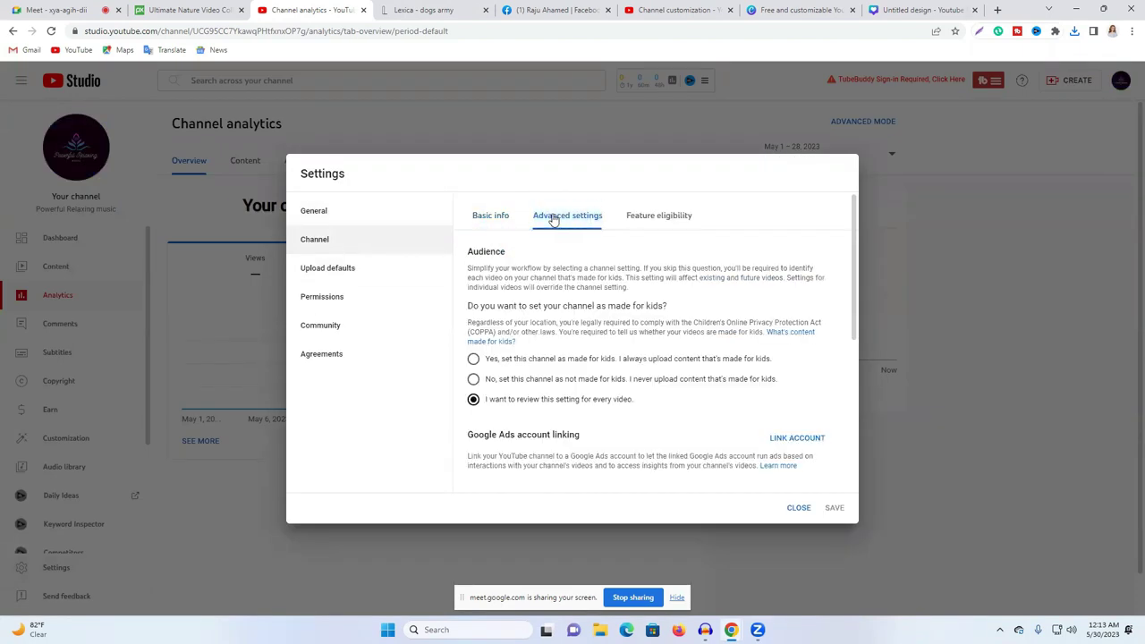
{"action": "left_click", "coordinate": [488, 218]}
{"action": "left_click", "coordinate": [528, 264]}
{"action": "scroll", "coordinate": [525, 446], "scroll_direction": "down", "scroll_amount": 15}
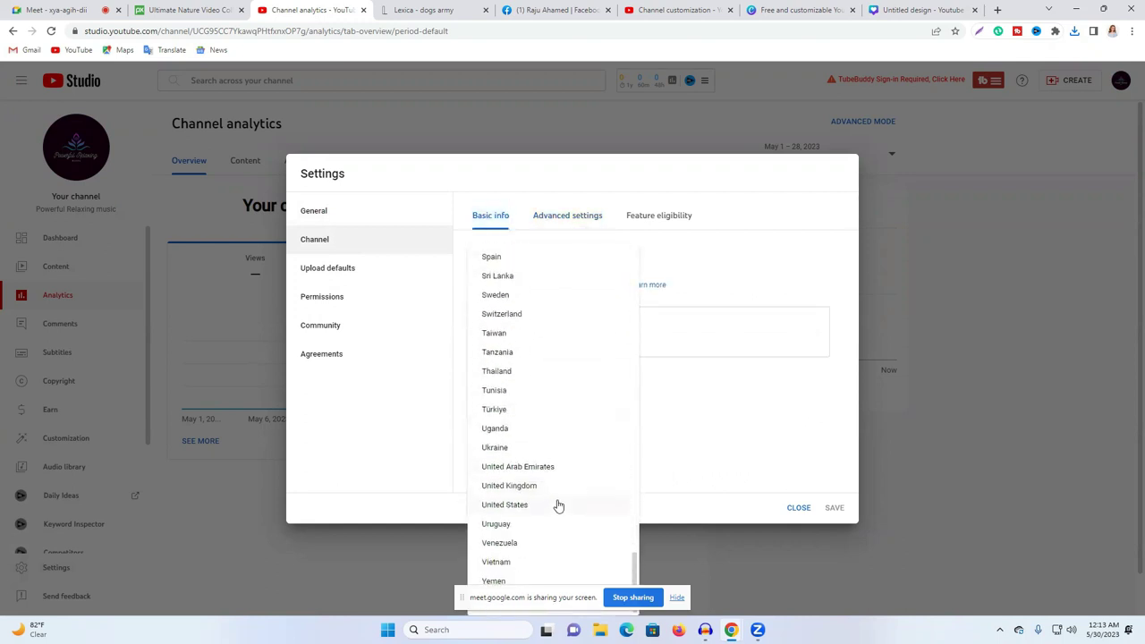
{"action": "left_click", "coordinate": [520, 505]}
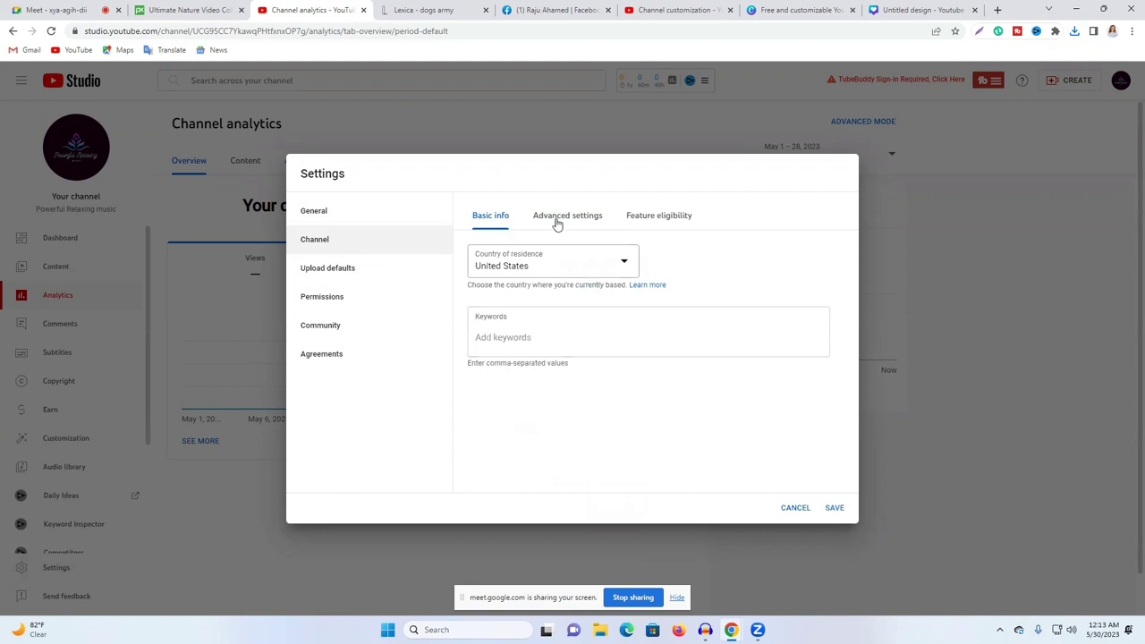
{"action": "left_click", "coordinate": [532, 344]}
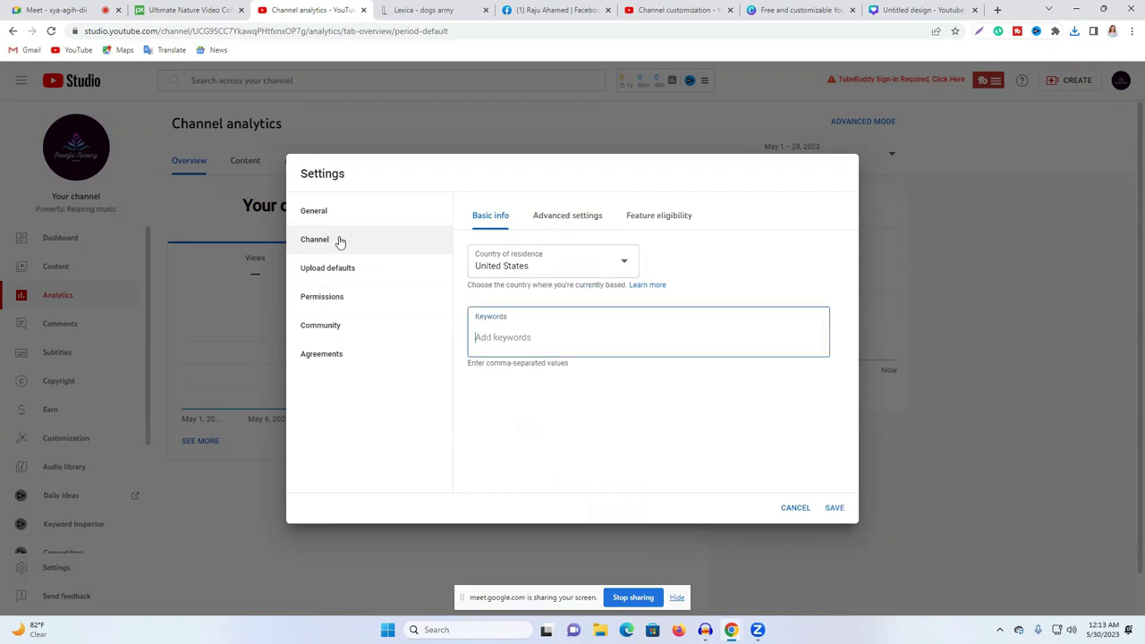
{"action": "left_click", "coordinate": [998, 10]}
Step: Search Google for a YouTube tag generator and open Rapidtags
{"action": "left_click", "coordinate": [647, 33]}
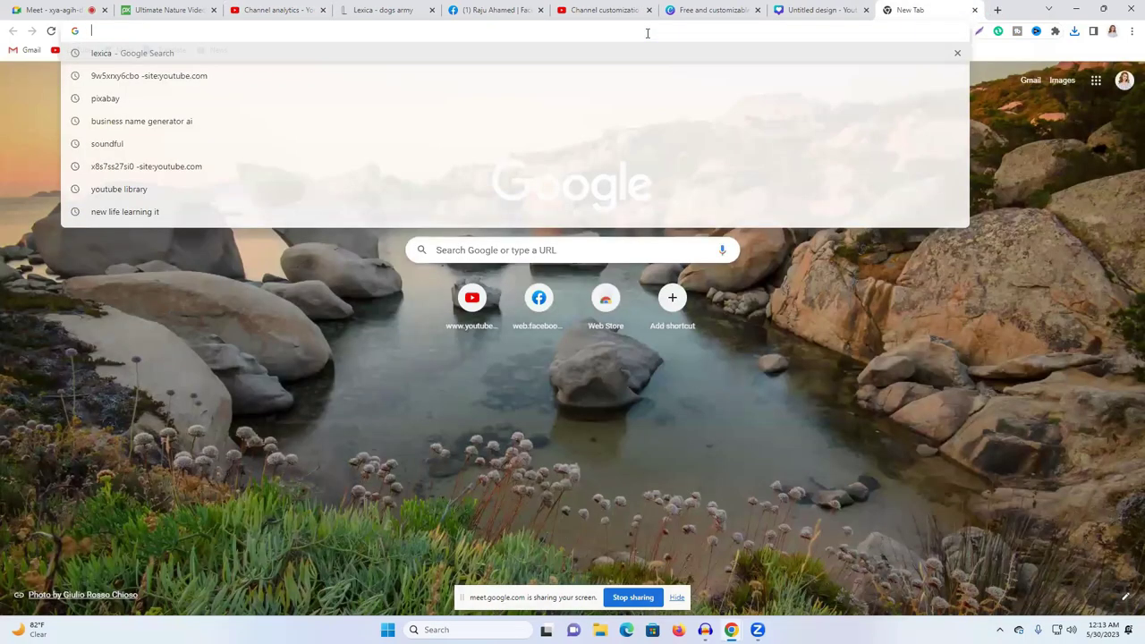
{"action": "type", "text": "yo"}
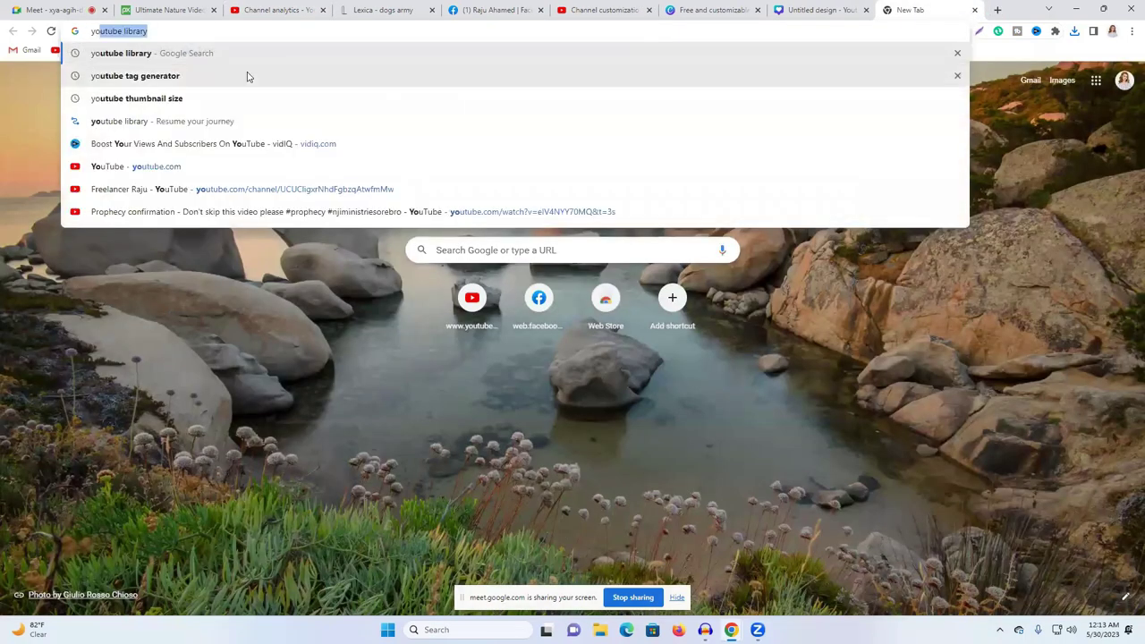
{"action": "left_click", "coordinate": [248, 76]}
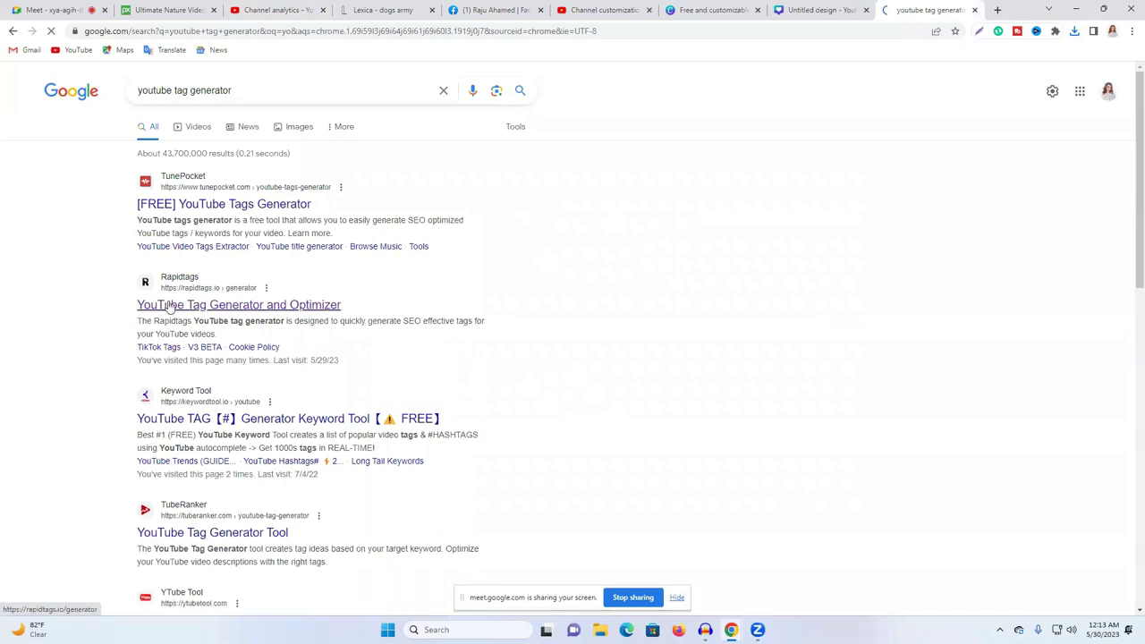
{"action": "left_click", "coordinate": [190, 307]}
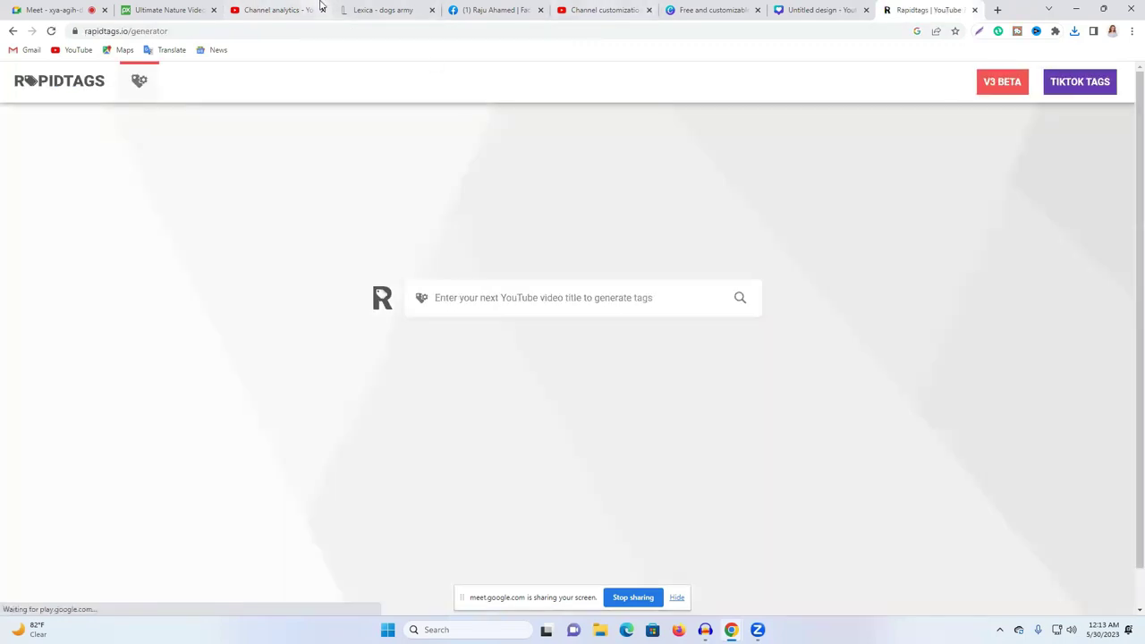
Step: Copy the channel name 'Powerful Relaxing music' from the channel customization page
{"action": "left_click", "coordinate": [291, 10]}
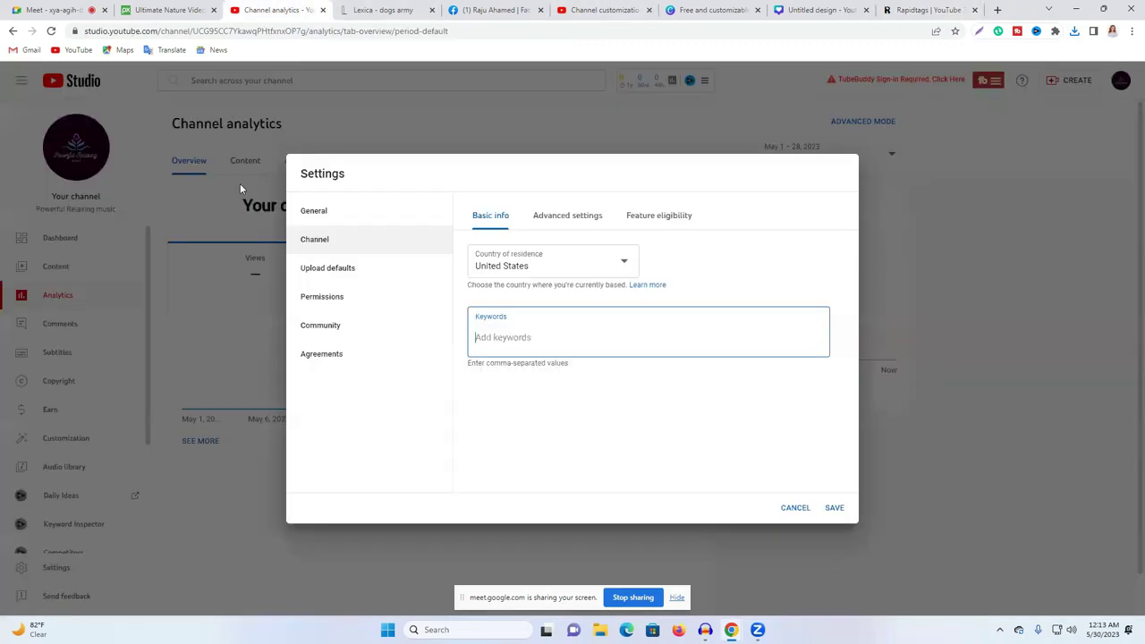
{"action": "left_click", "coordinate": [601, 10]}
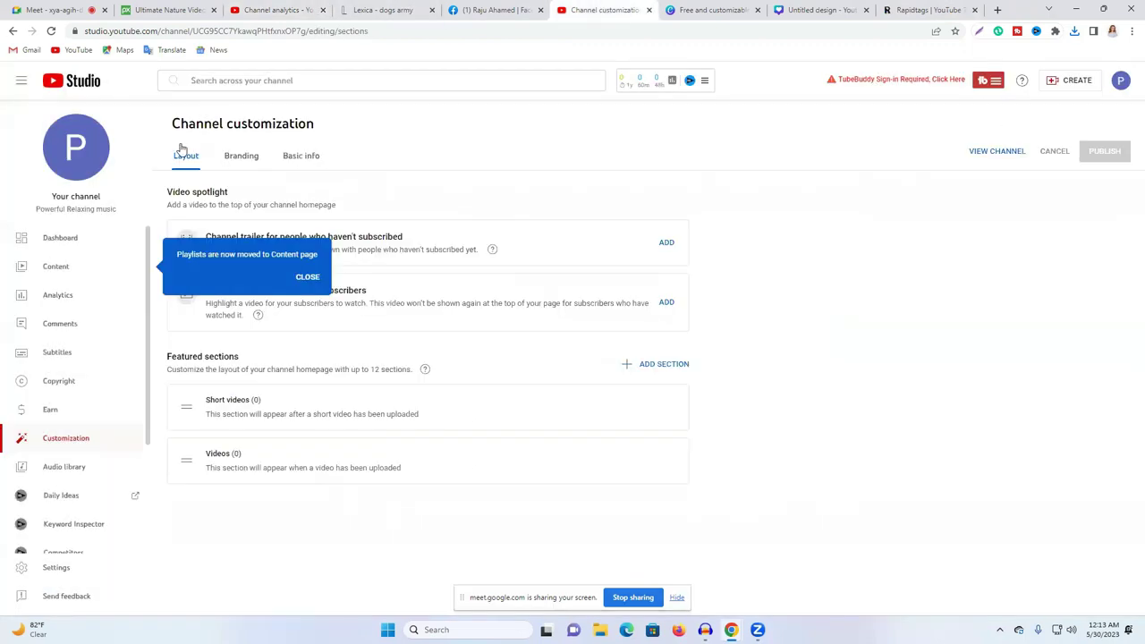
{"action": "triple_click", "coordinate": [89, 209]}
{"action": "right_click", "coordinate": [89, 211]}
{"action": "left_click", "coordinate": [158, 224]}
Step: Generate Rapidtags tags for 'Powerful Relaxing music' and copy the full tag list
{"action": "left_click", "coordinate": [899, 7]}
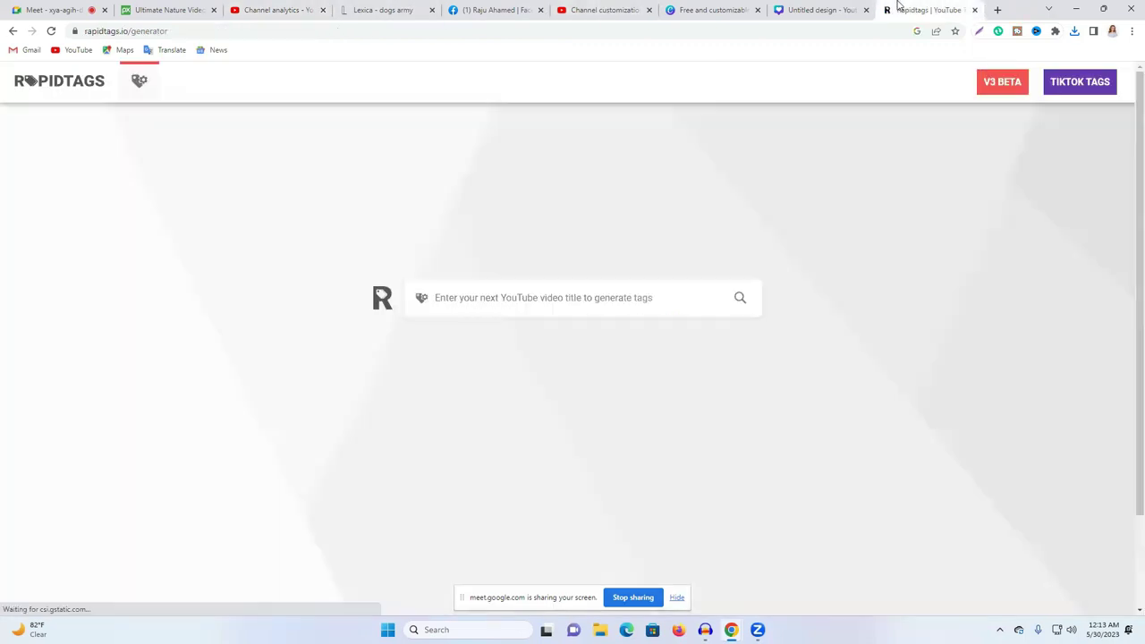
{"action": "left_click", "coordinate": [499, 295]}
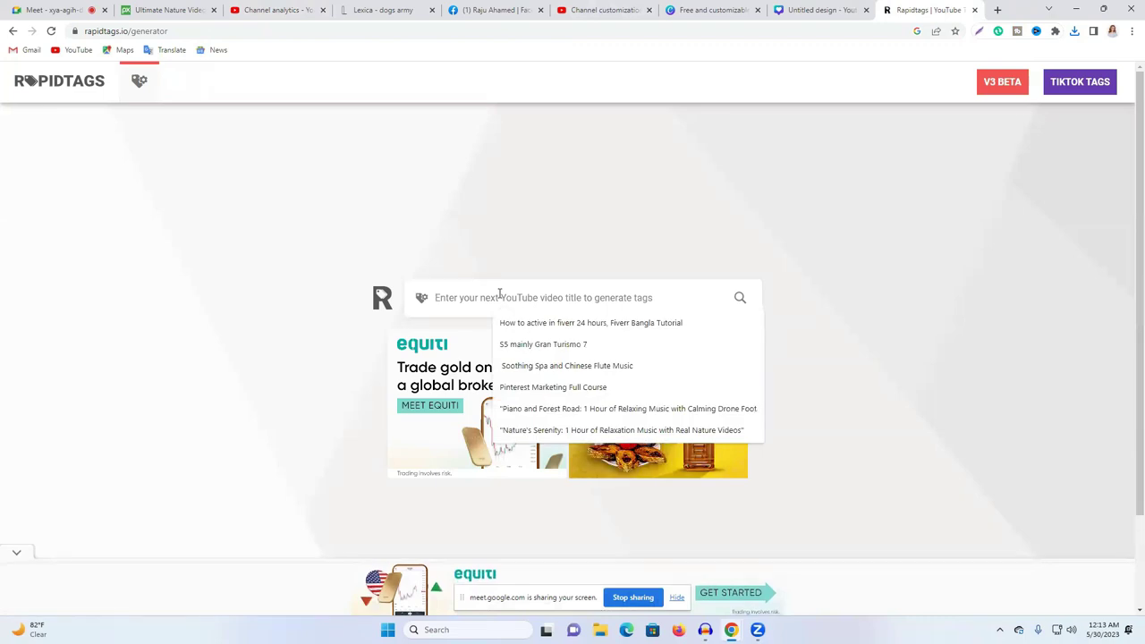
{"action": "key", "text": "ctrl+v"}
{"action": "key", "text": "Return"}
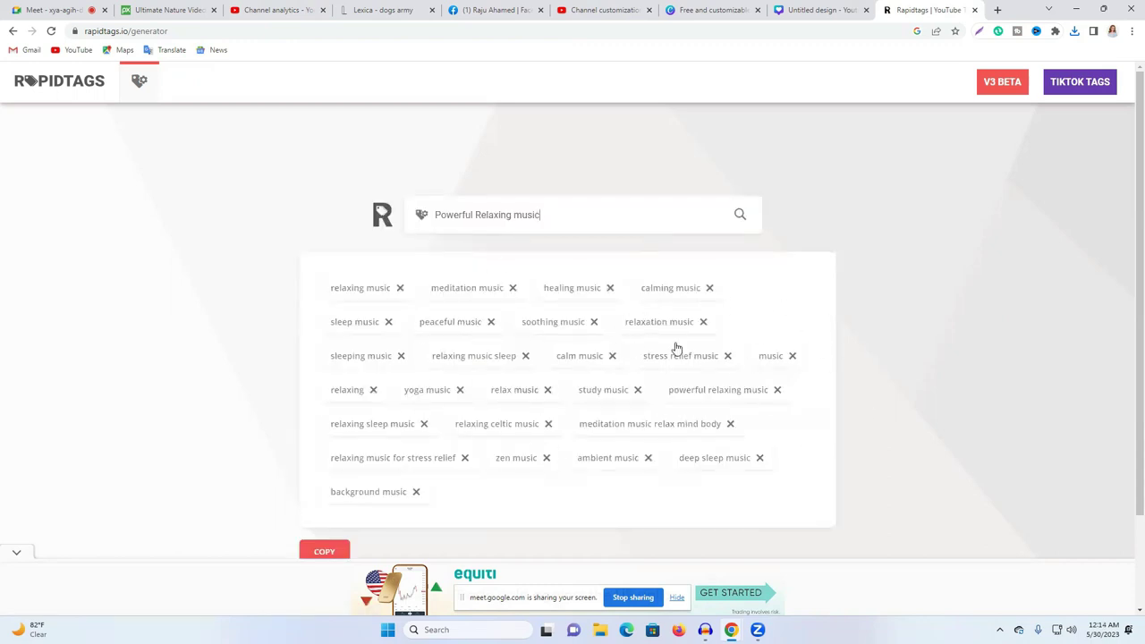
{"action": "scroll", "coordinate": [482, 280], "scroll_direction": "down", "scroll_amount": 2}
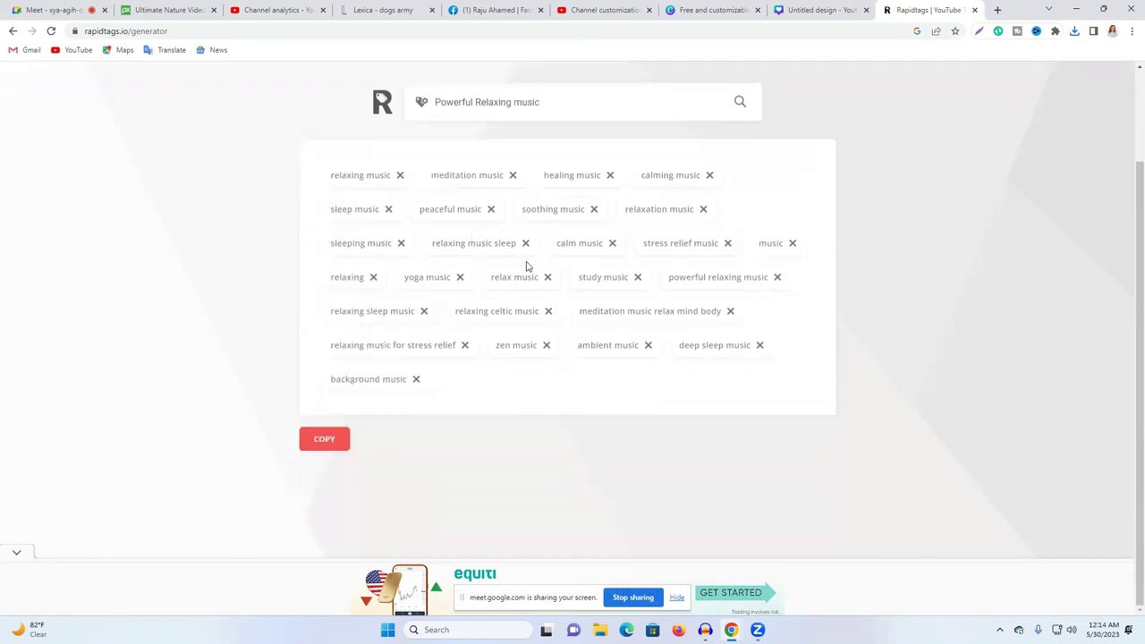
{"action": "left_click", "coordinate": [323, 440]}
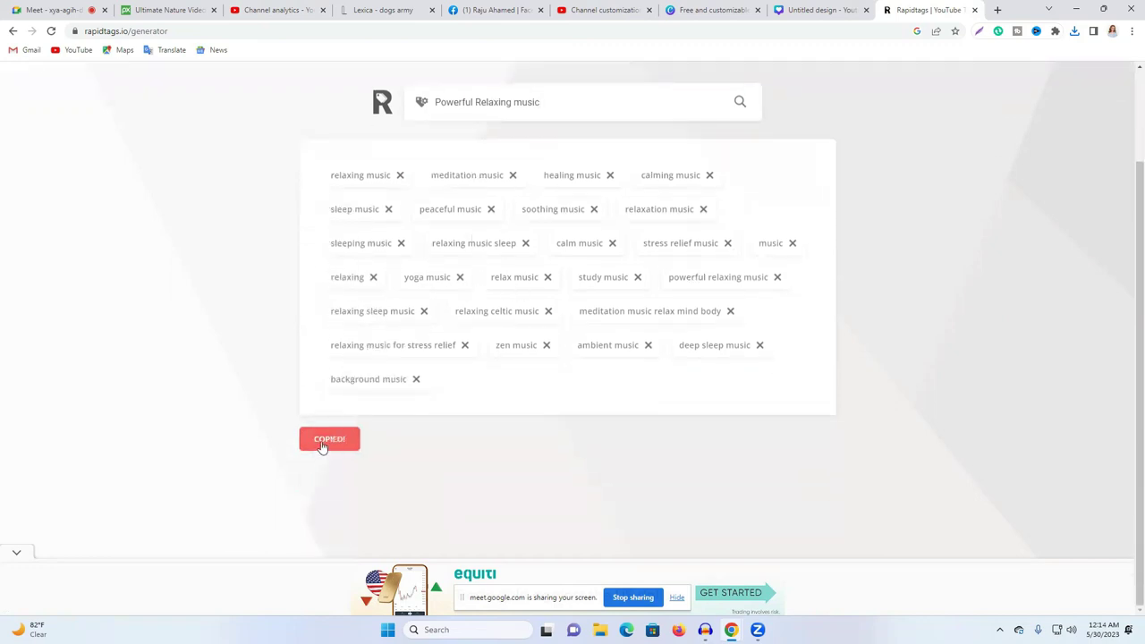
{"action": "left_click", "coordinate": [300, 7]}
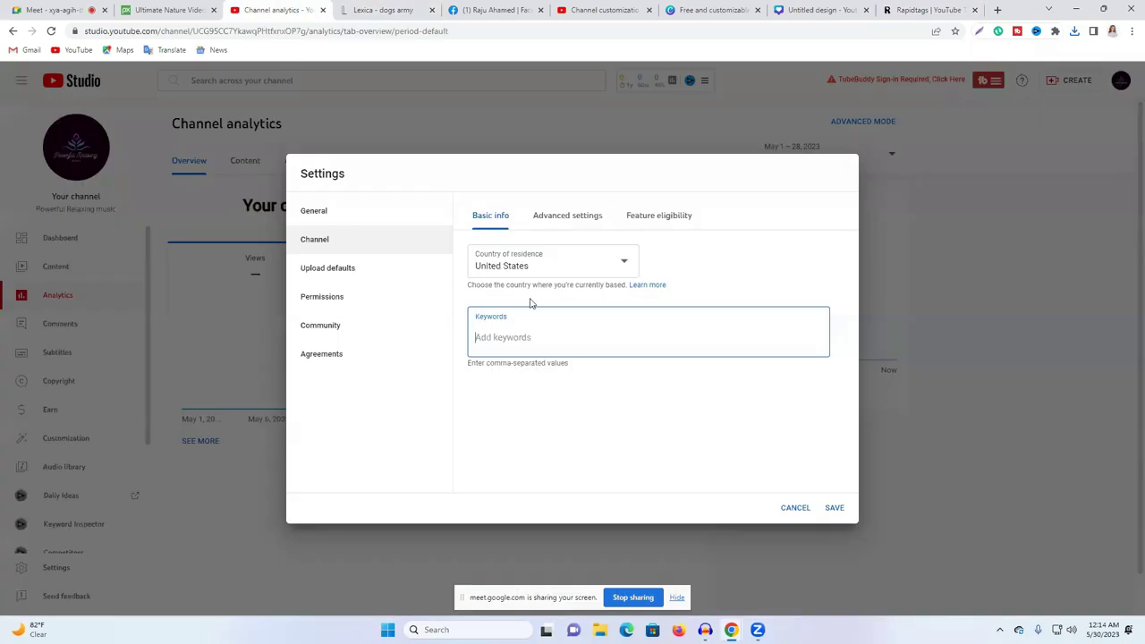
Step: Paste the generated tags into the channel Keywords field and save
{"action": "key", "text": "ctrl+v"}
{"action": "scroll", "coordinate": [828, 388], "scroll_direction": "down", "scroll_amount": 2}
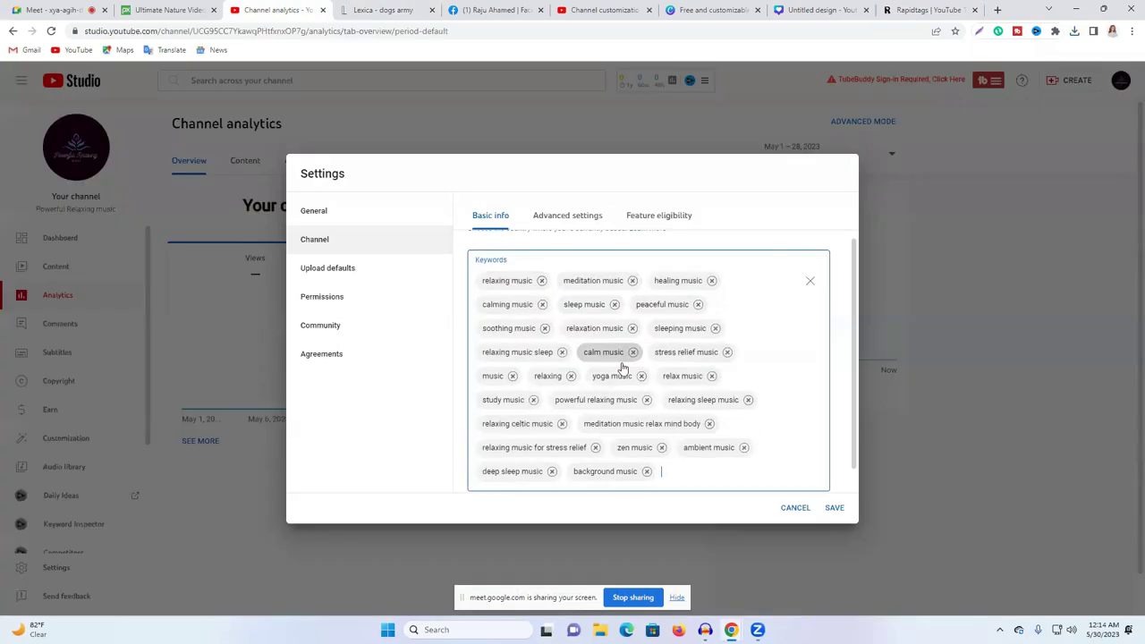
{"action": "left_click", "coordinate": [834, 507]}
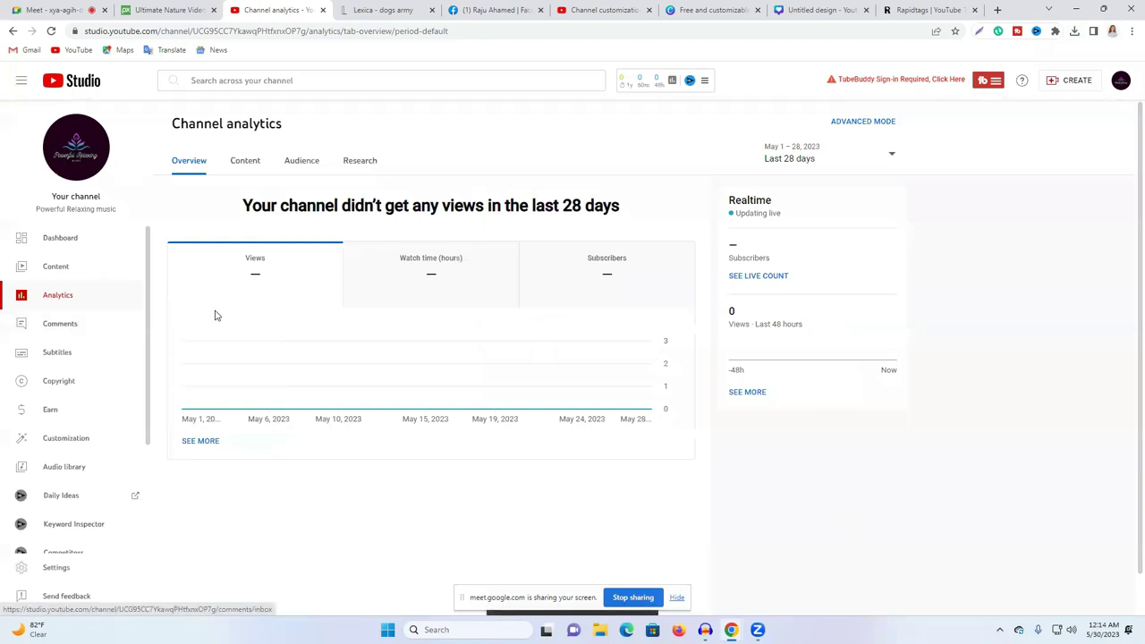
Step: Flip between the Content, Audience and Overview tabs of Channel analytics
{"action": "left_click", "coordinate": [242, 164]}
{"action": "left_click", "coordinate": [315, 164]}
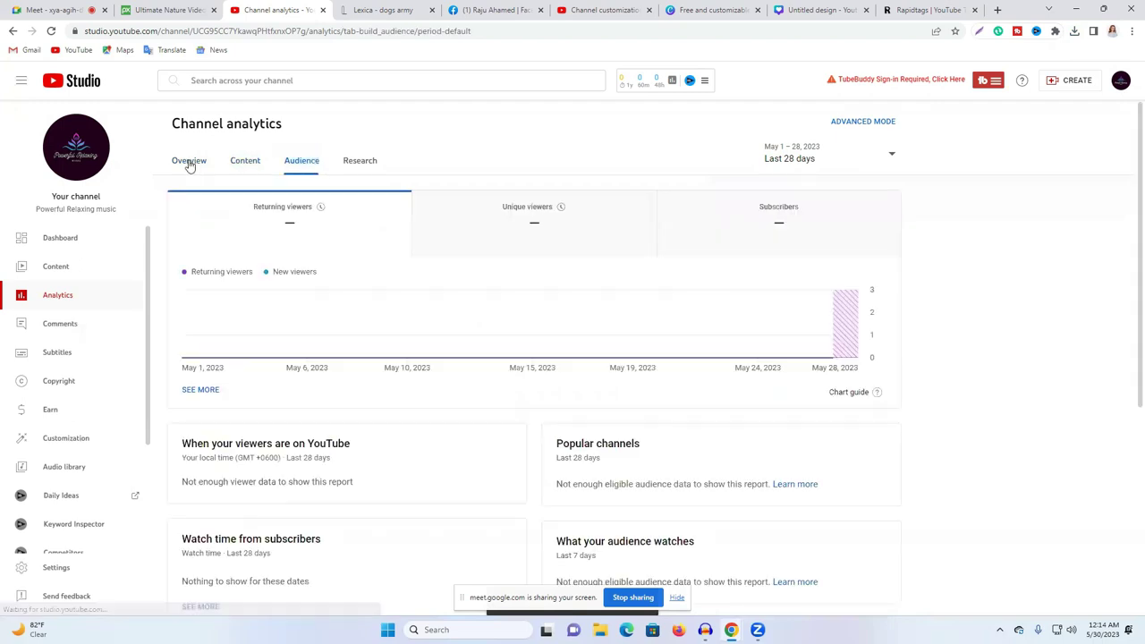
{"action": "left_click", "coordinate": [187, 161]}
{"action": "left_click", "coordinate": [299, 161]}
{"action": "left_click", "coordinate": [246, 161]}
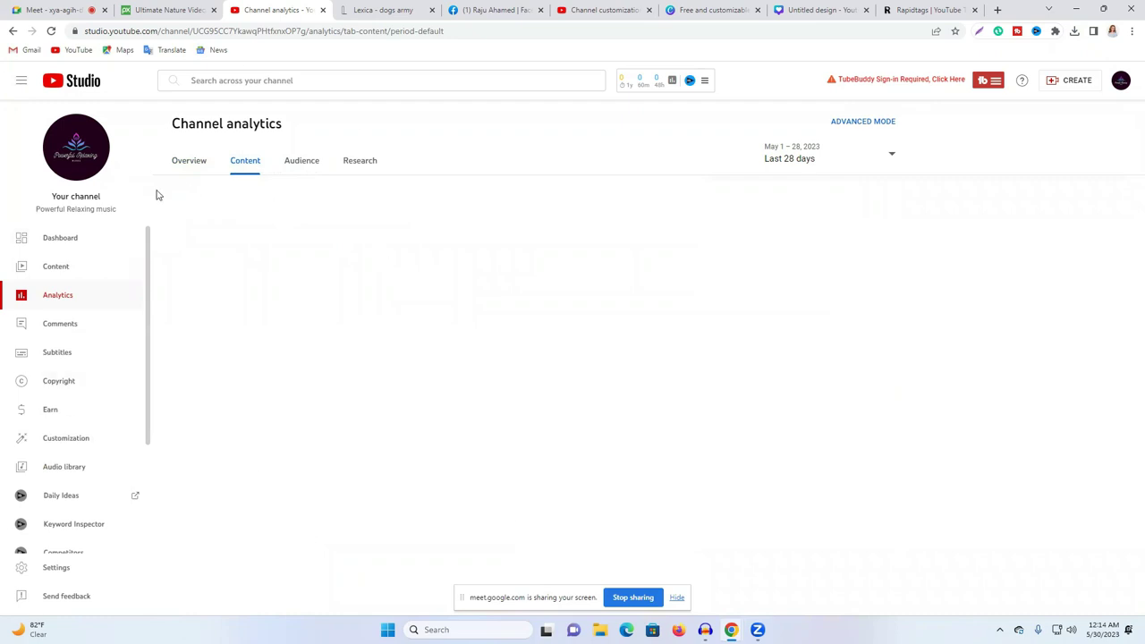
Step: Admit the waiting person into the video call, then return to the analytics Overview
{"action": "left_click", "coordinate": [70, 9]}
{"action": "left_click", "coordinate": [697, 130]}
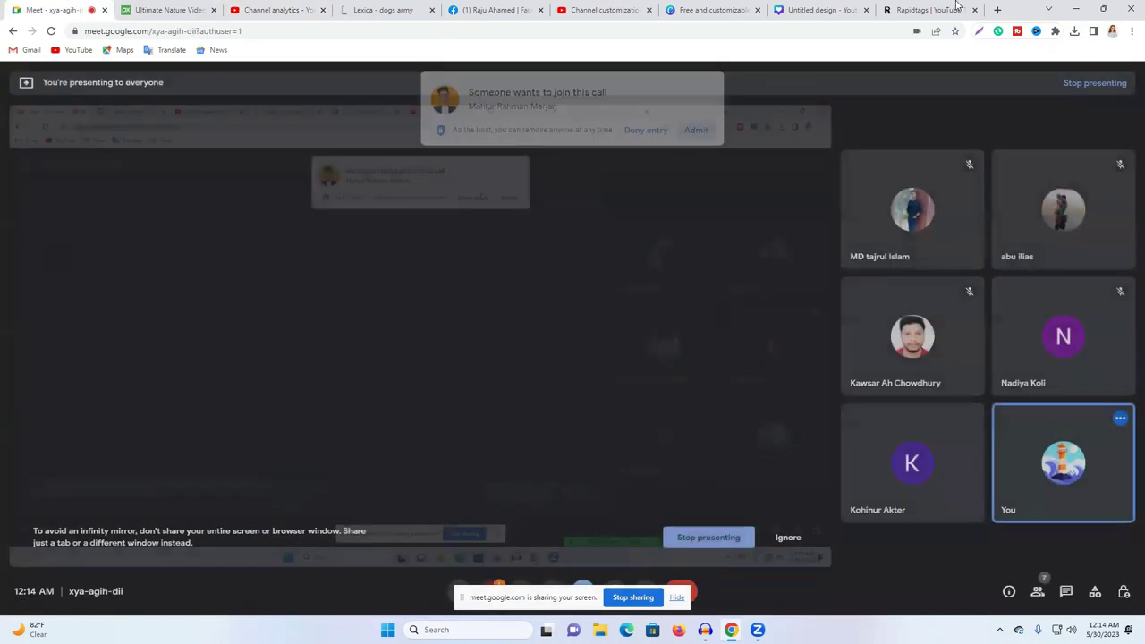
{"action": "left_click", "coordinate": [957, 7]}
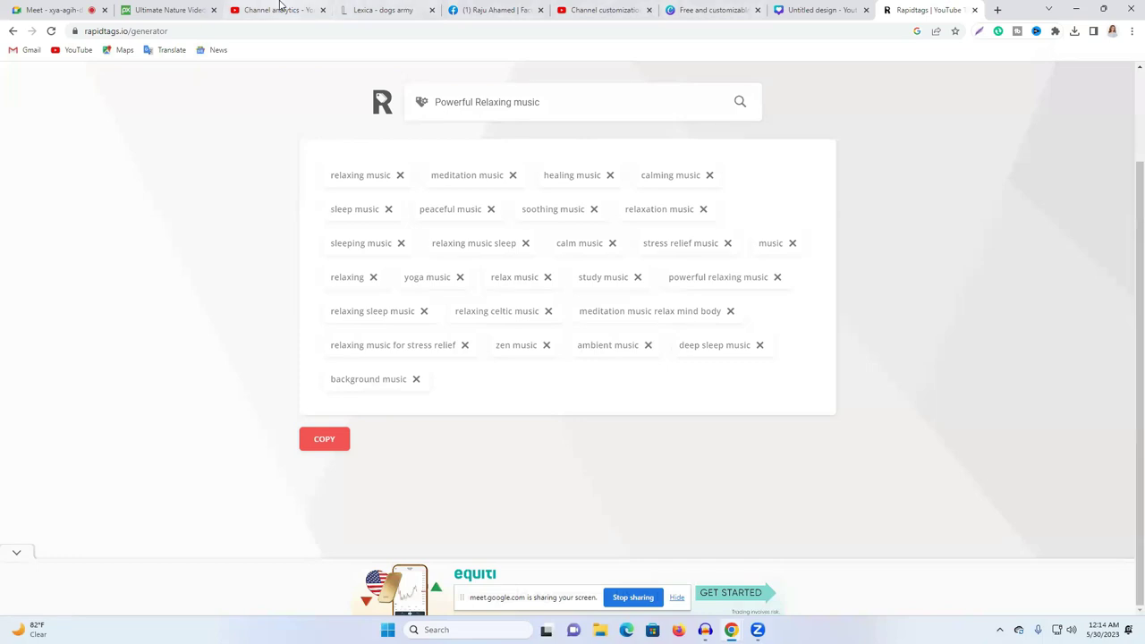
{"action": "left_click", "coordinate": [280, 9]}
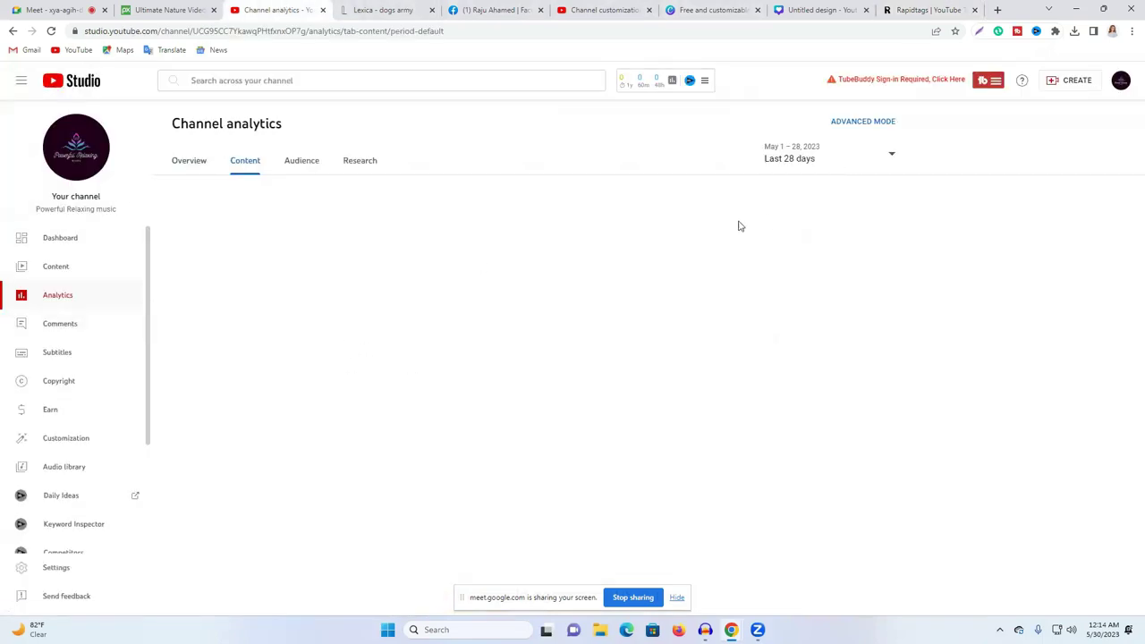
{"action": "left_click", "coordinate": [189, 165]}
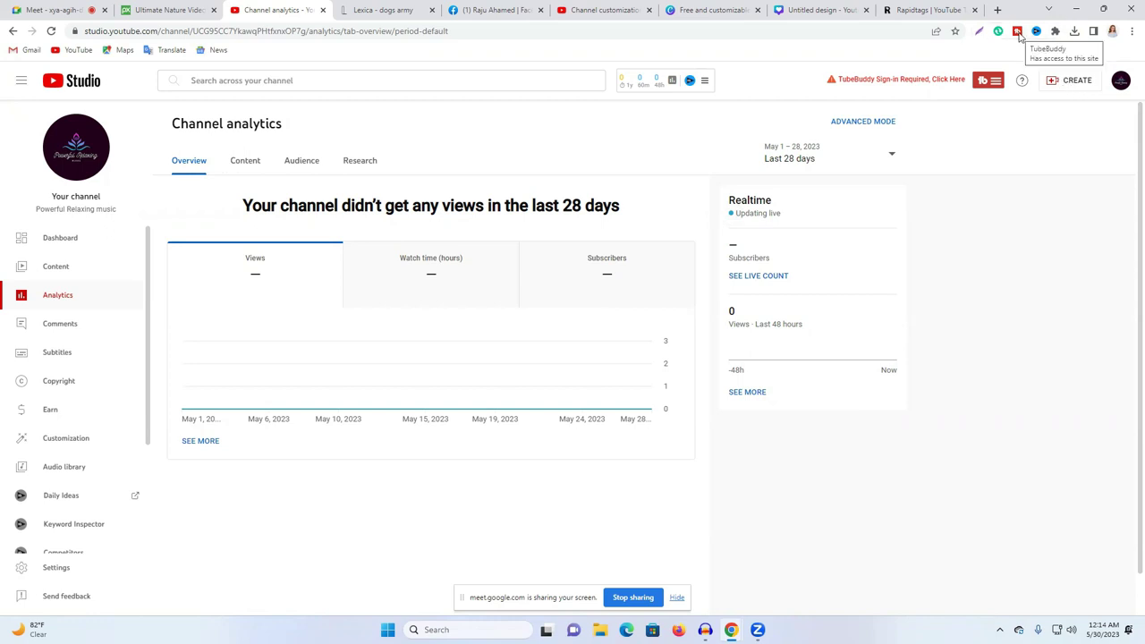
Step: Upload the Sleeping water-1 video file through Create > Upload videos
{"action": "left_click", "coordinate": [1069, 82]}
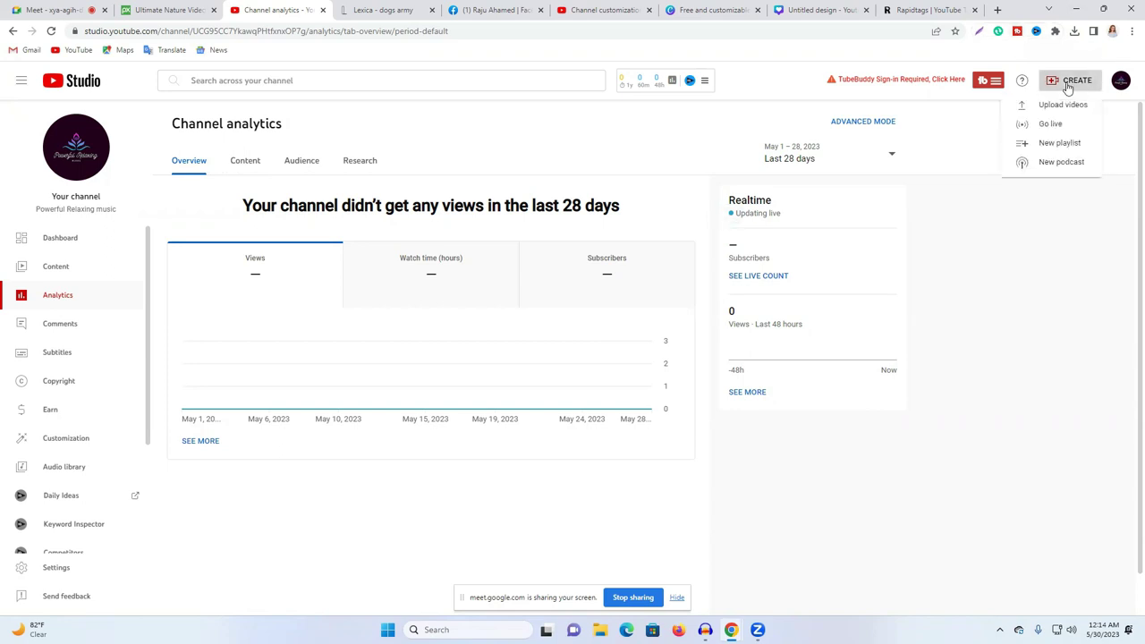
{"action": "left_click", "coordinate": [1062, 105]}
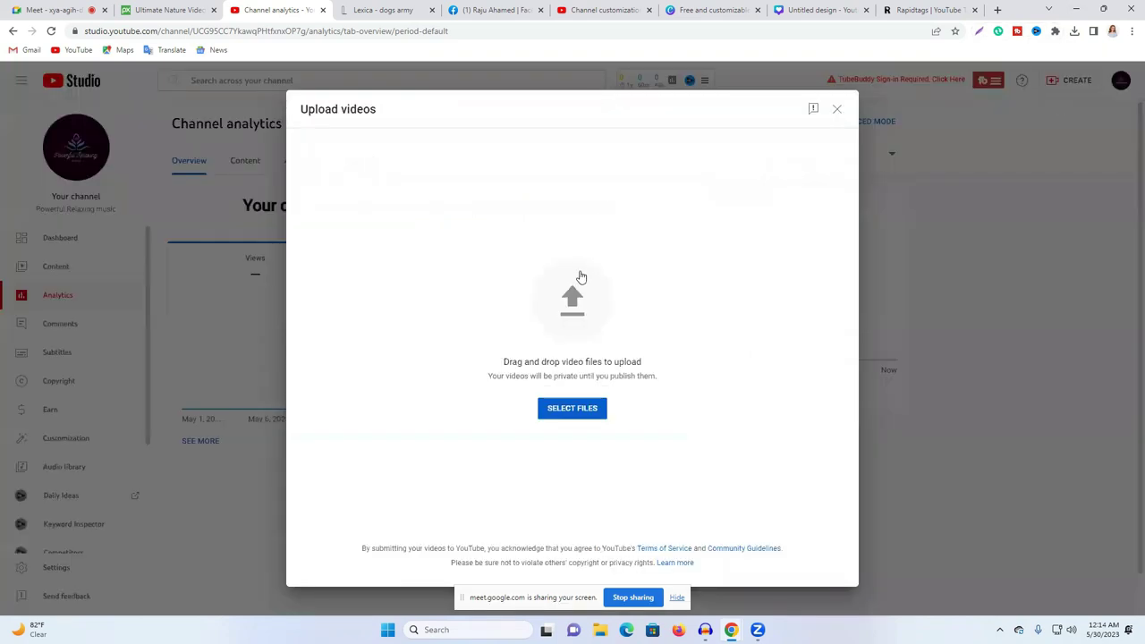
{"action": "left_click", "coordinate": [567, 308]}
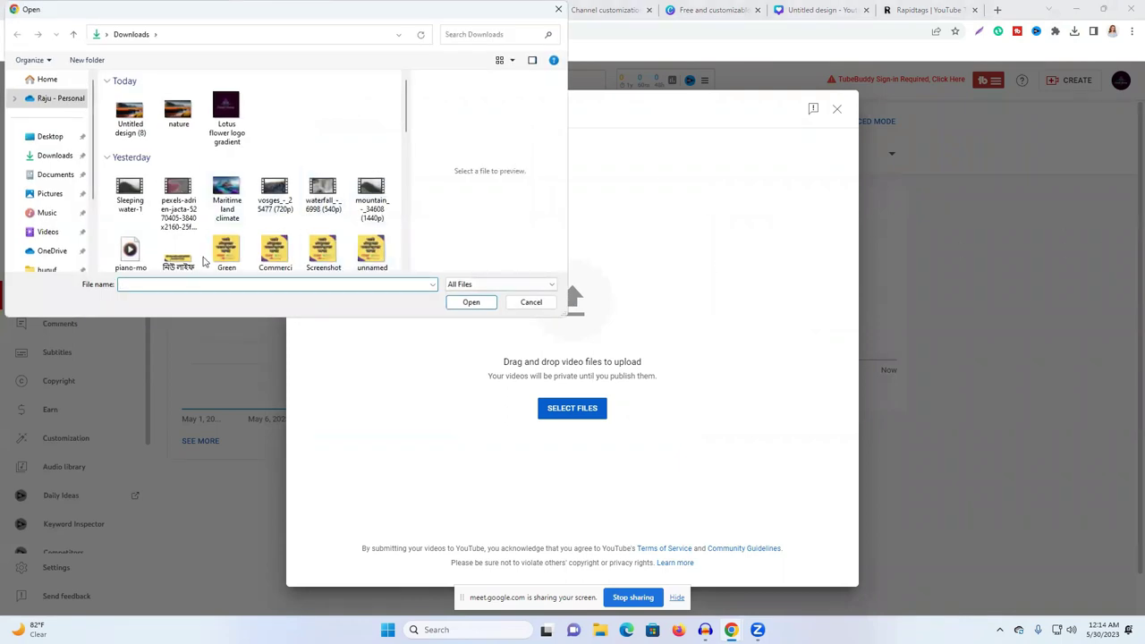
{"action": "left_click", "coordinate": [137, 191]}
{"action": "left_click", "coordinate": [471, 302]}
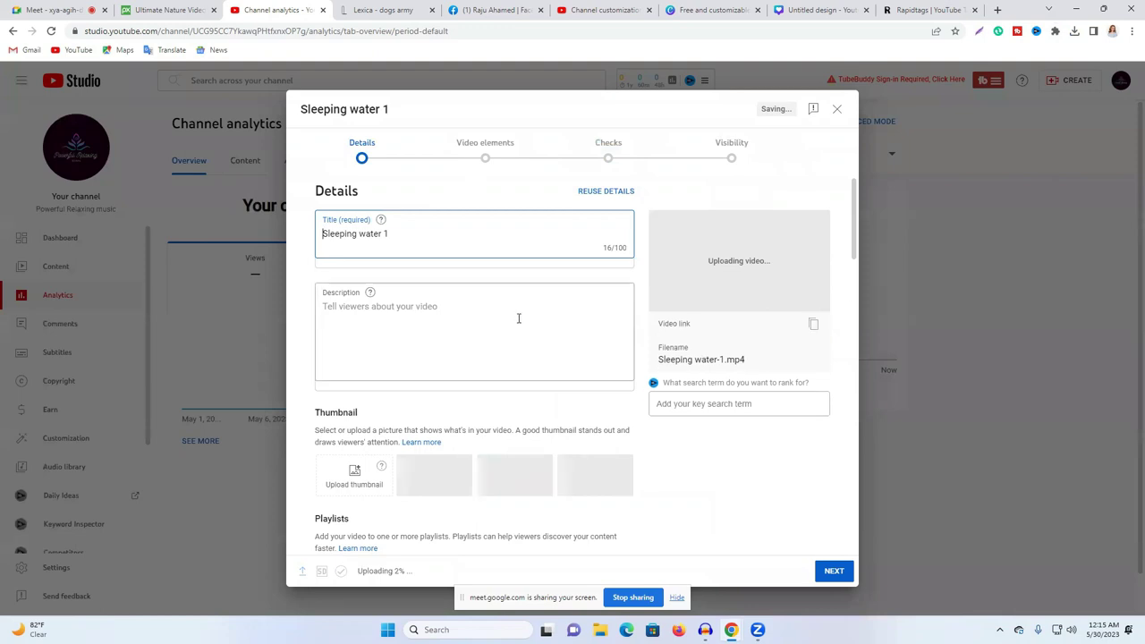
Step: Copy the words 'Sleeping water' from the new video's title
{"action": "left_click_drag", "start_coordinate": [323, 233], "coordinate": [384, 232]}
{"action": "right_click", "coordinate": [363, 233]}
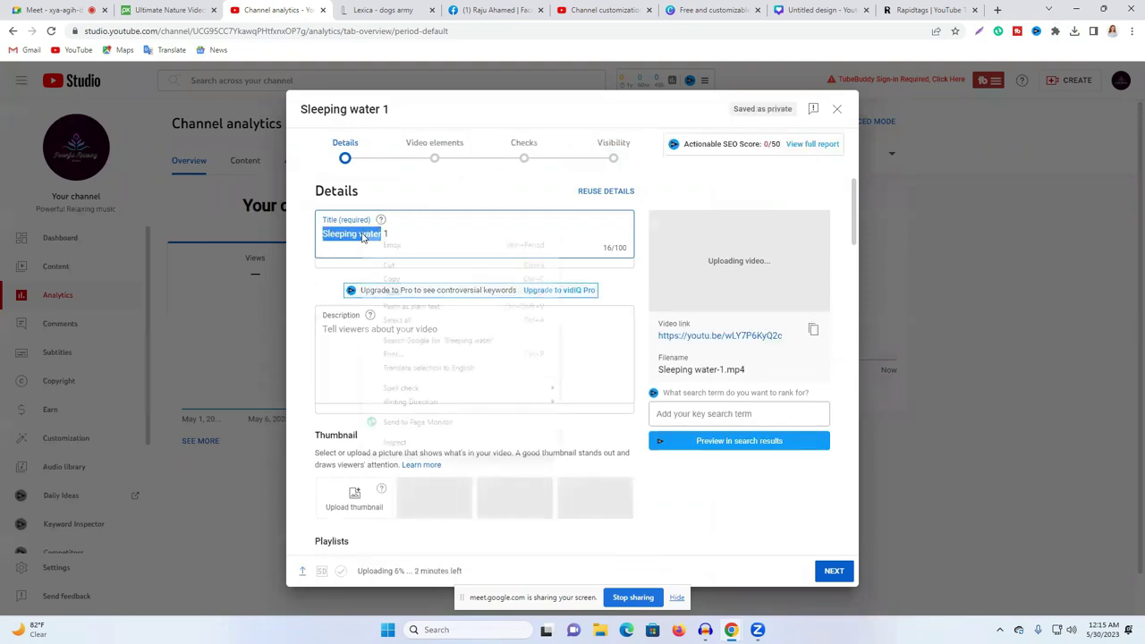
{"action": "left_click", "coordinate": [445, 275]}
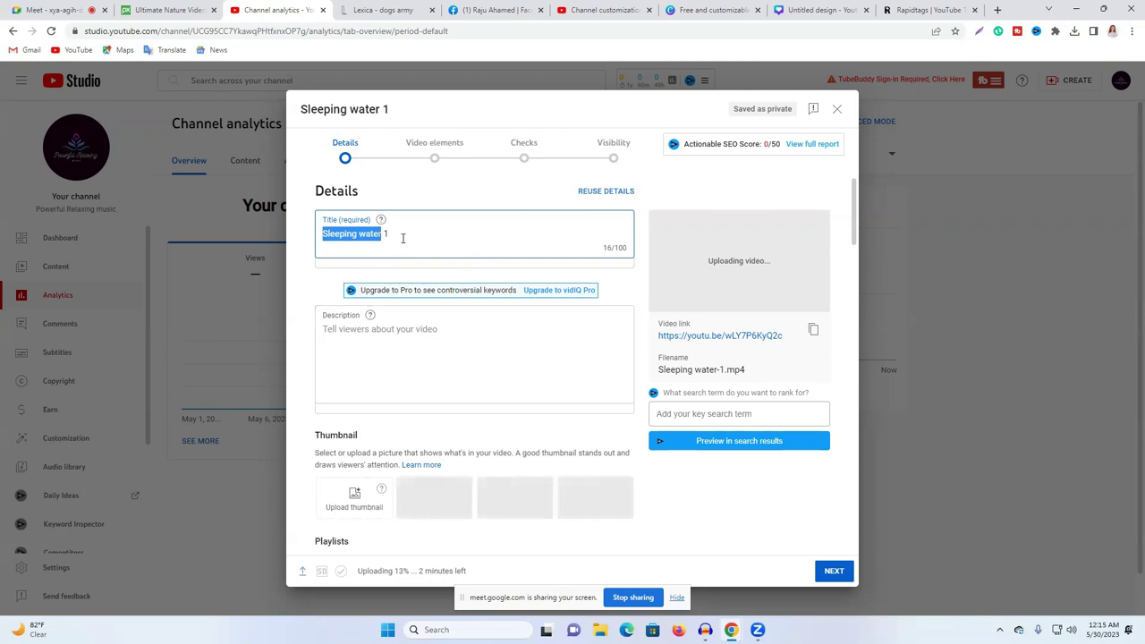
{"action": "scroll", "coordinate": [384, 367], "scroll_direction": "down", "scroll_amount": 2}
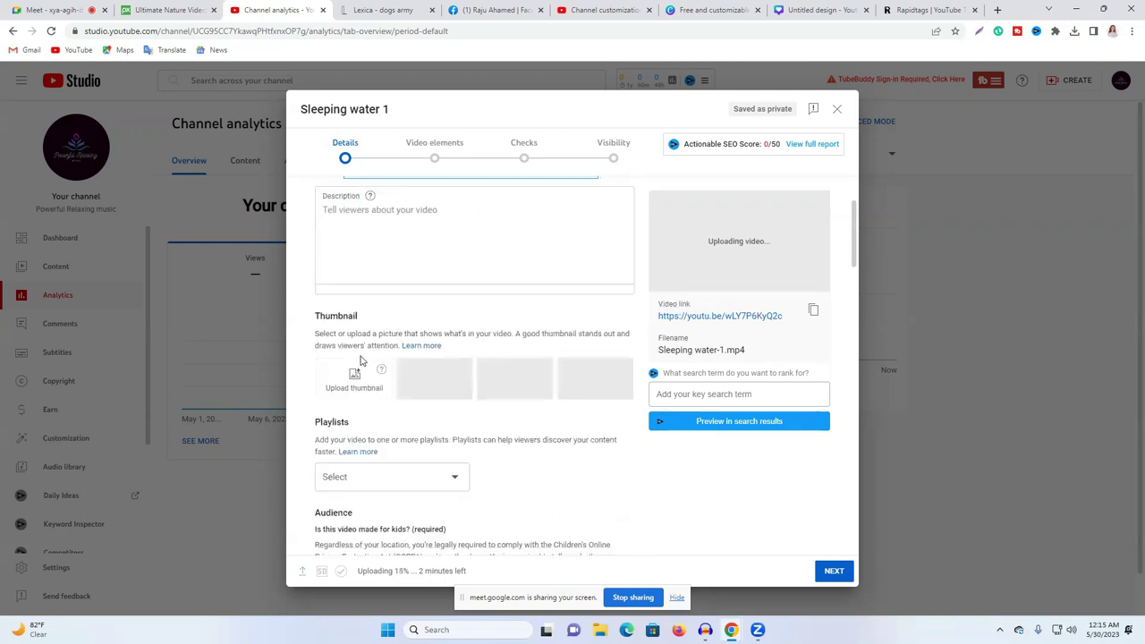
{"action": "scroll", "coordinate": [355, 385], "scroll_direction": "down", "scroll_amount": 3}
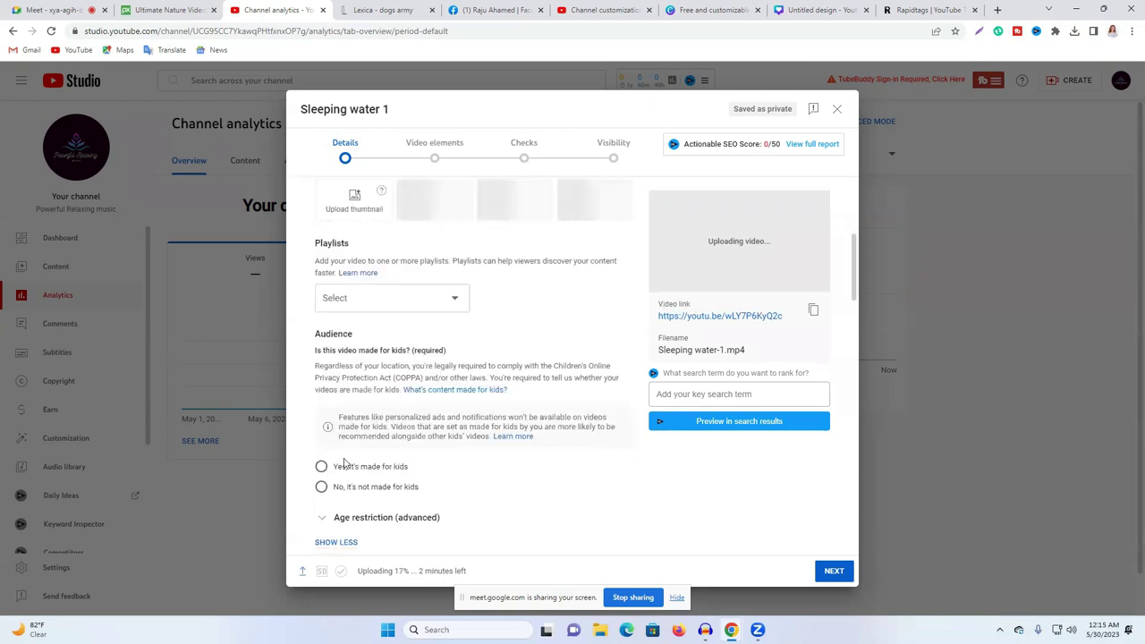
{"action": "scroll", "coordinate": [344, 462], "scroll_direction": "up", "scroll_amount": 3}
Step: Close the download panel, delete the landscape image and close the banner design
{"action": "left_click", "coordinate": [830, 13]}
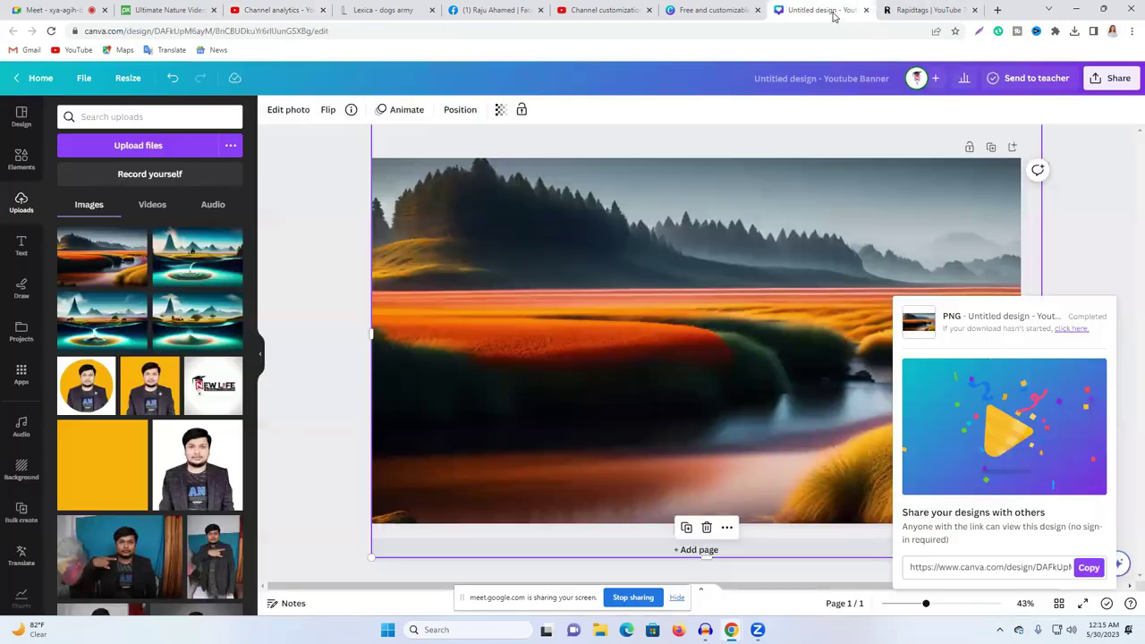
{"action": "left_click", "coordinate": [630, 318]}
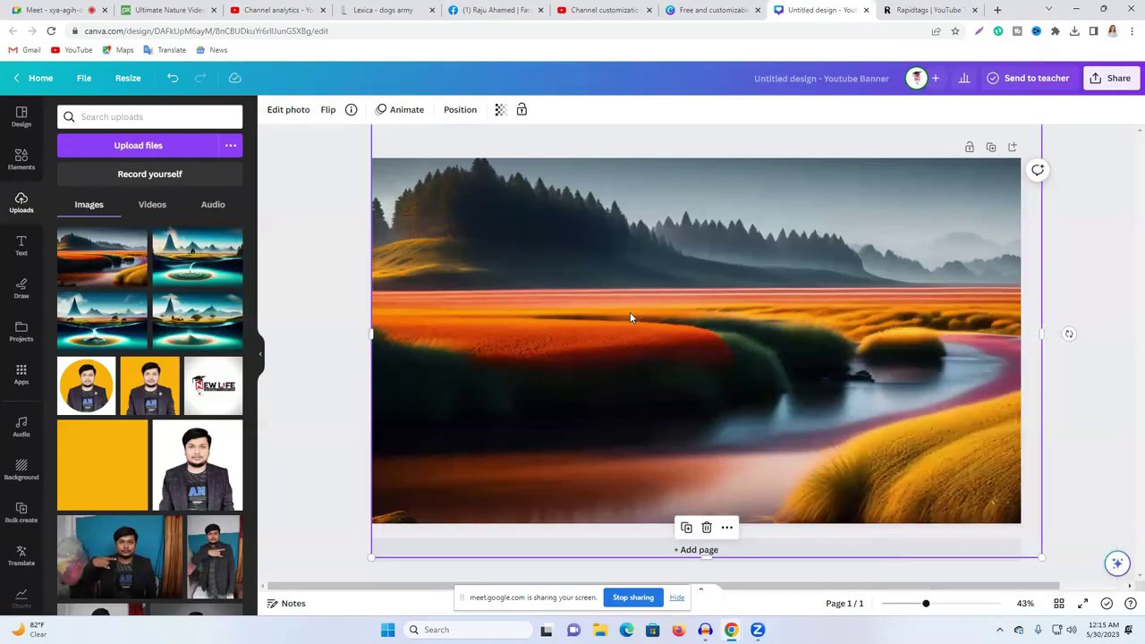
{"action": "key", "text": "Delete"}
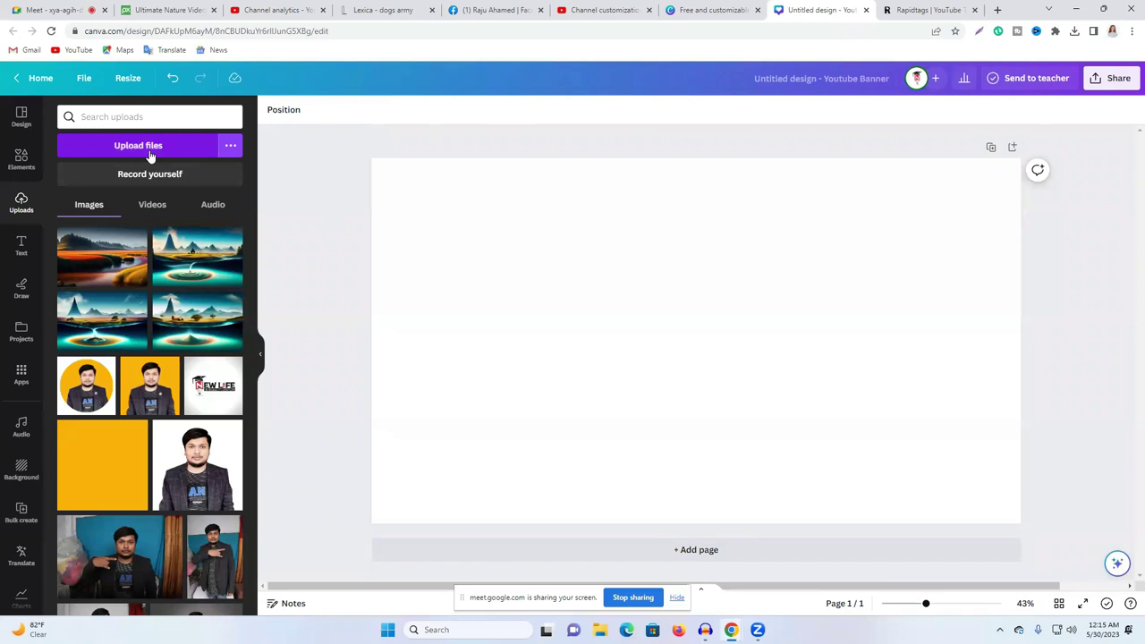
{"action": "left_click", "coordinate": [864, 10]}
Step: Search templates for 'youtube thumbnail' and create a blank YouTube Thumbnail design
{"action": "left_click", "coordinate": [696, 8]}
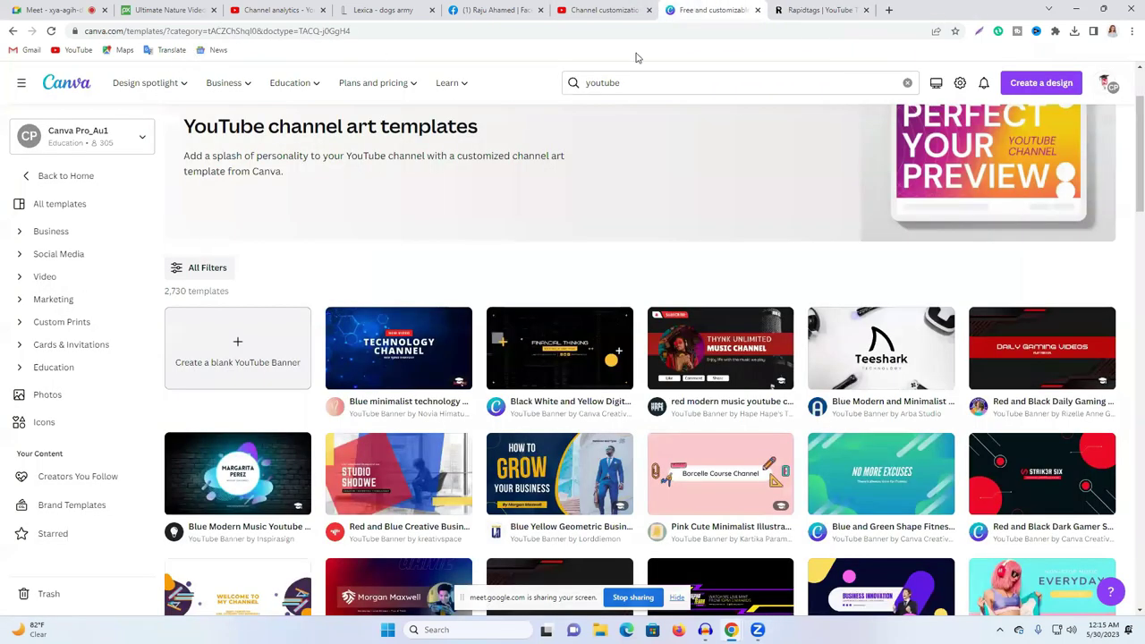
{"action": "left_click", "coordinate": [641, 84]}
{"action": "type", "text": "youtube y"}
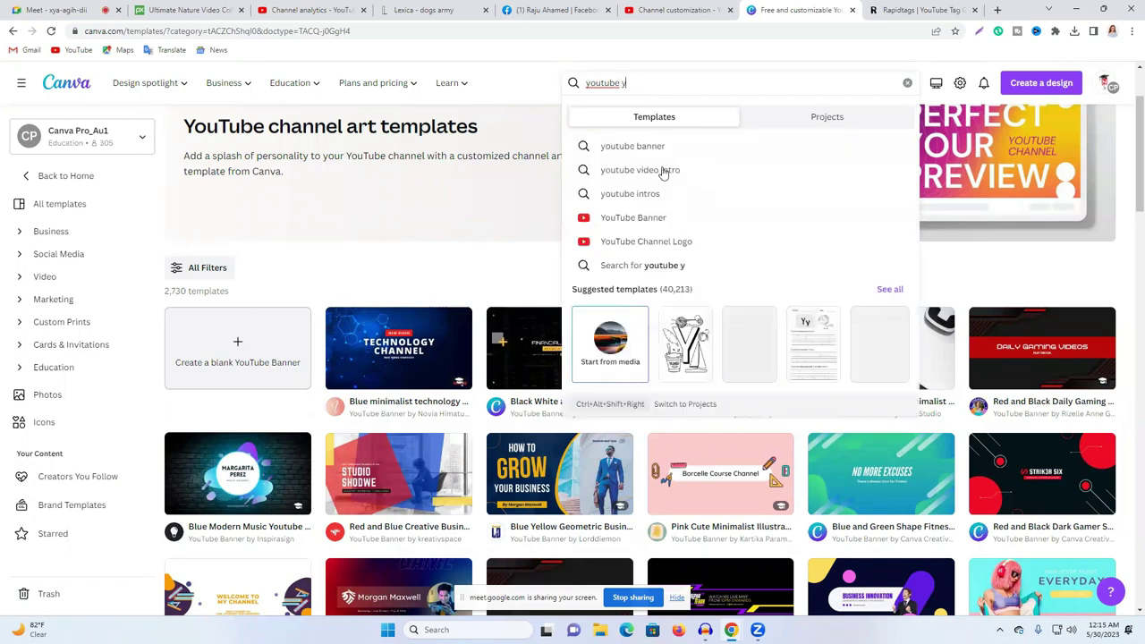
{"action": "type", "text": "ub"}
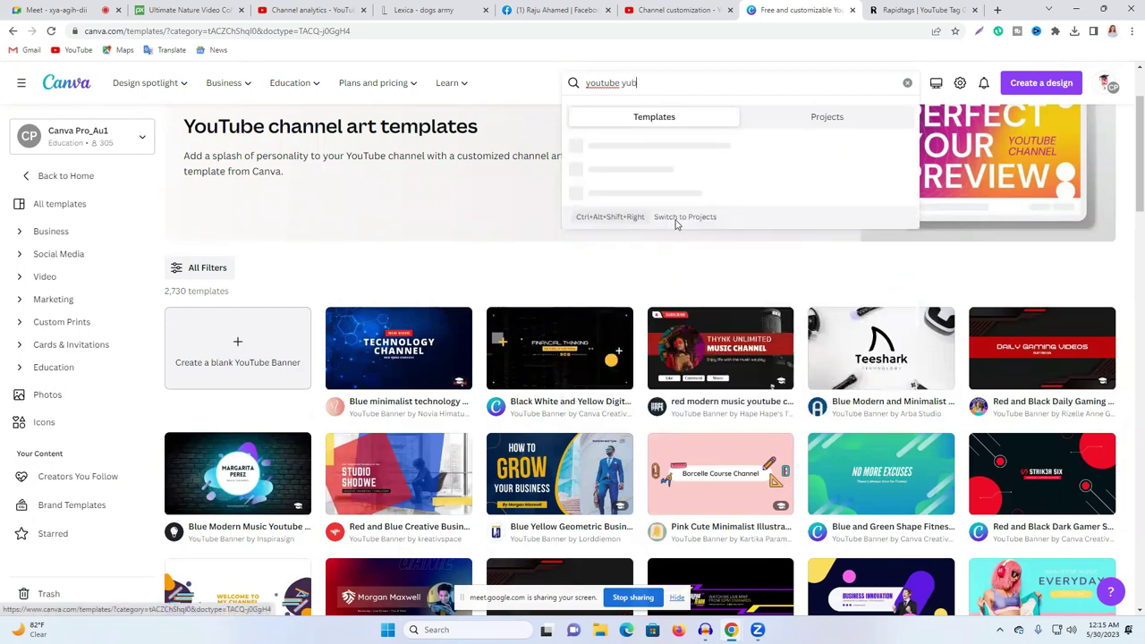
{"action": "double_click", "coordinate": [629, 82]}
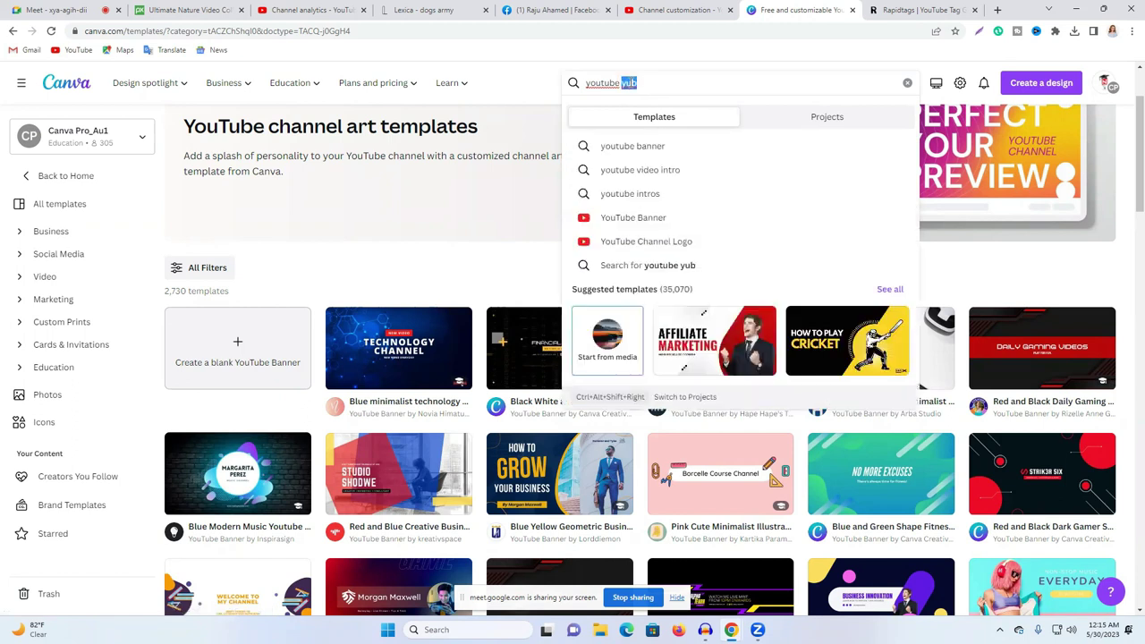
{"action": "type", "text": "th"}
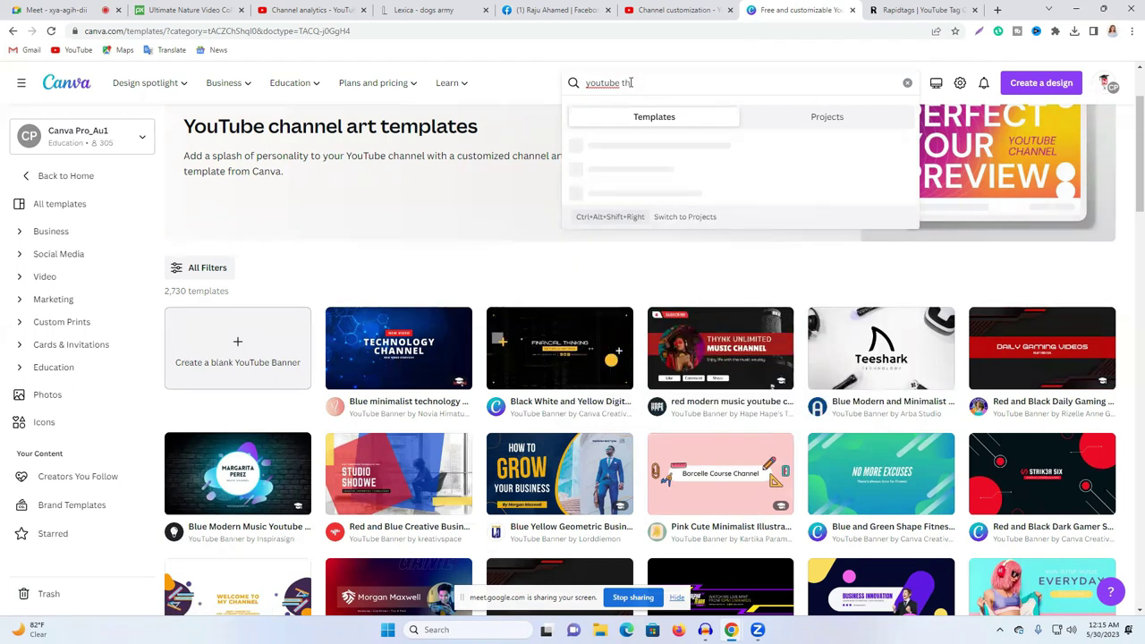
{"action": "left_click", "coordinate": [678, 147]}
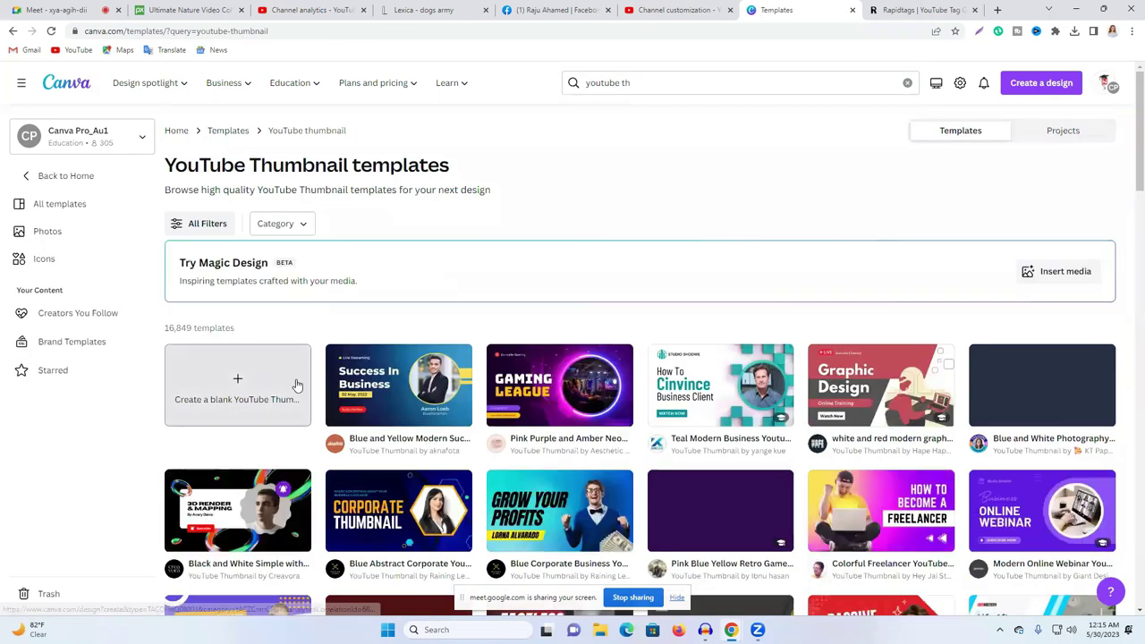
{"action": "left_click", "coordinate": [299, 384]}
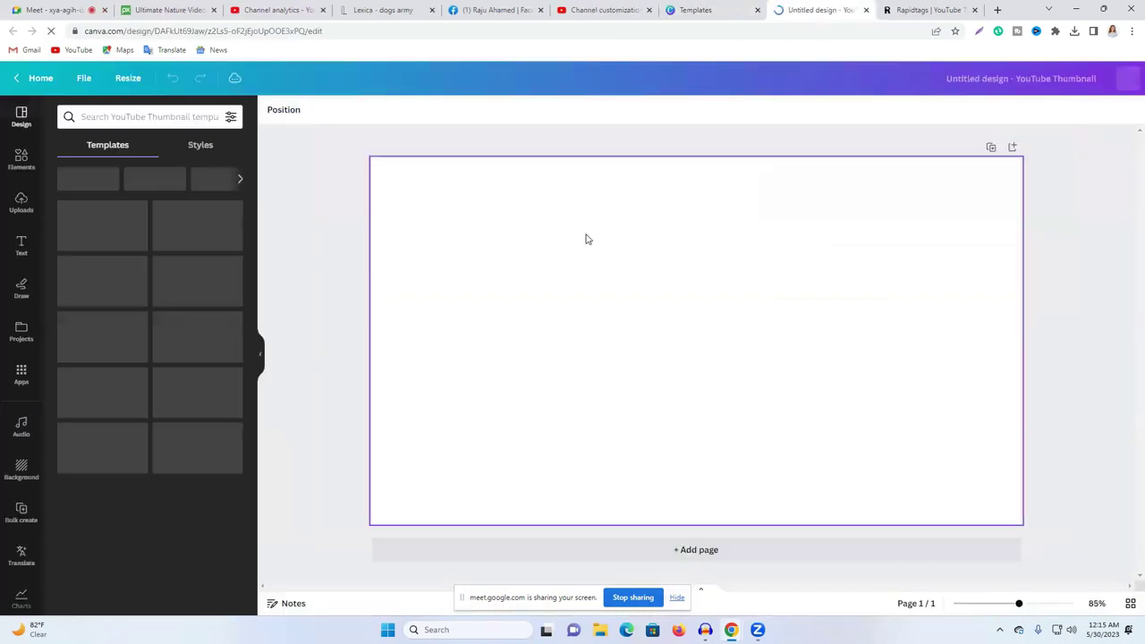
Step: Upload the Maritime land climate image and stretch it to fill the thumbnail
{"action": "left_click", "coordinate": [21, 204]}
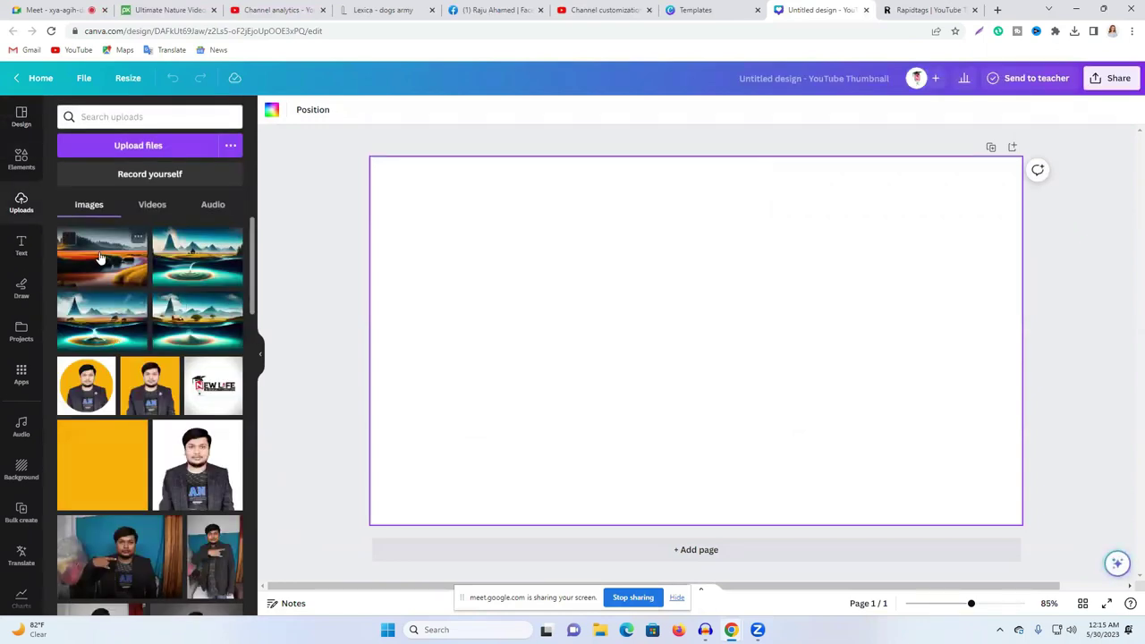
{"action": "left_click", "coordinate": [141, 145]}
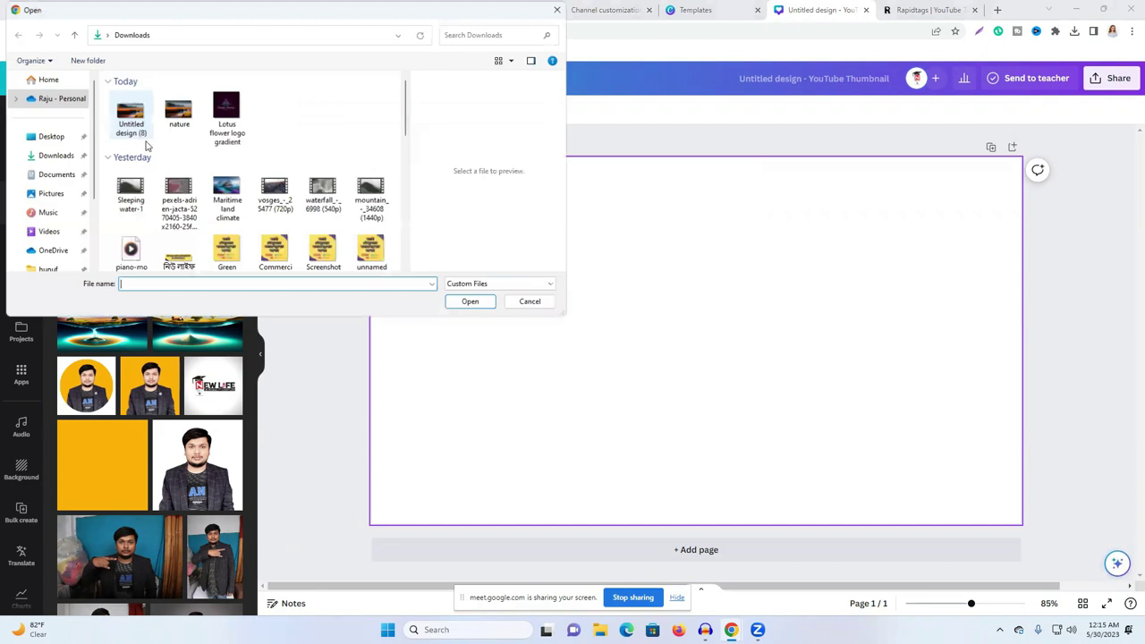
{"action": "left_click", "coordinate": [227, 195]}
{"action": "left_click", "coordinate": [466, 304]}
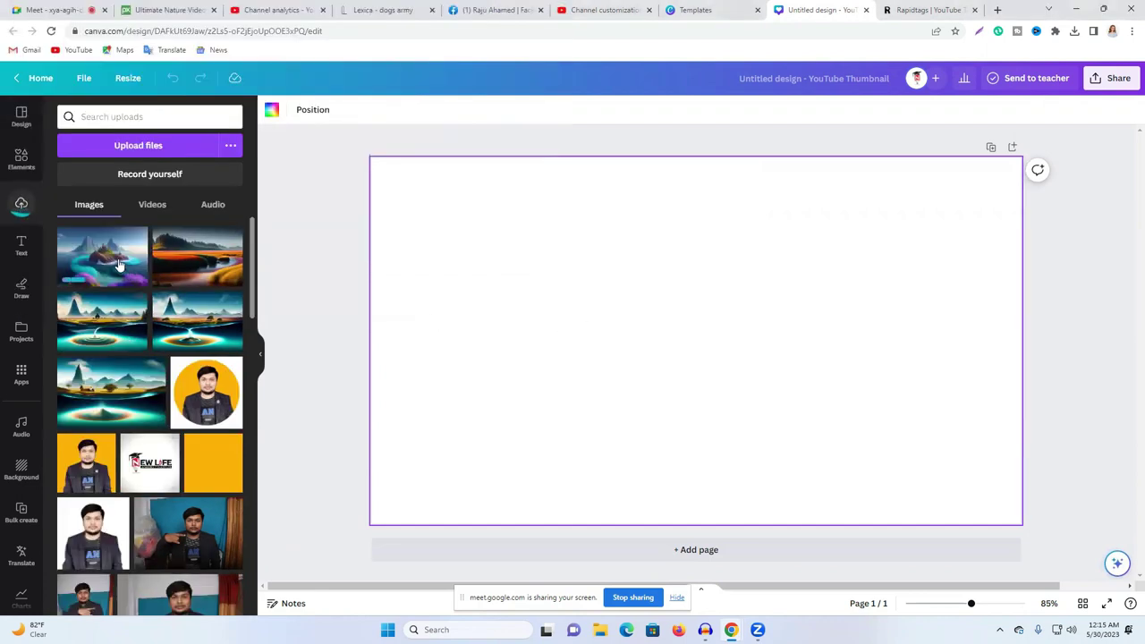
{"action": "left_click", "coordinate": [119, 265]}
{"action": "left_click_drag", "start_coordinate": [638, 283], "coordinate": [496, 232]}
{"action": "left_click_drag", "start_coordinate": [712, 381], "coordinate": [1036, 476]}
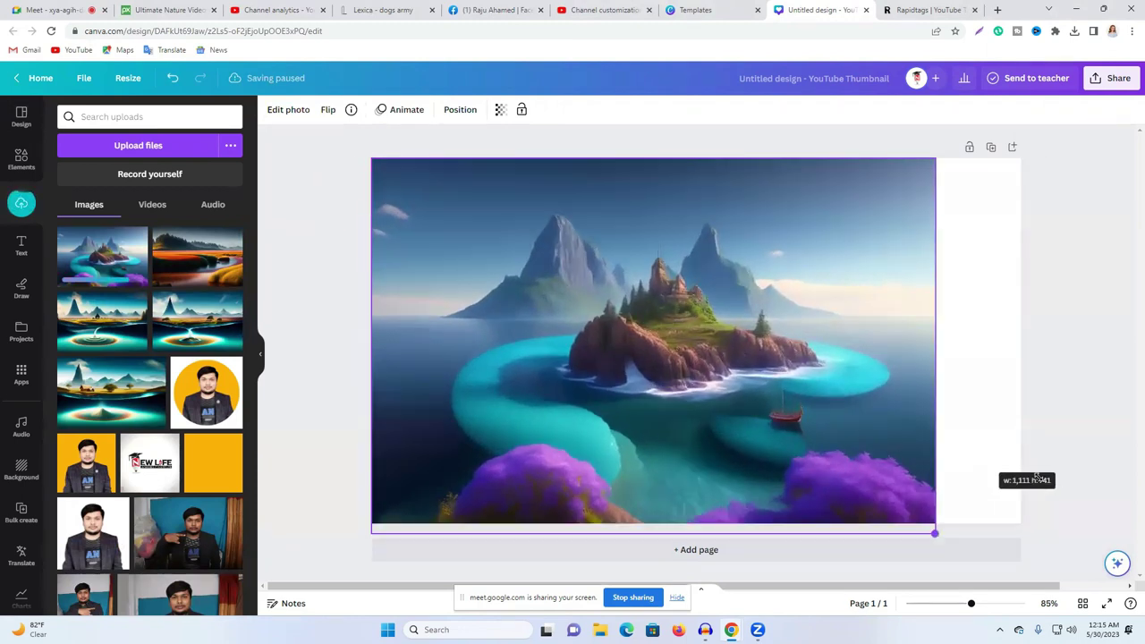
{"action": "left_click_drag", "start_coordinate": [1099, 509], "coordinate": [1042, 550]}
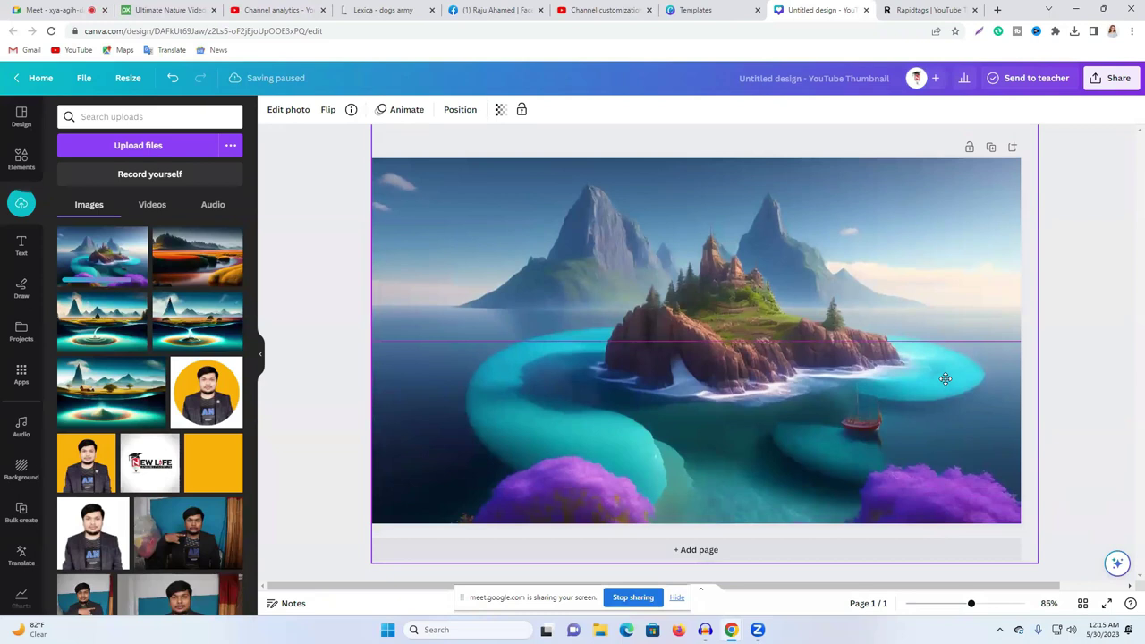
{"action": "left_click", "coordinate": [1123, 362]}
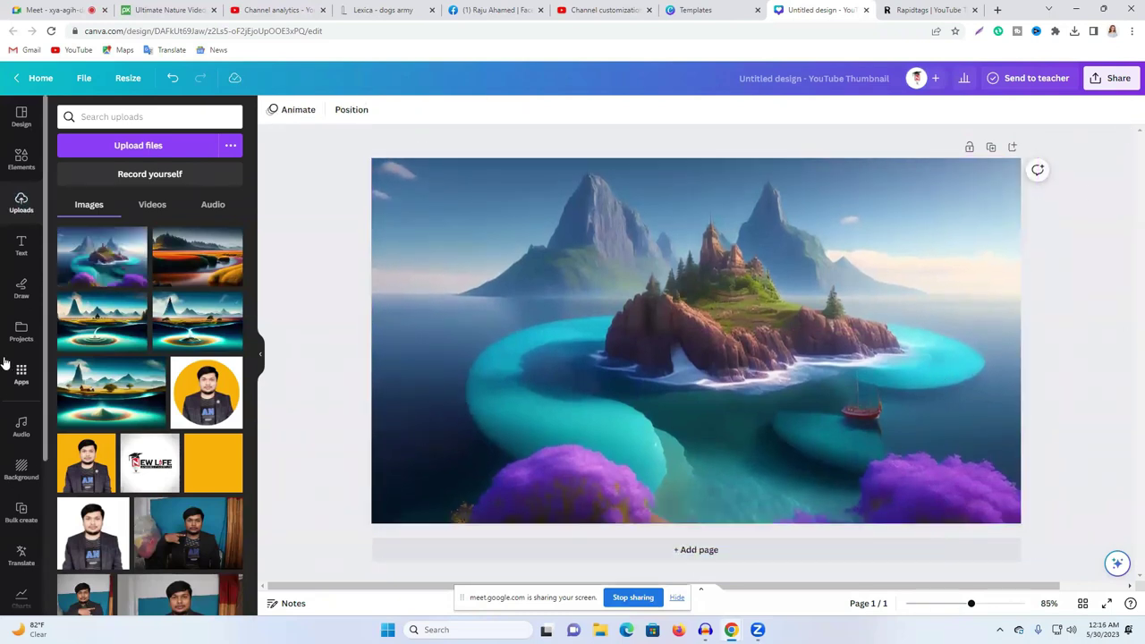
Step: Search Elements graphics for '12k', then '12k video'
{"action": "left_click", "coordinate": [21, 159]}
{"action": "left_click", "coordinate": [123, 117]}
{"action": "key", "text": "Escape"}
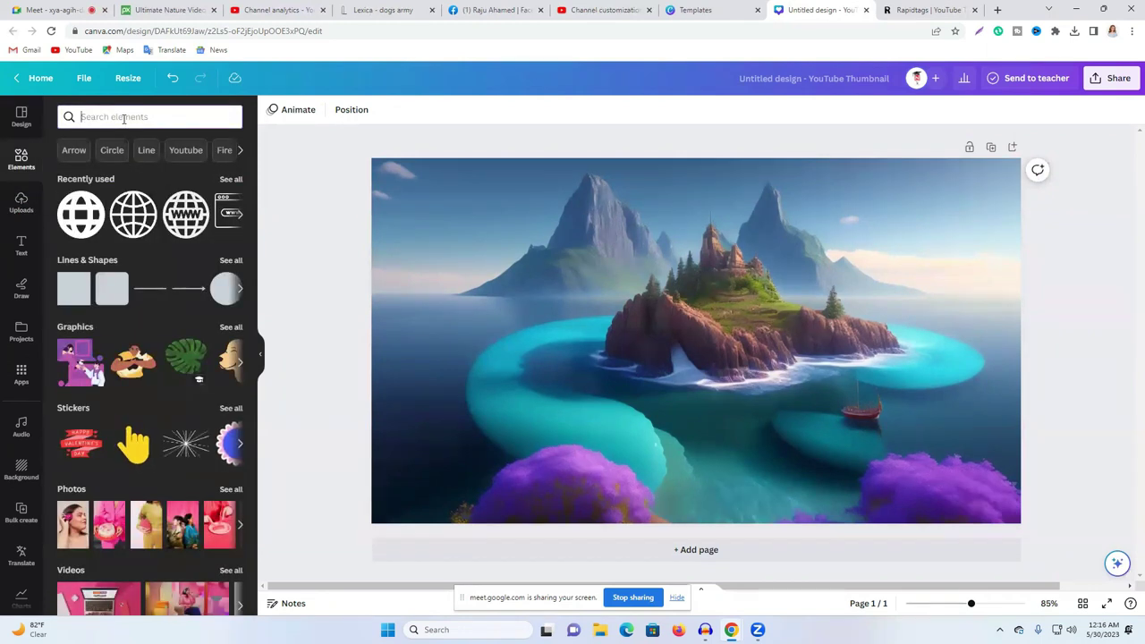
{"action": "type", "text": "12"}
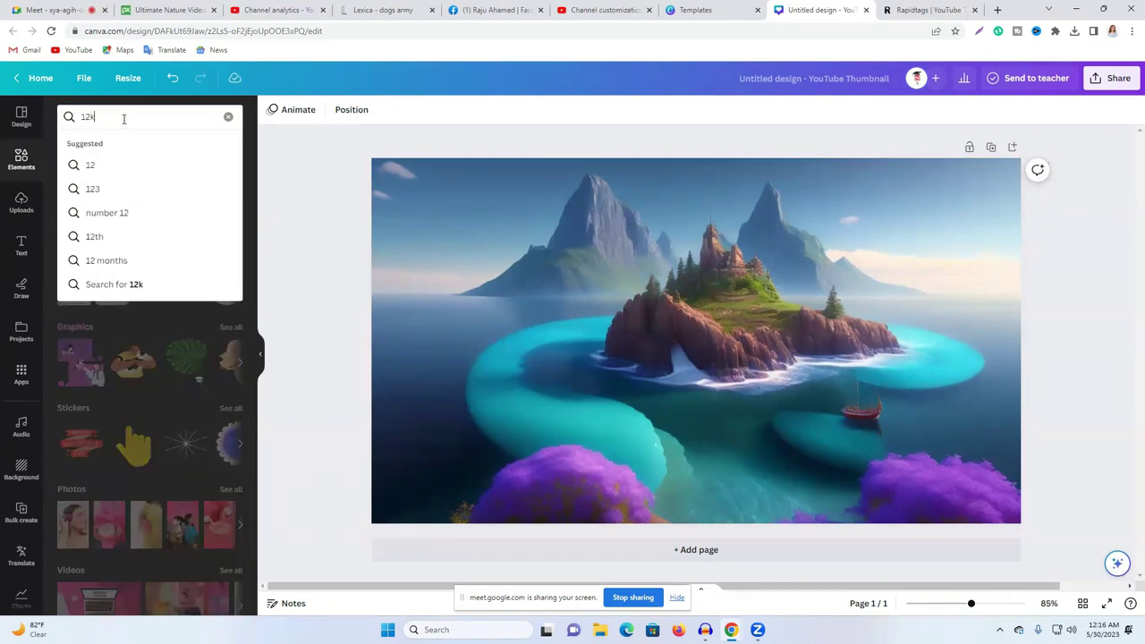
{"action": "type", "text": "k"}
{"action": "key", "text": "Return"}
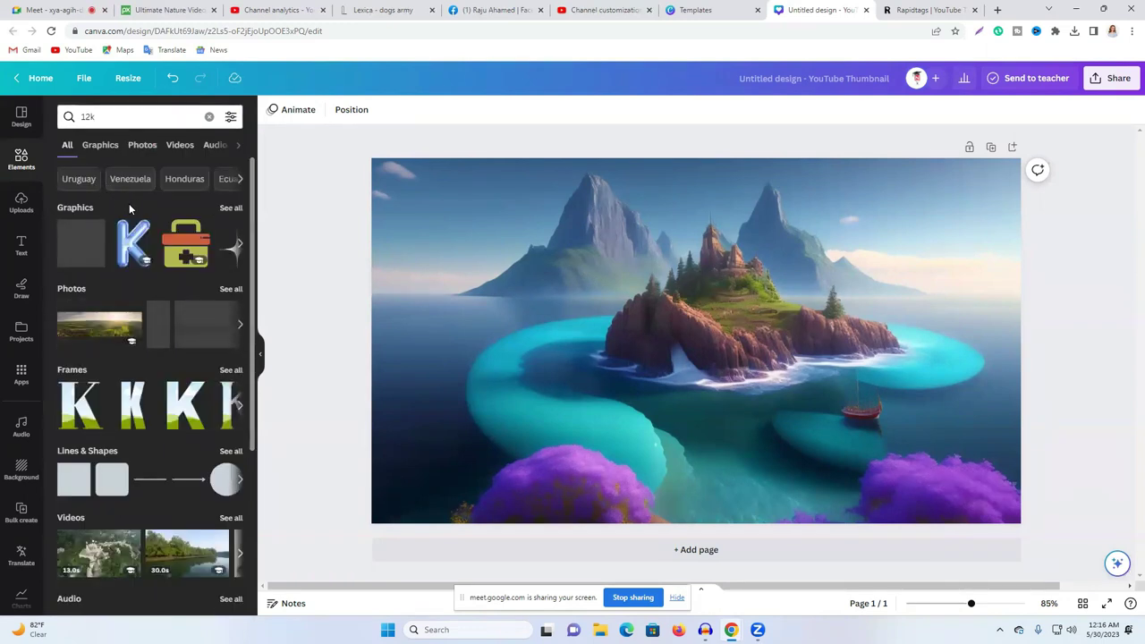
{"action": "left_click", "coordinate": [86, 116]}
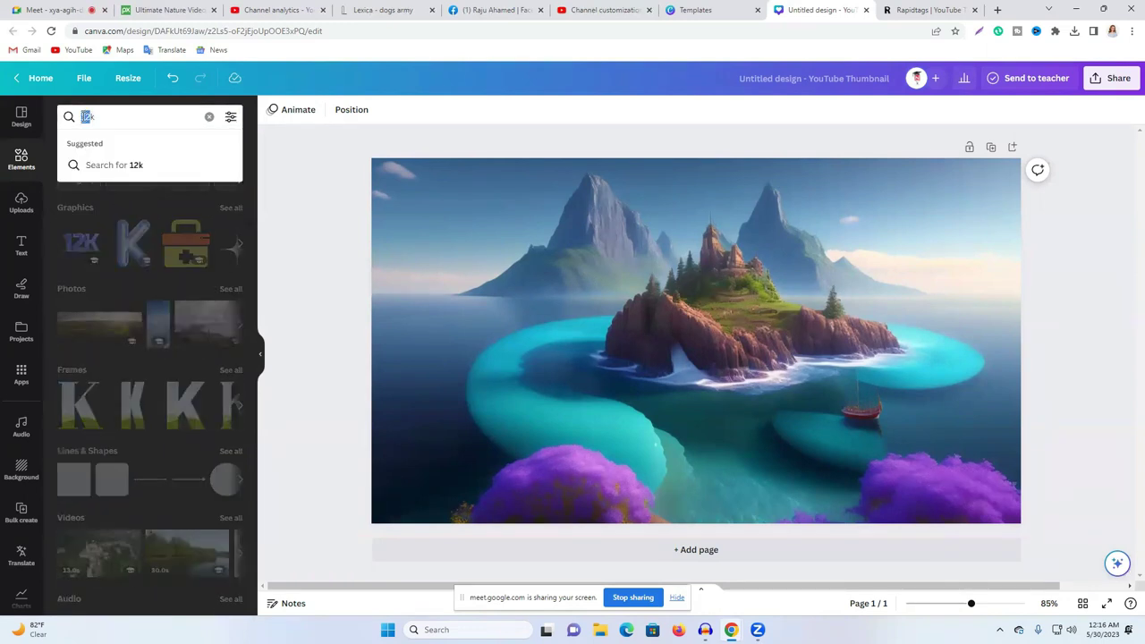
{"action": "left_click", "coordinate": [108, 117]}
{"action": "type", "text": "video"}
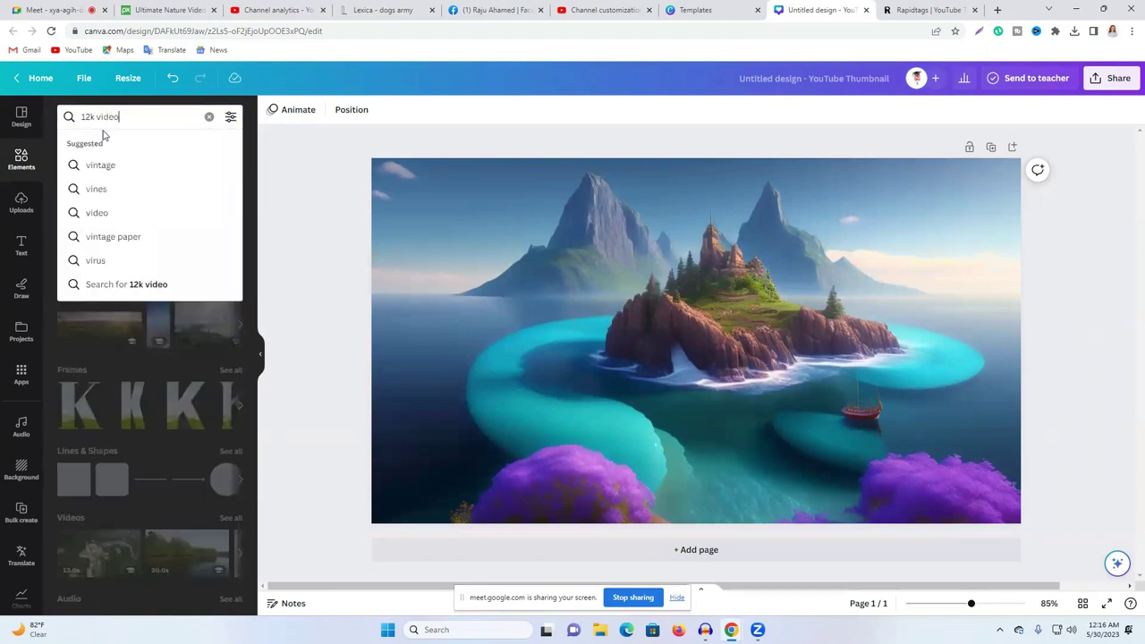
{"action": "key", "text": "Return"}
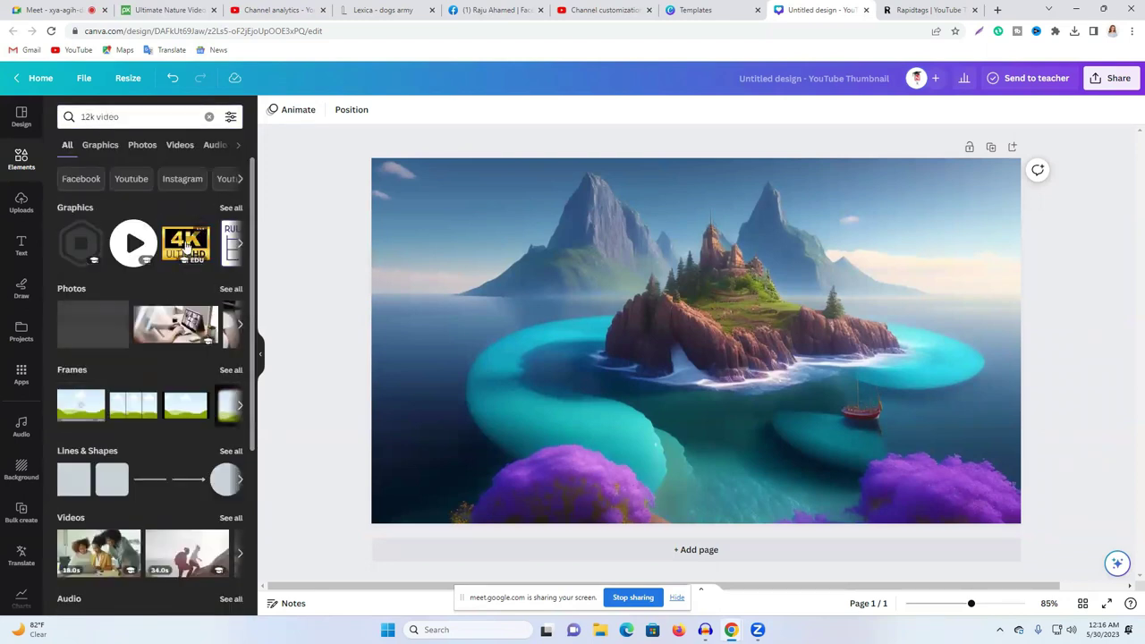
{"action": "left_click", "coordinate": [229, 206]}
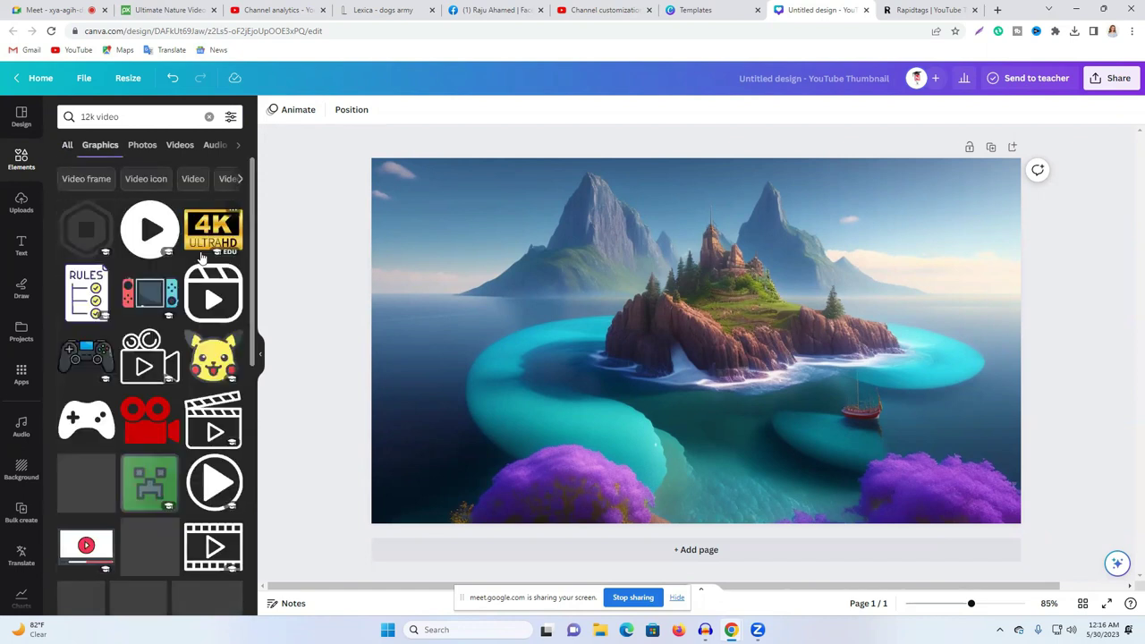
{"action": "scroll", "coordinate": [183, 335], "scroll_direction": "down", "scroll_amount": 3}
{"action": "scroll", "coordinate": [184, 336], "scroll_direction": "up", "scroll_amount": 5}
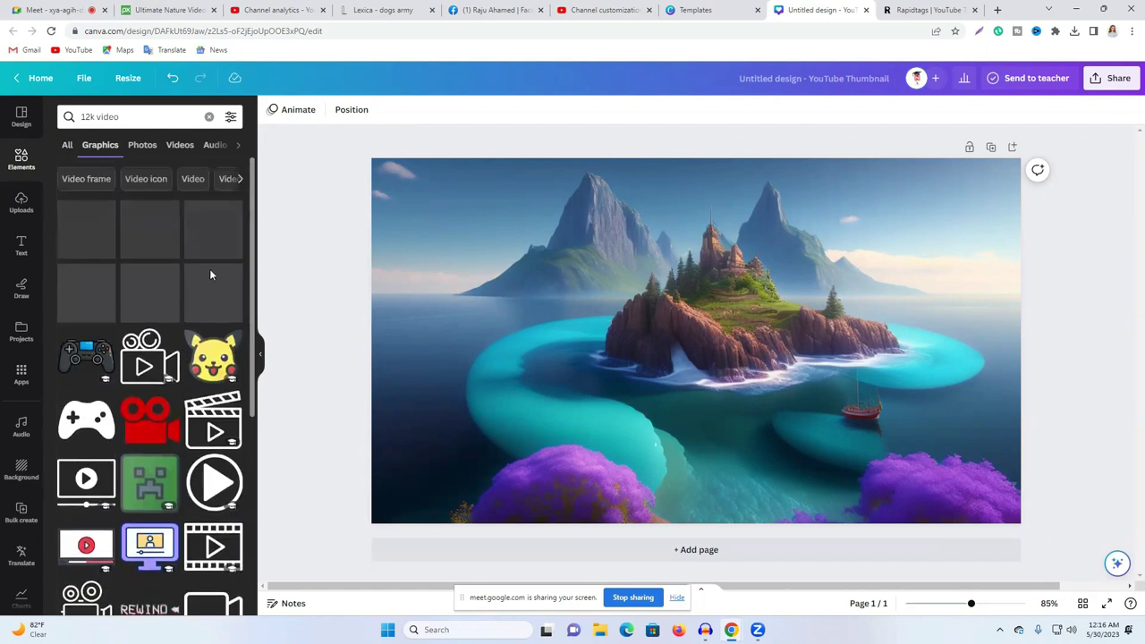
Step: Change the graphics search to '8k video' and browse the results
{"action": "left_click_drag", "start_coordinate": [93, 116], "coordinate": [75, 116]}
{"action": "type", "text": "8"}
{"action": "key", "text": "Return"}
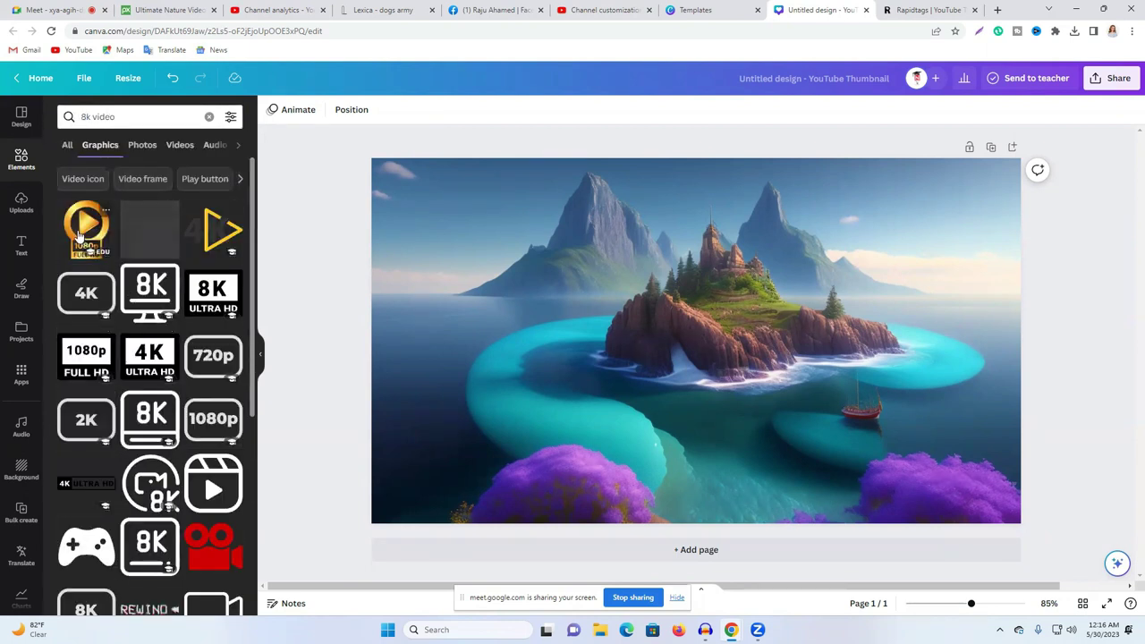
{"action": "scroll", "coordinate": [143, 293], "scroll_direction": "down", "scroll_amount": 3}
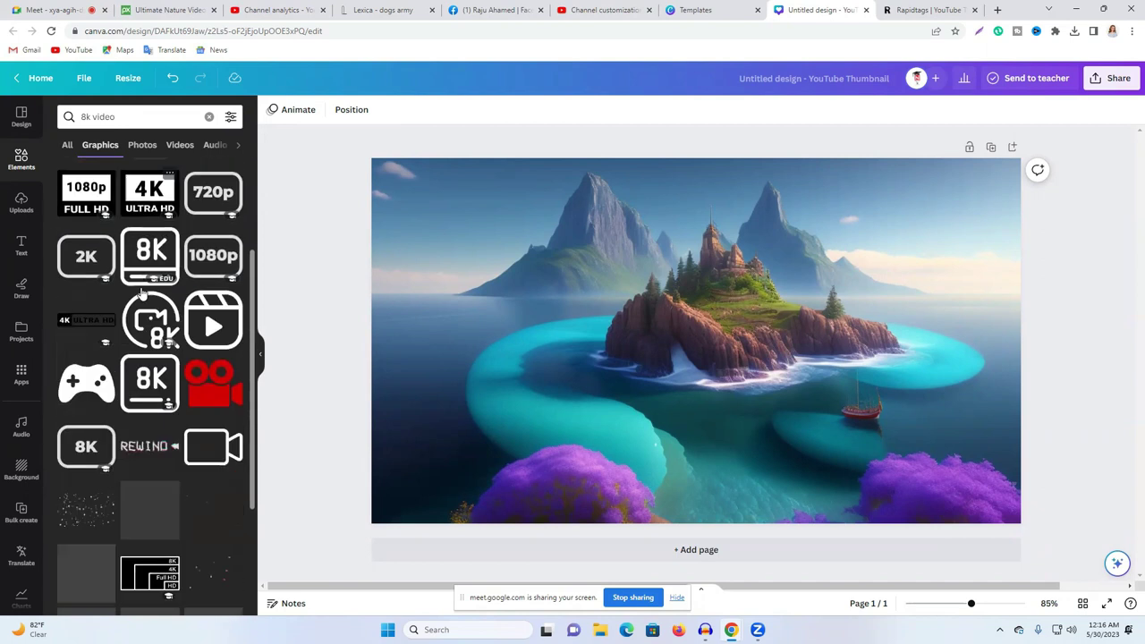
{"action": "scroll", "coordinate": [141, 293], "scroll_direction": "up", "scroll_amount": 2}
{"action": "scroll", "coordinate": [142, 291], "scroll_direction": "down", "scroll_amount": 3}
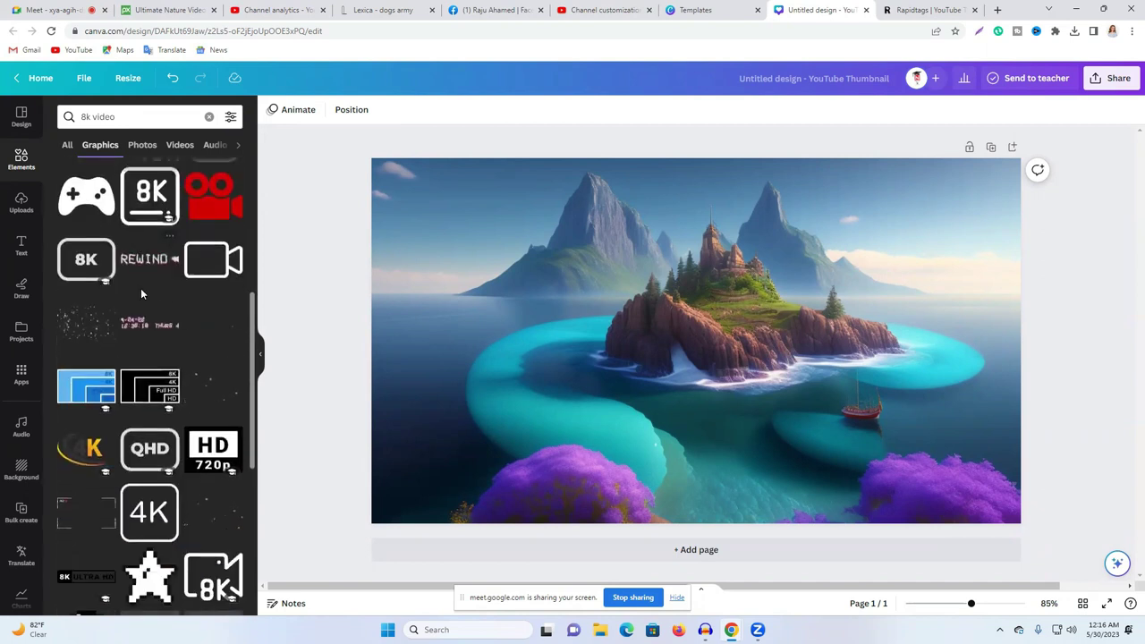
Step: Add and delete a gold 4K graphic, then search for '4k video'
{"action": "left_click", "coordinate": [81, 458]}
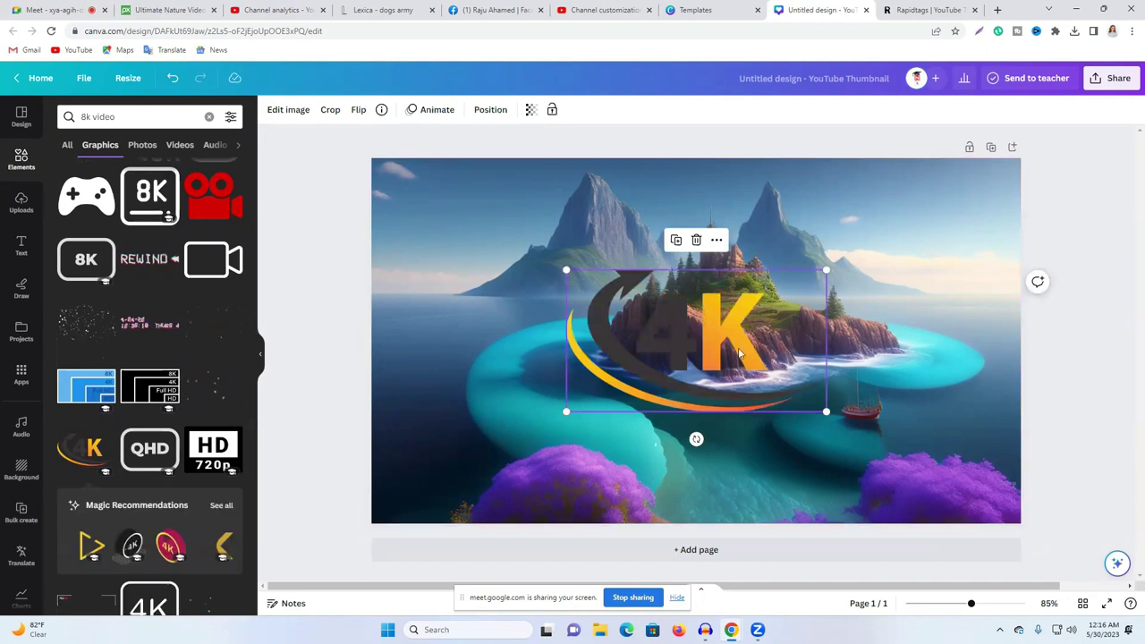
{"action": "left_click_drag", "start_coordinate": [790, 366], "coordinate": [943, 439]}
{"action": "key", "text": "Delete"}
{"action": "scroll", "coordinate": [117, 240], "scroll_direction": "up", "scroll_amount": 5}
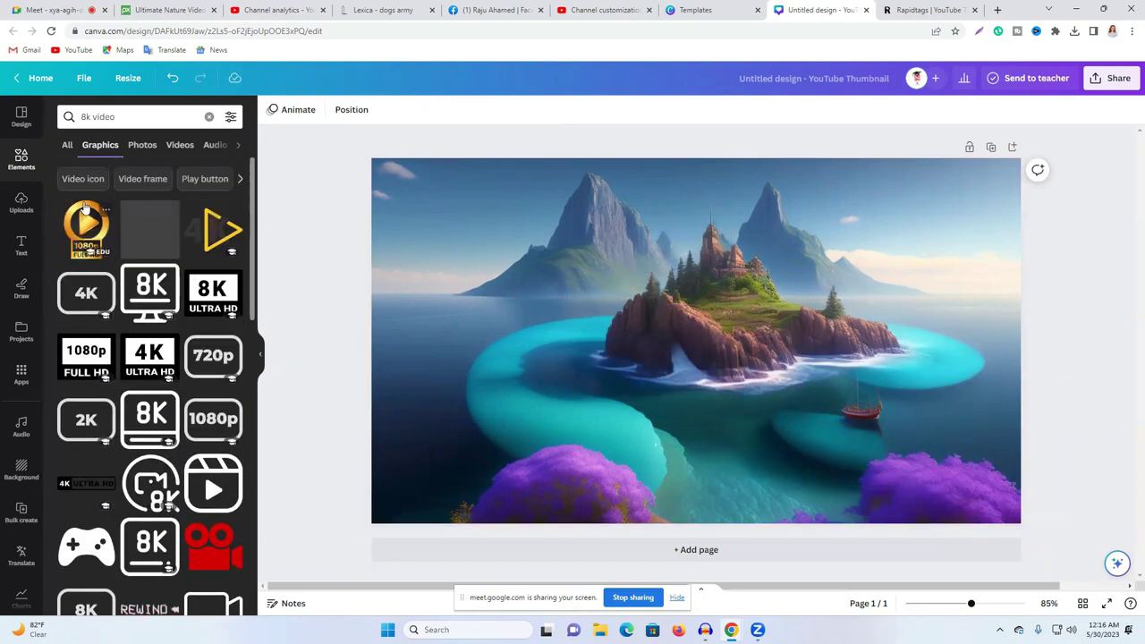
{"action": "left_click", "coordinate": [79, 116]}
{"action": "type", "text": "4"}
{"action": "key", "text": "Return"}
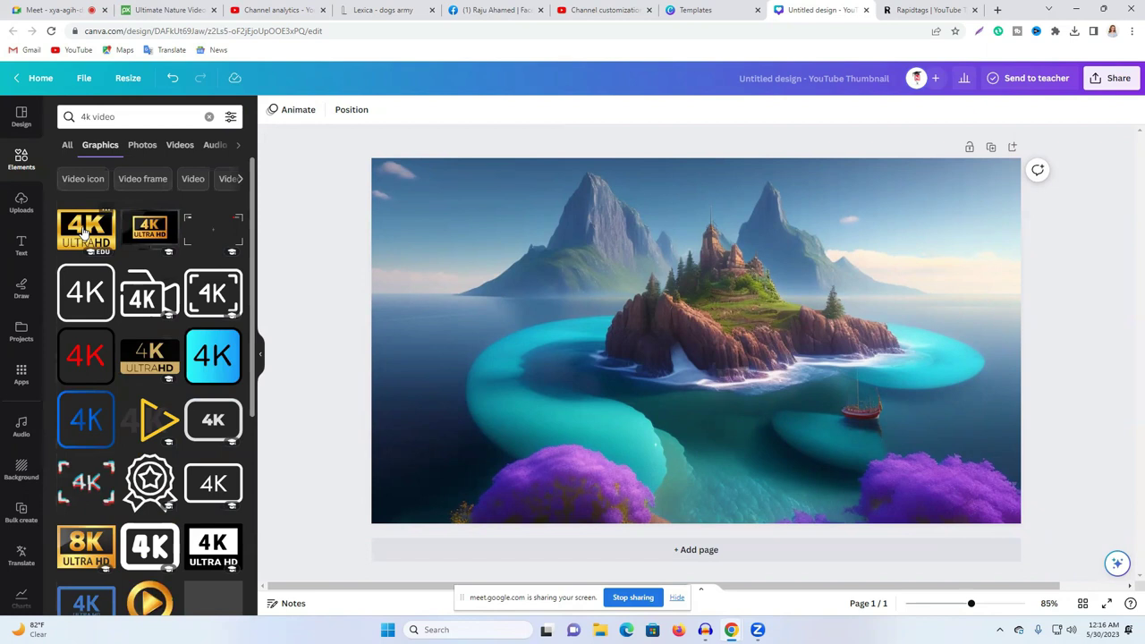
Step: Add the gold 8K Ultra HD badge and shrink it into the lower-right corner
{"action": "left_click", "coordinate": [77, 560]}
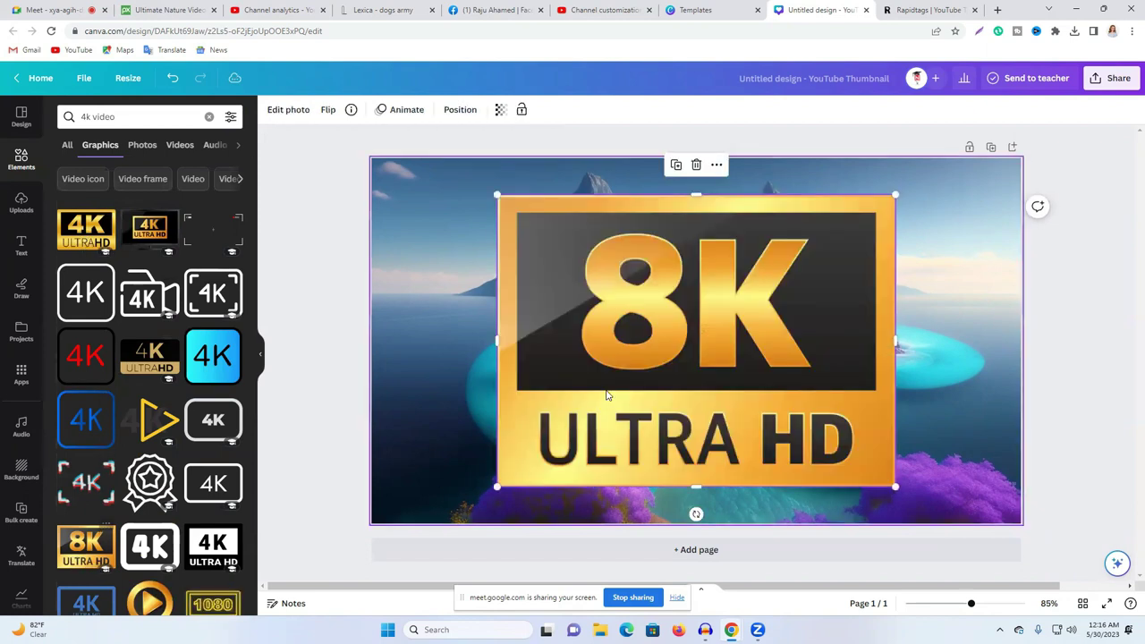
{"action": "left_click_drag", "start_coordinate": [495, 193], "coordinate": [969, 484]}
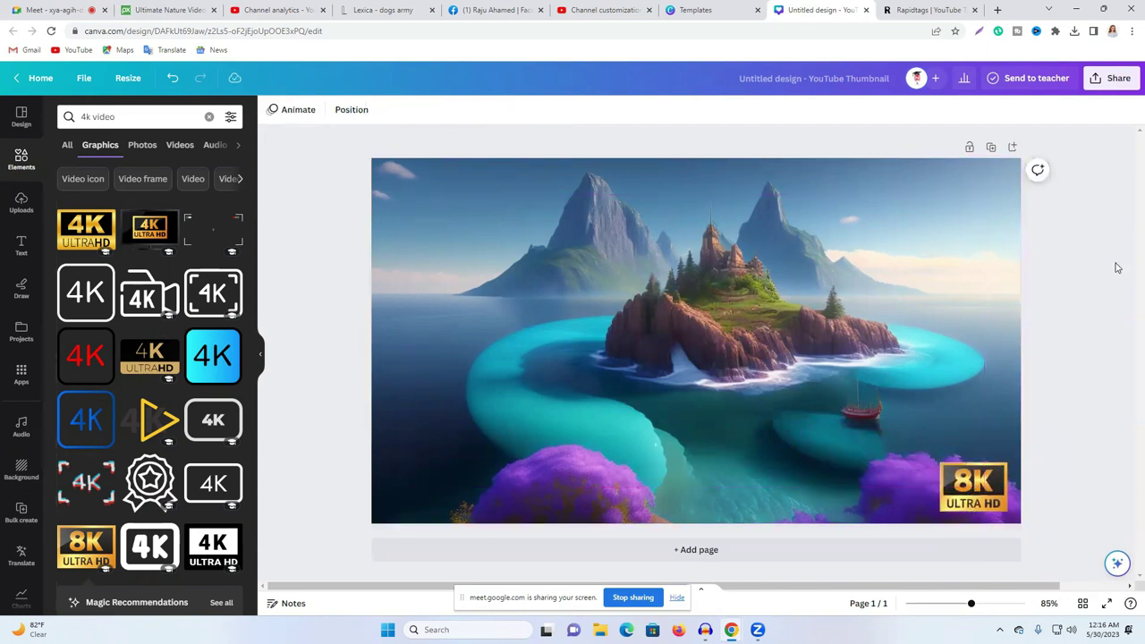
{"action": "scroll", "coordinate": [161, 358], "scroll_direction": "down", "scroll_amount": 5}
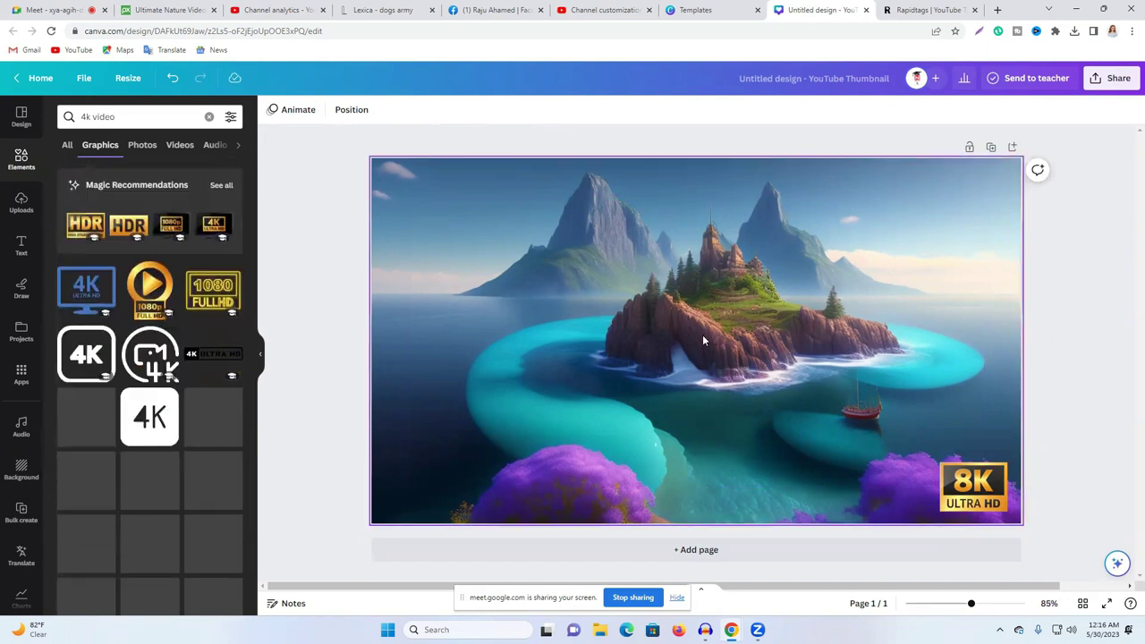
{"action": "scroll", "coordinate": [155, 440], "scroll_direction": "down", "scroll_amount": 3}
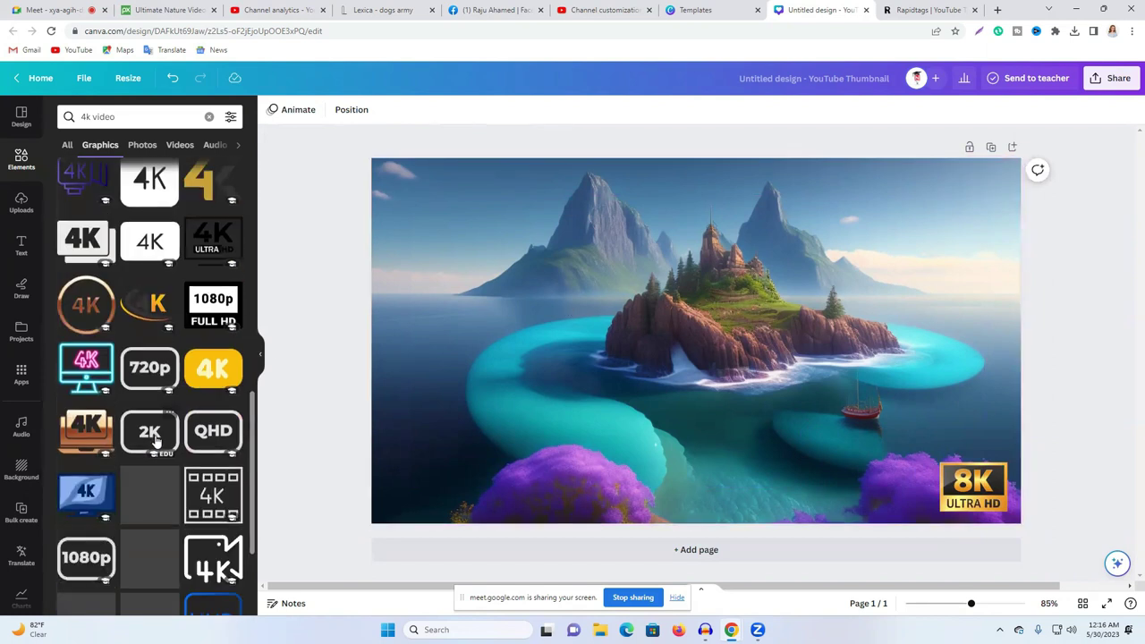
{"action": "scroll", "coordinate": [123, 288], "scroll_direction": "down", "scroll_amount": 3}
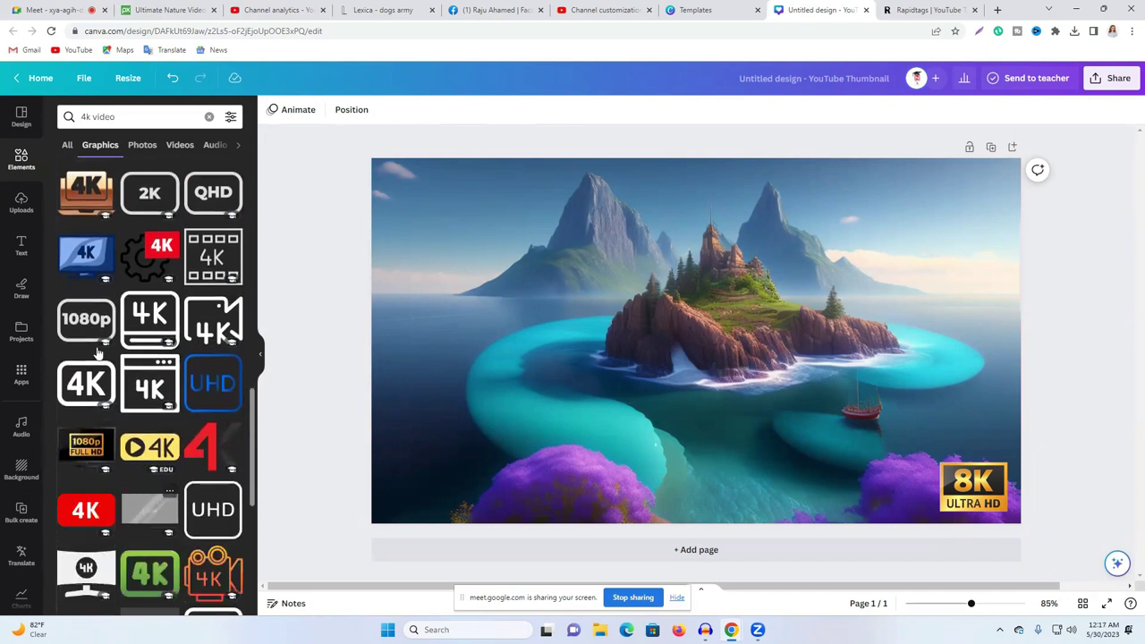
{"action": "scroll", "coordinate": [101, 457], "scroll_direction": "down", "scroll_amount": 2}
{"action": "scroll", "coordinate": [106, 395], "scroll_direction": "down", "scroll_amount": 3}
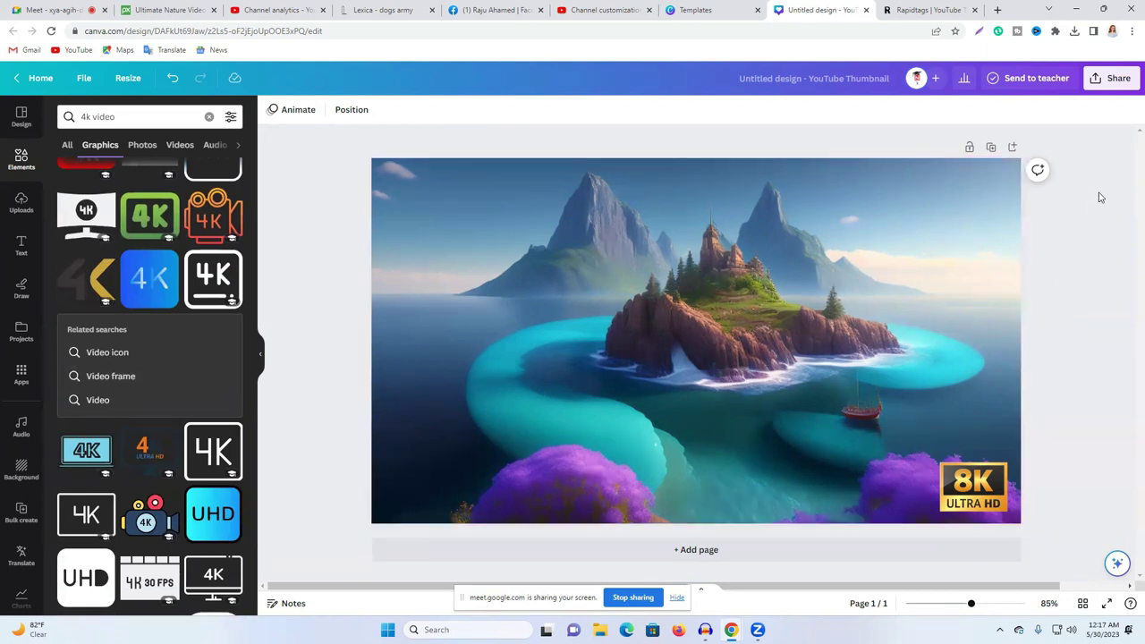
Step: Download the Canva thumbnail as a PNG
{"action": "left_click", "coordinate": [1107, 79]}
{"action": "left_click", "coordinate": [948, 383]}
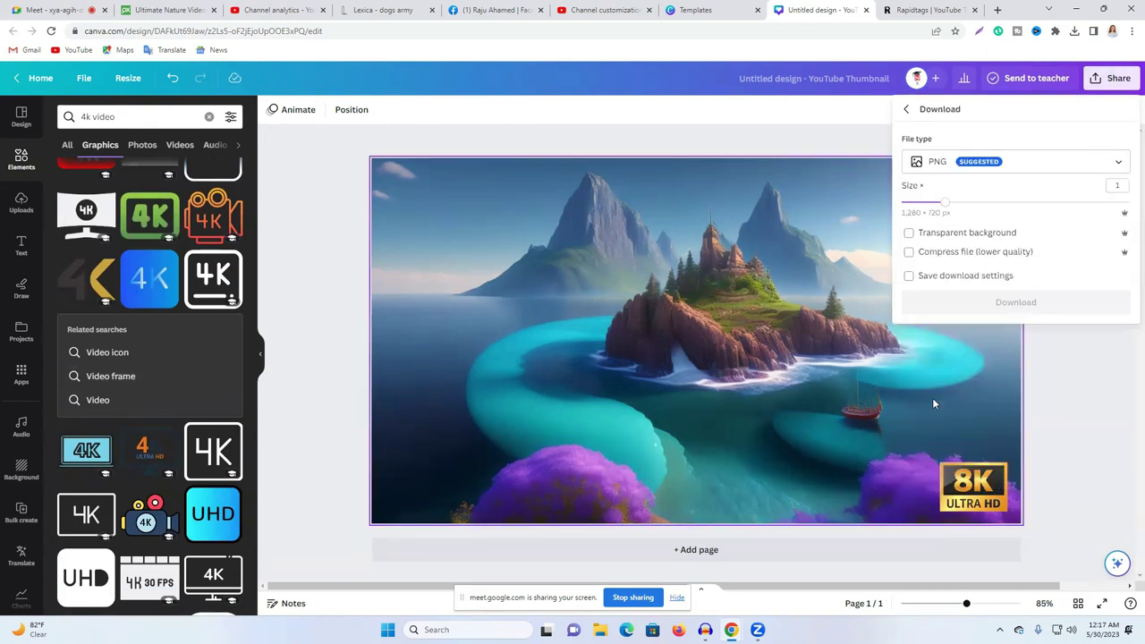
{"action": "left_click", "coordinate": [993, 307]}
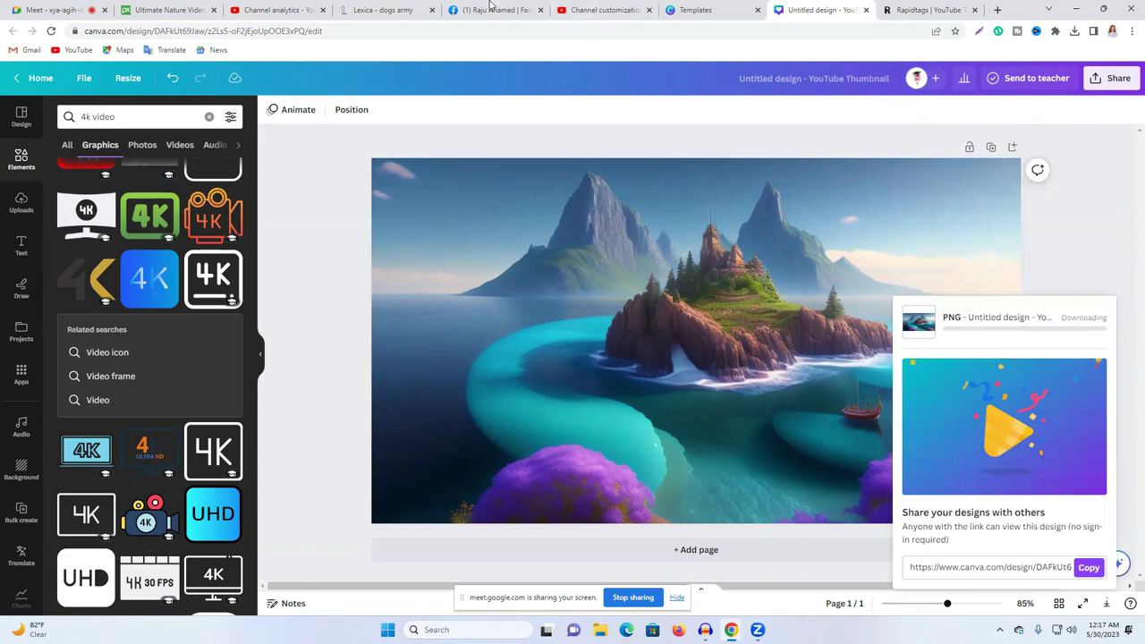
Step: Return to the YouTube Studio upload dialog and select 'Sleeping water' in the title
{"action": "left_click", "coordinate": [356, 7]}
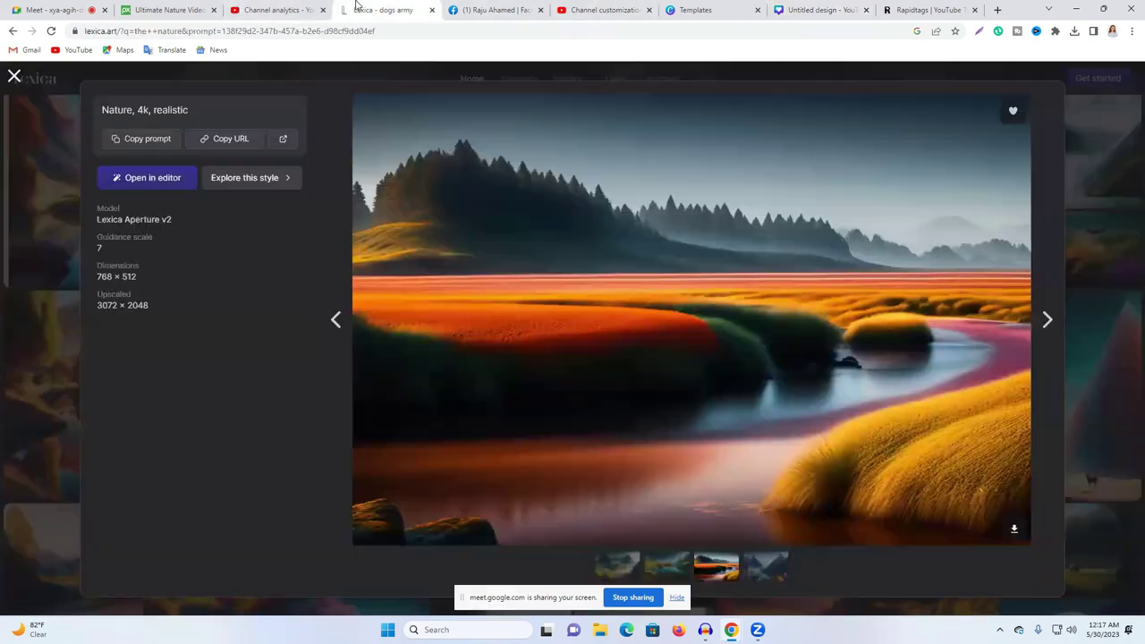
{"action": "key", "text": "ctrl+Tab"}
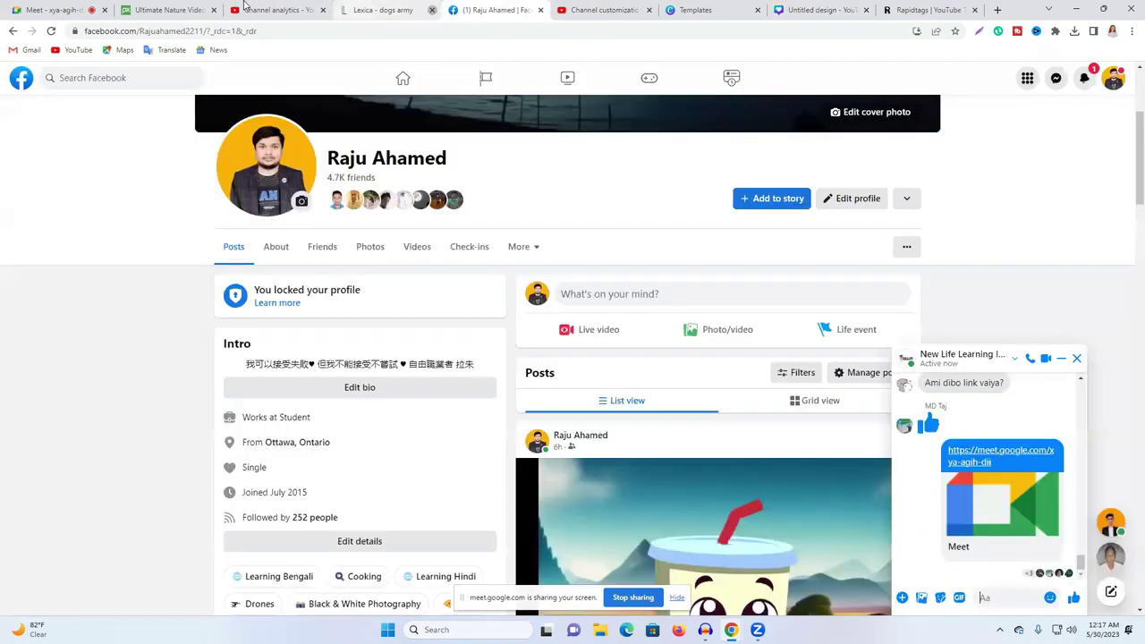
{"action": "left_click", "coordinate": [250, 7]}
{"action": "left_click_drag", "start_coordinate": [383, 233], "coordinate": [342, 253]}
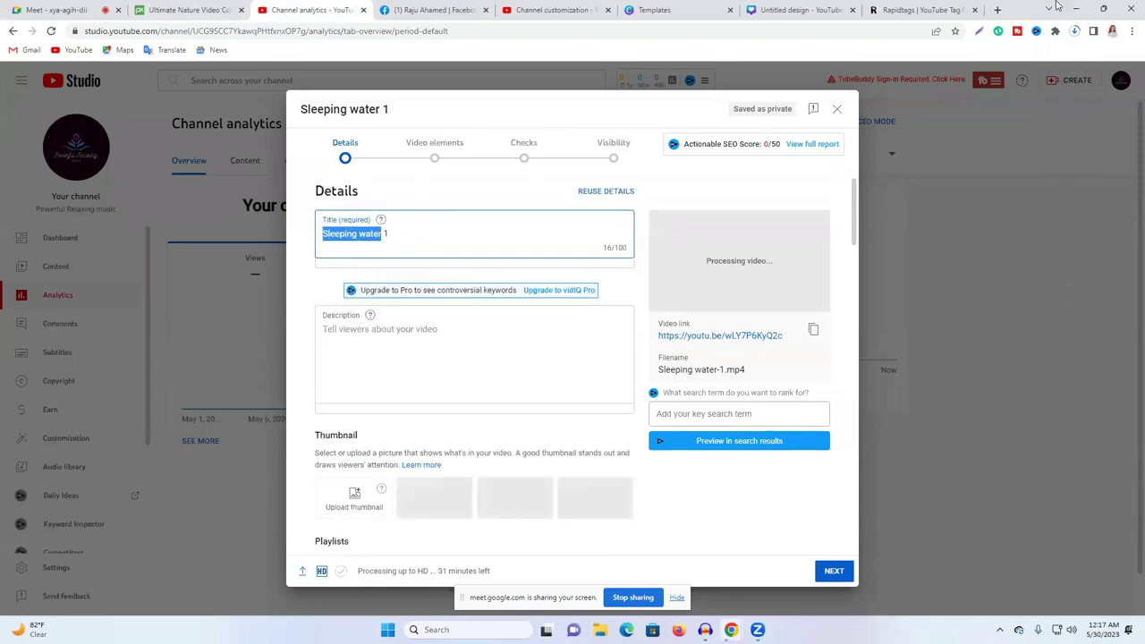
Step: Go to vidiq.com, log in and open the AI Content Generator
{"action": "left_click", "coordinate": [998, 10]}
{"action": "left_click", "coordinate": [687, 32]}
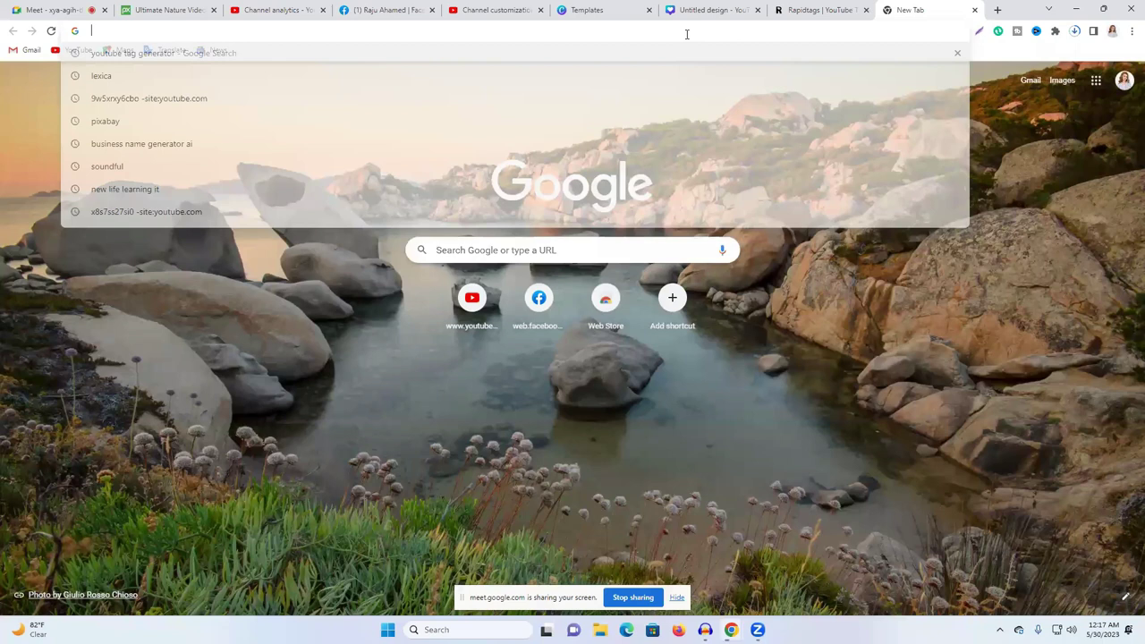
{"action": "type", "text": "vidiq.com"}
{"action": "key", "text": "Return"}
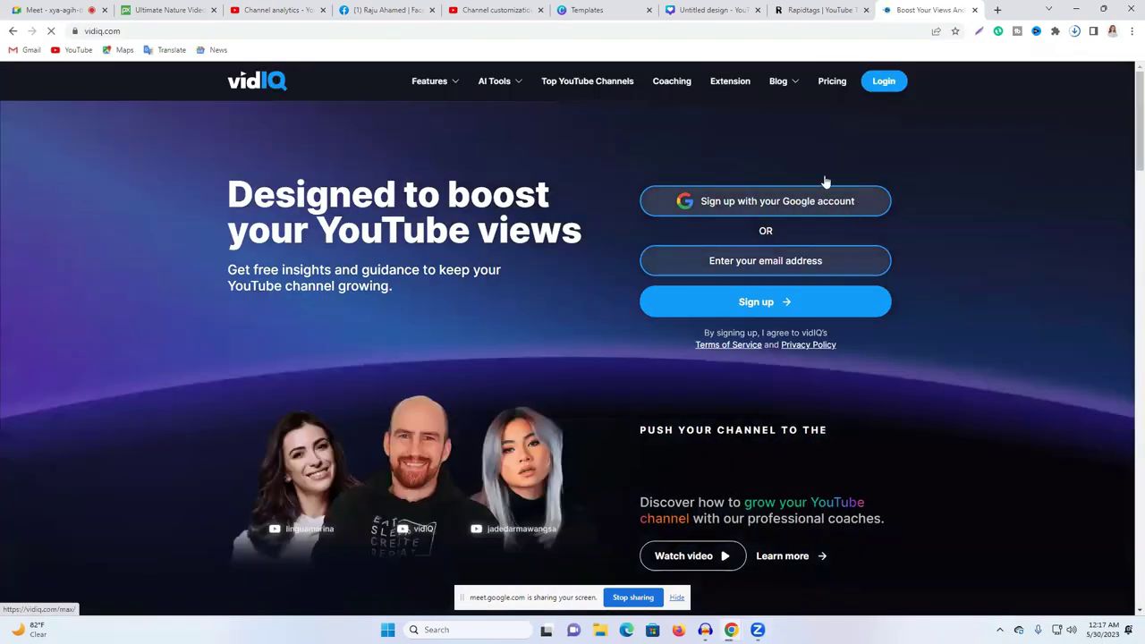
{"action": "left_click", "coordinate": [873, 88]}
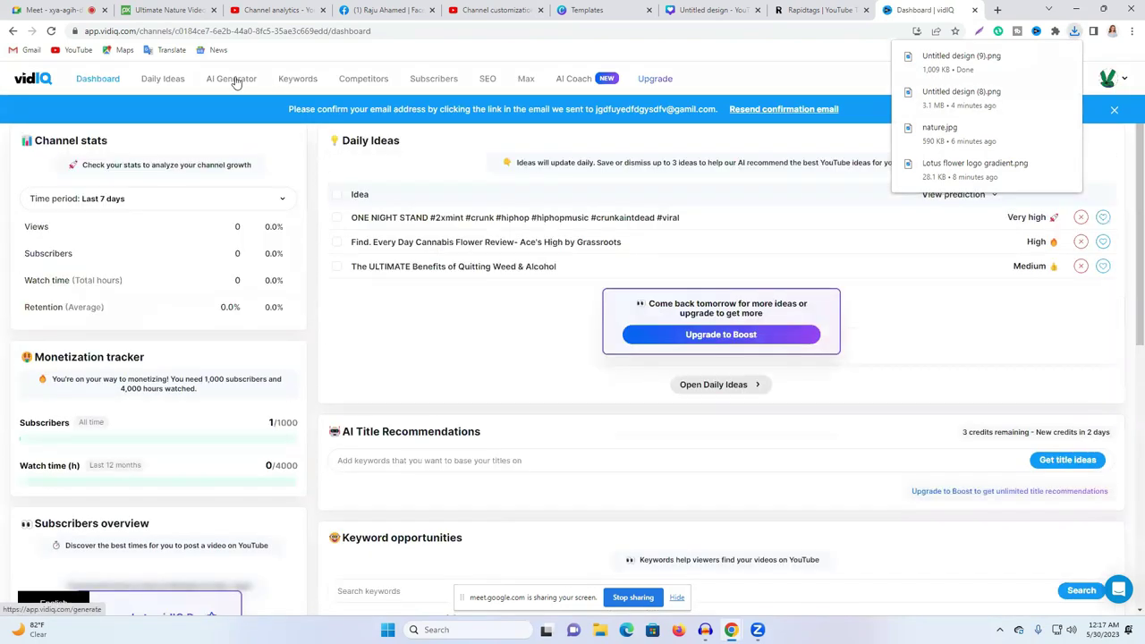
{"action": "left_click", "coordinate": [236, 79]}
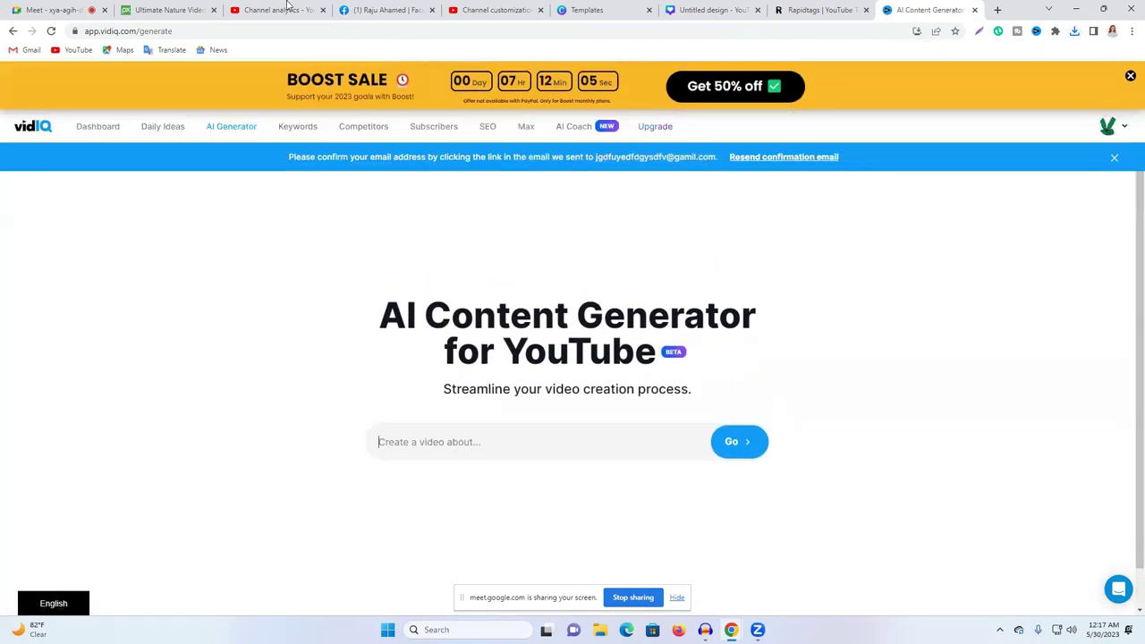
Step: Copy the Sleeping water title and generate vidIQ content with it as the topic
{"action": "key", "text": "ctrl+3"}
{"action": "right_click", "coordinate": [360, 238]}
{"action": "left_click", "coordinate": [433, 297]}
{"action": "left_click", "coordinate": [796, 6]}
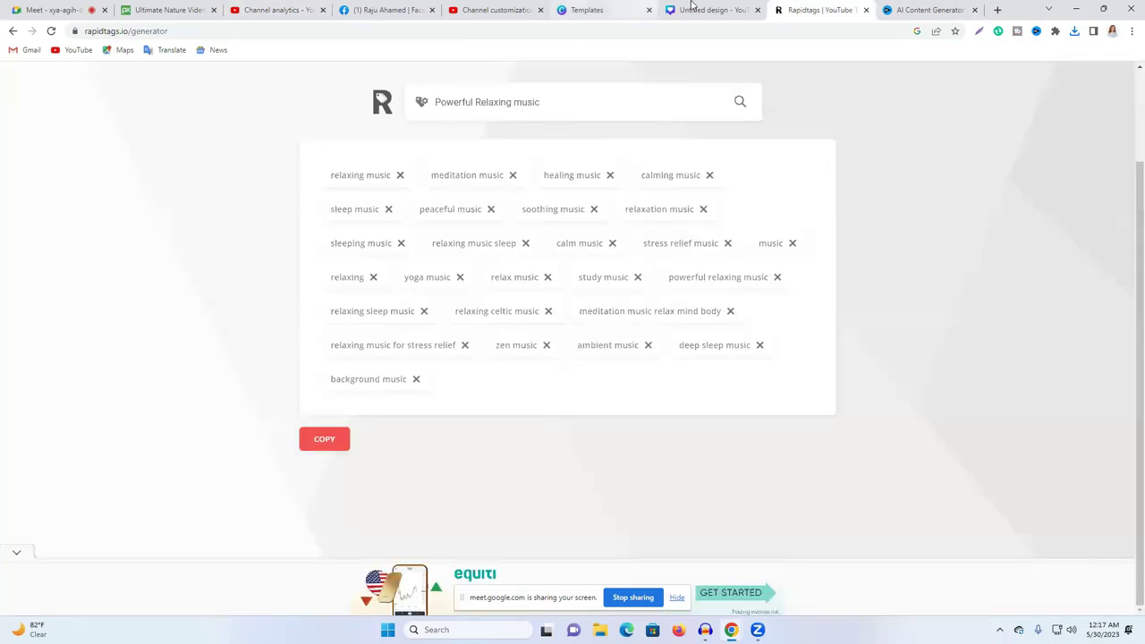
{"action": "left_click", "coordinate": [706, 10]}
{"action": "left_click", "coordinate": [890, 10]}
{"action": "left_click", "coordinate": [389, 431]}
{"action": "key", "text": "ctrl+v"}
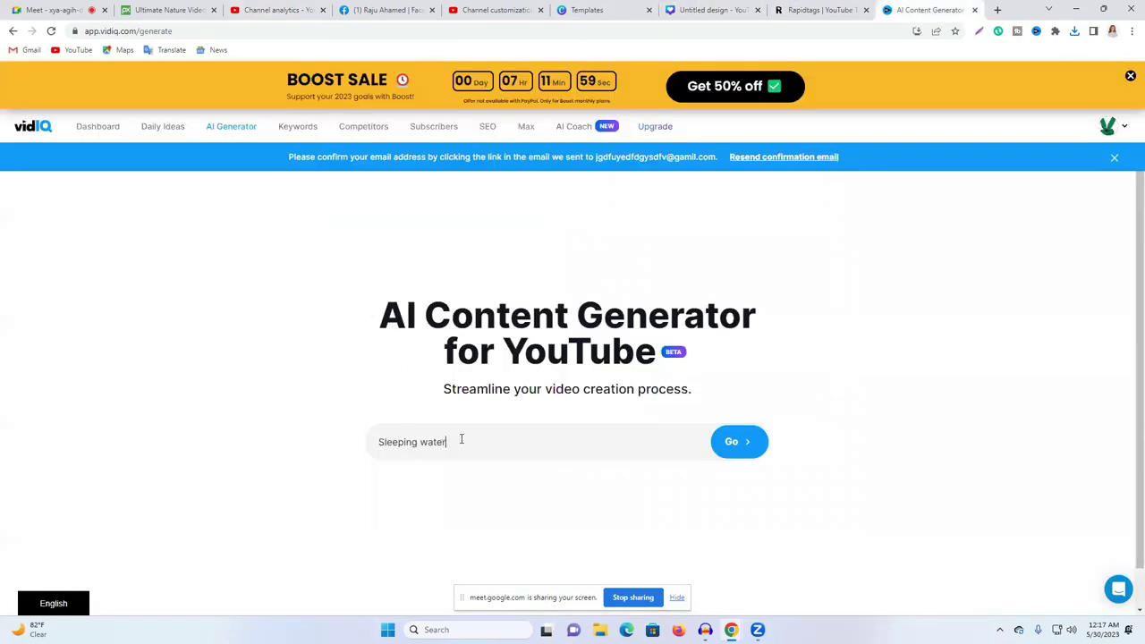
{"action": "left_click", "coordinate": [739, 444]}
Step: Dismiss the limit message and sale banner, then log out of vidIQ
{"action": "left_click", "coordinate": [707, 136]}
{"action": "left_click", "coordinate": [1130, 77]}
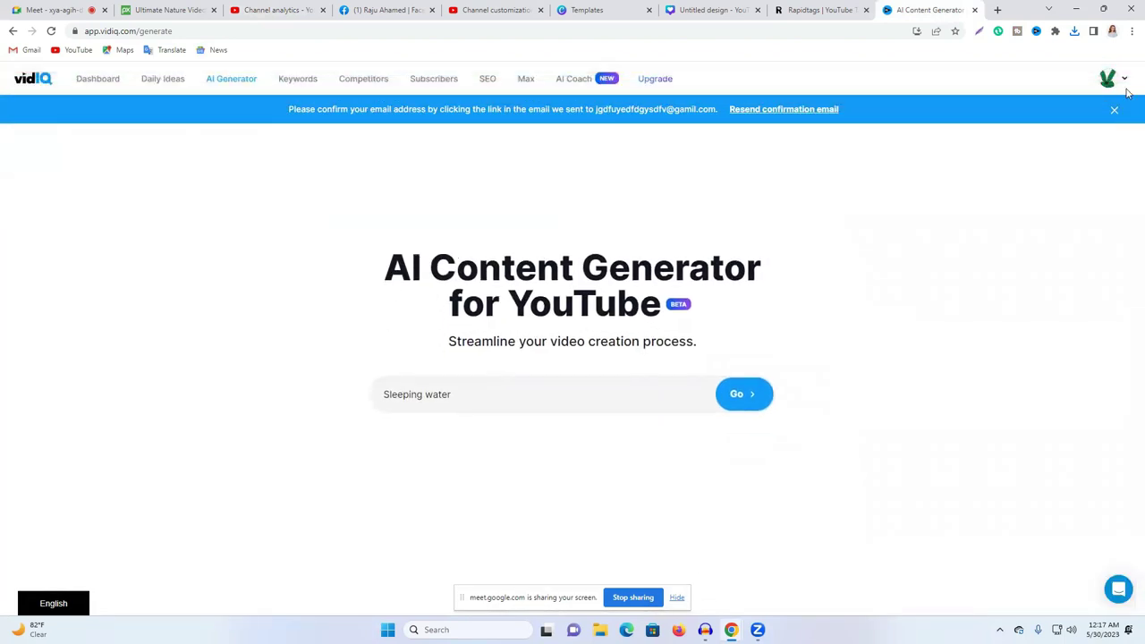
{"action": "left_click", "coordinate": [1118, 80]}
{"action": "left_click", "coordinate": [990, 470]}
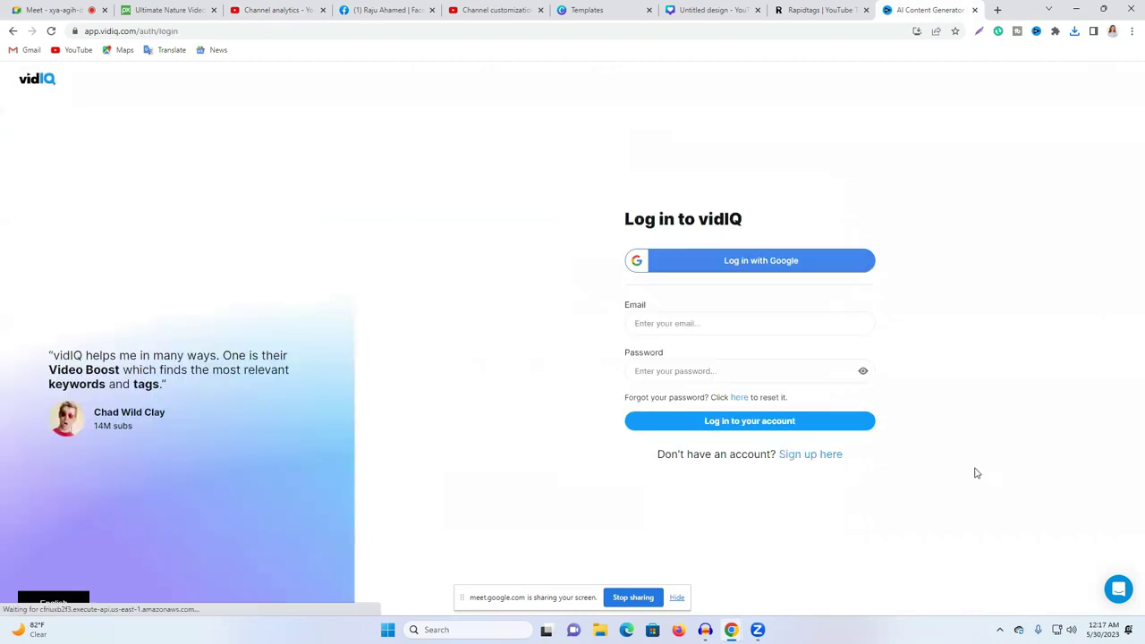
Step: Create a new vidIQ account with the copied email address and a password
{"action": "left_click", "coordinate": [674, 324]}
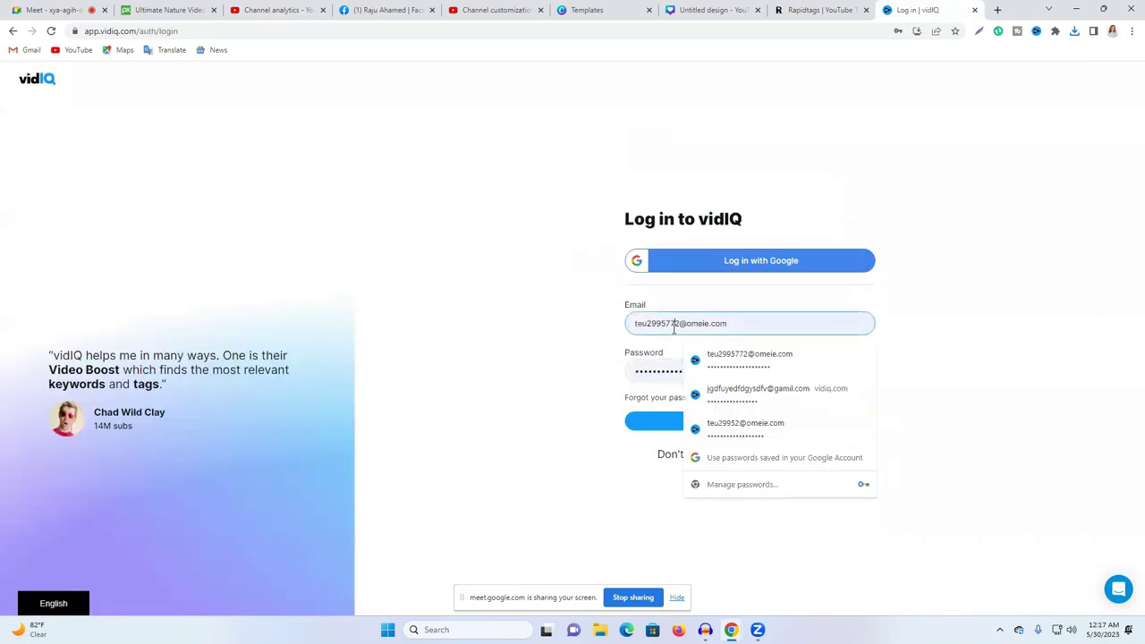
{"action": "type", "text": "67"}
{"action": "triple_click", "coordinate": [682, 325]}
{"action": "right_click", "coordinate": [686, 327]}
{"action": "left_click", "coordinate": [750, 374]}
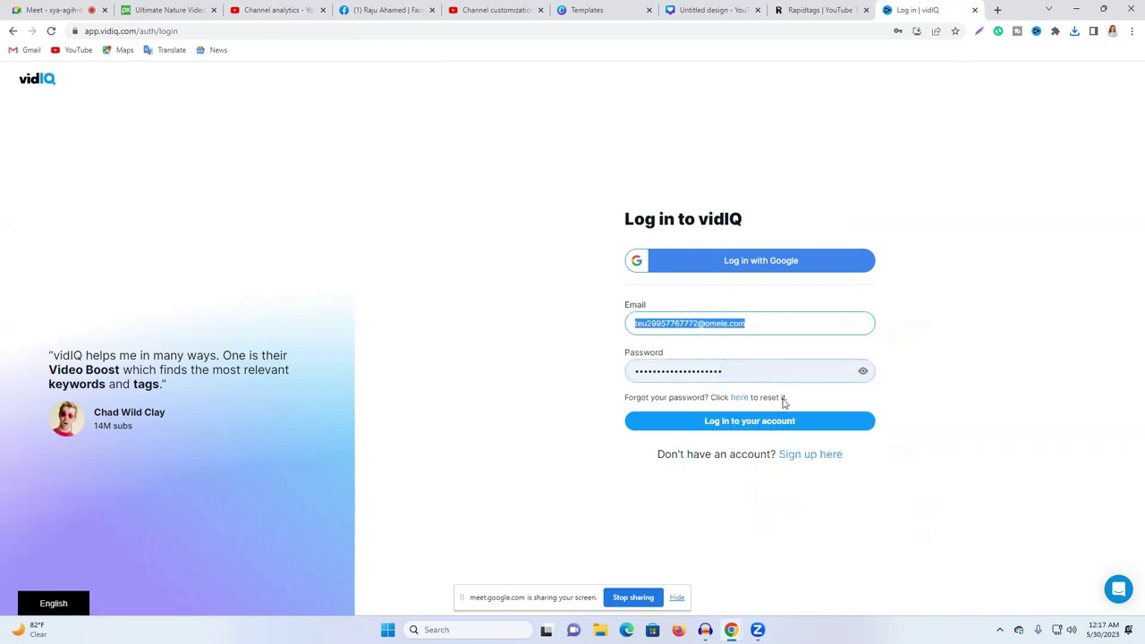
{"action": "left_click", "coordinate": [810, 458]}
{"action": "left_click", "coordinate": [691, 299]}
{"action": "key", "text": "ctrl+v"}
{"action": "left_click", "coordinate": [690, 347]}
{"action": "key", "text": "ctrl+v"}
{"action": "left_click", "coordinate": [805, 391]}
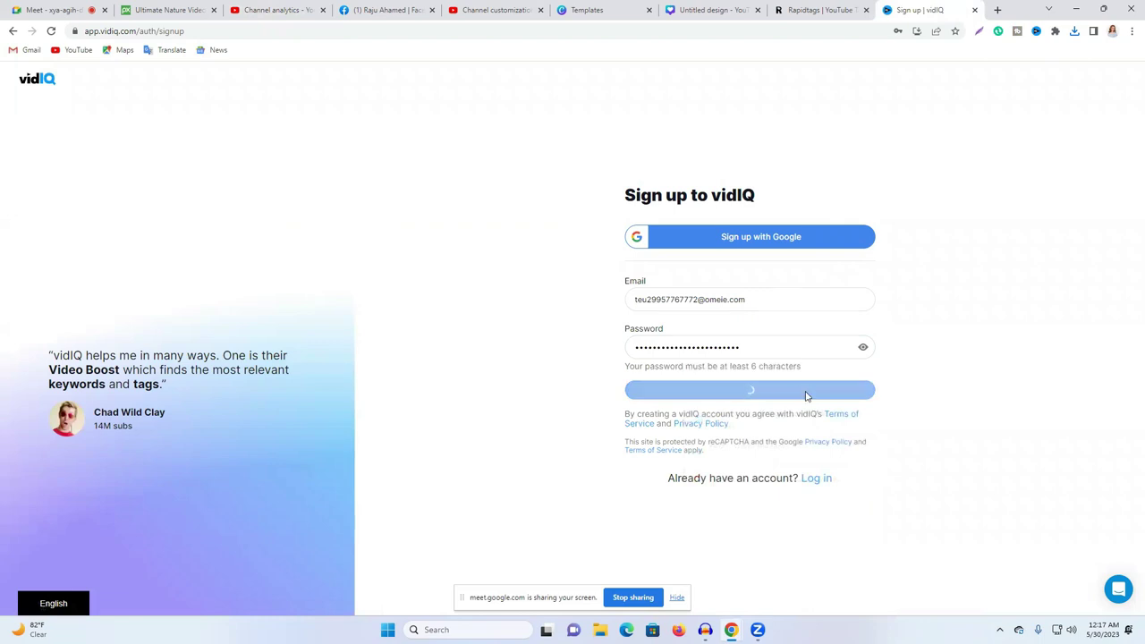
Step: Connect the brand YouTube channel through Google and allow vidIQ access
{"action": "left_click", "coordinate": [633, 453]}
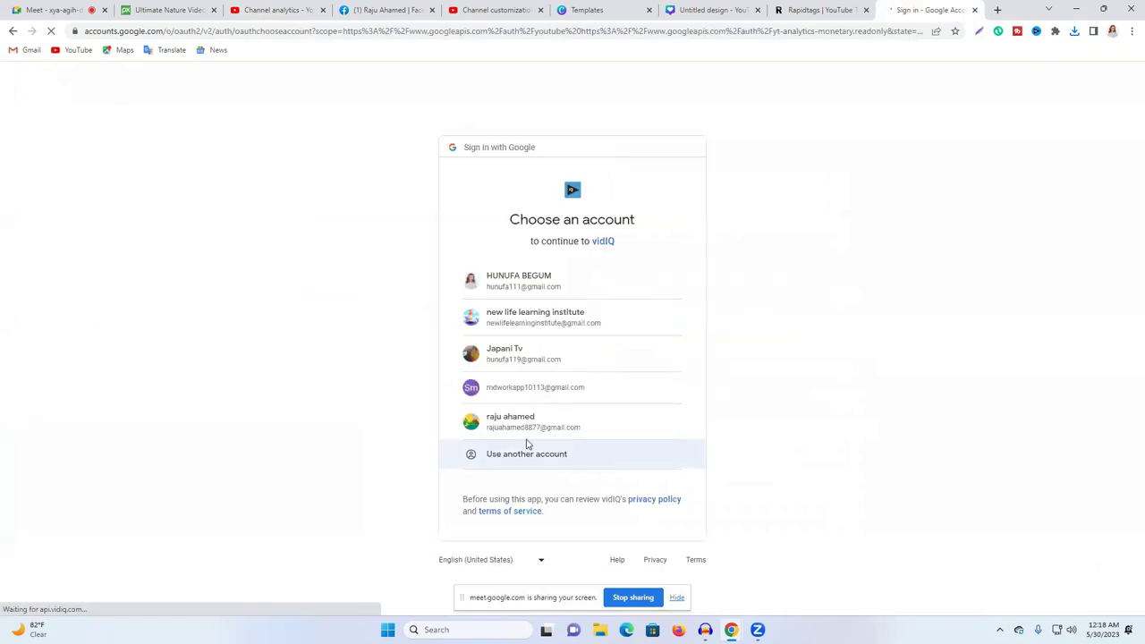
{"action": "left_click", "coordinate": [544, 358]}
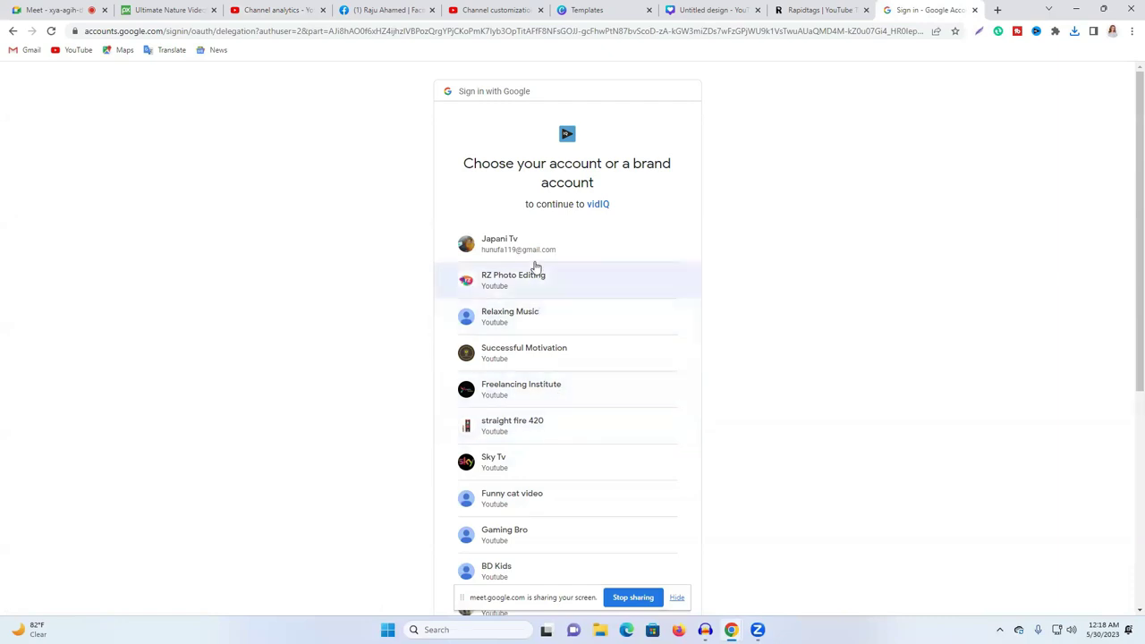
{"action": "scroll", "coordinate": [541, 309], "scroll_direction": "down", "scroll_amount": 3}
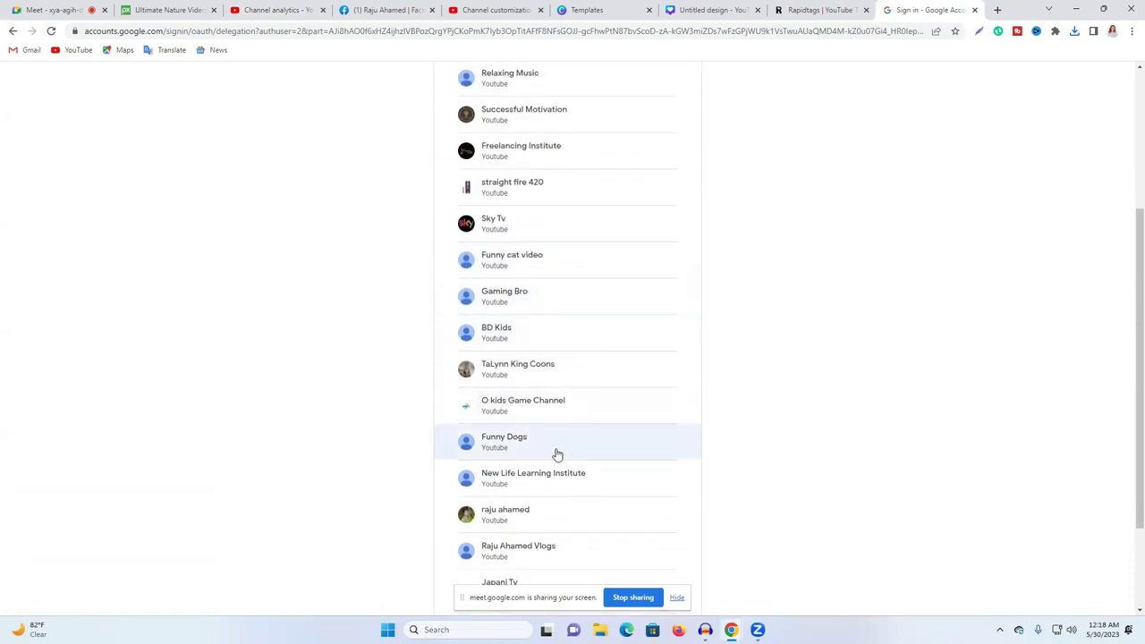
{"action": "scroll", "coordinate": [532, 375], "scroll_direction": "down", "scroll_amount": 2}
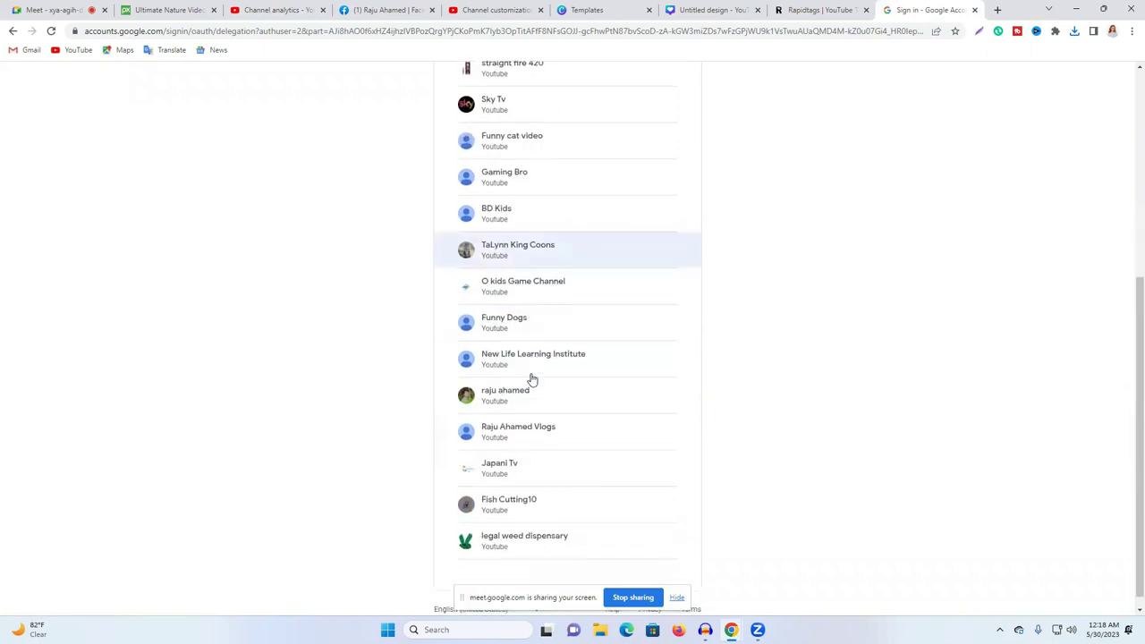
{"action": "left_click", "coordinate": [526, 494]}
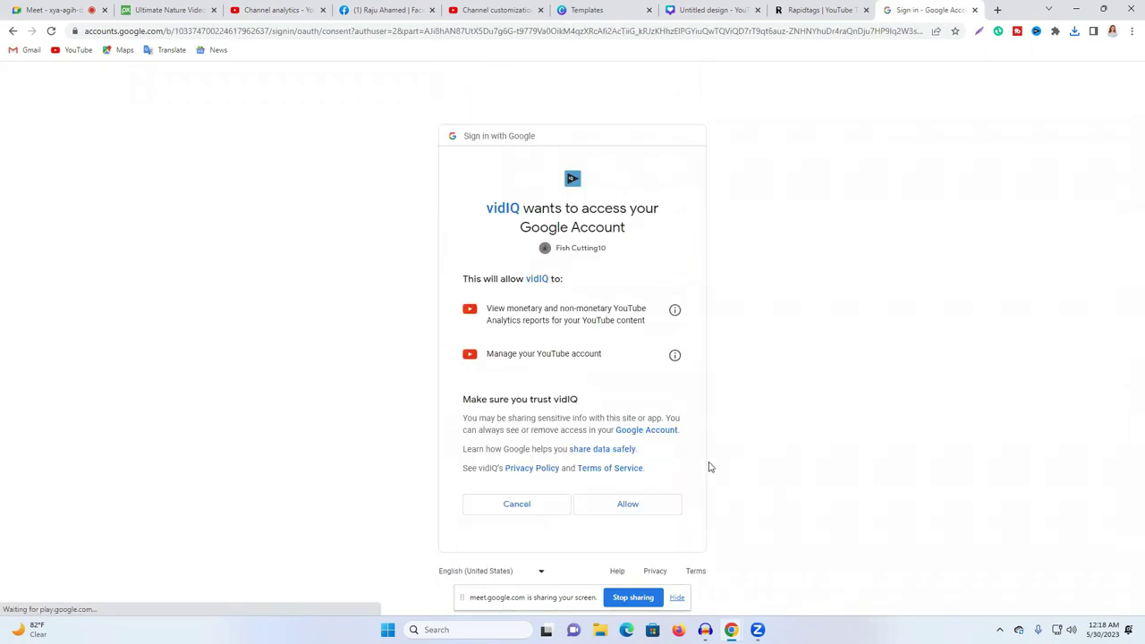
{"action": "left_click", "coordinate": [627, 506]}
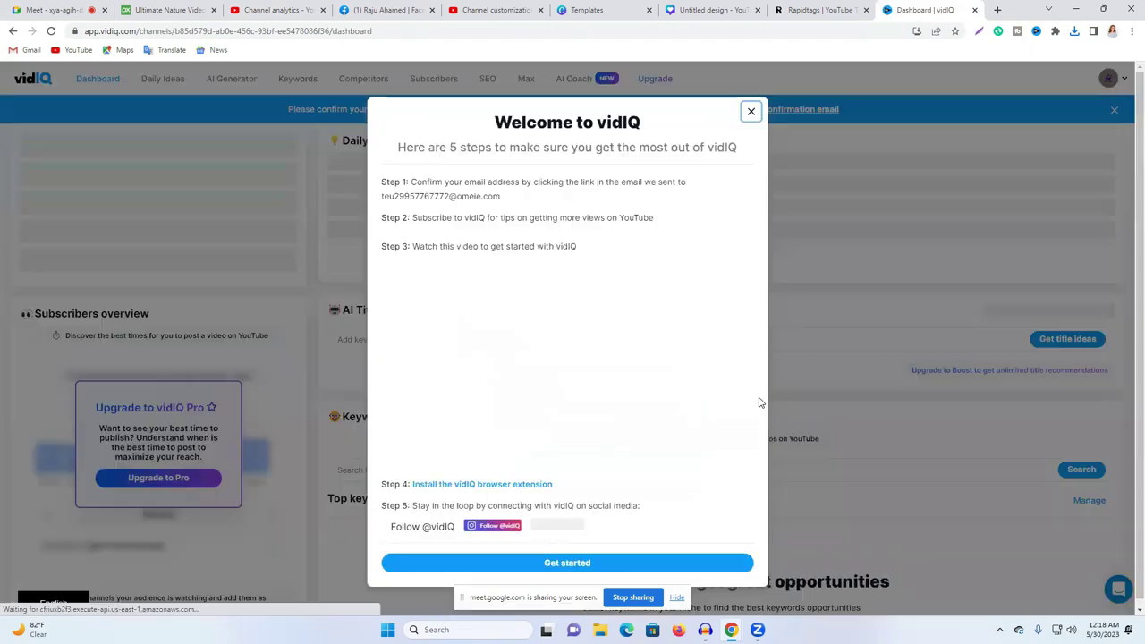
Step: Dismiss the welcome prompts, paste into the AI Content Generator idea box, then return to the upload title
{"action": "left_click", "coordinate": [752, 112]}
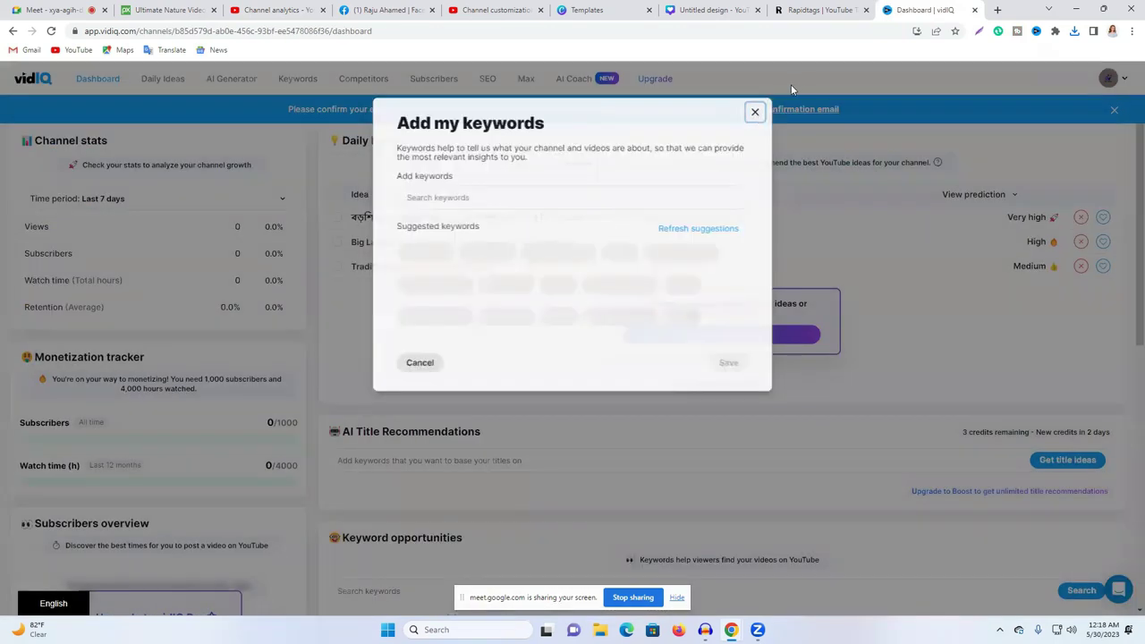
{"action": "left_click", "coordinate": [756, 112]}
{"action": "left_click", "coordinate": [232, 79]}
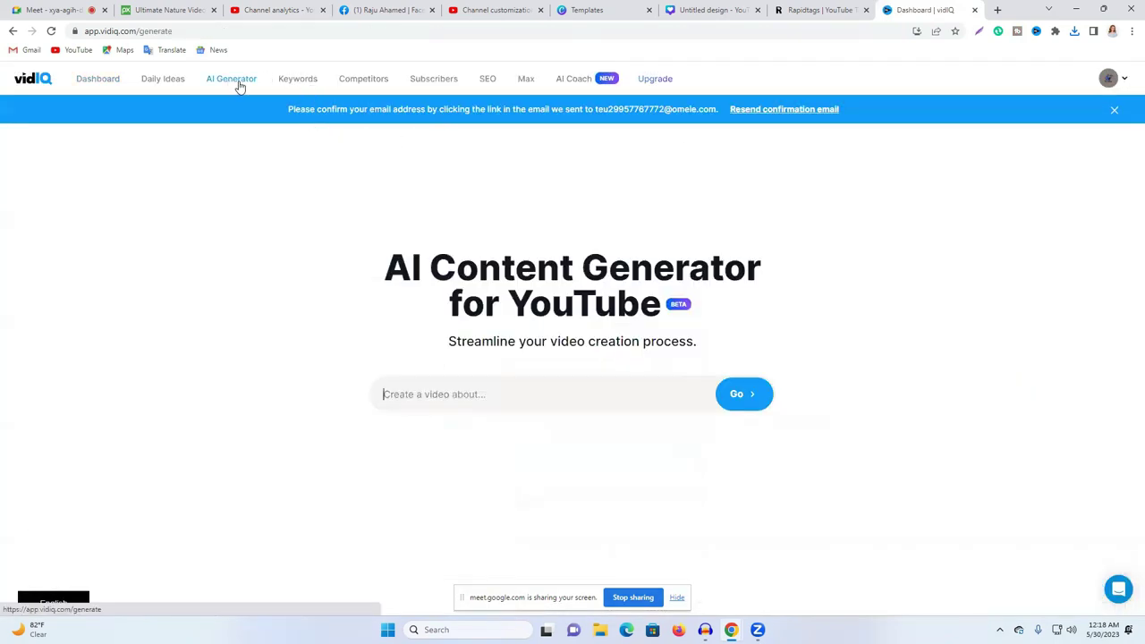
{"action": "key", "text": "ctrl+v"}
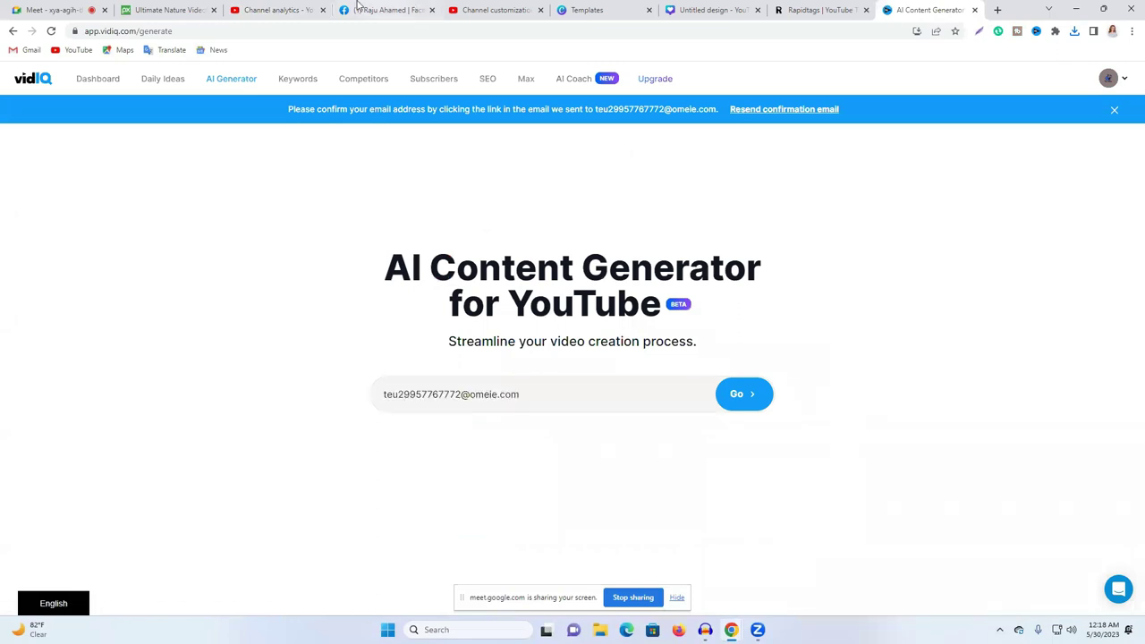
{"action": "left_click", "coordinate": [284, 8]}
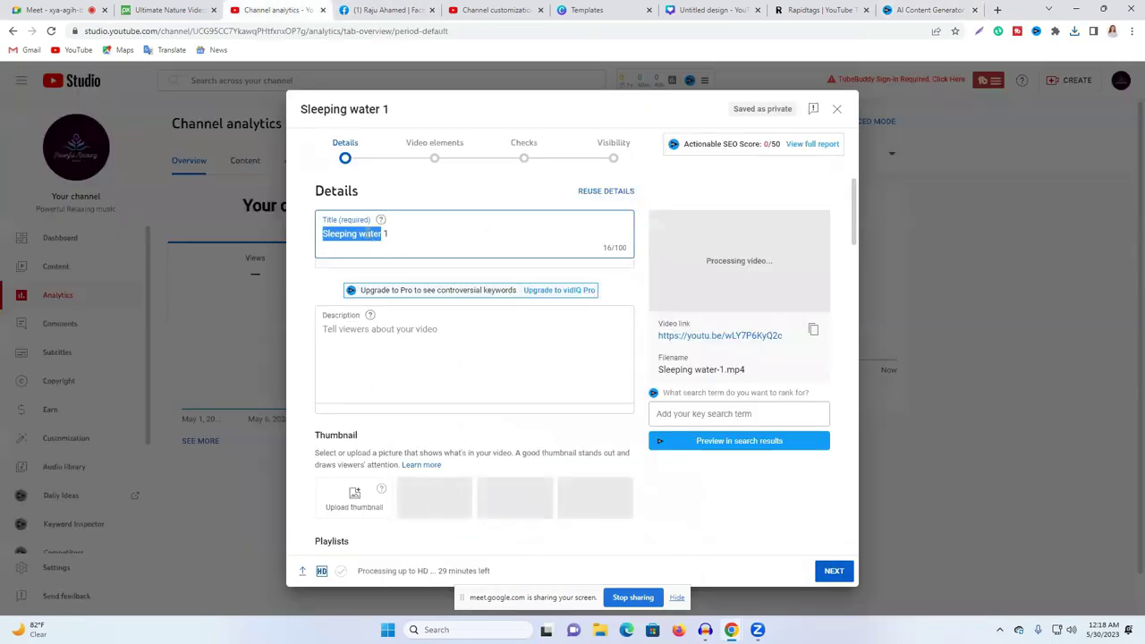
{"action": "right_click", "coordinate": [367, 236]}
Step: Copy the video title, then copy the channel tagline and select 'Relaxing music'
{"action": "left_click", "coordinate": [430, 279]}
{"action": "left_click", "coordinate": [483, 9]}
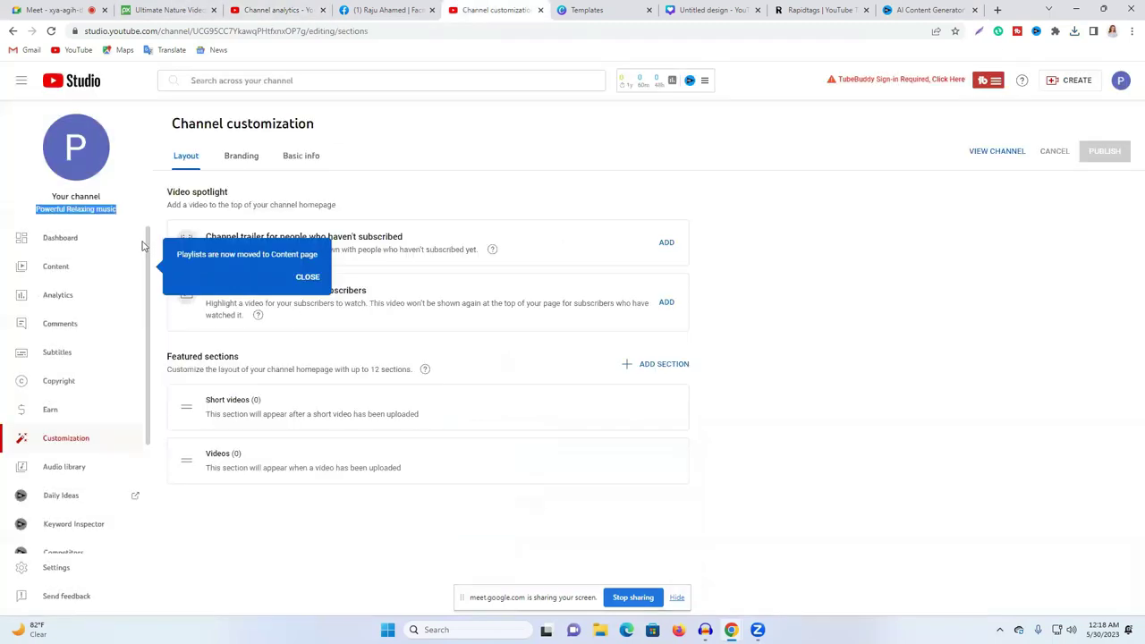
{"action": "right_click", "coordinate": [73, 213]}
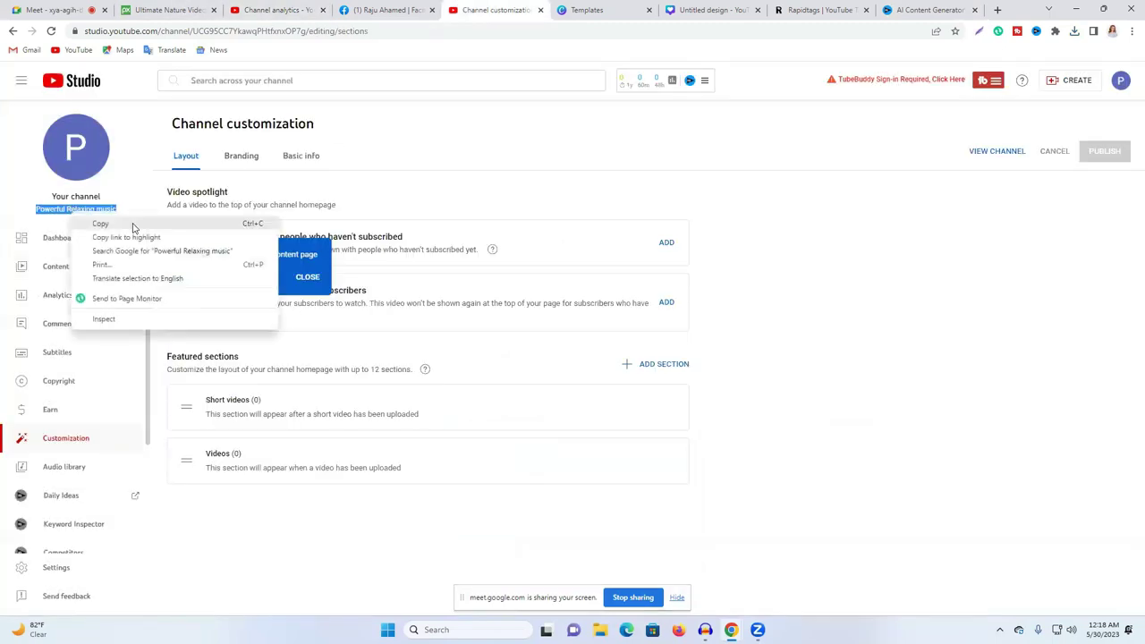
{"action": "left_click", "coordinate": [132, 226]}
{"action": "left_click_drag", "start_coordinate": [66, 209], "coordinate": [143, 213]}
Step: Paste 'Relaxing music' into vidIQ's idea box and generate content
{"action": "right_click", "coordinate": [92, 210]}
{"action": "left_click", "coordinate": [112, 222]}
{"action": "left_click", "coordinate": [882, 10]}
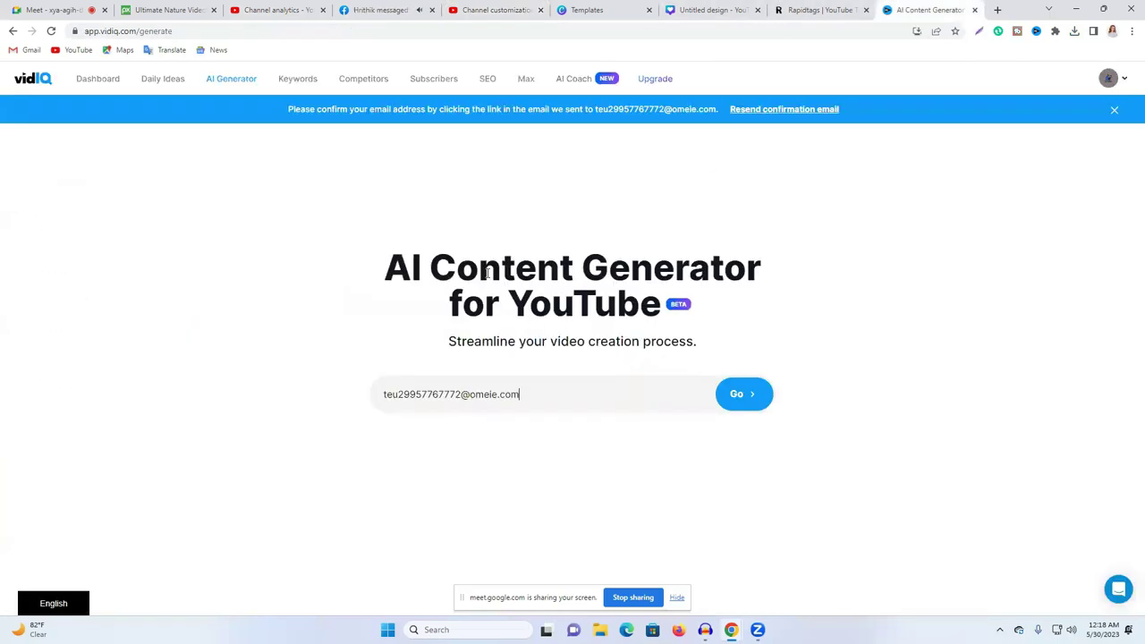
{"action": "triple_click", "coordinate": [452, 397]}
{"action": "key", "text": "ctrl+v"}
{"action": "left_click", "coordinate": [746, 396]}
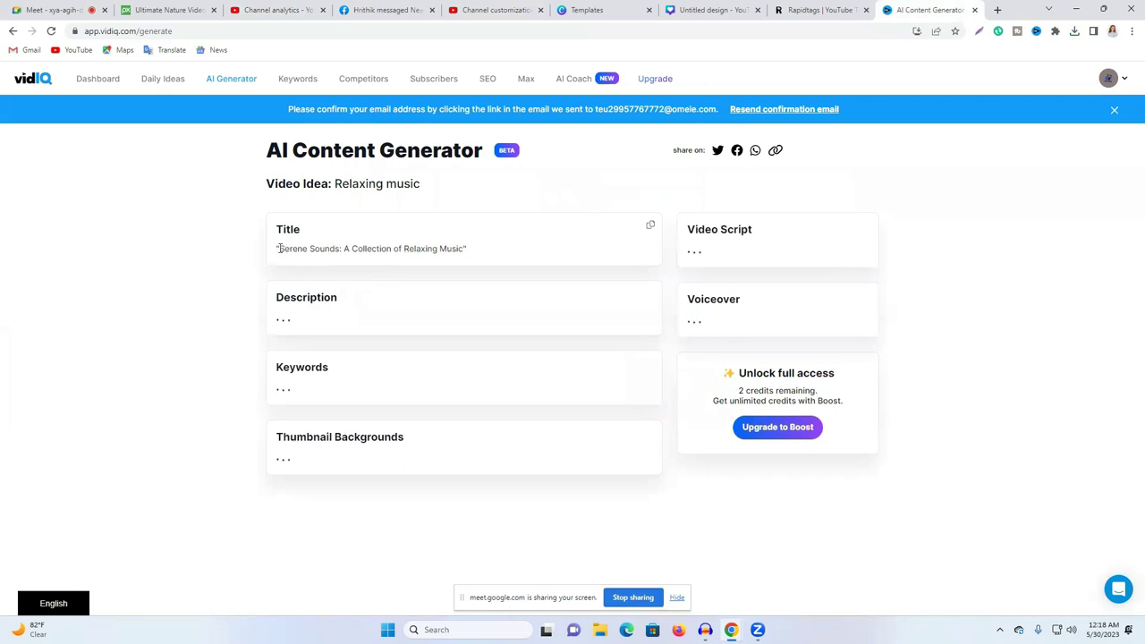
Step: Copy the generated title 'Serene Sounds: A Collection of Relaxing Music'
{"action": "left_click_drag", "start_coordinate": [280, 249], "coordinate": [465, 249]}
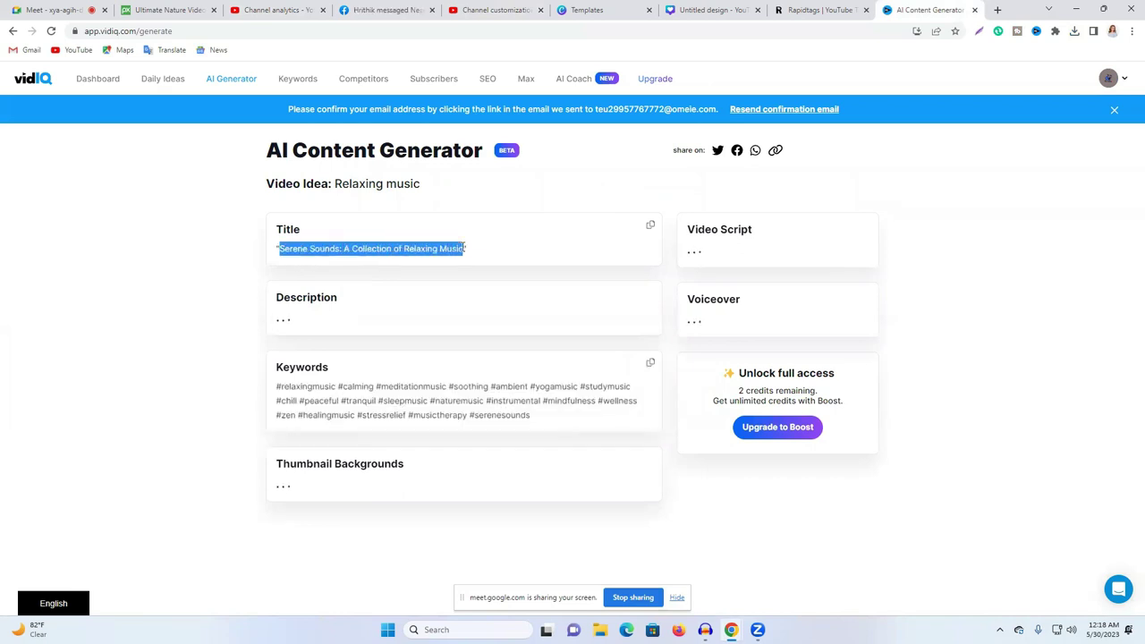
{"action": "right_click", "coordinate": [449, 249]}
{"action": "left_click", "coordinate": [503, 261]}
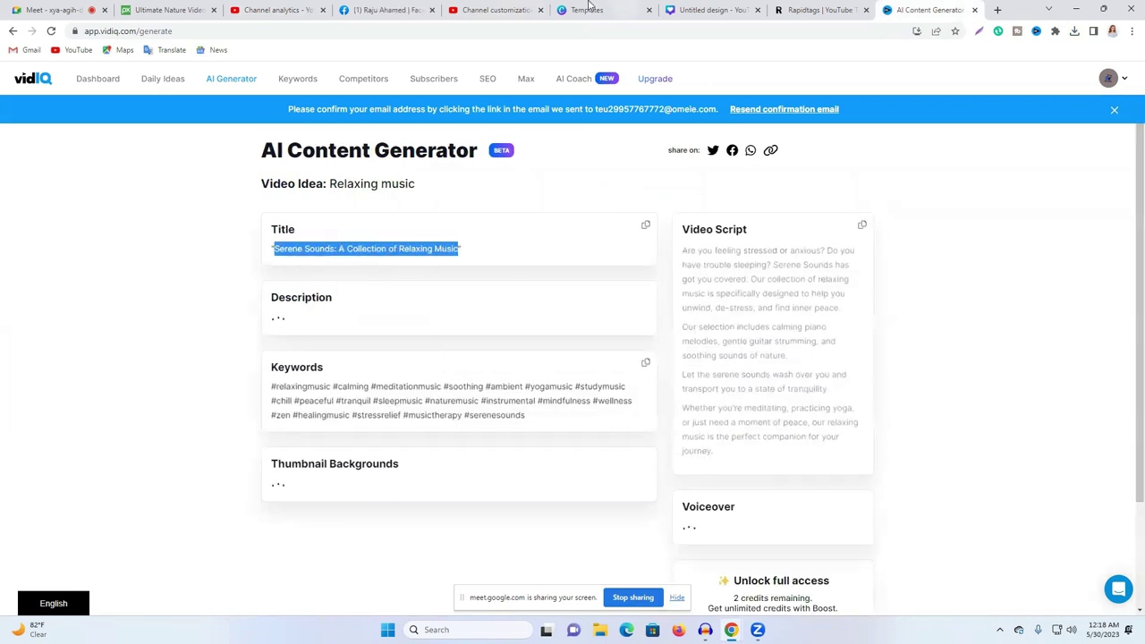
{"action": "left_click", "coordinate": [808, 9]}
{"action": "left_click", "coordinate": [598, 10]}
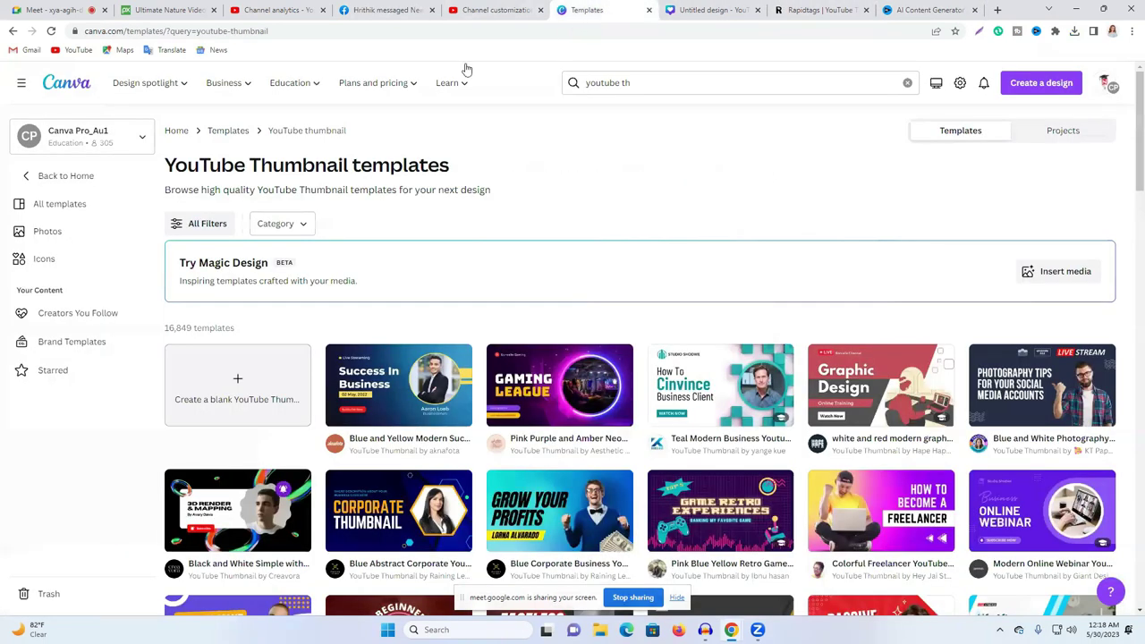
Step: Translate the pasted title into Bengali with auto-detected source and look up 'Music'
{"action": "left_click", "coordinate": [172, 50]}
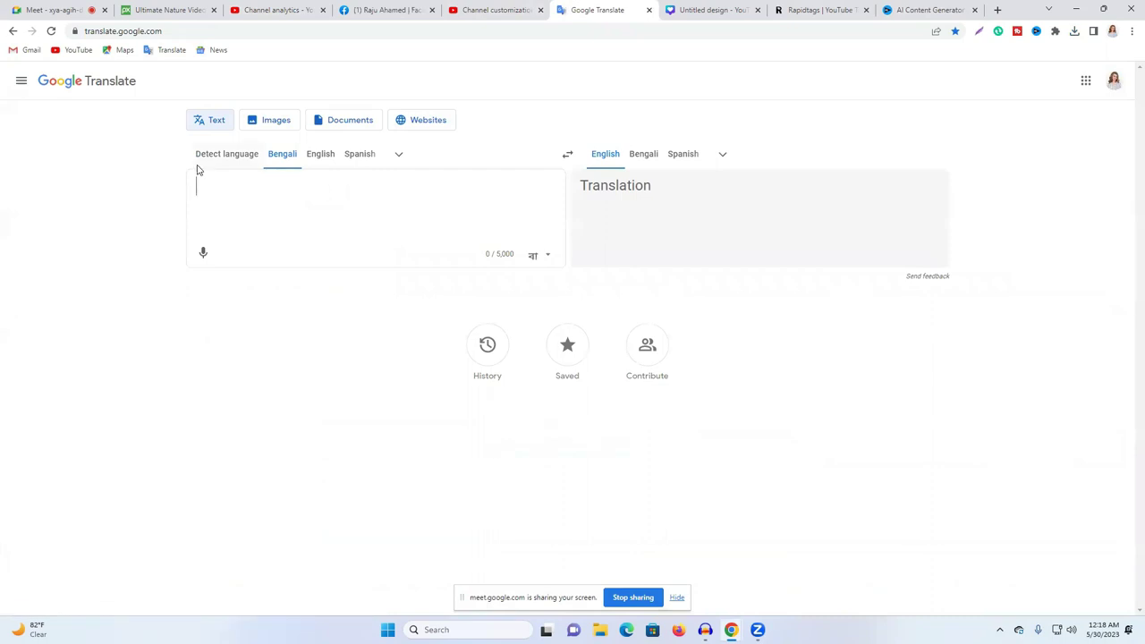
{"action": "left_click", "coordinate": [226, 158]}
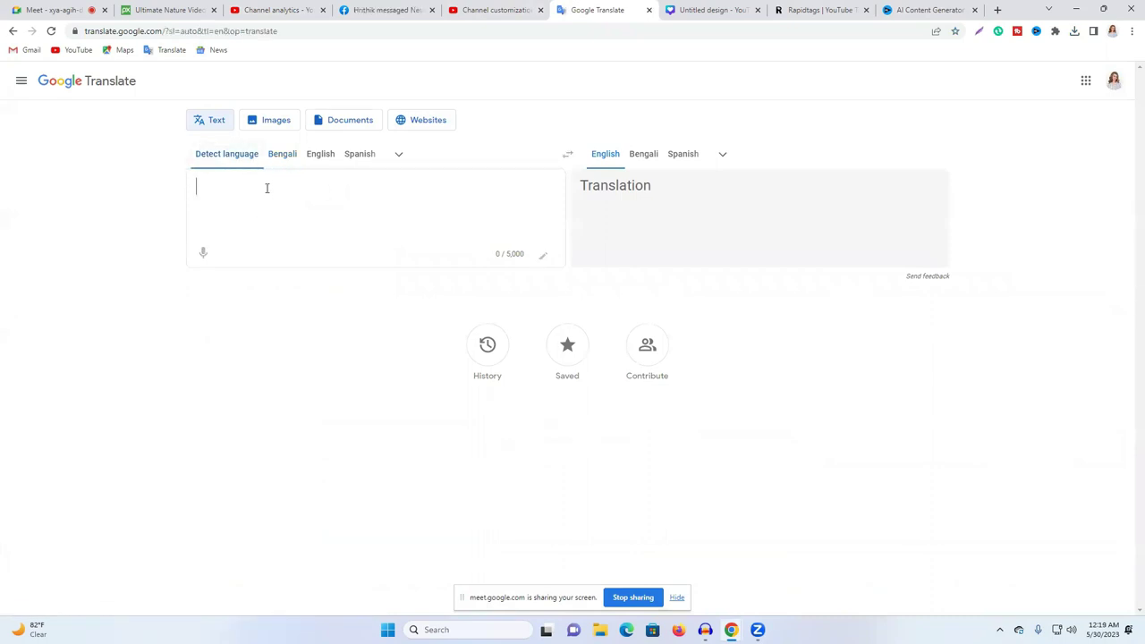
{"action": "key", "text": "ctrl+v"}
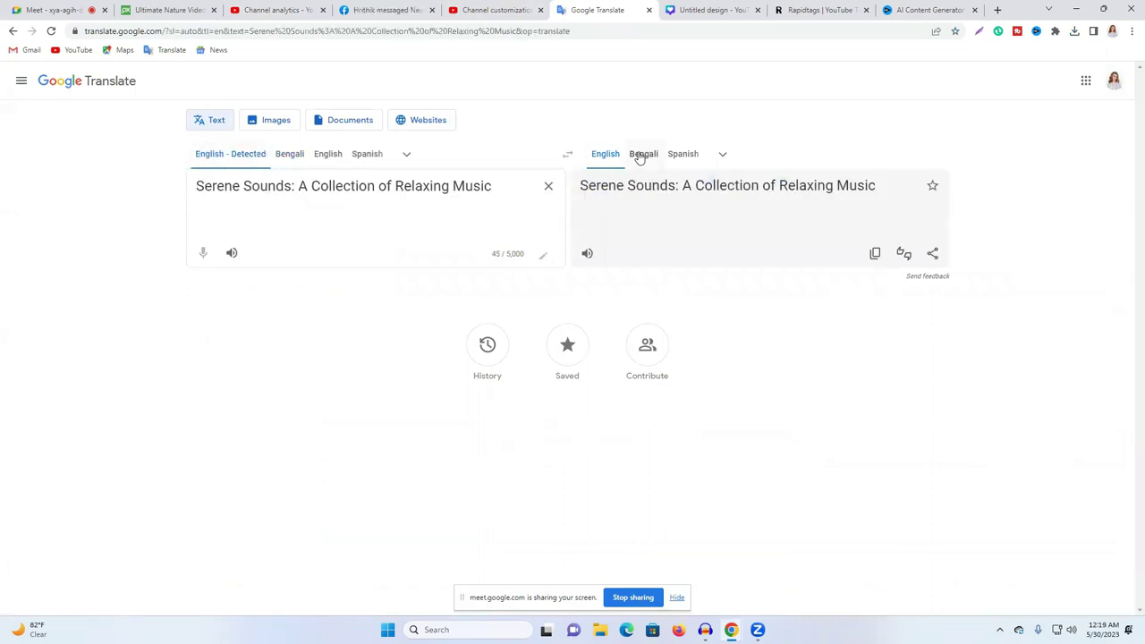
{"action": "left_click", "coordinate": [641, 154]}
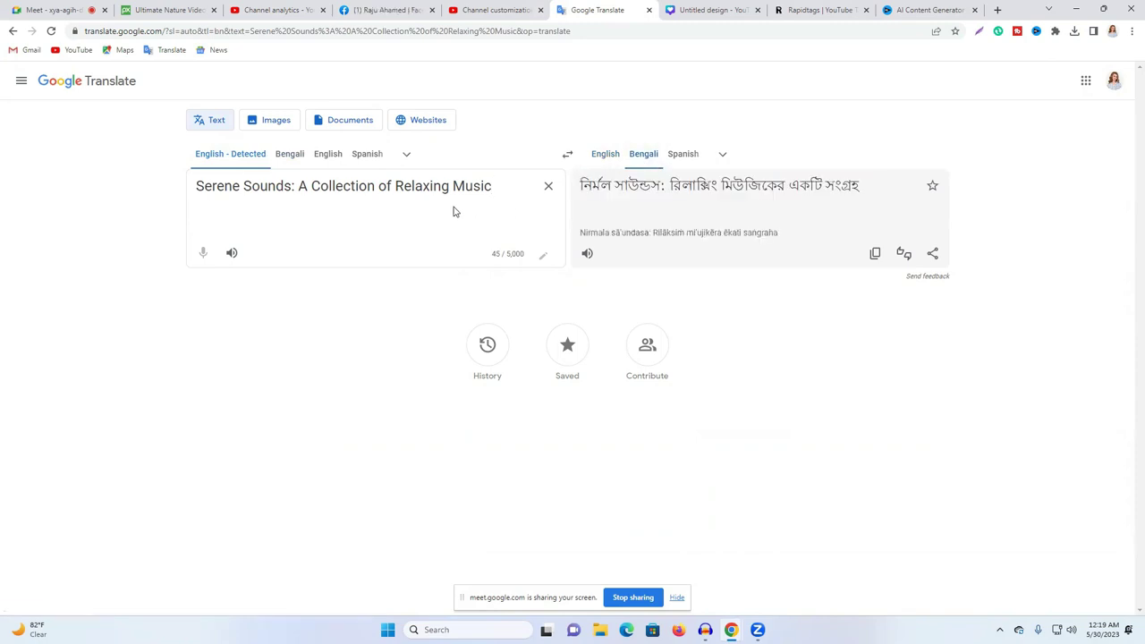
{"action": "double_click", "coordinate": [498, 186]}
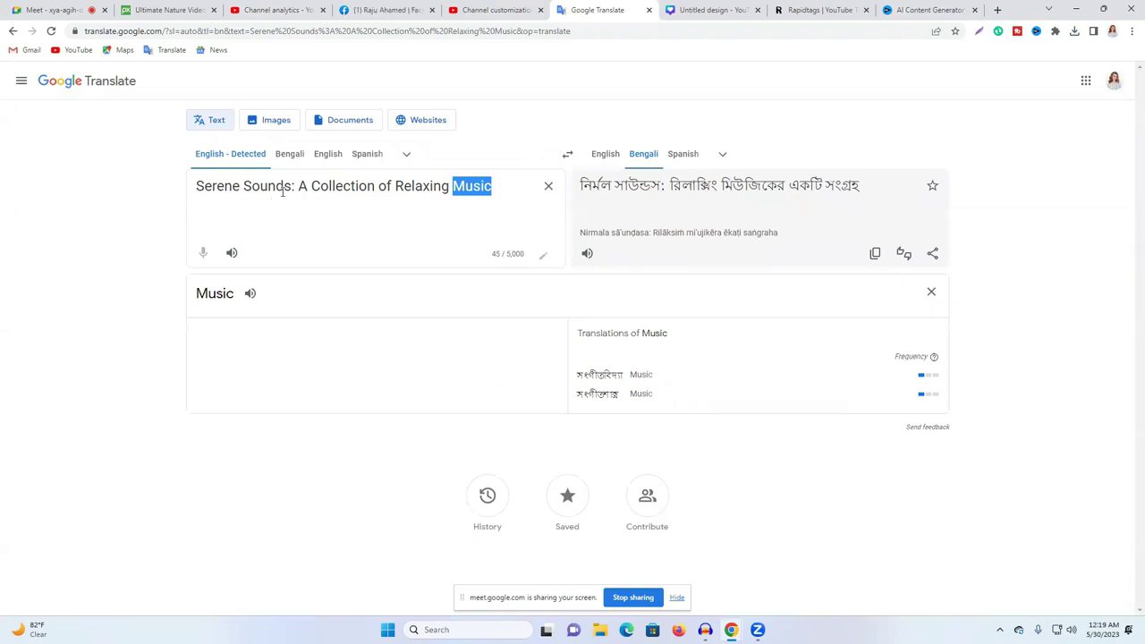
Step: Copy the Sleeping water 1 video title in YouTube Studio
{"action": "left_click", "coordinate": [496, 10]}
{"action": "left_click", "coordinate": [277, 10]}
{"action": "right_click", "coordinate": [324, 235]}
{"action": "left_click", "coordinate": [404, 286]}
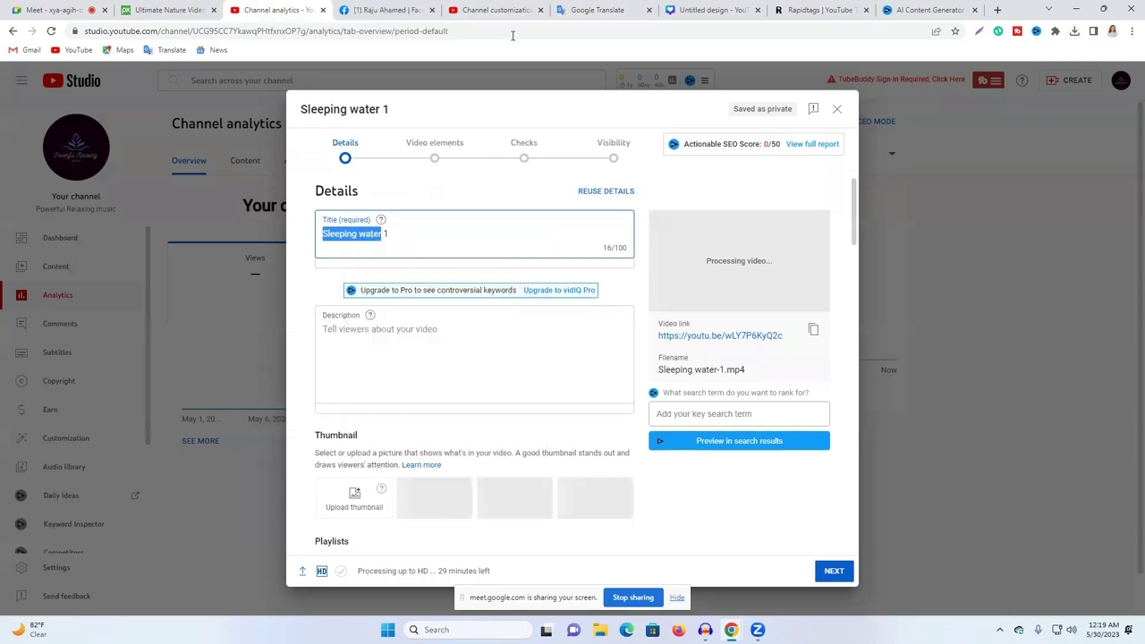
Step: Generate vidIQ AI content for the video idea 'Sleeping water'
{"action": "left_click", "coordinate": [486, 8]}
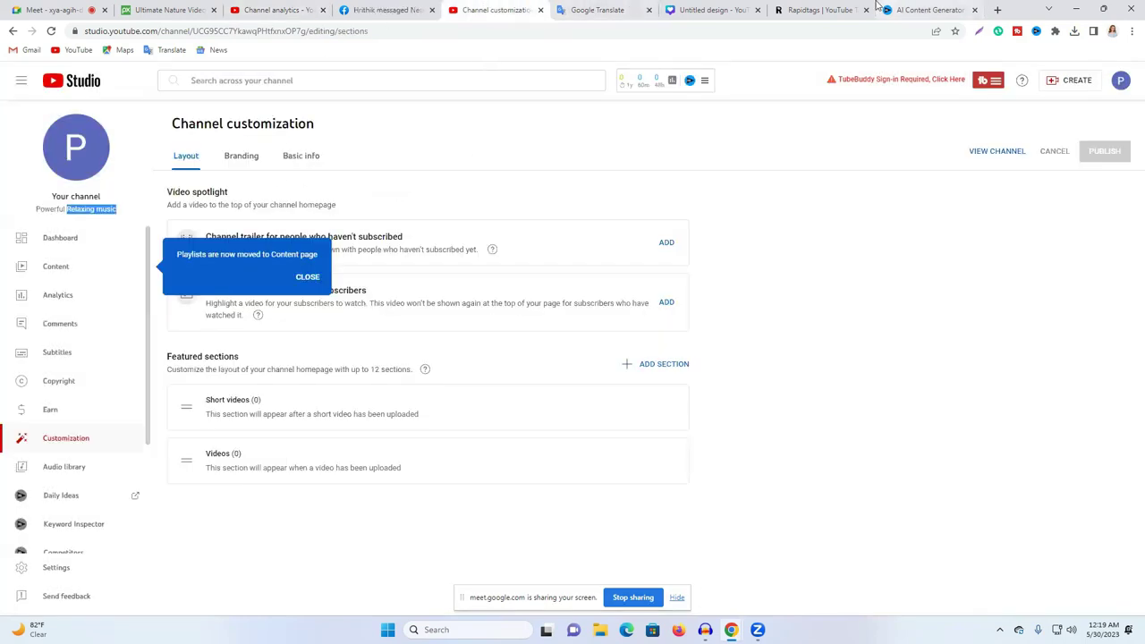
{"action": "left_click", "coordinate": [878, 10]}
{"action": "left_click", "coordinate": [231, 79]}
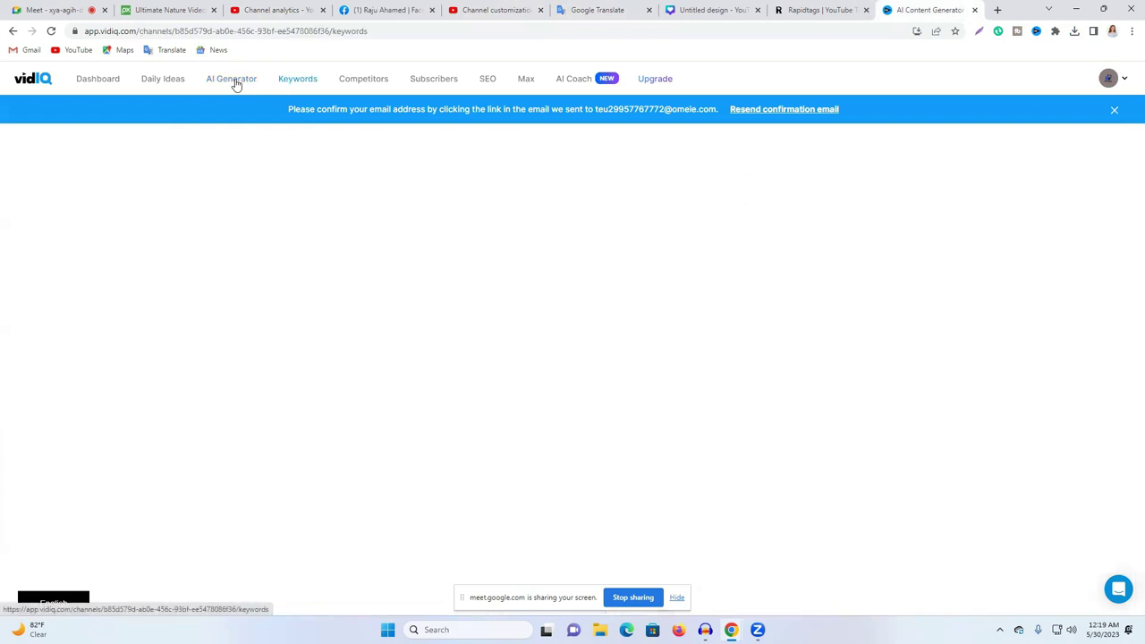
{"action": "key", "text": "ctrl+v"}
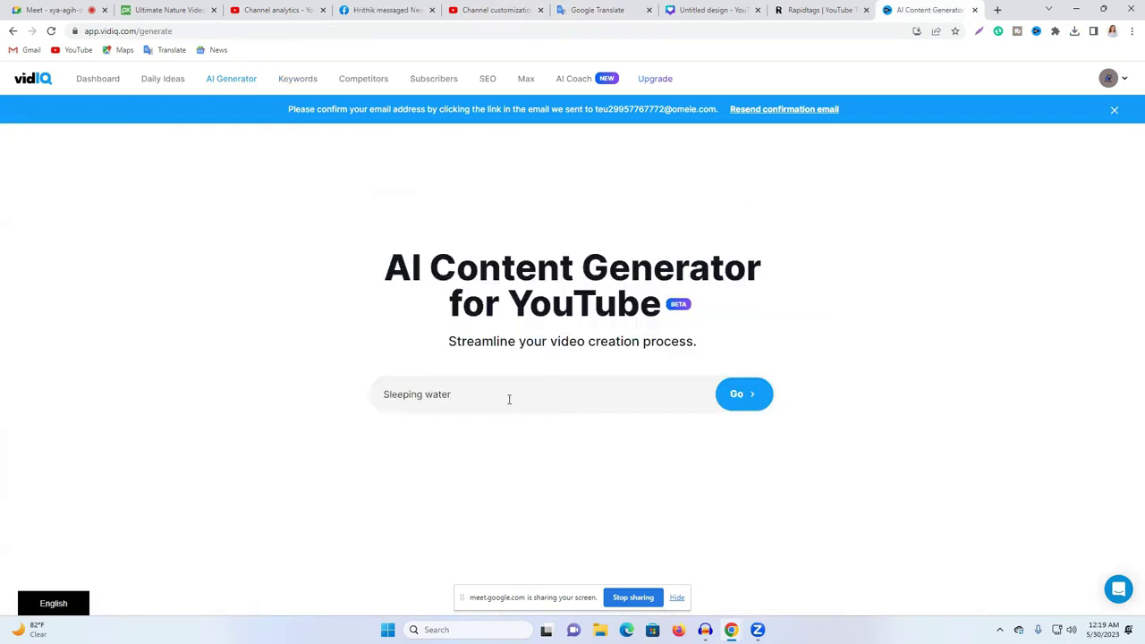
{"action": "left_click", "coordinate": [768, 402]}
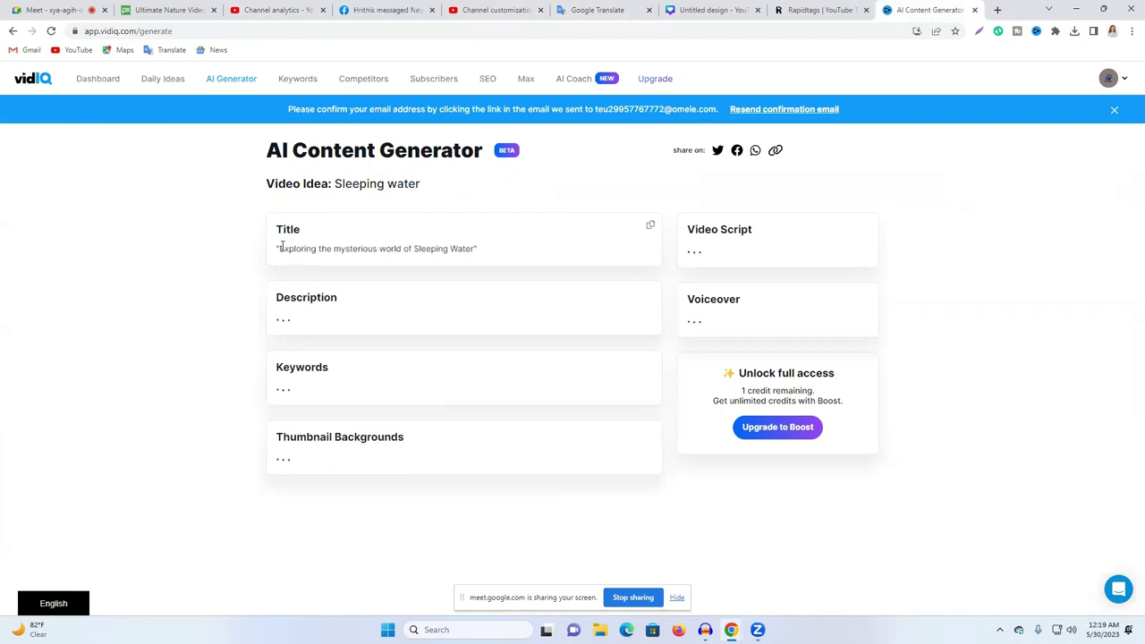
Step: Copy the generated title 'Exploring the mysterious world of Sleeping Water'
{"action": "left_click_drag", "start_coordinate": [279, 249], "coordinate": [476, 248]}
{"action": "right_click", "coordinate": [467, 248]}
{"action": "left_click", "coordinate": [501, 257]}
{"action": "left_click", "coordinate": [634, 7]}
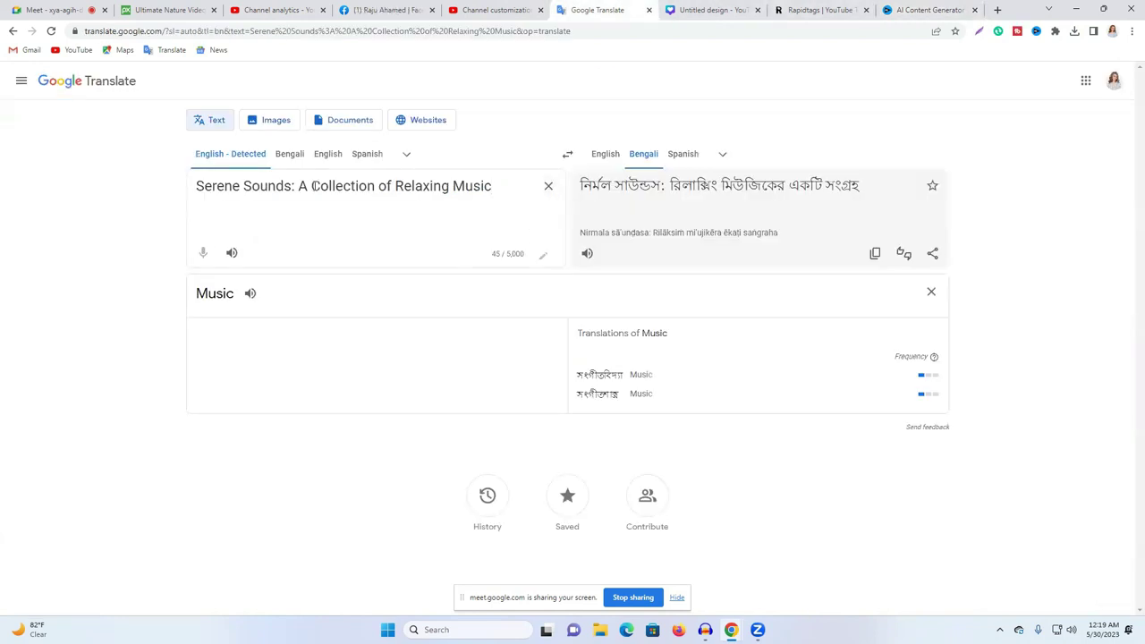
Step: Paste the Sleeping Water title on a new line in Google Translate, followed by a dash
{"action": "left_click", "coordinate": [491, 186]}
{"action": "key", "text": "Return"}
{"action": "key", "text": "Return"}
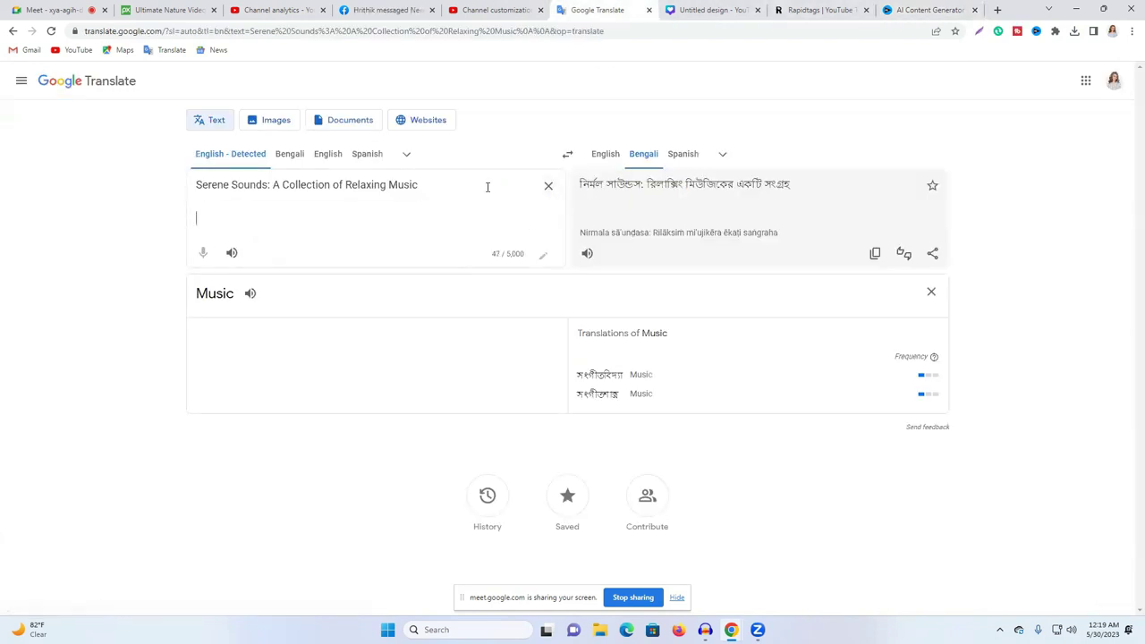
{"action": "key", "text": "ctrl+v"}
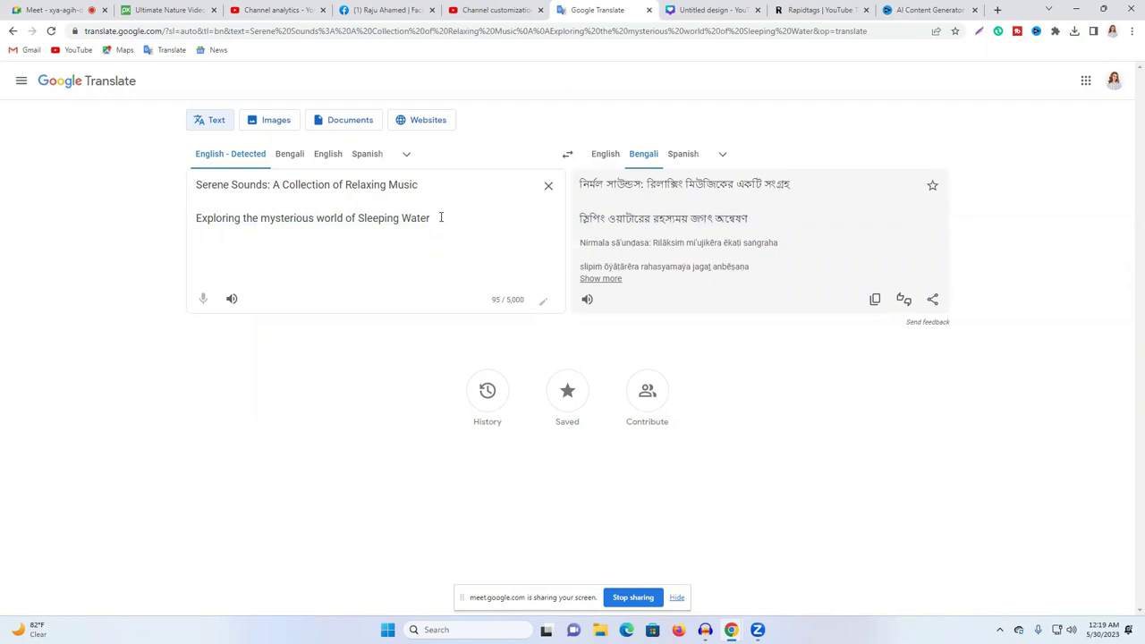
{"action": "type", "text": "-"}
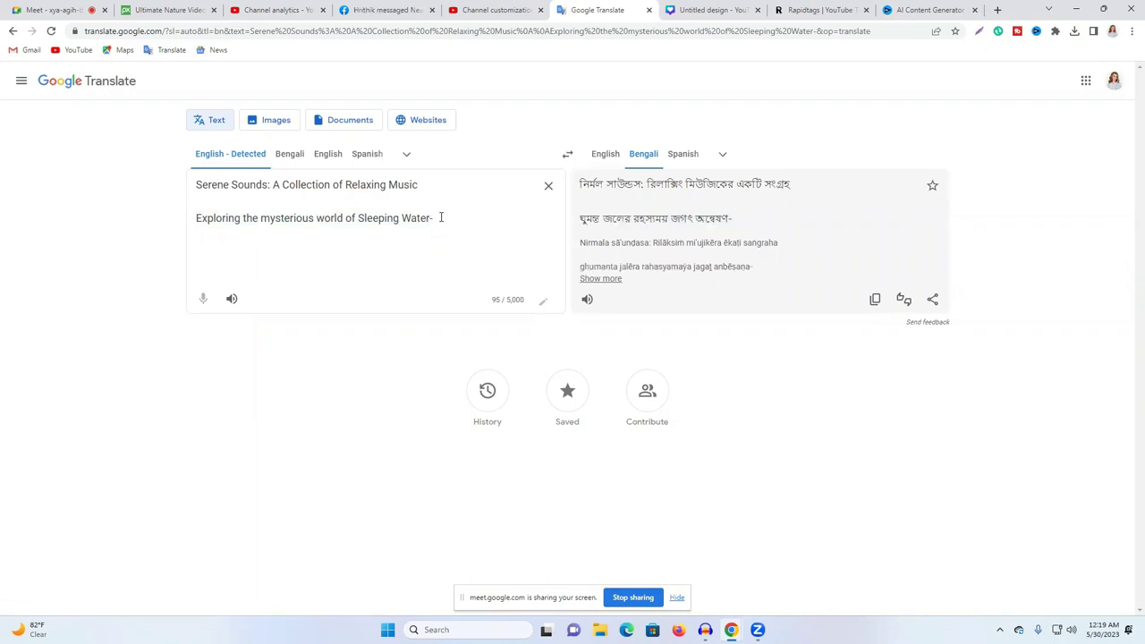
Step: Append 'Relaxing Music -' from line 1 after 'Sleeping Water -' on the second line
{"action": "left_click", "coordinate": [421, 184], "text": "shift"}
{"action": "right_click", "coordinate": [421, 186]}
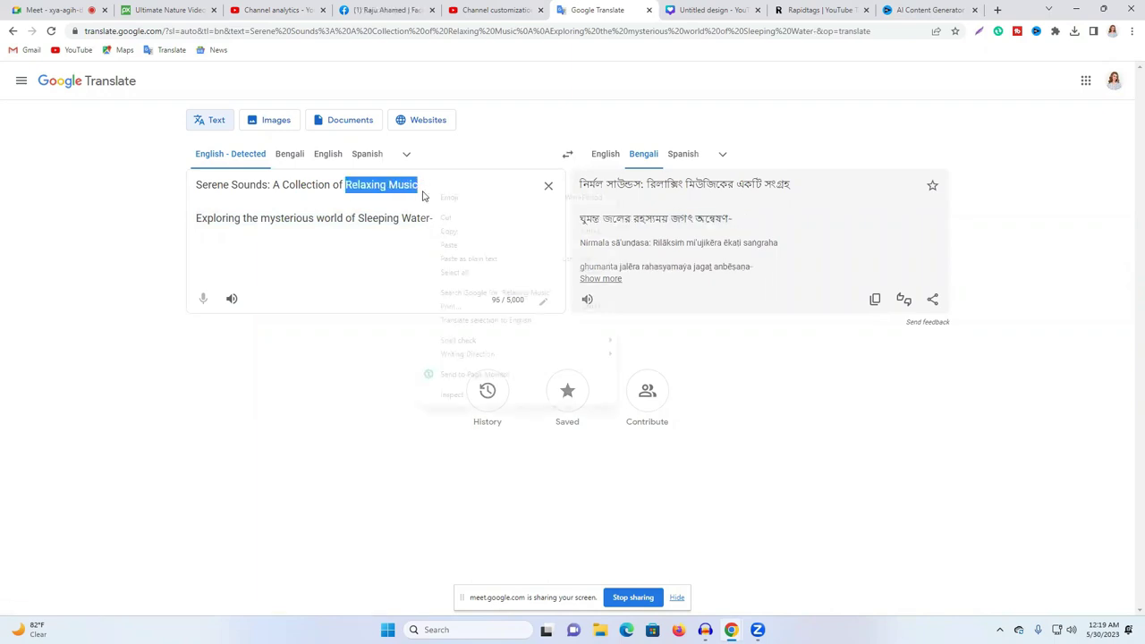
{"action": "left_click", "coordinate": [473, 236]}
{"action": "left_click", "coordinate": [464, 216]}
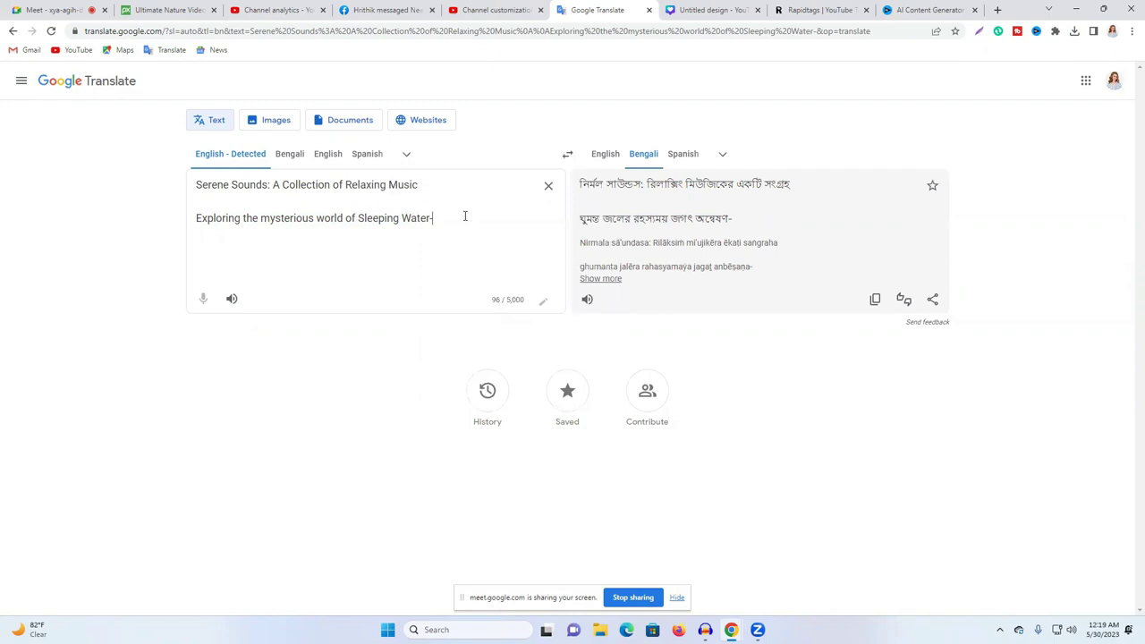
{"action": "key", "text": "ctrl+v"}
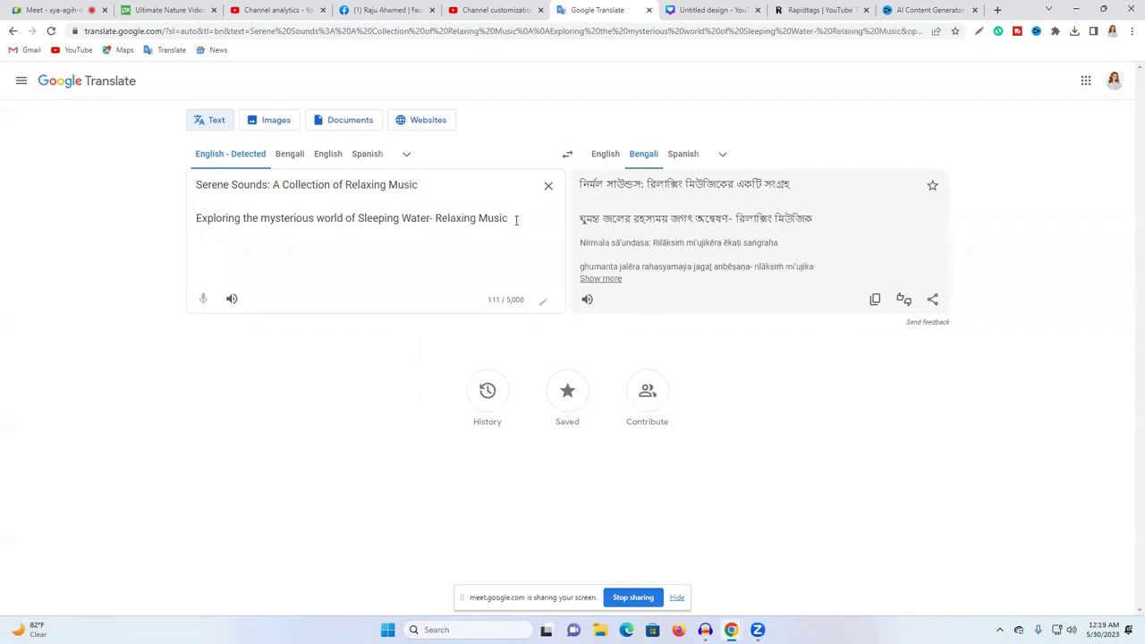
{"action": "type", "text": "-"}
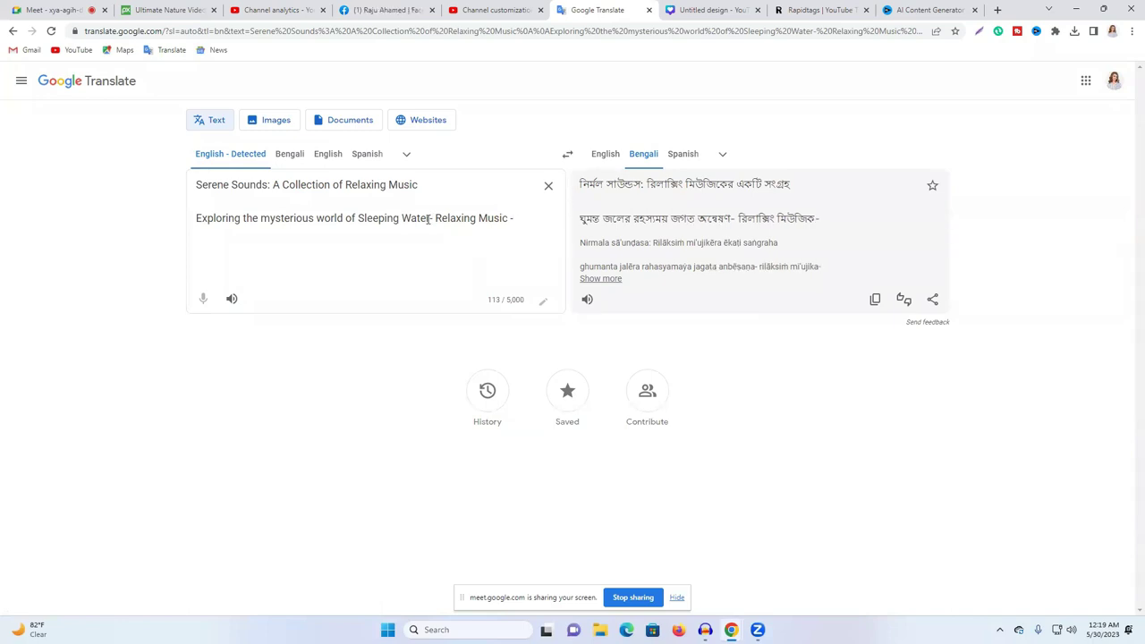
{"action": "left_click", "coordinate": [431, 217]}
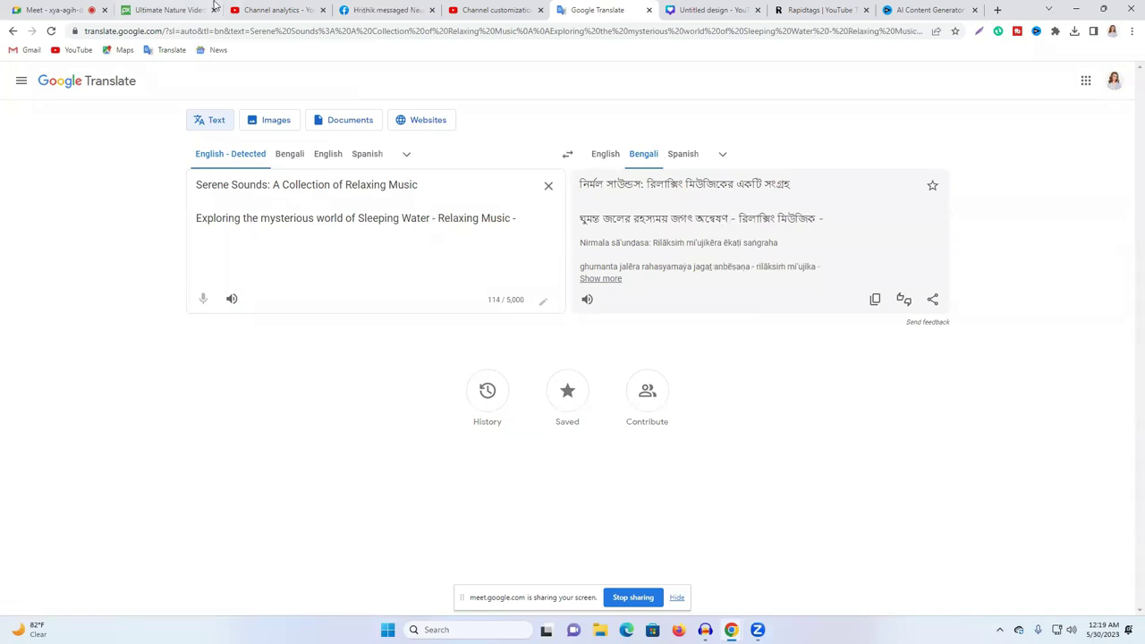
{"action": "left_click", "coordinate": [260, 10]}
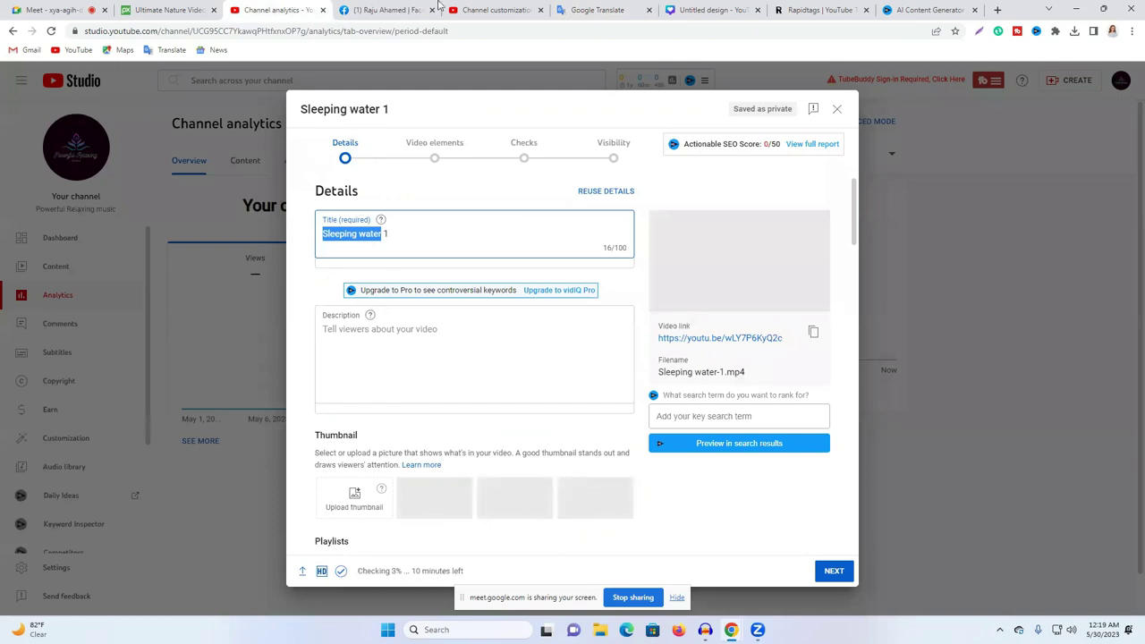
Step: Copy 'Sleeping water' from the Studio title and generate Rapidtags tags for it
{"action": "right_click", "coordinate": [380, 235]}
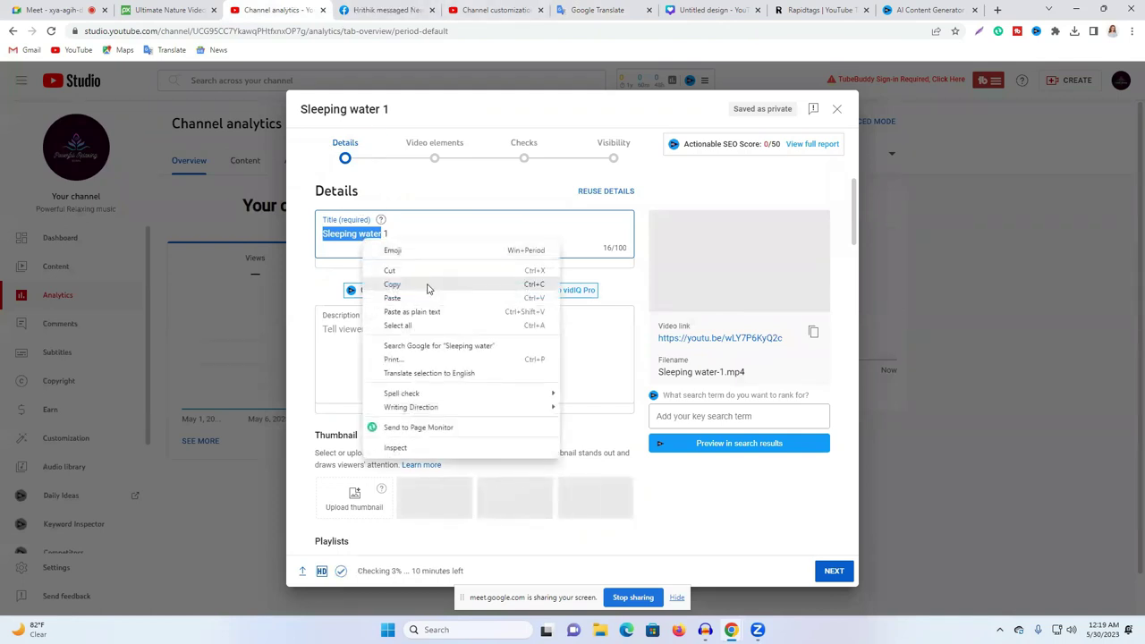
{"action": "left_click", "coordinate": [427, 286]}
{"action": "left_click", "coordinate": [796, 7]}
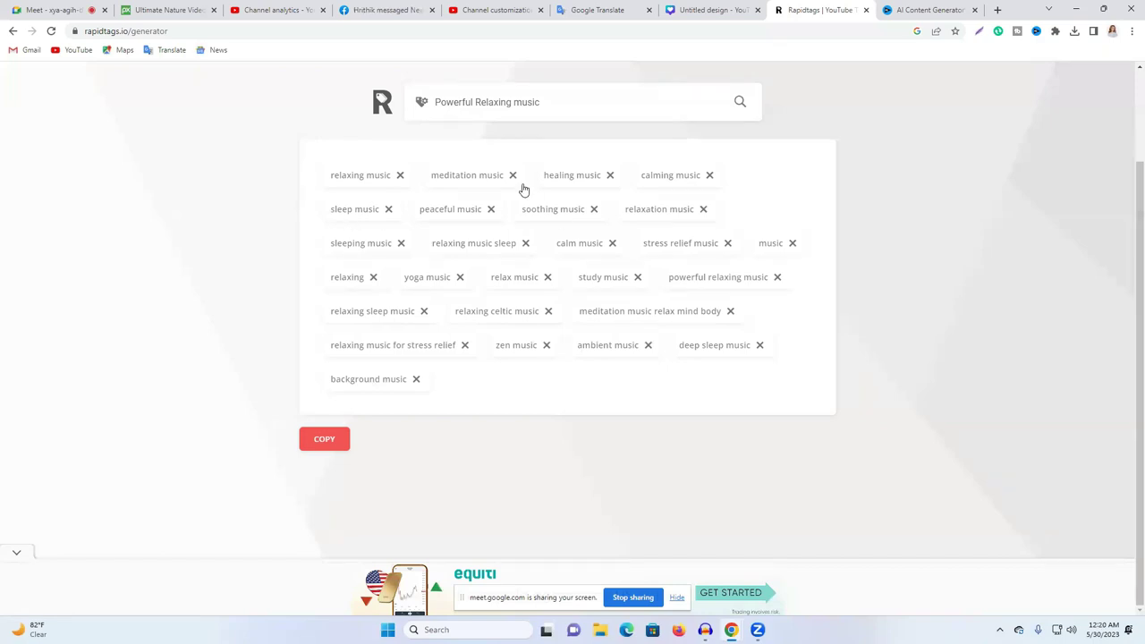
{"action": "triple_click", "coordinate": [524, 106]}
{"action": "key", "text": "ctrl+v"}
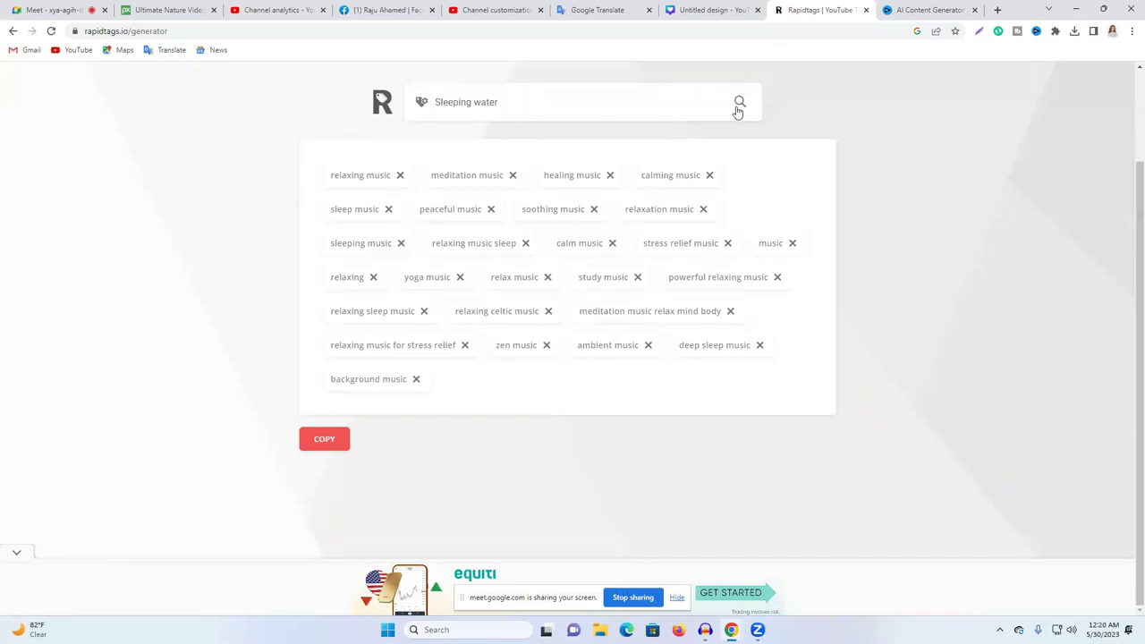
{"action": "left_click", "coordinate": [741, 103]}
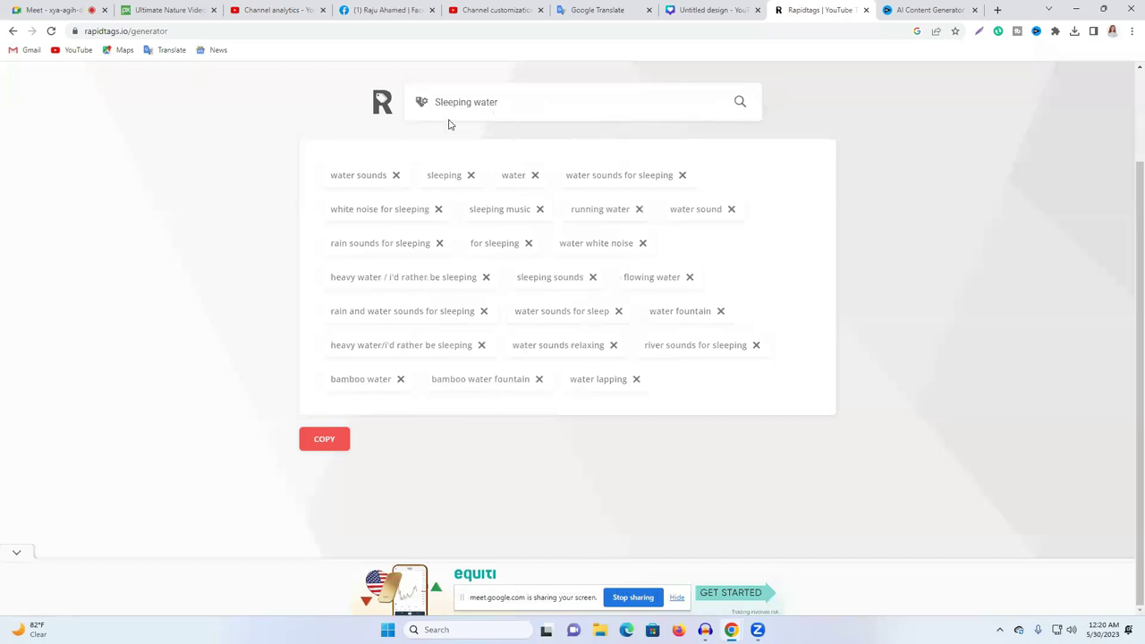
Step: Copy the 'Sleeping water' search text and admit the waiting participant to the video call
{"action": "triple_click", "coordinate": [486, 102]}
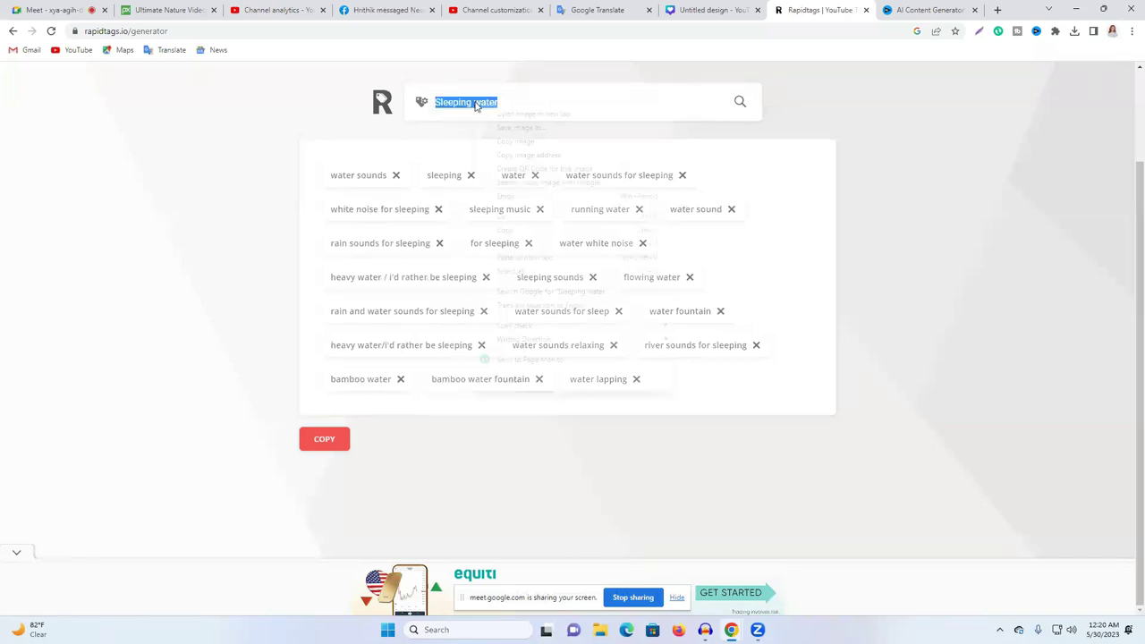
{"action": "right_click", "coordinate": [475, 103]}
{"action": "left_click", "coordinate": [539, 230]}
{"action": "key", "text": "ctrl+1"}
{"action": "left_click", "coordinate": [695, 131]}
{"action": "key", "text": "ctrl+9"}
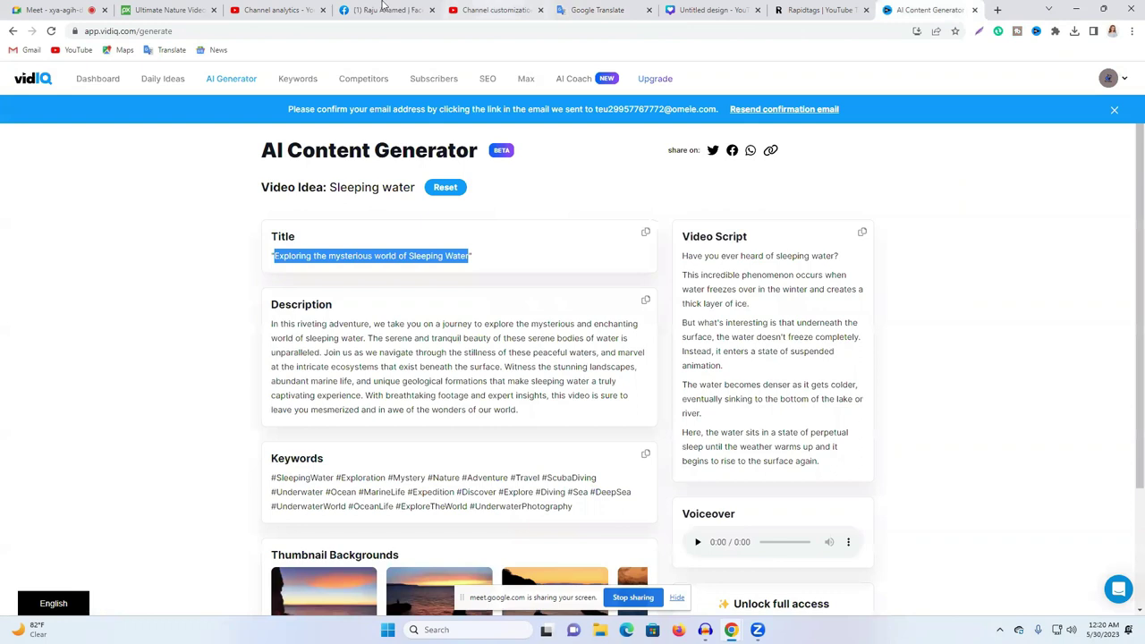
{"action": "left_click", "coordinate": [492, 10]}
Step: End the Google Translate title line with 'Sleeping water' and select the full line
{"action": "left_click", "coordinate": [598, 10]}
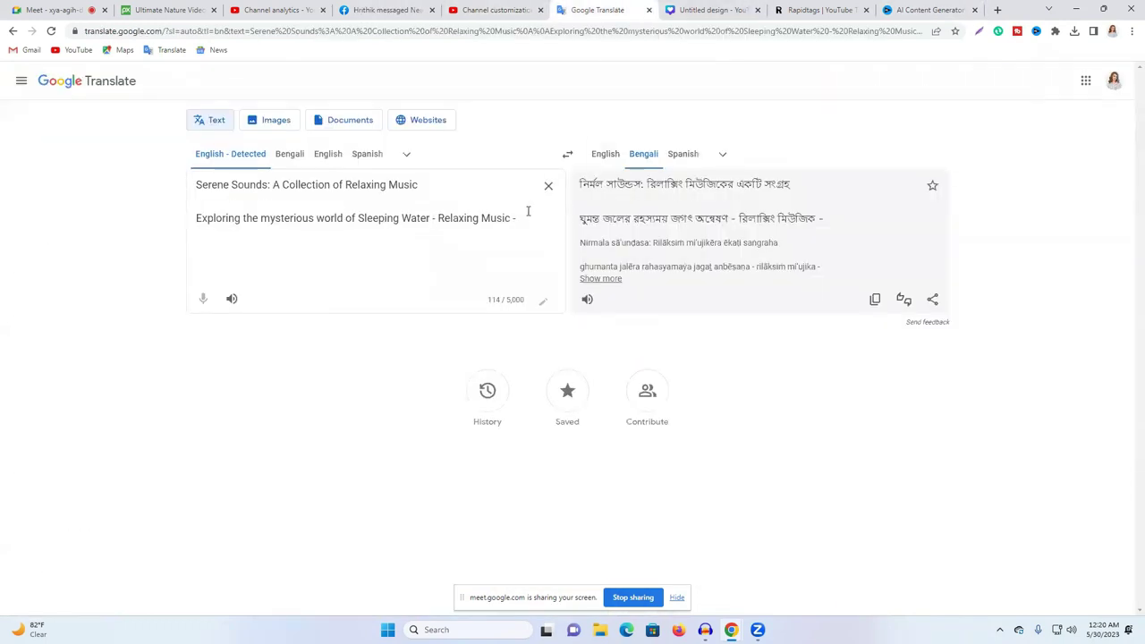
{"action": "type", "text": "Sleeping water"}
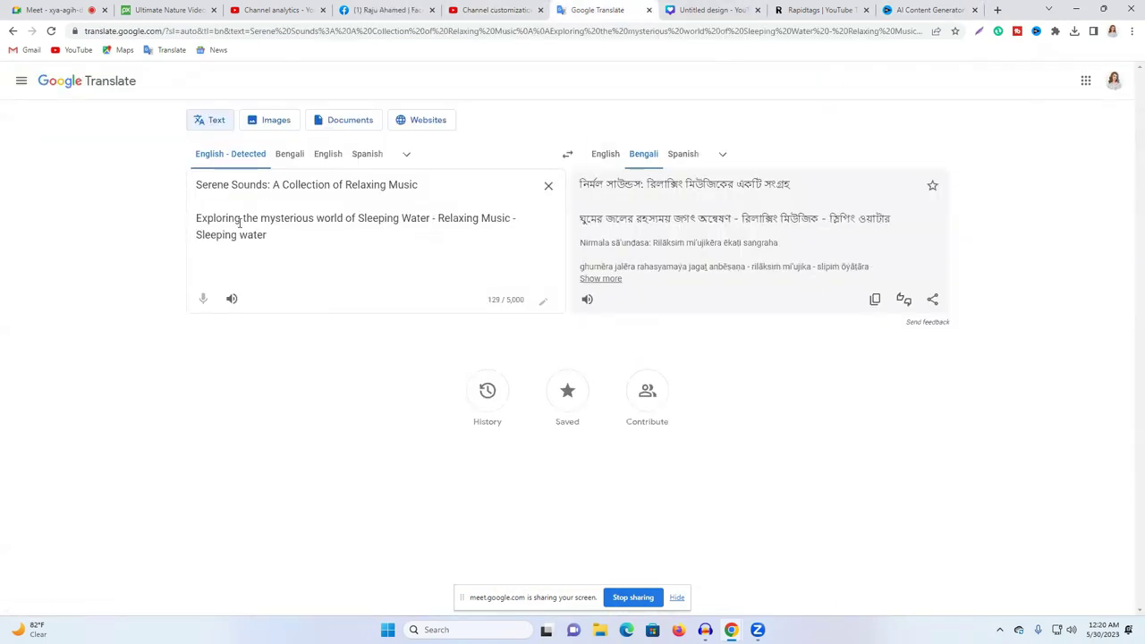
{"action": "triple_click", "coordinate": [240, 224]}
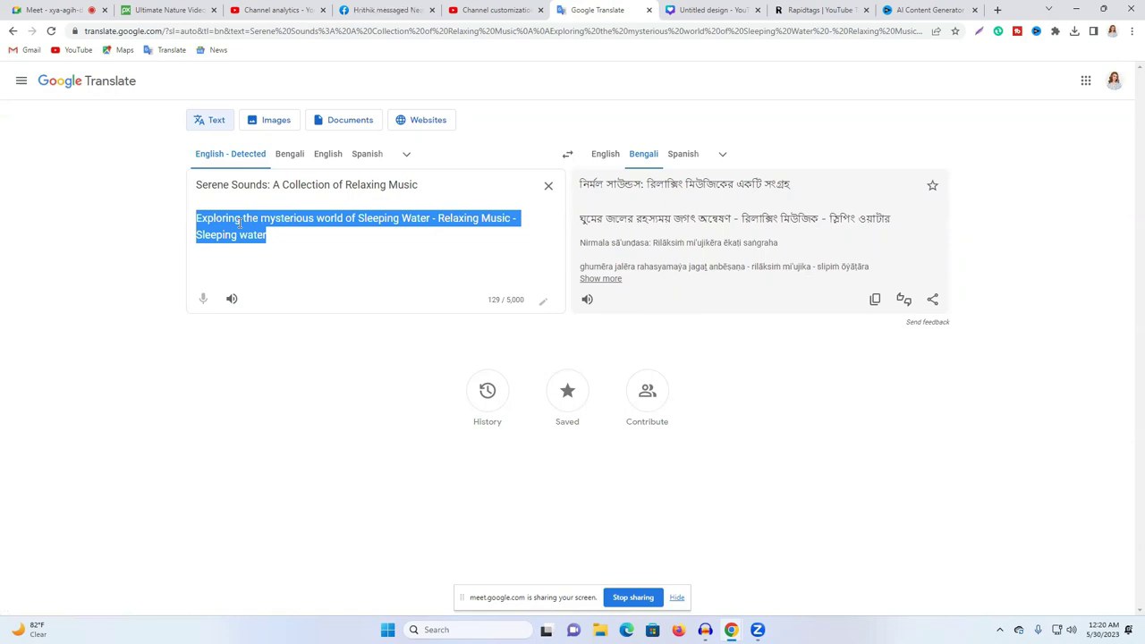
{"action": "left_click", "coordinate": [240, 221]}
{"action": "triple_click", "coordinate": [240, 221]}
{"action": "right_click", "coordinate": [251, 233]}
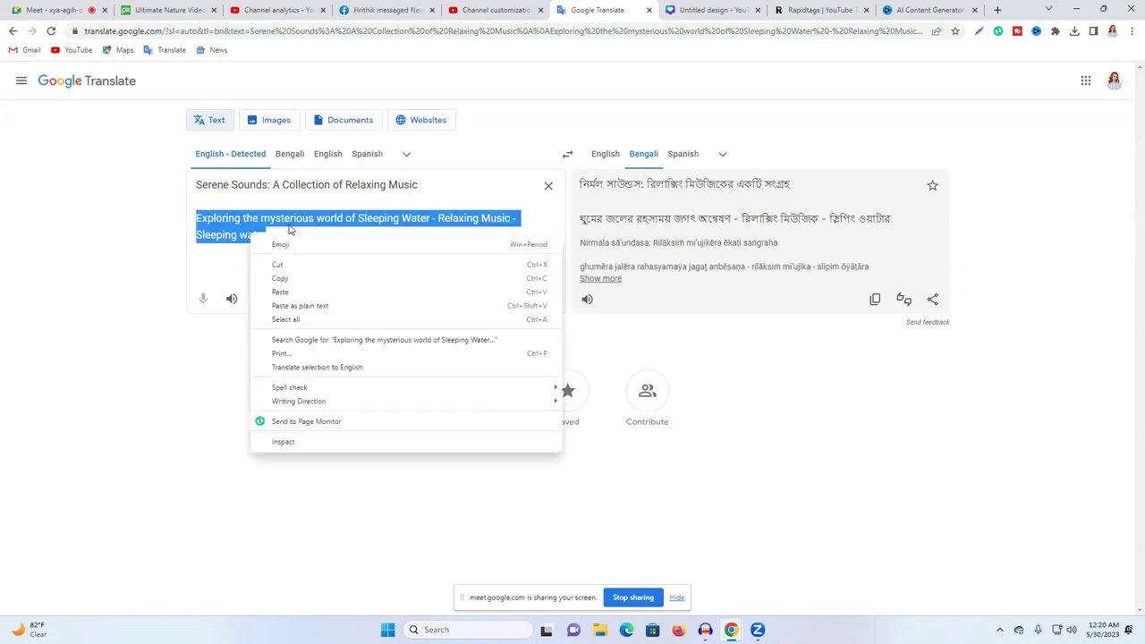
{"action": "left_click", "coordinate": [483, 10]}
{"action": "left_click", "coordinate": [277, 10]}
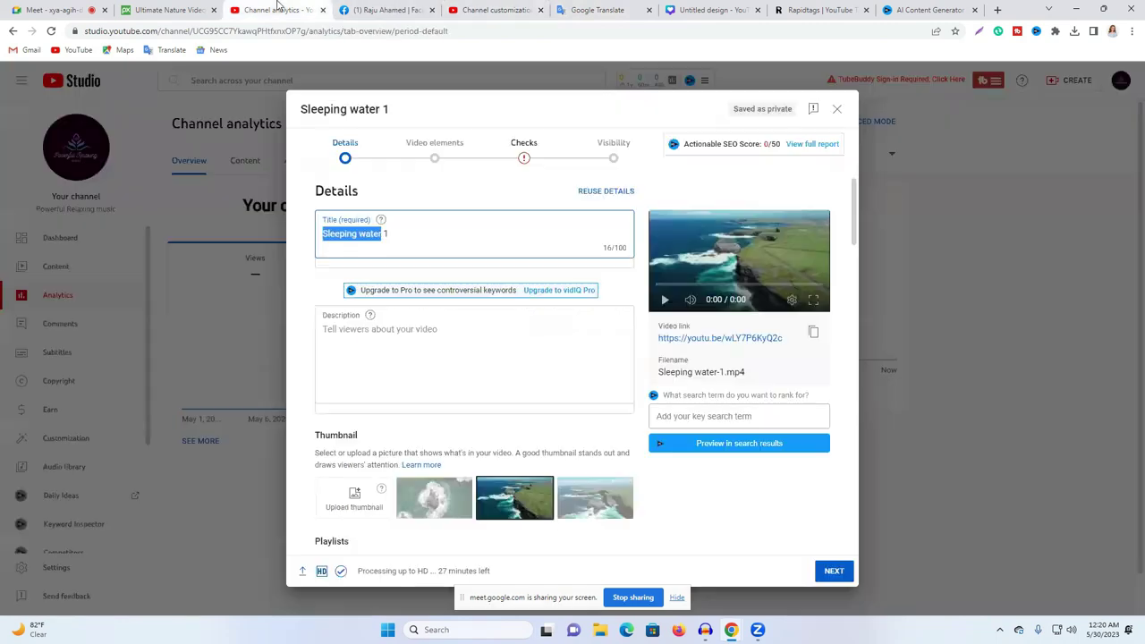
{"action": "left_click", "coordinate": [505, 9]}
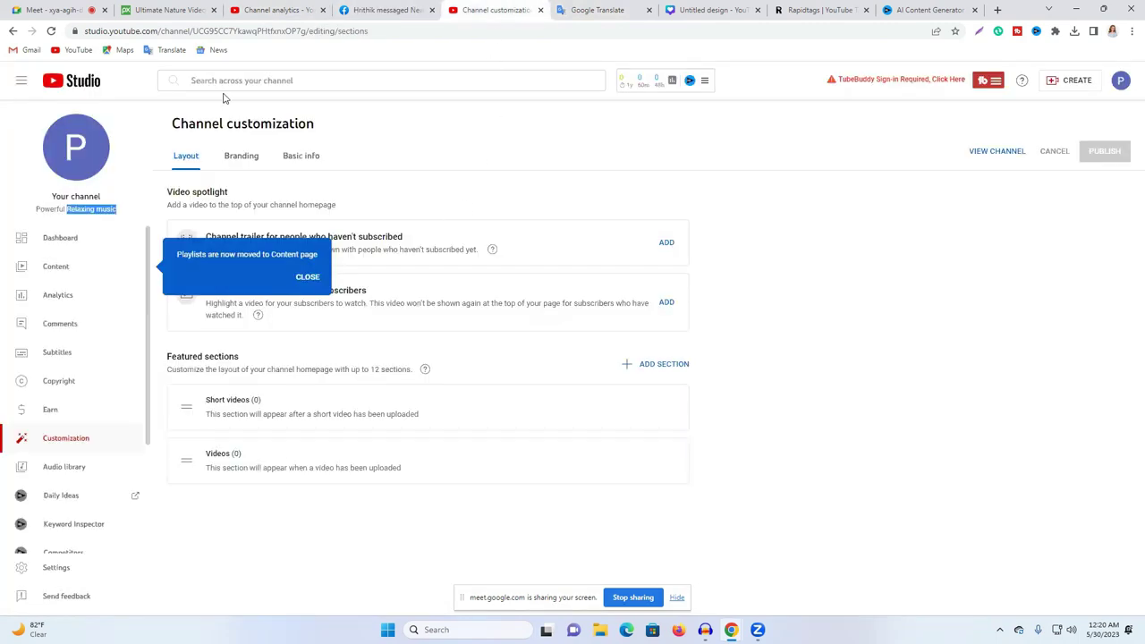
{"action": "left_click", "coordinate": [273, 10]}
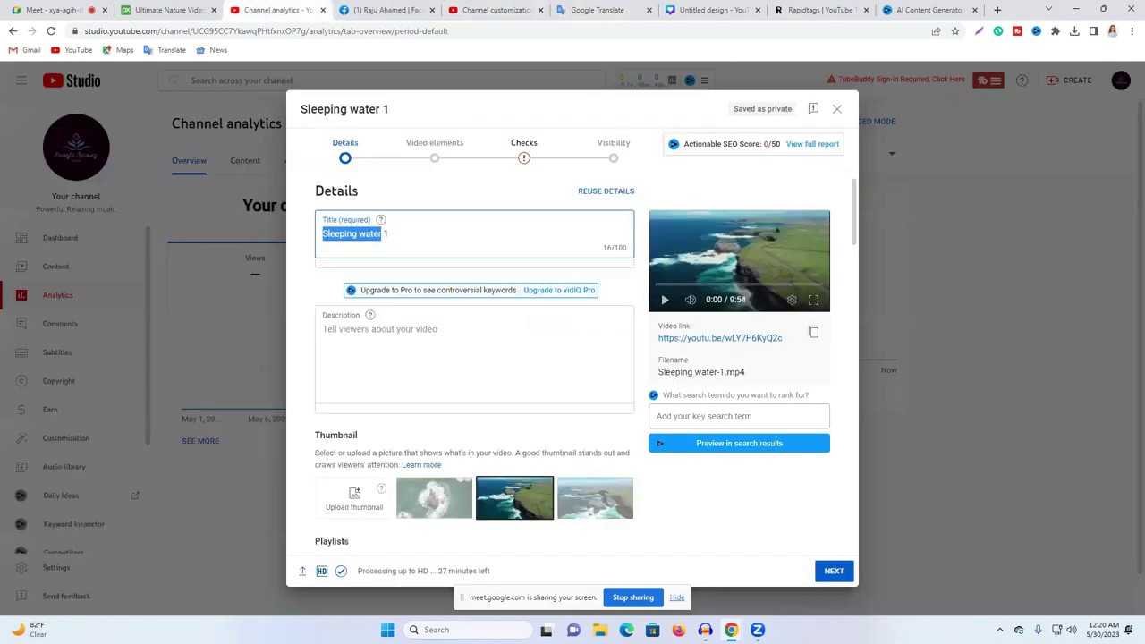
{"action": "left_click", "coordinate": [931, 10]}
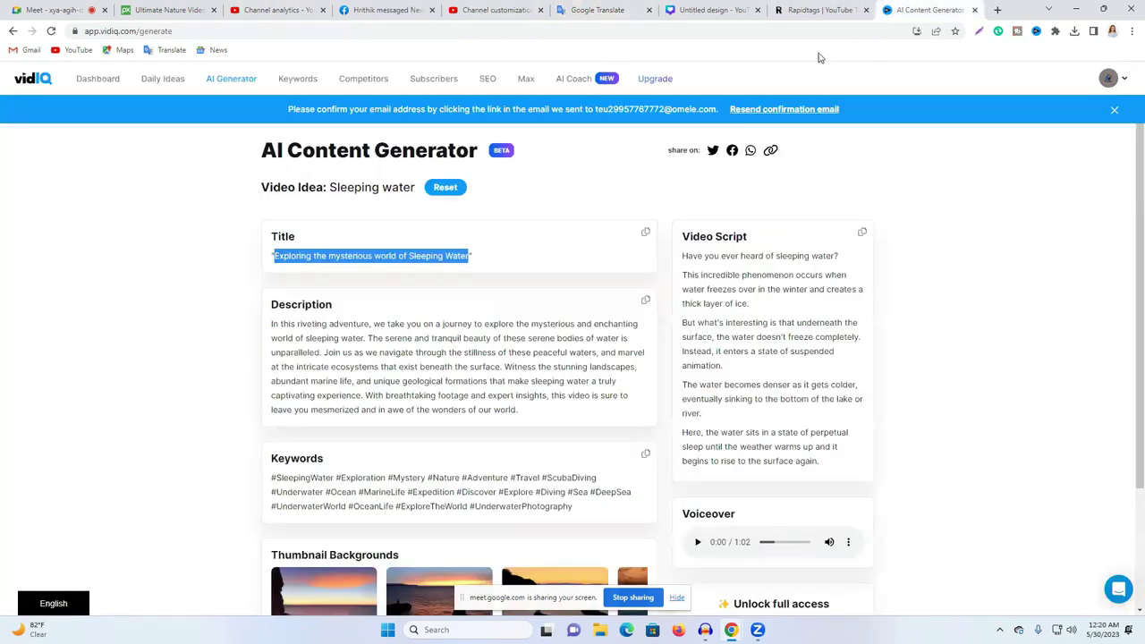
{"action": "left_click", "coordinate": [598, 10]}
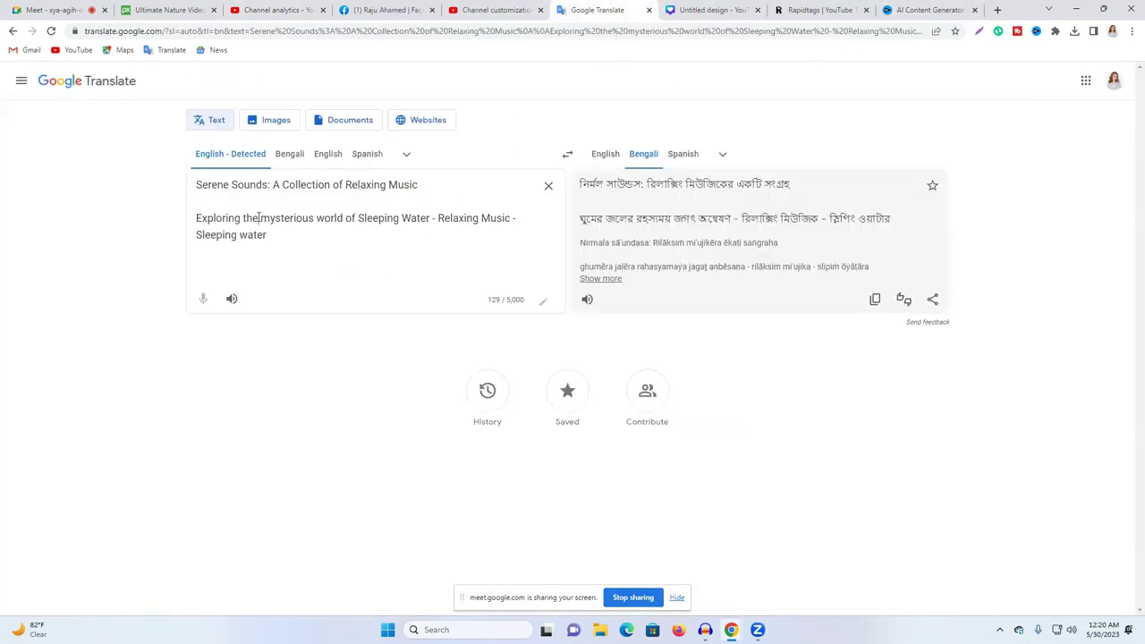
Step: Copy the finished title and paste it over 'Sleeping water 1' in the Studio title field
{"action": "triple_click", "coordinate": [259, 219]}
{"action": "right_click", "coordinate": [260, 218]}
{"action": "left_click", "coordinate": [337, 261]}
{"action": "key", "text": "ctrl+2"}
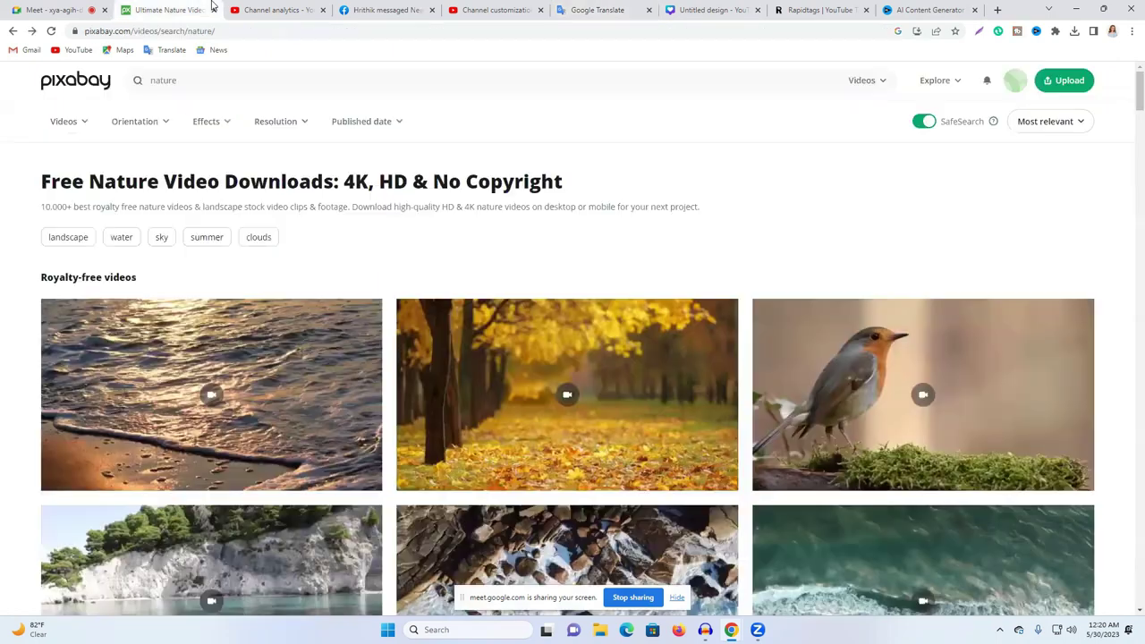
{"action": "key", "text": "ctrl+3"}
{"action": "left_click", "coordinate": [404, 243]}
{"action": "key", "text": "ctrl+a"}
{"action": "key", "text": "ctrl+v"}
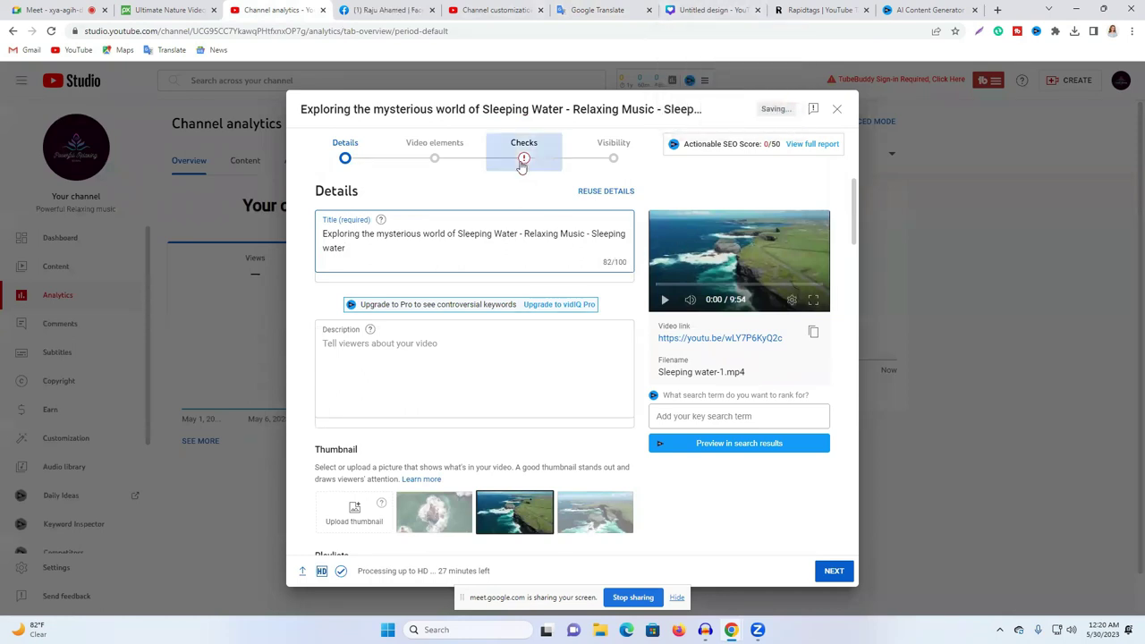
Step: Paste vidIQ's generated description paragraph into the video's Description box
{"action": "left_click", "coordinate": [794, 10]}
{"action": "key", "text": "ctrl+a"}
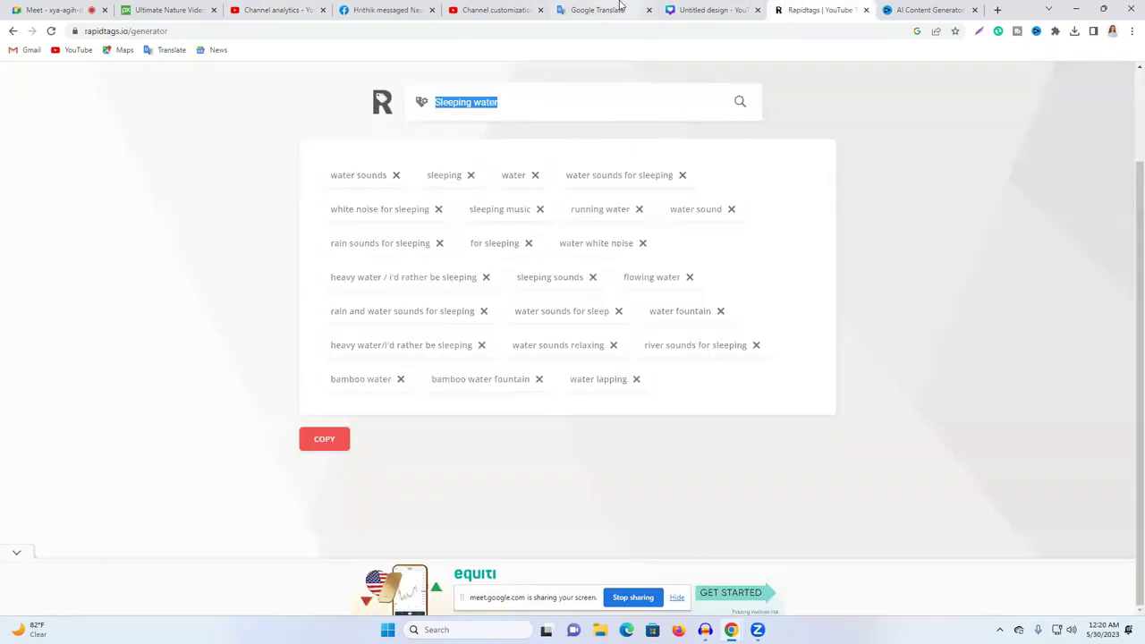
{"action": "left_click", "coordinate": [480, 7]}
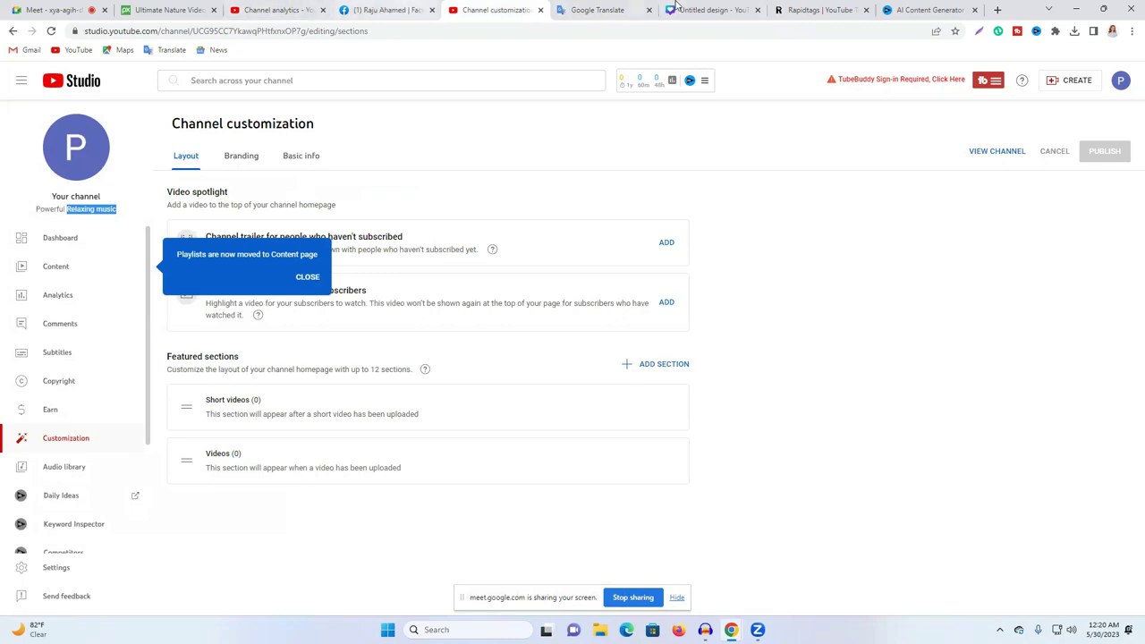
{"action": "left_click", "coordinate": [897, 9]}
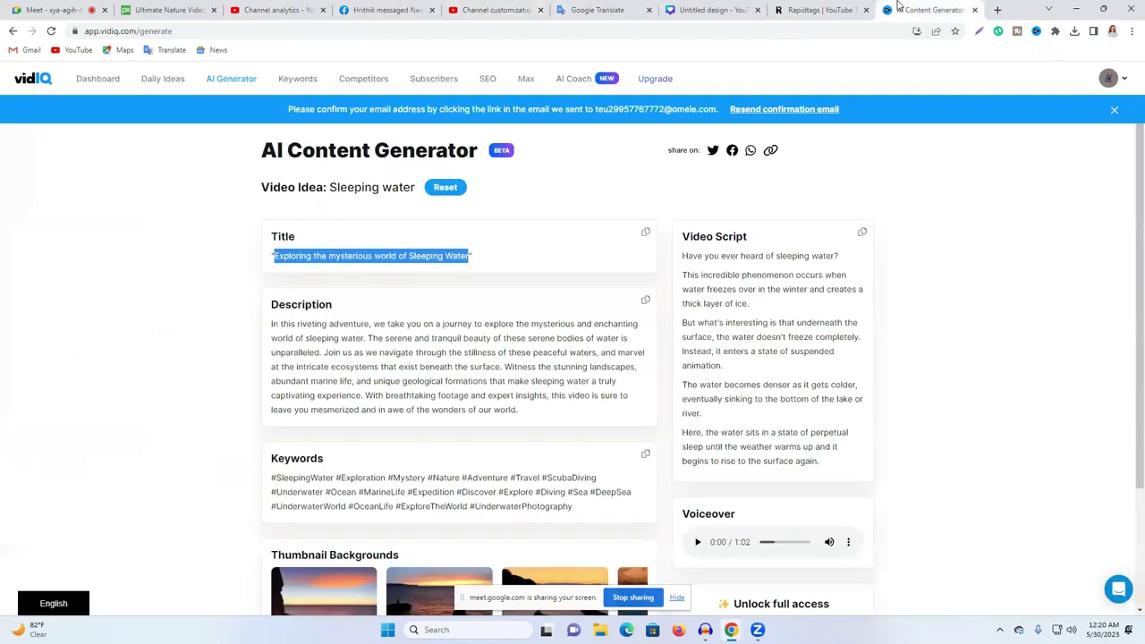
{"action": "triple_click", "coordinate": [320, 338]}
{"action": "right_click", "coordinate": [321, 339]}
{"action": "left_click", "coordinate": [404, 349]}
{"action": "left_click", "coordinate": [273, 10]}
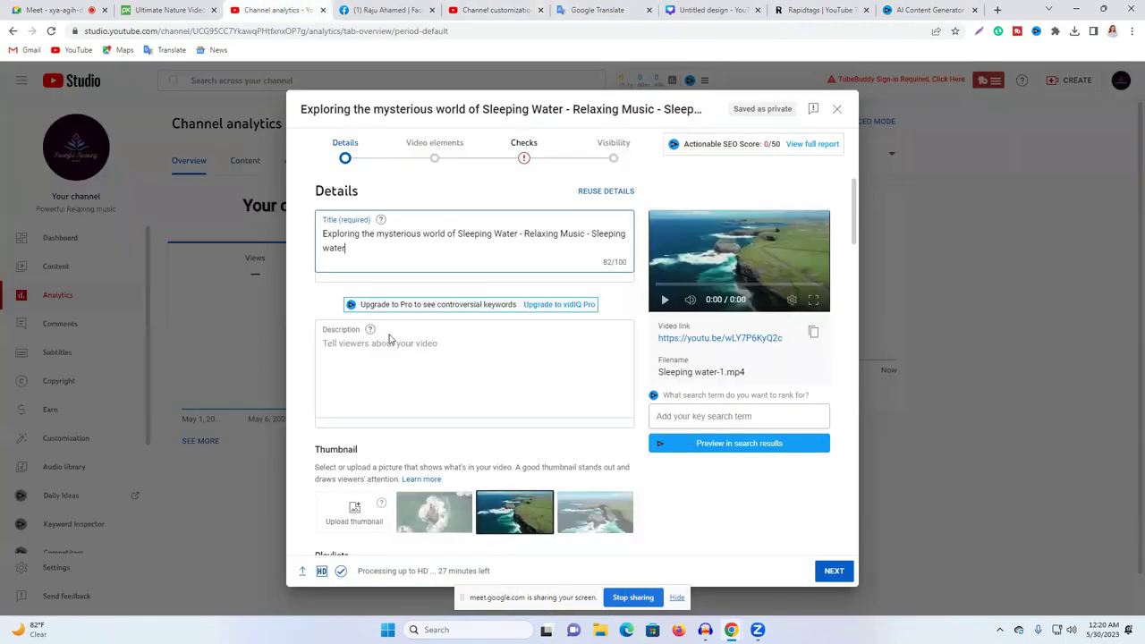
{"action": "left_click", "coordinate": [358, 349]}
{"action": "key", "text": "ctrl+v"}
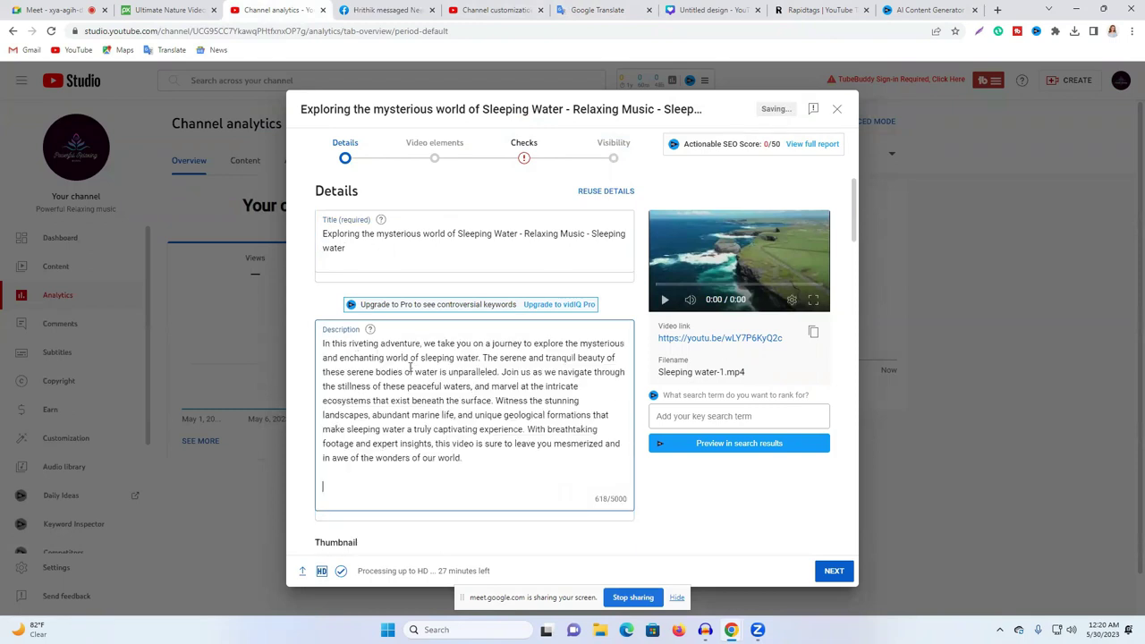
Step: Insert the full video title as the first line of the description
{"action": "left_click", "coordinate": [323, 343]}
{"action": "key", "text": "Return"}
{"action": "key", "text": "Return"}
{"action": "key", "text": "Return"}
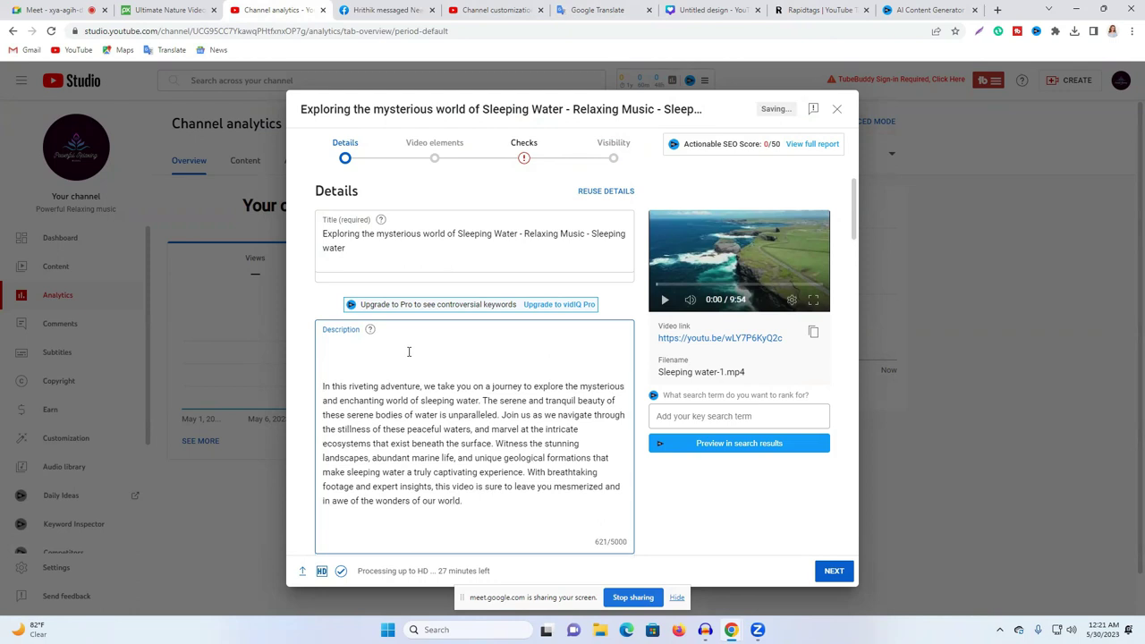
{"action": "left_click", "coordinate": [370, 238]}
{"action": "key", "text": "ctrl+a"}
{"action": "right_click", "coordinate": [370, 243]}
{"action": "left_click", "coordinate": [452, 289]}
{"action": "left_click", "coordinate": [346, 354]}
{"action": "key", "text": "ctrl+v"}
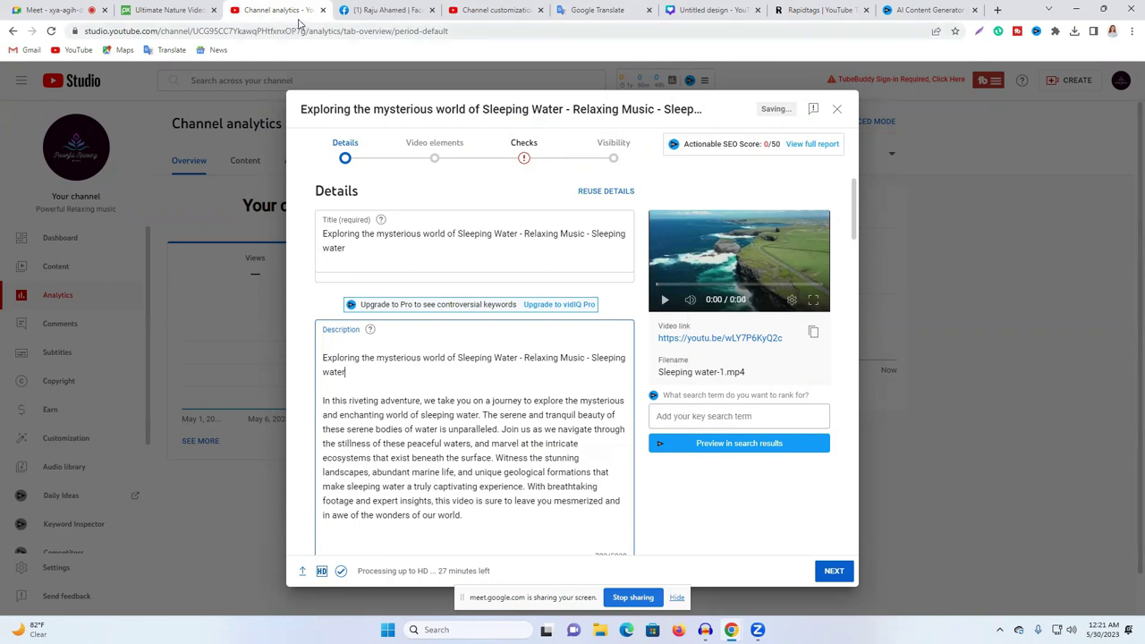
Step: Paste vidIQ's keyword hashtags like #SleepingWater and #Ocean below the description's title line
{"action": "left_click", "coordinate": [944, 8]}
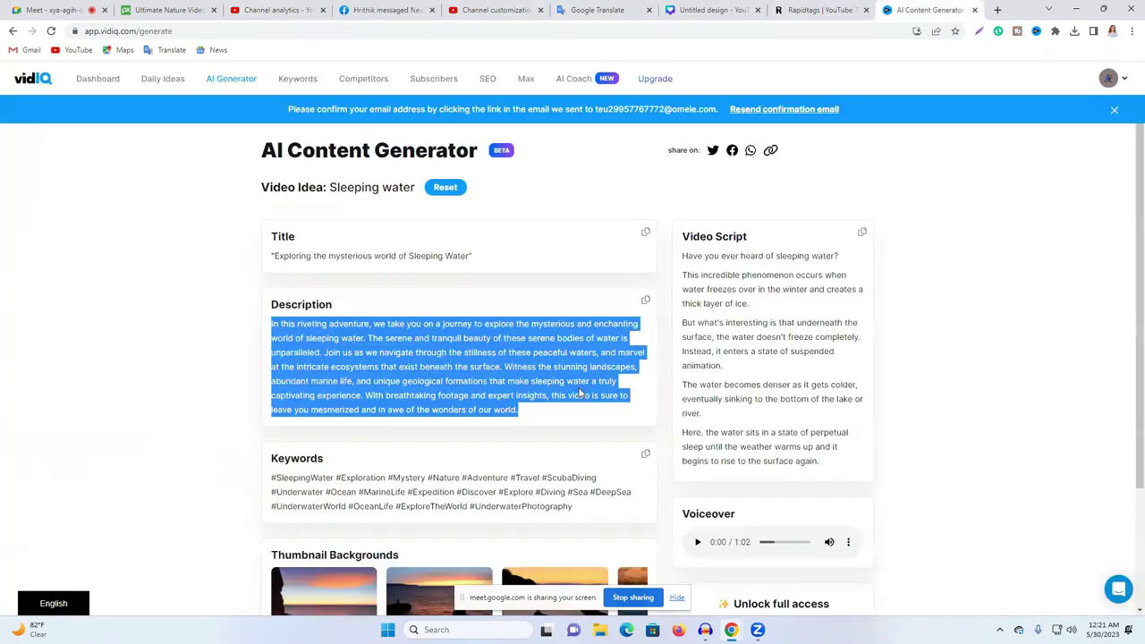
{"action": "left_click", "coordinate": [645, 454]}
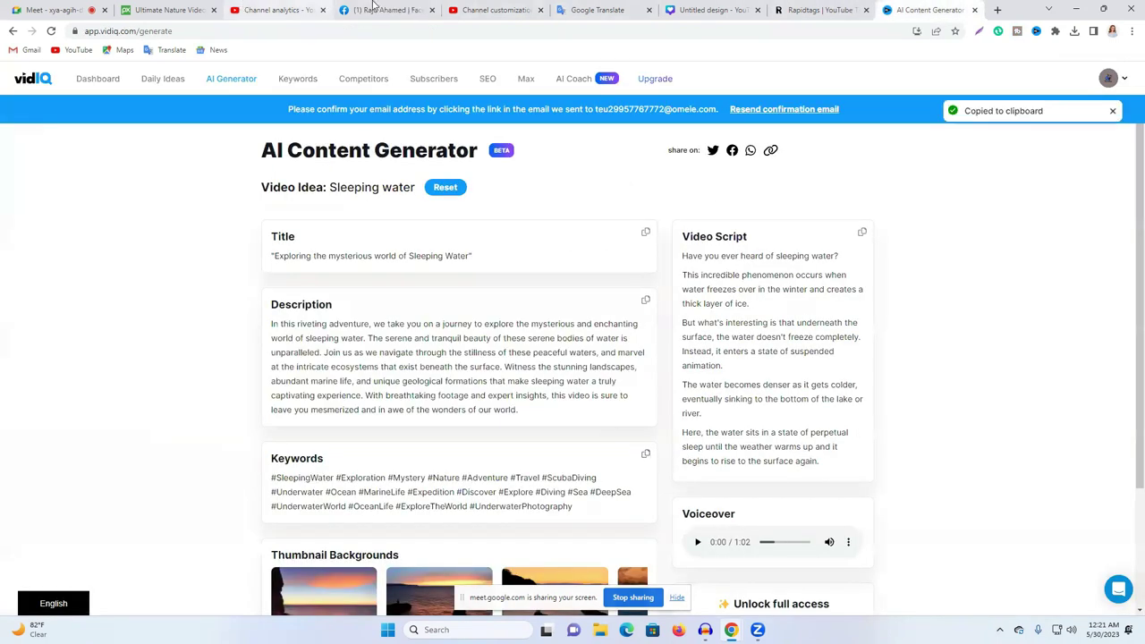
{"action": "left_click", "coordinate": [273, 10]}
{"action": "left_click", "coordinate": [350, 385]}
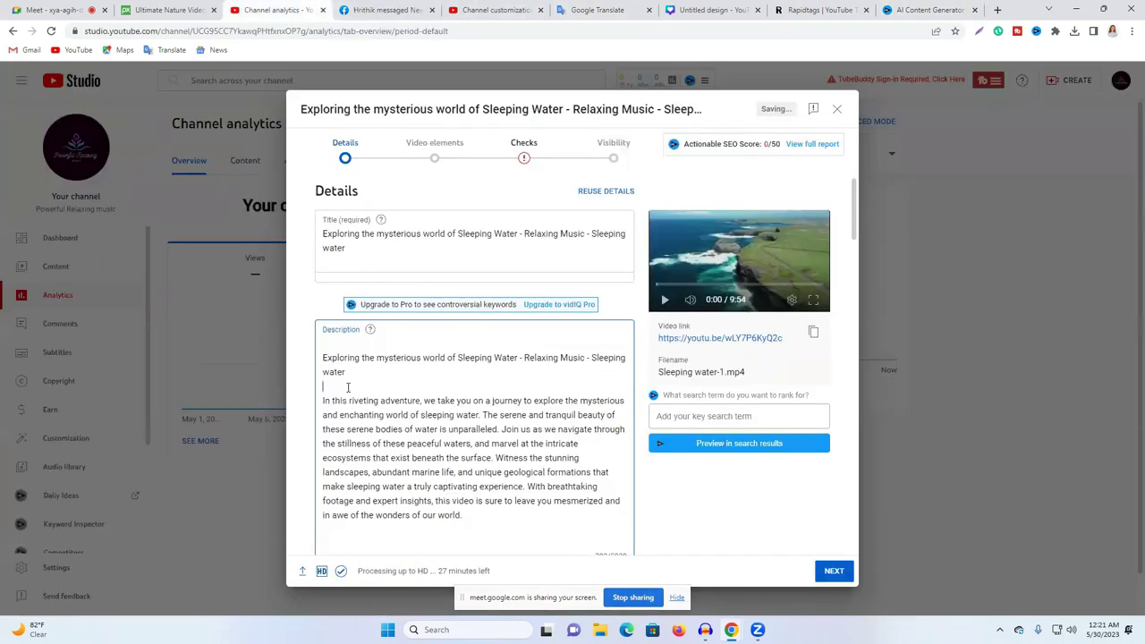
{"action": "key", "text": "Return"}
{"action": "key", "text": "Return"}
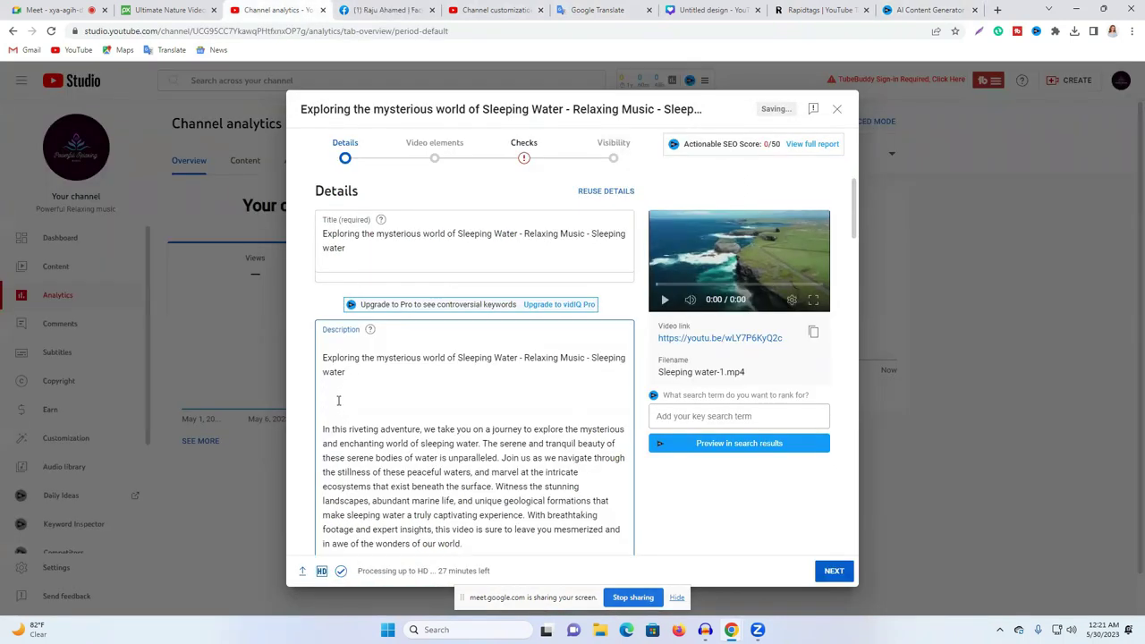
{"action": "key", "text": "ctrl+v"}
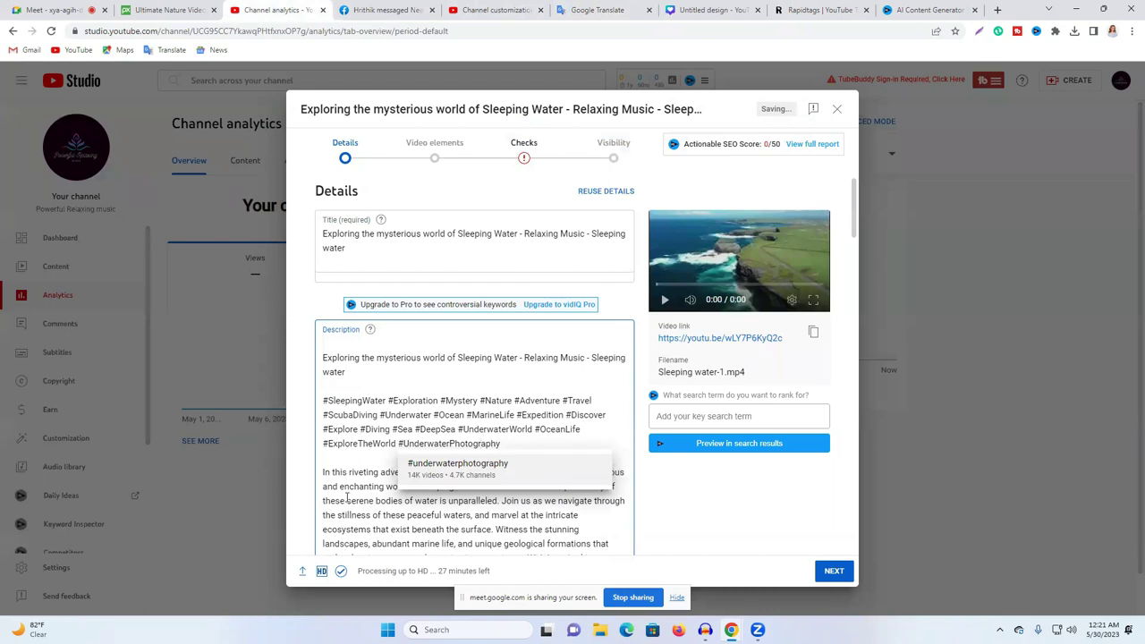
Step: Dismiss the hashtag suggestion and add an empty line at the description's end
{"action": "scroll", "coordinate": [347, 499], "scroll_direction": "down", "scroll_amount": 2}
{"action": "left_click", "coordinate": [383, 486]}
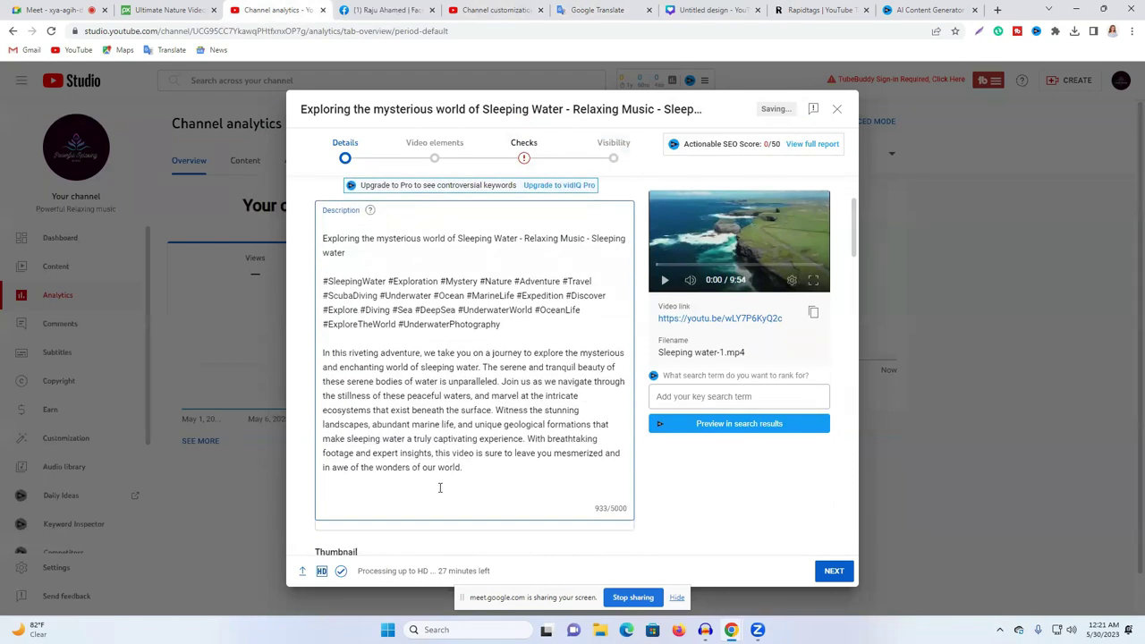
{"action": "scroll", "coordinate": [439, 487], "scroll_direction": "up", "scroll_amount": 2}
{"action": "scroll", "coordinate": [343, 320], "scroll_direction": "down", "scroll_amount": 5}
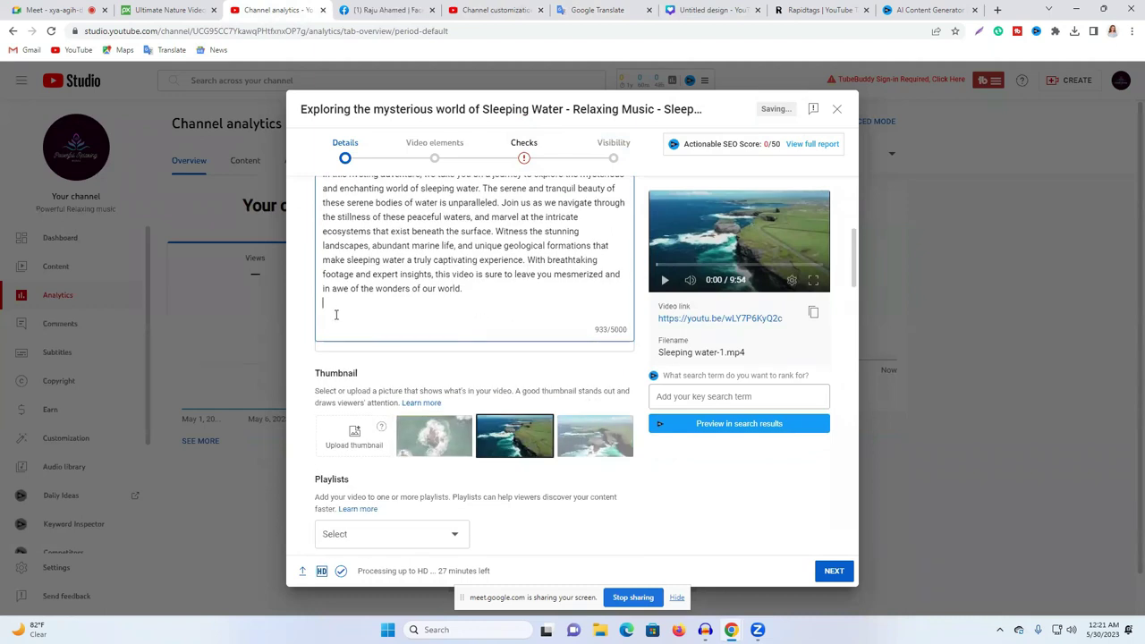
{"action": "key", "text": "Return"}
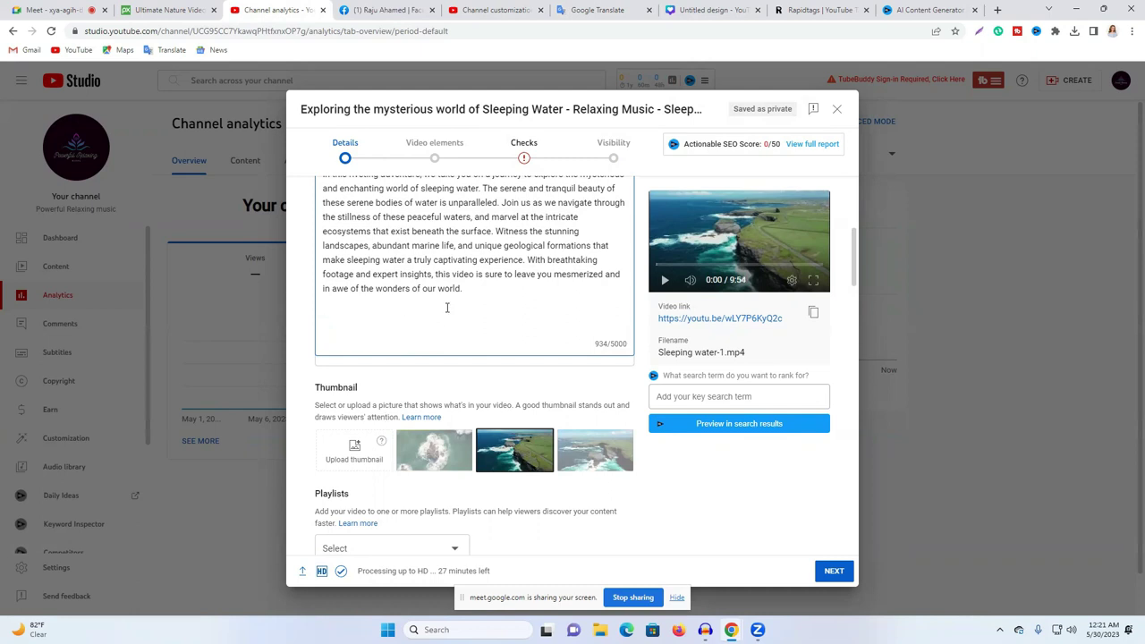
{"action": "scroll", "coordinate": [586, 327], "scroll_direction": "down", "scroll_amount": 2}
{"action": "scroll", "coordinate": [548, 322], "scroll_direction": "up", "scroll_amount": 2}
{"action": "scroll", "coordinate": [491, 312], "scroll_direction": "up", "scroll_amount": 4}
Step: Generate Rapidtags tags such as 'relaxing music' from the full video title and copy them
{"action": "triple_click", "coordinate": [410, 240]}
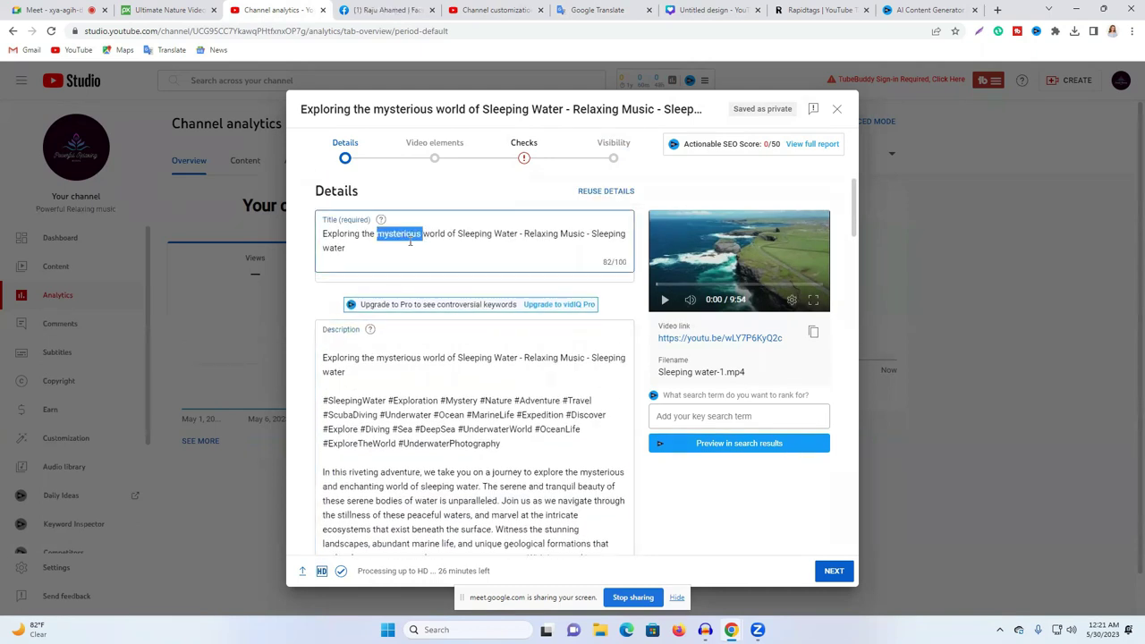
{"action": "right_click", "coordinate": [410, 242]}
{"action": "left_click", "coordinate": [477, 287]}
{"action": "left_click", "coordinate": [806, 10]}
{"action": "key", "text": "ctrl+a"}
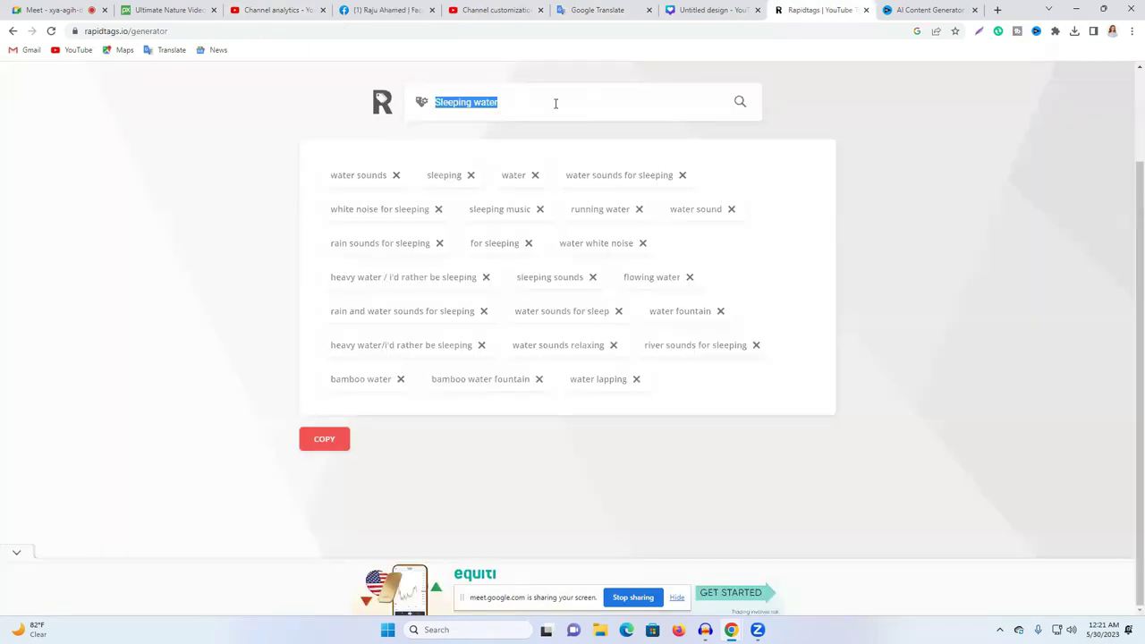
{"action": "key", "text": "ctrl+v"}
{"action": "left_click", "coordinate": [740, 102]}
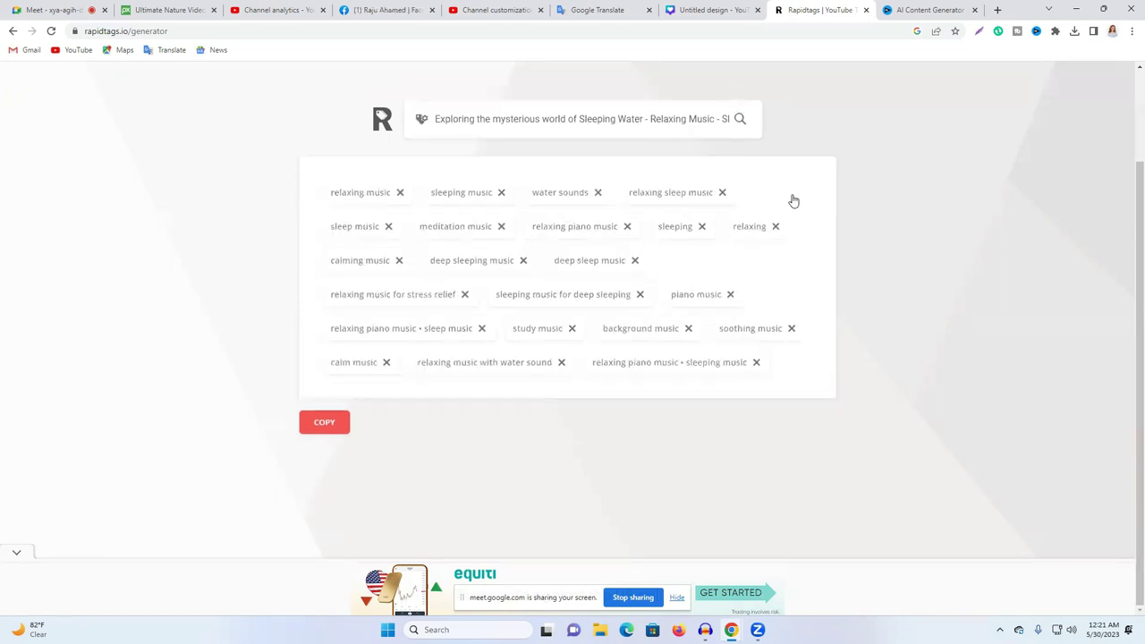
{"action": "left_click", "coordinate": [324, 424]}
{"action": "left_click", "coordinate": [278, 10]}
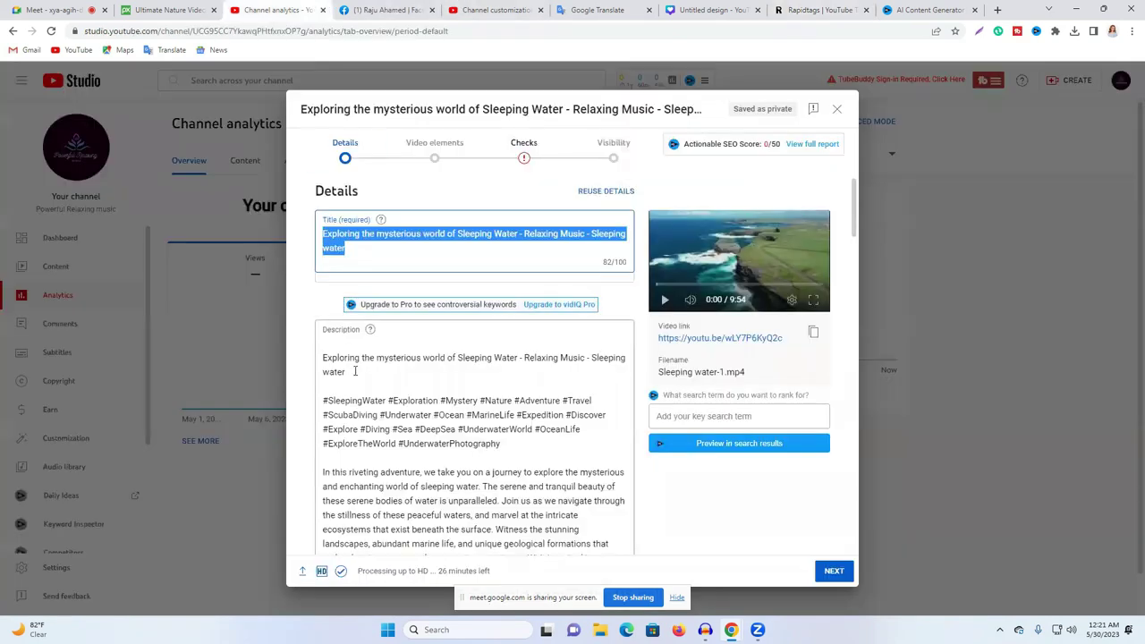
{"action": "scroll", "coordinate": [355, 372], "scroll_direction": "down", "scroll_amount": 5}
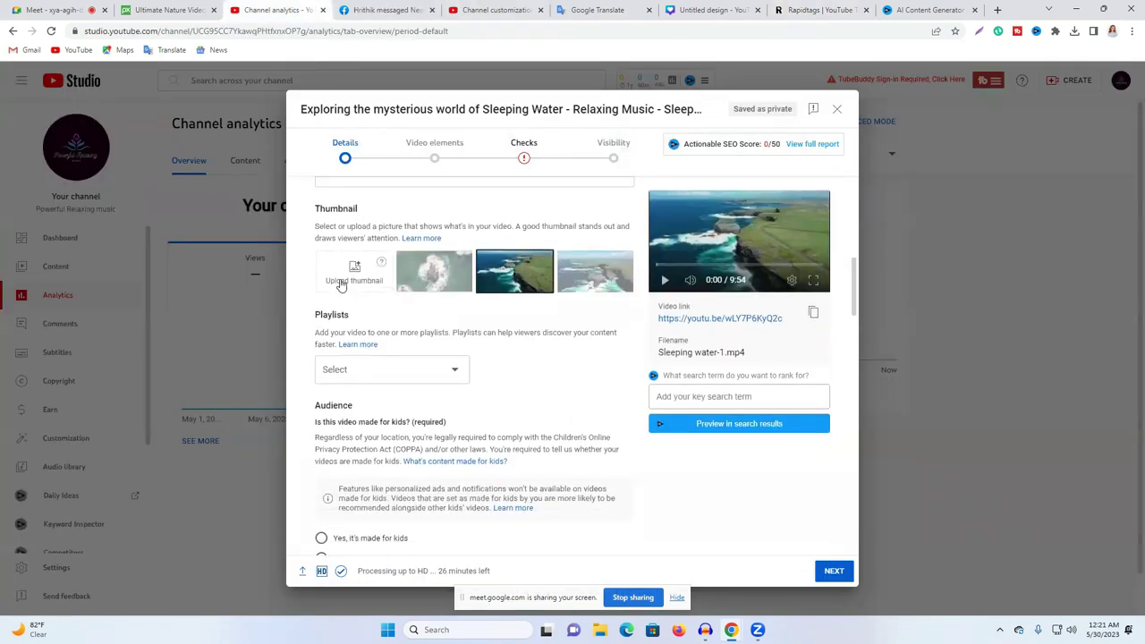
{"action": "left_click", "coordinate": [342, 279]}
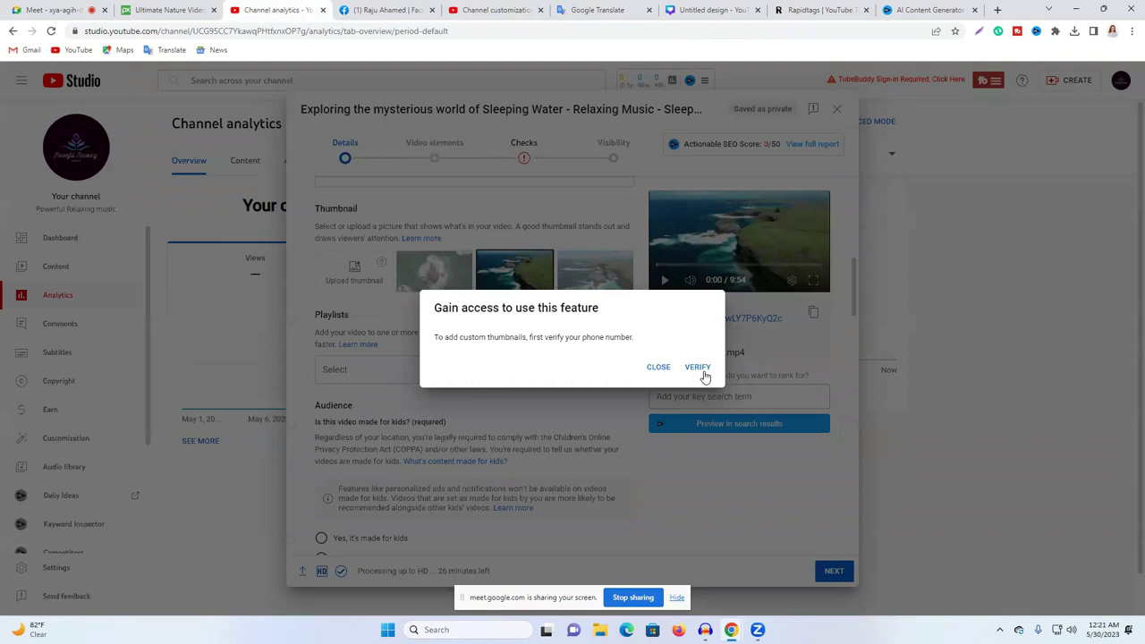
Step: Choose VERIFY in the custom-thumbnail access popup to reach YouTube's phone verification page
{"action": "left_click", "coordinate": [701, 370]}
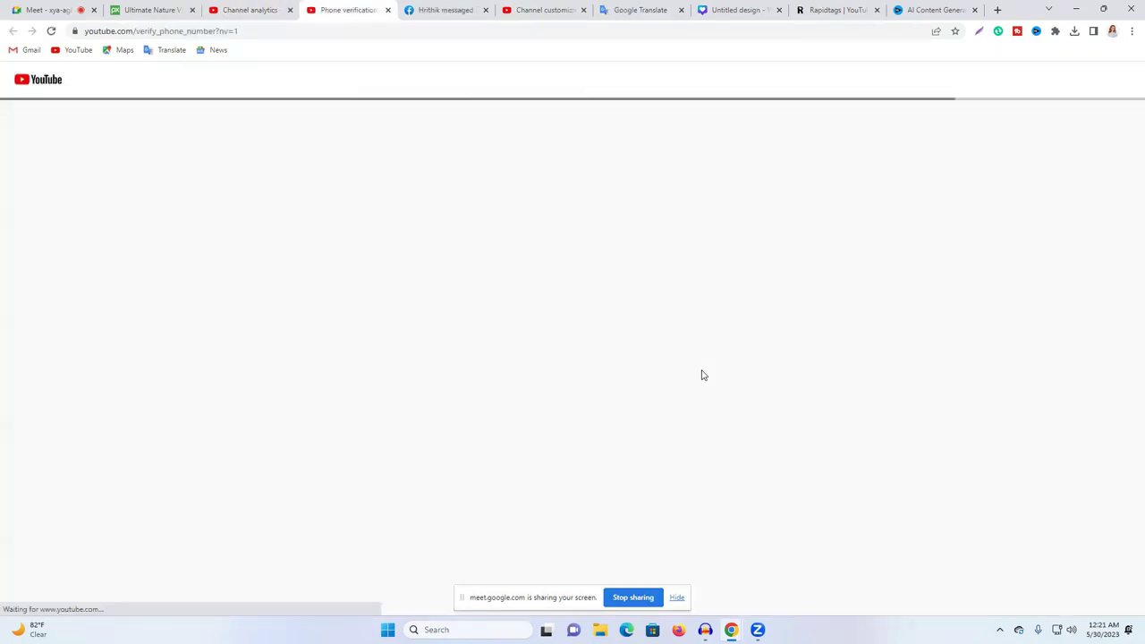
{"action": "left_click", "coordinate": [66, 272]}
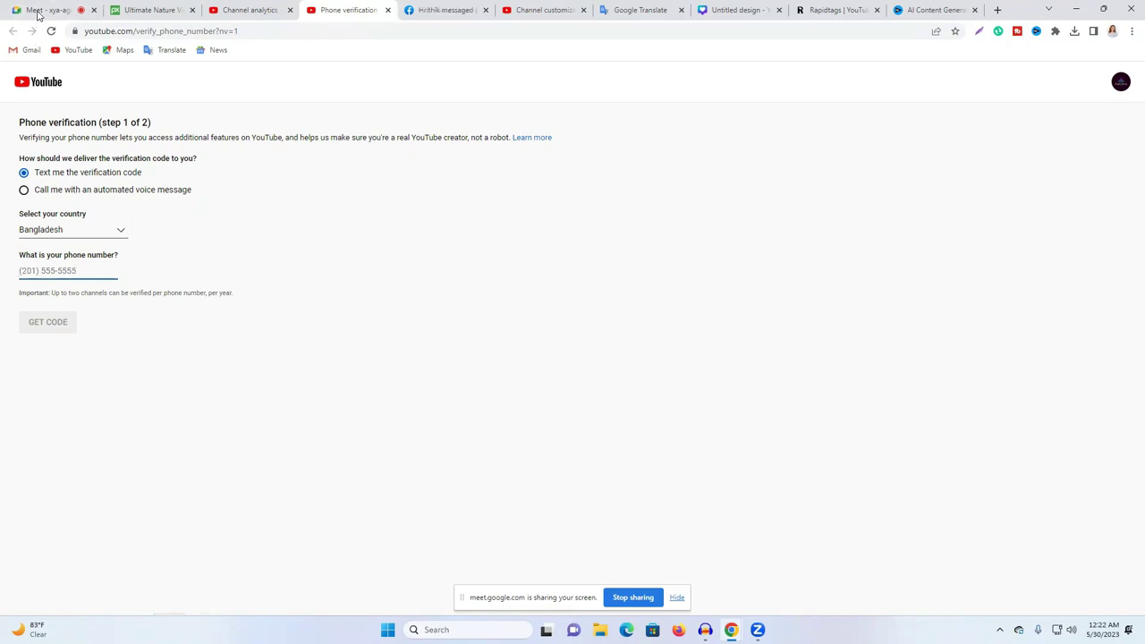
{"action": "mouse_move", "coordinate": [38, 4]}
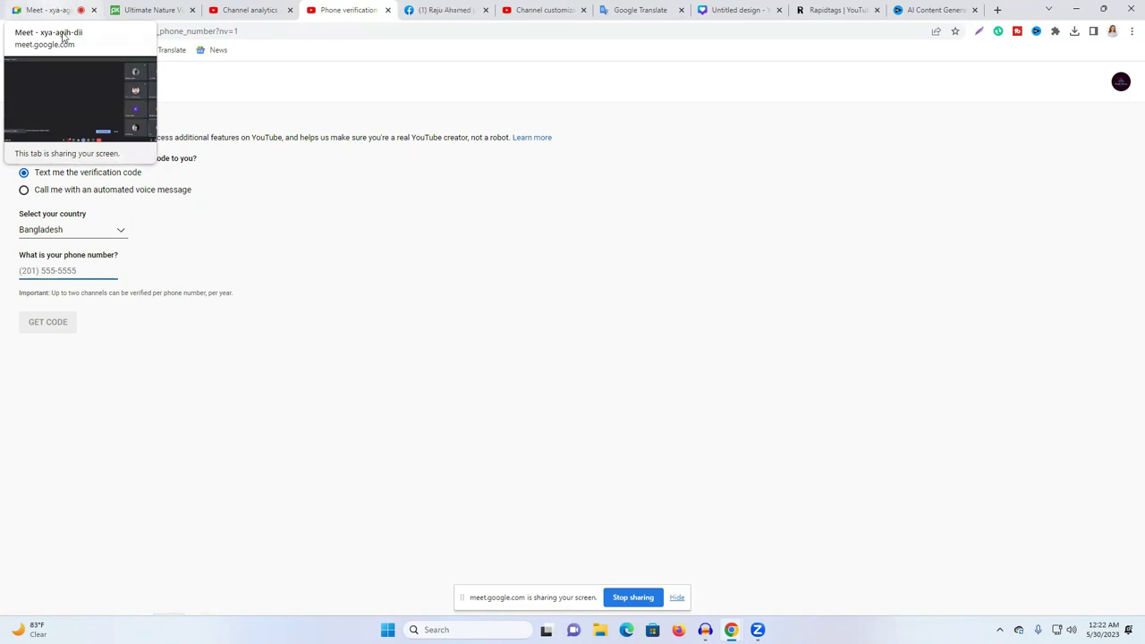
{"action": "left_click", "coordinate": [53, 10]}
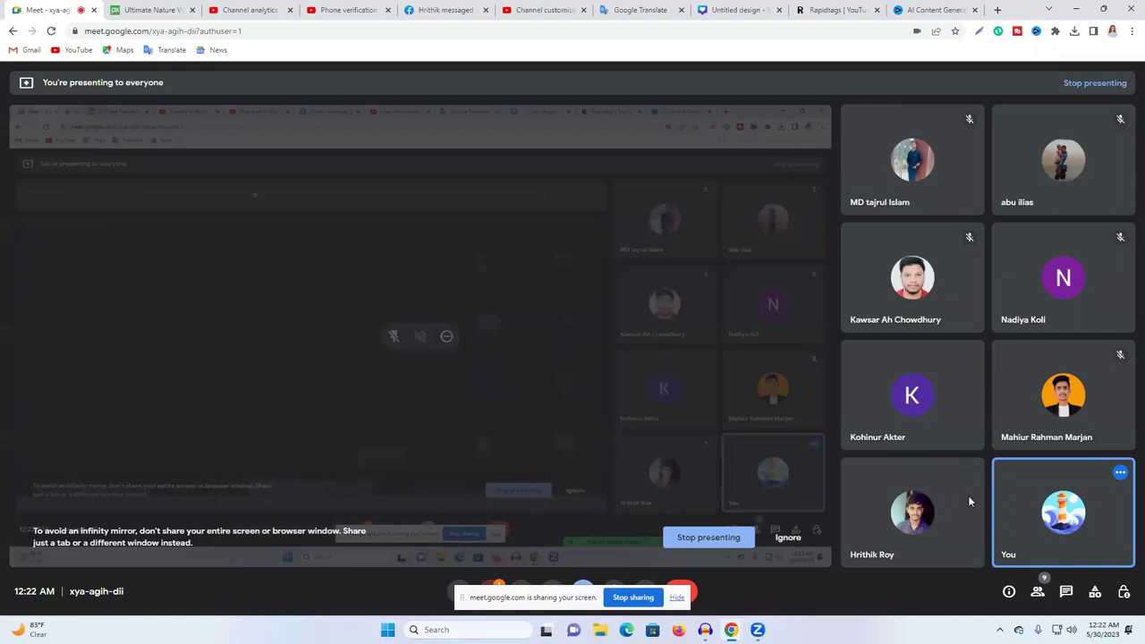
{"action": "left_click", "coordinate": [150, 9]}
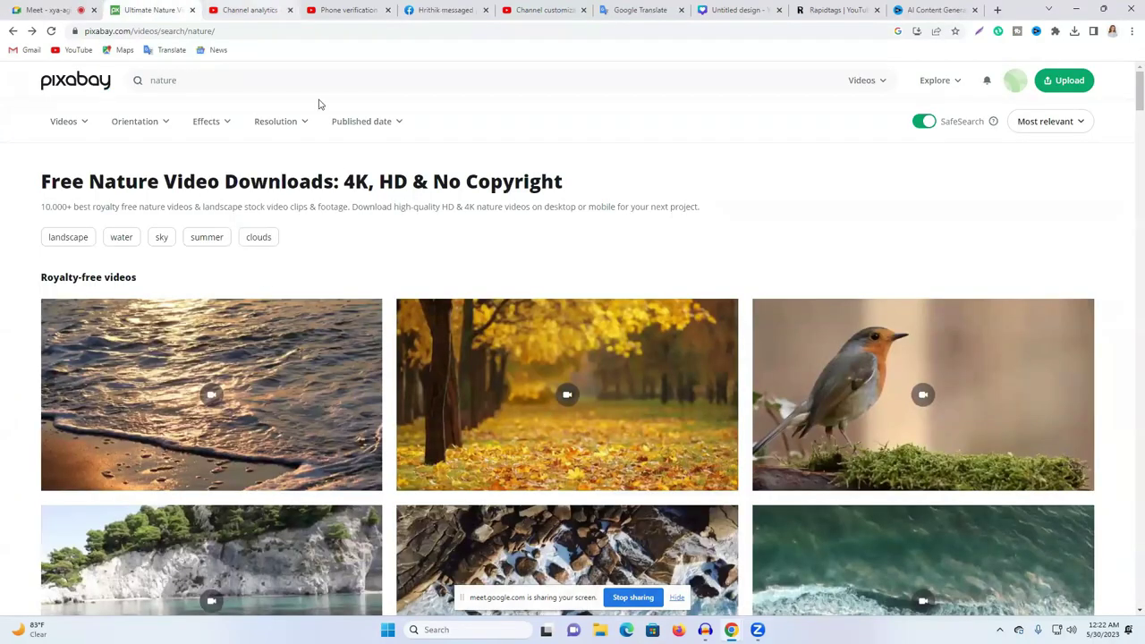
{"action": "left_click", "coordinate": [266, 9]}
{"action": "left_click", "coordinate": [357, 266]}
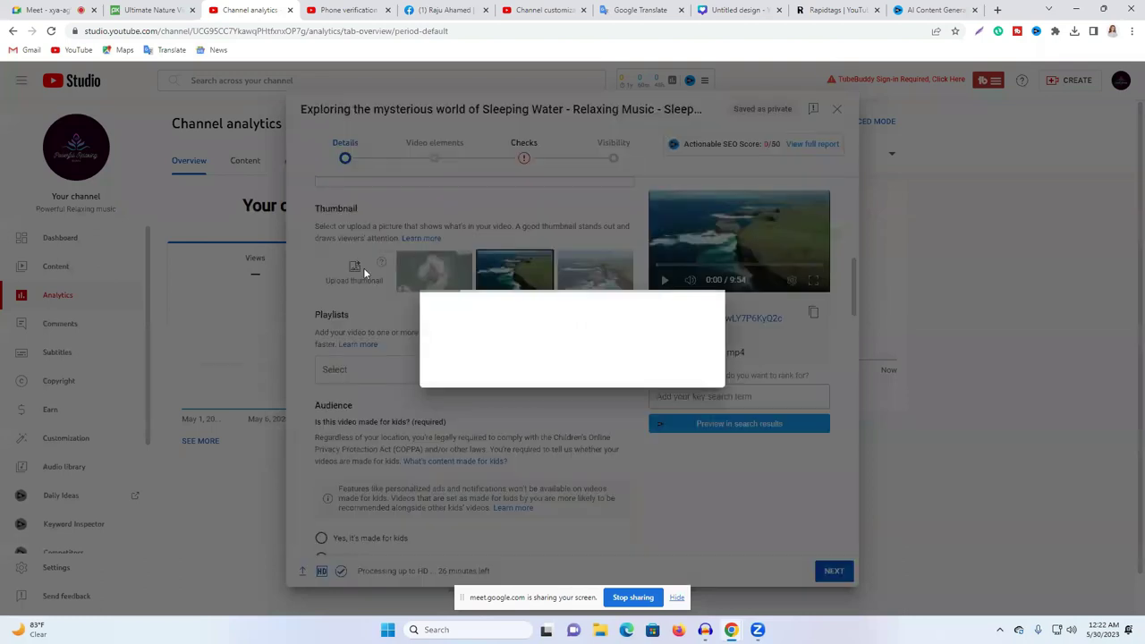
{"action": "left_click", "coordinate": [709, 369]}
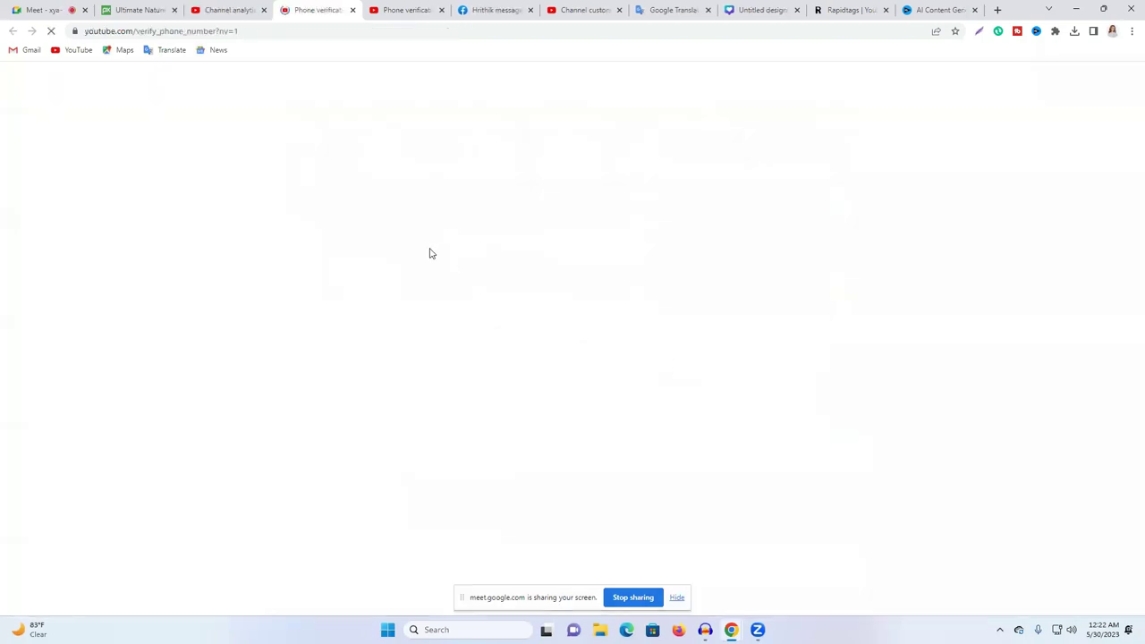
Step: Enter the channel's phone number with Bangladesh as the country and request a verification code
{"action": "left_click", "coordinate": [62, 269]}
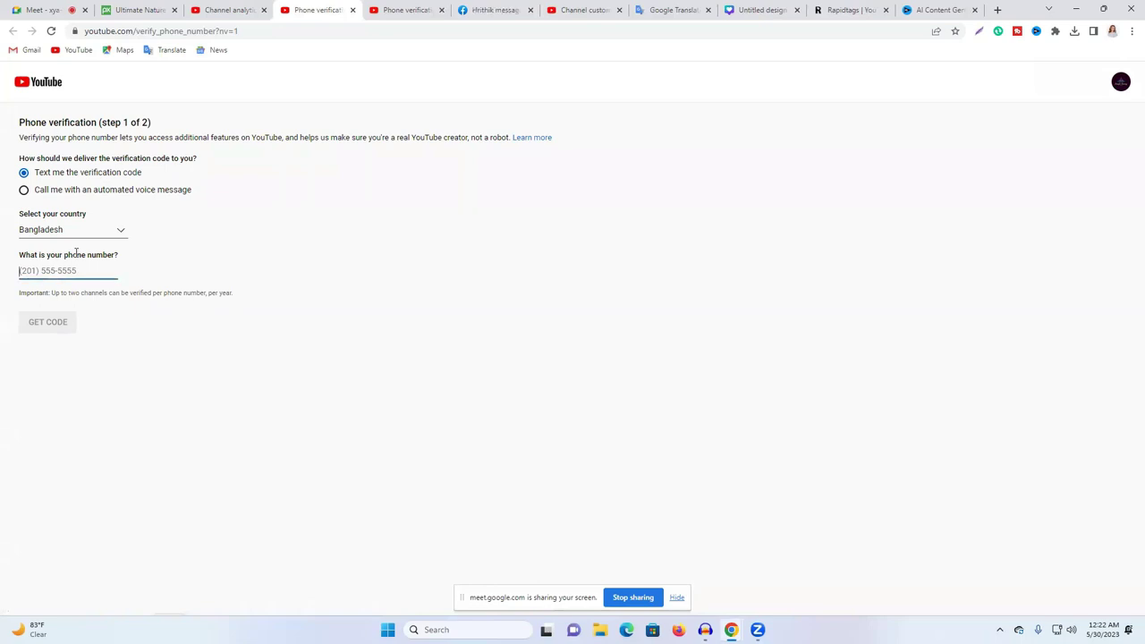
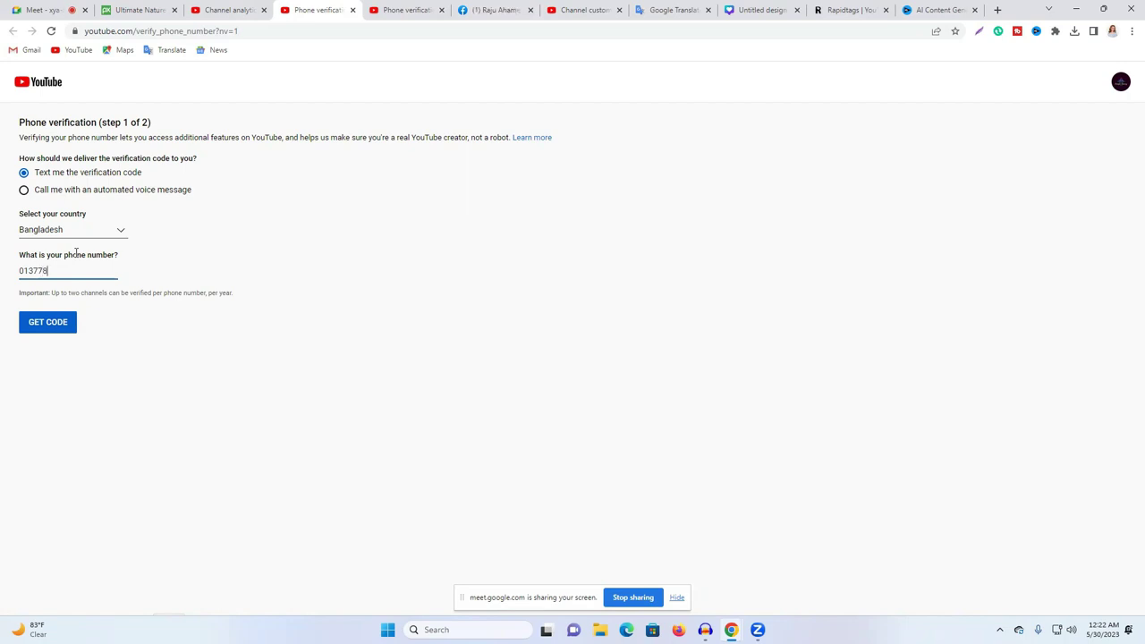
{"action": "left_click", "coordinate": [69, 325]}
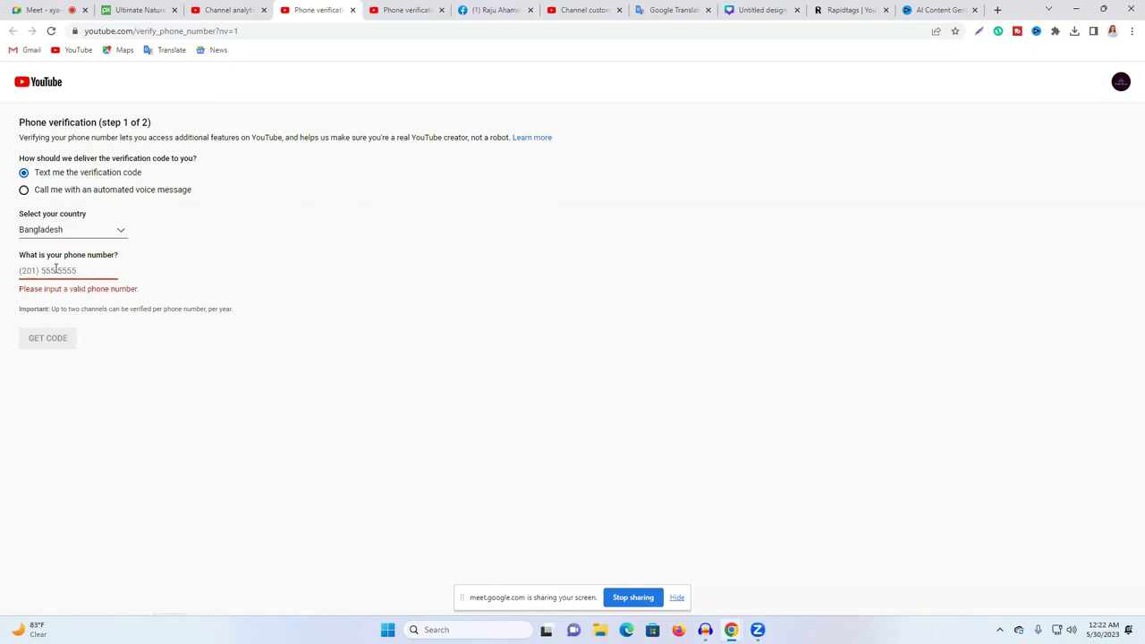
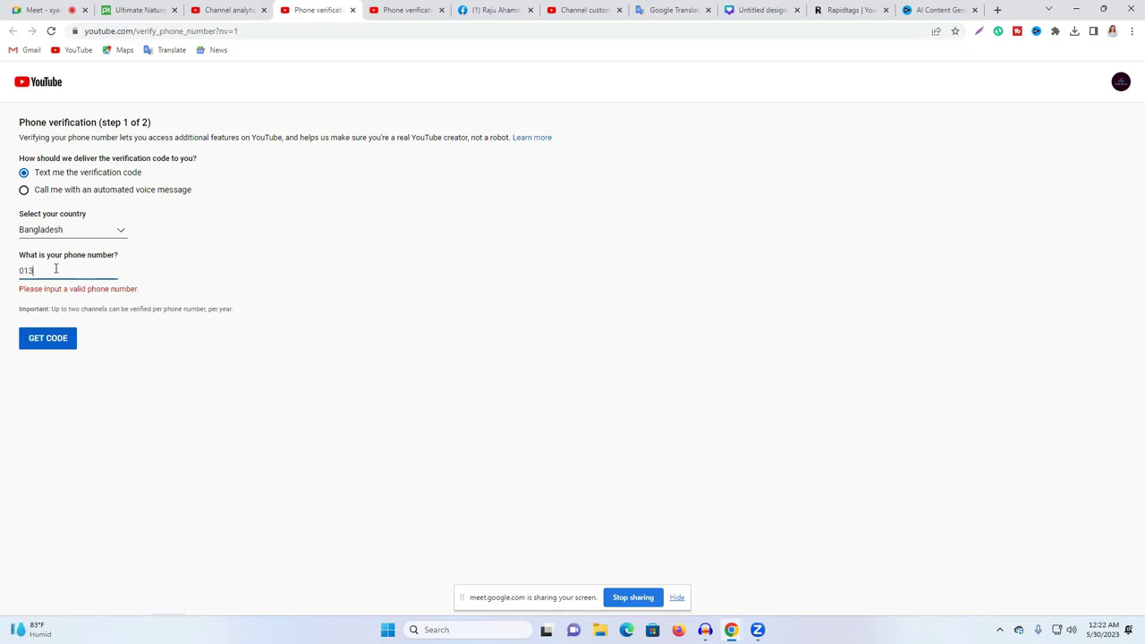
{"action": "double_click", "coordinate": [55, 268]}
{"action": "right_click", "coordinate": [55, 268]}
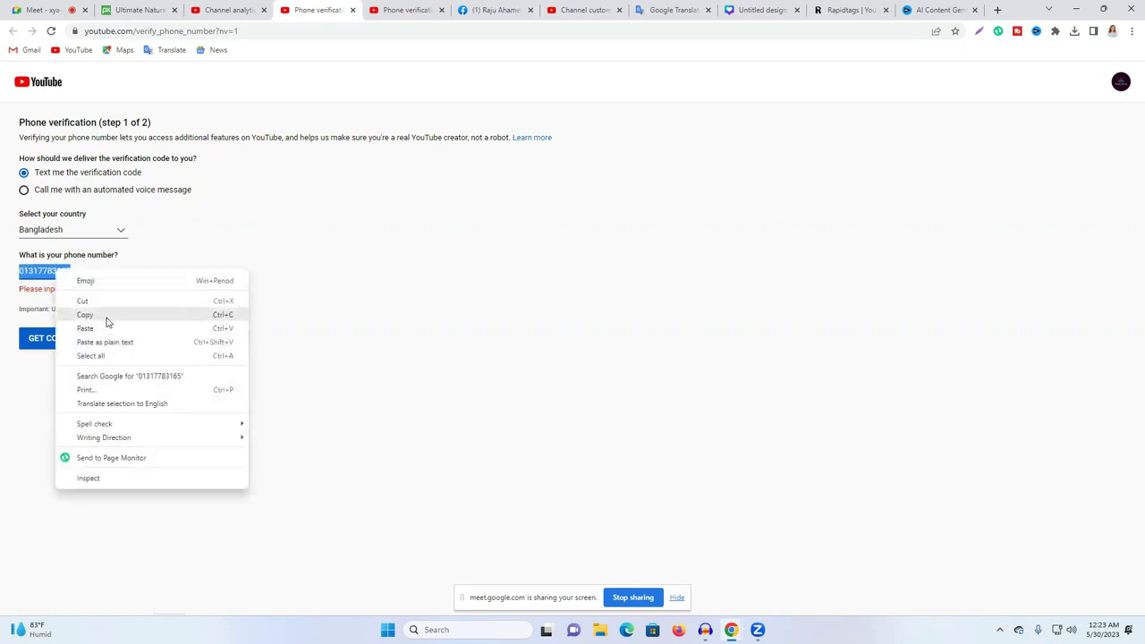
{"action": "left_click", "coordinate": [105, 315]}
{"action": "left_click", "coordinate": [79, 234]}
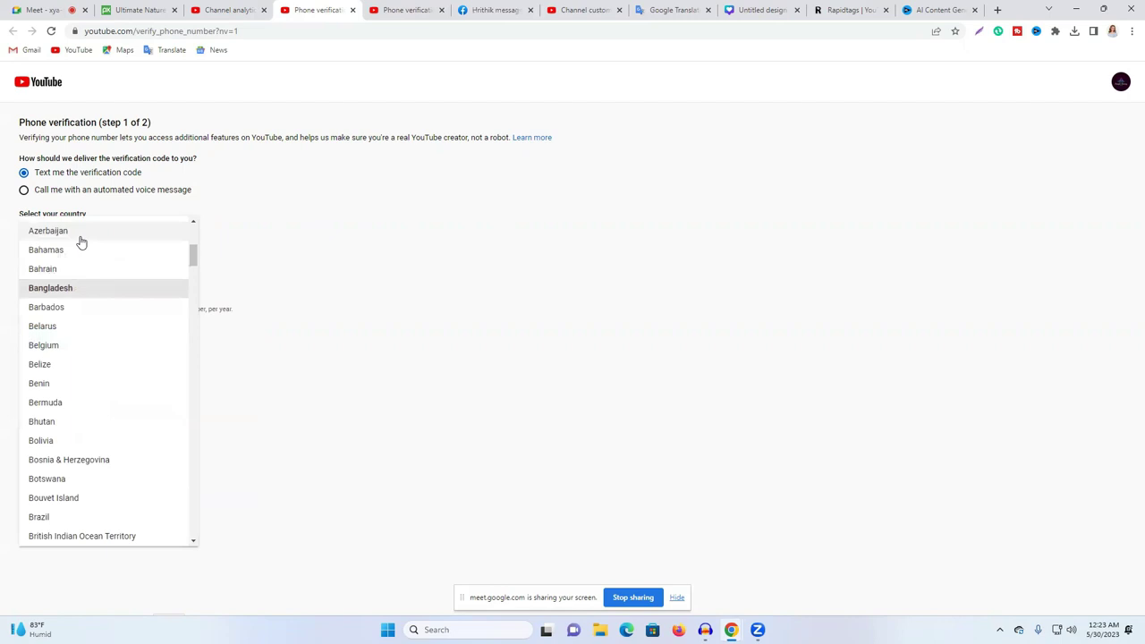
{"action": "left_click", "coordinate": [75, 288]}
{"action": "left_click", "coordinate": [48, 342]}
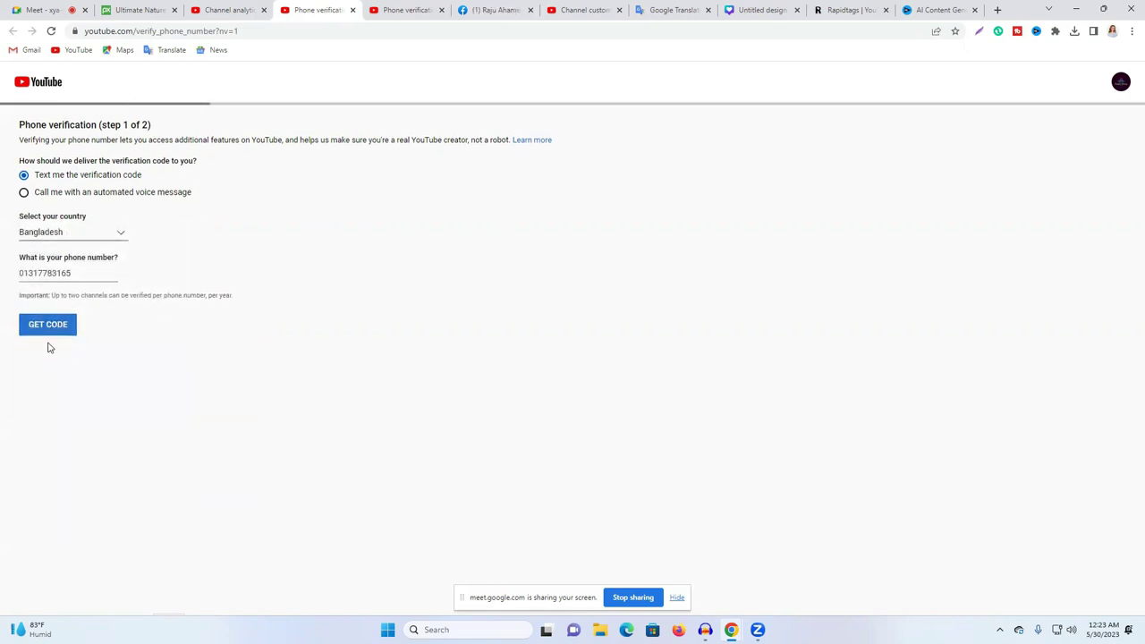
Step: Submit the received verification code, then pick 'Untitled design (9)' as the custom thumbnail
{"action": "left_click", "coordinate": [44, 192]}
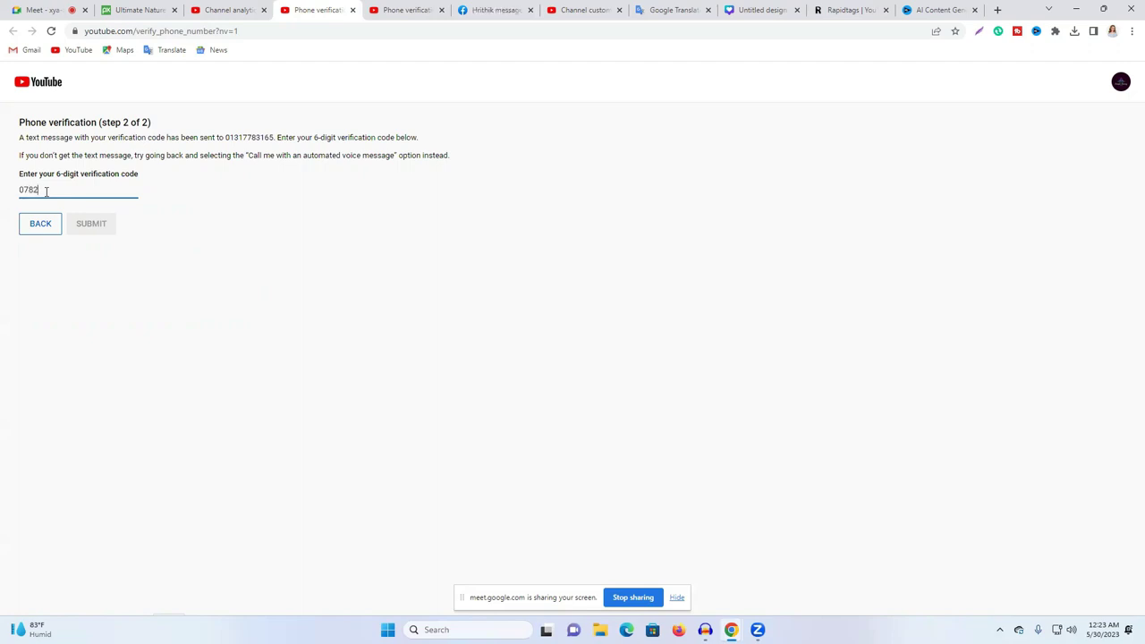
{"action": "type", "text": "3"}
{"action": "left_click", "coordinate": [89, 223]}
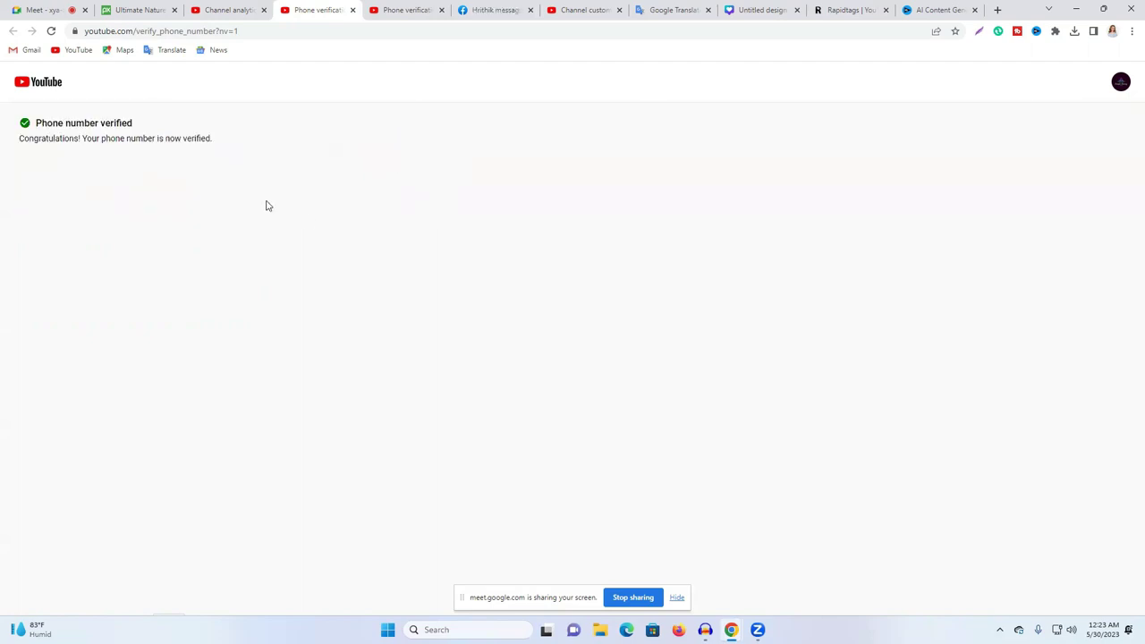
{"action": "left_click", "coordinate": [353, 11]}
{"action": "left_click", "coordinate": [358, 273]}
{"action": "left_click", "coordinate": [130, 111]}
Step: Upload 'Untitled design (9)' as the thumbnail and set Audience to 'No, it's not made for kids'
{"action": "left_click", "coordinate": [472, 302]}
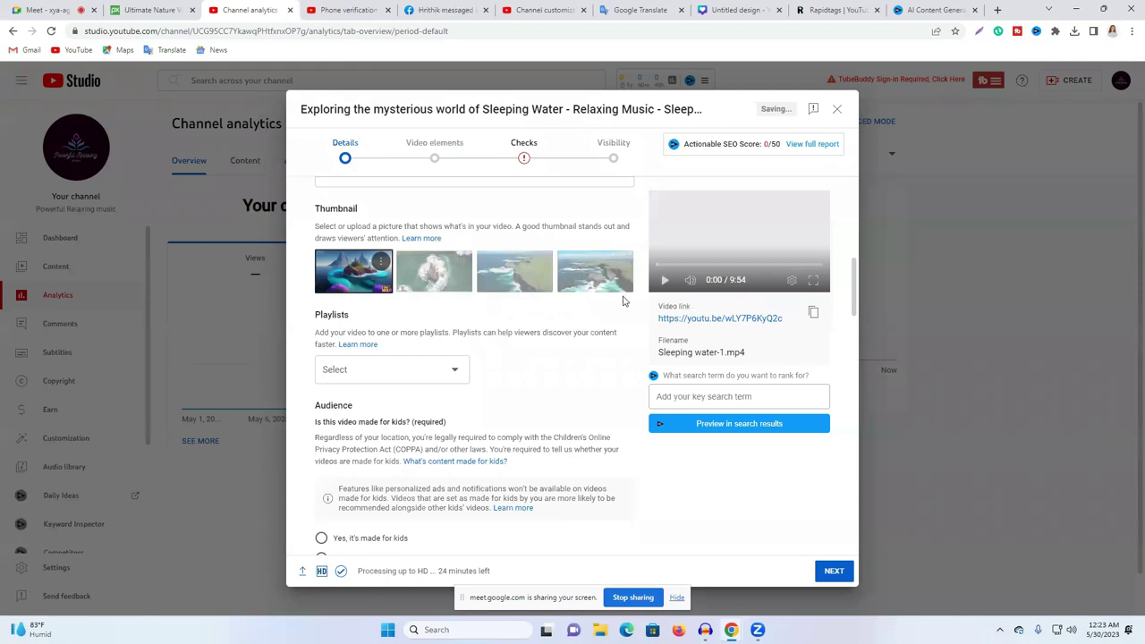
{"action": "scroll", "coordinate": [367, 300], "scroll_direction": "up", "scroll_amount": 2}
{"action": "scroll", "coordinate": [442, 322], "scroll_direction": "down", "scroll_amount": 5}
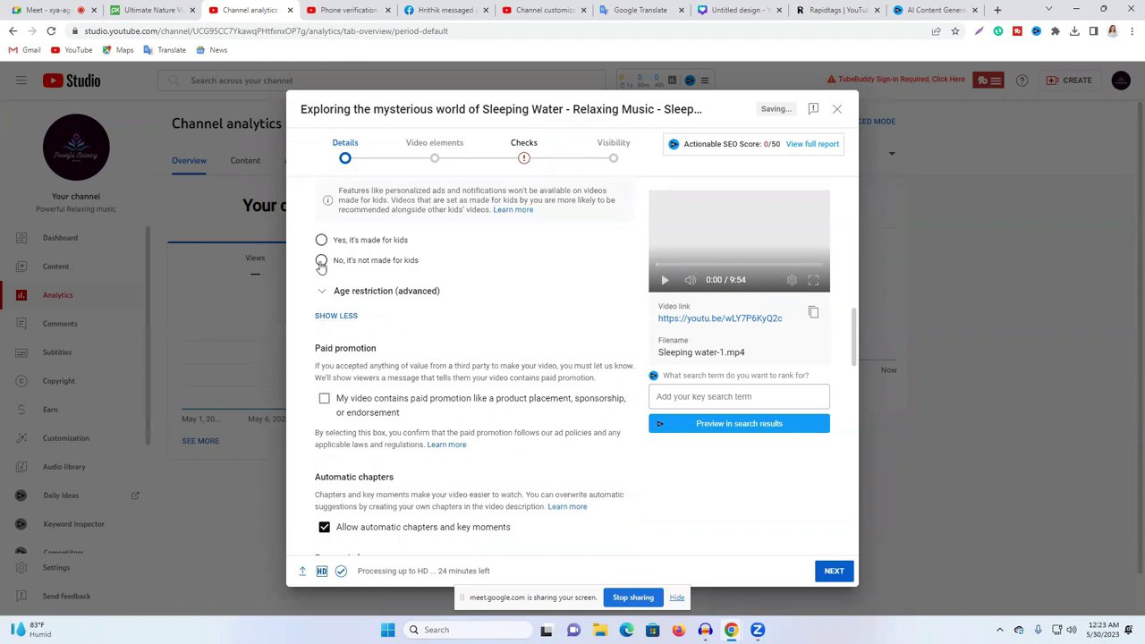
{"action": "left_click", "coordinate": [323, 260]}
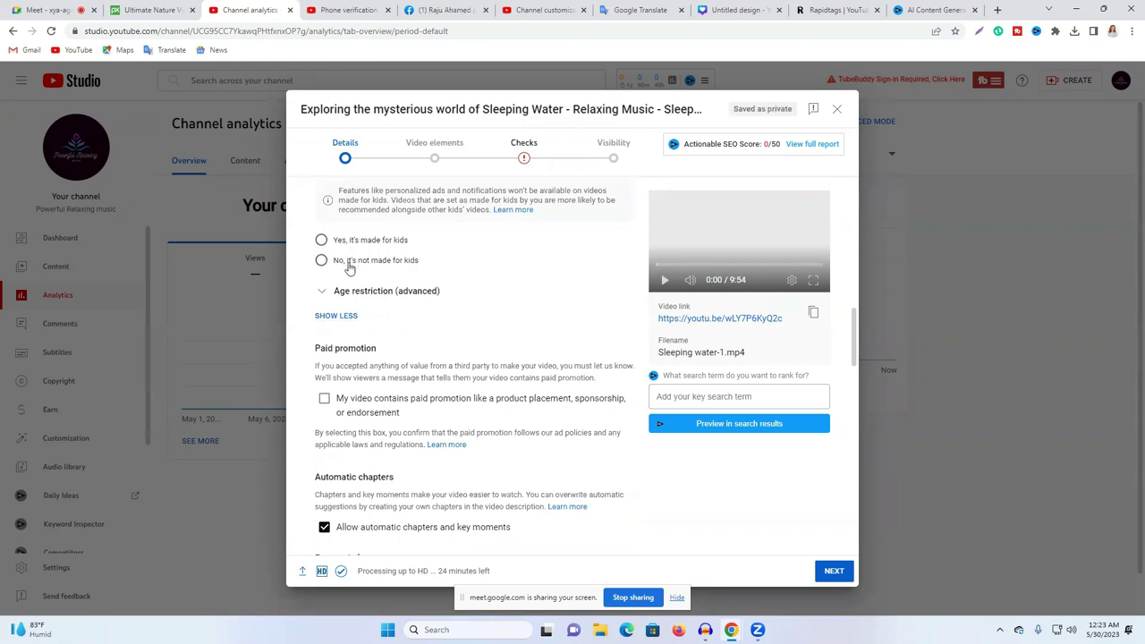
{"action": "scroll", "coordinate": [429, 289], "scroll_direction": "down", "scroll_amount": 2}
{"action": "scroll", "coordinate": [429, 305], "scroll_direction": "down", "scroll_amount": 3}
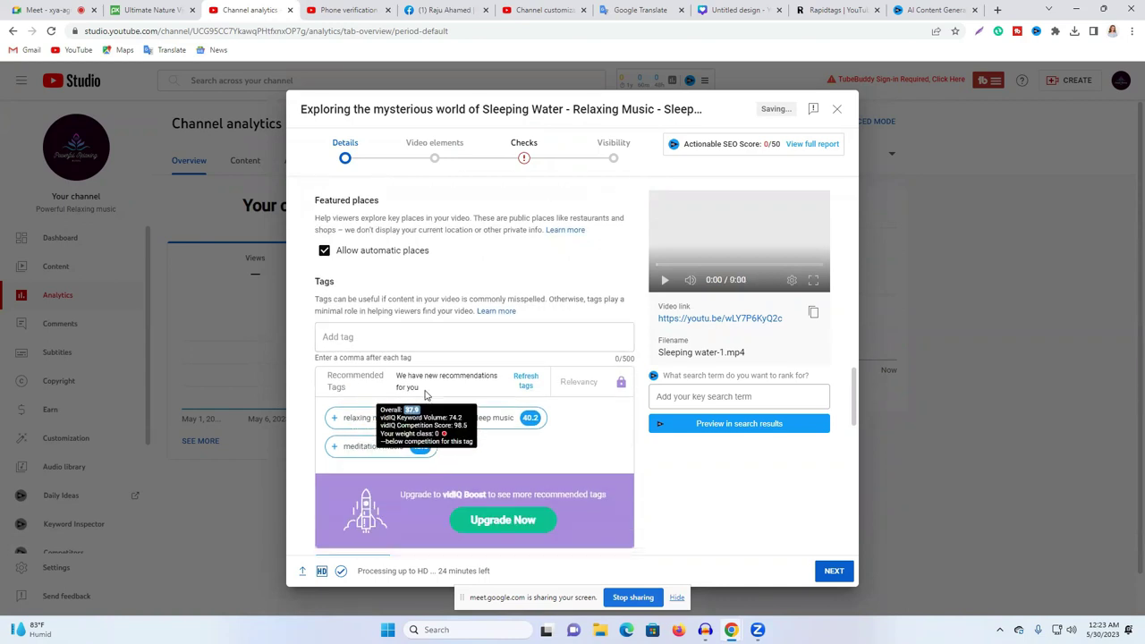
Step: Paste the Rapidtags list into Tags and add the recommended tag 'relaxing music sleep' (483/500)
{"action": "left_click", "coordinate": [833, 9]}
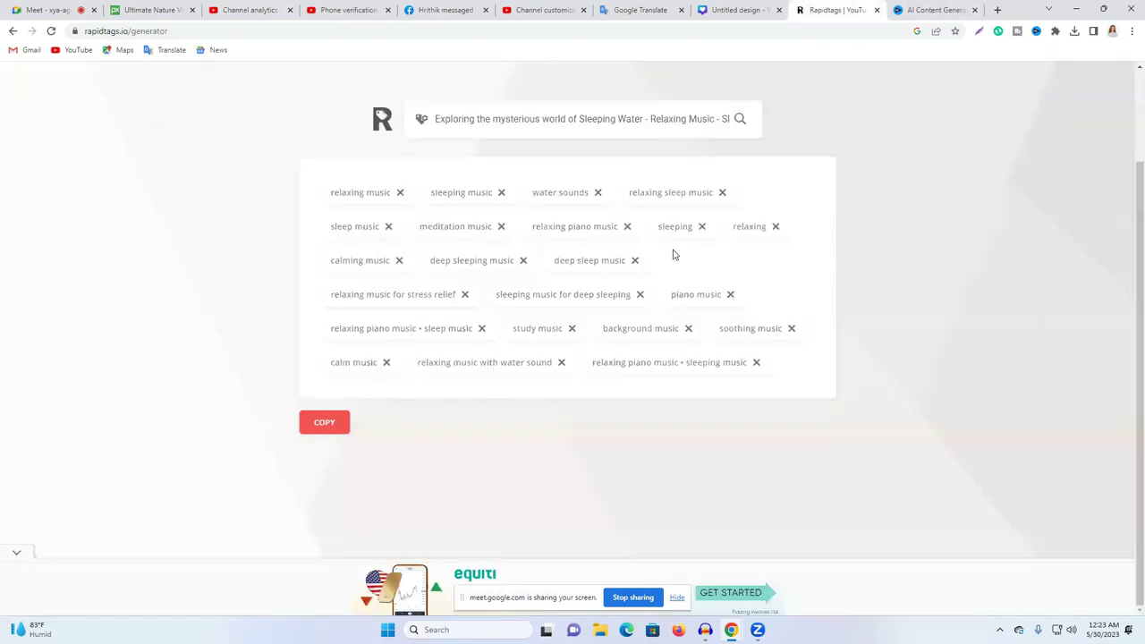
{"action": "left_click", "coordinate": [325, 422]}
{"action": "left_click", "coordinate": [229, 9]}
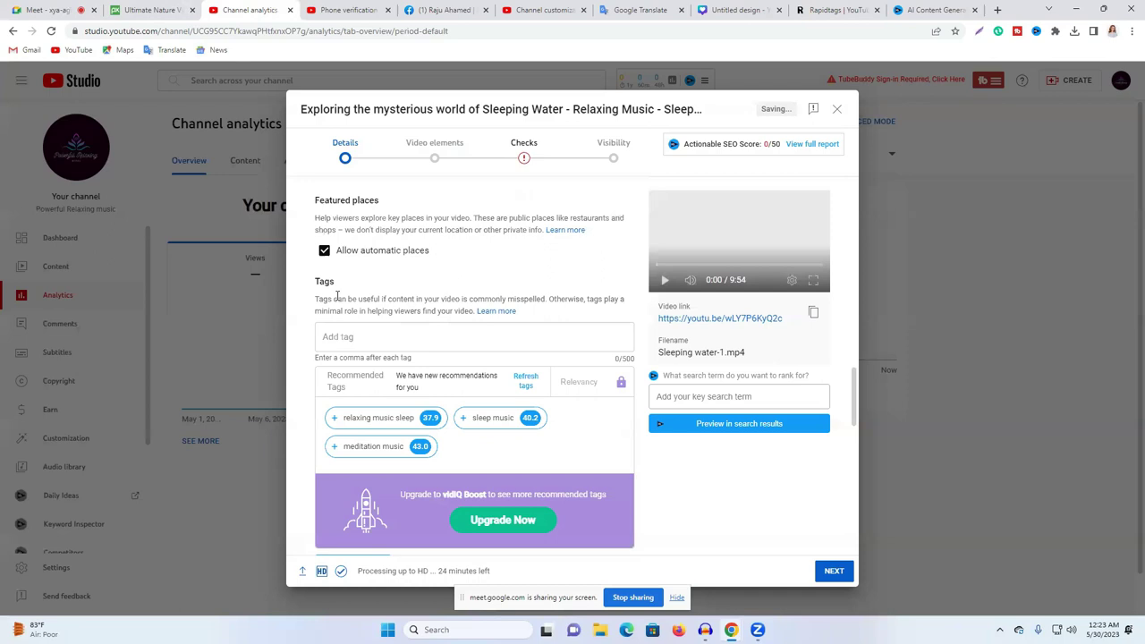
{"action": "left_click", "coordinate": [379, 336]}
{"action": "key", "text": "ctrl+v"}
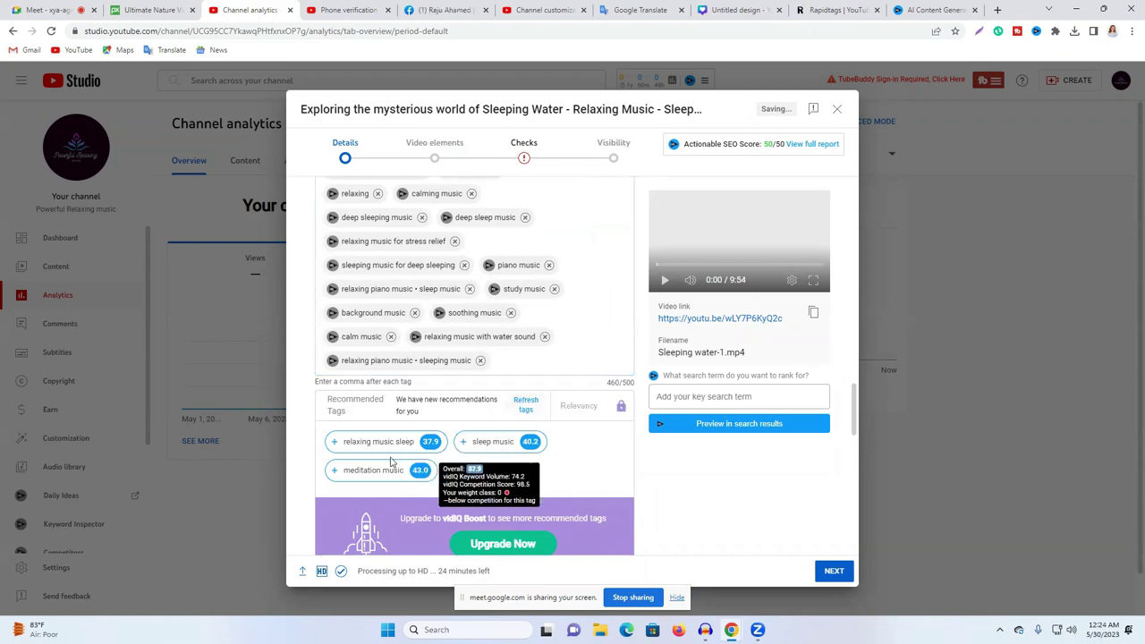
{"action": "left_click", "coordinate": [332, 443]}
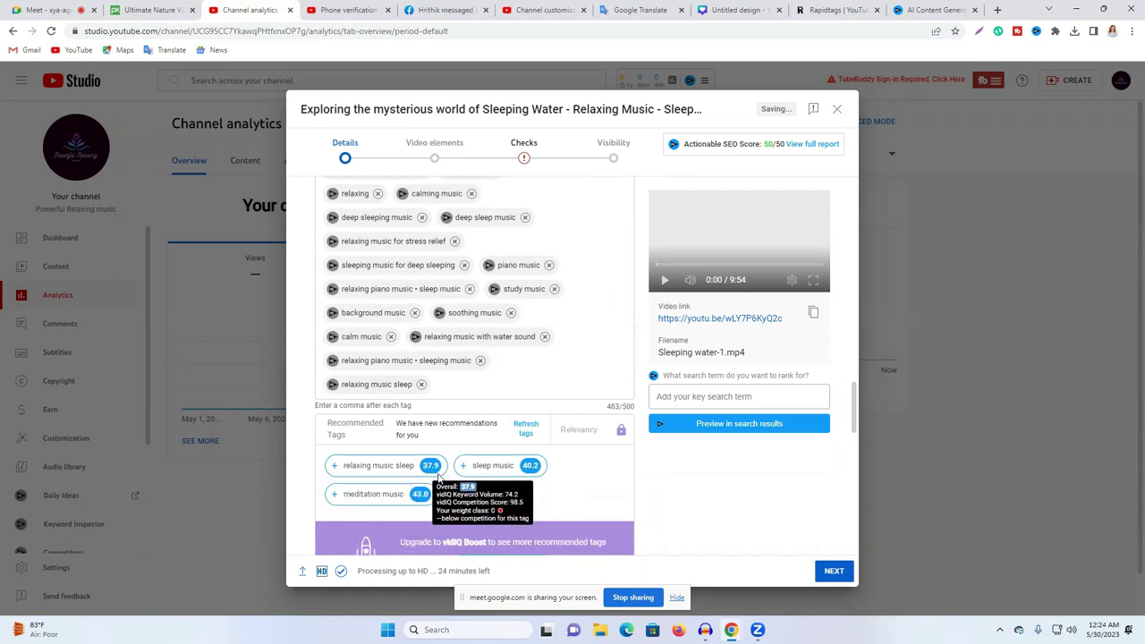
{"action": "scroll", "coordinate": [436, 412], "scroll_direction": "up", "scroll_amount": 2}
{"action": "scroll", "coordinate": [436, 430], "scroll_direction": "down", "scroll_amount": 2}
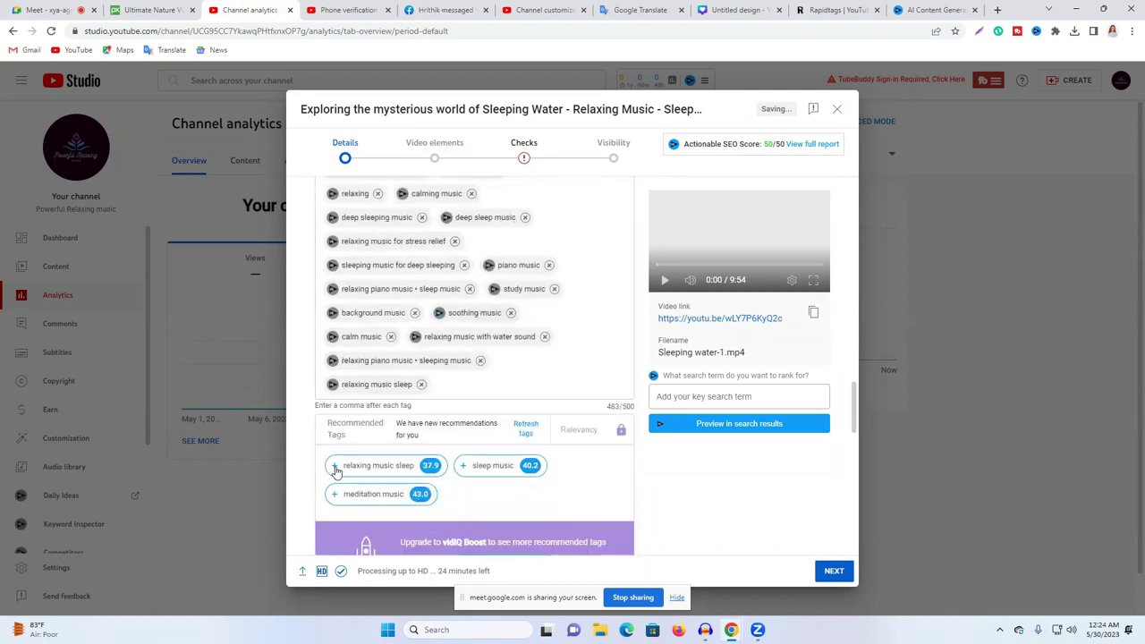
{"action": "mouse_move", "coordinate": [464, 469]}
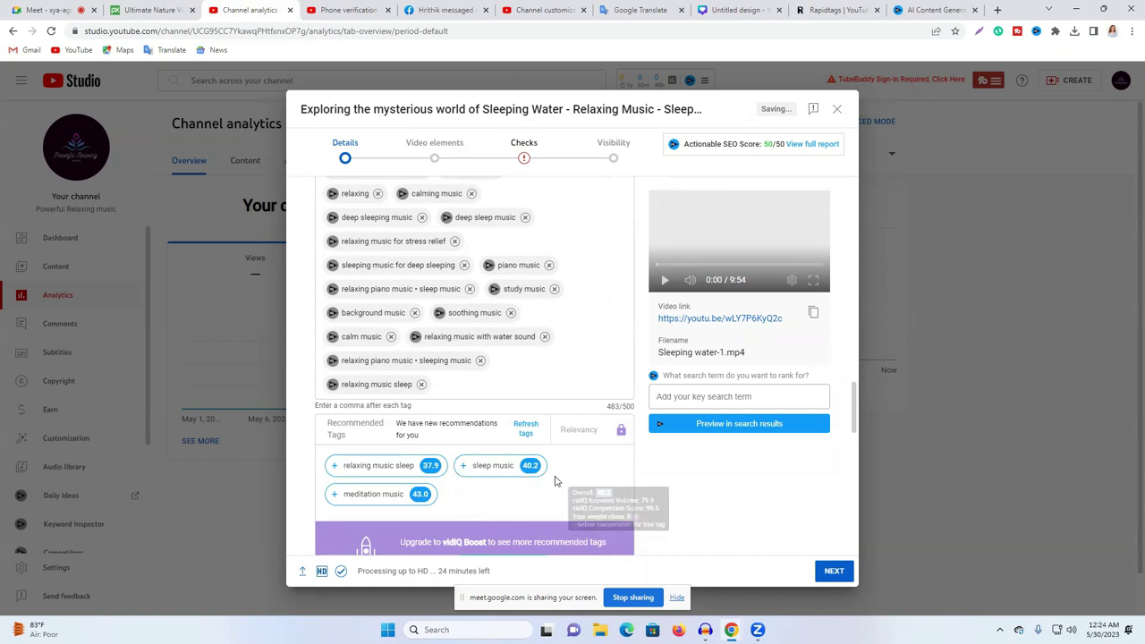
{"action": "scroll", "coordinate": [515, 448], "scroll_direction": "down", "scroll_amount": 3}
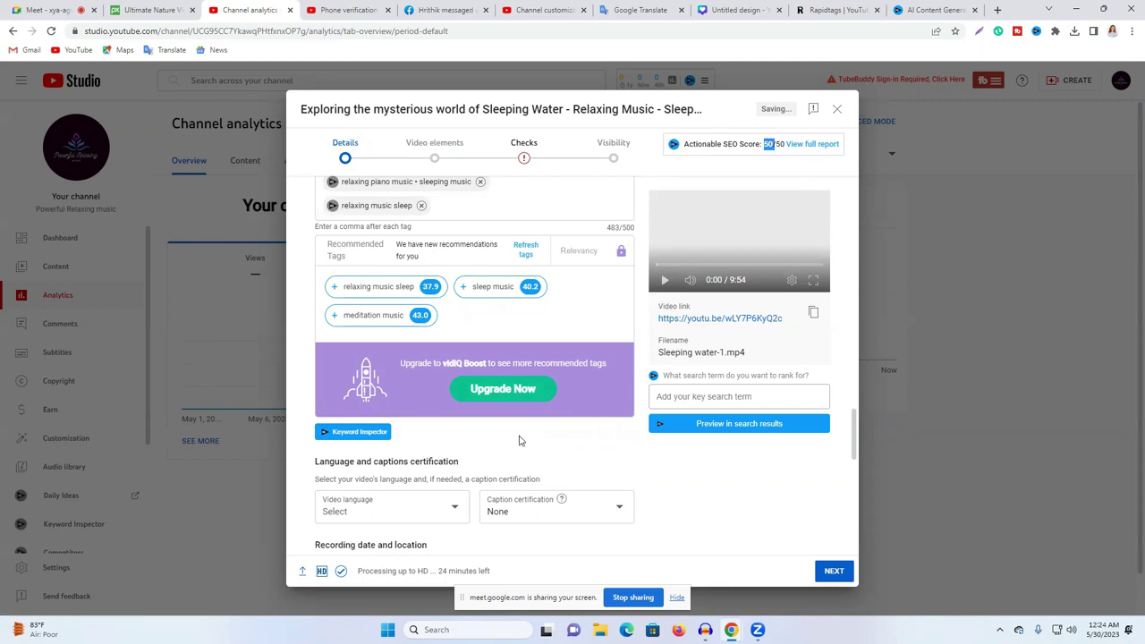
Step: Set the Sleeping Water upload's category to Travel & Events and continue to Video elements
{"action": "scroll", "coordinate": [524, 380], "scroll_direction": "down", "scroll_amount": 4}
{"action": "scroll", "coordinate": [427, 383], "scroll_direction": "down", "scroll_amount": 3}
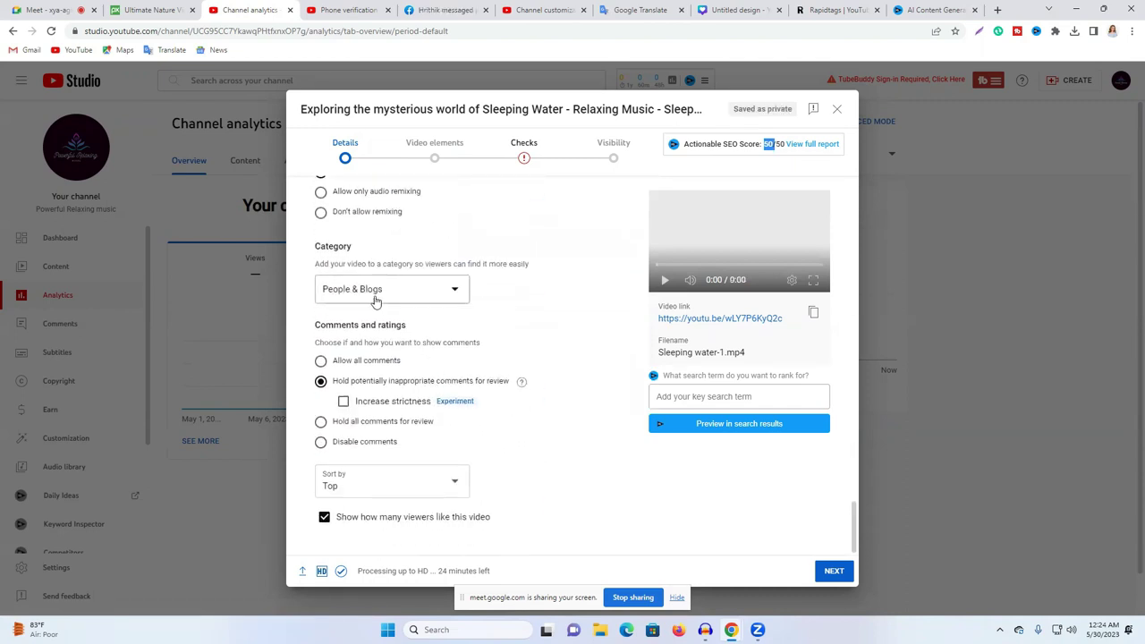
{"action": "left_click", "coordinate": [394, 295]}
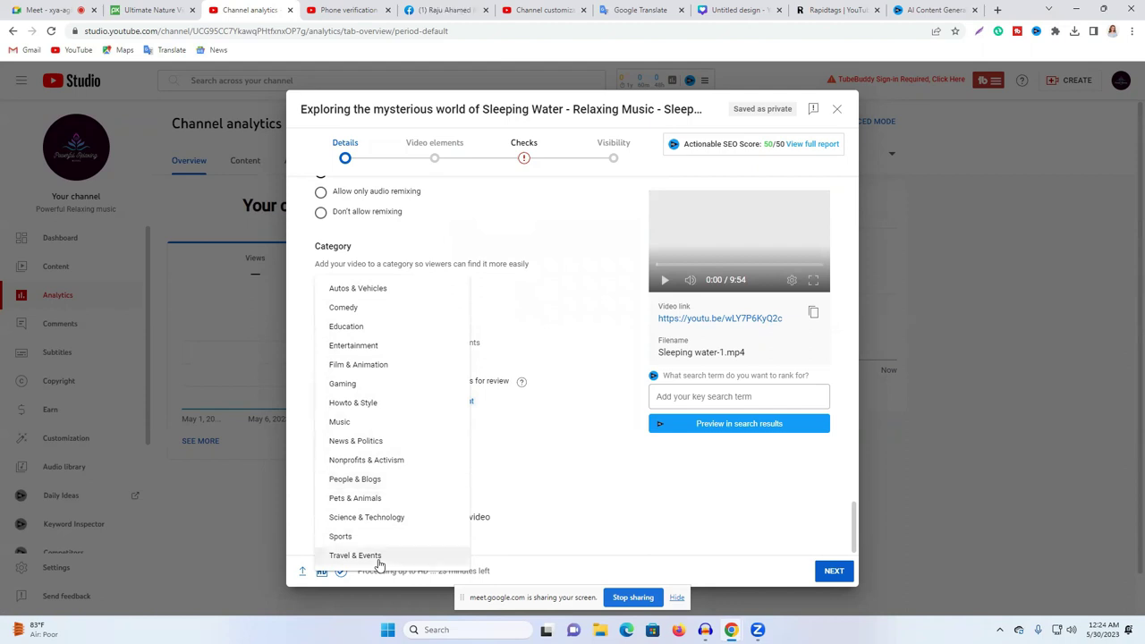
{"action": "left_click", "coordinate": [377, 557]}
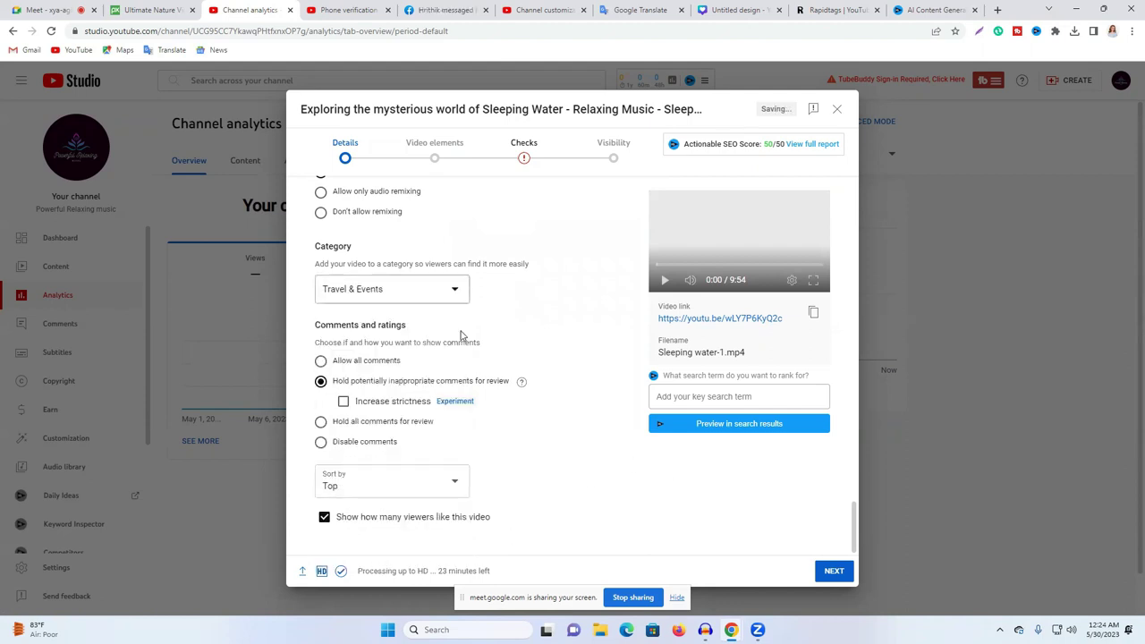
{"action": "left_click", "coordinate": [832, 573]}
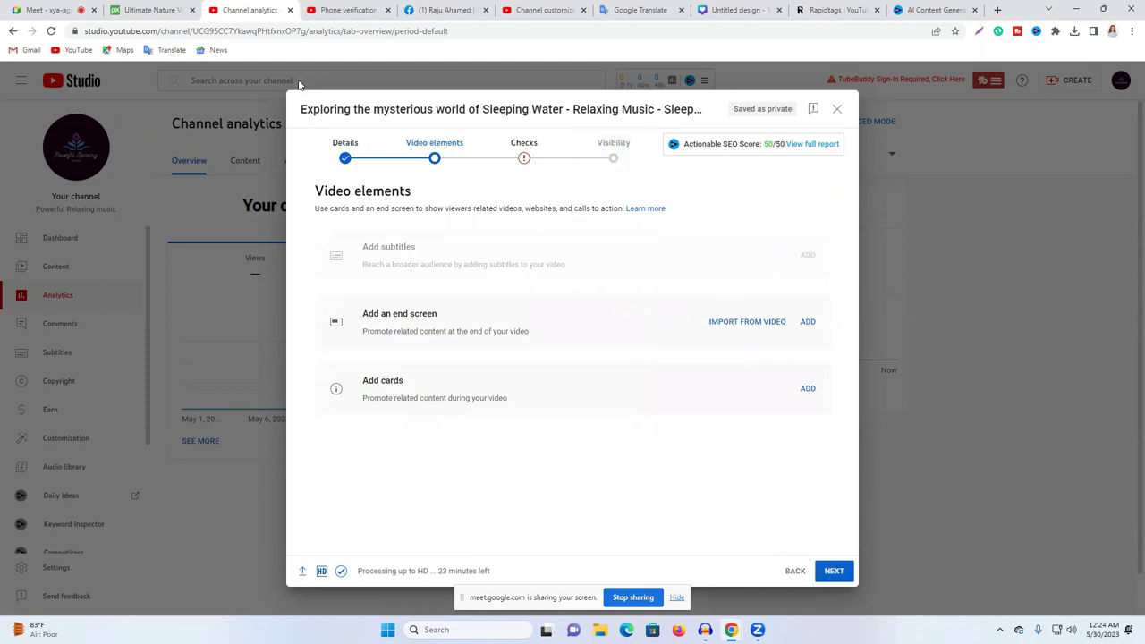
Step: Discard the cards, advance to Checks, dismiss the intro popup and view the Content ID claim details
{"action": "left_click", "coordinate": [808, 390]}
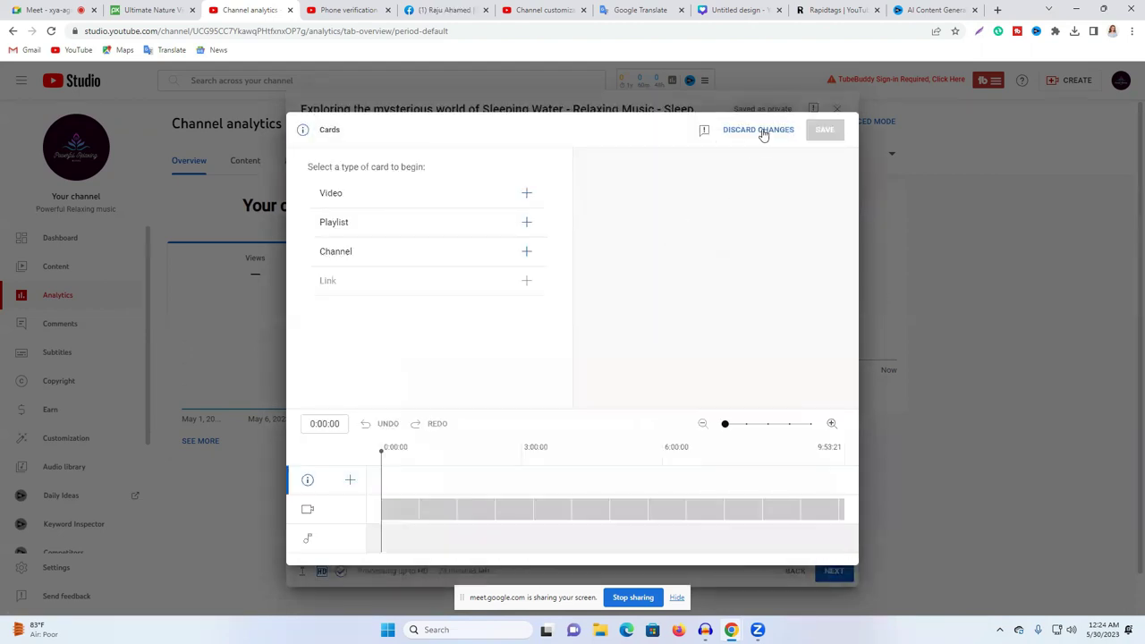
{"action": "left_click", "coordinate": [761, 131]}
{"action": "left_click", "coordinate": [834, 573]}
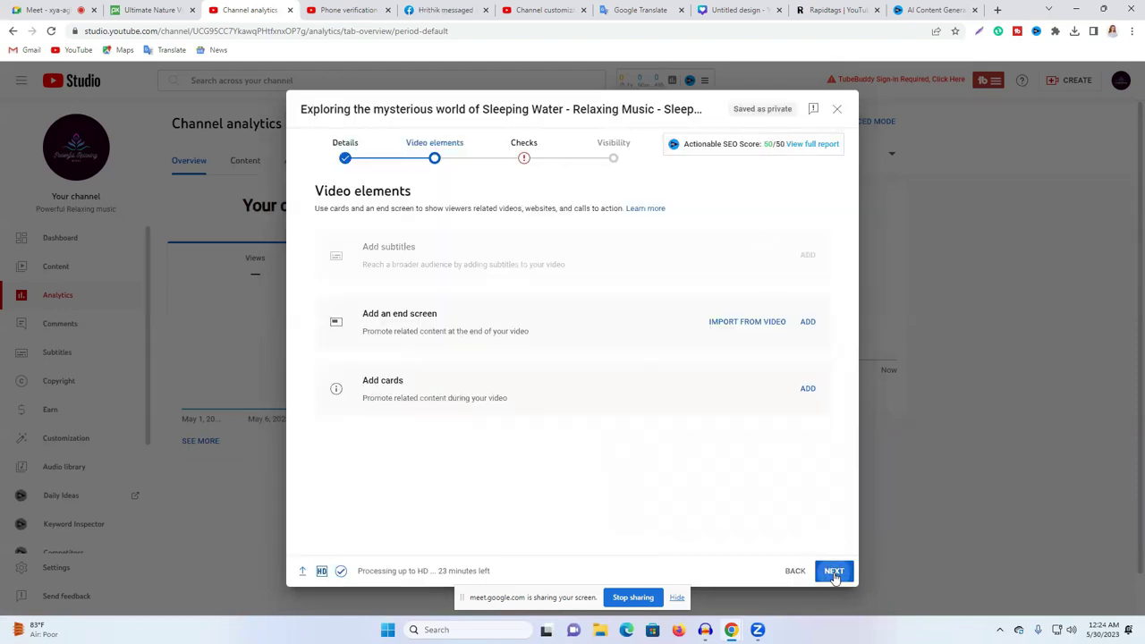
{"action": "left_click", "coordinate": [595, 261]}
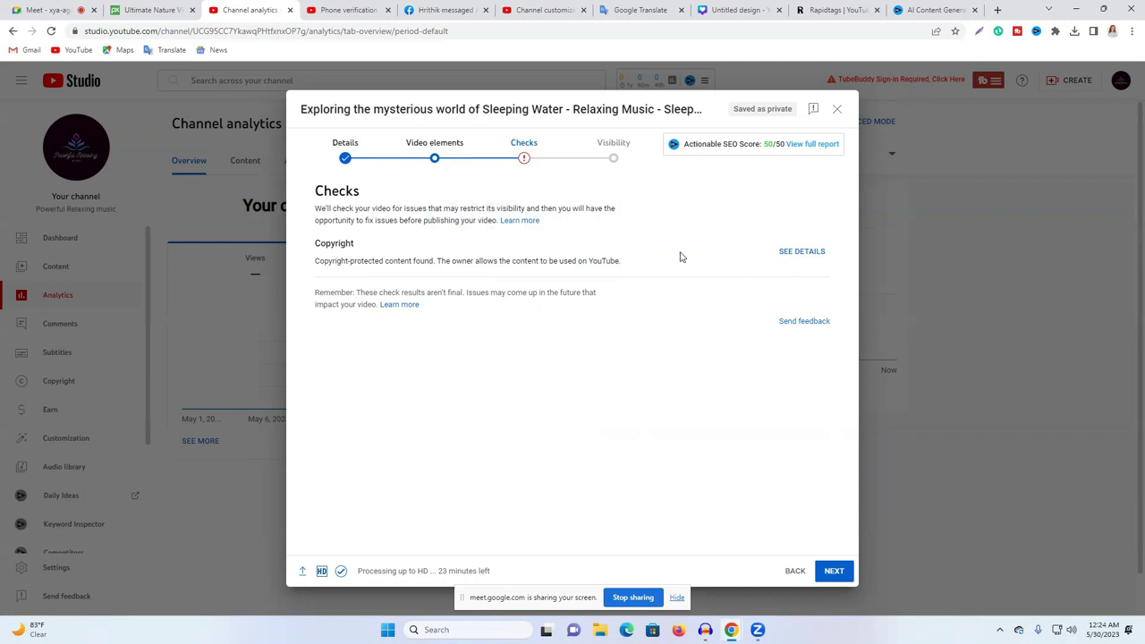
{"action": "left_click", "coordinate": [791, 255]}
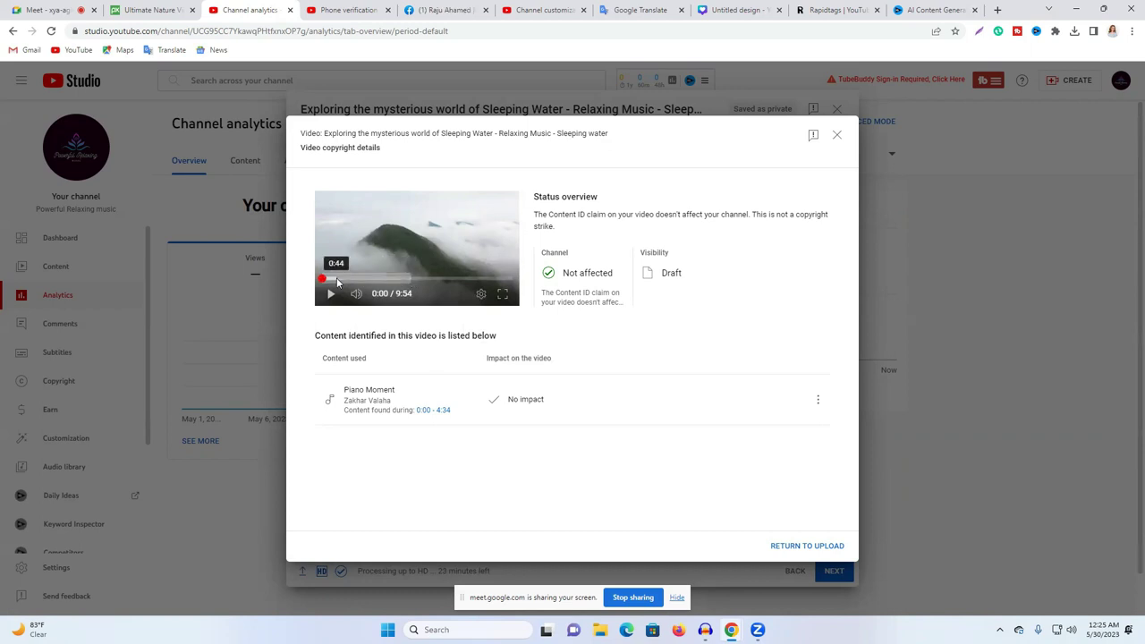
{"action": "mouse_move", "coordinate": [435, 420]}
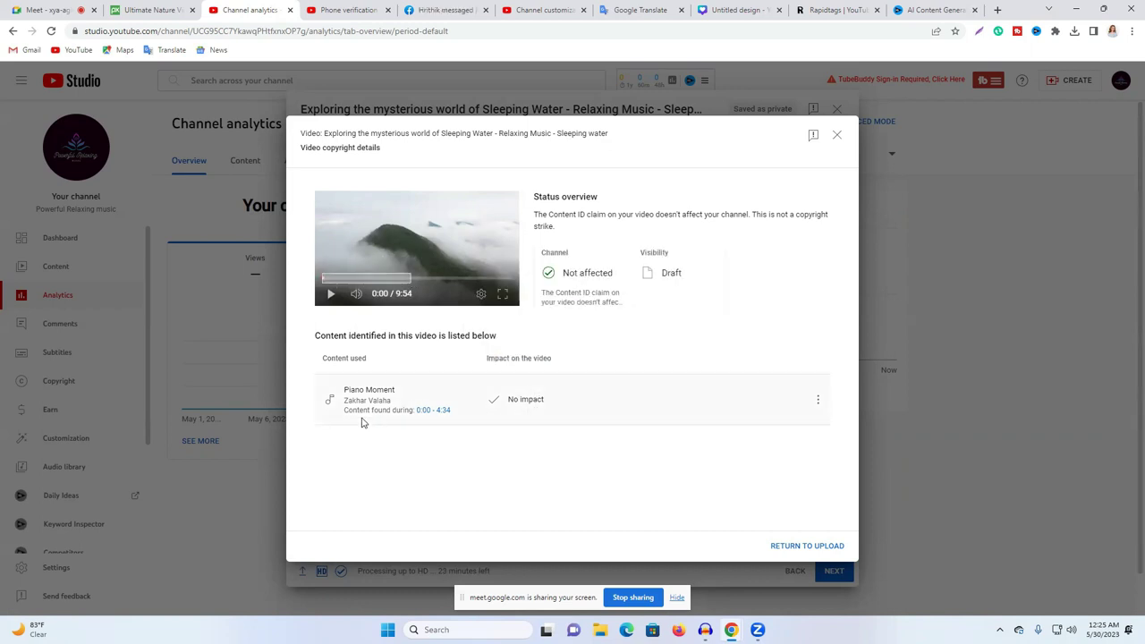
{"action": "triple_click", "coordinate": [347, 395]}
{"action": "triple_click", "coordinate": [351, 401]}
{"action": "triple_click", "coordinate": [350, 401]}
{"action": "left_click", "coordinate": [818, 400]}
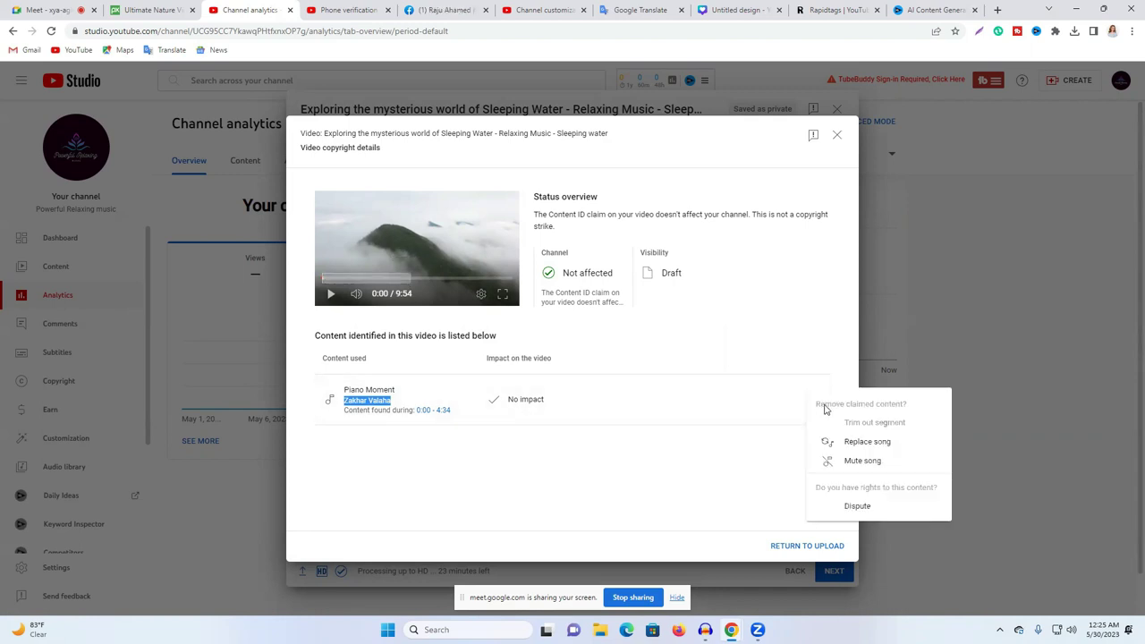
{"action": "left_click", "coordinate": [852, 461]}
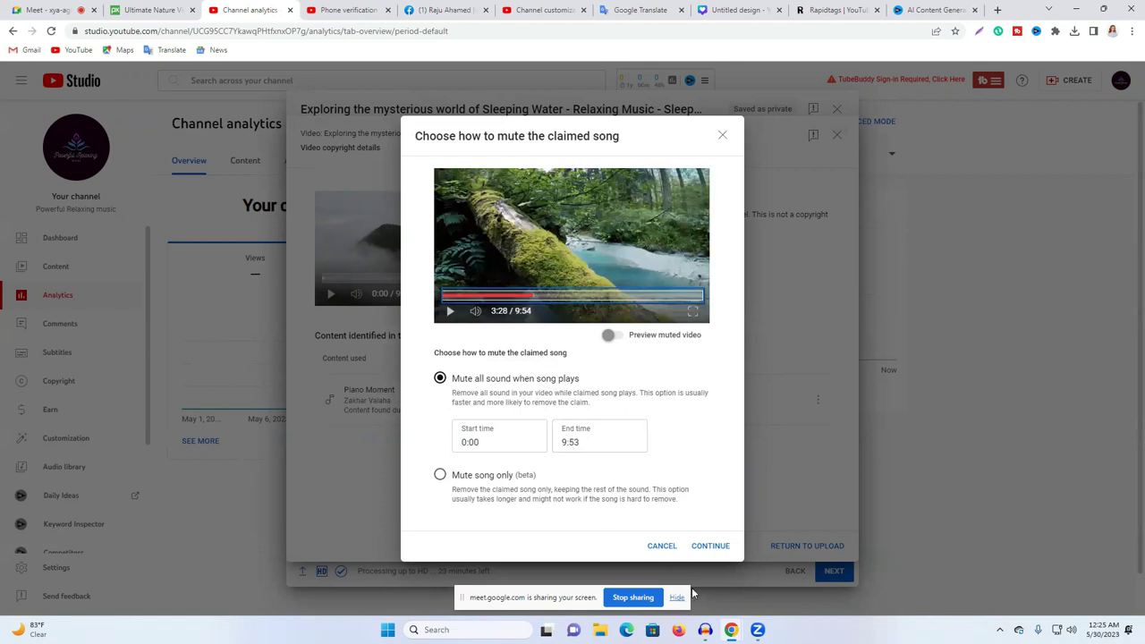
{"action": "left_click", "coordinate": [441, 475]}
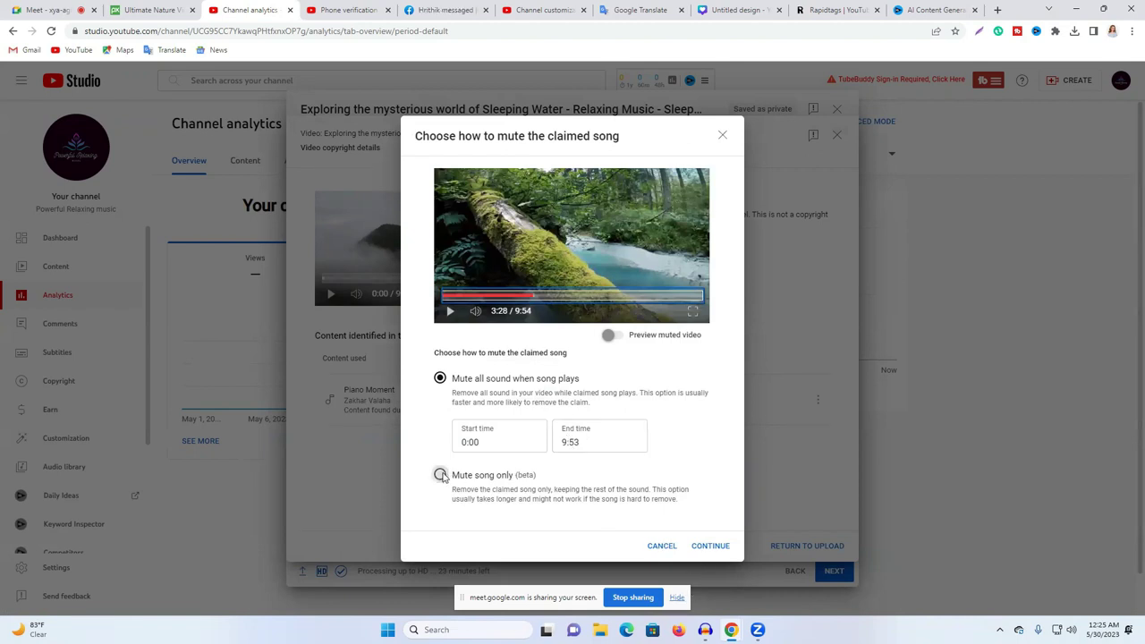
{"action": "left_click", "coordinate": [511, 296]}
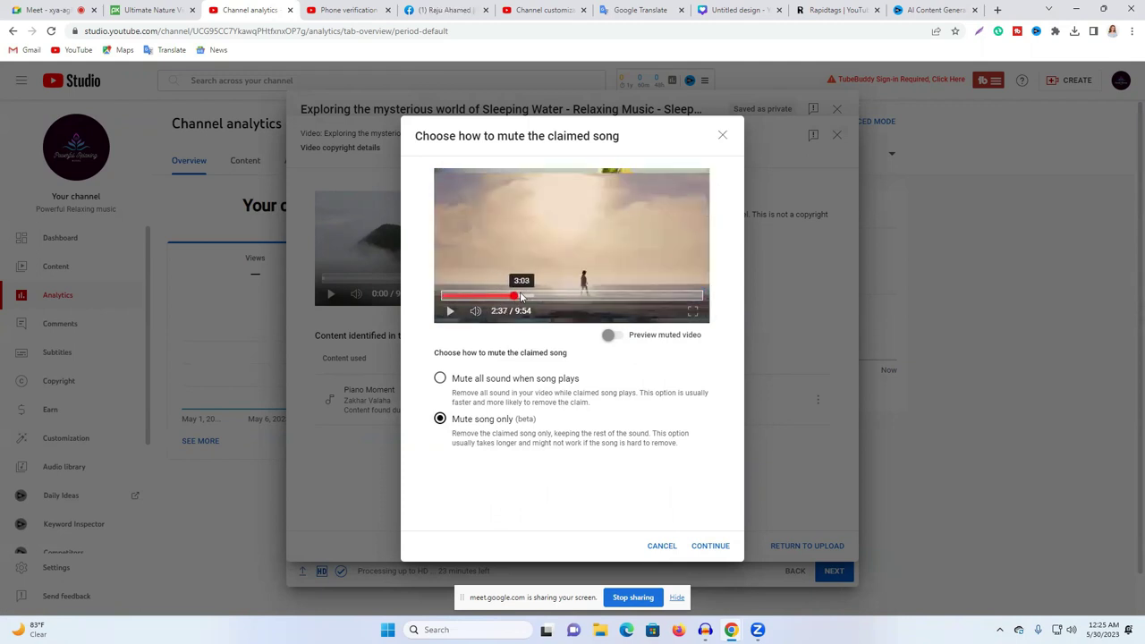
{"action": "left_click", "coordinate": [522, 296]}
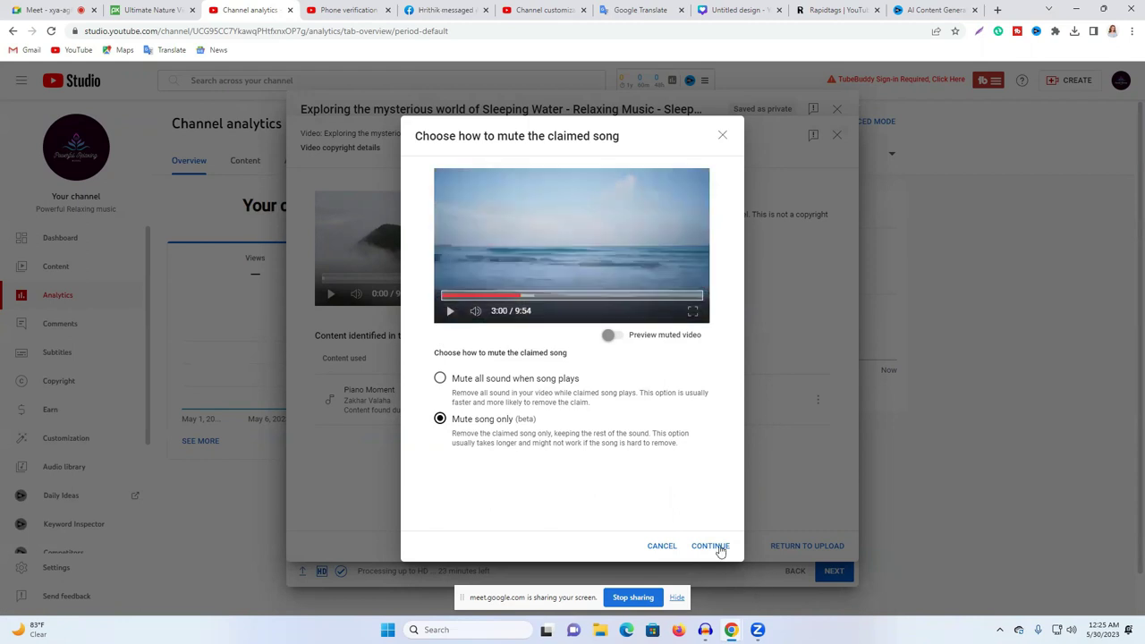
{"action": "left_click", "coordinate": [662, 546]}
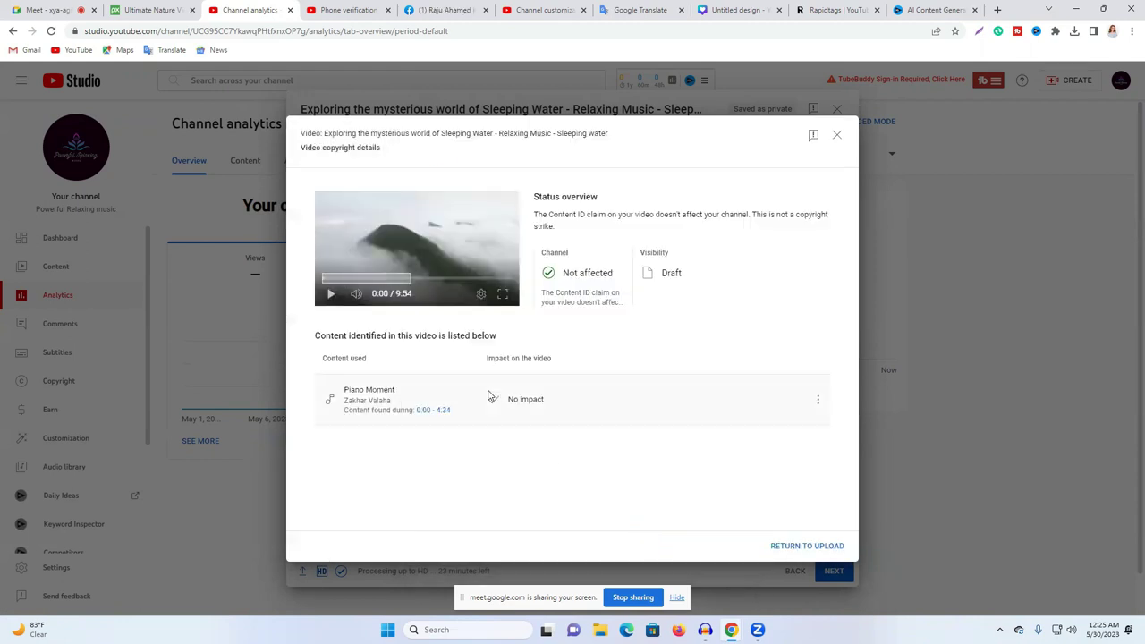
{"action": "left_click", "coordinate": [787, 547]}
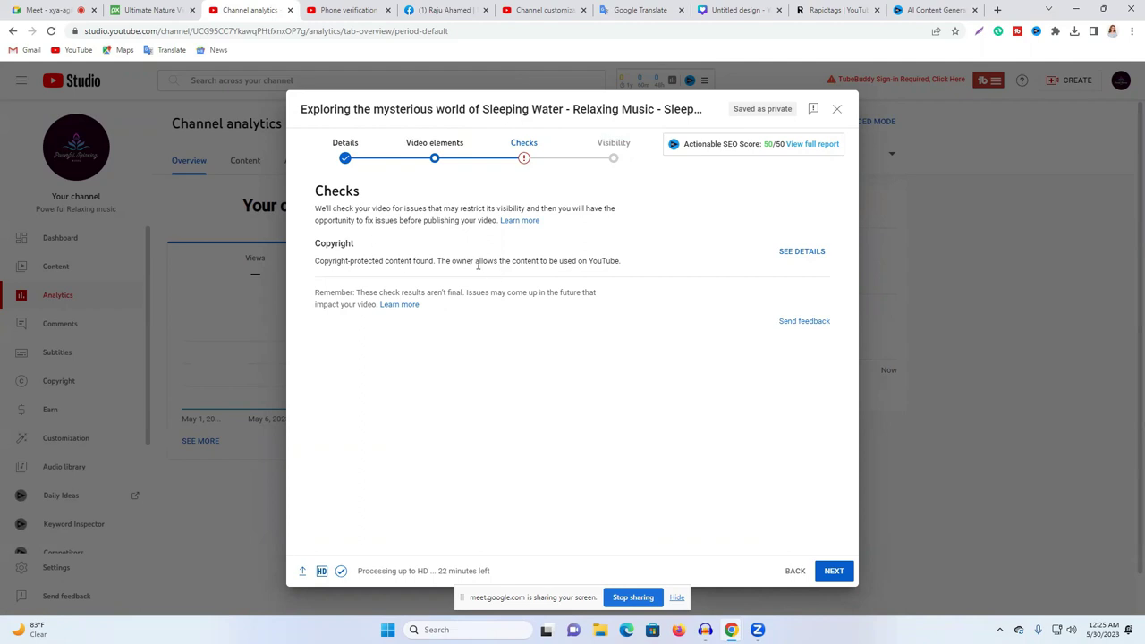
Step: Set the Sleeping Water video's visibility to Public, publish it and close the confirmation
{"action": "left_click", "coordinate": [834, 573]}
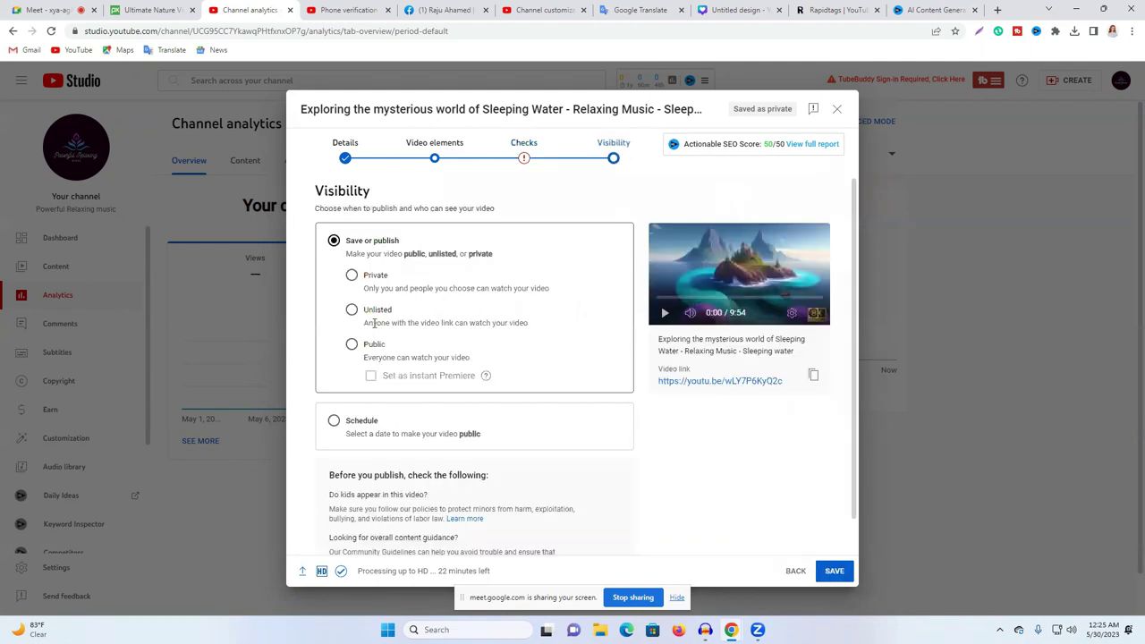
{"action": "left_click", "coordinate": [351, 343]}
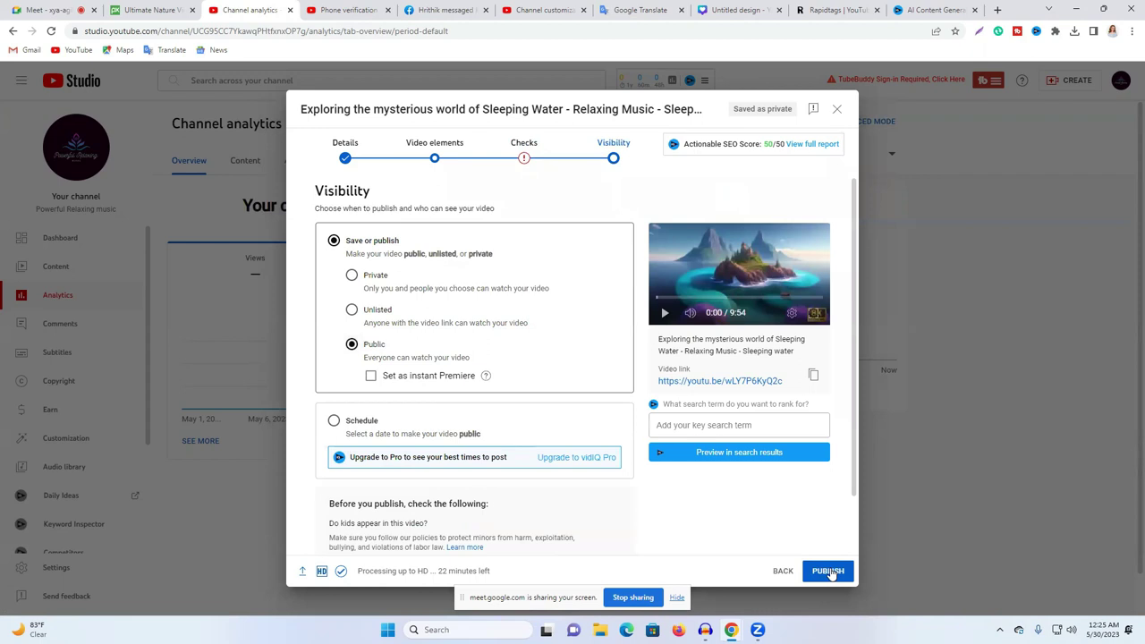
{"action": "left_click", "coordinate": [828, 571]}
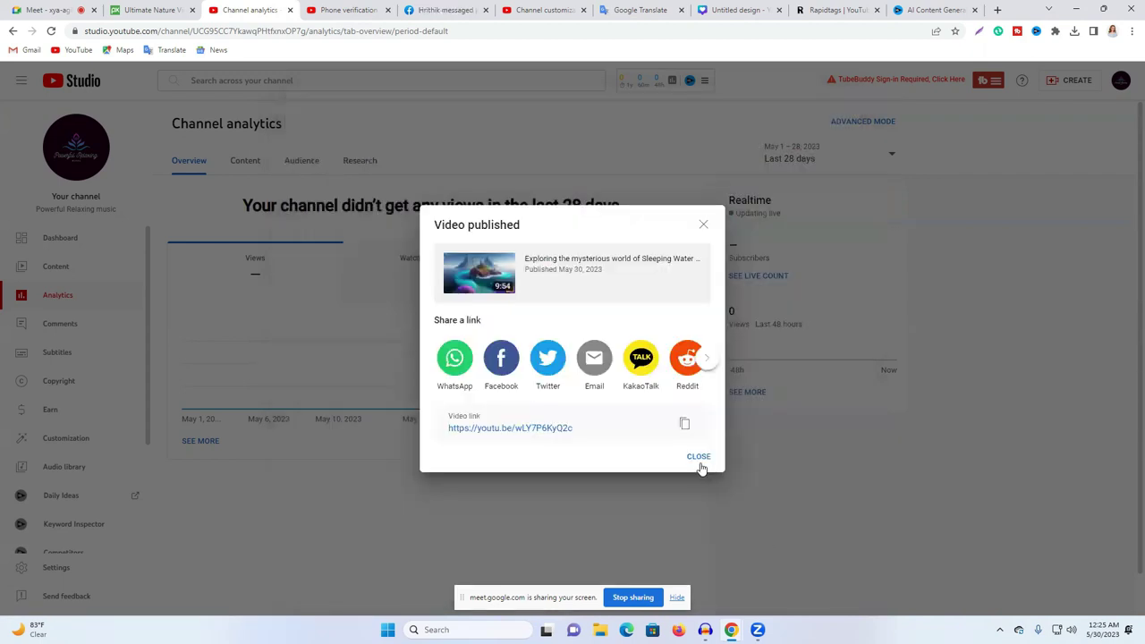
{"action": "left_click", "coordinate": [699, 458]}
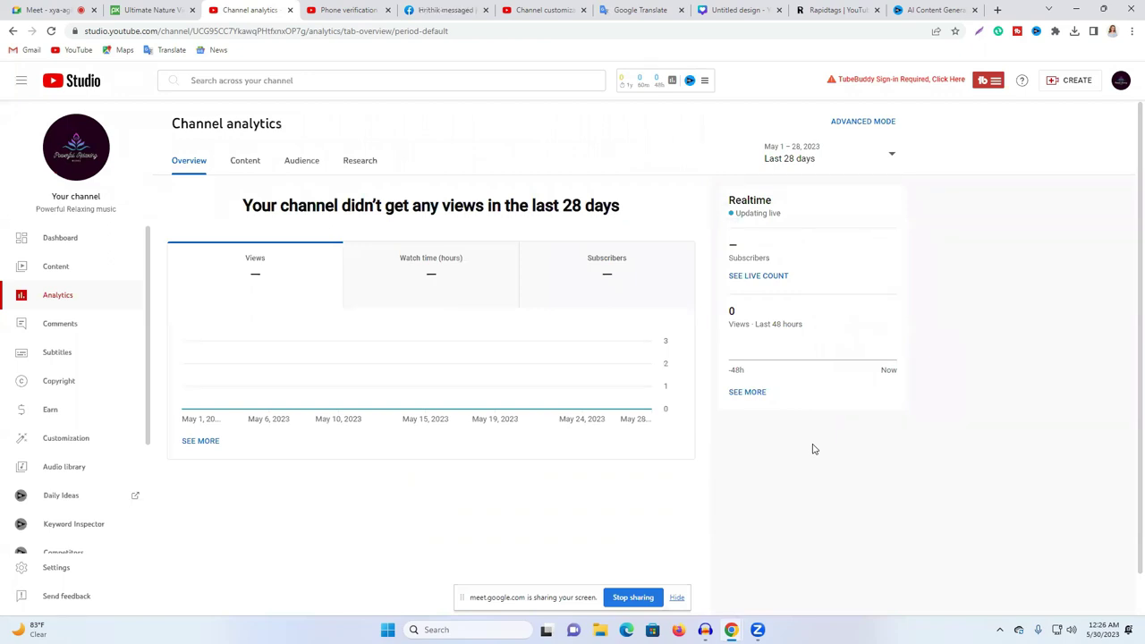
Step: Go to the Powerful Relaxing music channel page from the account menu and show its Videos tab
{"action": "left_click", "coordinate": [1121, 82]}
{"action": "left_click", "coordinate": [1051, 162]}
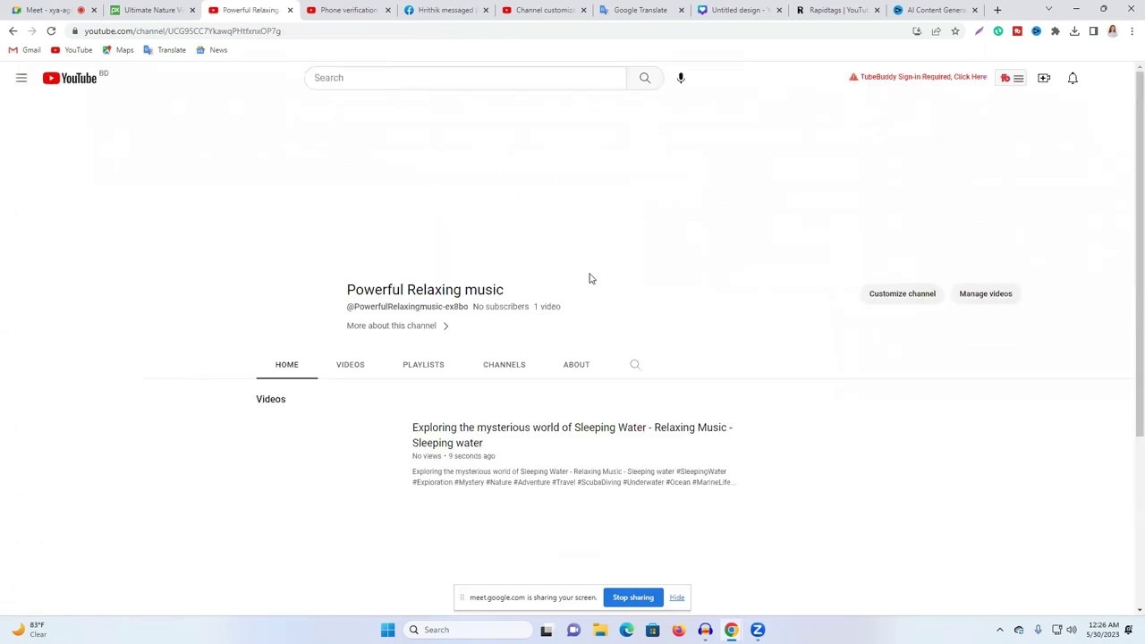
{"action": "left_click", "coordinate": [350, 366]}
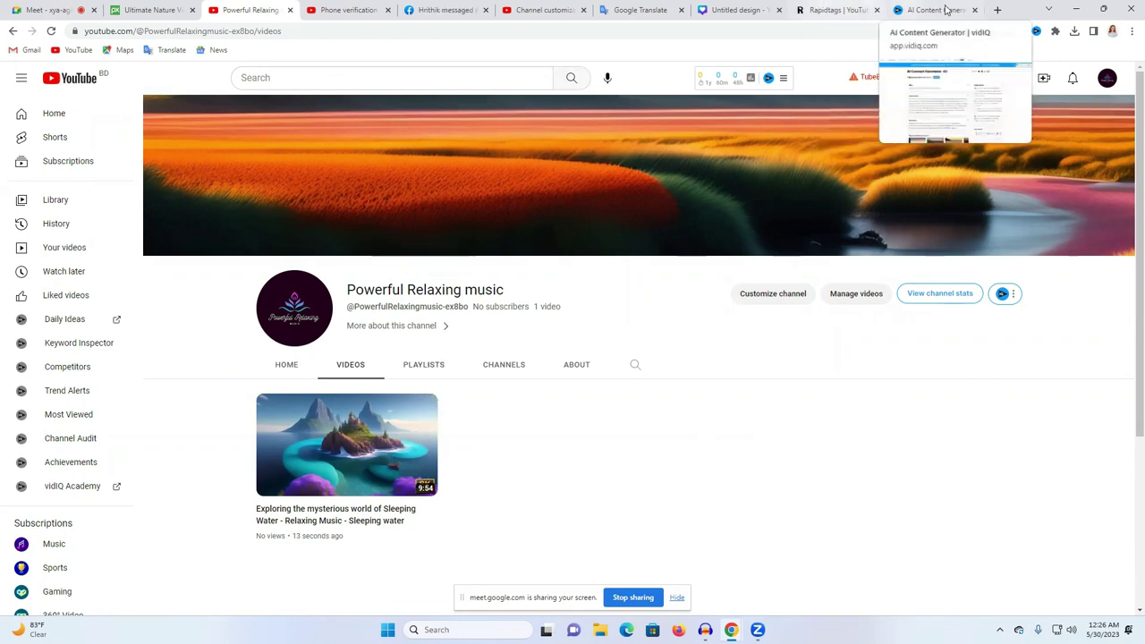
Step: Close the AI Content Generator, Canva, Google Translate, customization, phone verification and channel tabs
{"action": "left_click", "coordinate": [973, 11]}
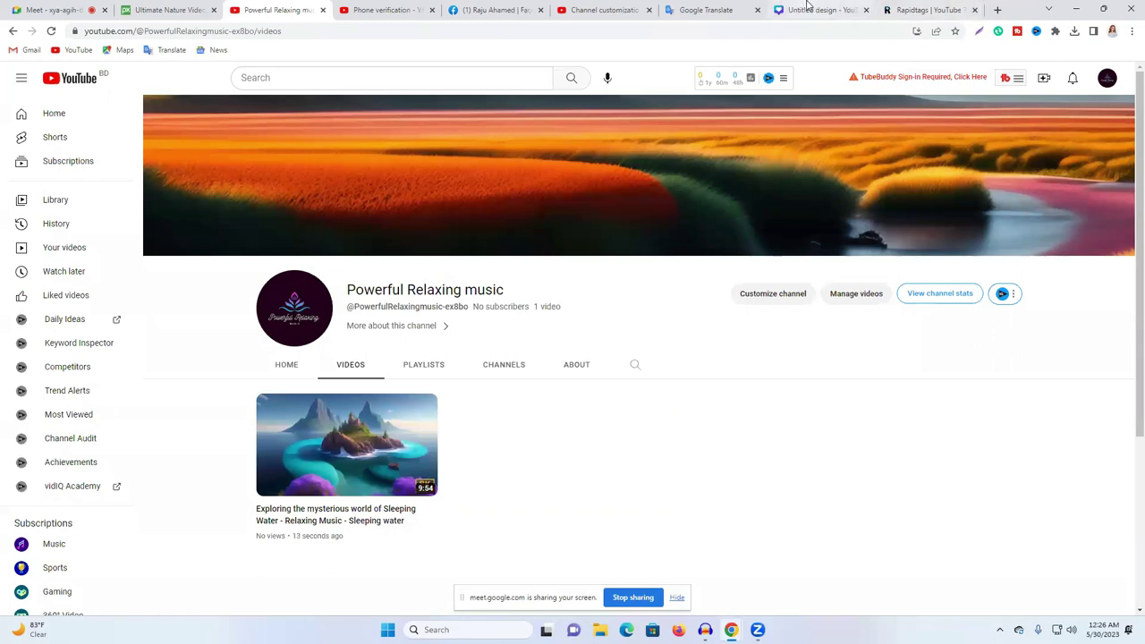
{"action": "left_click", "coordinate": [854, 13]}
{"action": "left_click", "coordinate": [865, 11]}
{"action": "left_click", "coordinate": [758, 9]}
{"action": "left_click", "coordinate": [629, 9]}
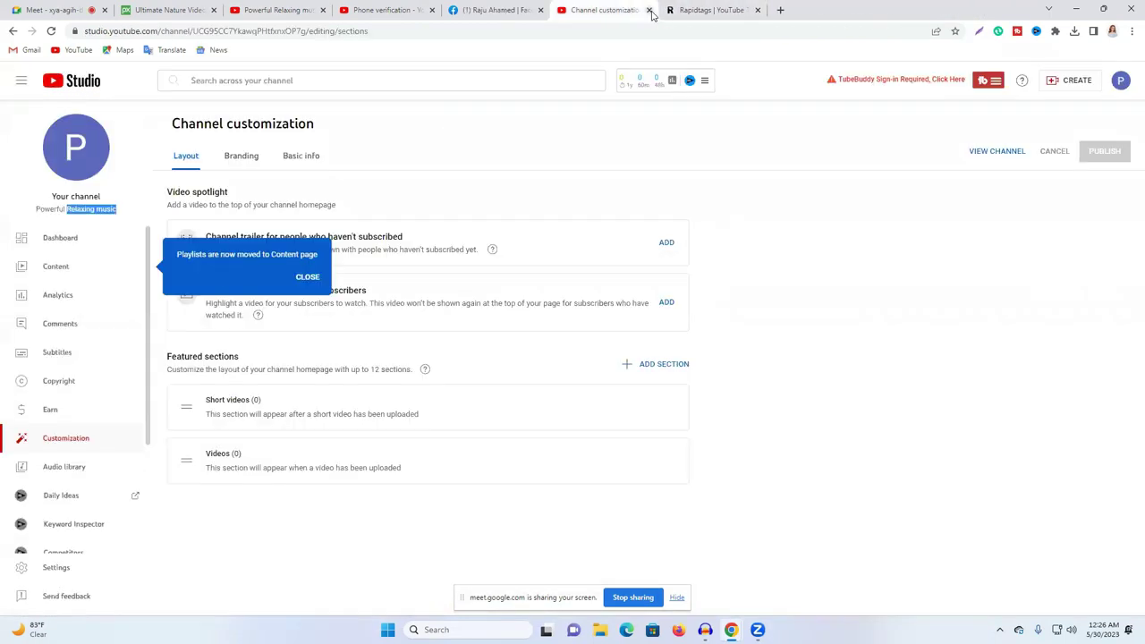
{"action": "left_click", "coordinate": [649, 10]}
{"action": "left_click", "coordinate": [496, 10]}
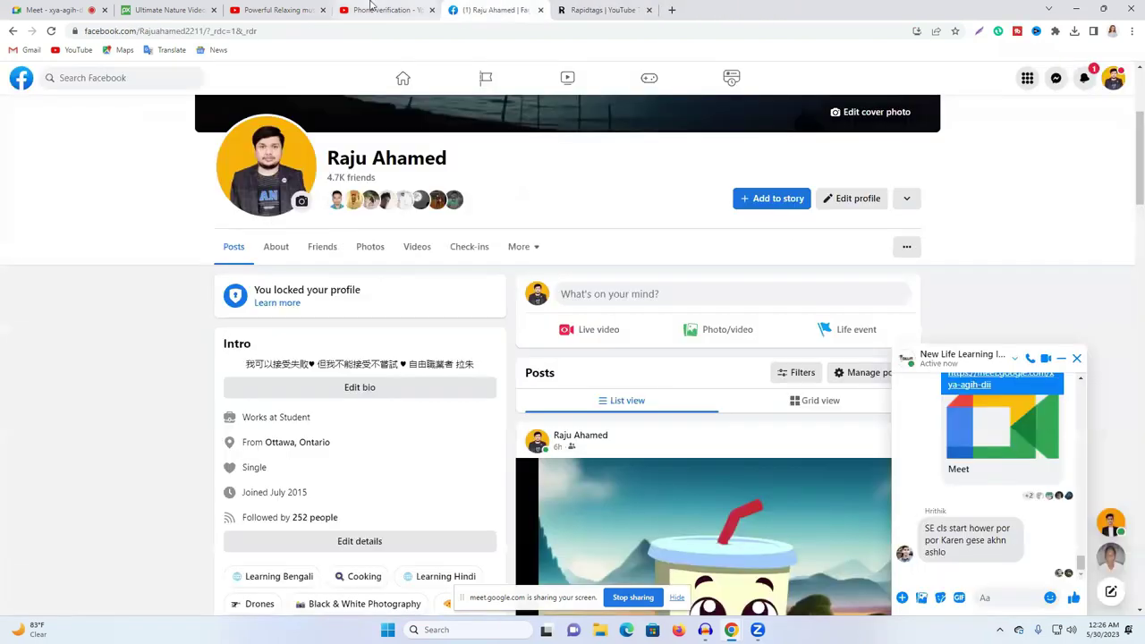
{"action": "left_click", "coordinate": [403, 10]}
{"action": "left_click", "coordinate": [432, 10]}
{"action": "left_click", "coordinate": [290, 10]}
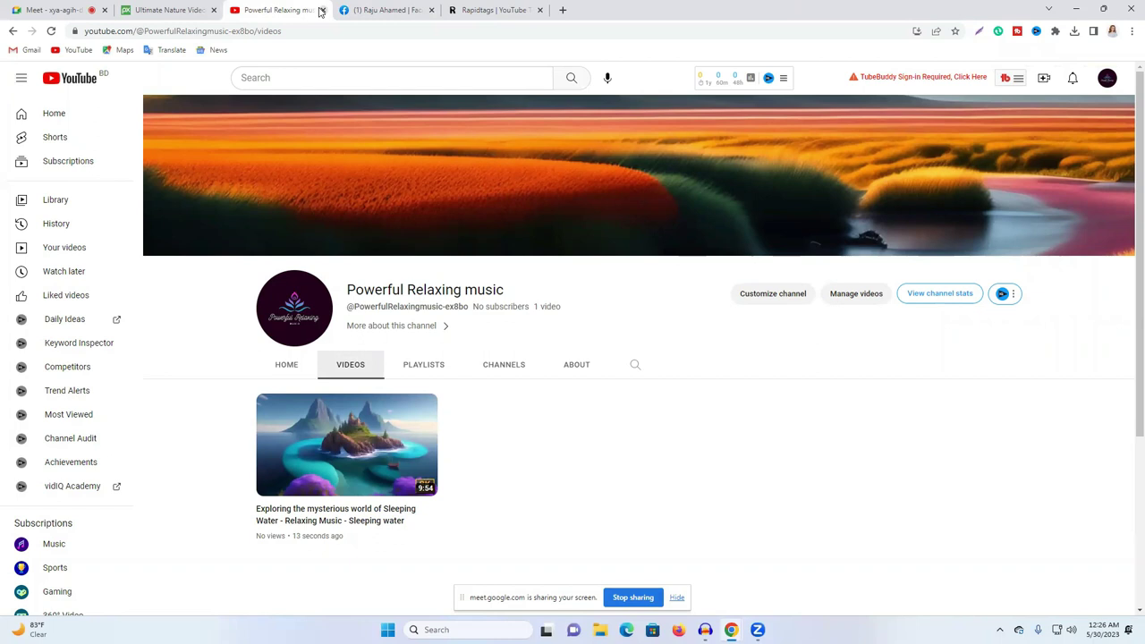
{"action": "left_click", "coordinate": [321, 10]}
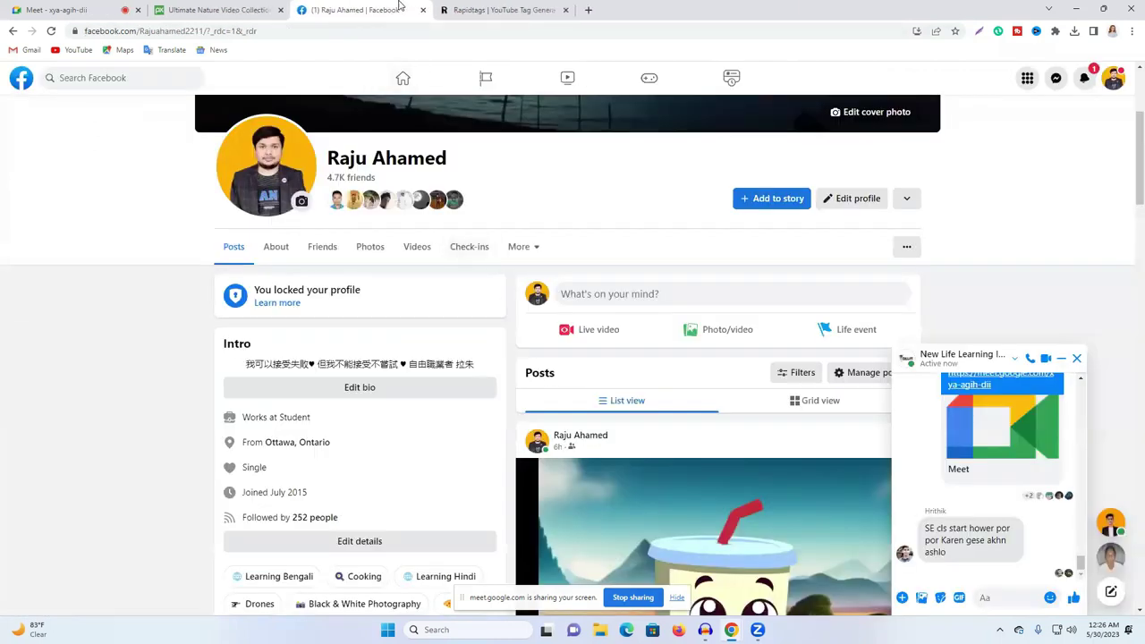
Step: Flip between the Rapidtags, Facebook and Pixabay tabs, ending on Pixabay nature videos
{"action": "left_click", "coordinate": [461, 10]}
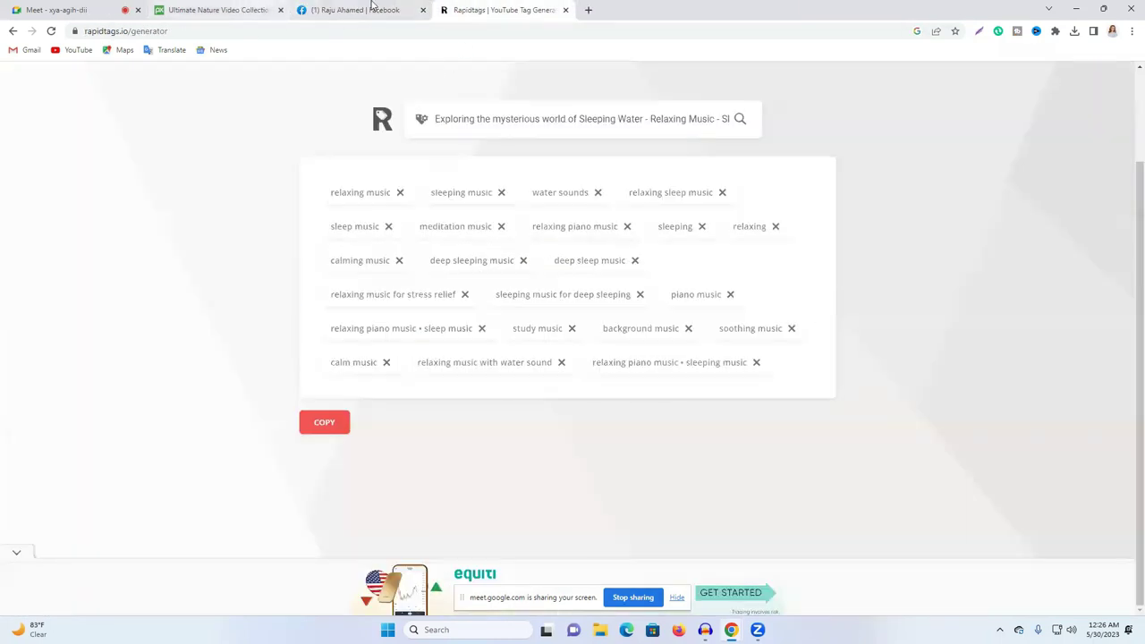
{"action": "left_click", "coordinate": [371, 7]}
{"action": "left_click", "coordinate": [268, 9]}
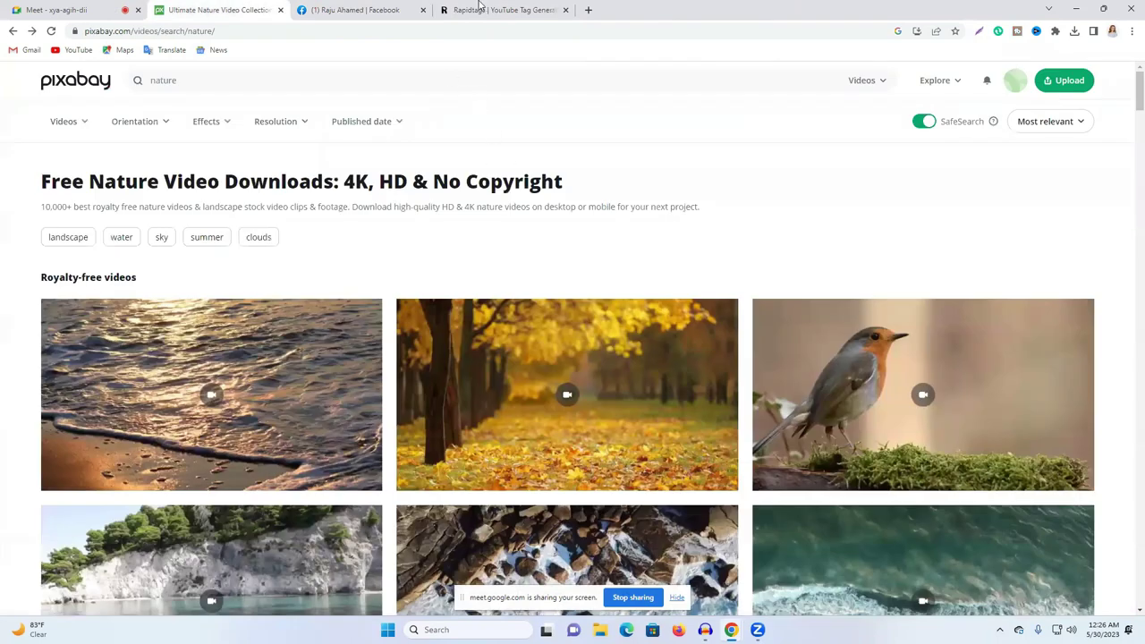
{"action": "left_click", "coordinate": [480, 7]}
{"action": "left_click", "coordinate": [215, 9]}
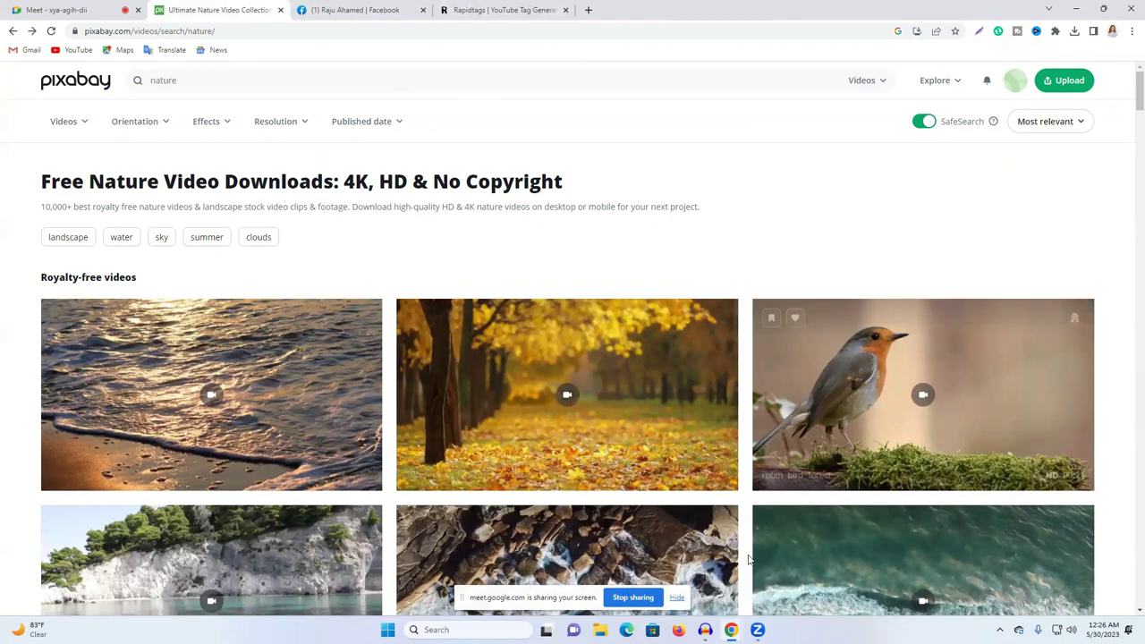
Step: Open a new tab, minimize and restore Chrome, then go to the YouTube home page
{"action": "left_click", "coordinate": [589, 10]}
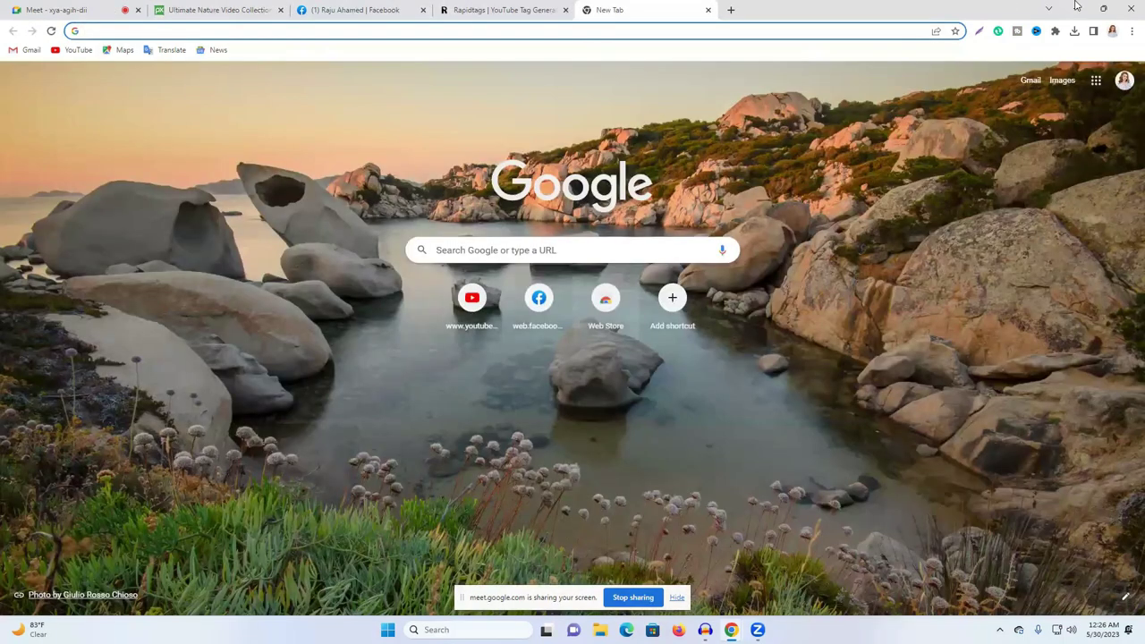
{"action": "left_click", "coordinate": [1077, 7]}
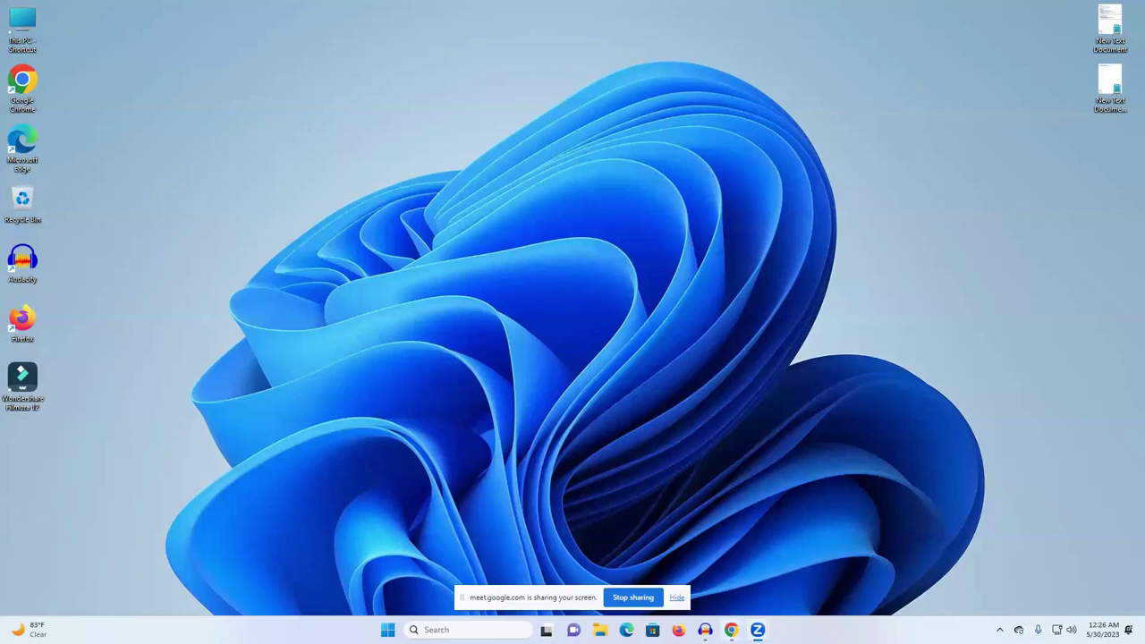
{"action": "mouse_move", "coordinate": [731, 630]}
{"action": "left_click", "coordinate": [692, 581]}
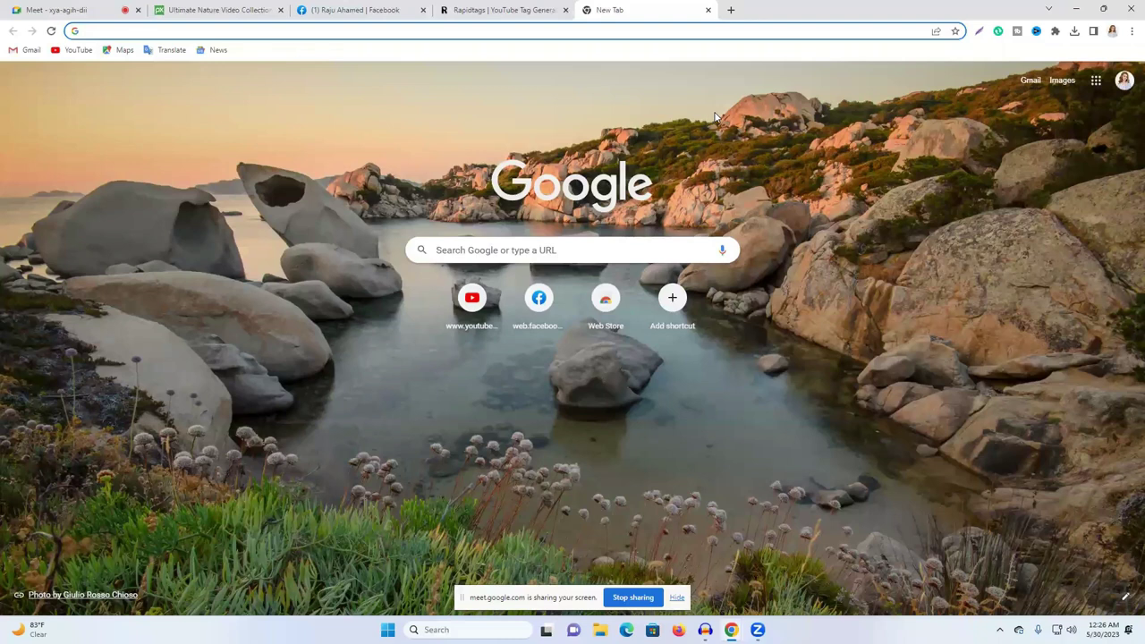
{"action": "left_click", "coordinate": [462, 306]}
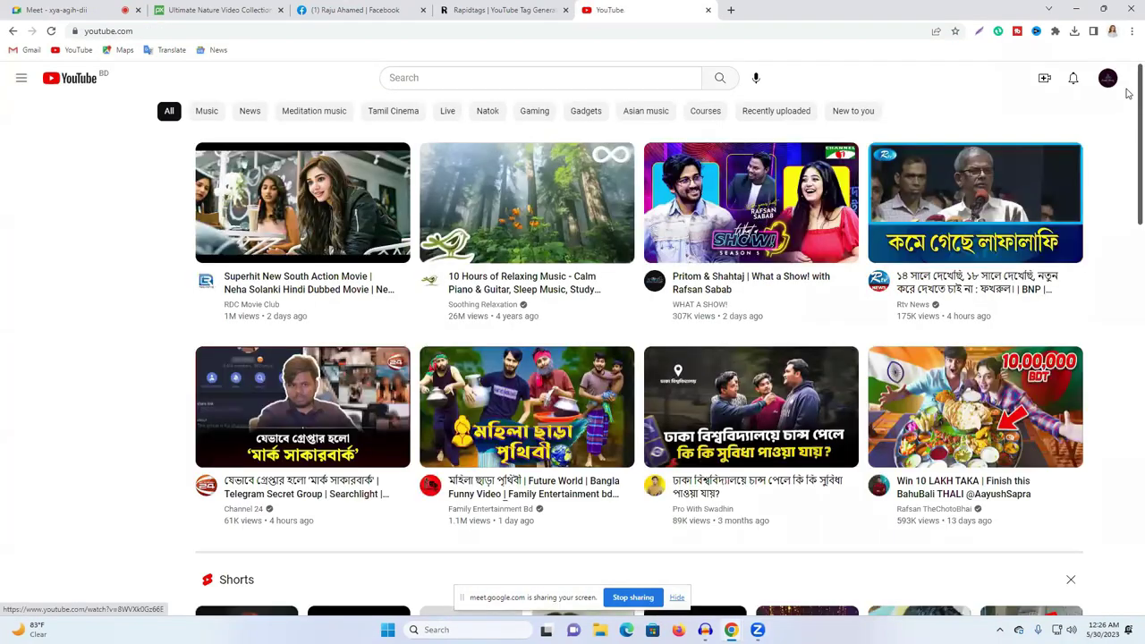
Step: Switch the YouTube account to the Relaxing Music channel
{"action": "left_click", "coordinate": [1109, 79]}
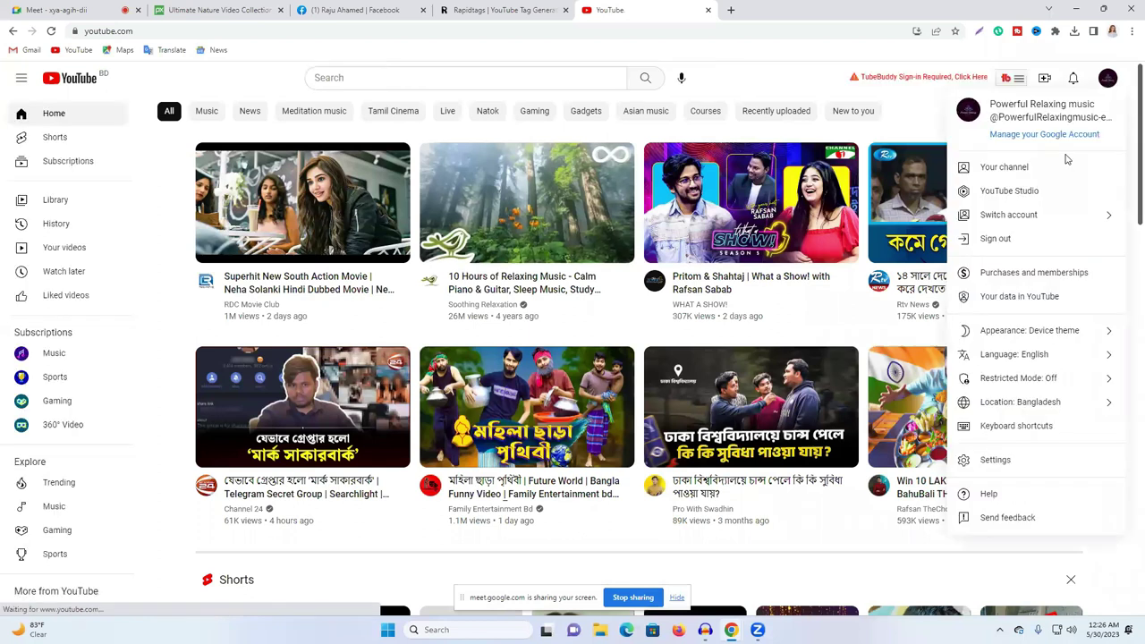
{"action": "left_click", "coordinate": [1026, 213]}
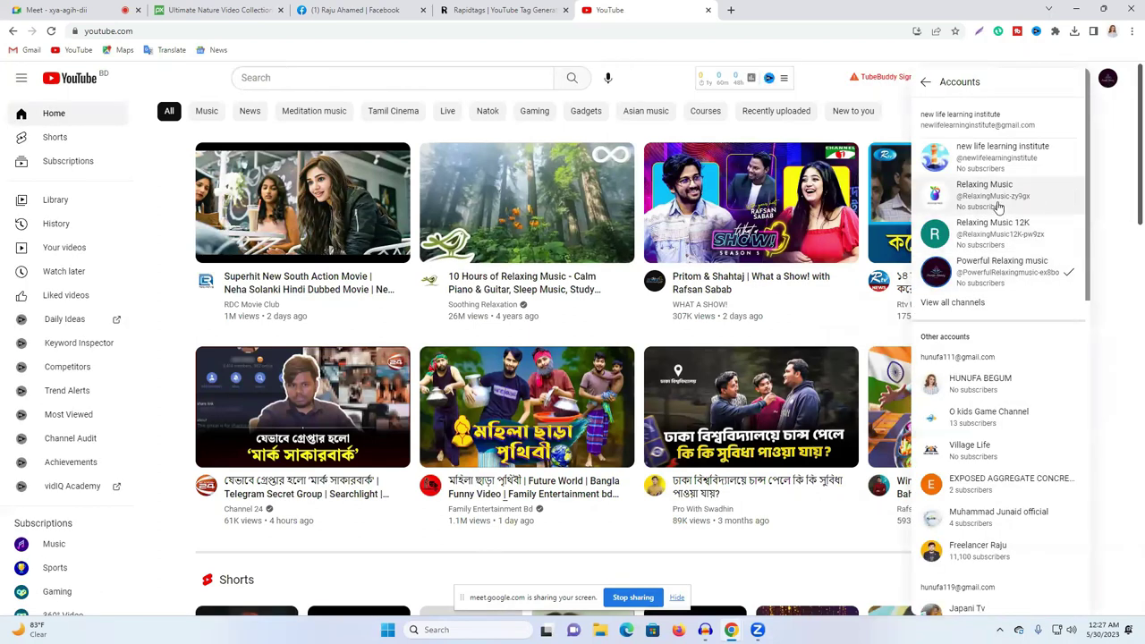
{"action": "left_click", "coordinate": [999, 207]}
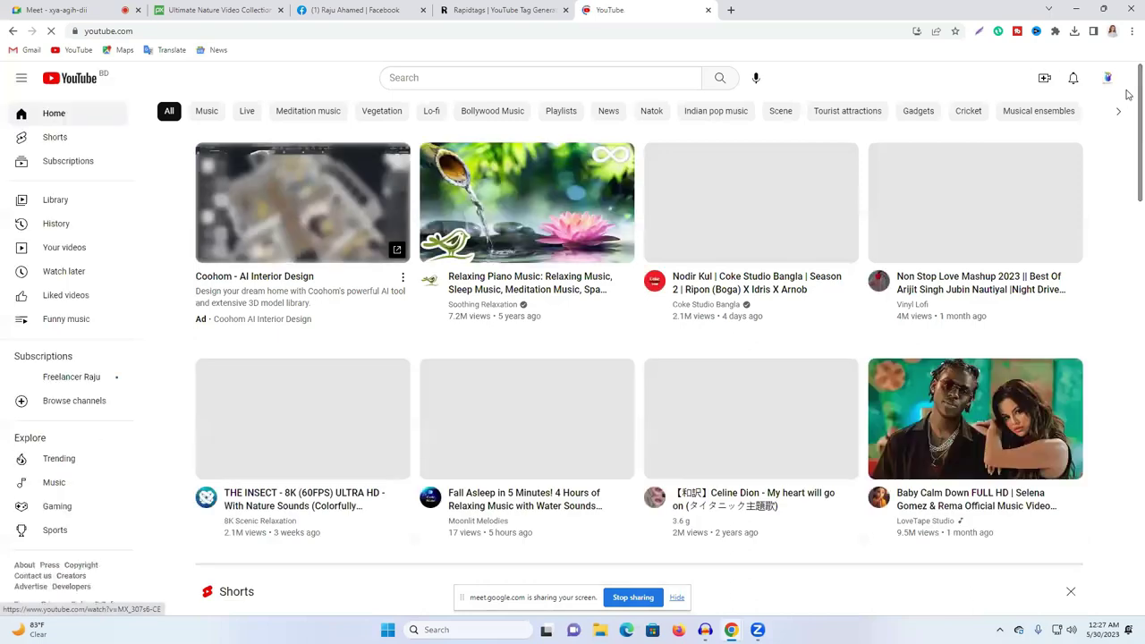
Step: Open the Relaxing Music channel page and scrub its Deep Sleep video to 0:06, 0:16, 0:27
{"action": "left_click", "coordinate": [1108, 78]}
{"action": "left_click", "coordinate": [1023, 164]}
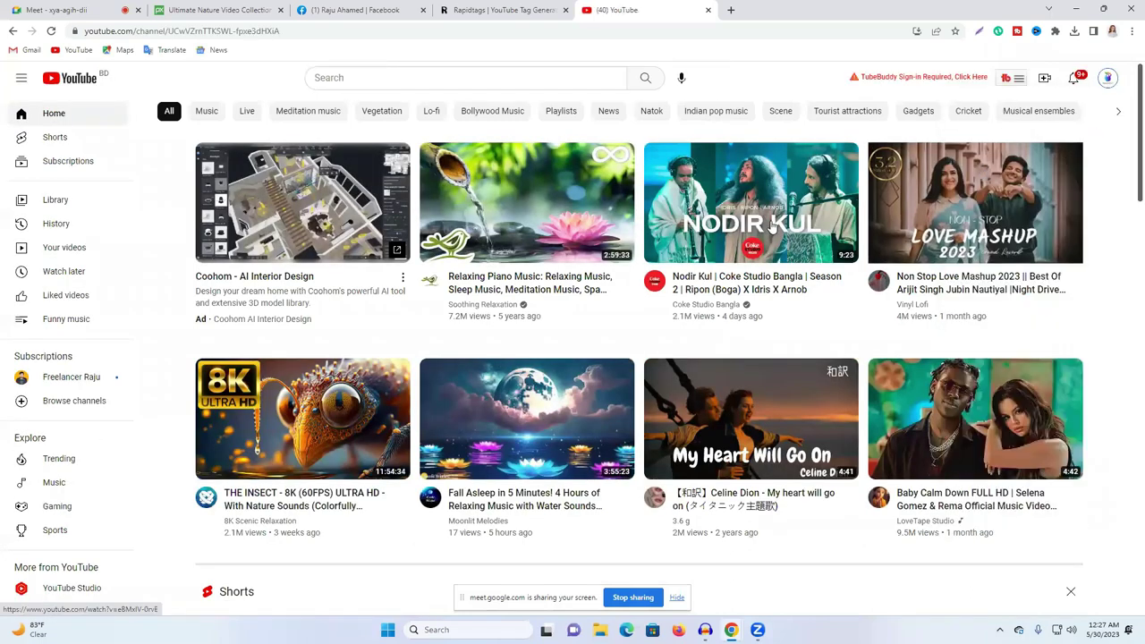
{"action": "scroll", "coordinate": [415, 446], "scroll_direction": "down", "scroll_amount": 3}
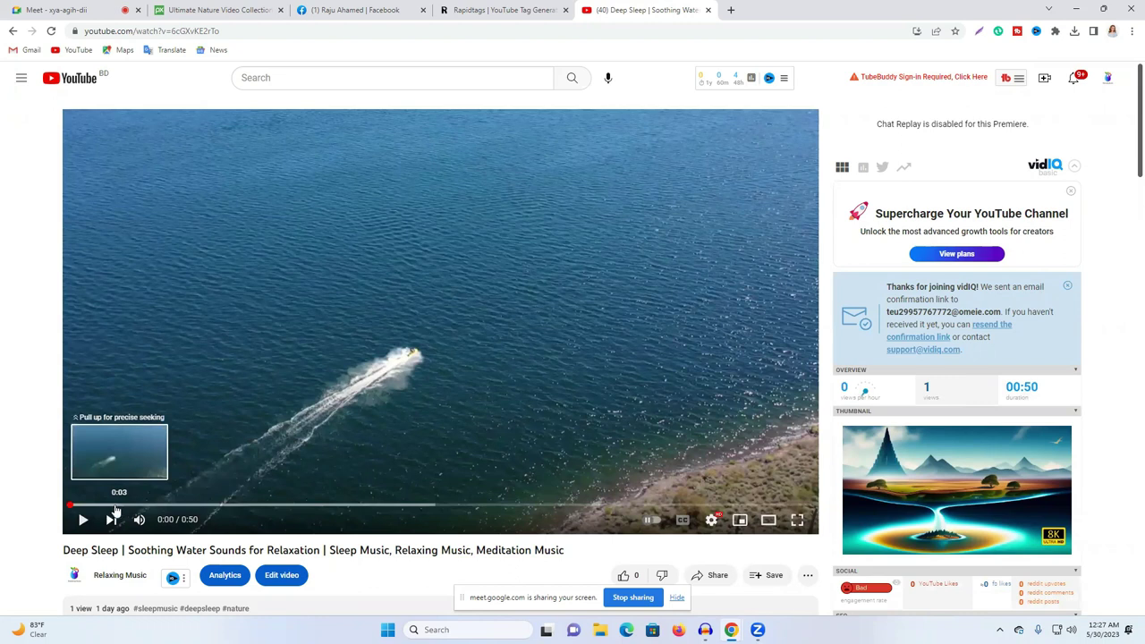
{"action": "left_click_drag", "start_coordinate": [107, 510], "coordinate": [179, 507]}
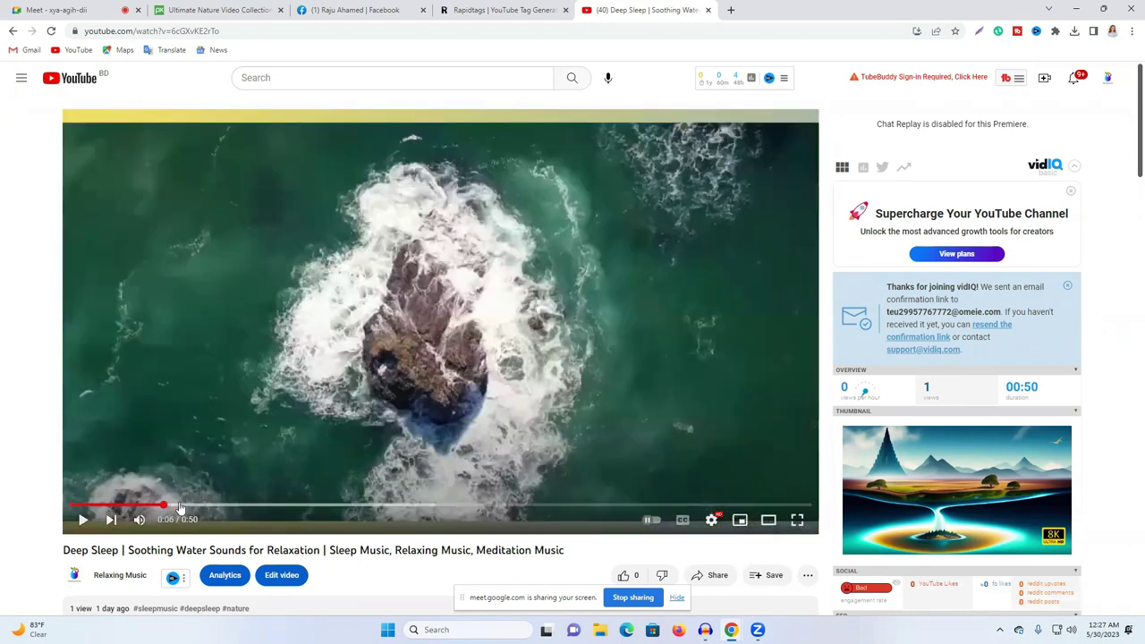
{"action": "left_click_drag", "start_coordinate": [256, 507], "coordinate": [317, 508]}
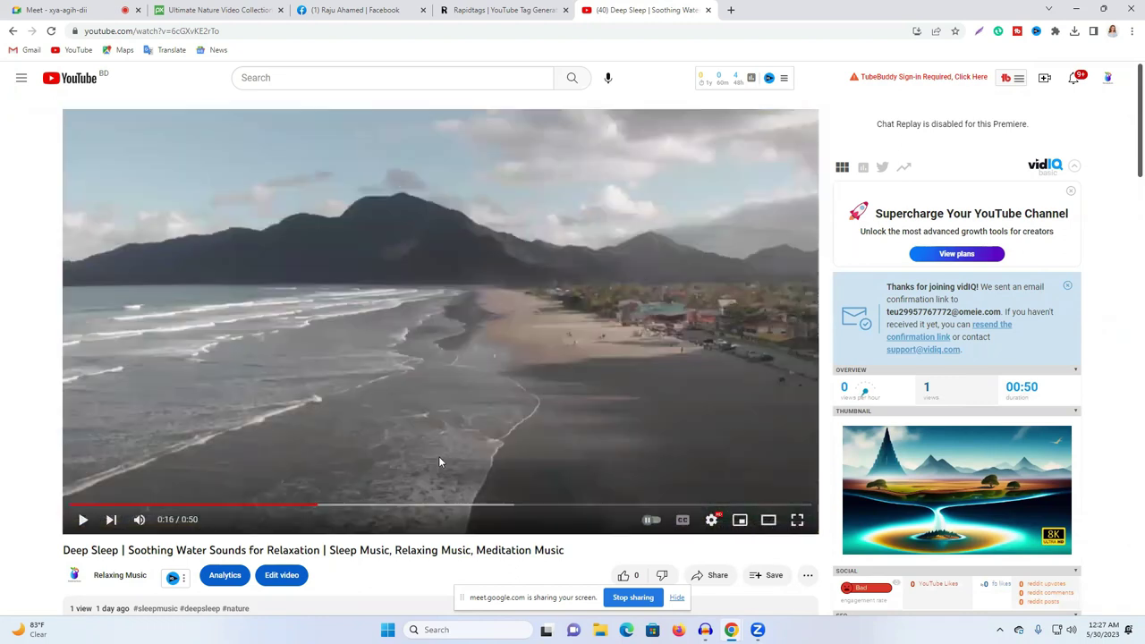
{"action": "left_click_drag", "start_coordinate": [385, 495], "coordinate": [477, 507]}
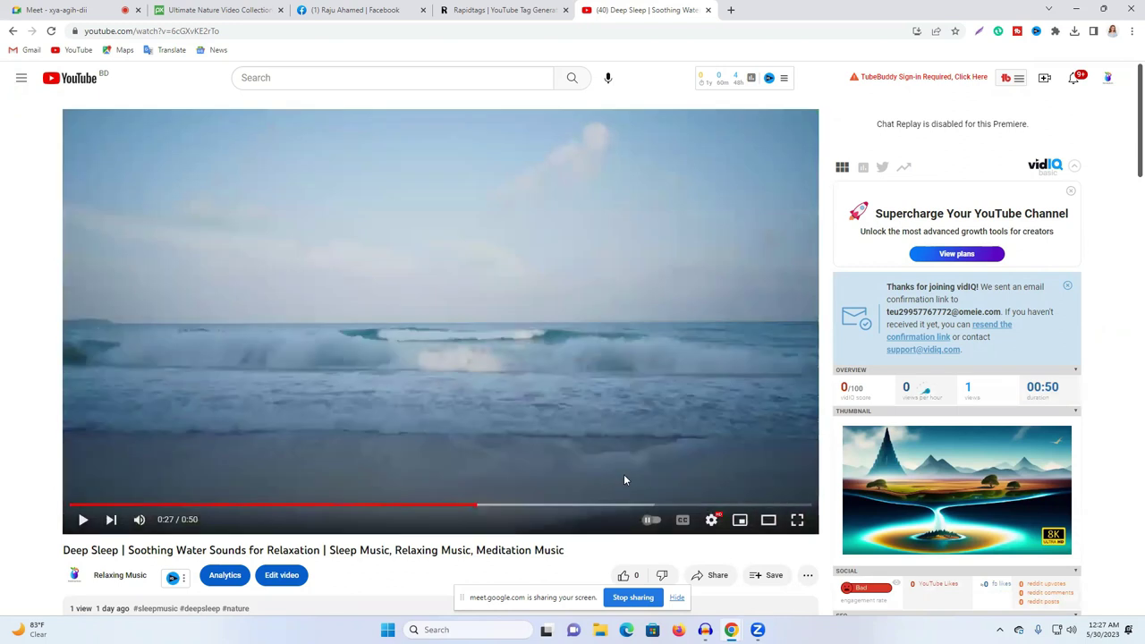
Step: Switch back to Powerful Relaxing music and open the uploaded Sleeping Water video from its channel page
{"action": "left_click", "coordinate": [1109, 79]}
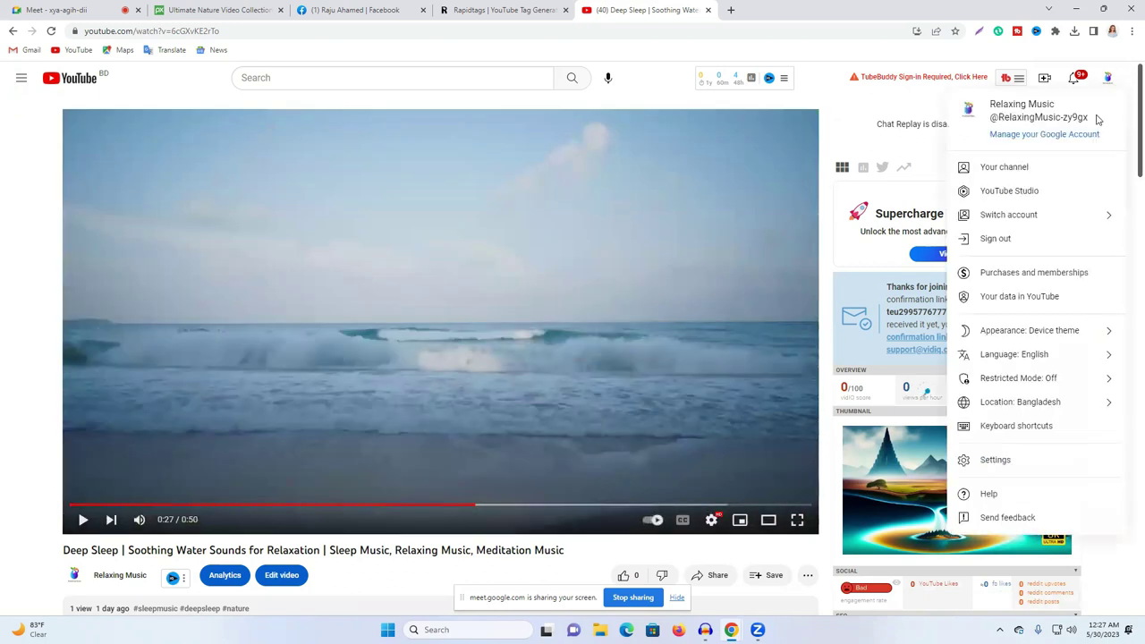
{"action": "left_click", "coordinate": [1029, 223]}
{"action": "left_click", "coordinate": [1004, 270]}
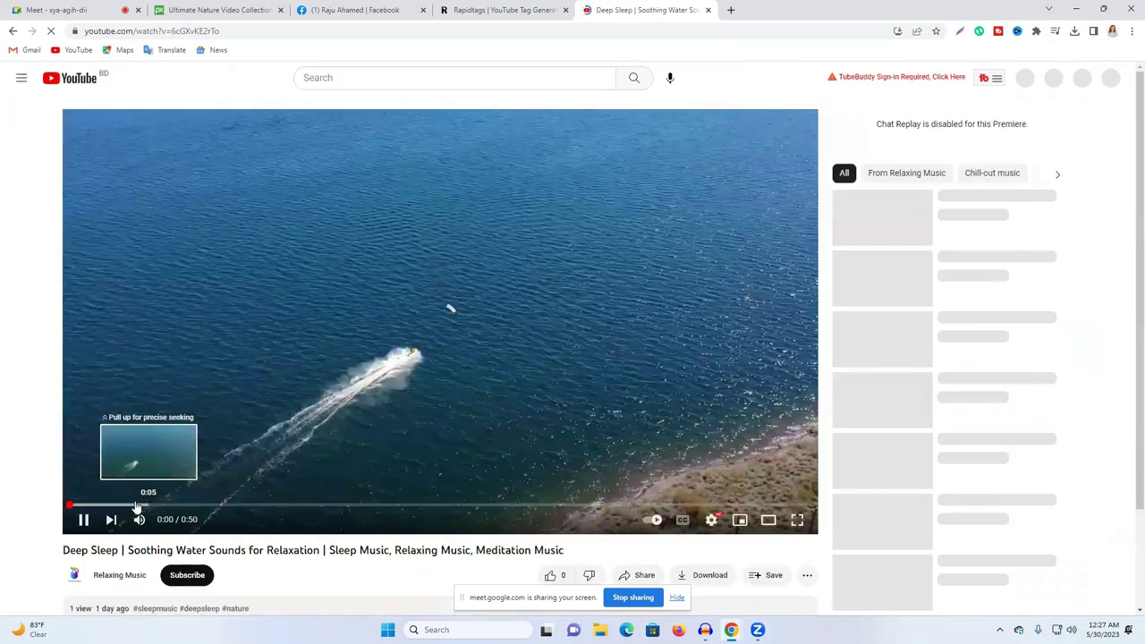
{"action": "left_click", "coordinate": [122, 451]}
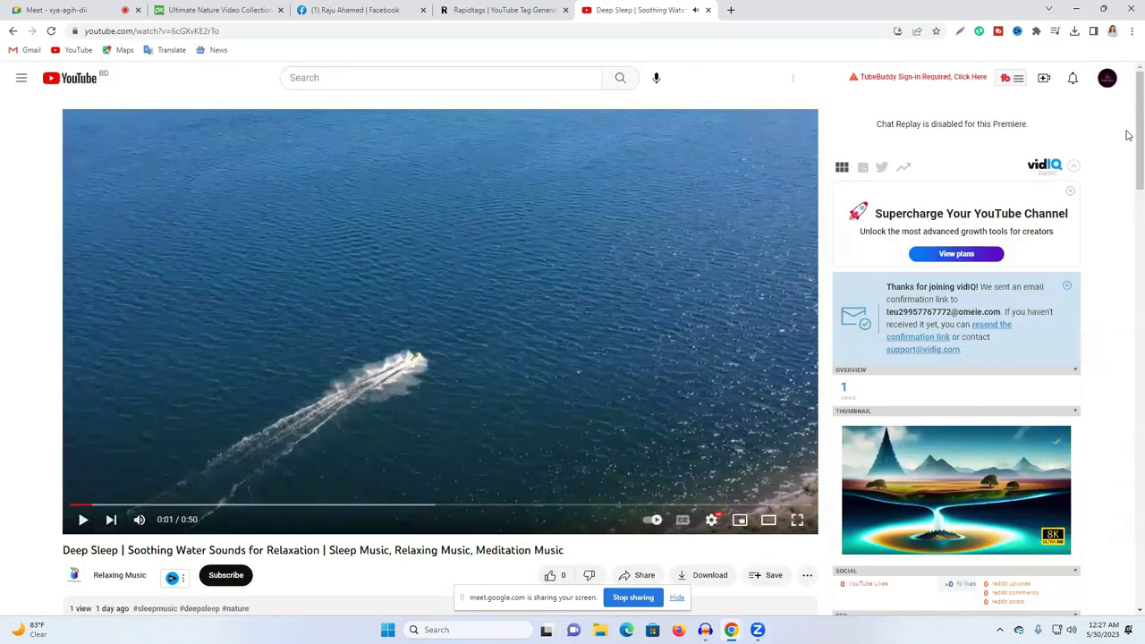
{"action": "left_click", "coordinate": [1116, 75]}
{"action": "left_click", "coordinate": [1017, 164]}
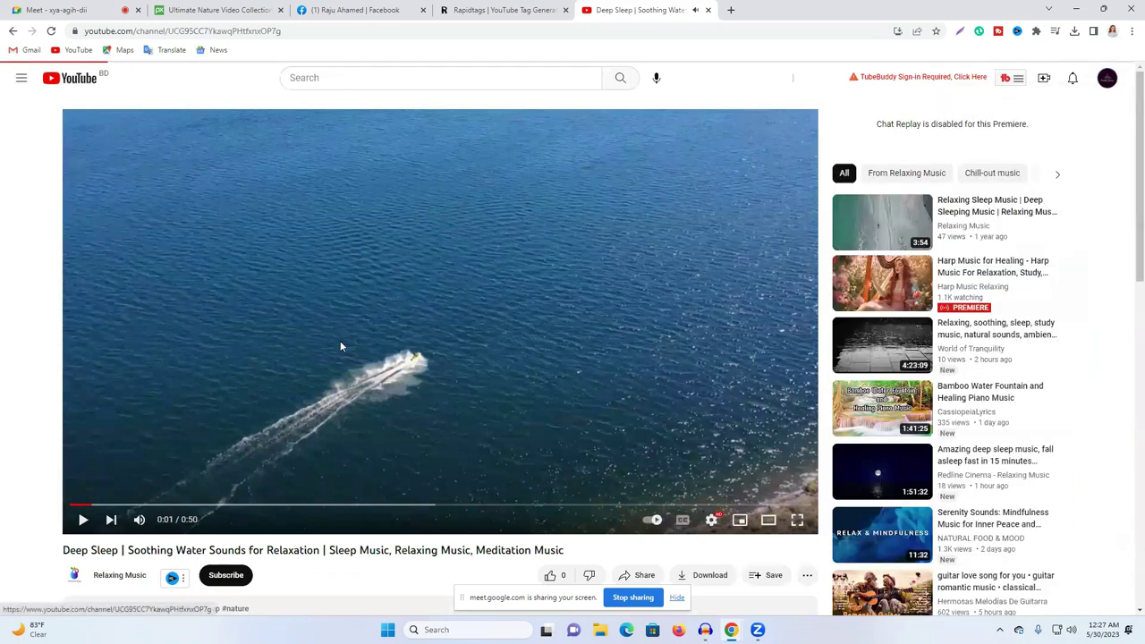
{"action": "left_click", "coordinate": [337, 464]}
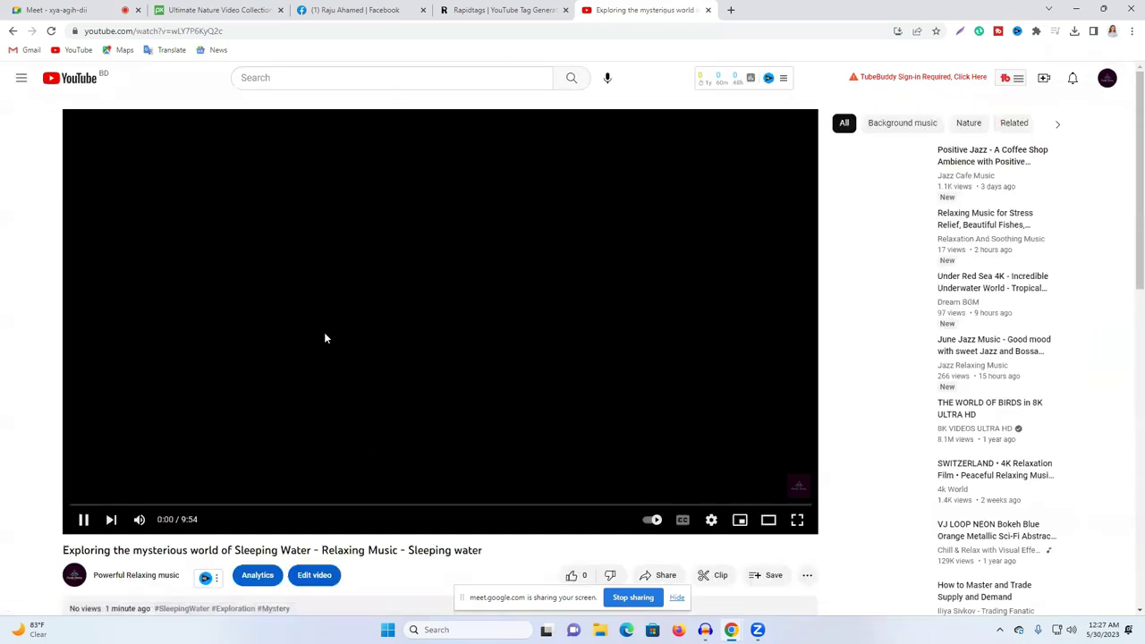
Step: Seek the Sleeping Water video to 0:47, then to 0:49
{"action": "left_click", "coordinate": [128, 506]}
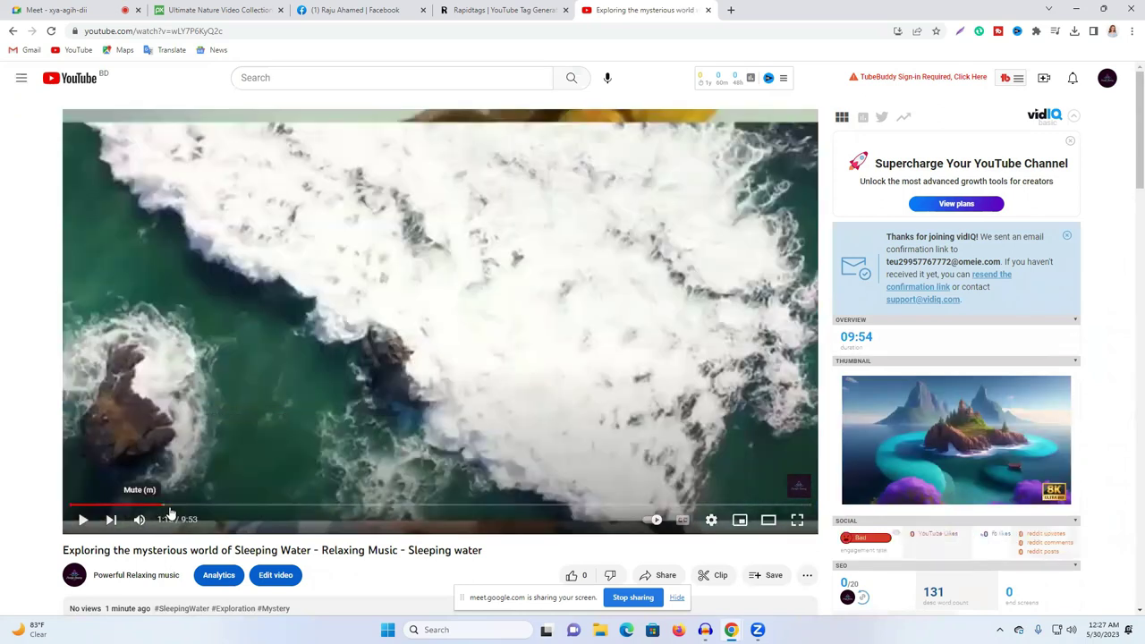
{"action": "left_click", "coordinate": [132, 505]}
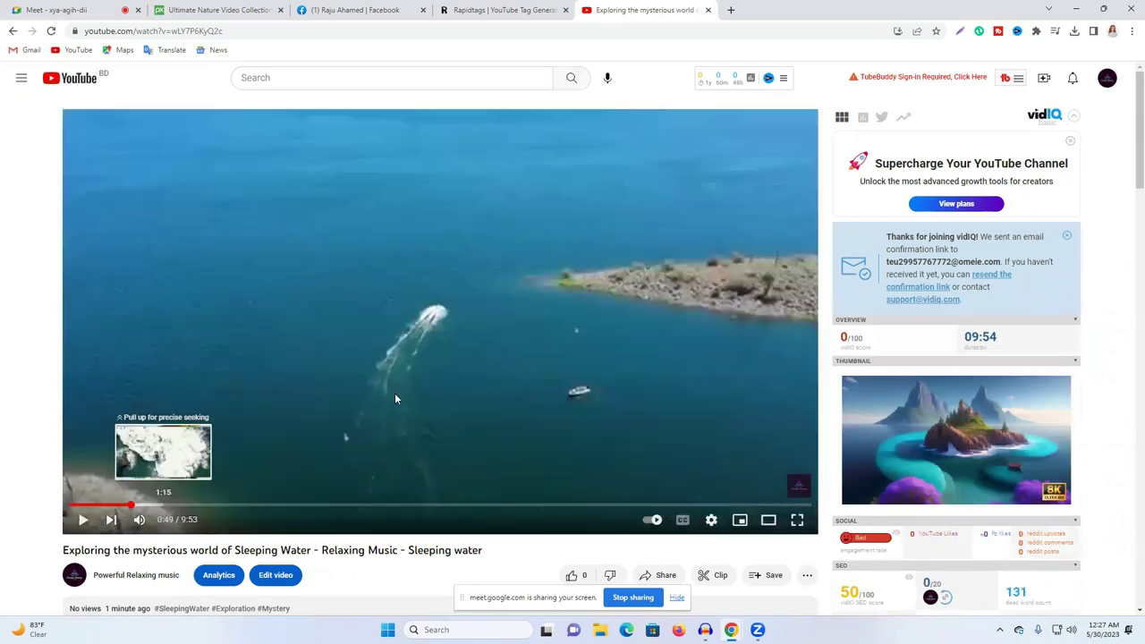